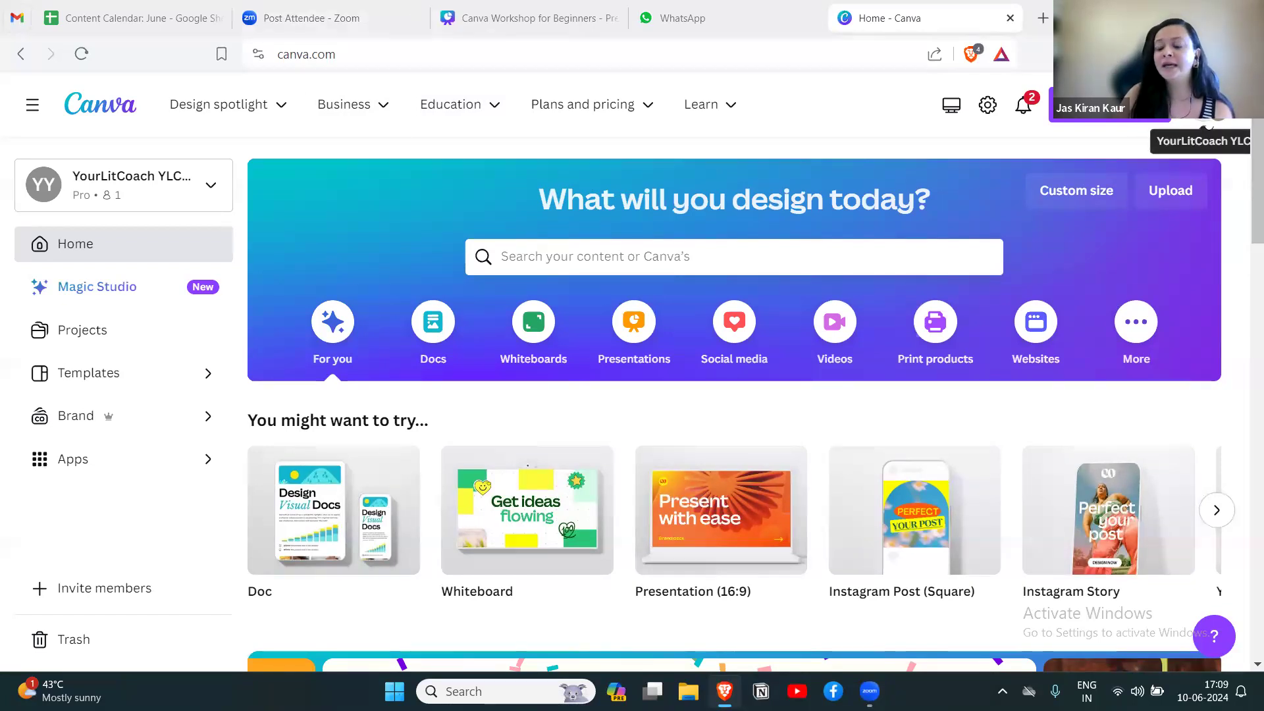
left_click(1218, 111)
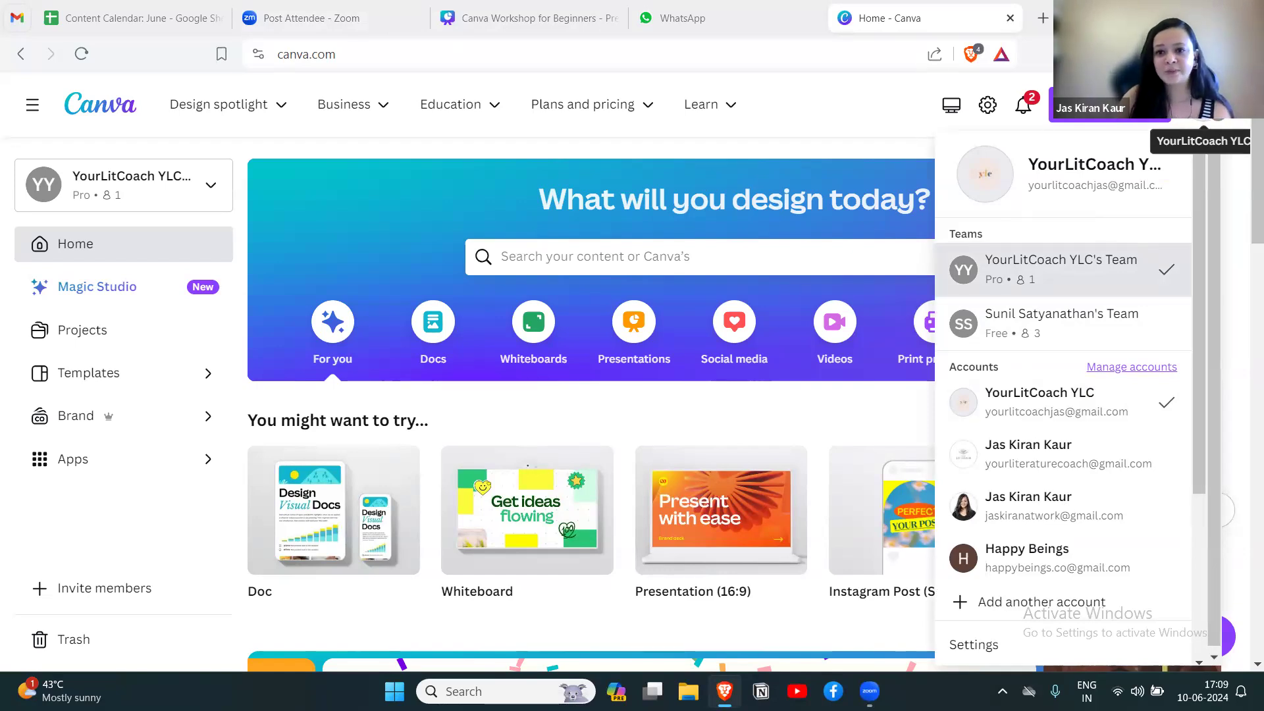
left_click(1203, 108)
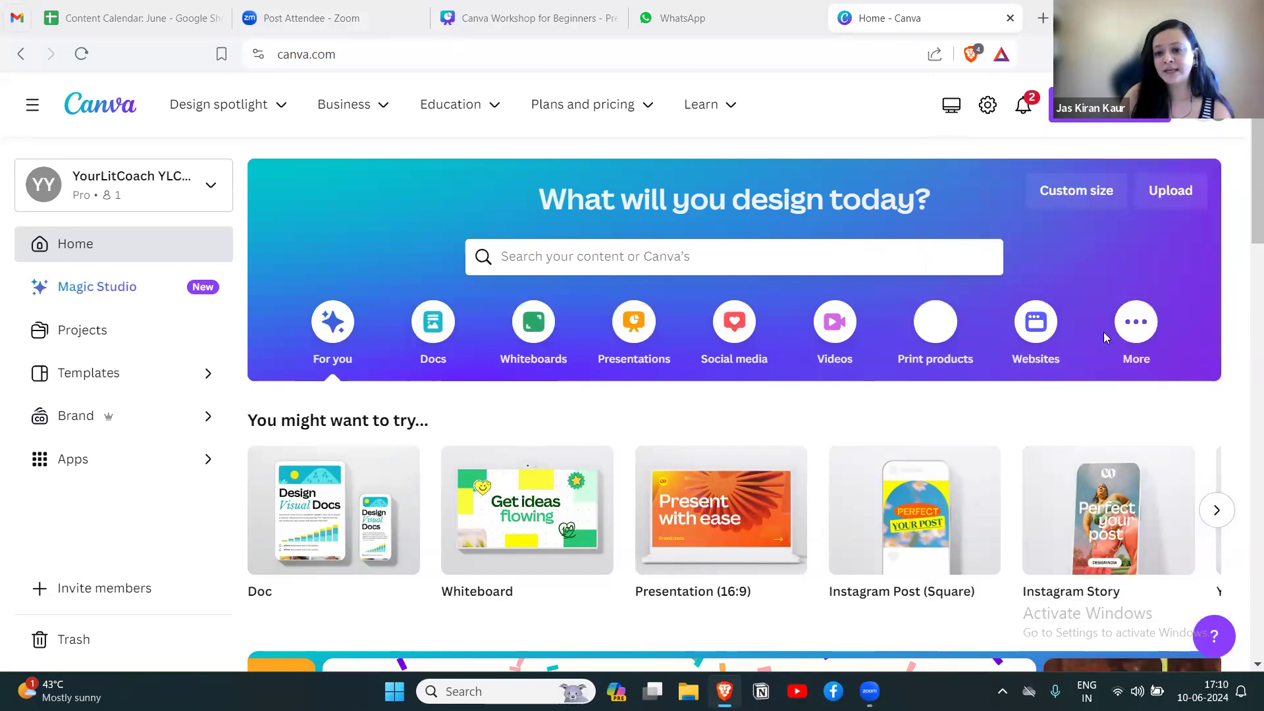
Search the templates for "international yoga day".
left_click(602, 262)
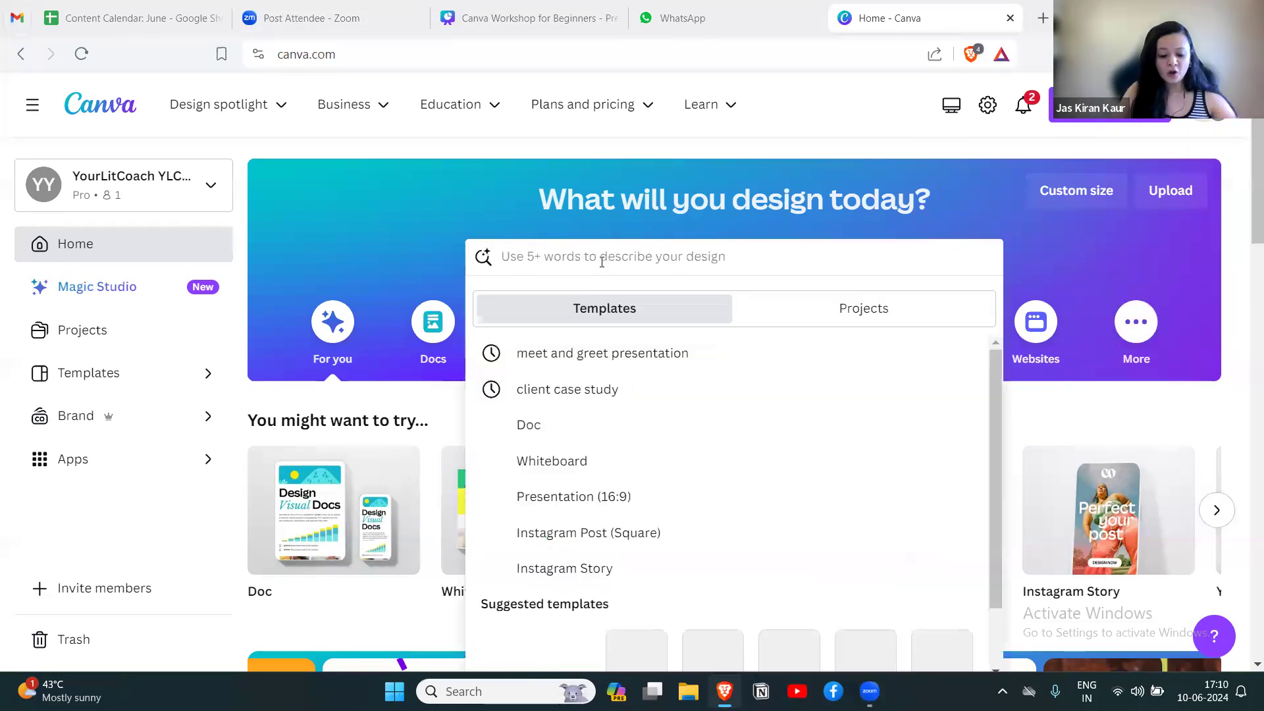
type("social me")
key("BackSpace")
key("BackSpace")
key("BackSpace")
key("BackSpace")
key("BackSpace")
key("BackSpace")
key("BackSpace")
key("BackSpace")
key("BackSpace")
key("BackSpace")
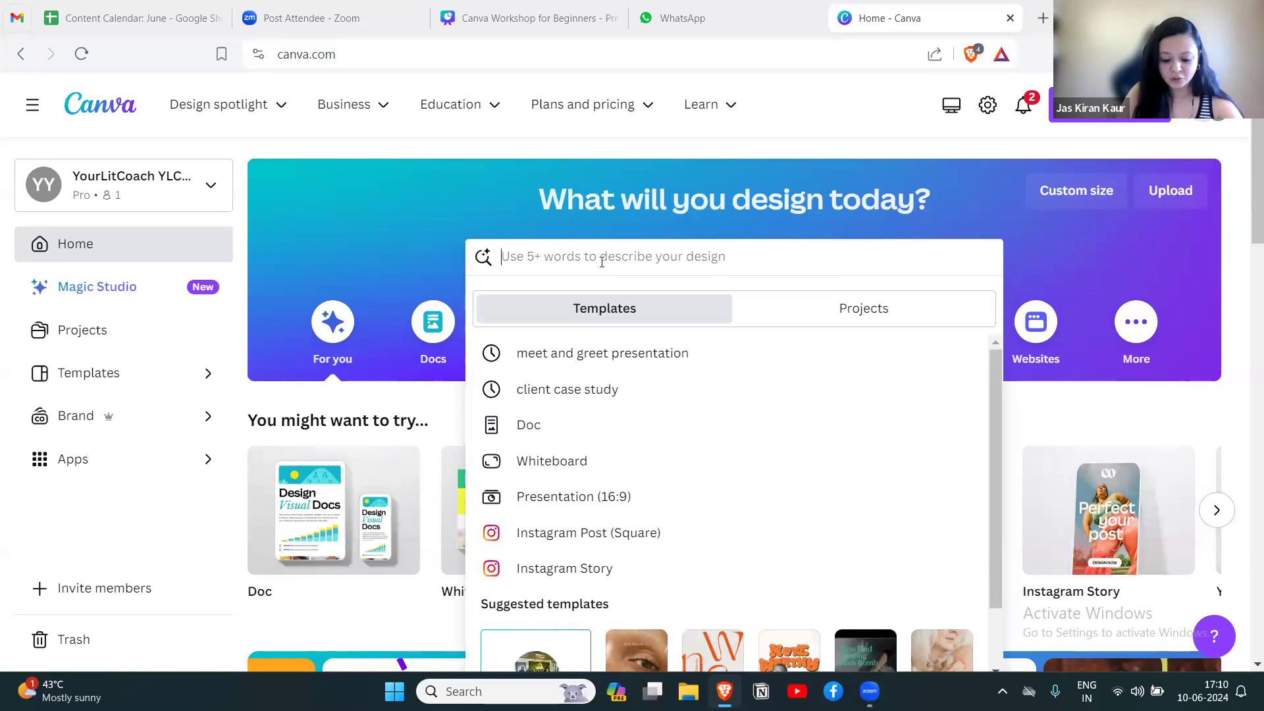
type("inte")
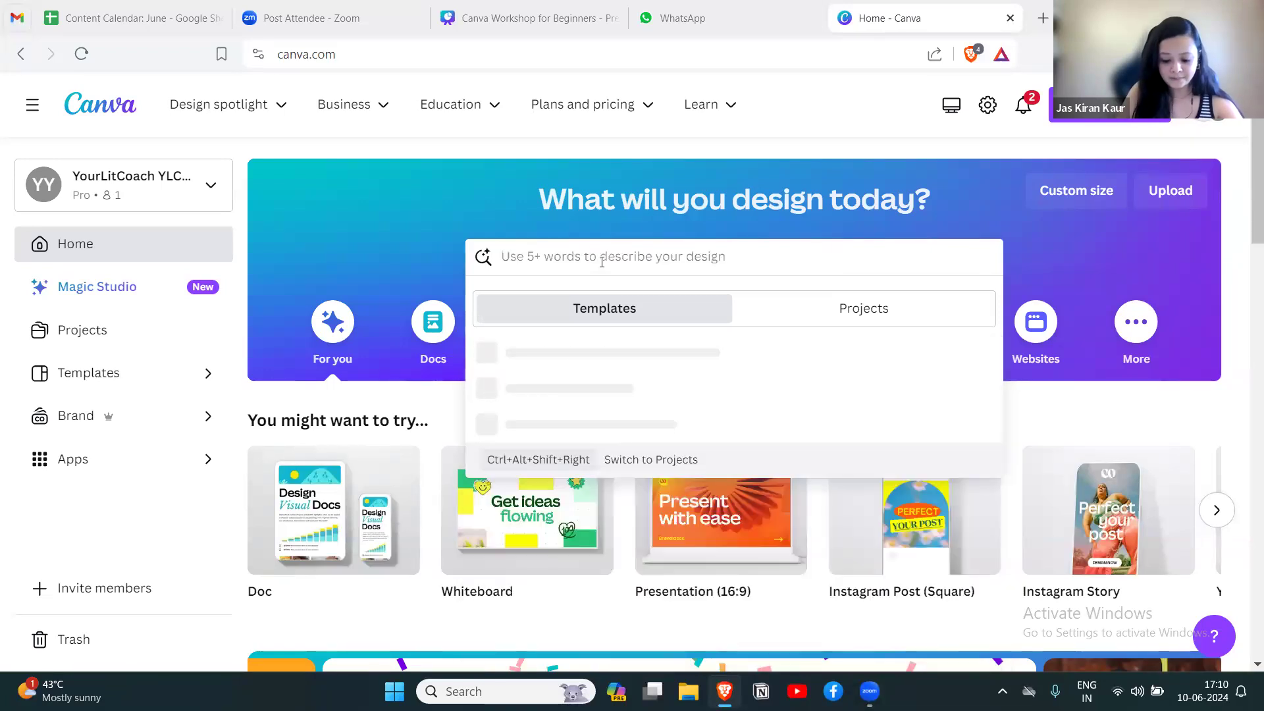
type("rnational ")
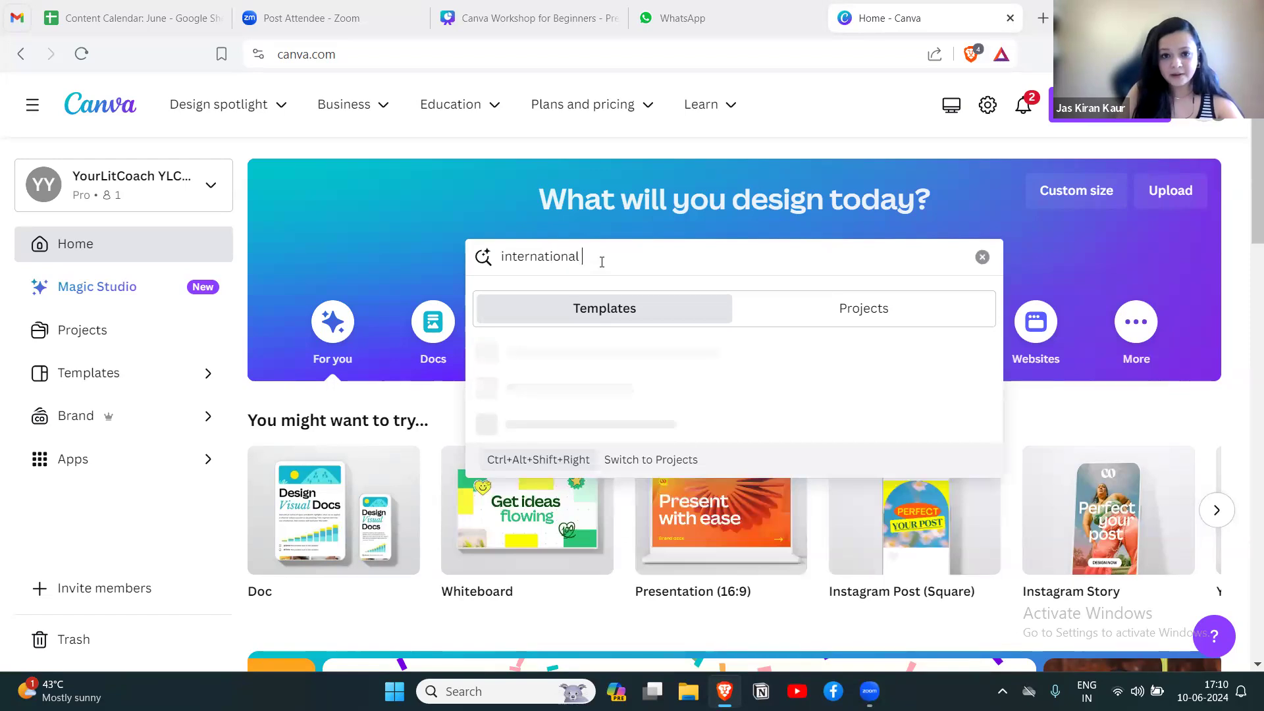
type("yoga day")
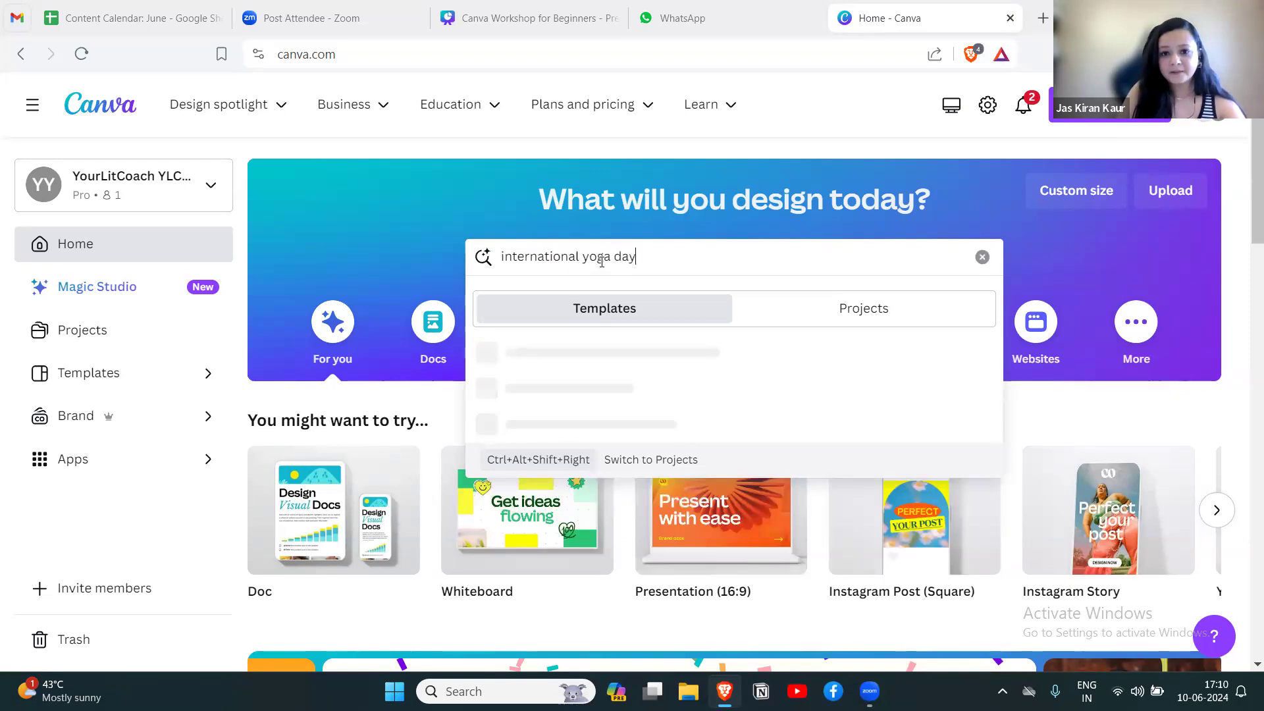
key("Return")
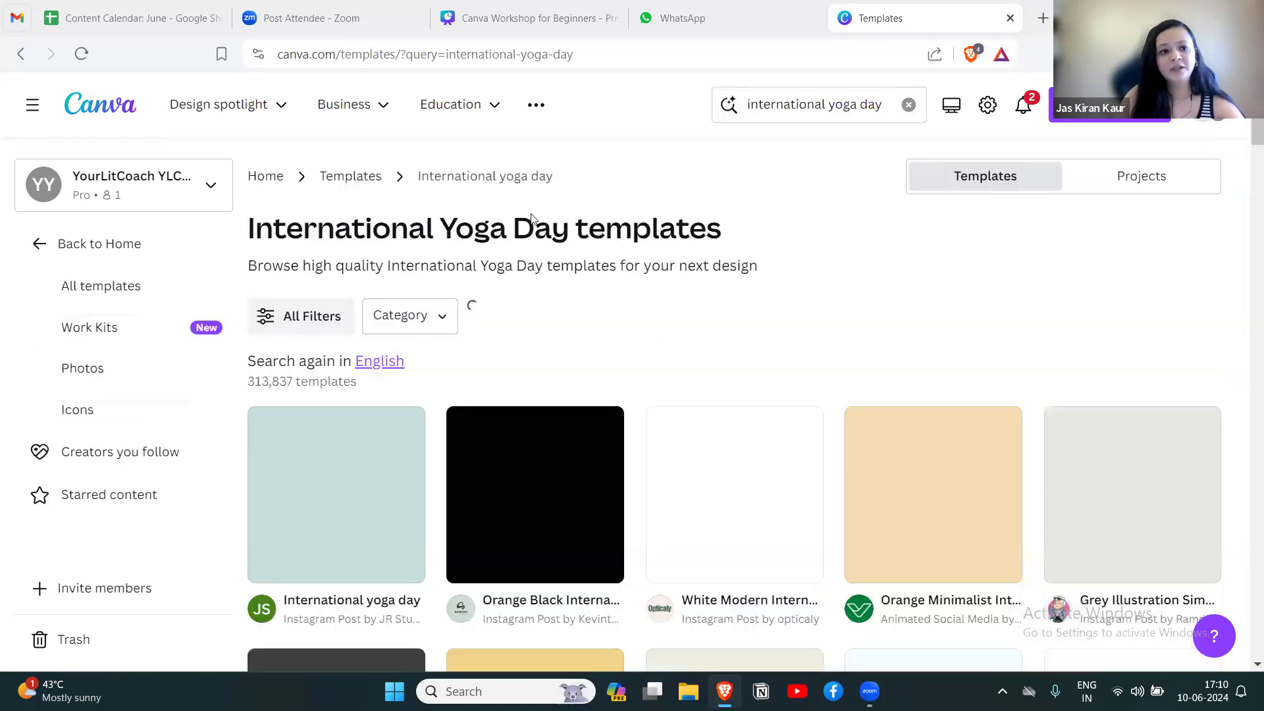
Browse the yoga day templates and open the Blue Modern International Yoga Day Instagram Post template for customizing.
scroll(1245, 133, "down", 2)
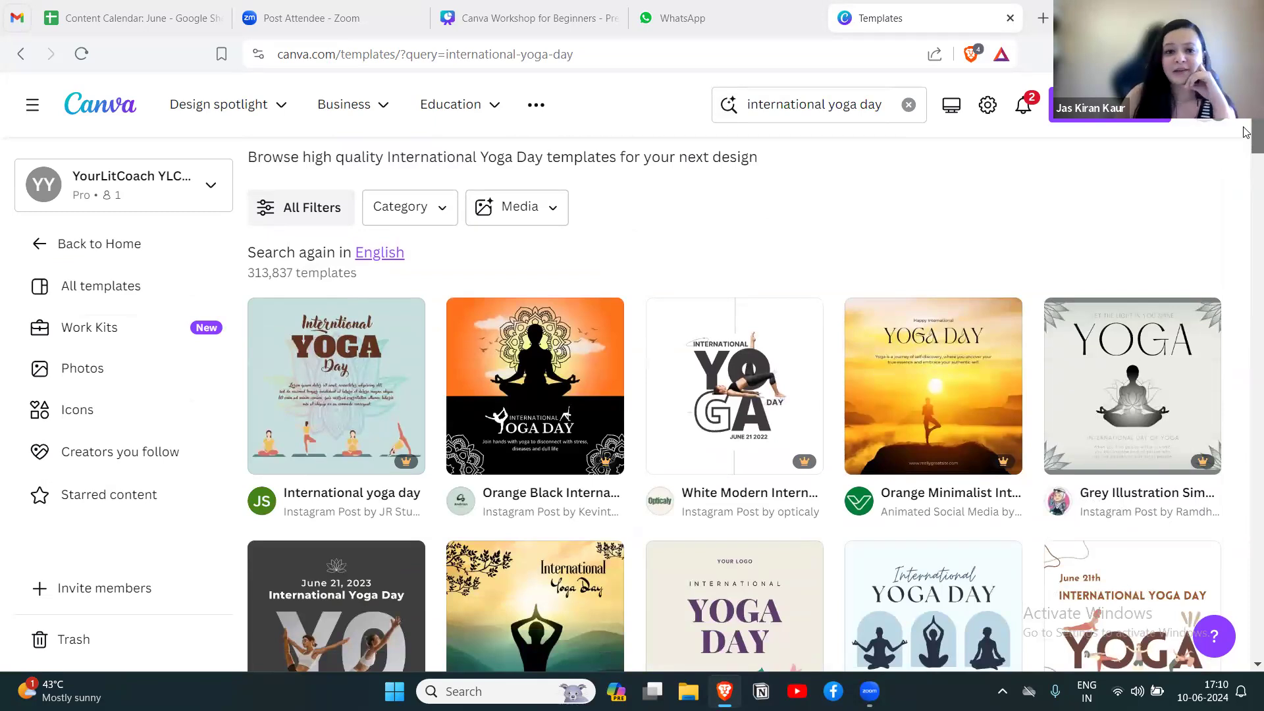
scroll(1245, 132, "down", 1)
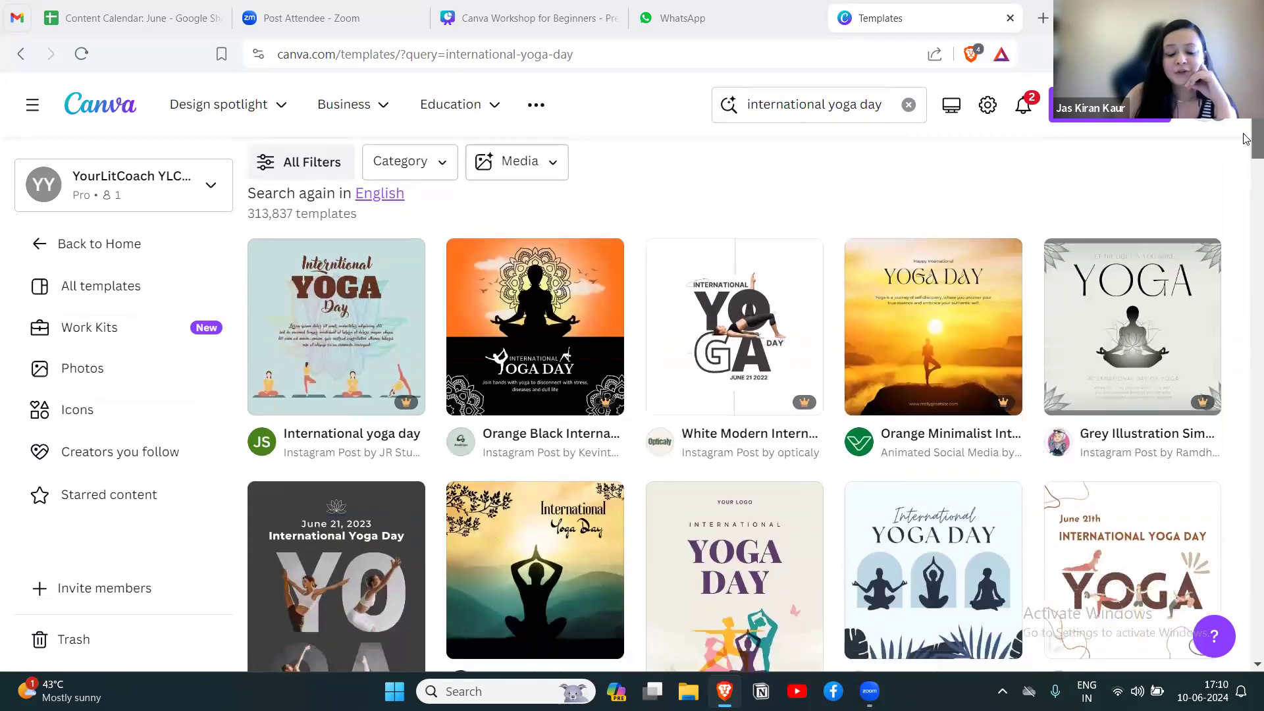
scroll(1244, 140, "down", 1)
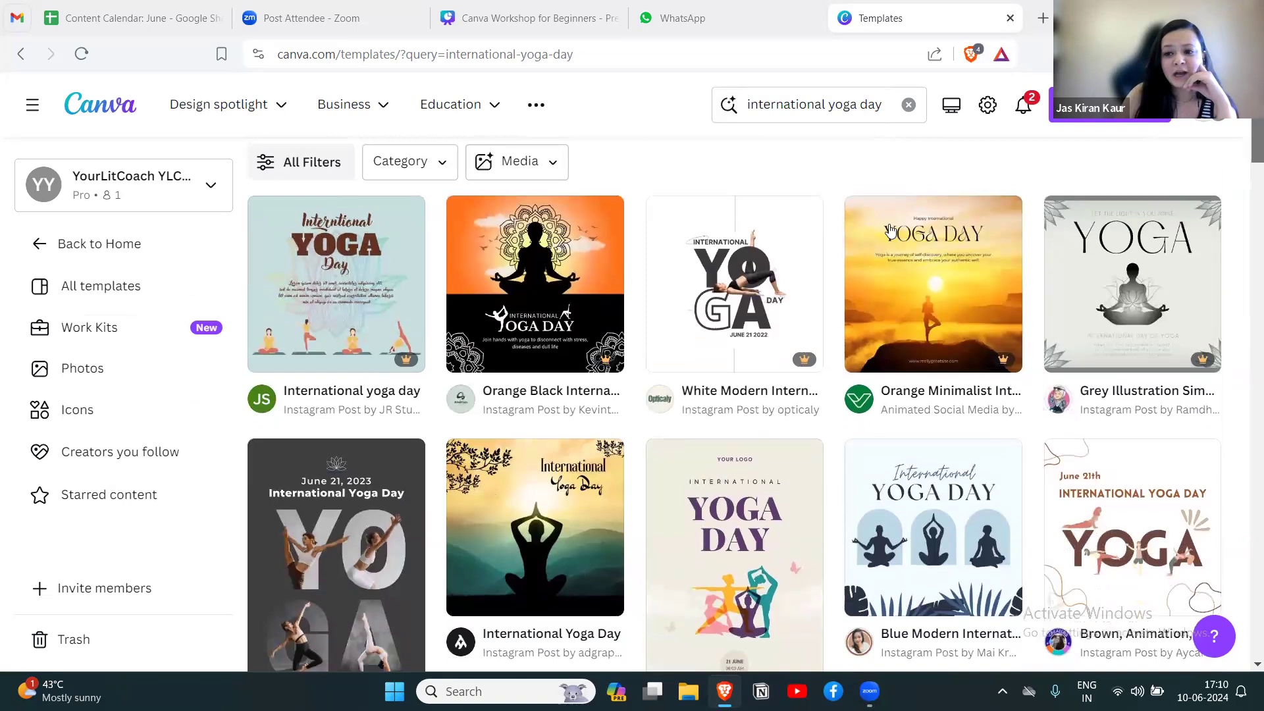
scroll(1245, 137, "down", 1)
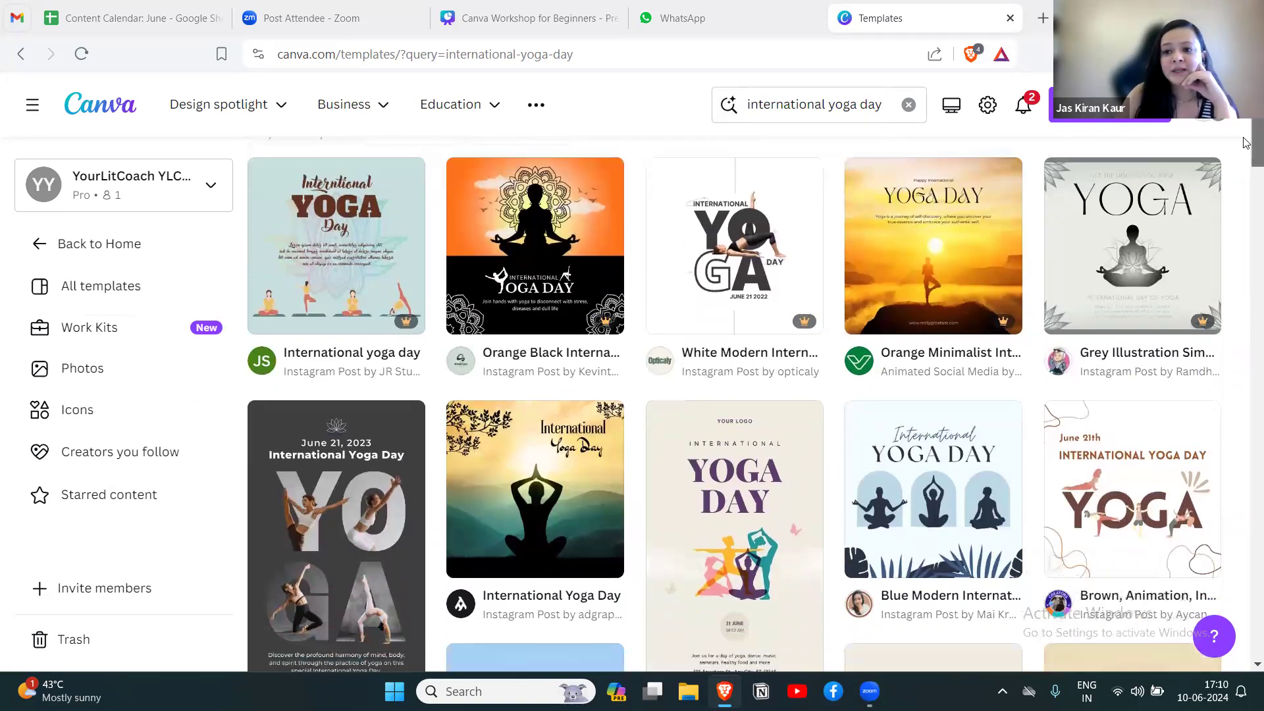
scroll(1244, 140, "down", 1)
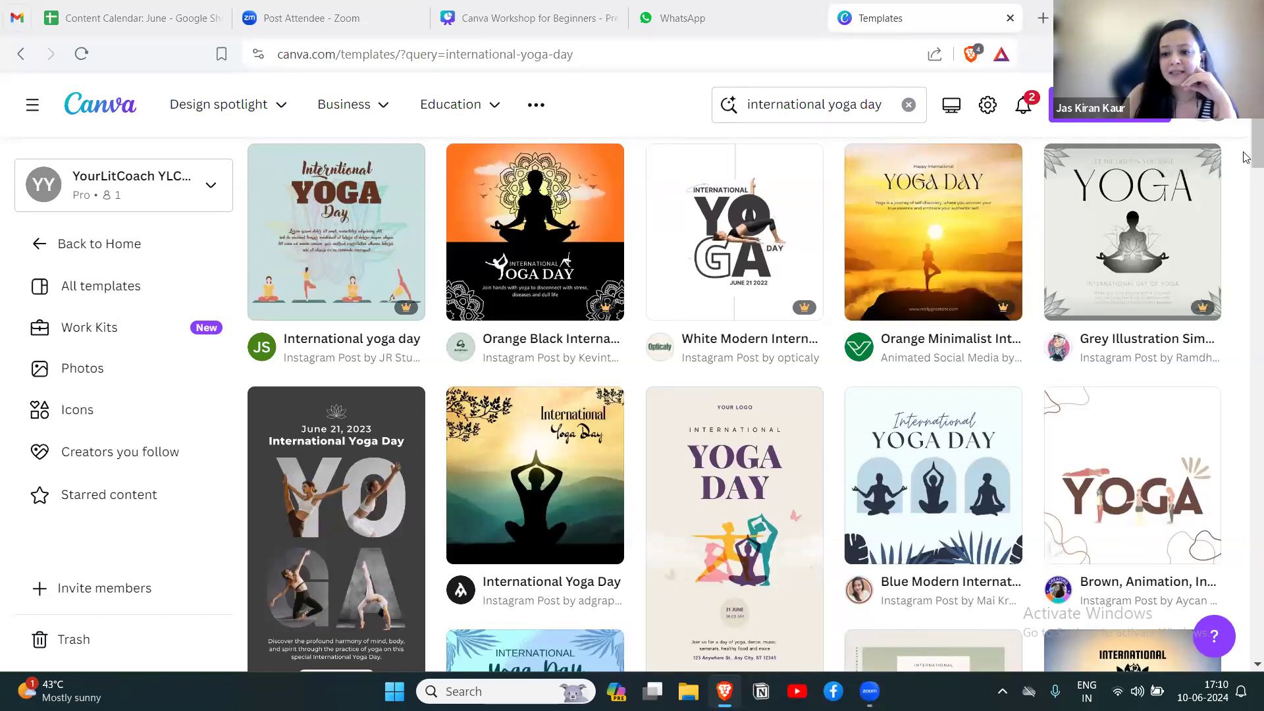
scroll(1244, 157, "down", 1)
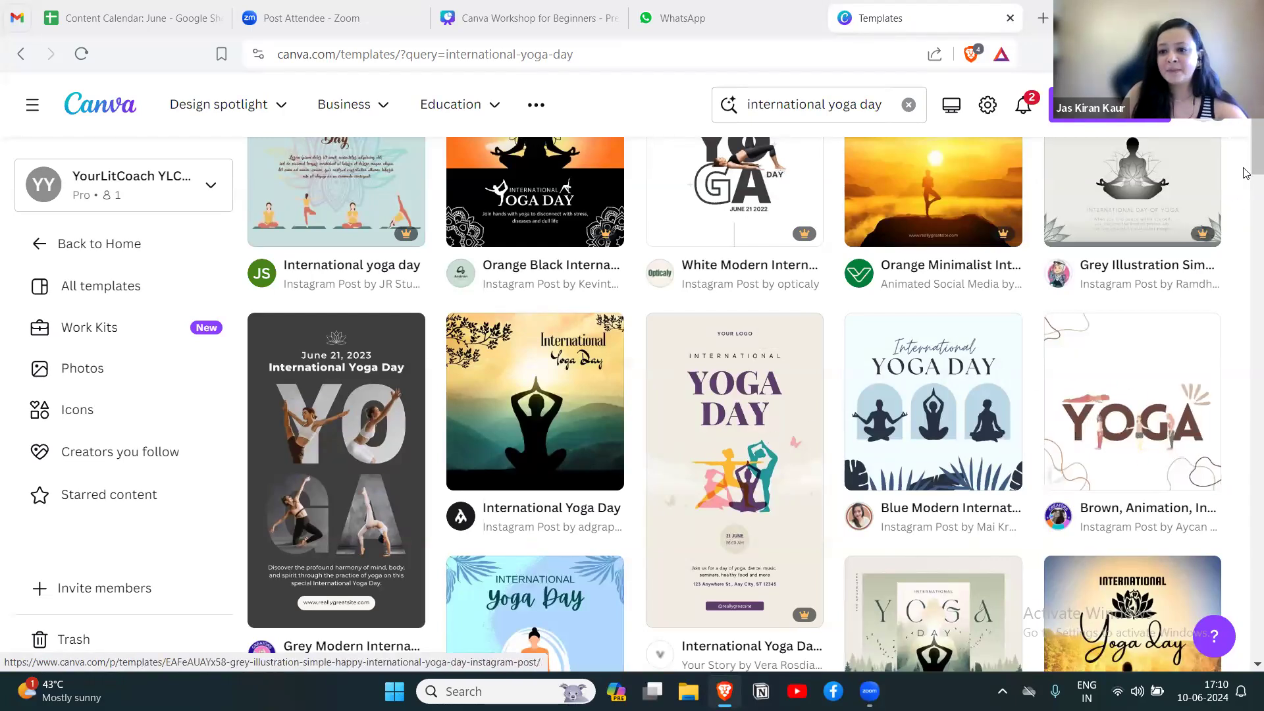
left_click_drag(1243, 162, 1243, 164)
scroll(976, 299, "down", 2)
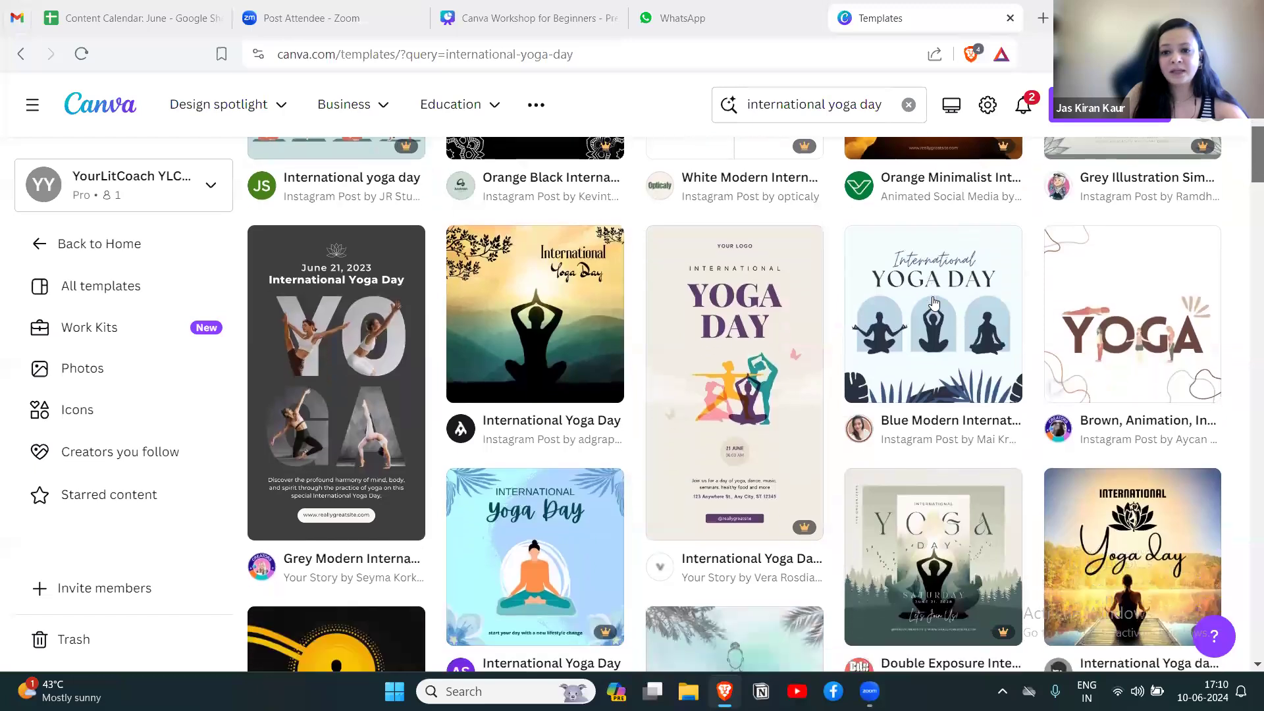
left_click(928, 300)
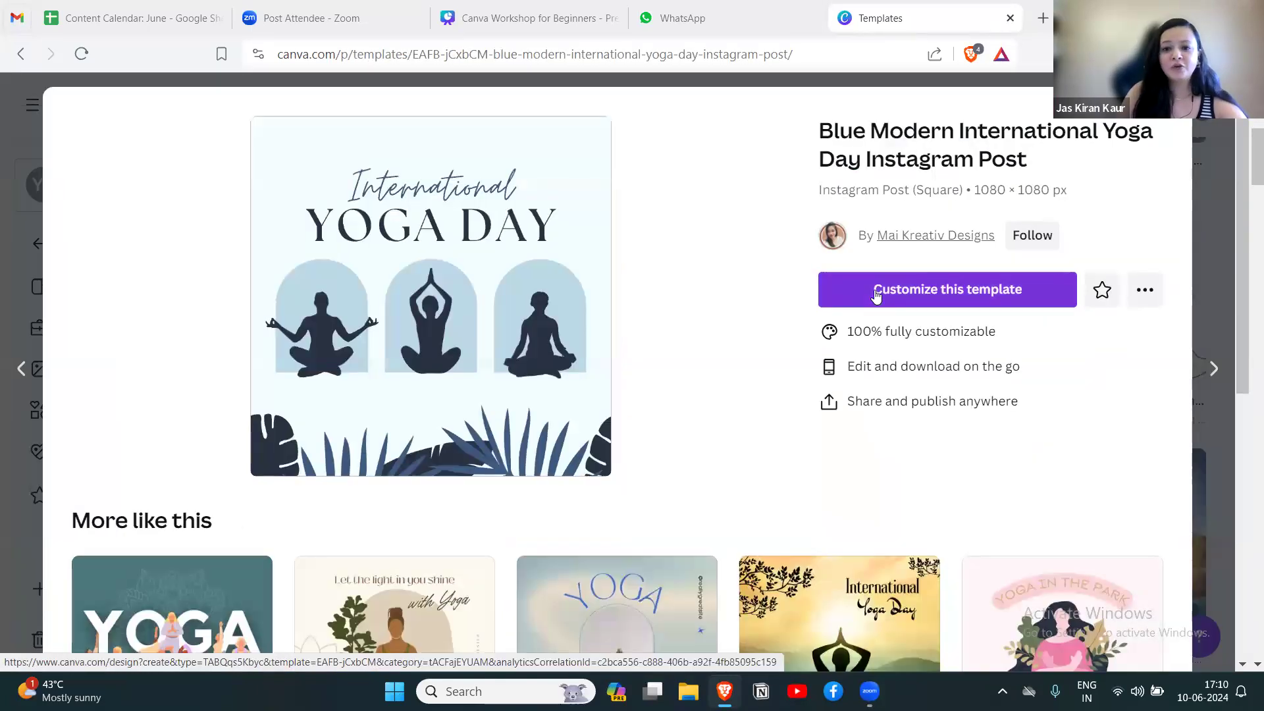
left_click(924, 292)
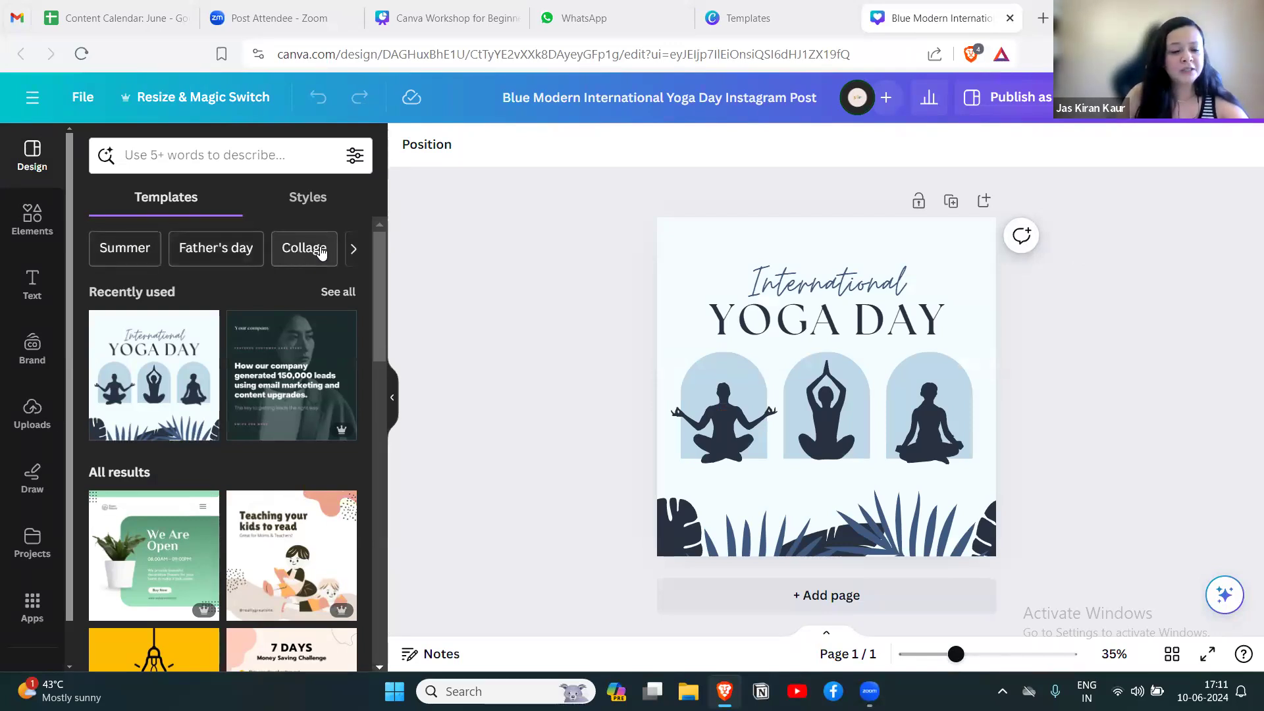
Look through the template categories, the styles and the elements library available for the design.
left_click(352, 251)
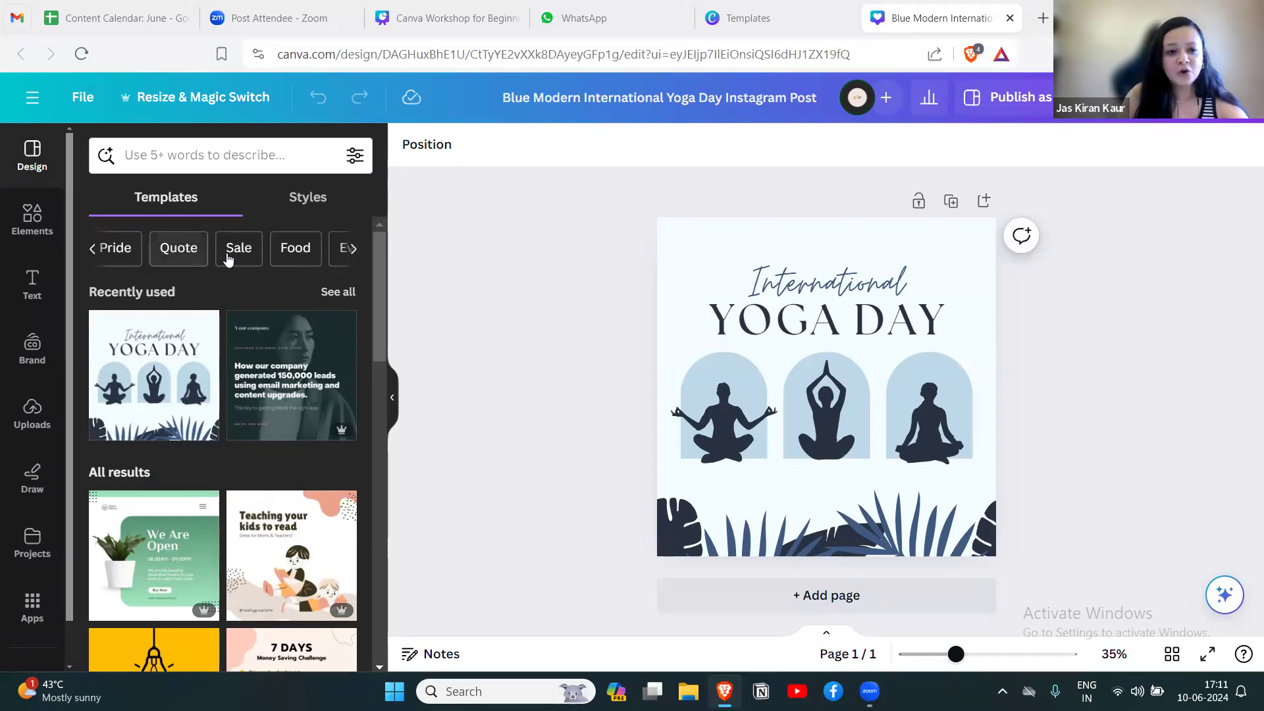
mouse_move(375, 250)
left_mouse_down()
mouse_move(374, 436)
mouse_move(388, 239)
left_mouse_up()
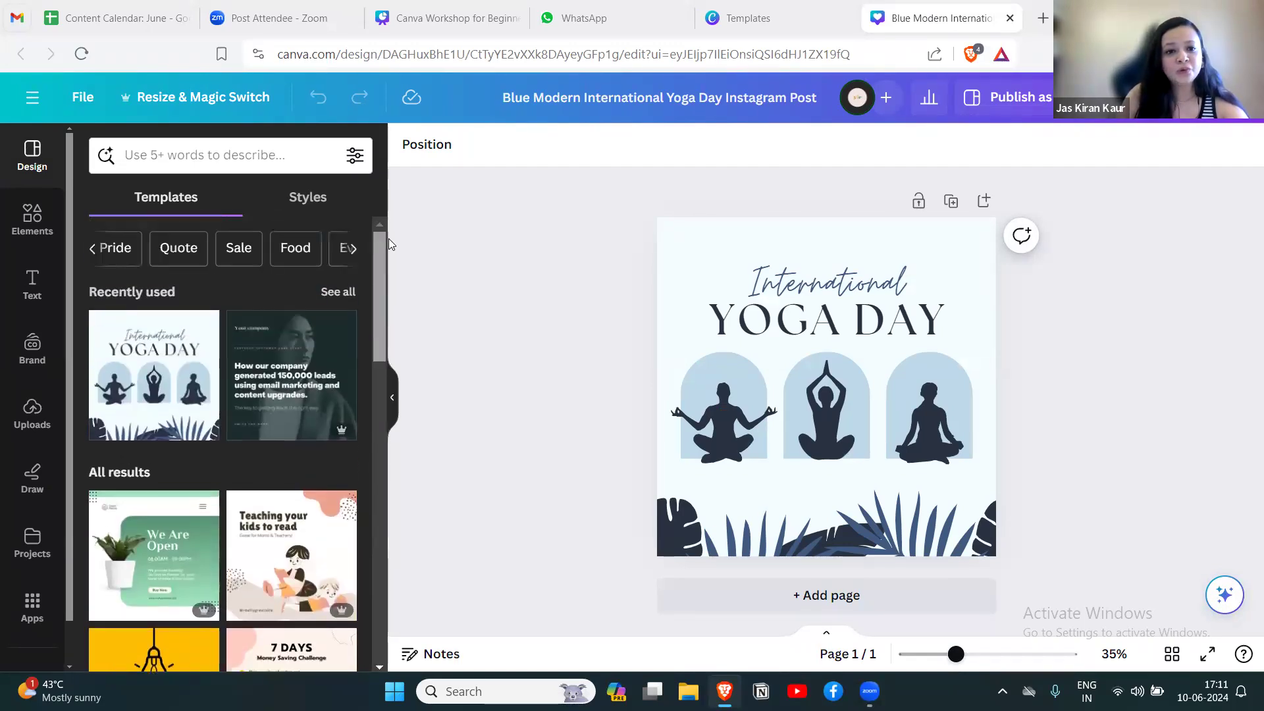
left_click(302, 206)
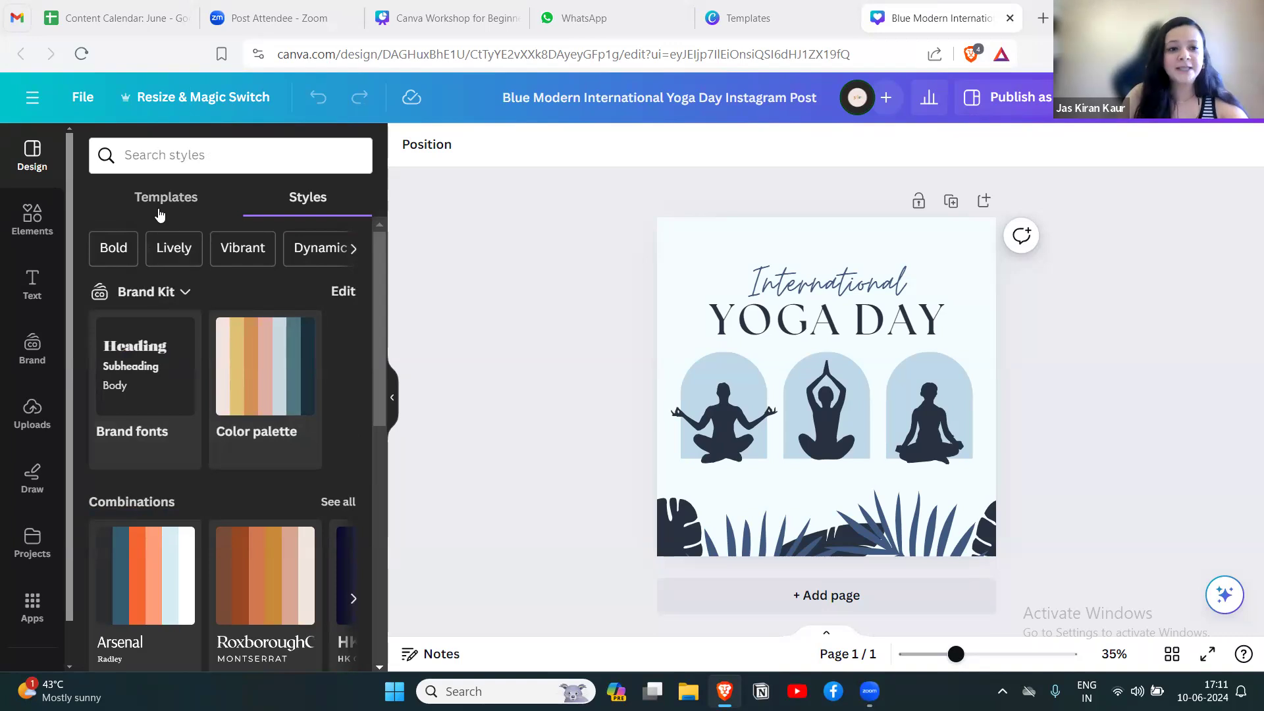
left_click(31, 225)
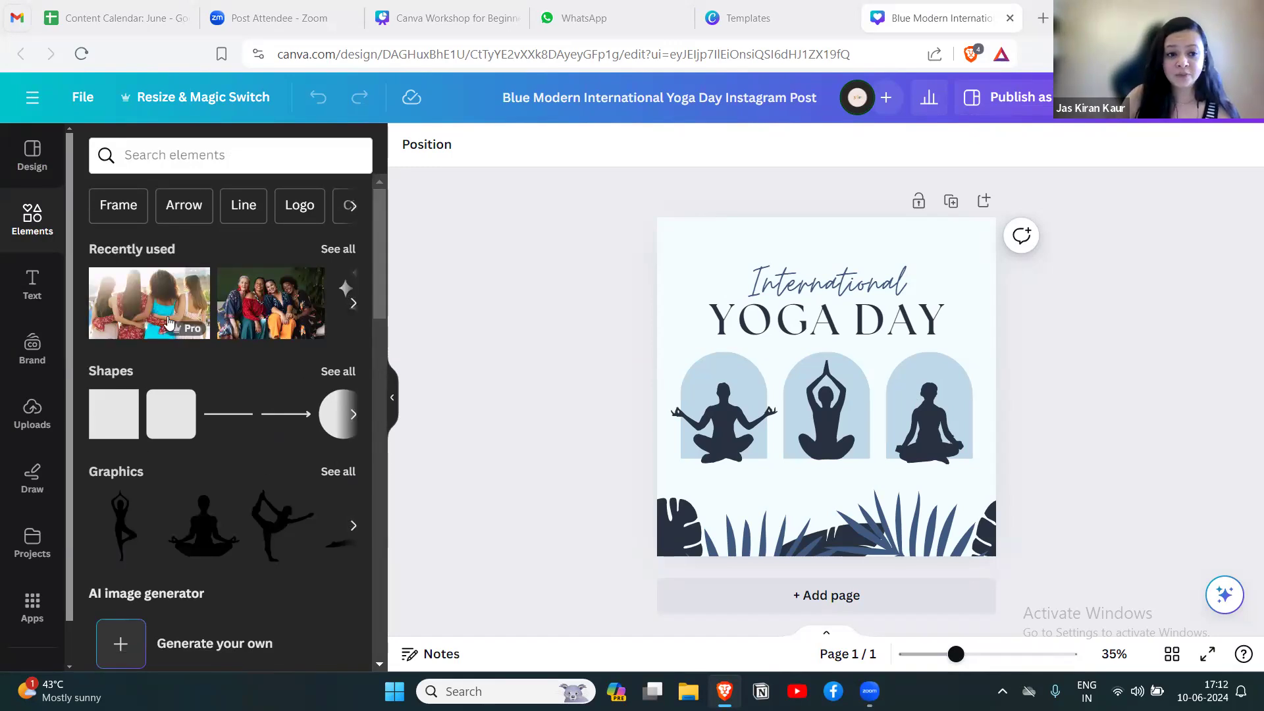
left_click_drag(378, 280, 372, 344)
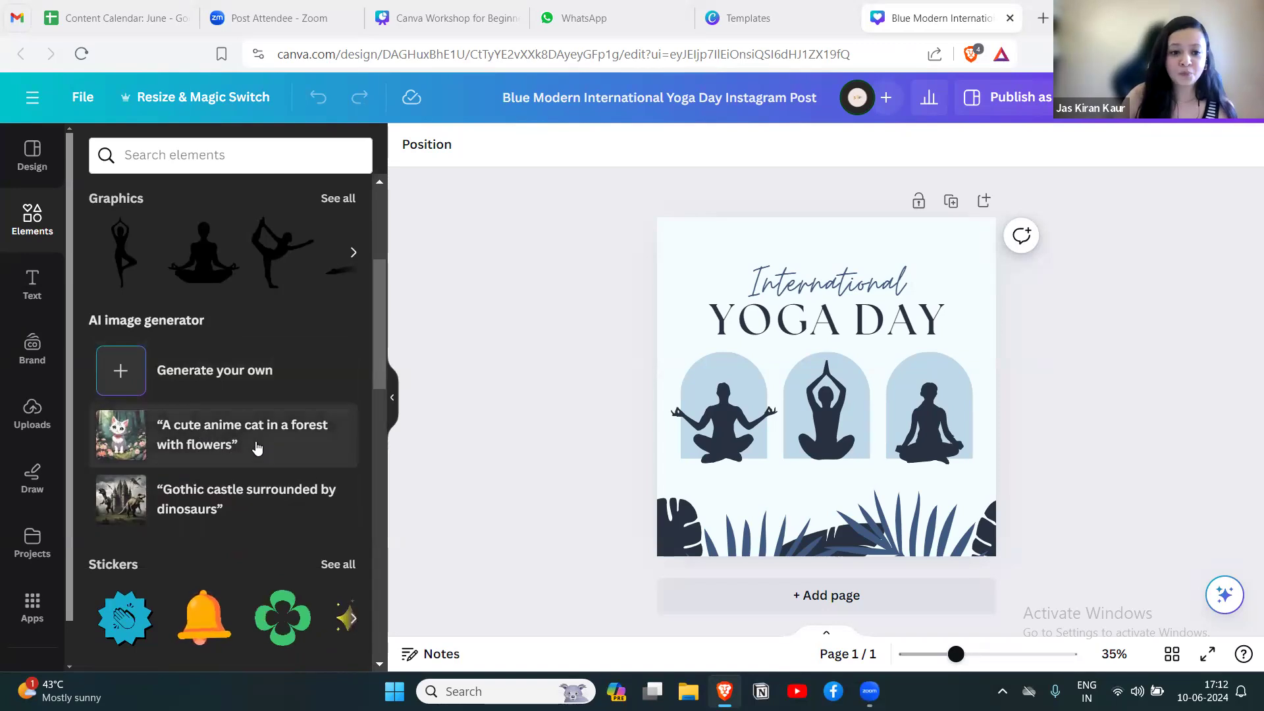
left_click_drag(376, 332, 407, 284)
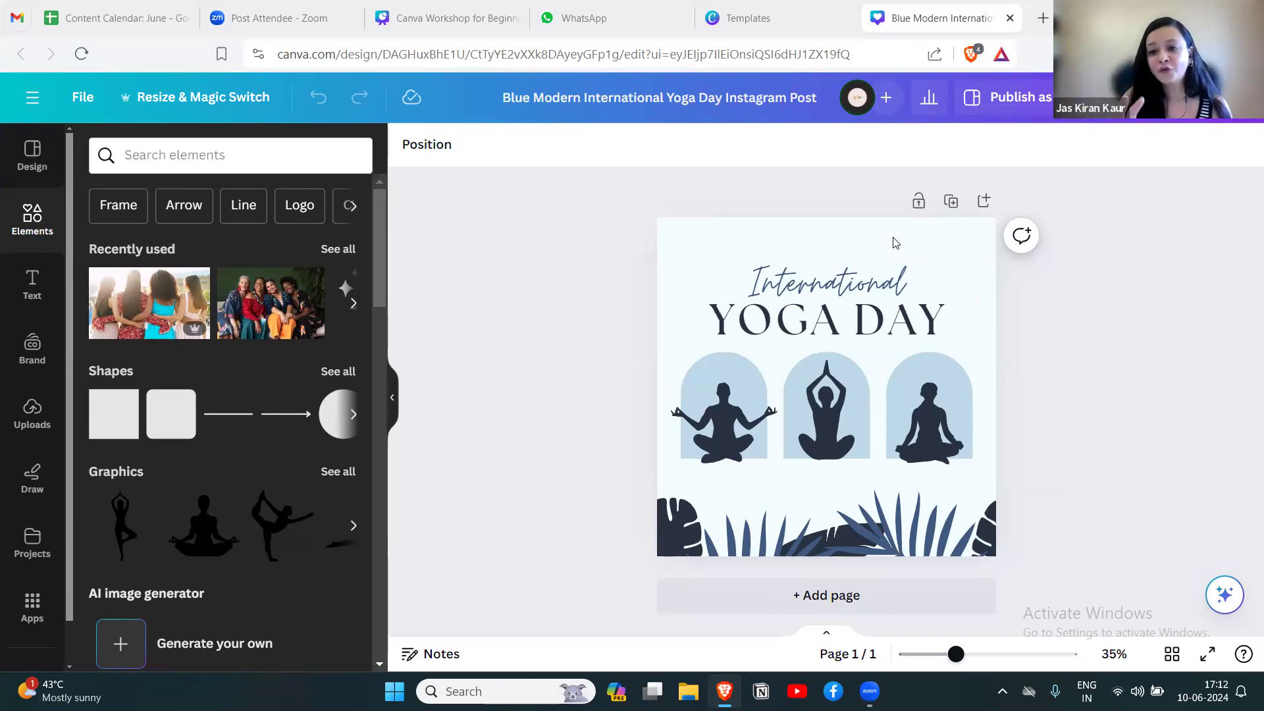
Duplicate the page and add a second line reading "2024" to the YOGA DAY heading on the copy.
left_click(838, 236)
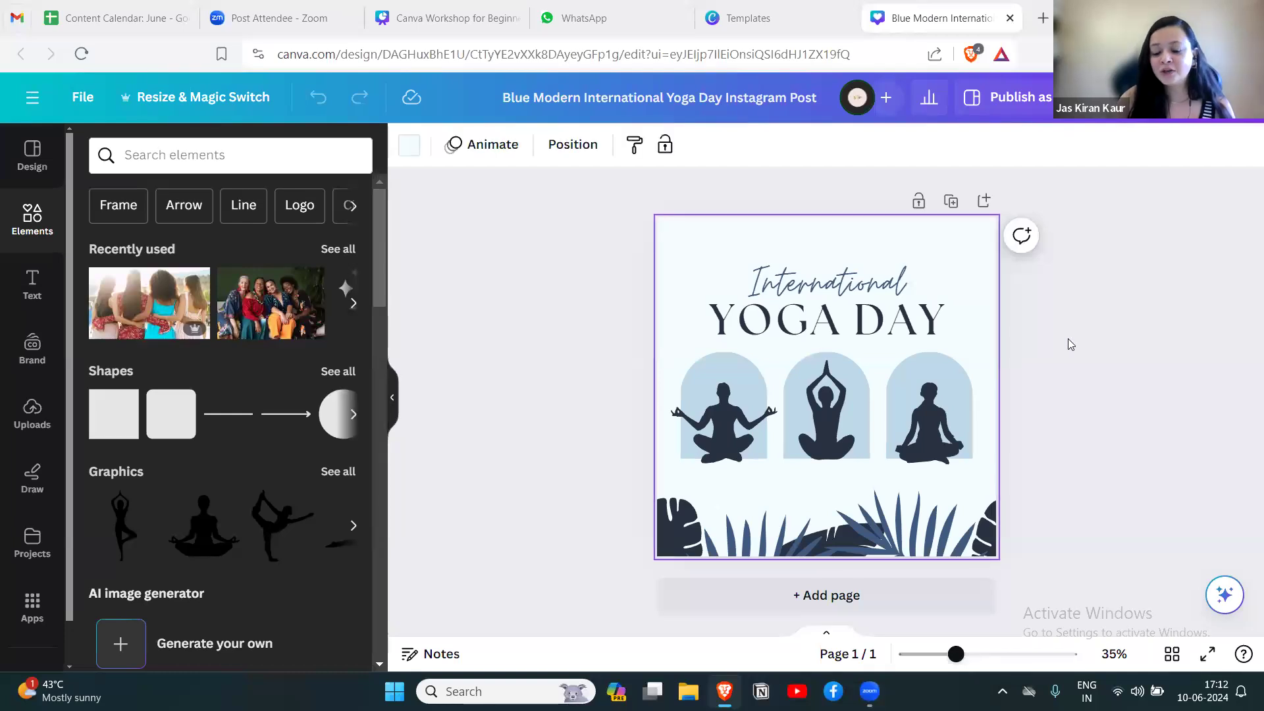
left_click(950, 201)
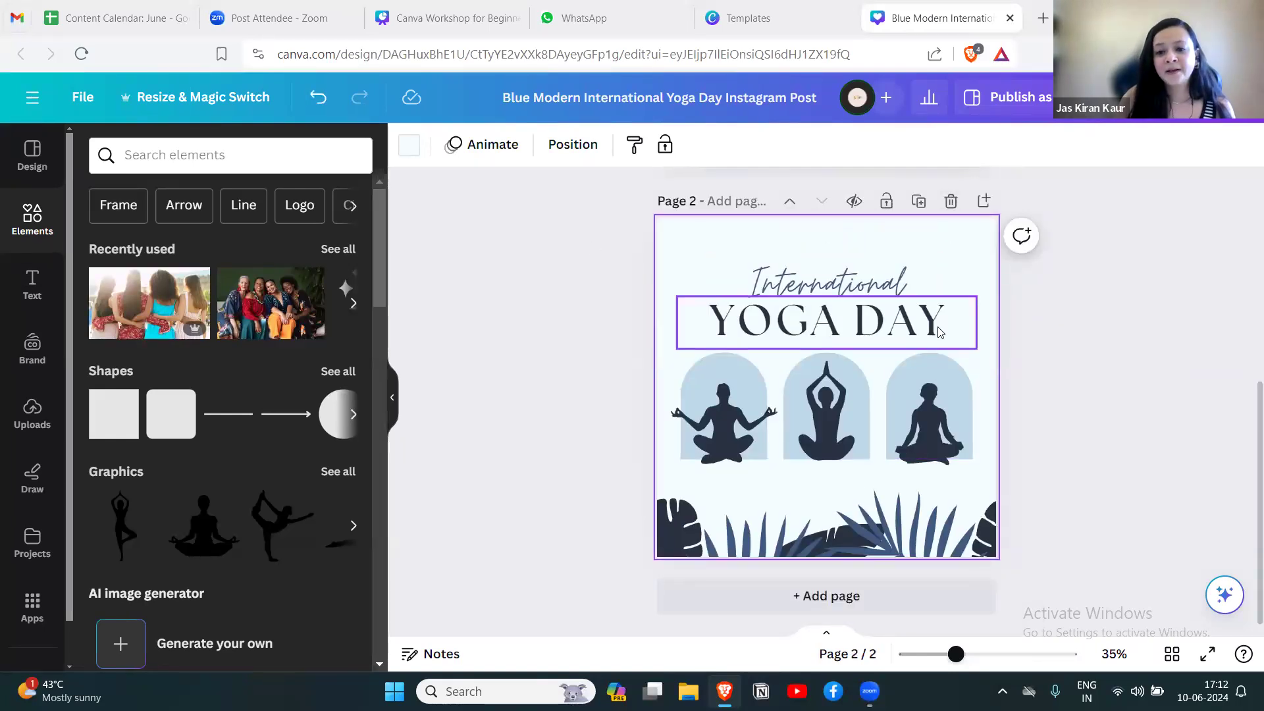
double_click(960, 326)
left_click(962, 325)
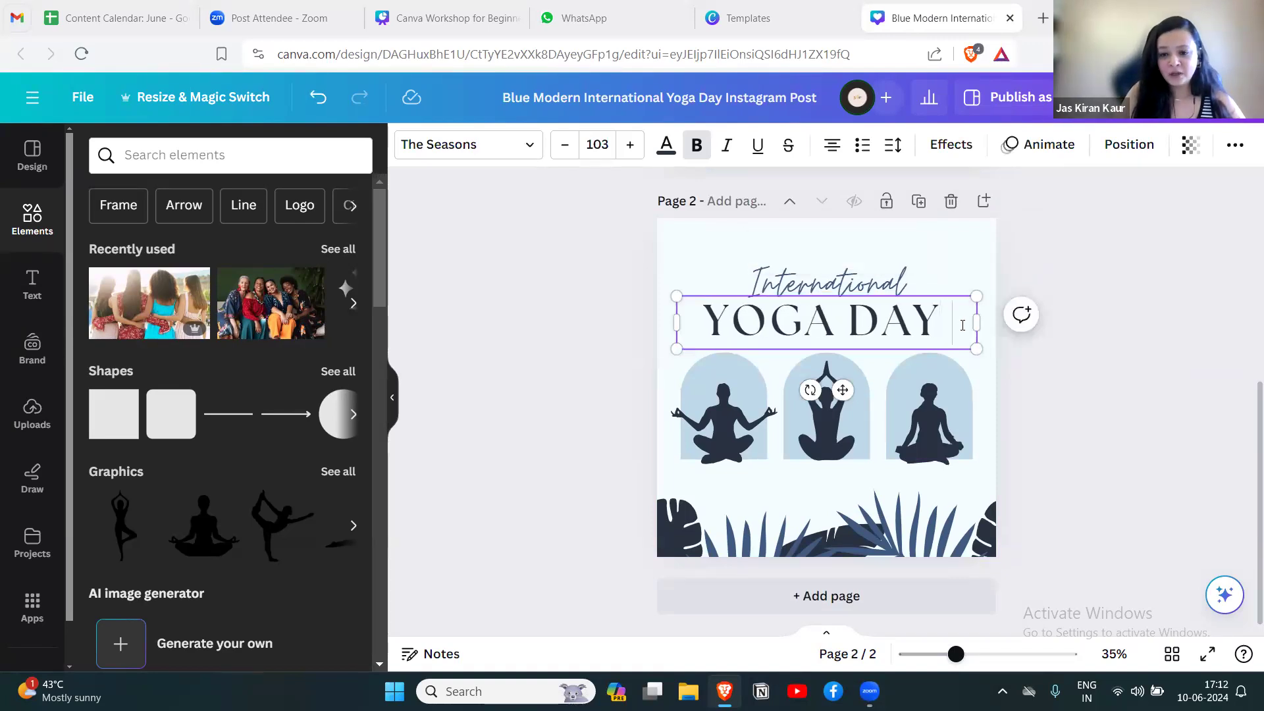
key("Return")
type("202")
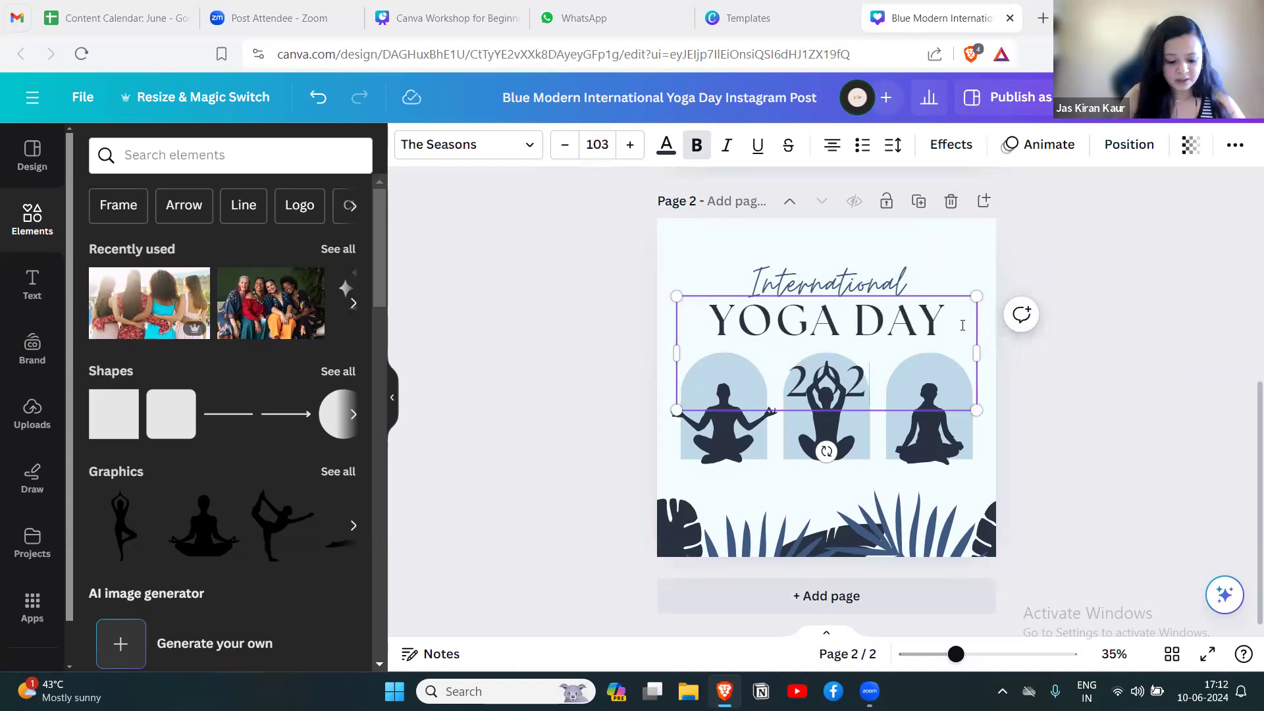
type("4")
Format the whole YOGA DAY 2024 heading on page 2 in Open Sans at size 93.2, keeping it bold.
triple_click(881, 372)
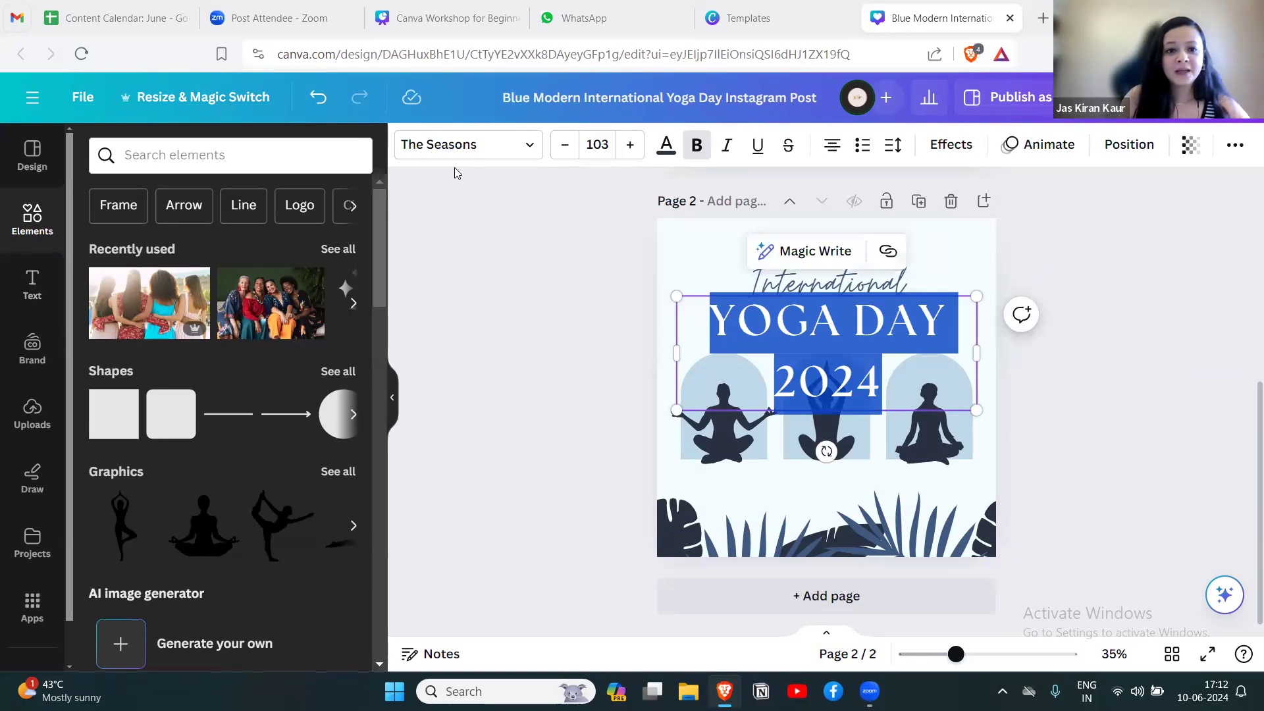
left_click(483, 145)
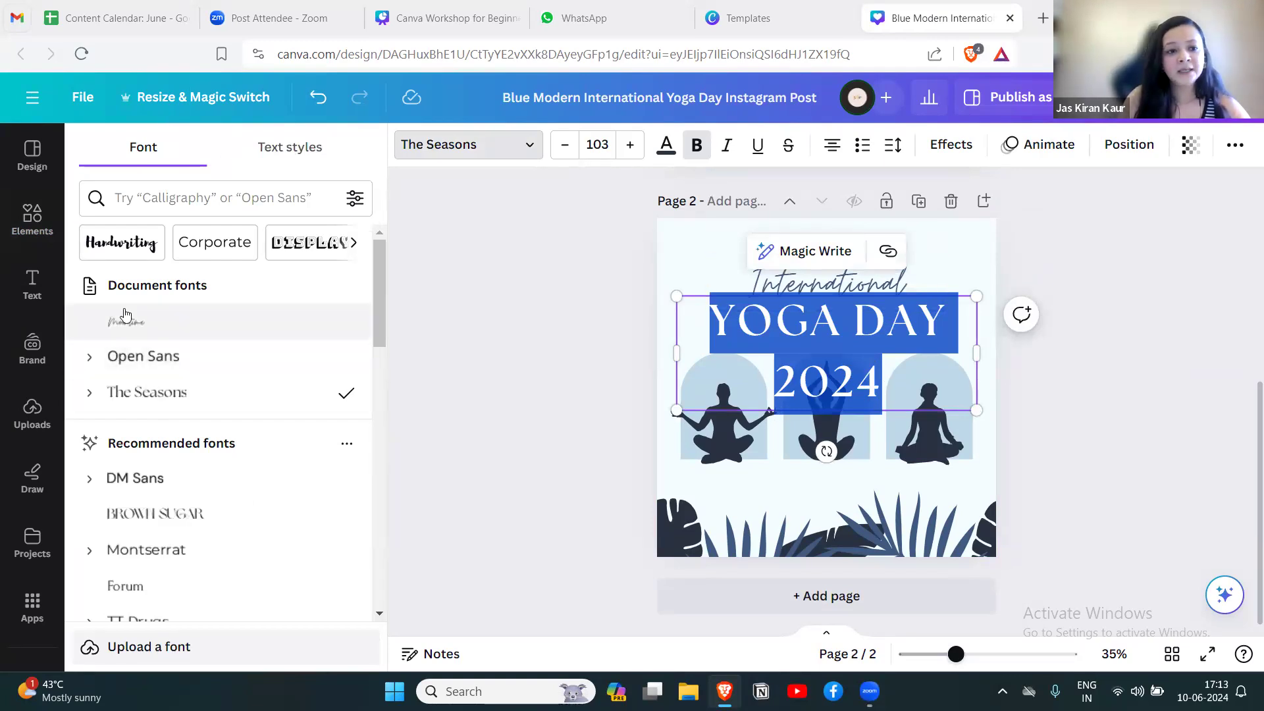
left_click_drag(376, 261, 375, 403)
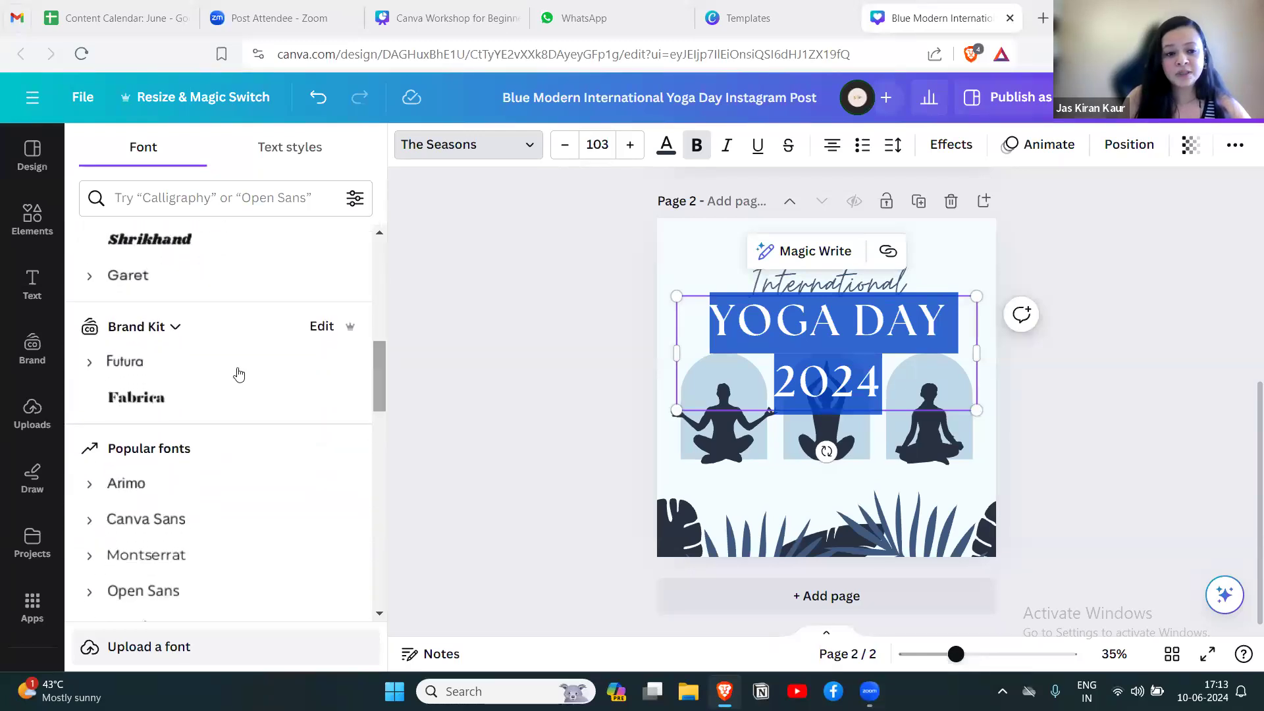
left_click_drag(373, 357, 380, 254)
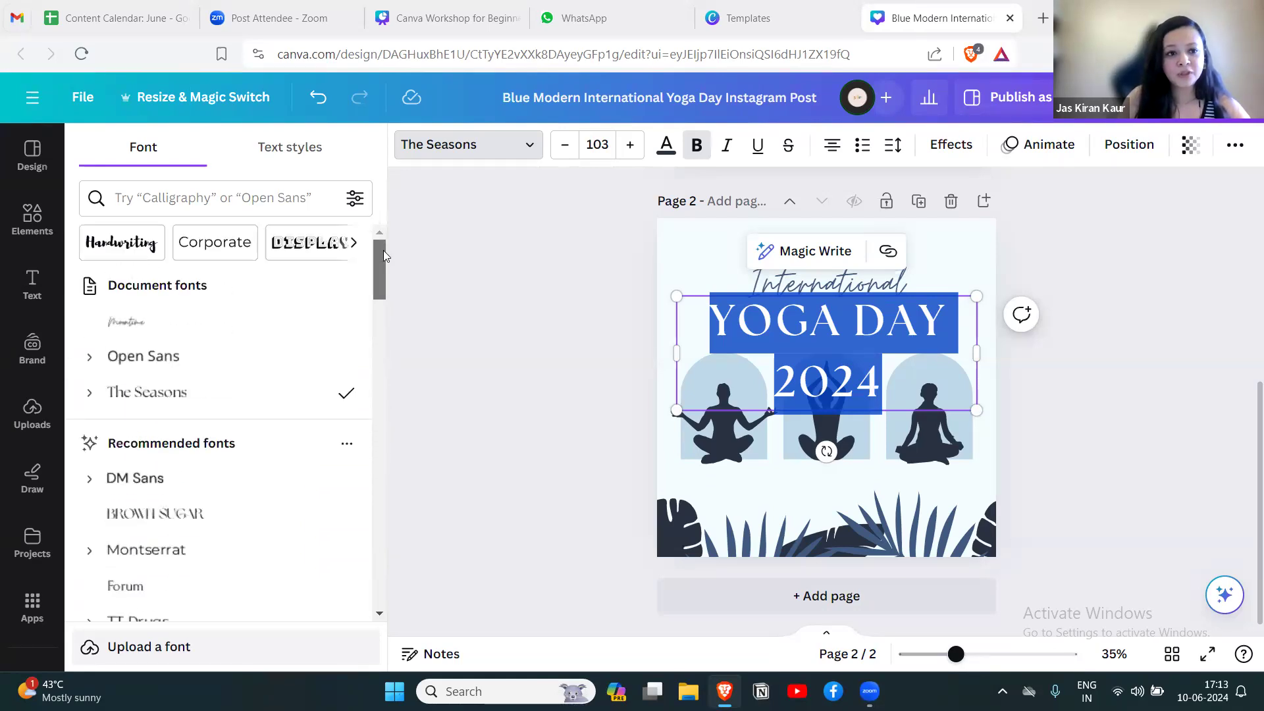
left_click(192, 355)
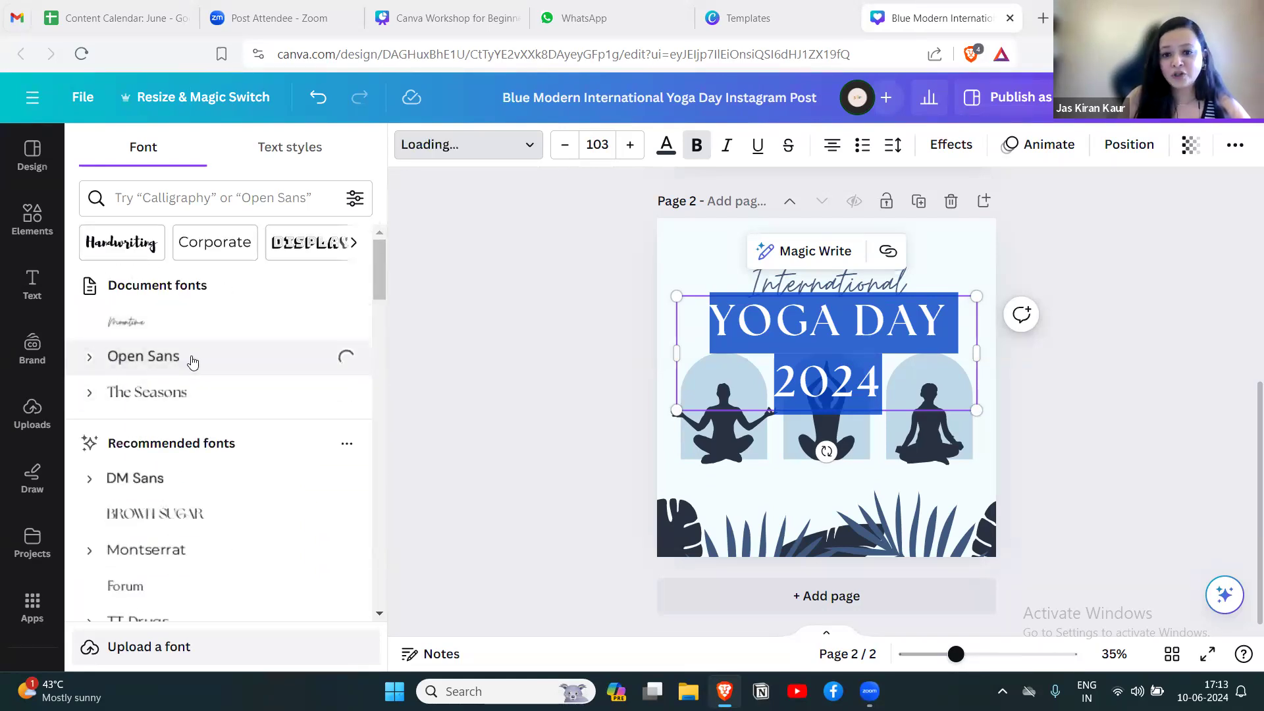
left_click(564, 146)
left_click(564, 146)
left_click(564, 146)
left_click(564, 146)
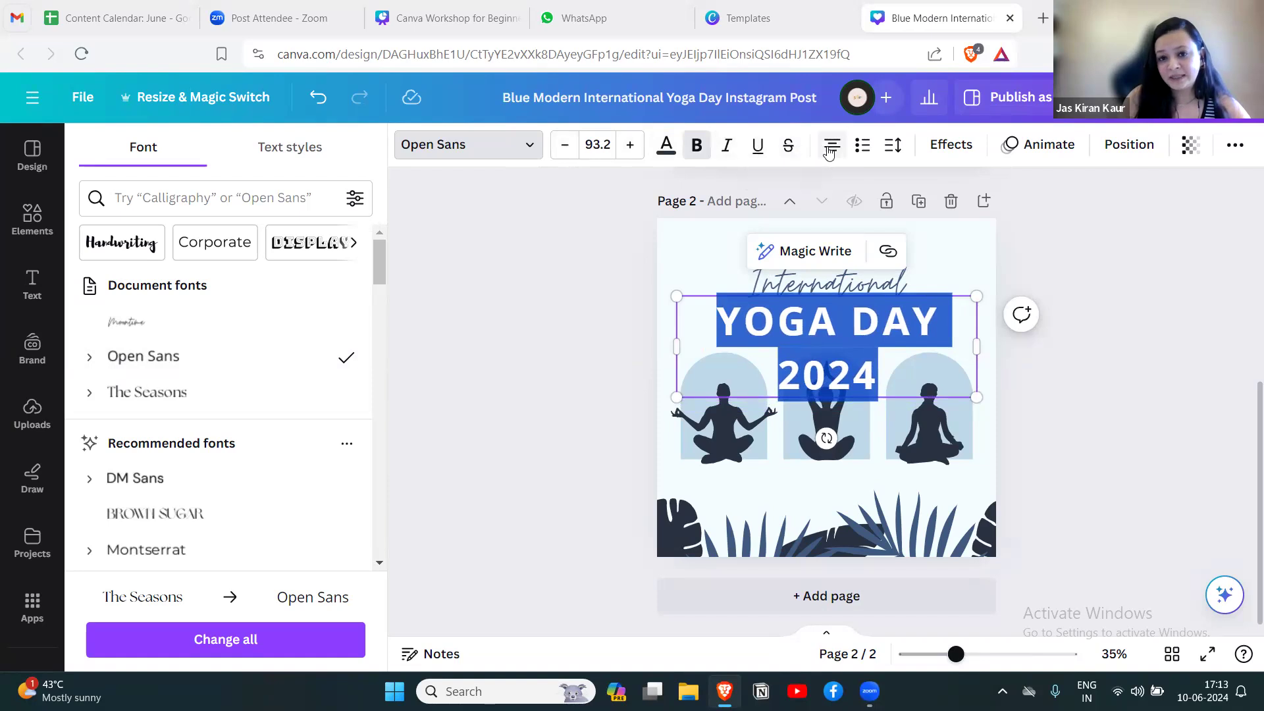
left_click(698, 150)
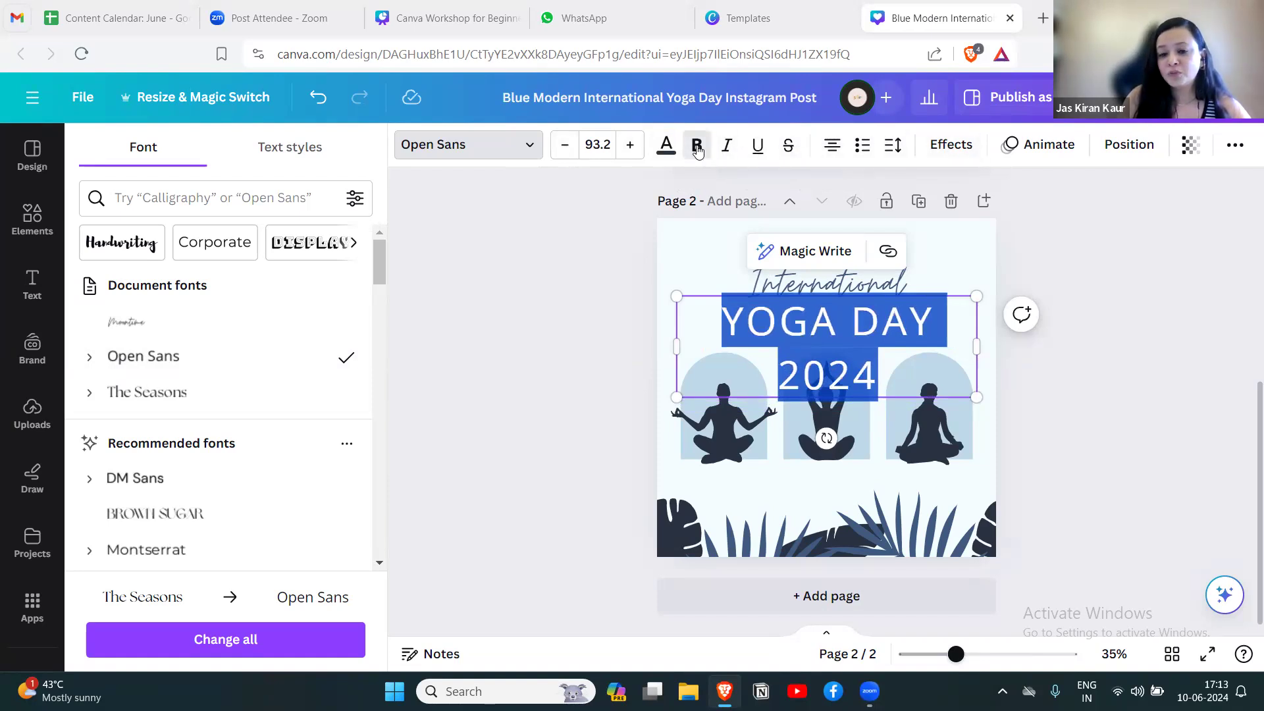
left_click(698, 150)
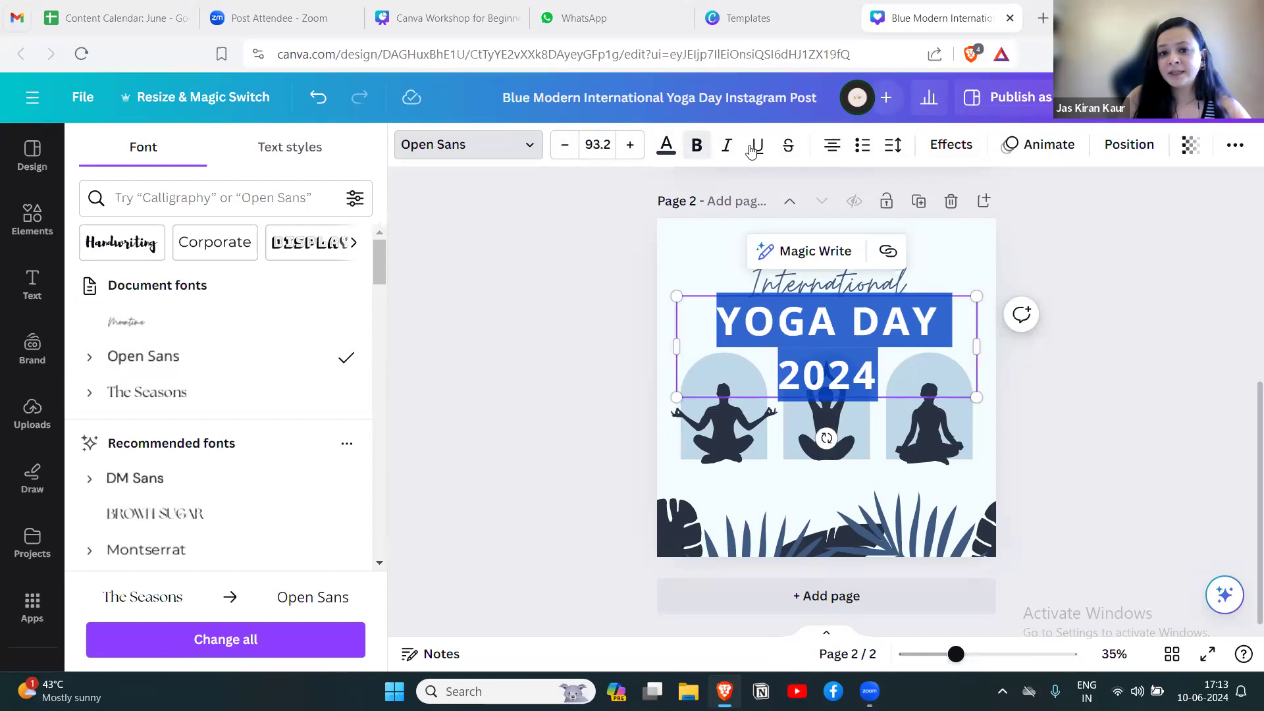
Apply the Neon text effect with an intensity of 38 to the YOGA DAY 2024 heading on page 2.
left_click(955, 146)
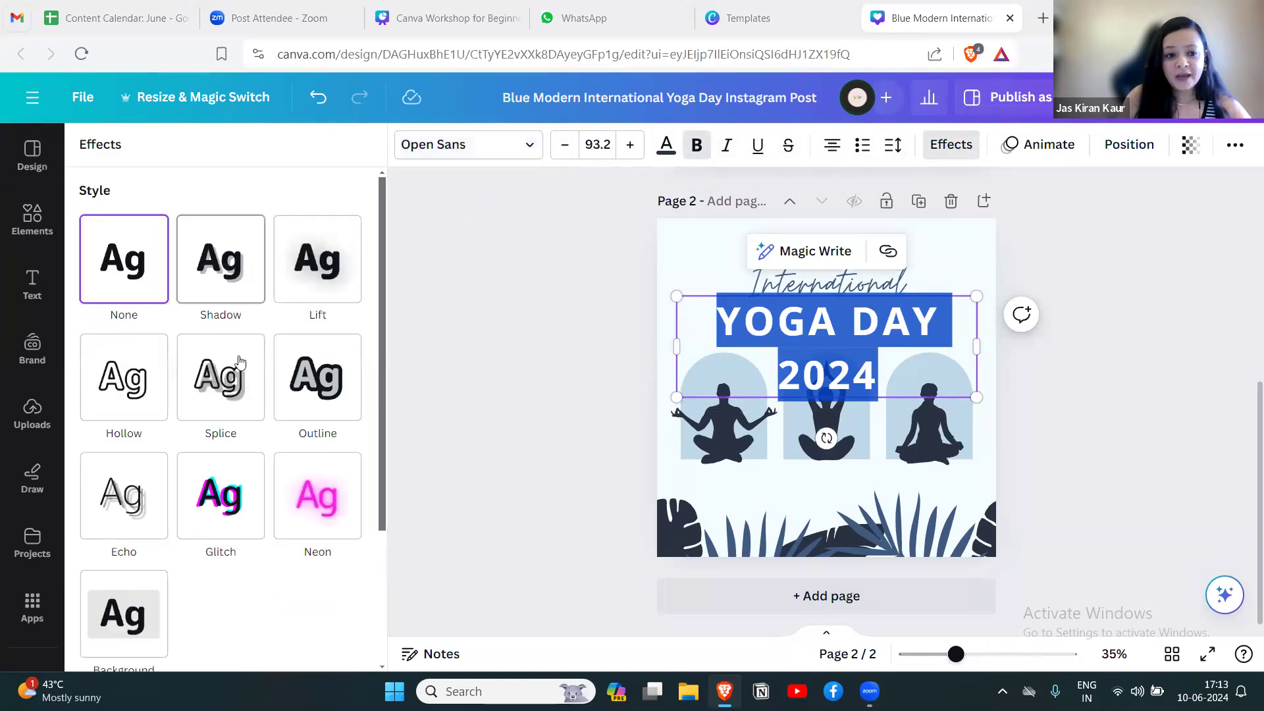
left_click(220, 372)
left_click(141, 395)
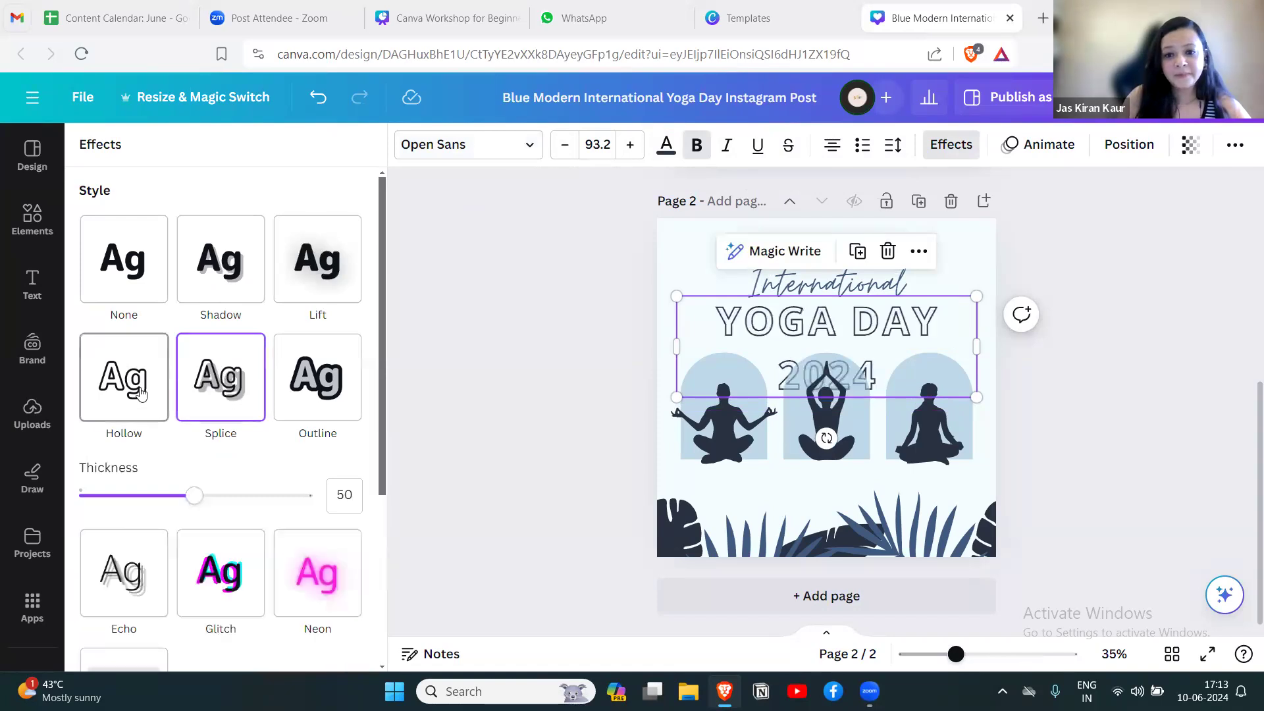
scroll(370, 395, "down", 2)
scroll(370, 394, "down", 3)
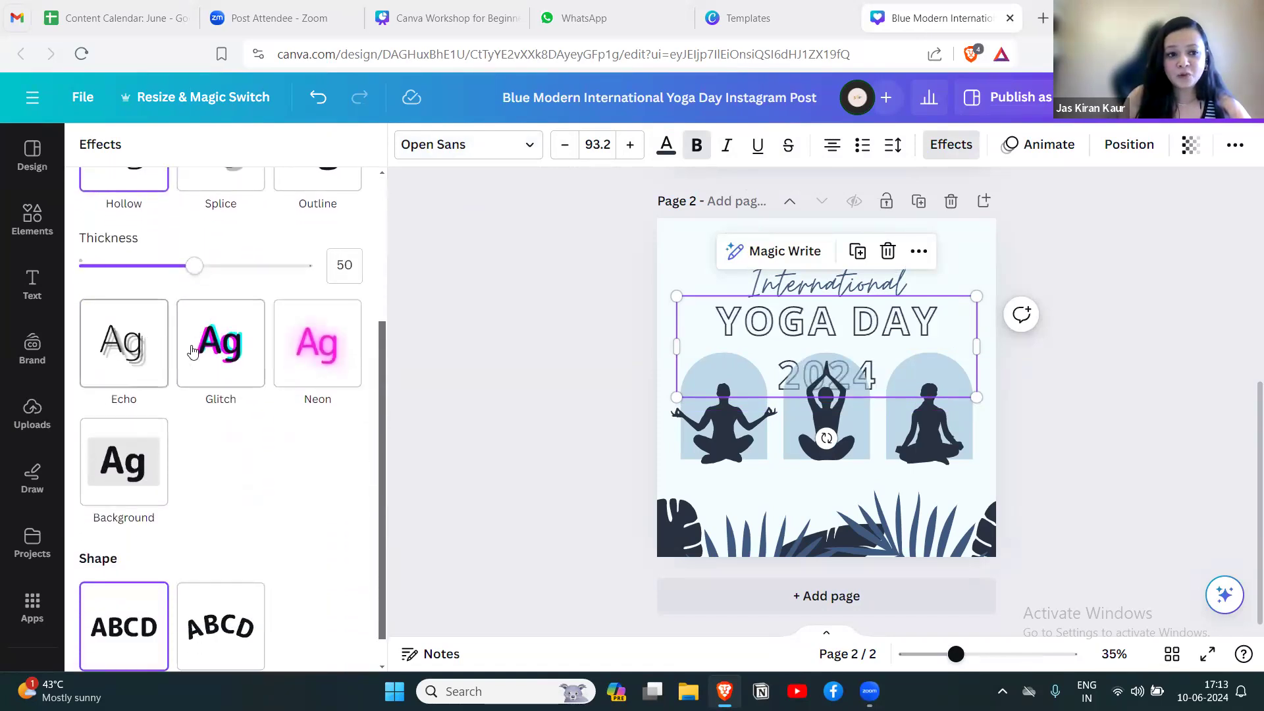
left_click(300, 344)
left_click_drag(195, 384, 168, 387)
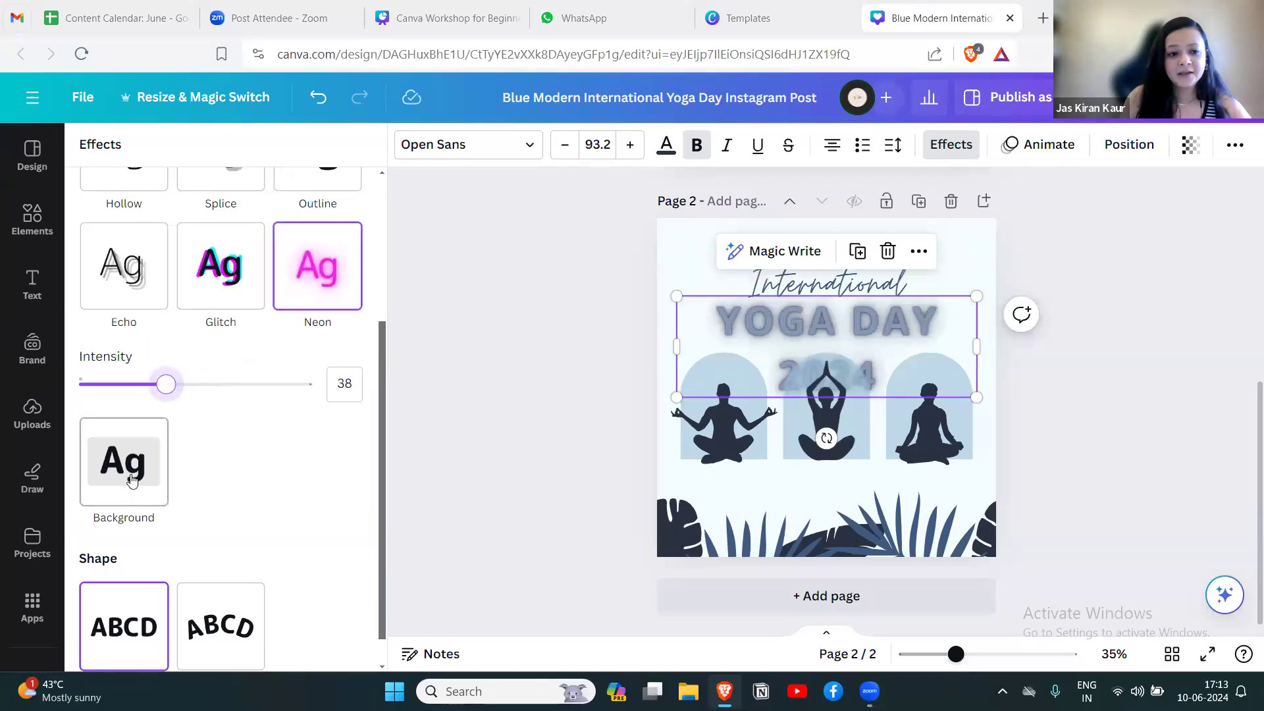
Give the YOGA DAY 2024 heading the Curve shape and move it slightly up the page.
scroll(382, 431, "down", 1)
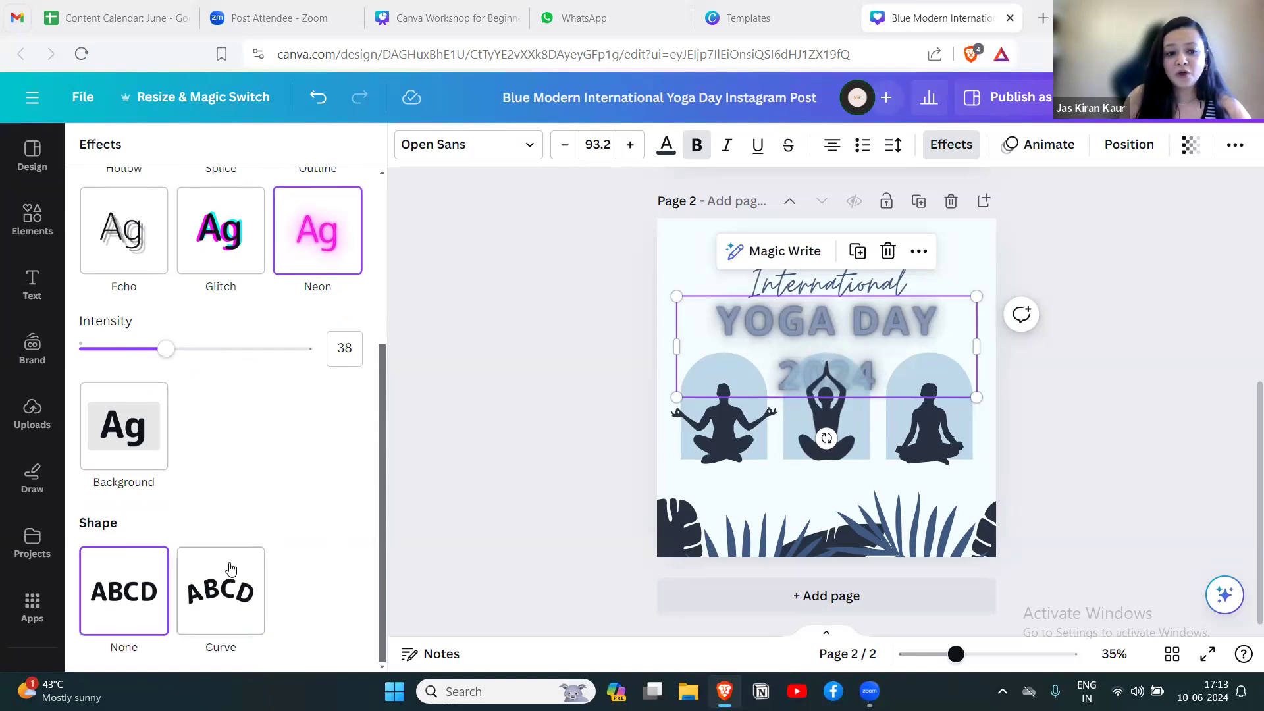
left_click(230, 578)
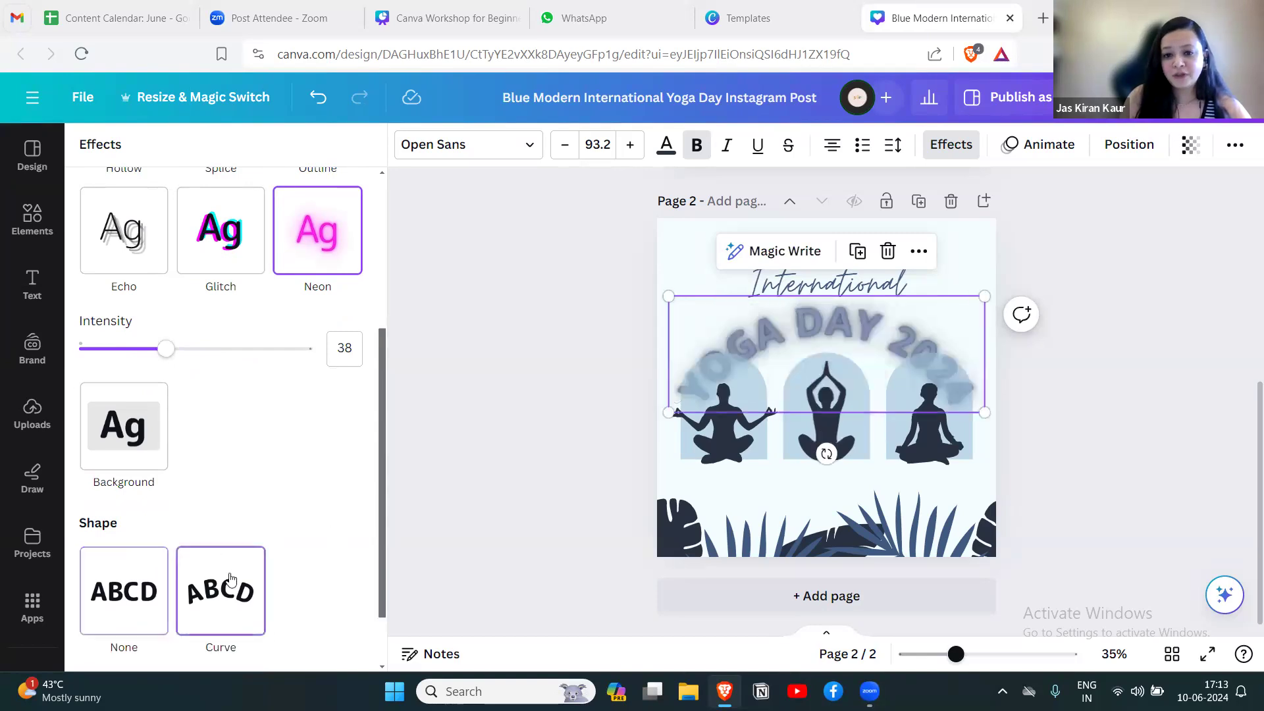
left_click(1132, 365)
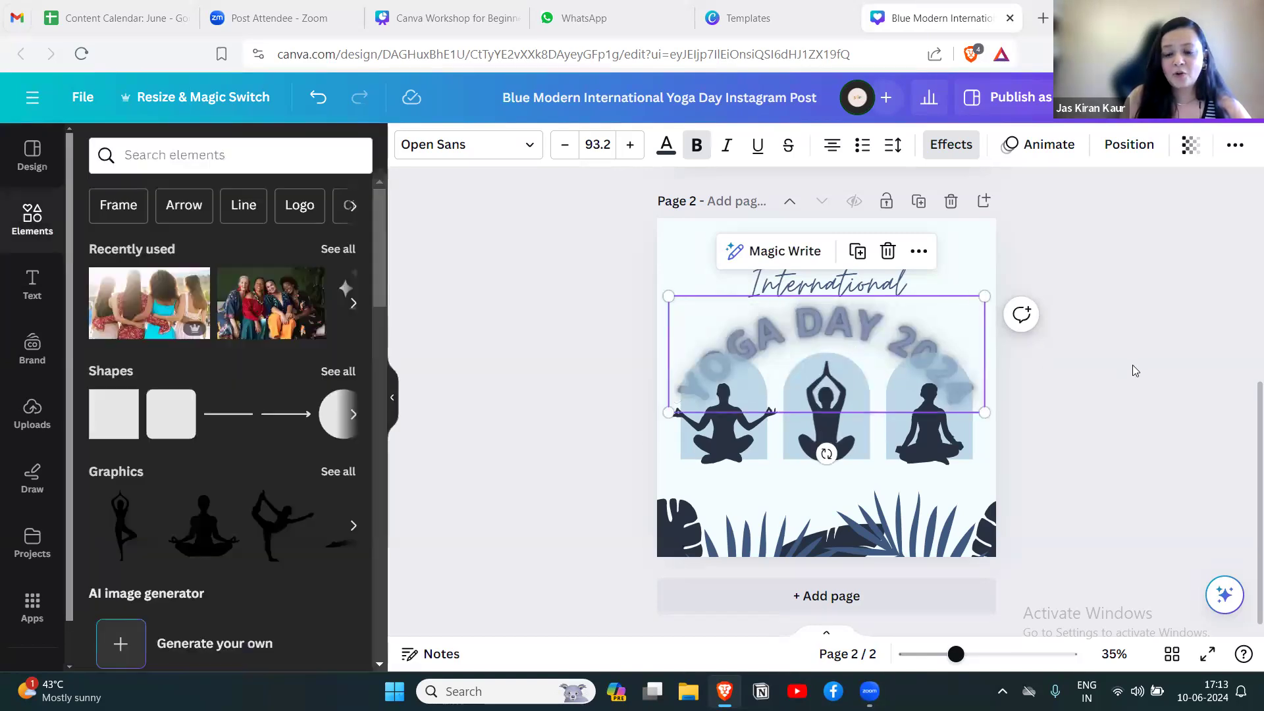
left_click_drag(851, 336, 850, 323)
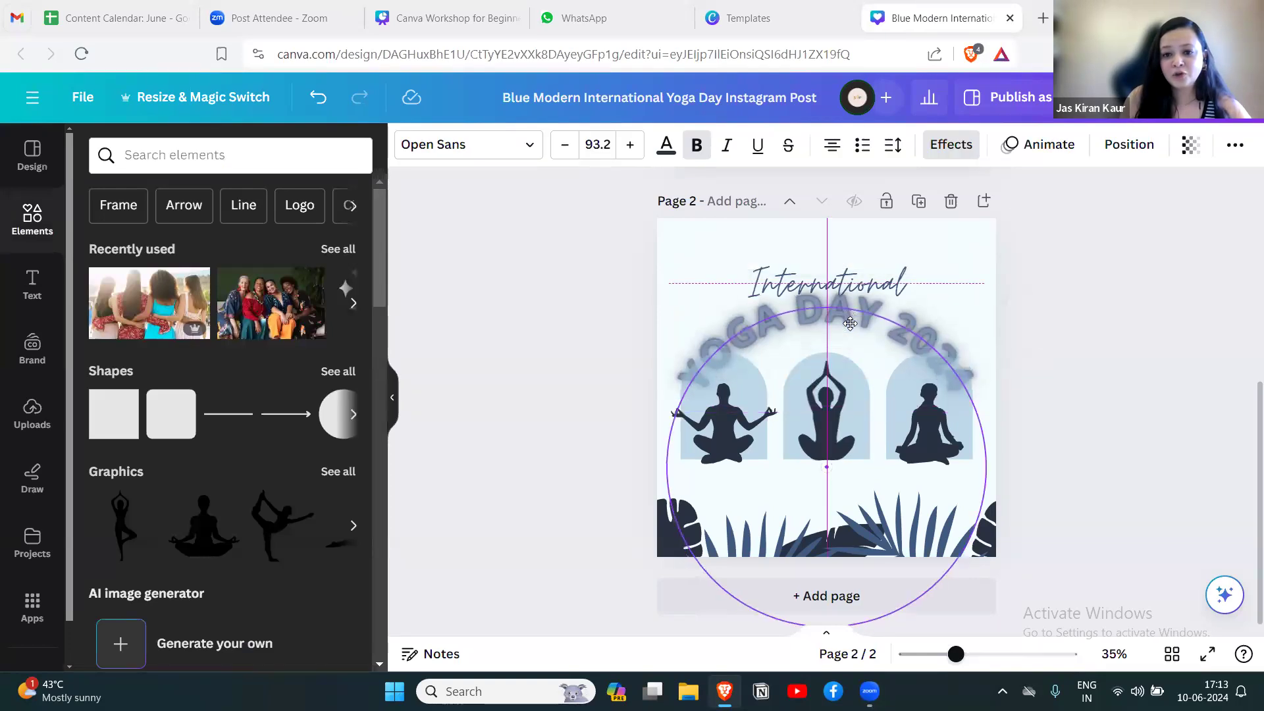
left_click(1090, 364)
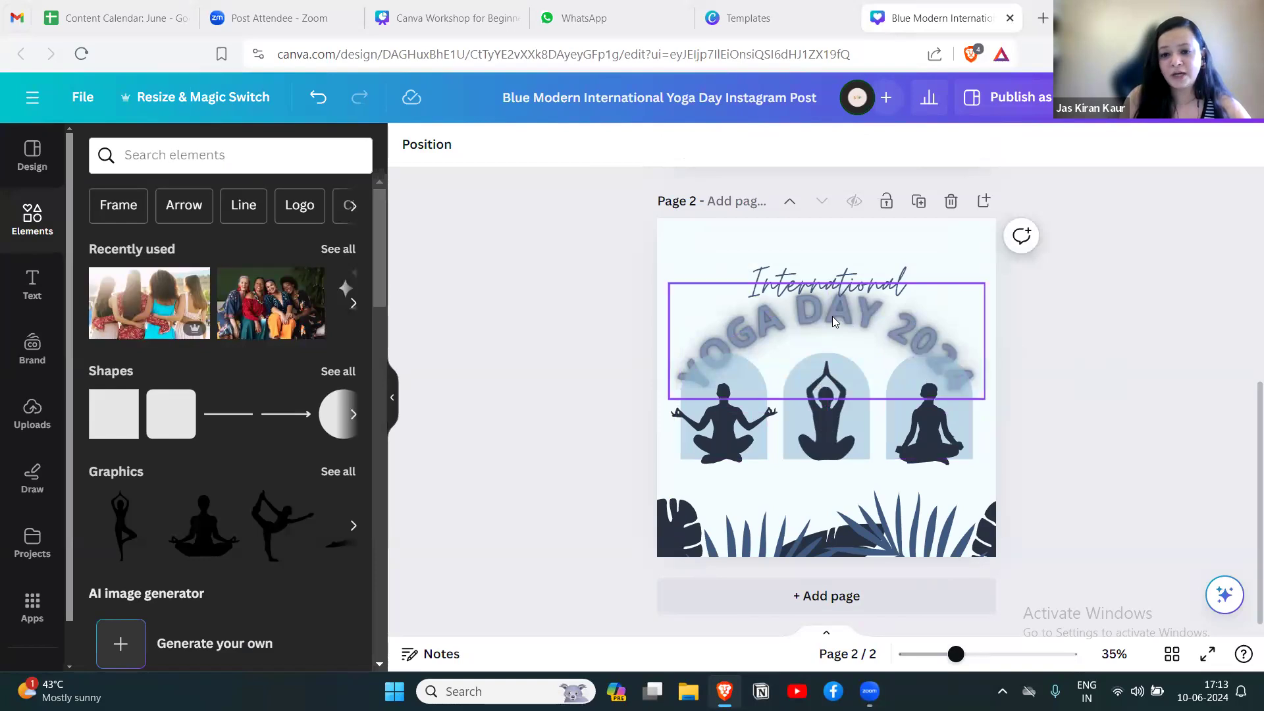
left_click(727, 245)
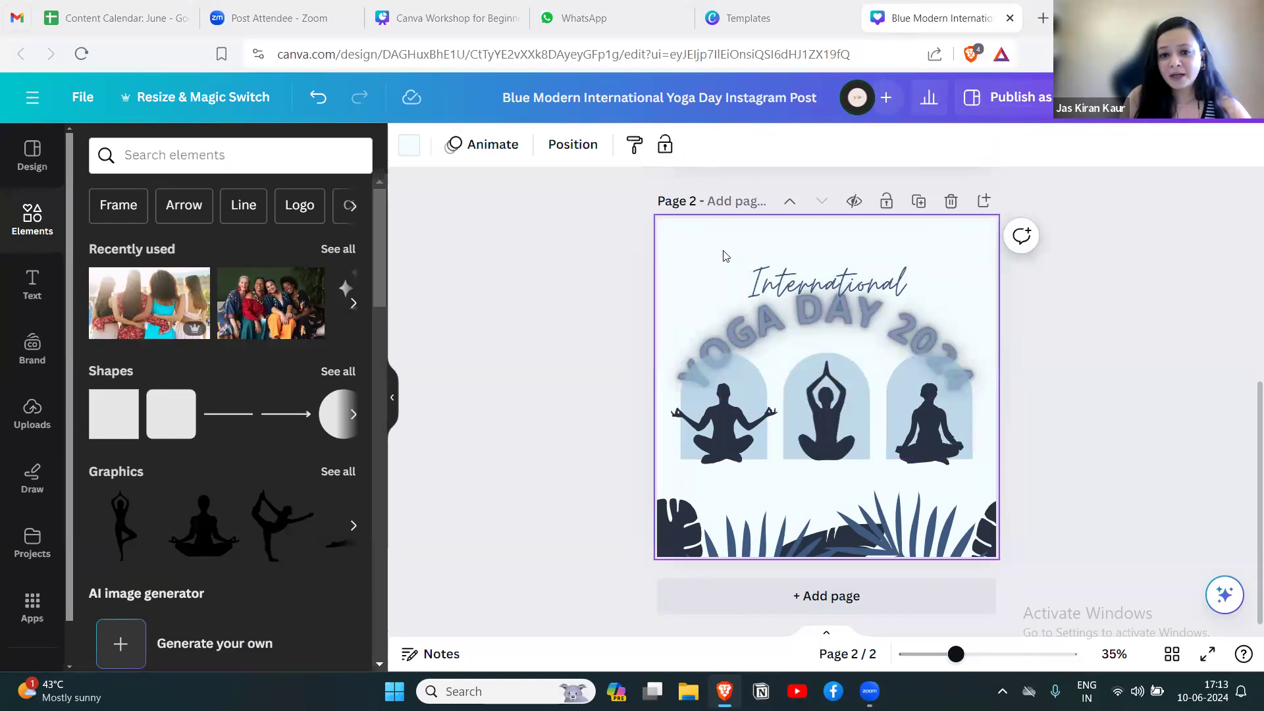
Bring the curved YOGA DAY 2024 heading to the front, above the arch shapes.
left_click(731, 337)
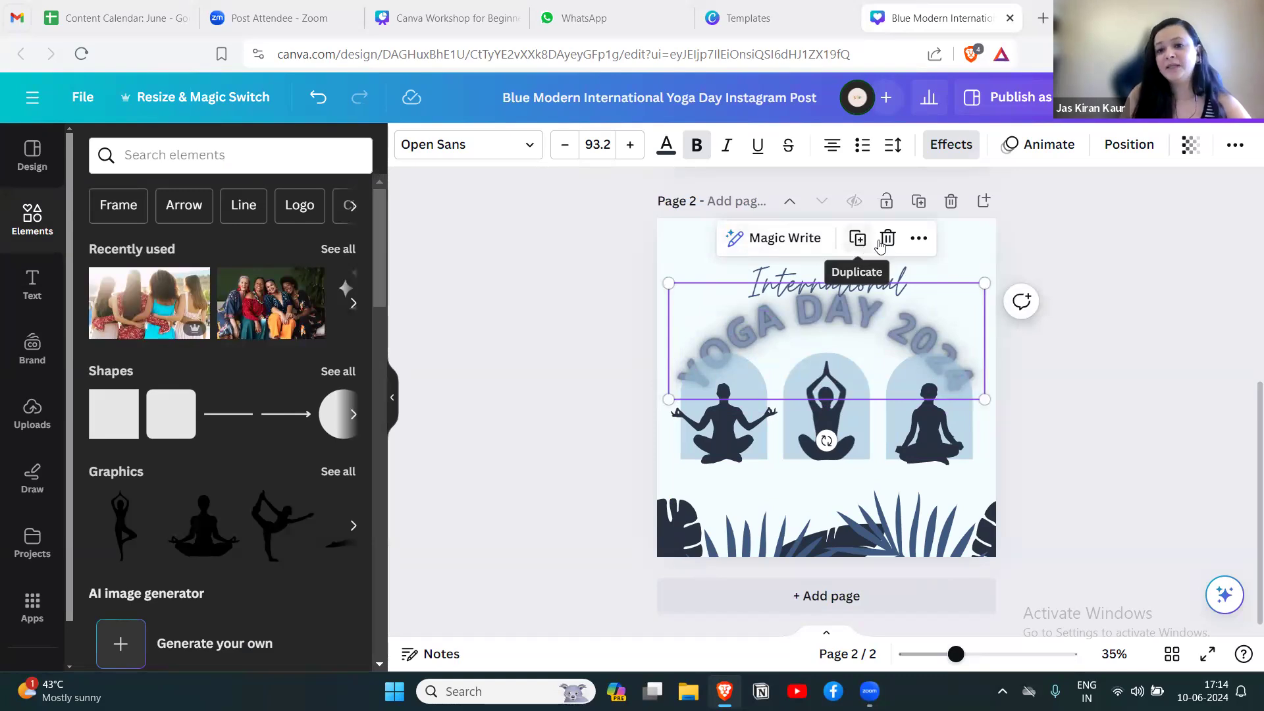
left_click(919, 241)
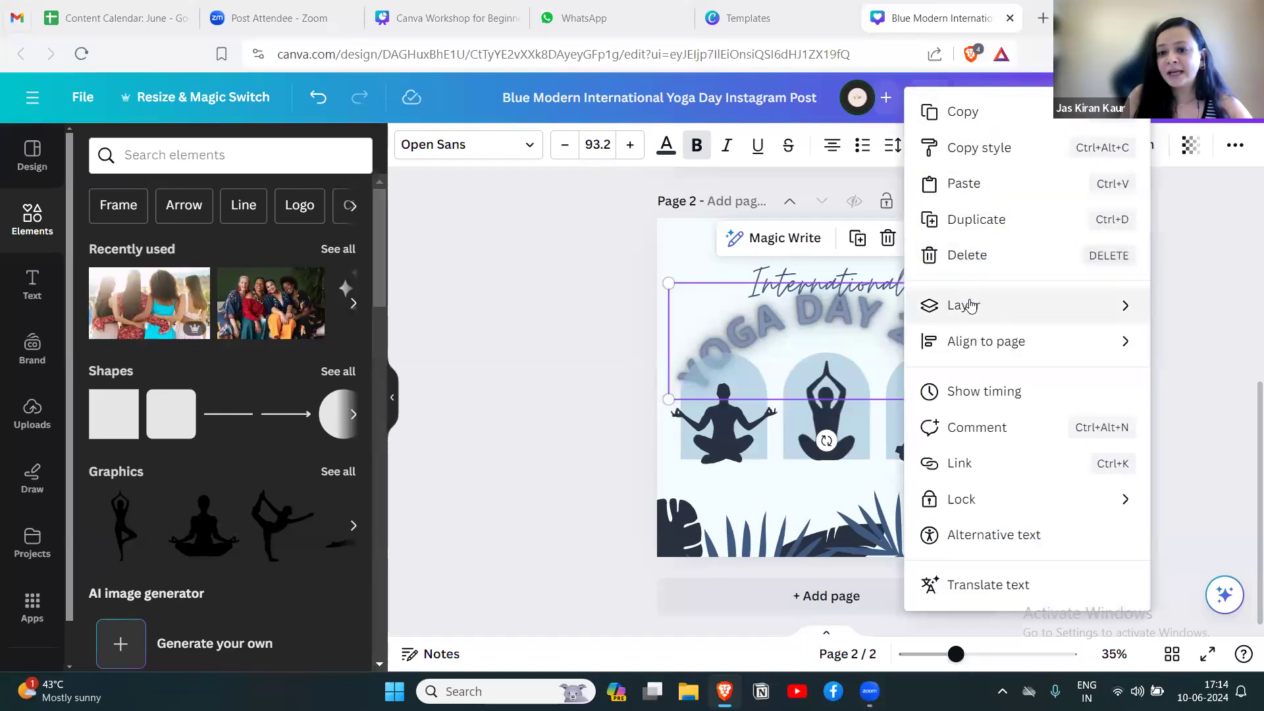
mouse_move(971, 305)
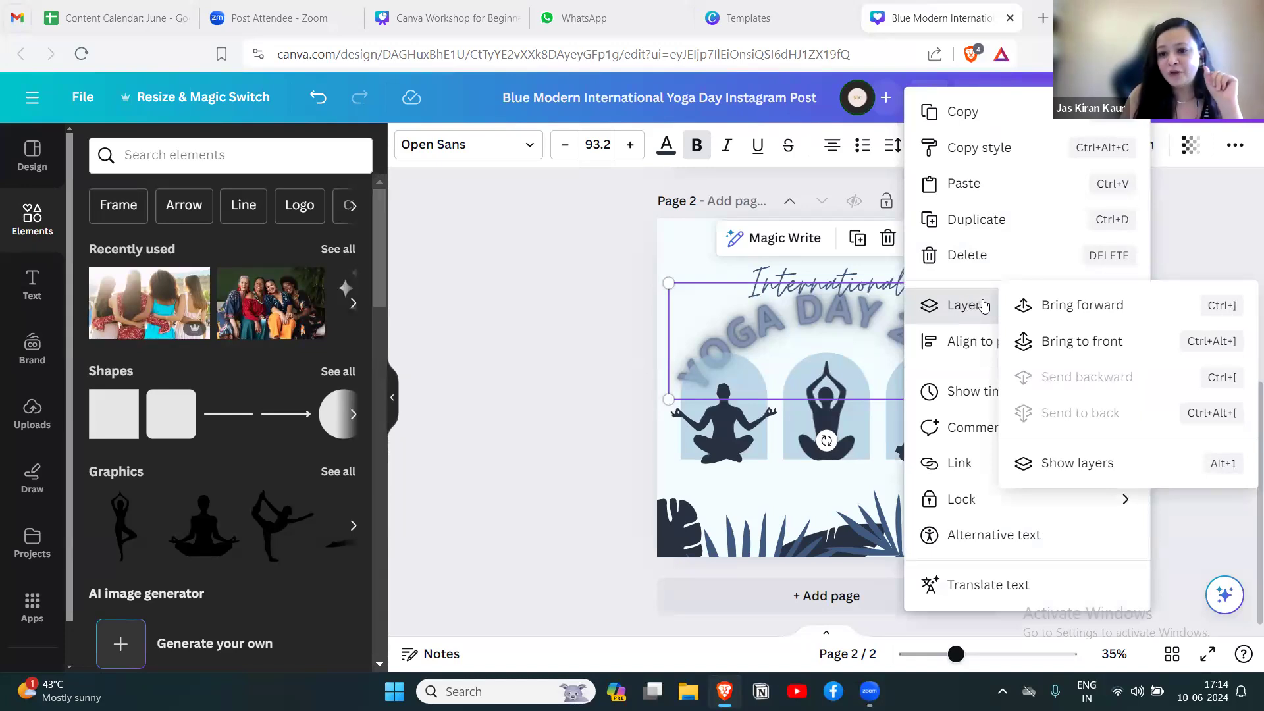
left_click(1043, 341)
left_click(1056, 363)
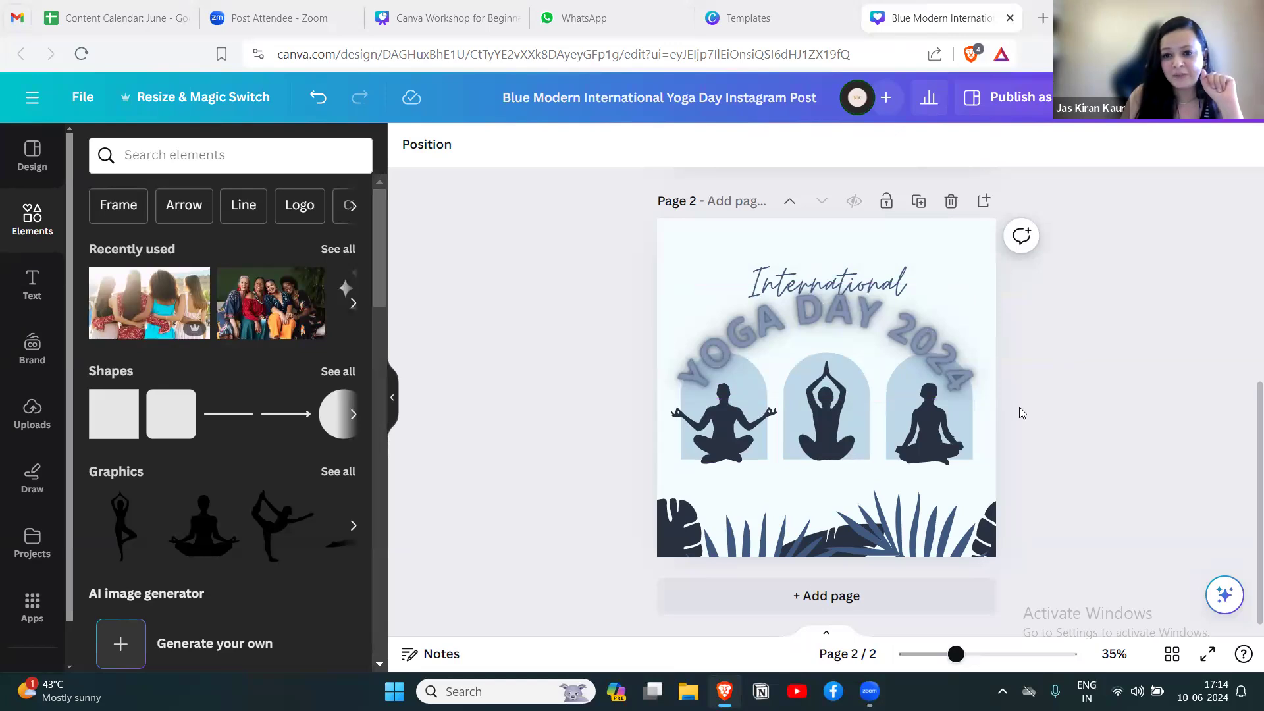
Move the "International" text and the curved YOGA DAY 2024 heading slightly higher, keeping both centered on the page.
left_click_drag(863, 273, 862, 256)
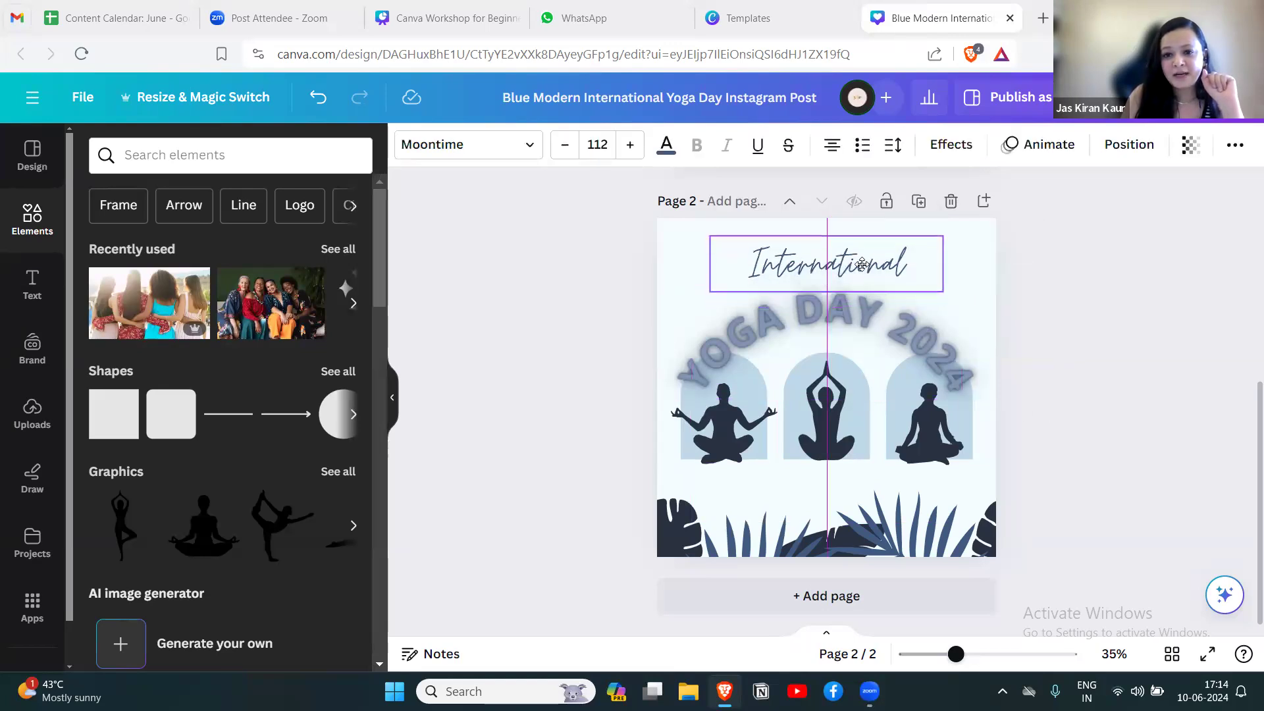
left_click(871, 302)
left_click_drag(872, 306, 871, 302)
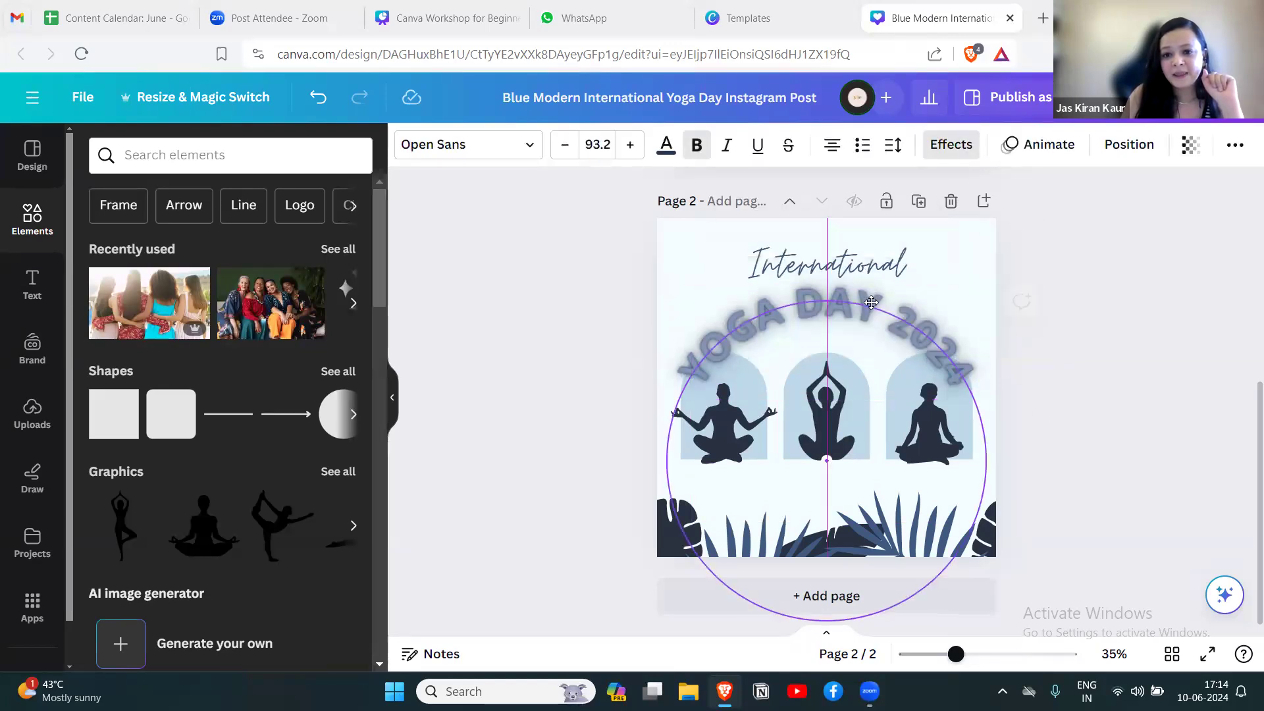
left_click(1029, 340)
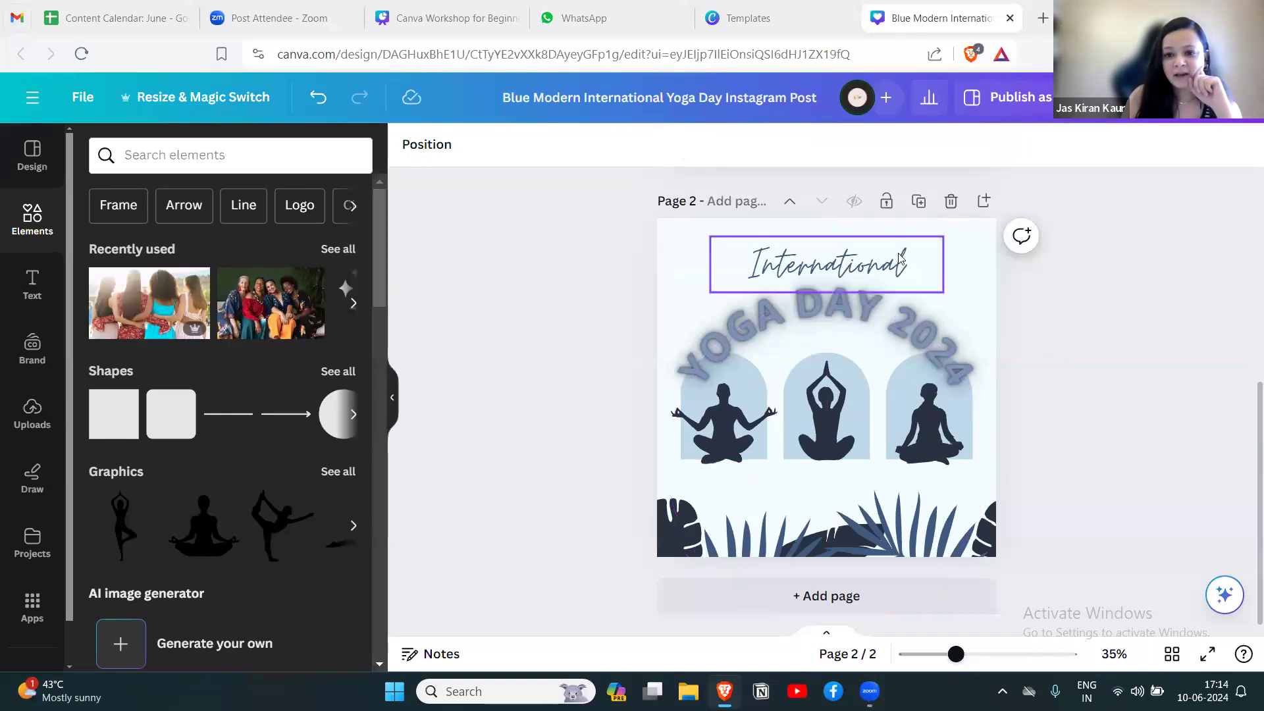
Change the background color of page 2 to the pale pink from the Brand Kit palette.
left_click(969, 238)
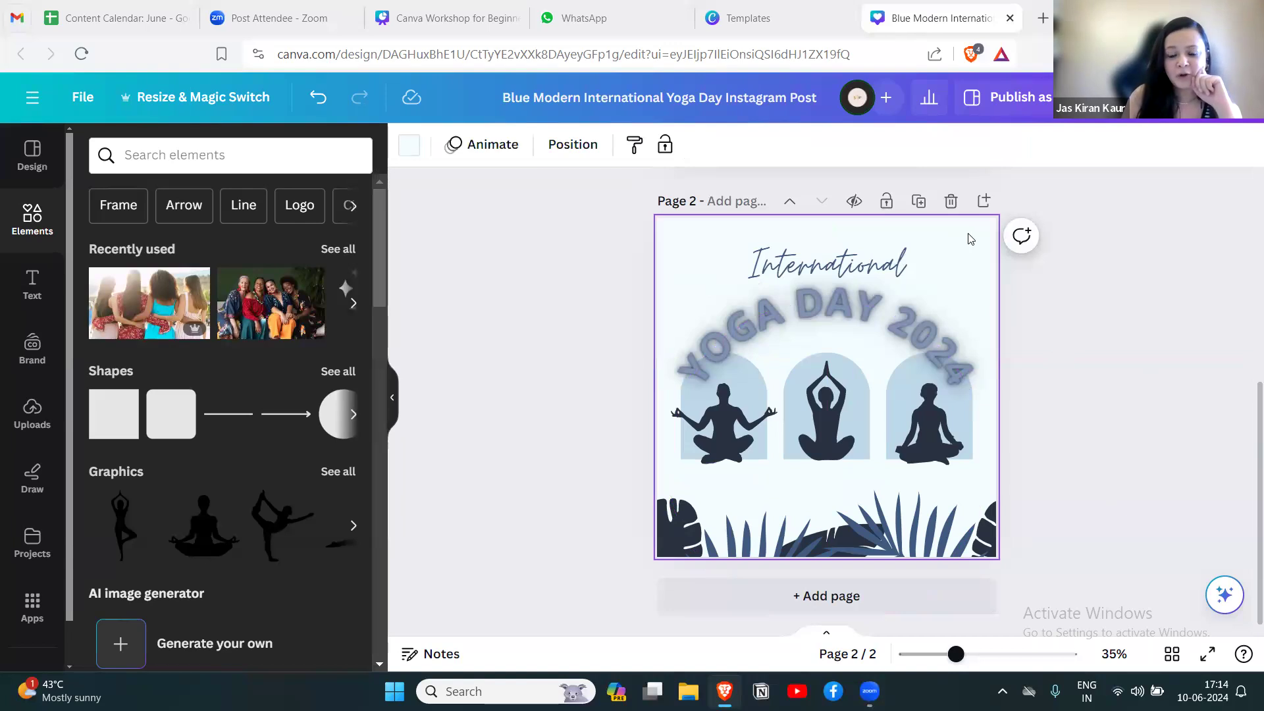
left_click(410, 150)
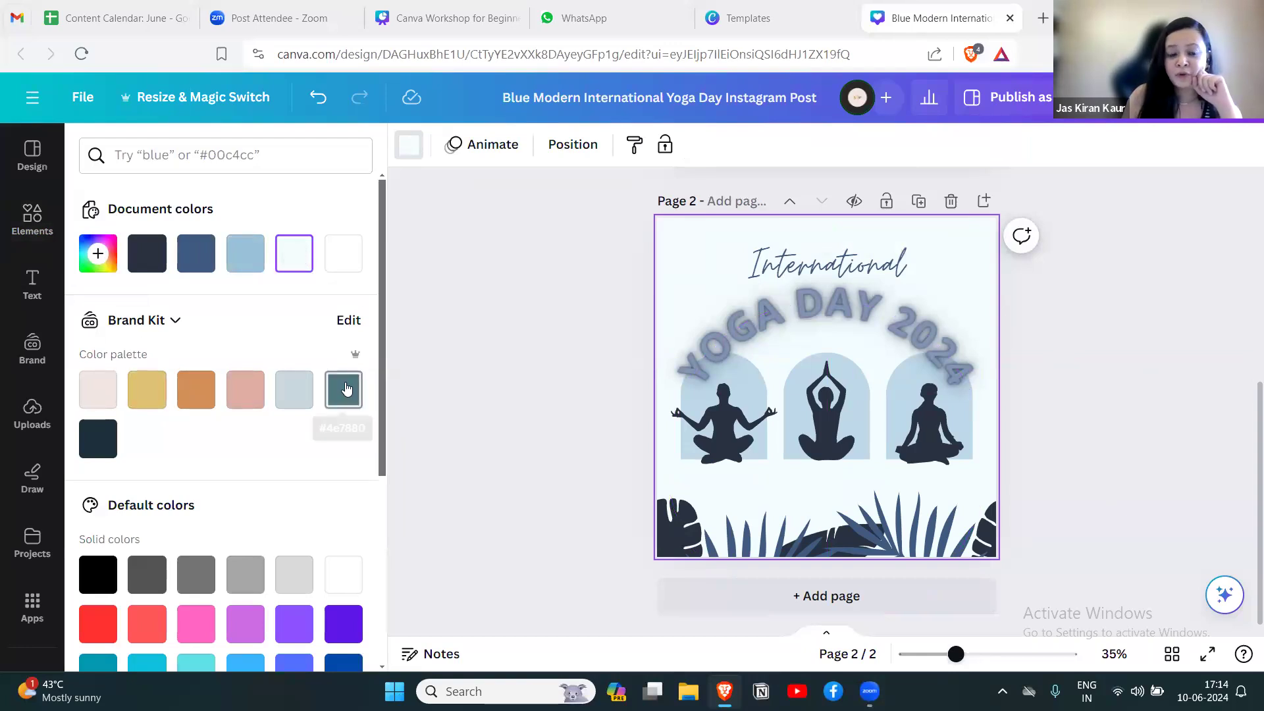
left_click_drag(384, 337, 389, 273)
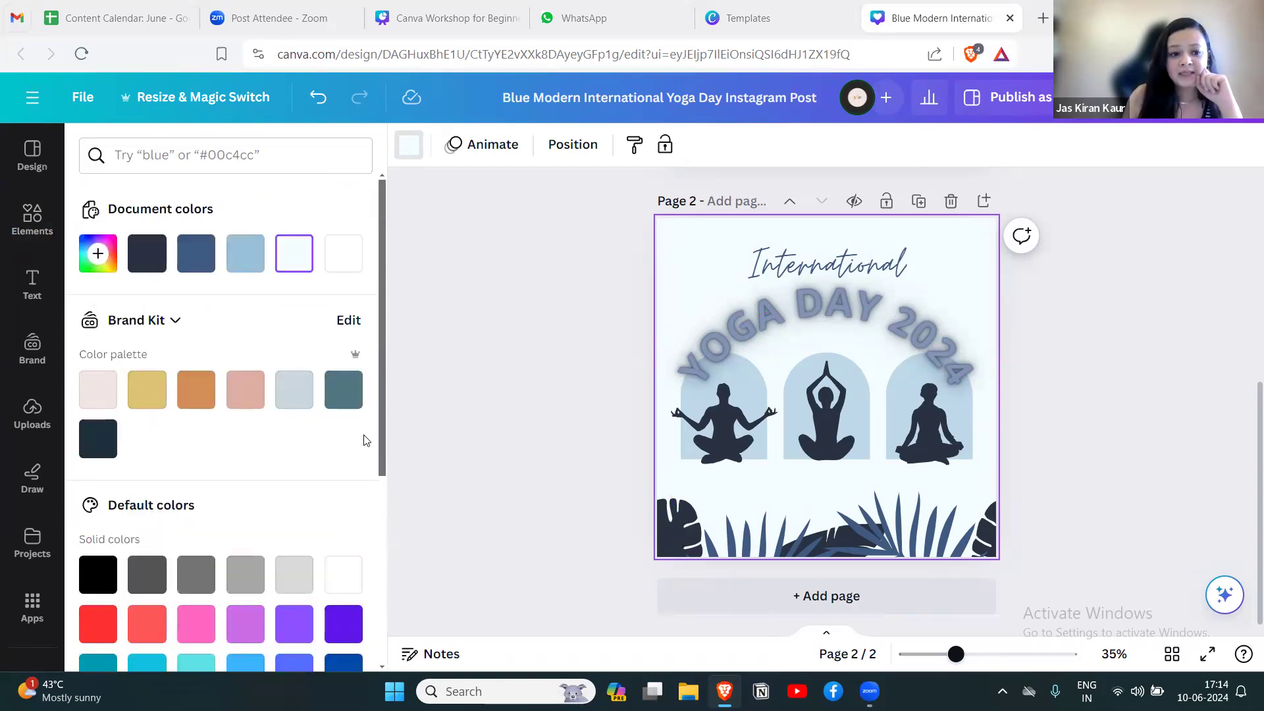
left_click(97, 254)
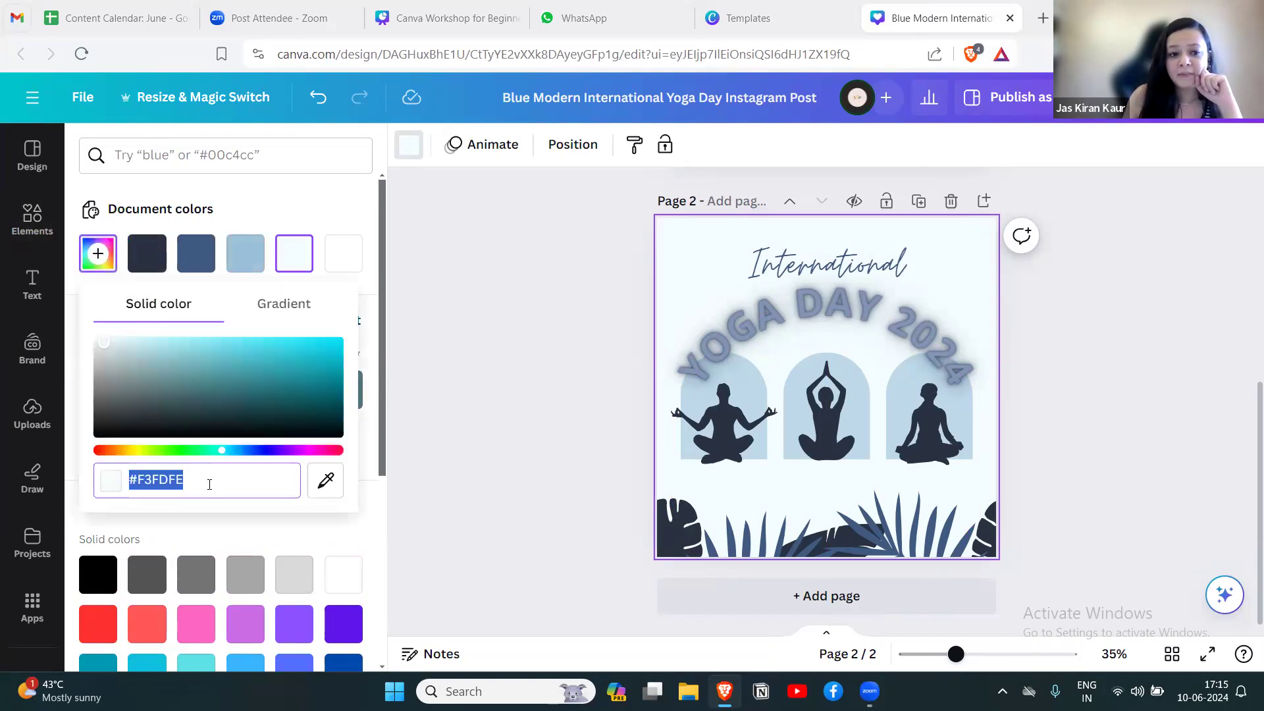
left_click(265, 313)
left_click(155, 308)
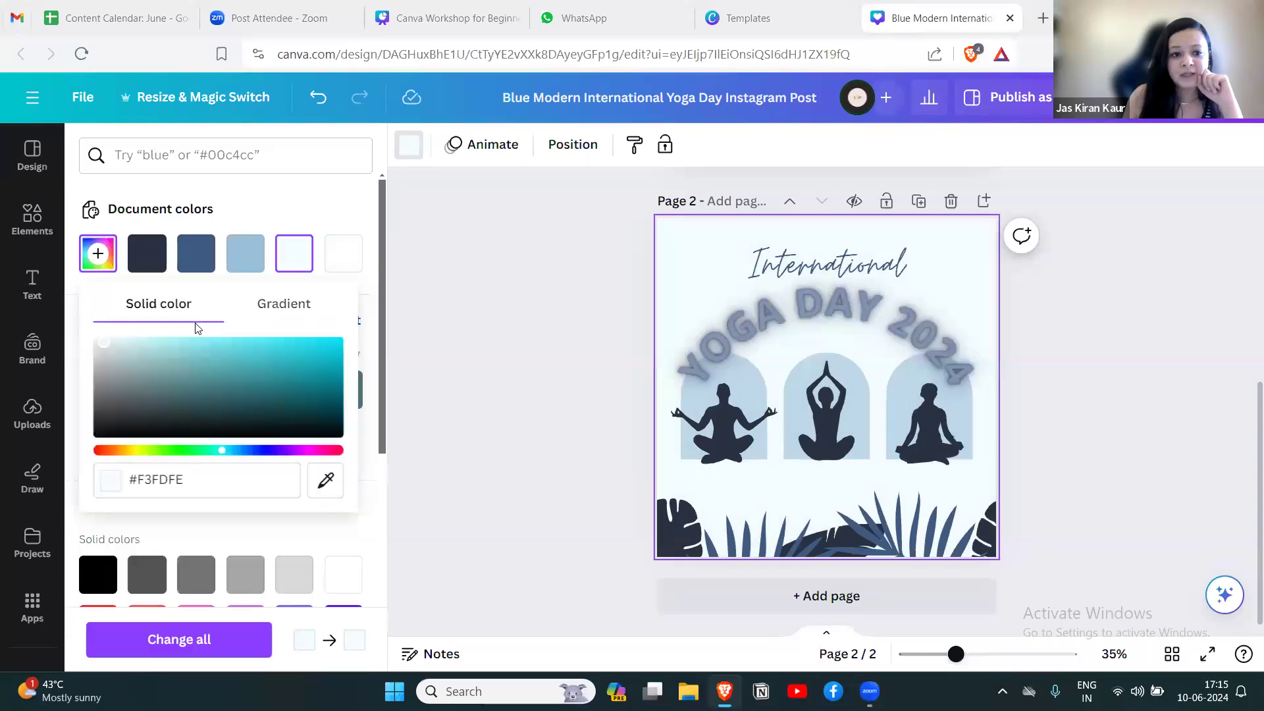
left_click(339, 214)
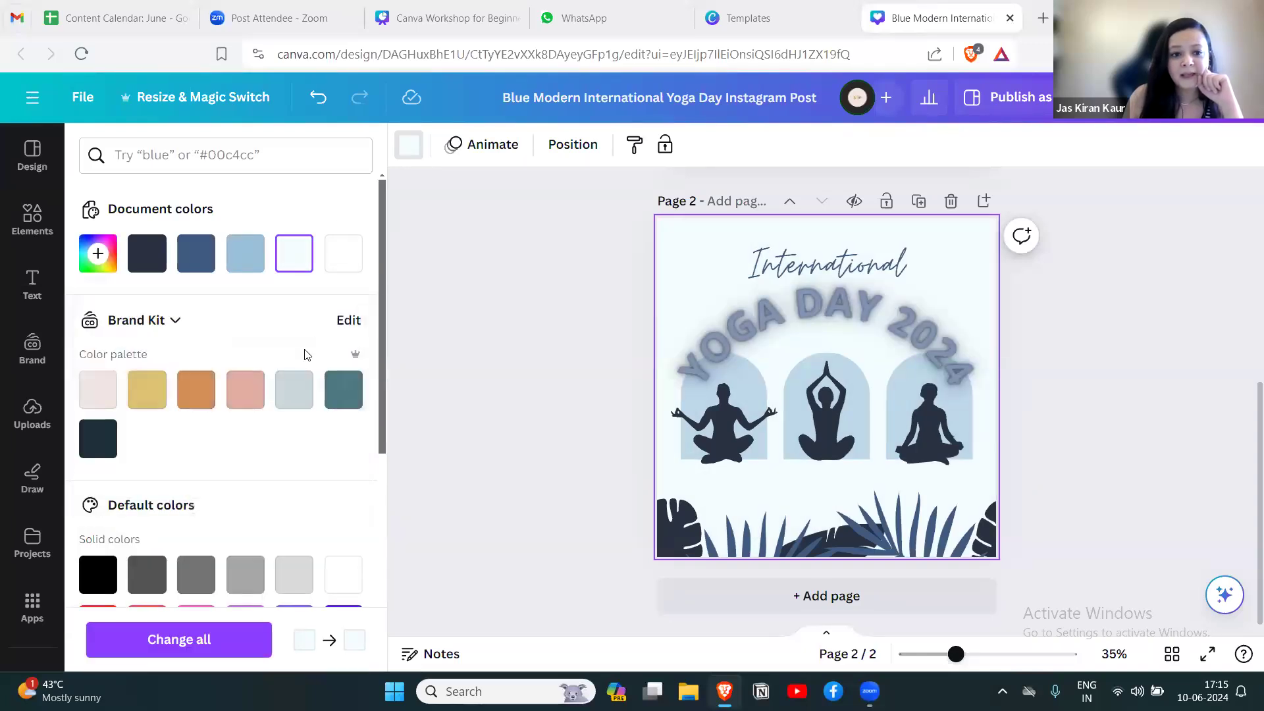
left_click(294, 391)
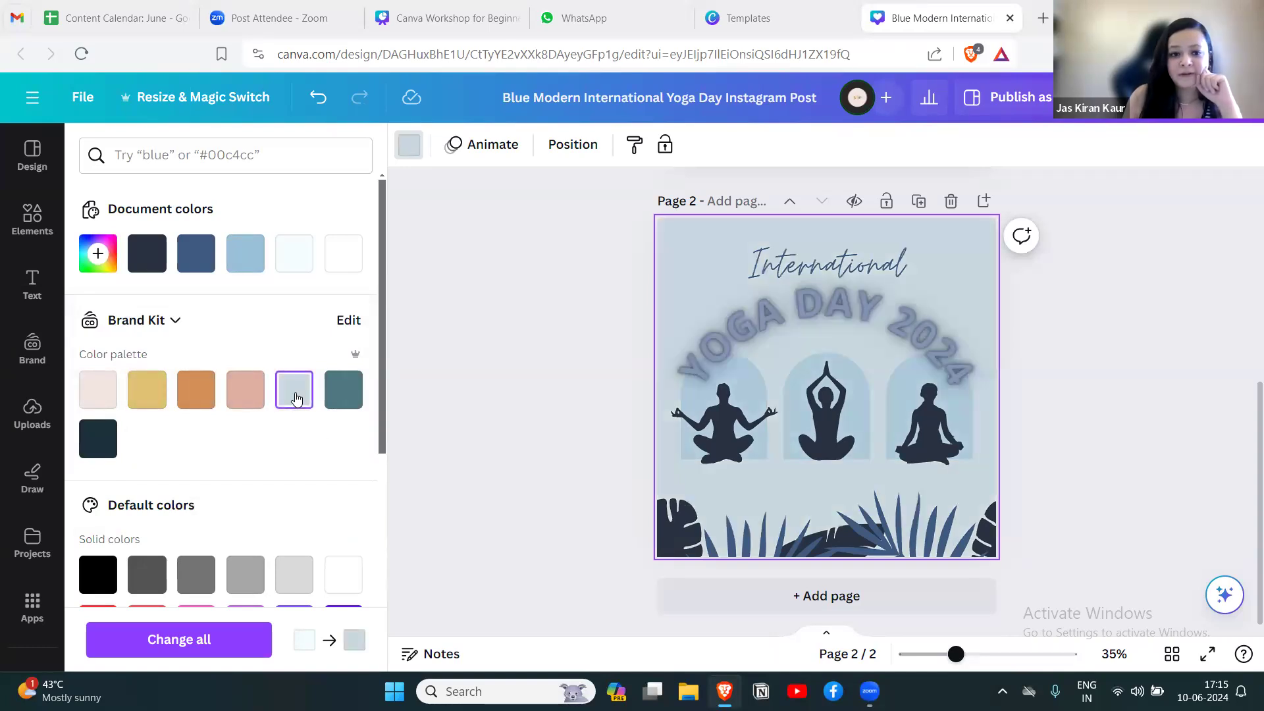
left_click(98, 390)
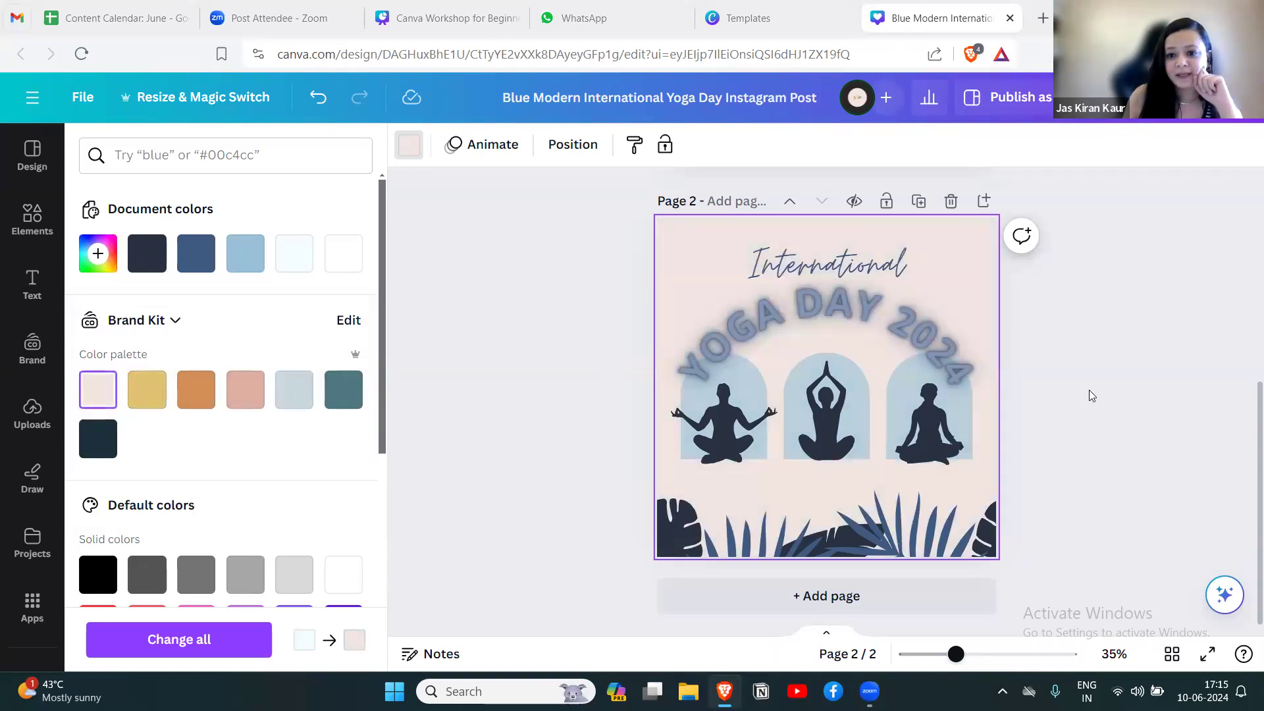
Change the text color of the YOGA DAY 2024 heading to the teal from the Brand Kit palette.
left_click(787, 295)
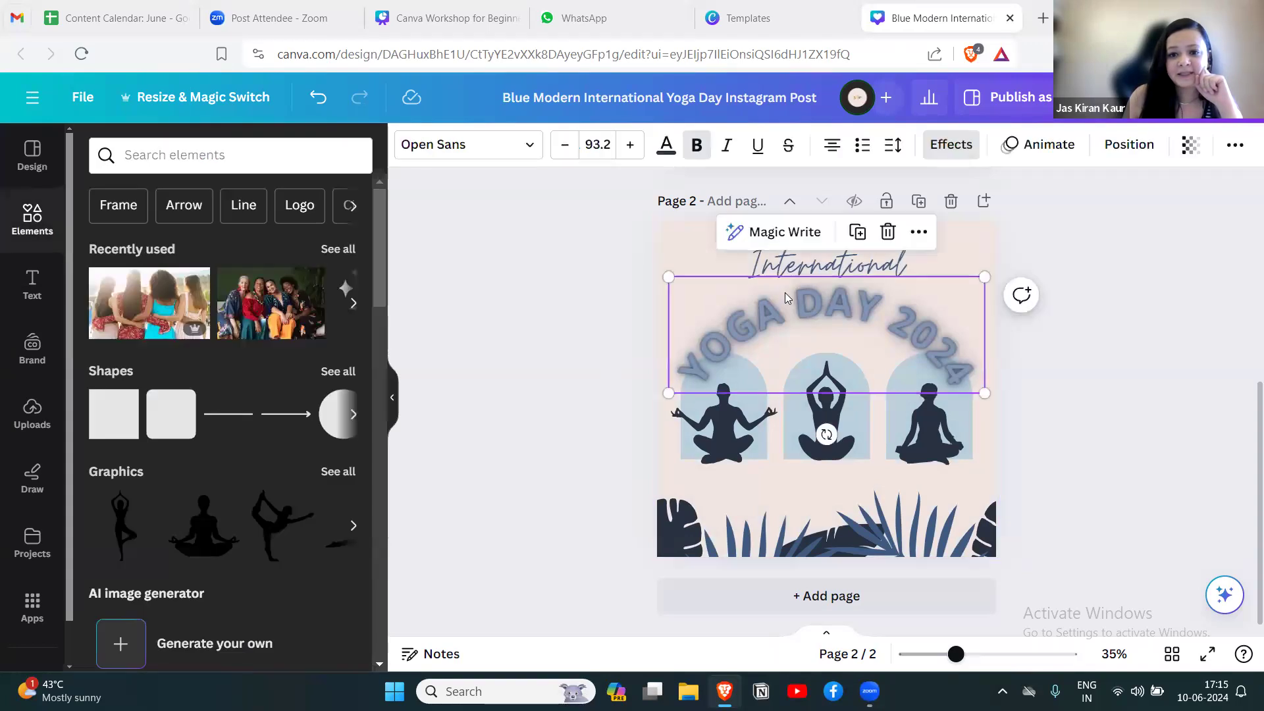
left_click(665, 151)
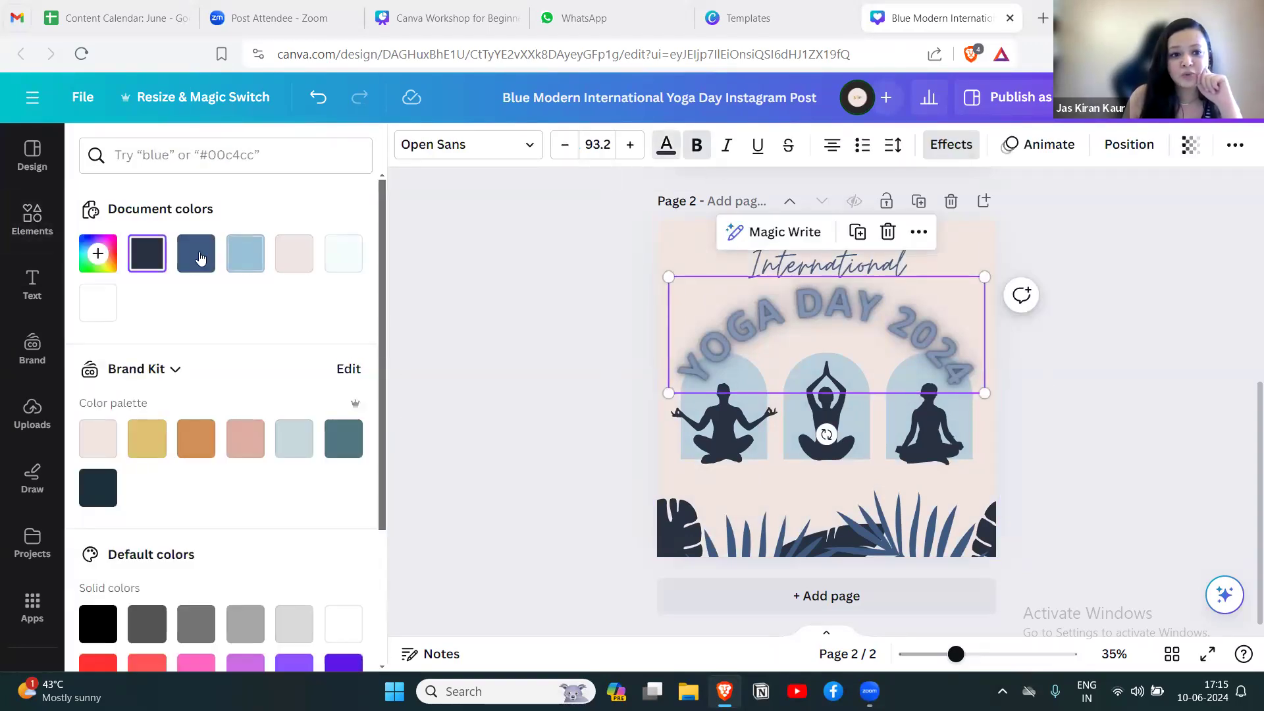
left_click(190, 260)
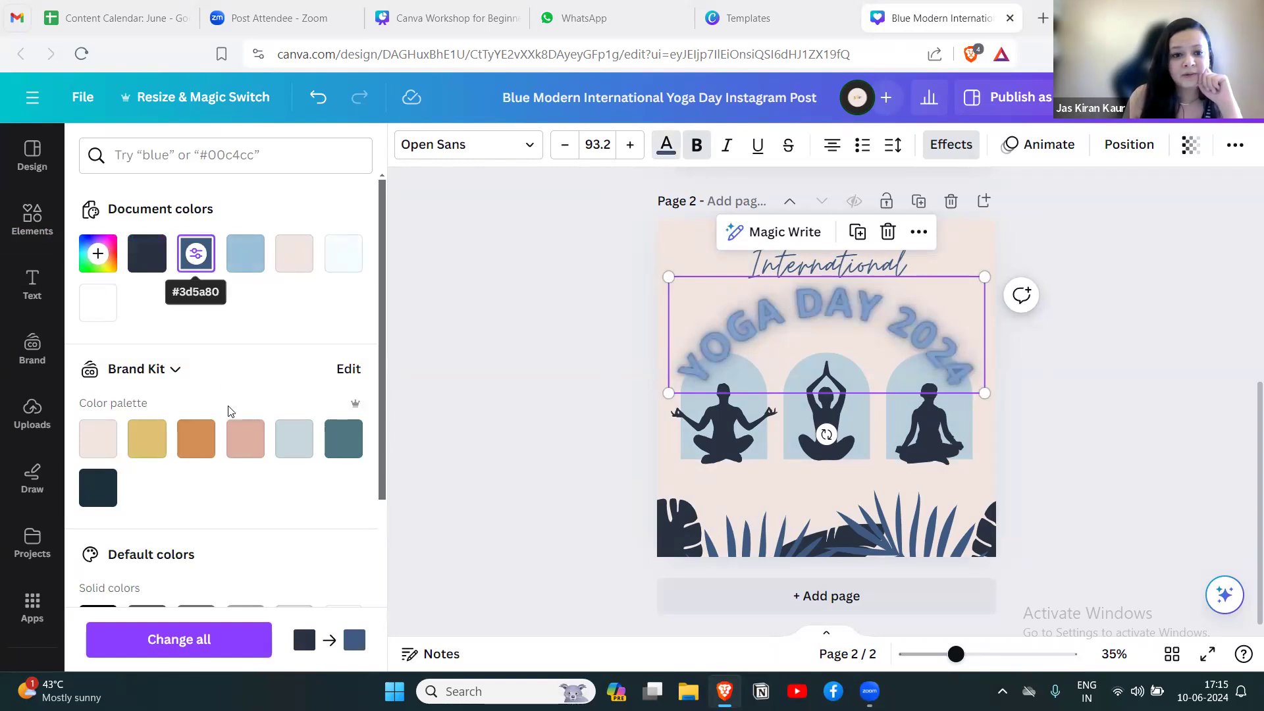
left_click(343, 439)
left_click(1104, 474)
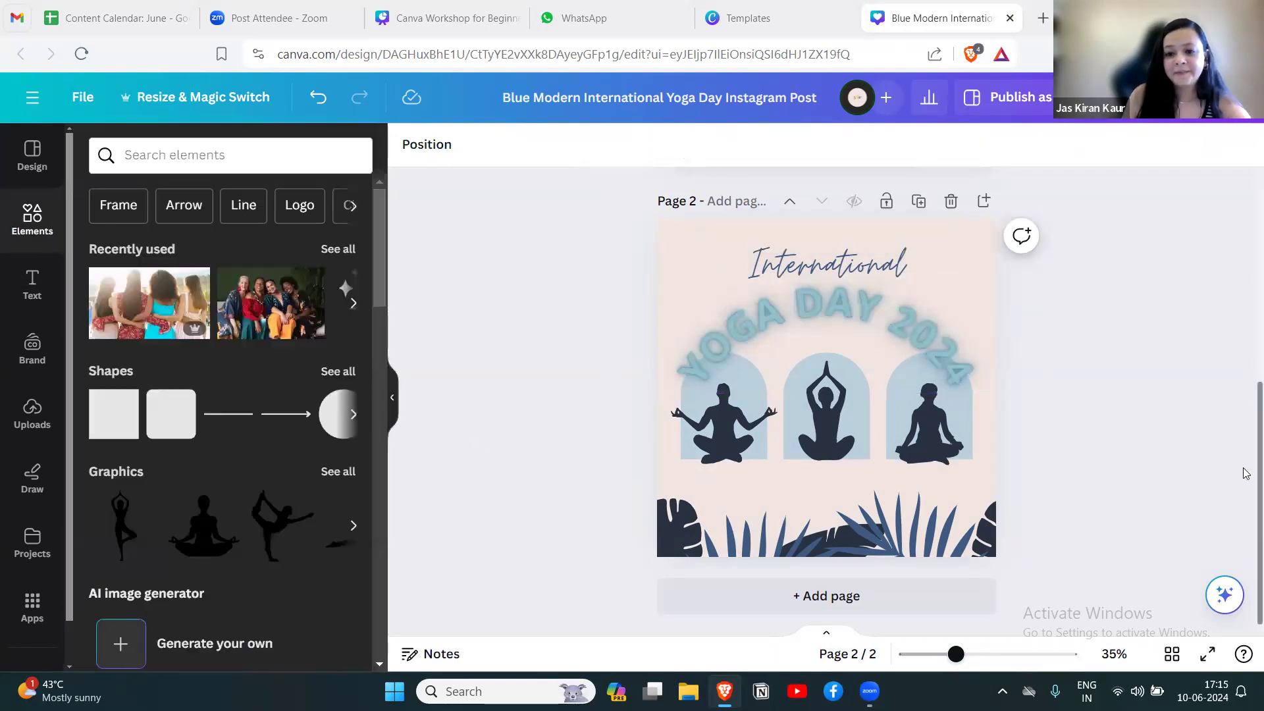
left_click(753, 543)
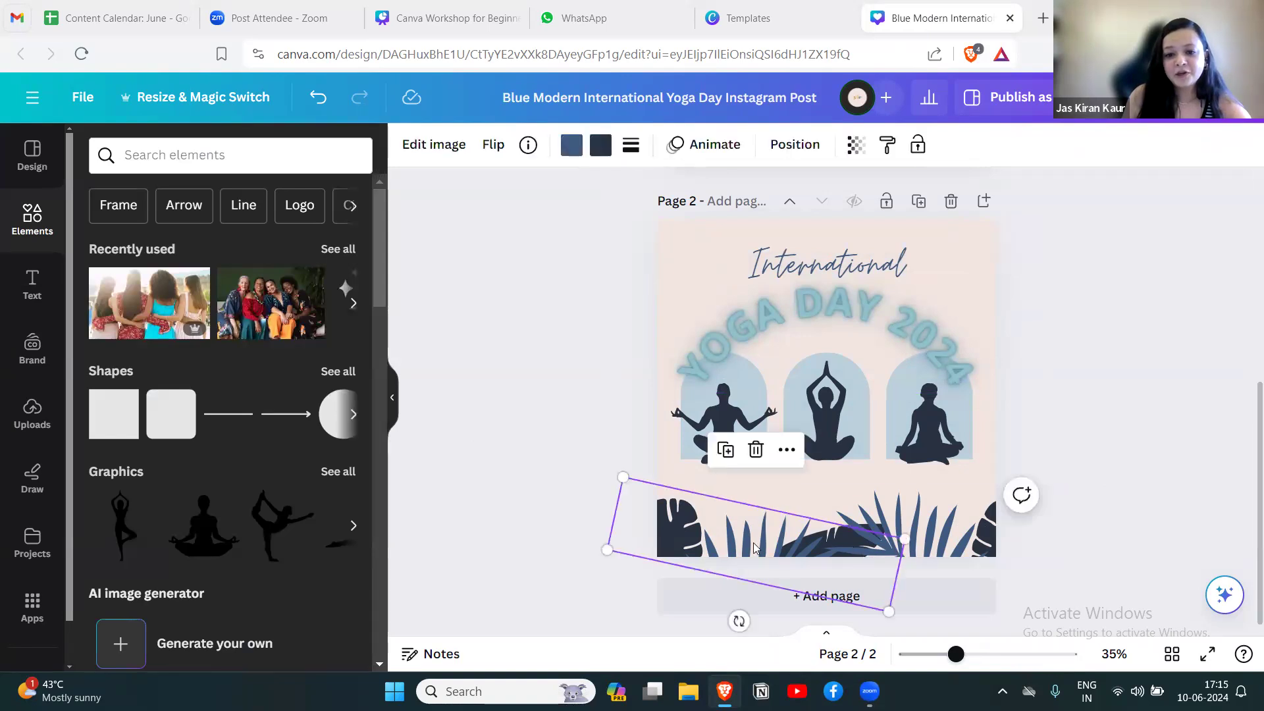
left_click(912, 528)
left_click(1052, 451)
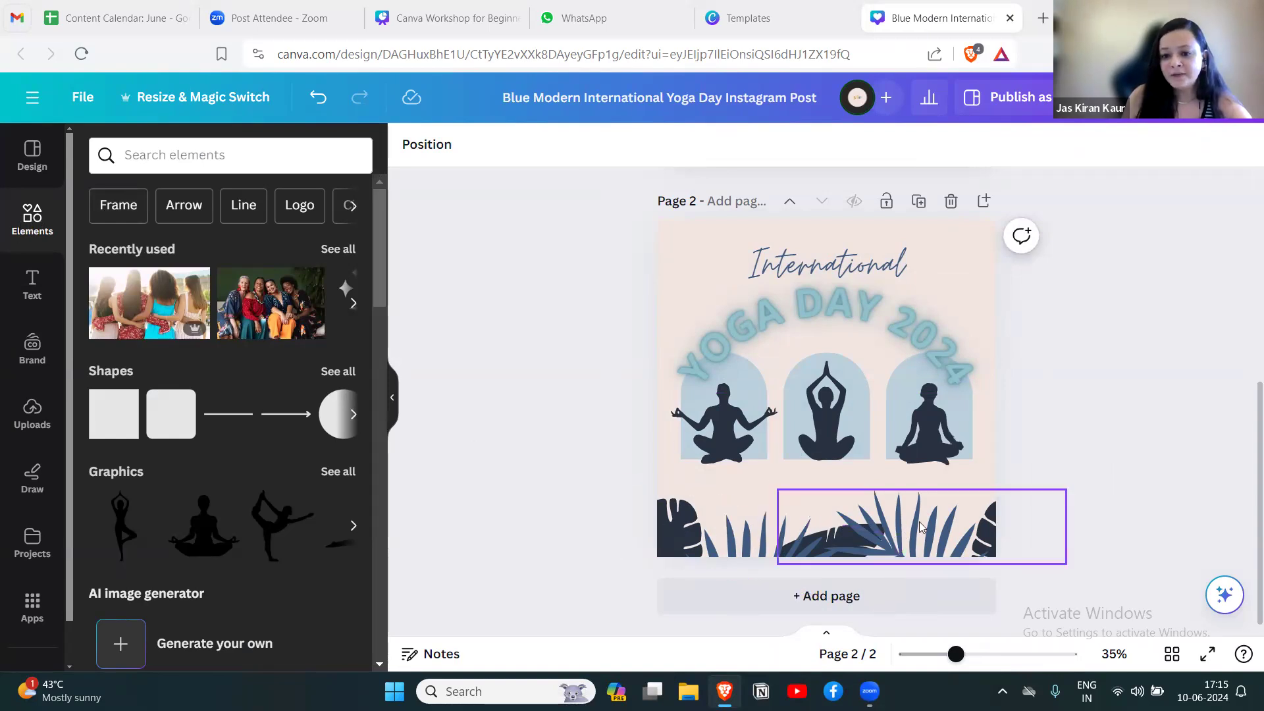
Search the elements library for "border" and browse the matching graphics.
left_click(224, 157)
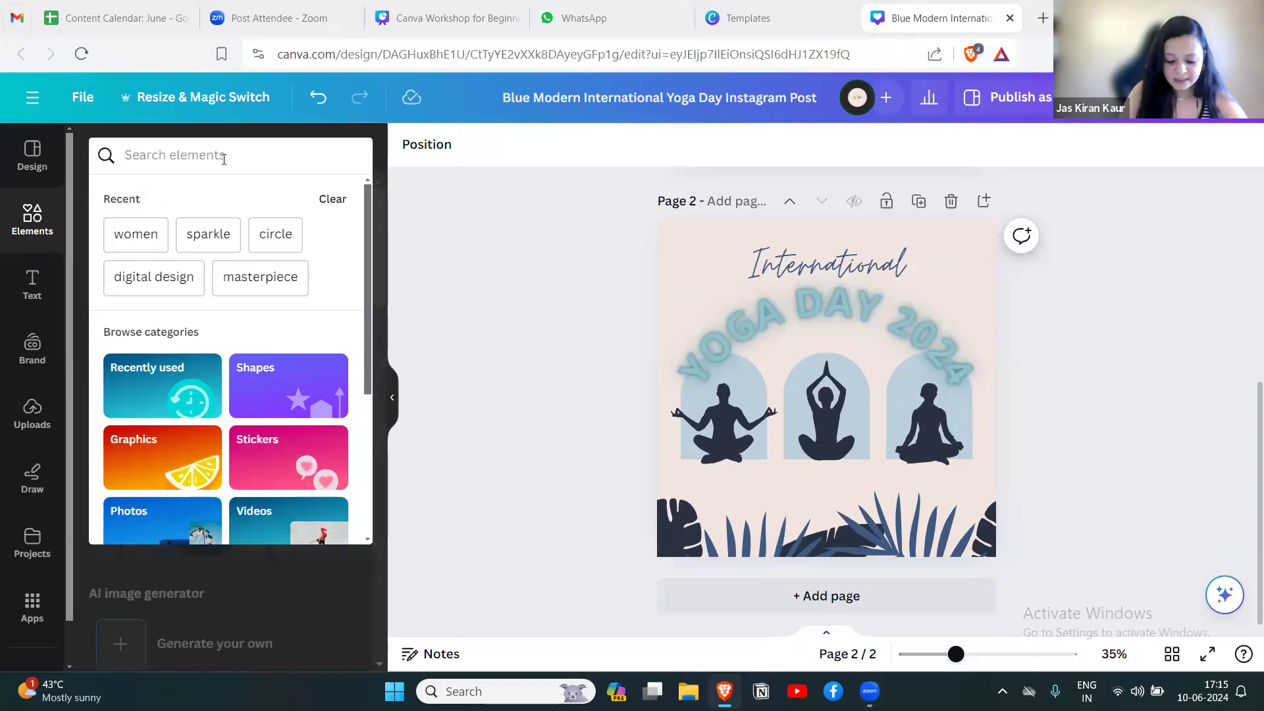
type("border")
key("Return")
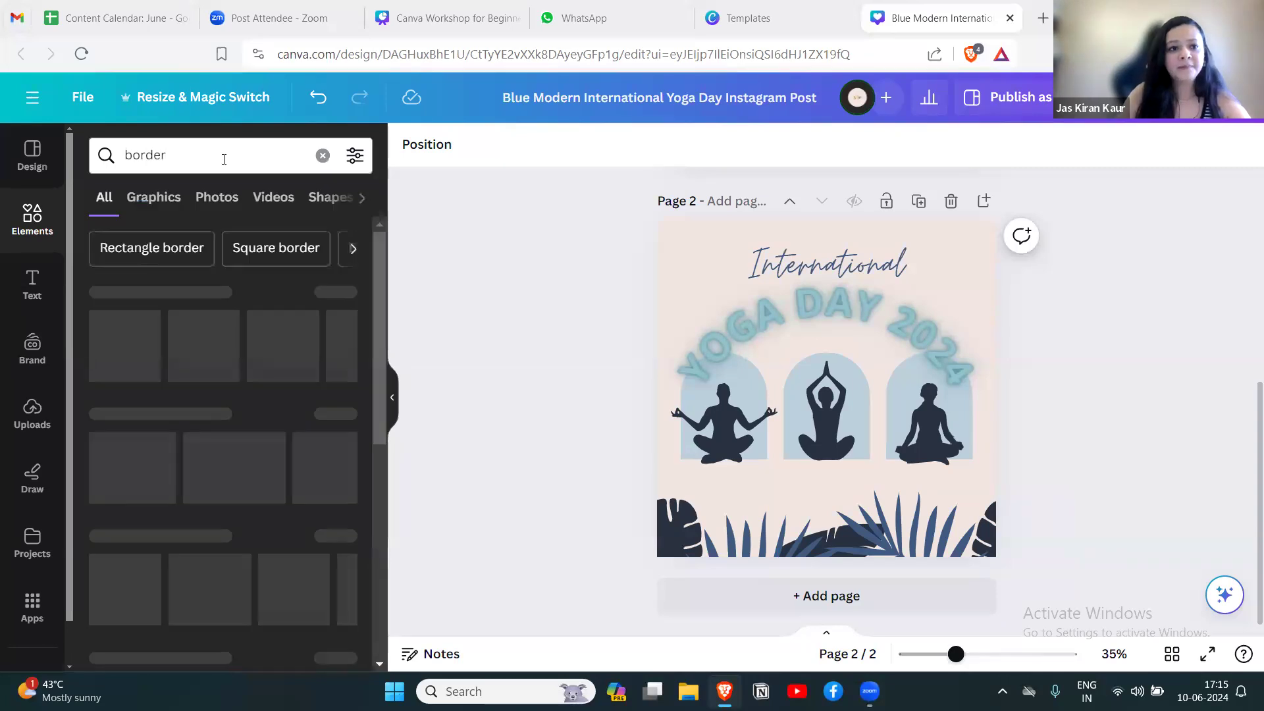
left_click(151, 198)
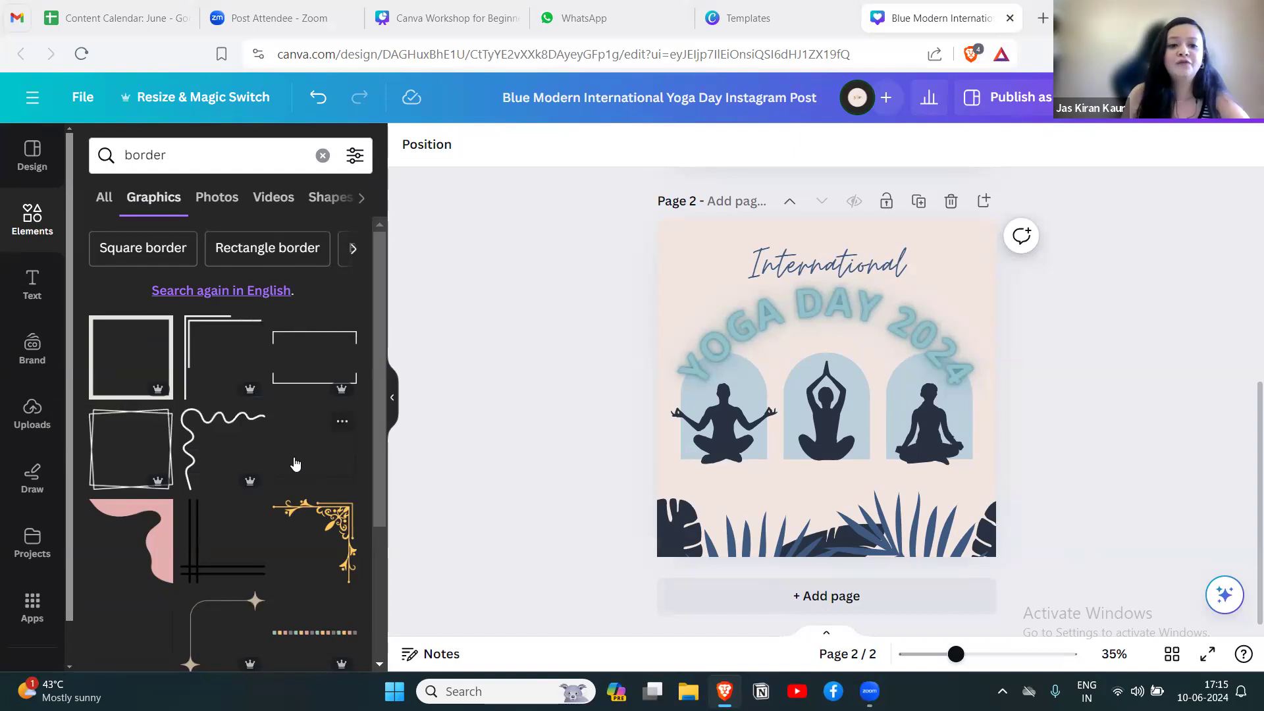
scroll(296, 465, "down", 3)
scroll(285, 457, "down", 2)
scroll(285, 457, "up", 2)
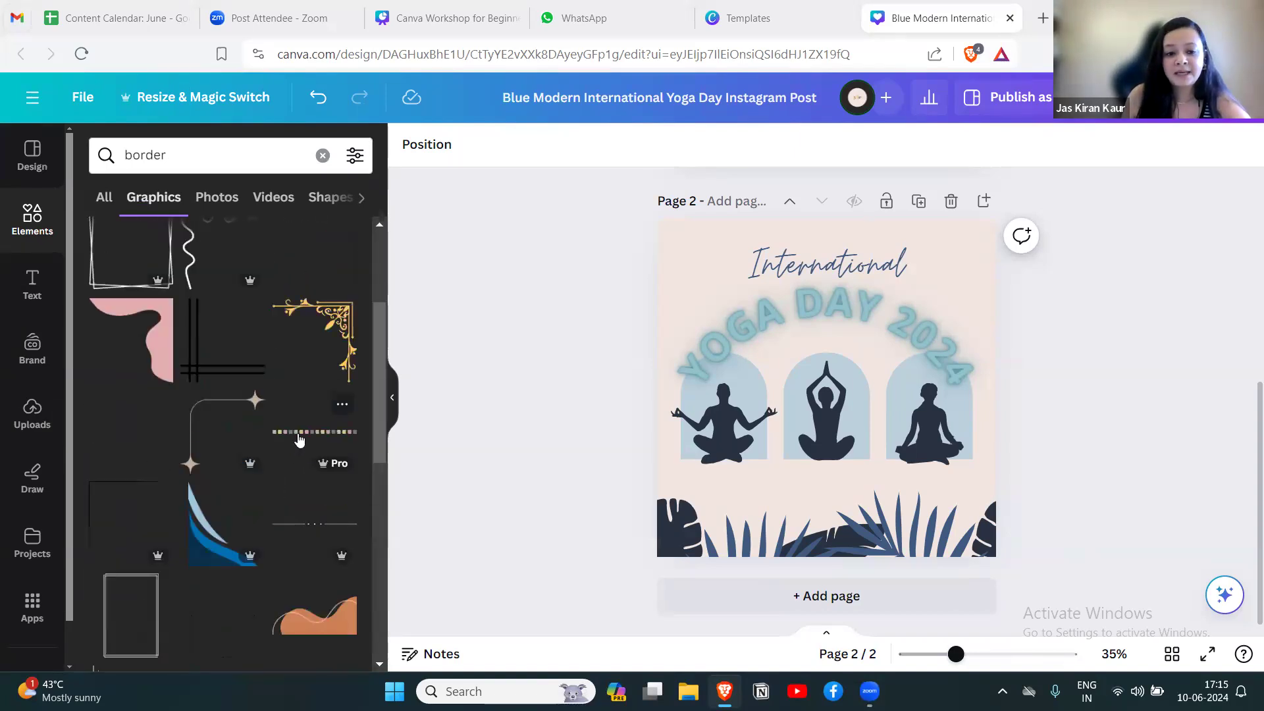
Replace the leaf graphics at the bottom of page 2 with the multicolored squares border, enlarged to span the full page width.
left_click(298, 439)
left_click(829, 507)
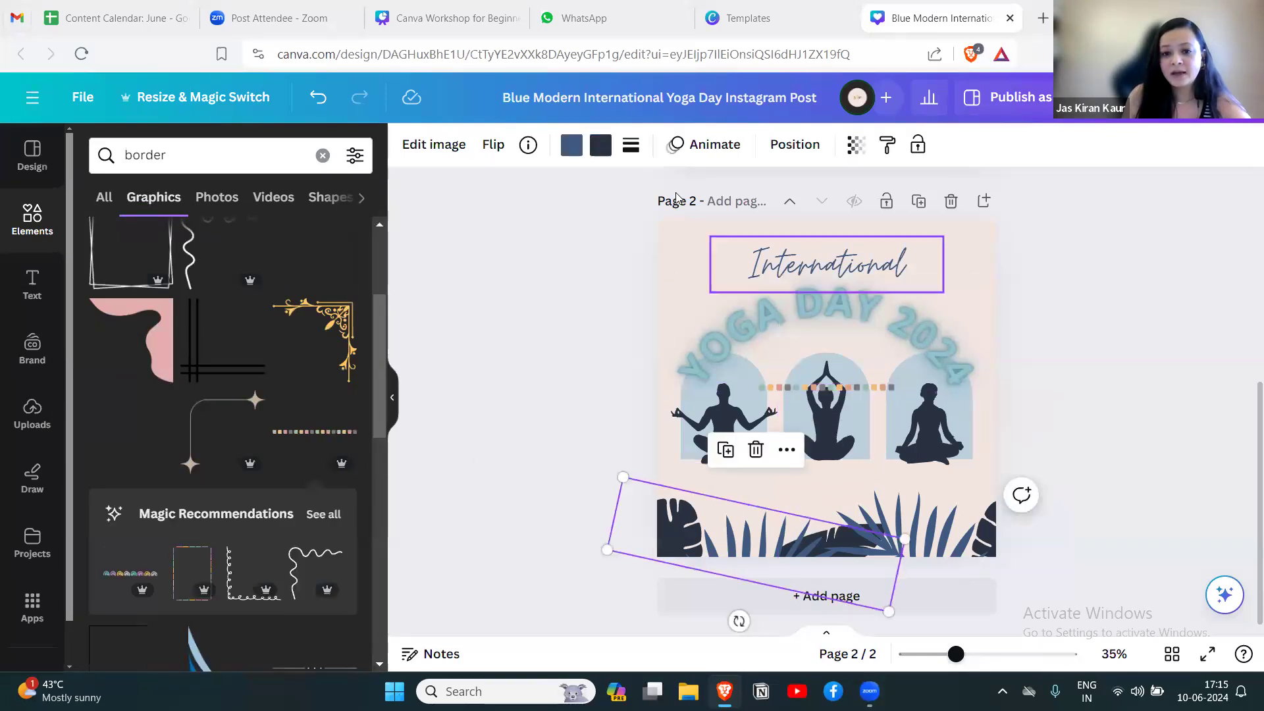
left_click(755, 448)
left_click(899, 523)
left_click(919, 448)
left_click_drag(849, 388, 1019, 538)
left_click(1079, 491)
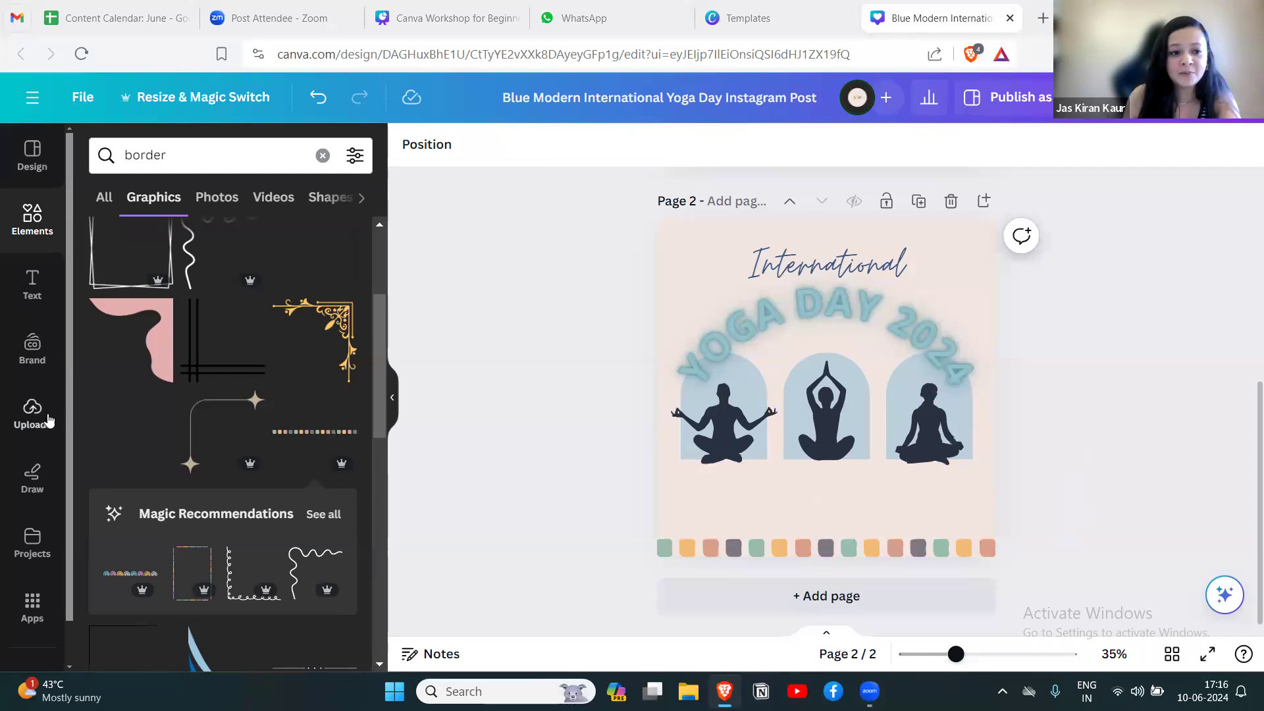
Browse the ready-made font combinations in the text library.
left_click(31, 284)
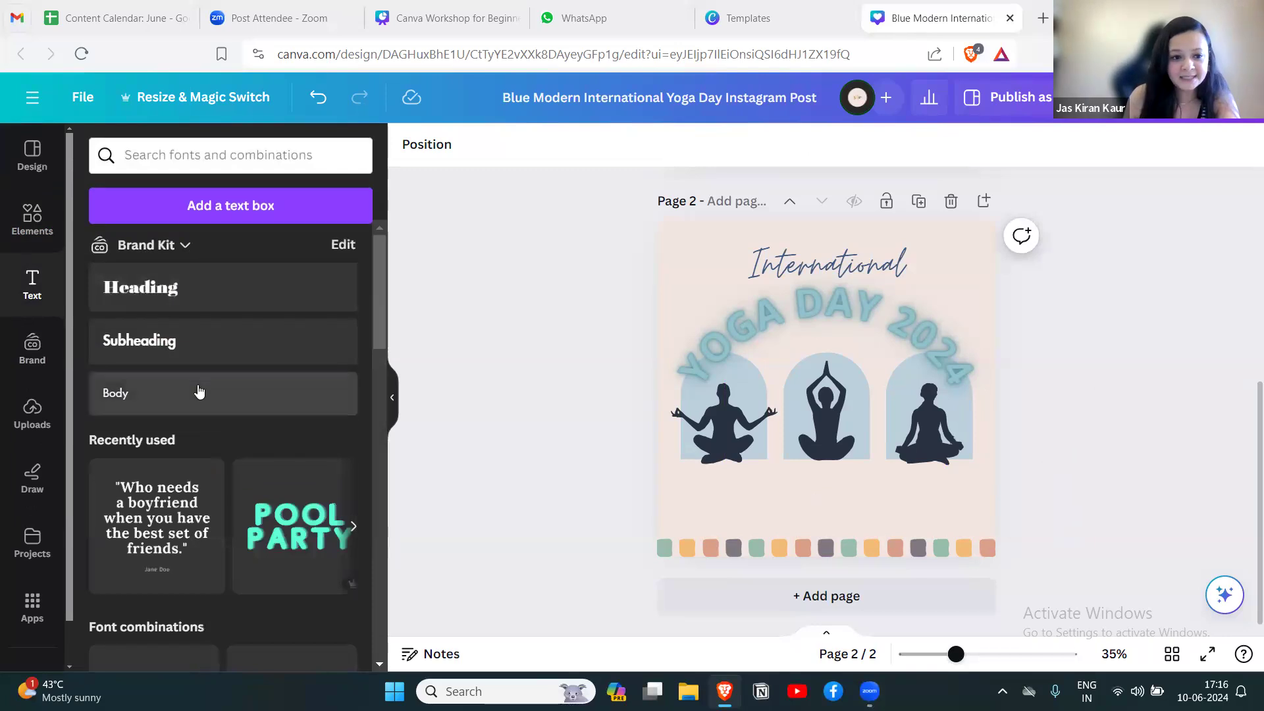
scroll(198, 395, "down", 12)
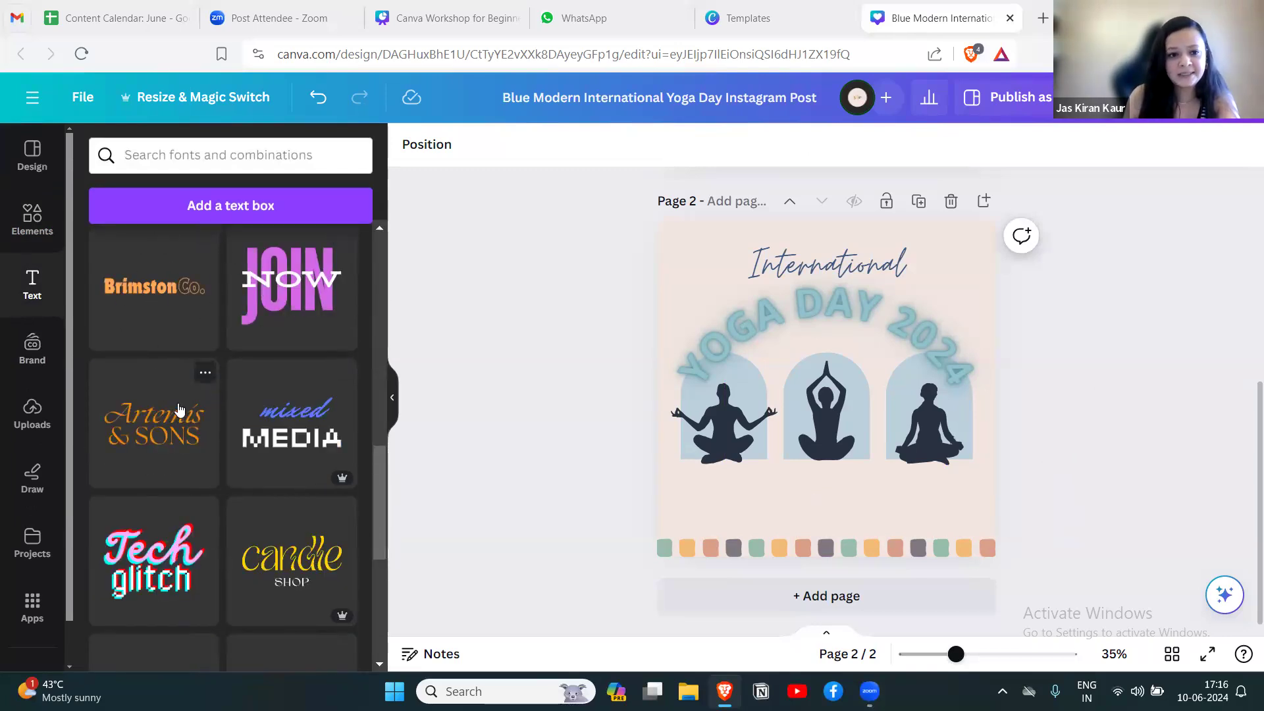
scroll(198, 373, "down", 5)
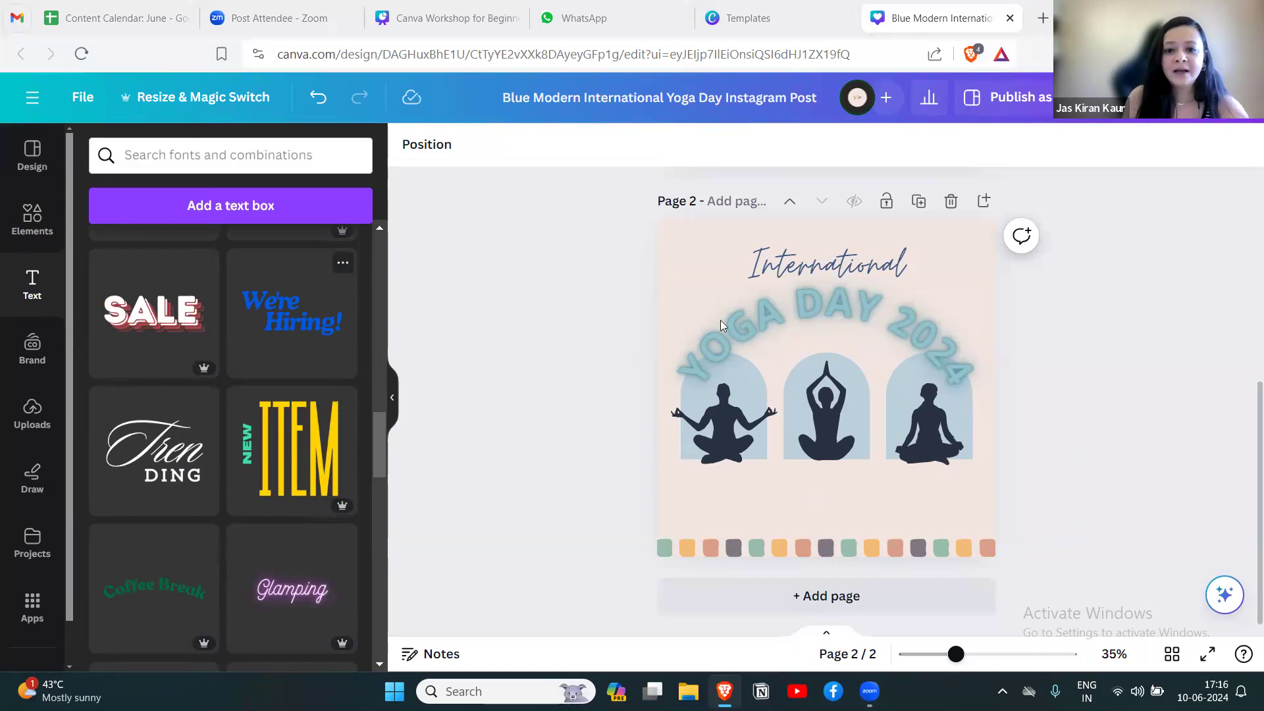
Place the round ylc logo from the uploaded images on page 2, shrunk and positioned just above the right end of the squares border.
left_click(33, 427)
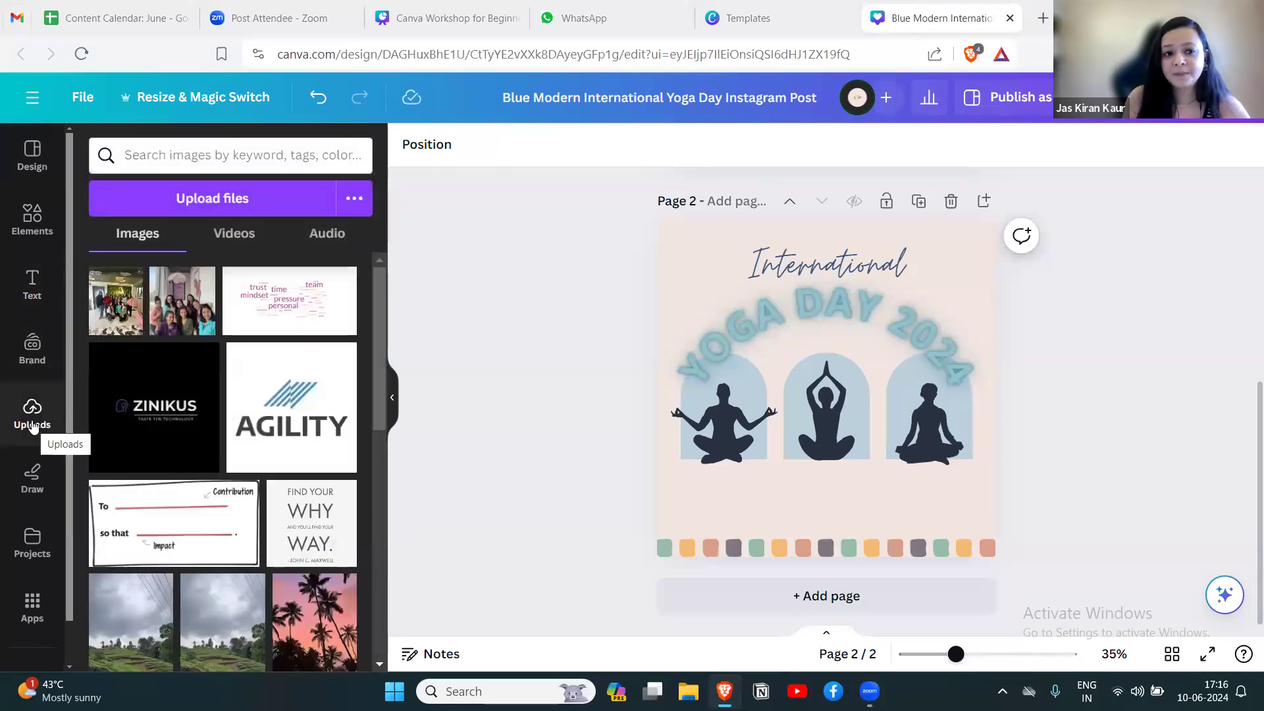
left_click(215, 199)
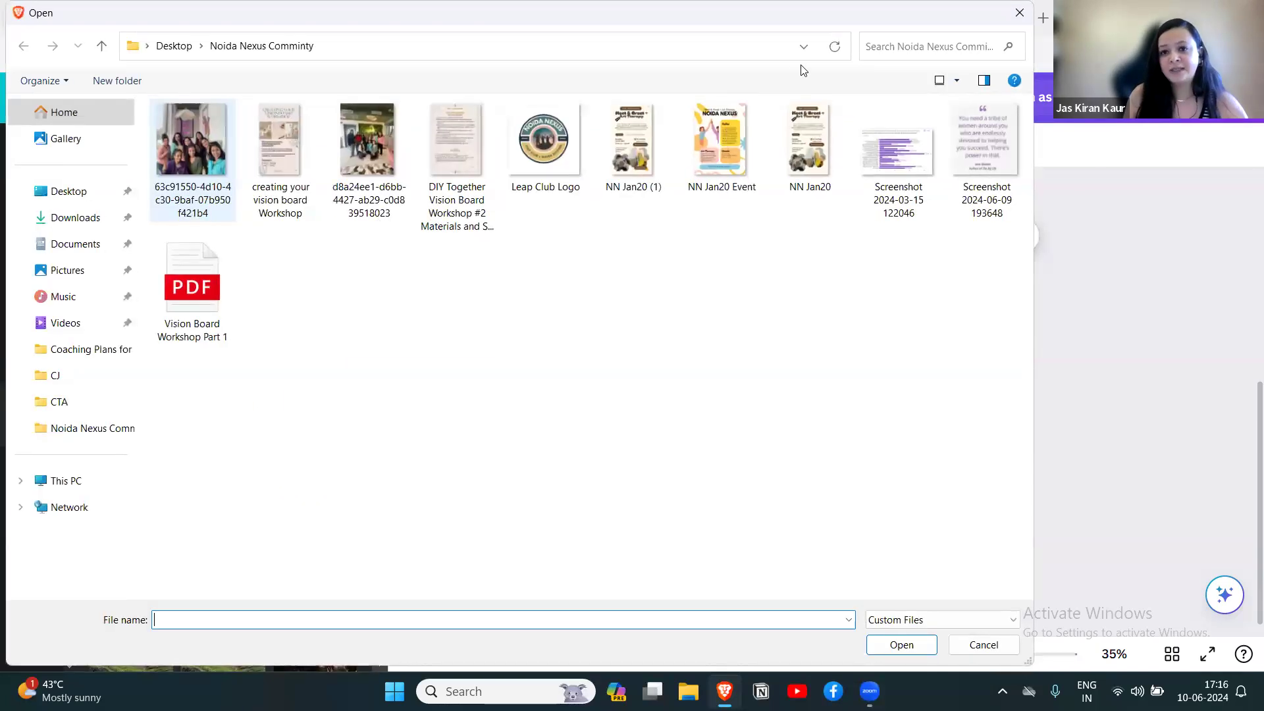
left_click(1019, 13)
scroll(274, 428, "down", 10)
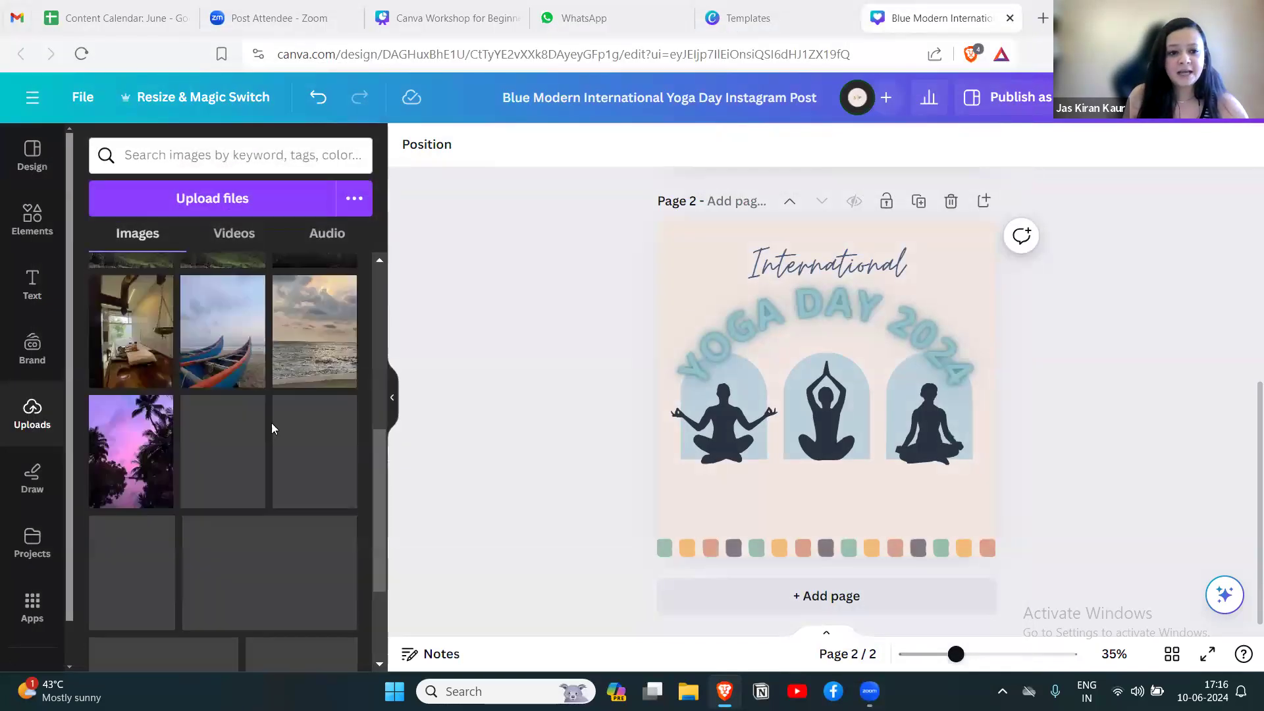
scroll(273, 429, "down", 10)
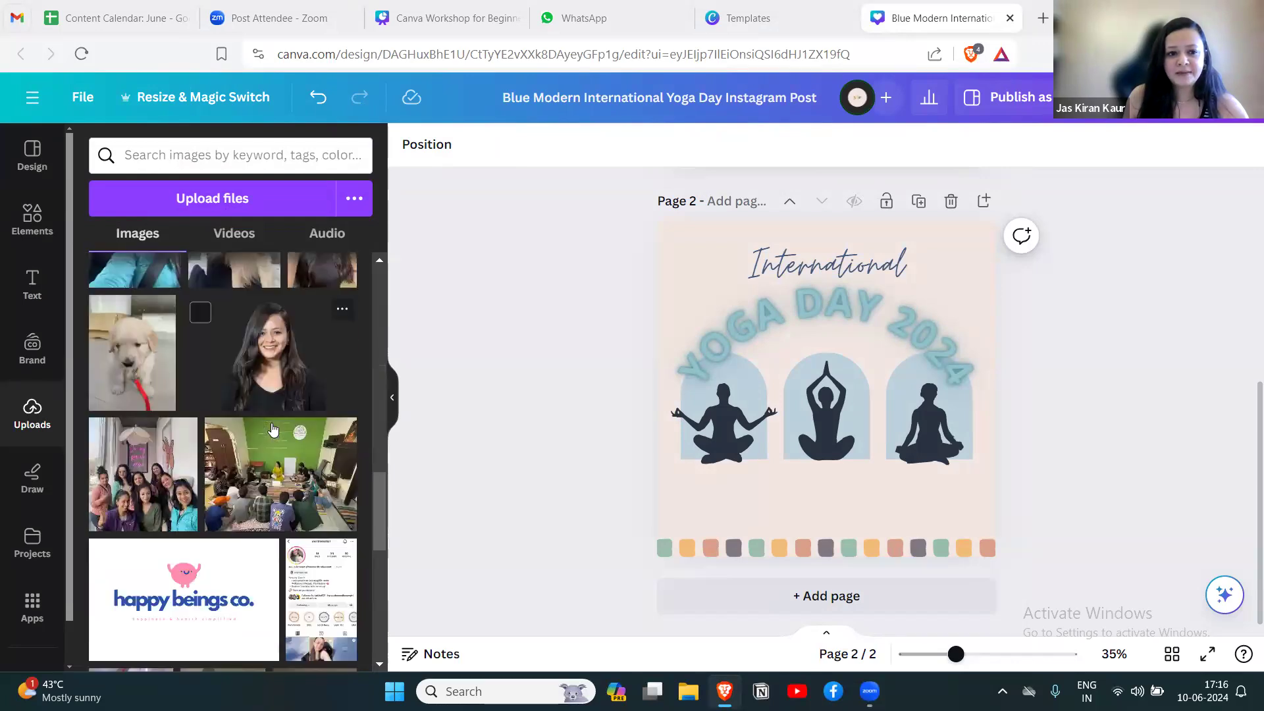
scroll(273, 428, "down", 5)
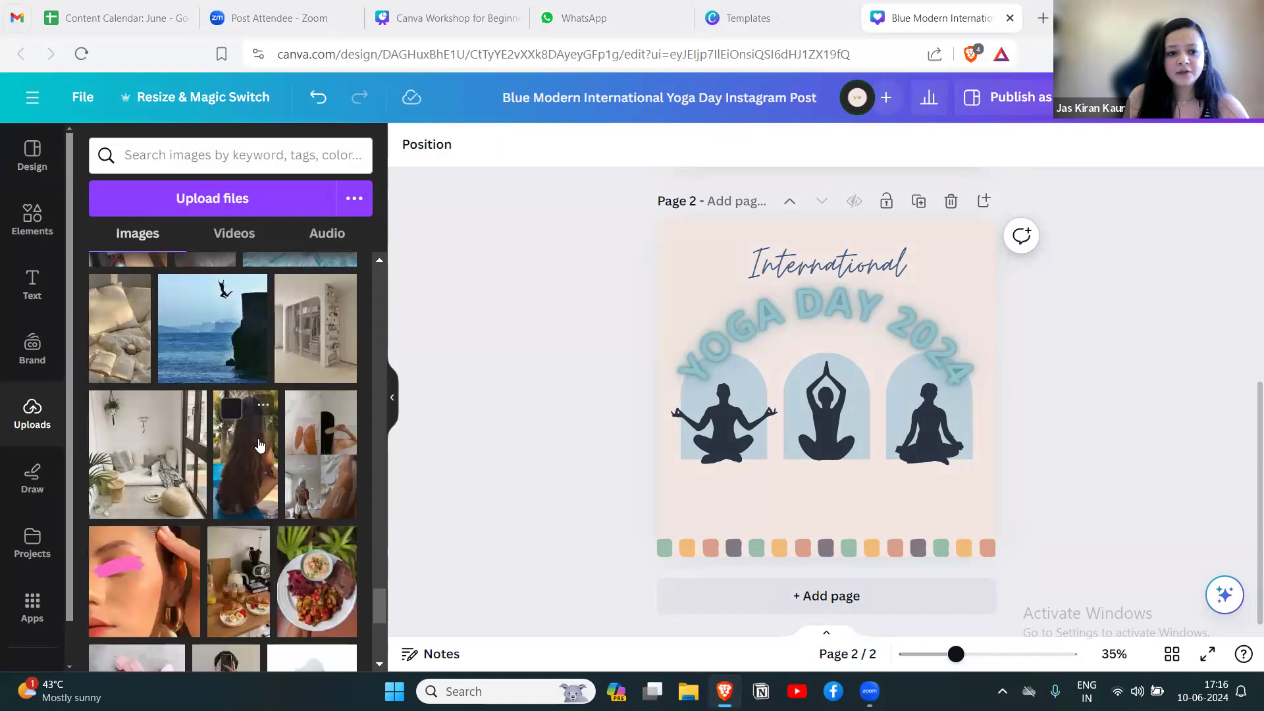
scroll(264, 438, "down", 10)
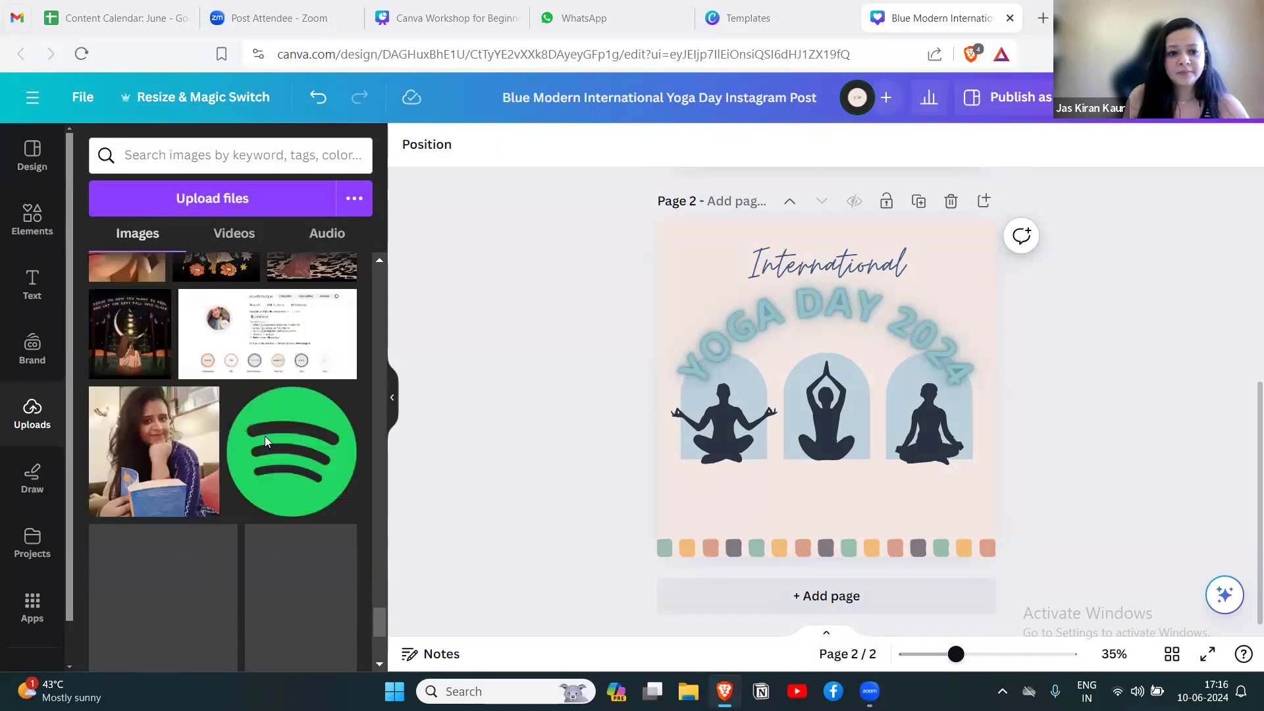
scroll(265, 438, "down", 10)
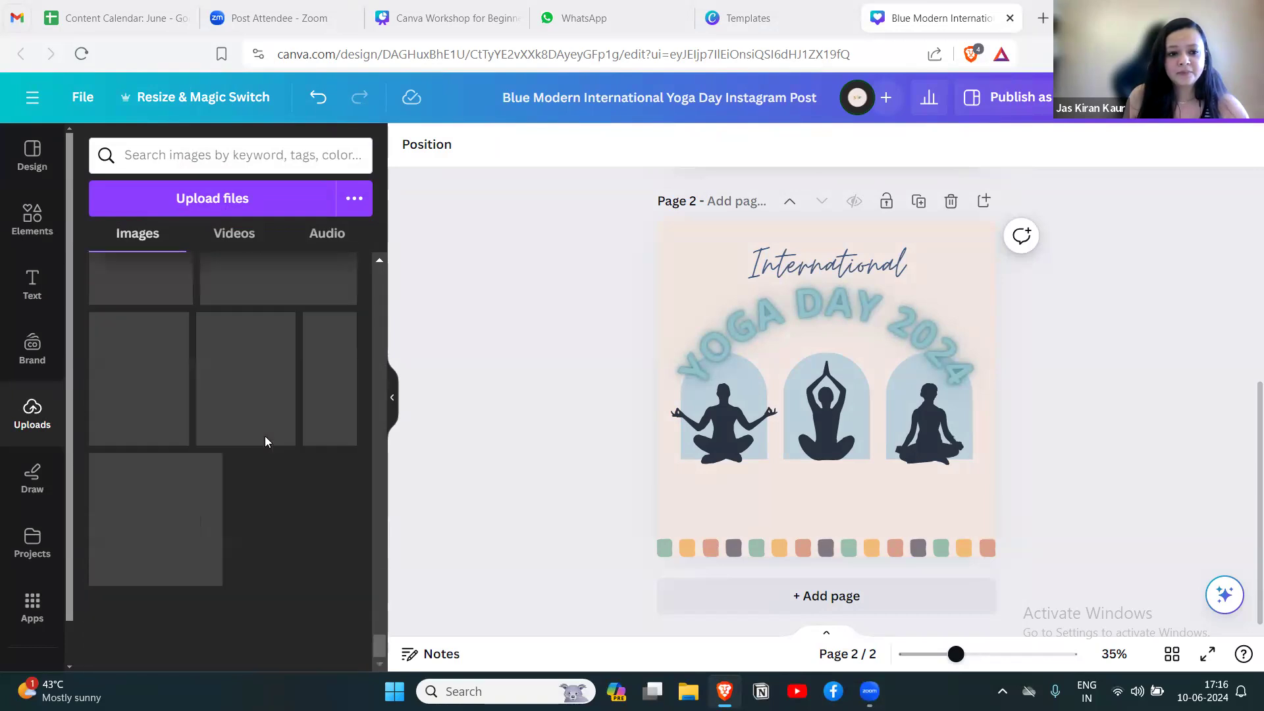
left_click_drag(211, 500, 823, 414)
left_click_drag(902, 495, 797, 382)
left_click_drag(800, 431, 965, 564)
left_click(1092, 457)
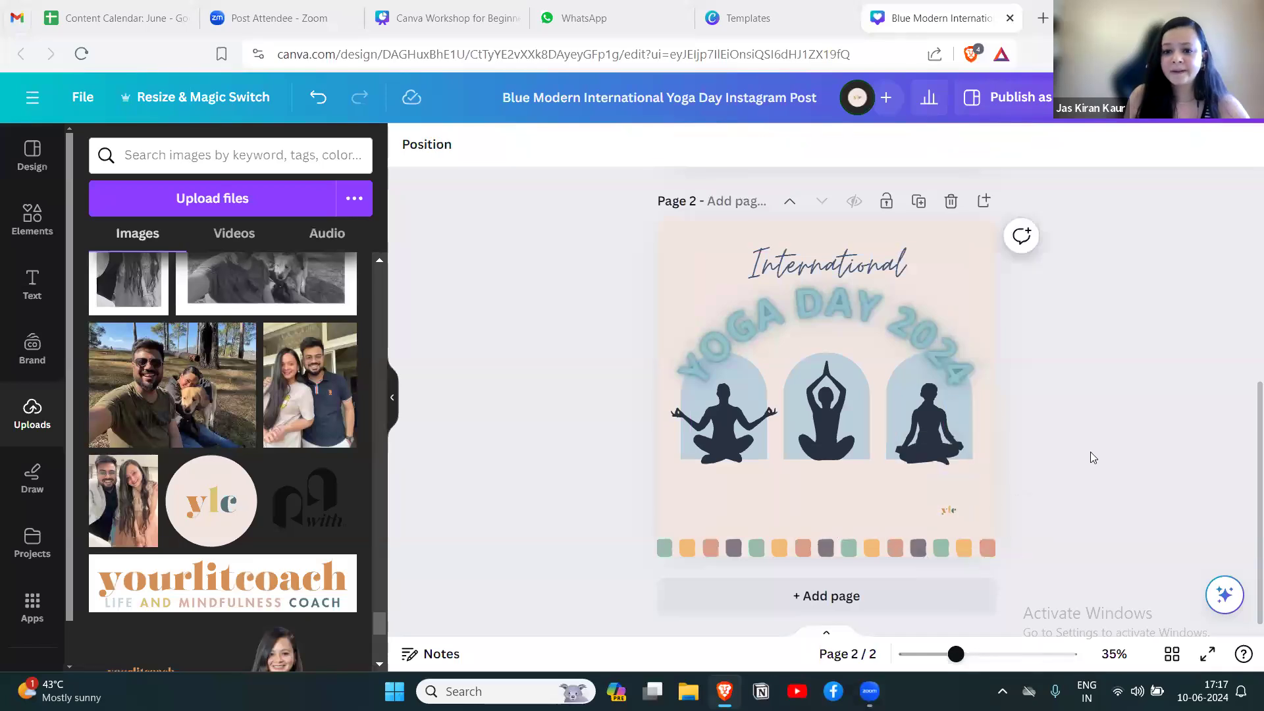
Look over the drawing tools and the existing designs and folders in Your projects.
left_click(33, 478)
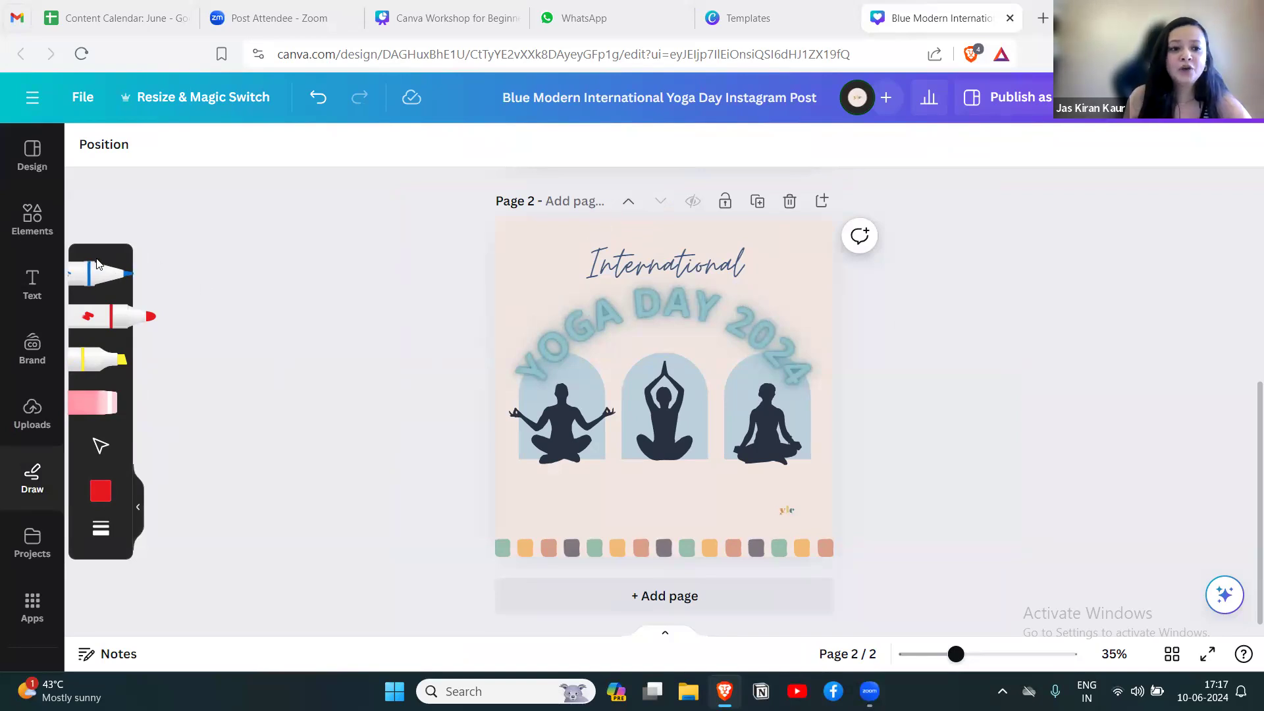
left_click(34, 545)
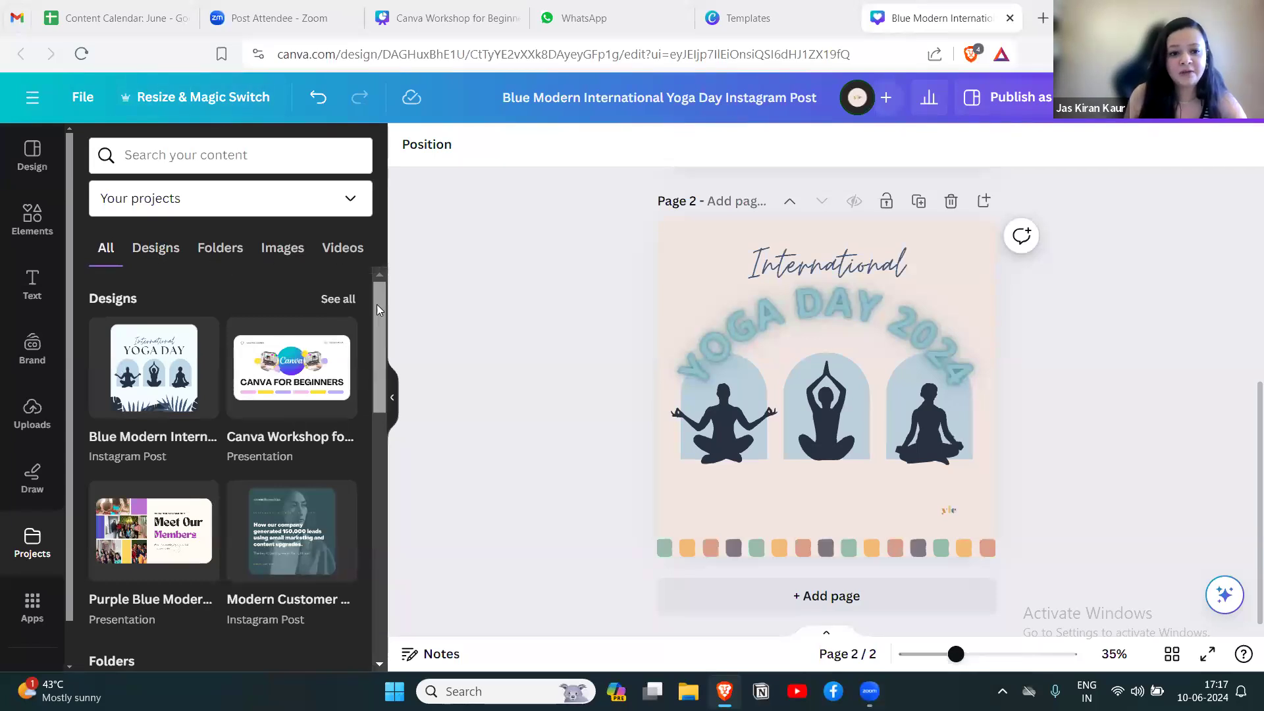
left_click_drag(376, 305, 377, 345)
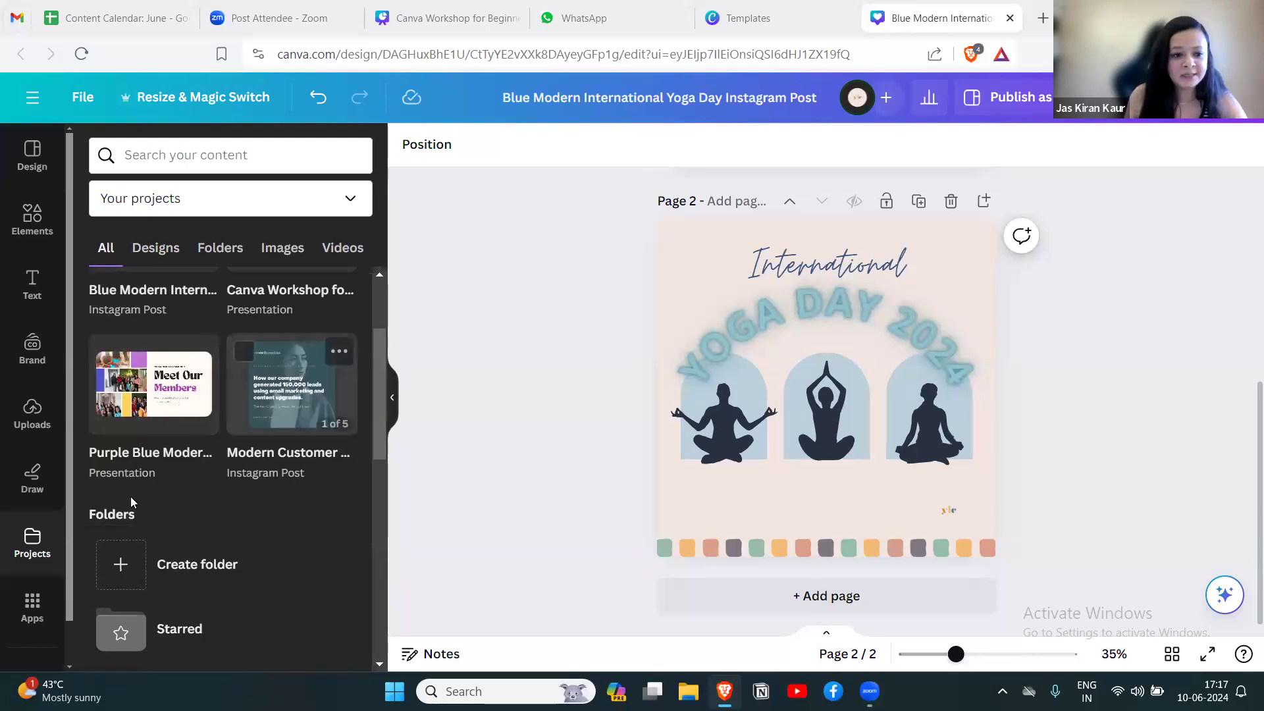
scroll(70, 415, "down", 1)
Examine the available Canva apps, including the More from Canva, Popular and AI-powered groups, and collapse the side panel.
left_click(32, 560)
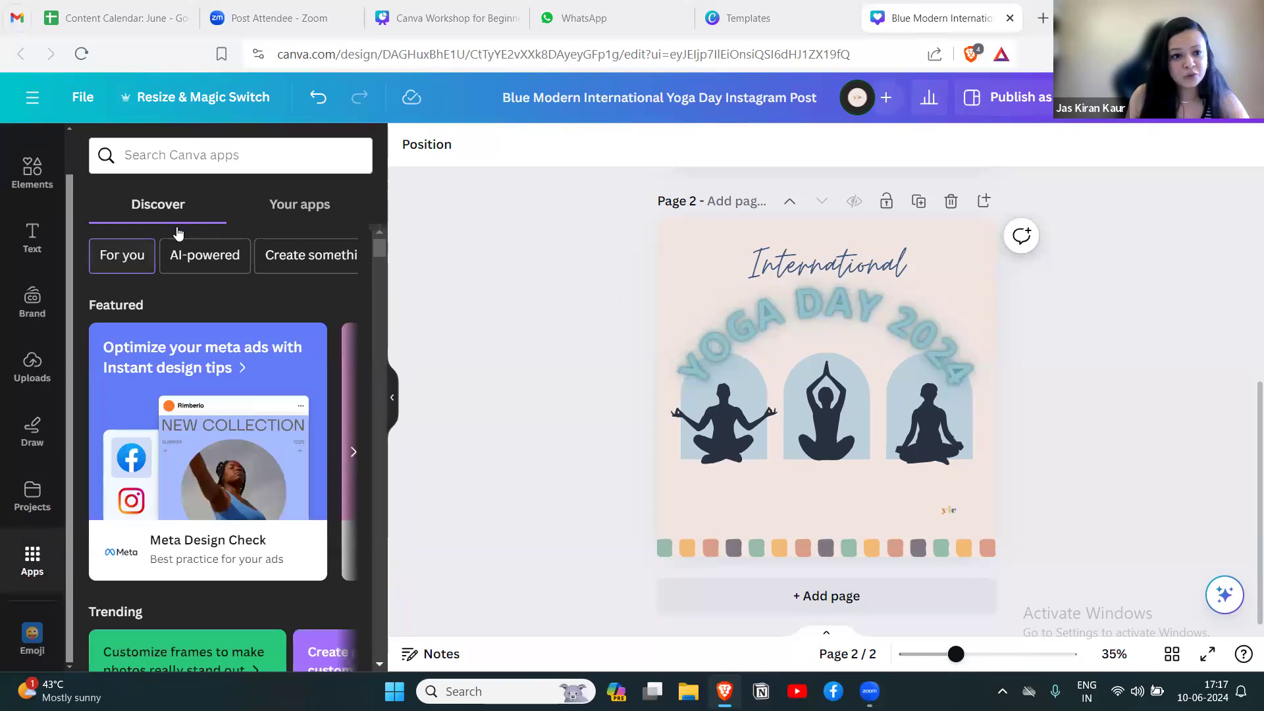
scroll(213, 462, "down", 5)
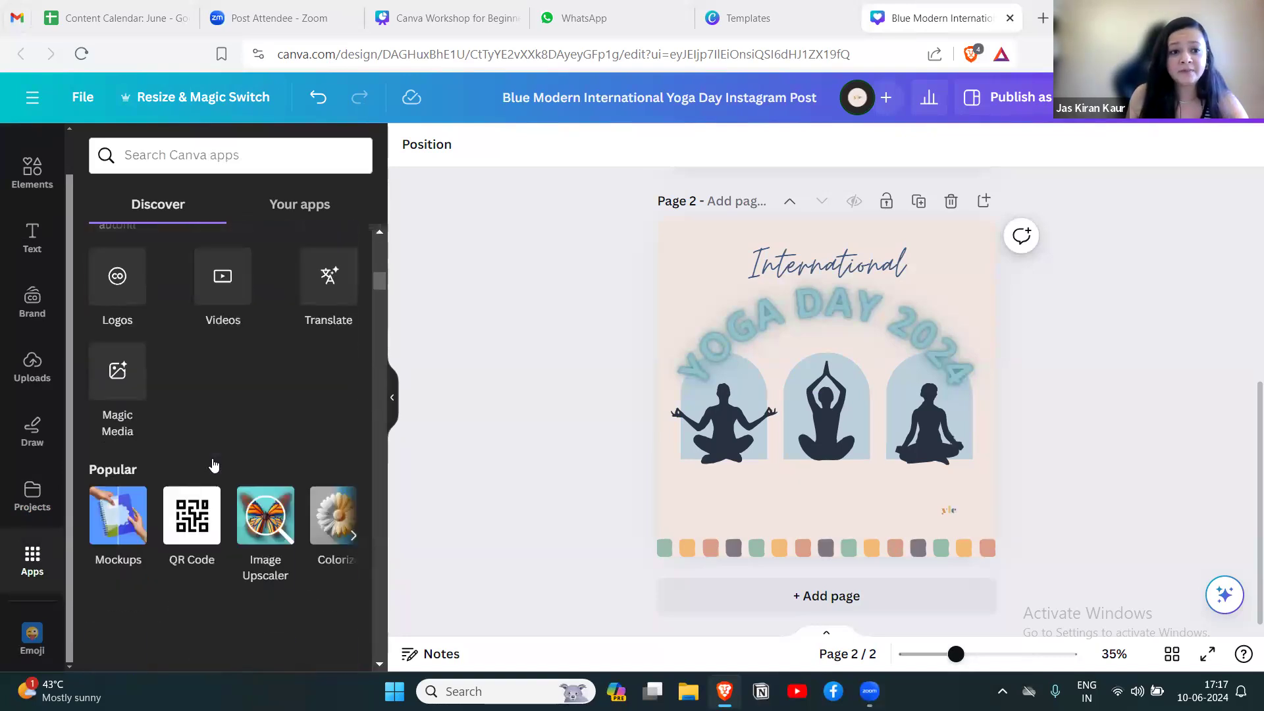
scroll(213, 462, "up", 3)
scroll(214, 462, "down", 3)
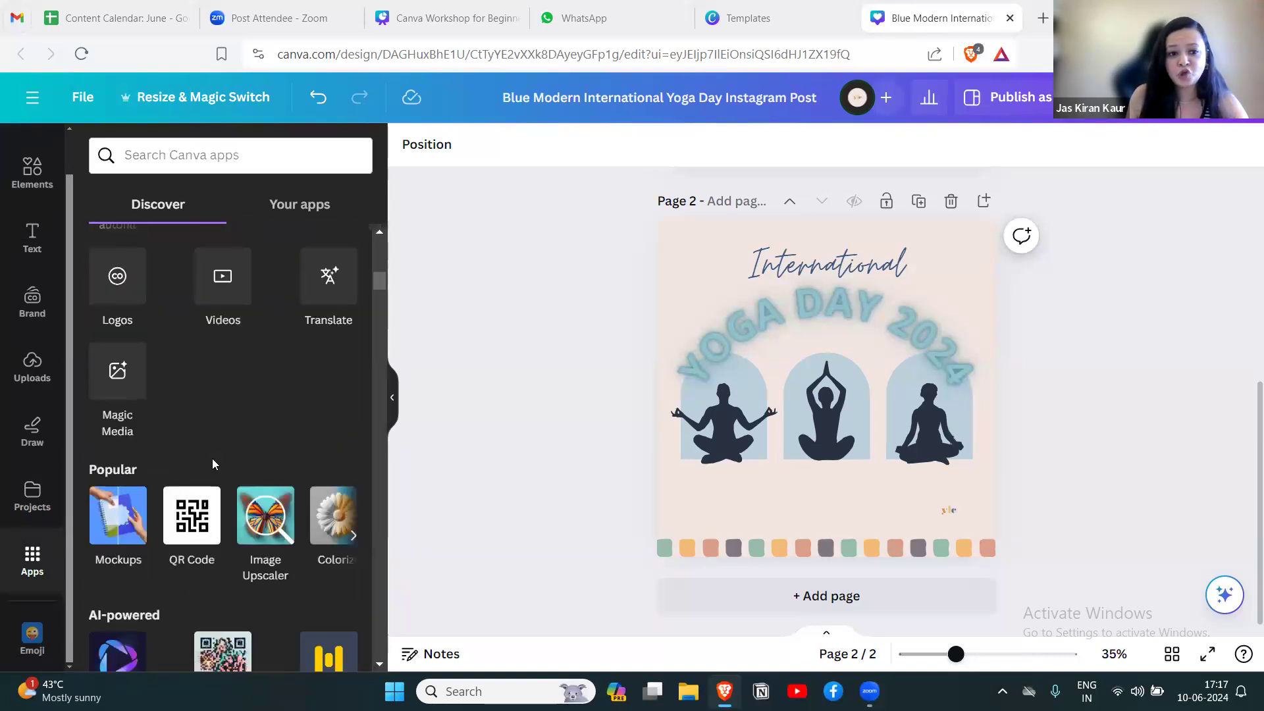
scroll(211, 458, "up", 3)
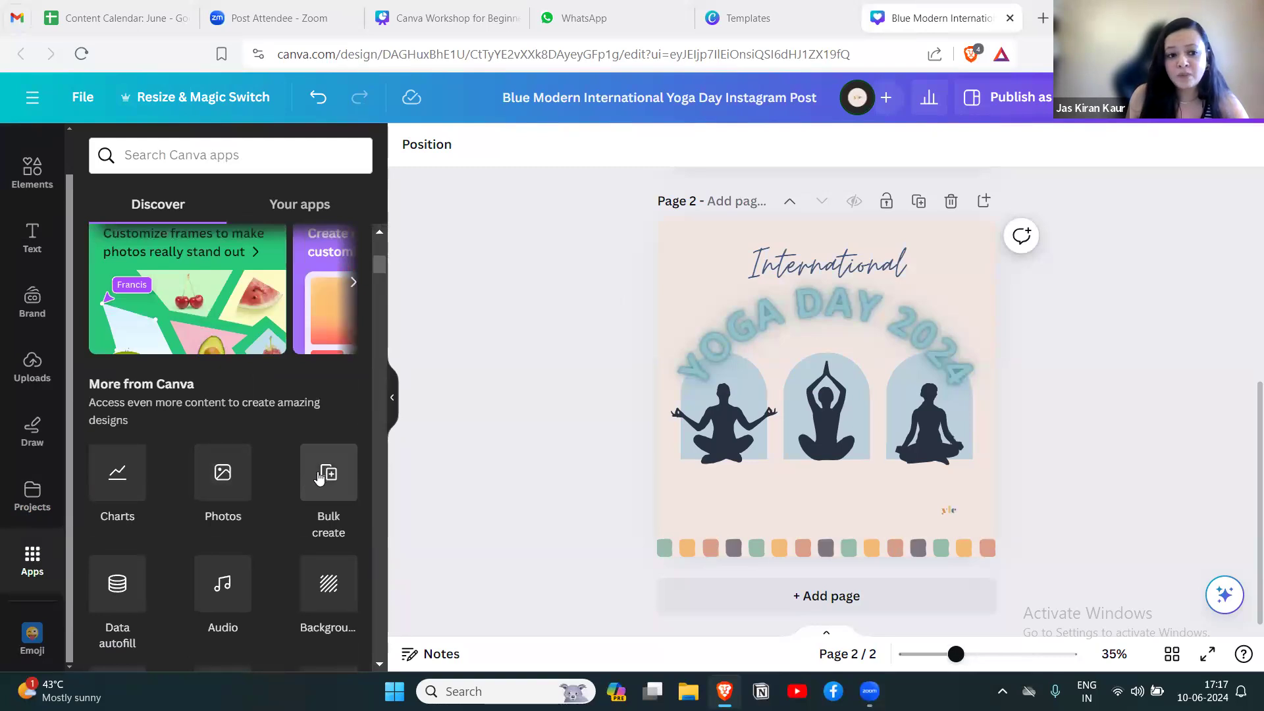
scroll(320, 477, "down", 5)
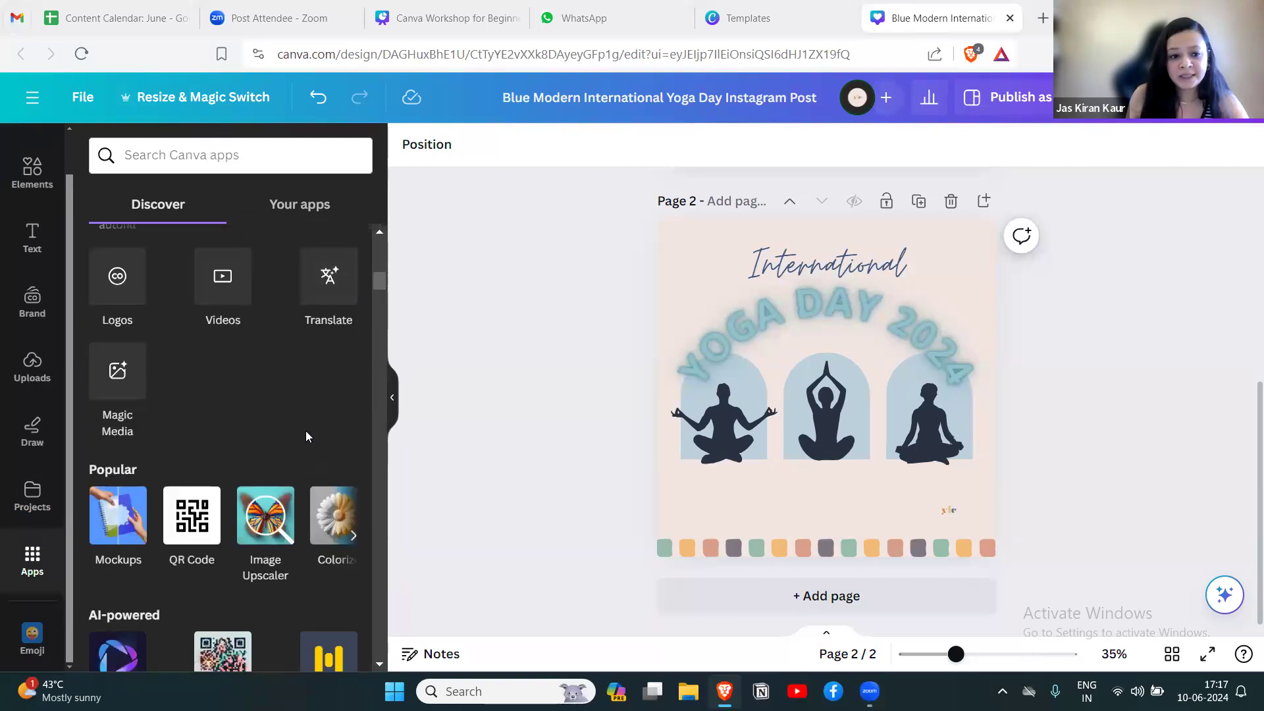
scroll(305, 430, "down", 5)
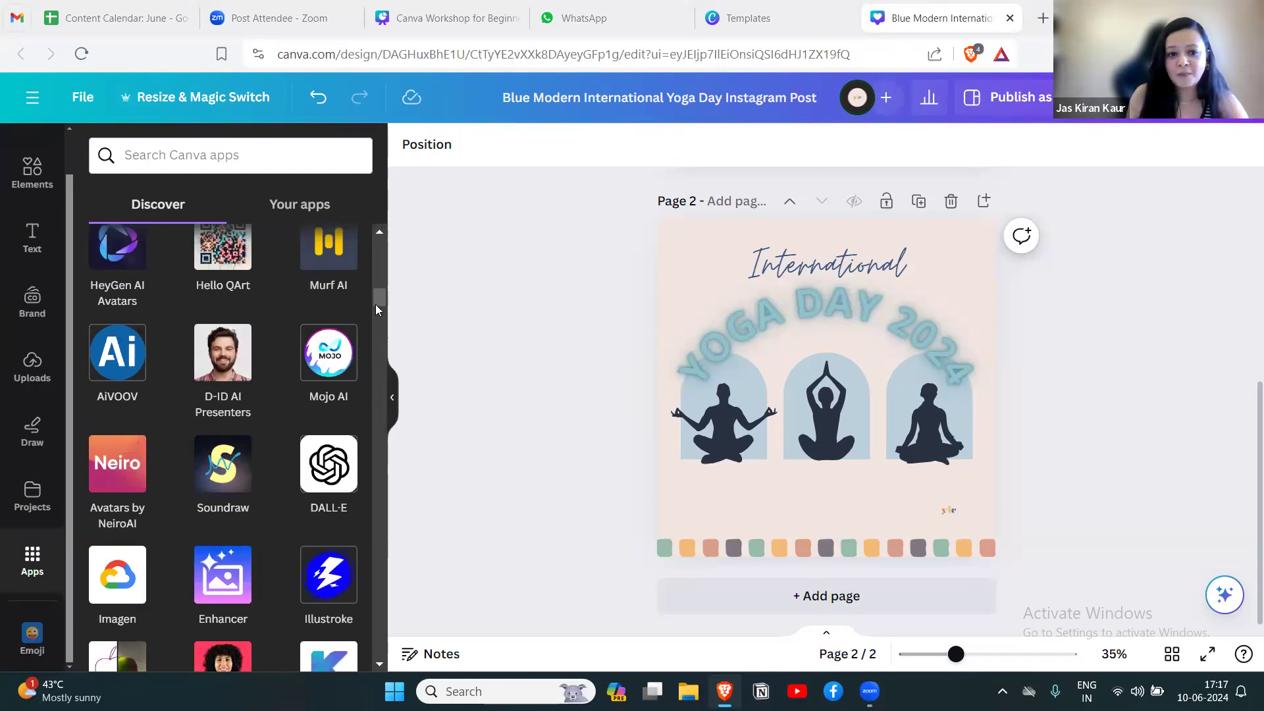
left_click_drag(375, 301, 377, 244)
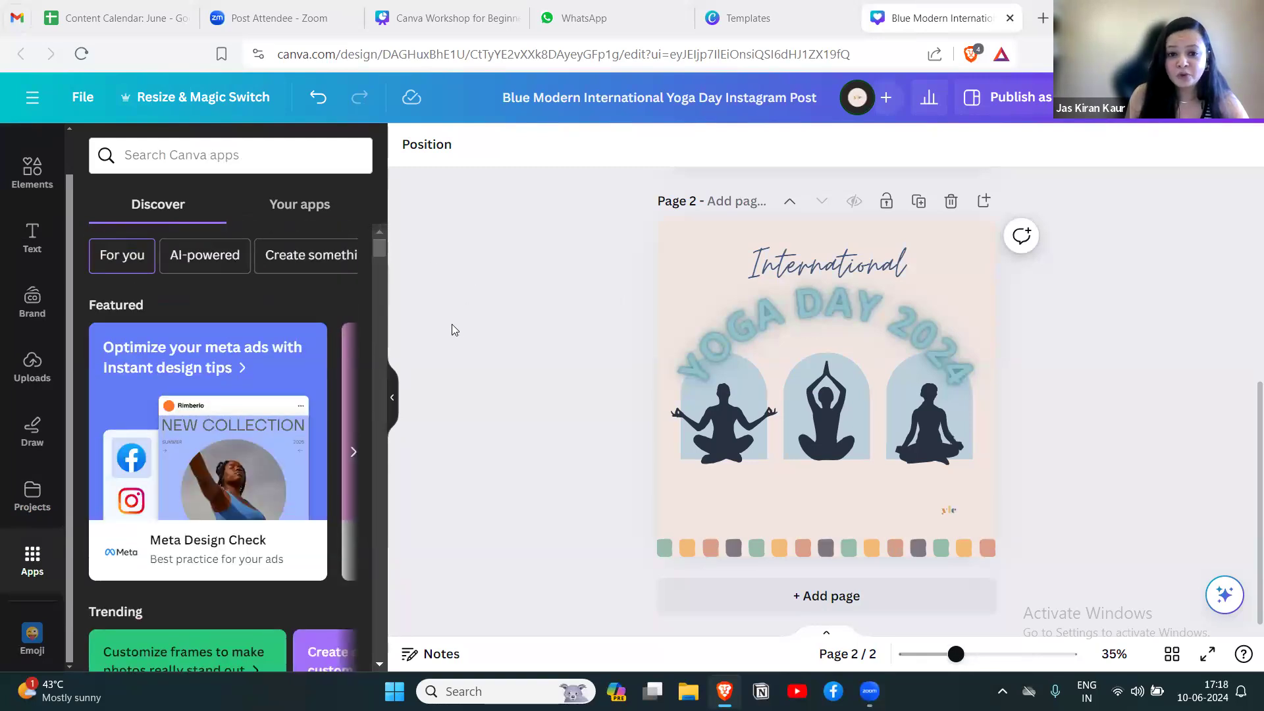
left_click(394, 400)
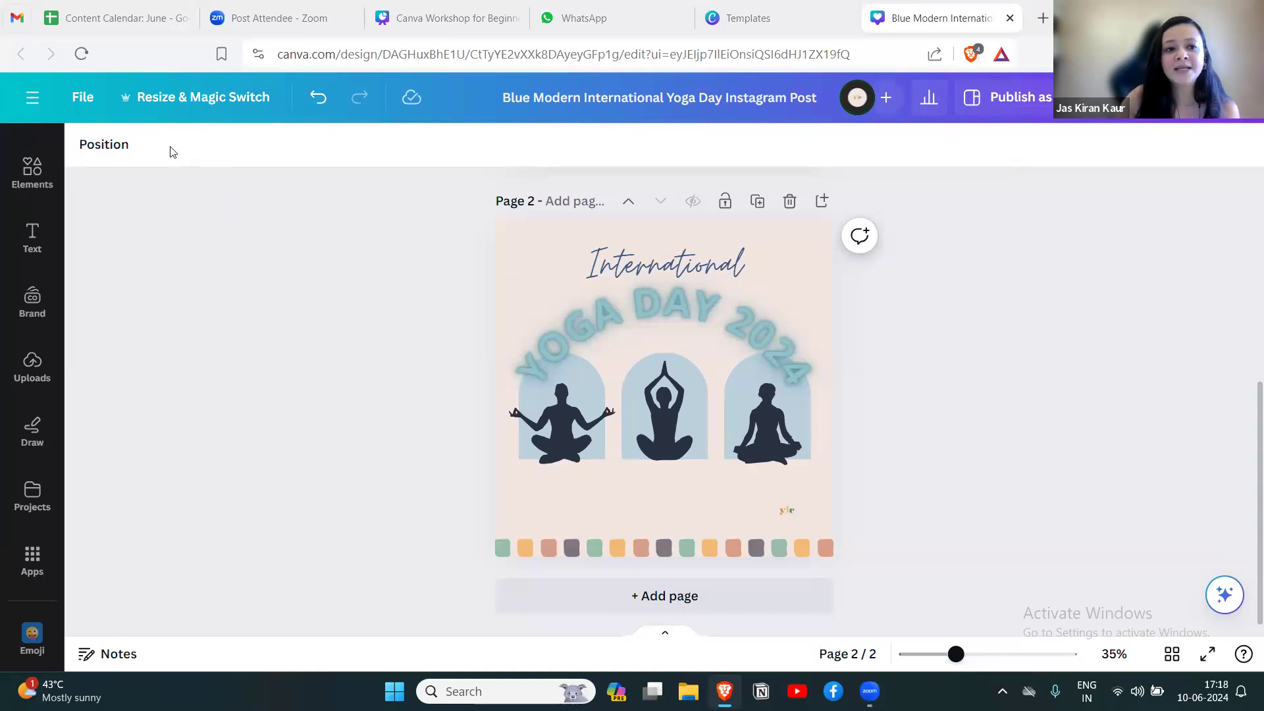
Examine the design's sharing options, including people with access, the collaboration link and the social publishing destinations.
left_click(807, 250)
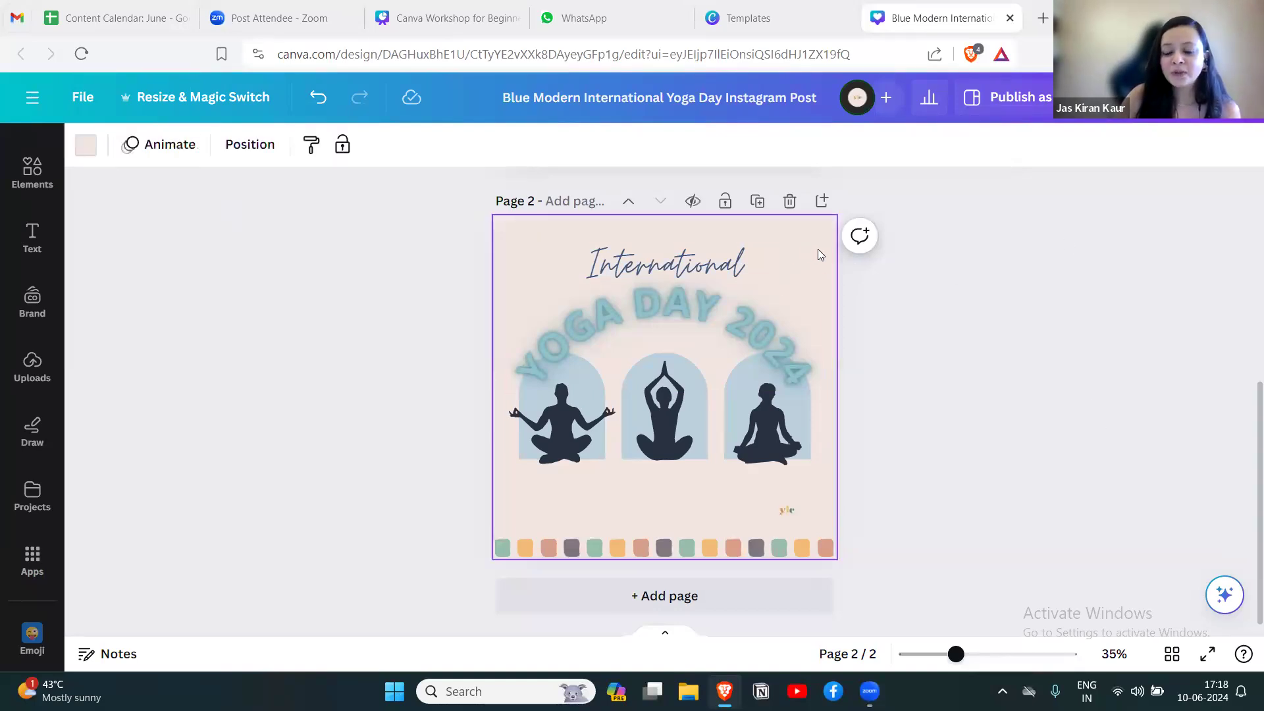
left_click(1220, 97)
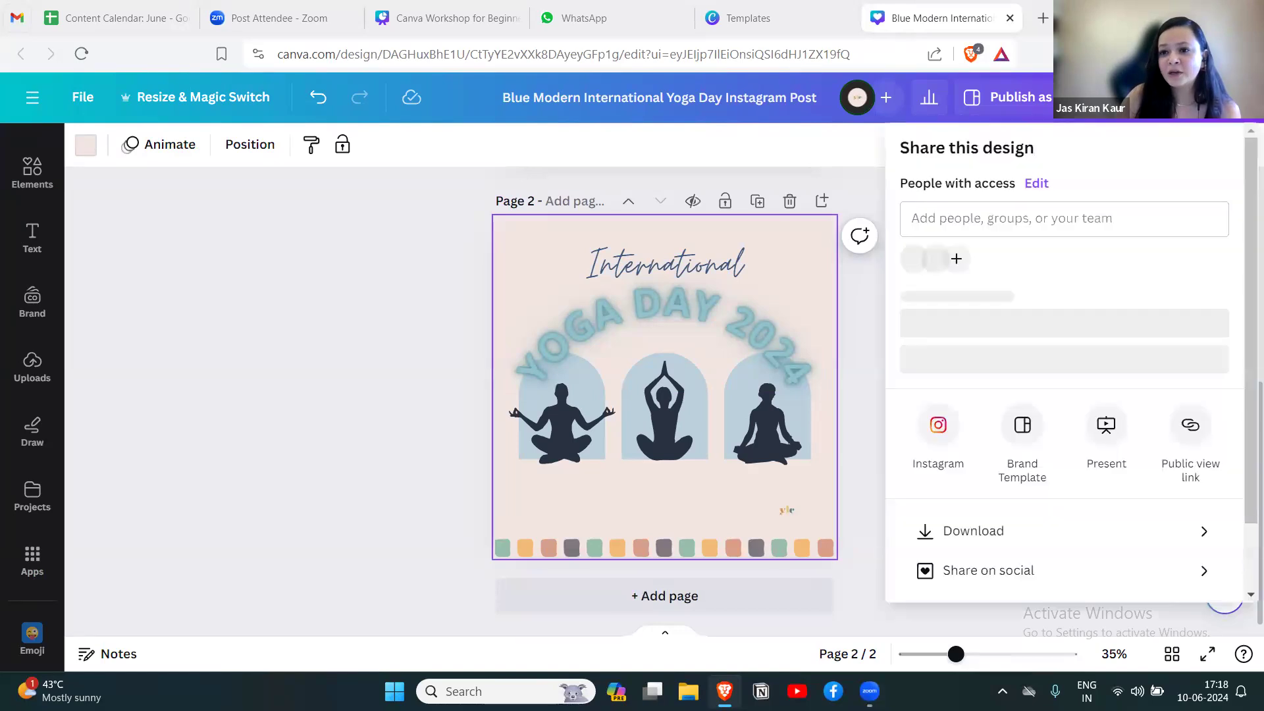
scroll(1246, 167, "down", 1)
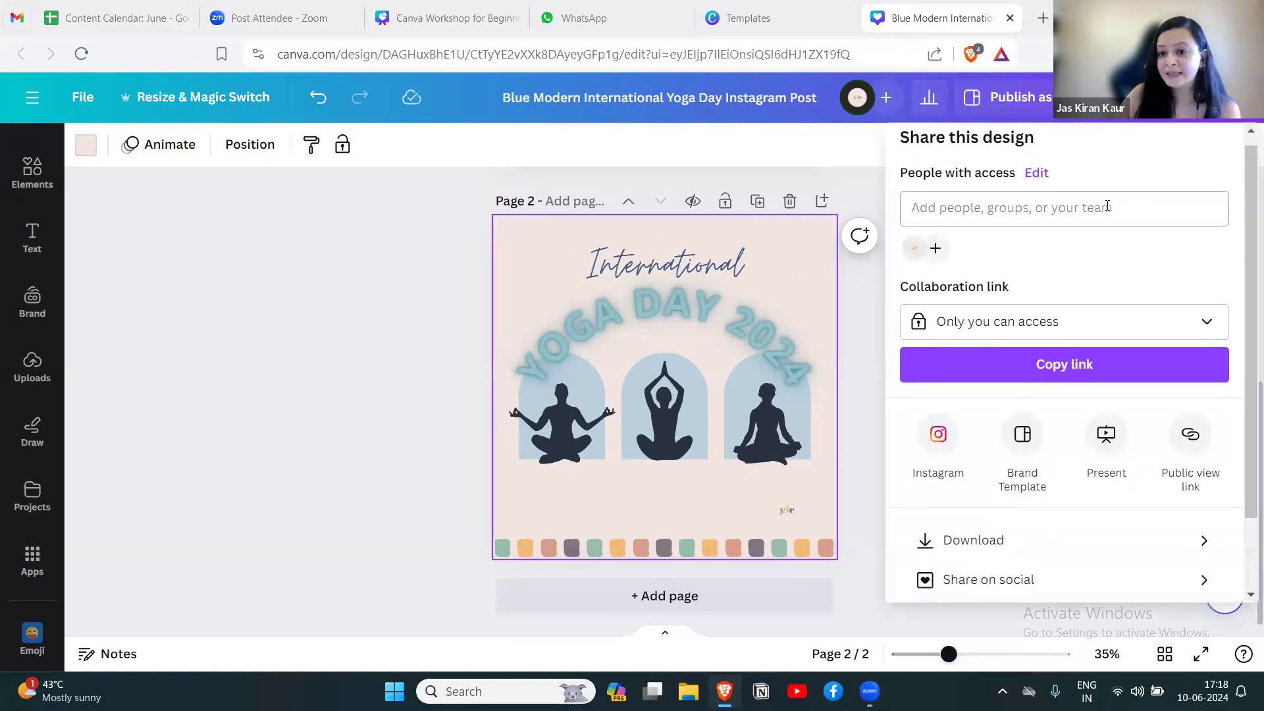
left_click(923, 206)
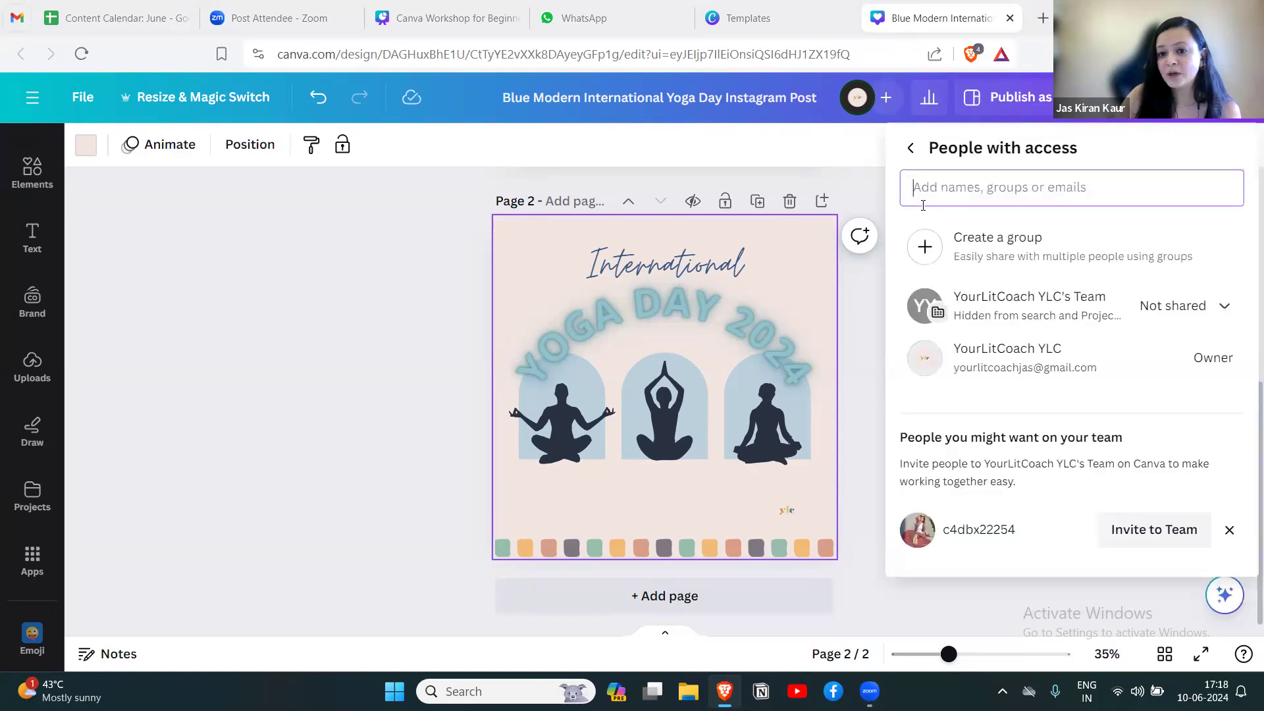
left_click(910, 148)
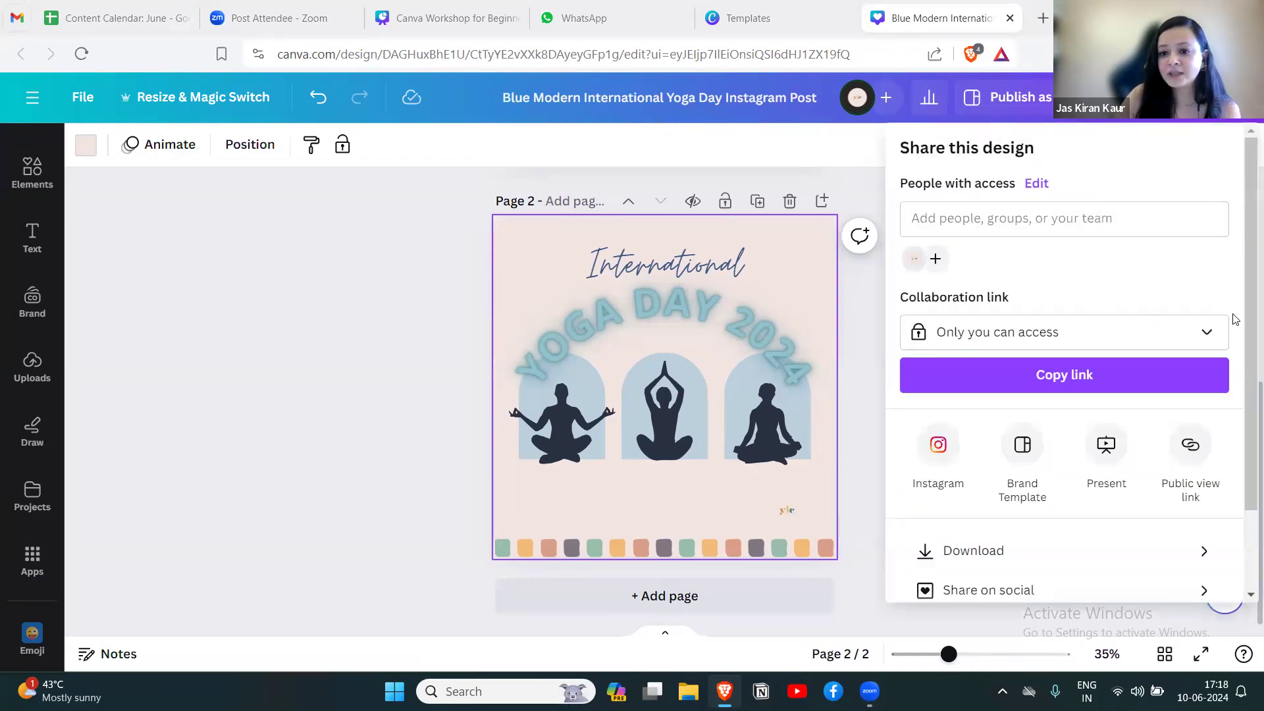
scroll(1055, 275, "down", 2)
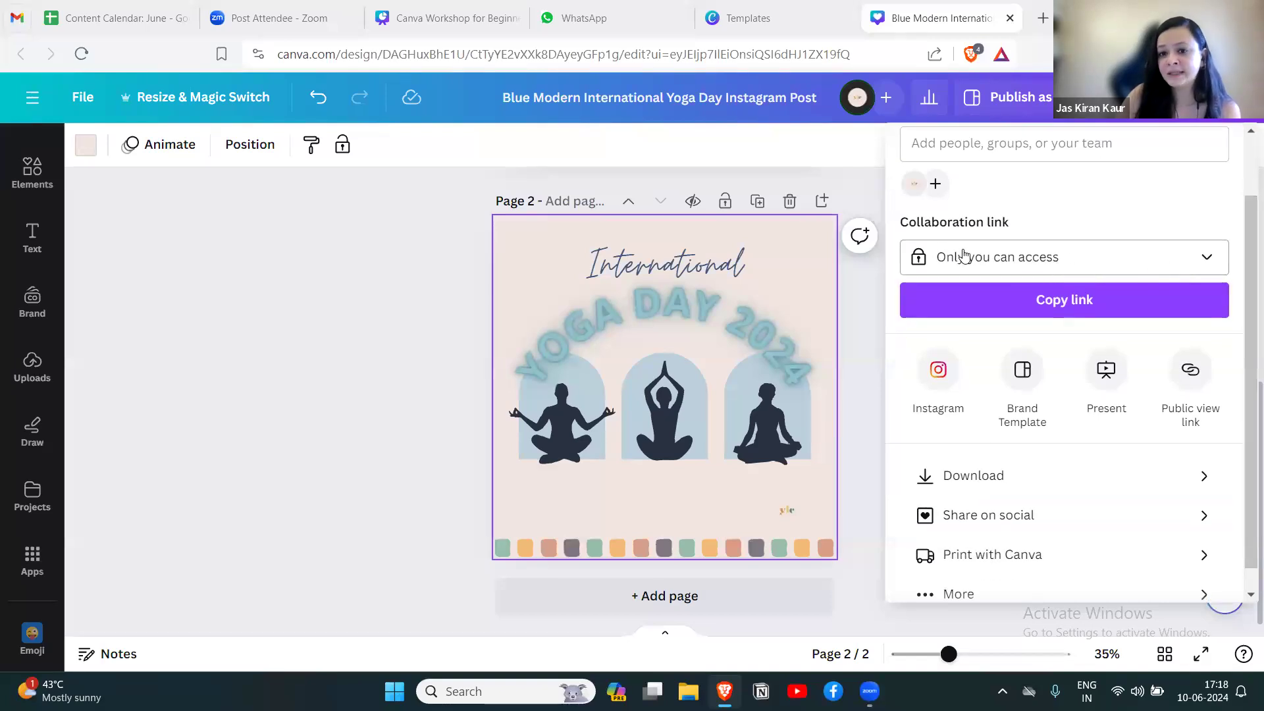
scroll(1072, 497, "down", 1)
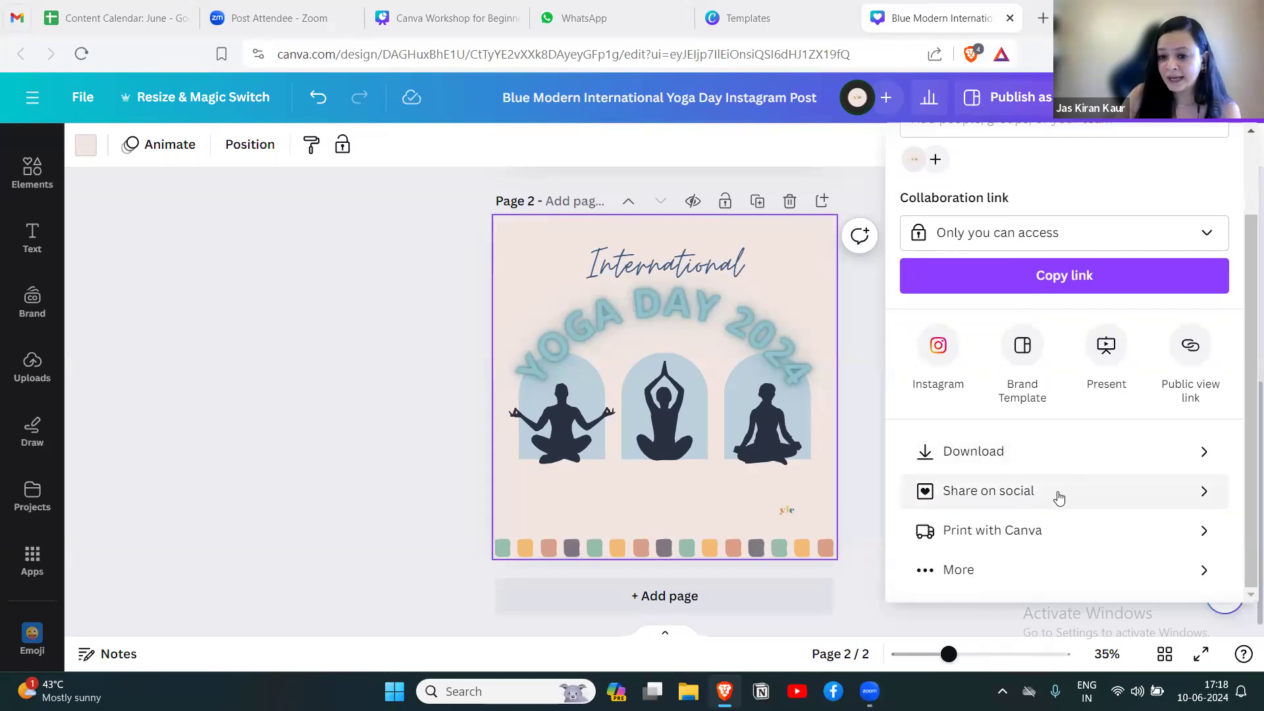
left_click(1197, 502)
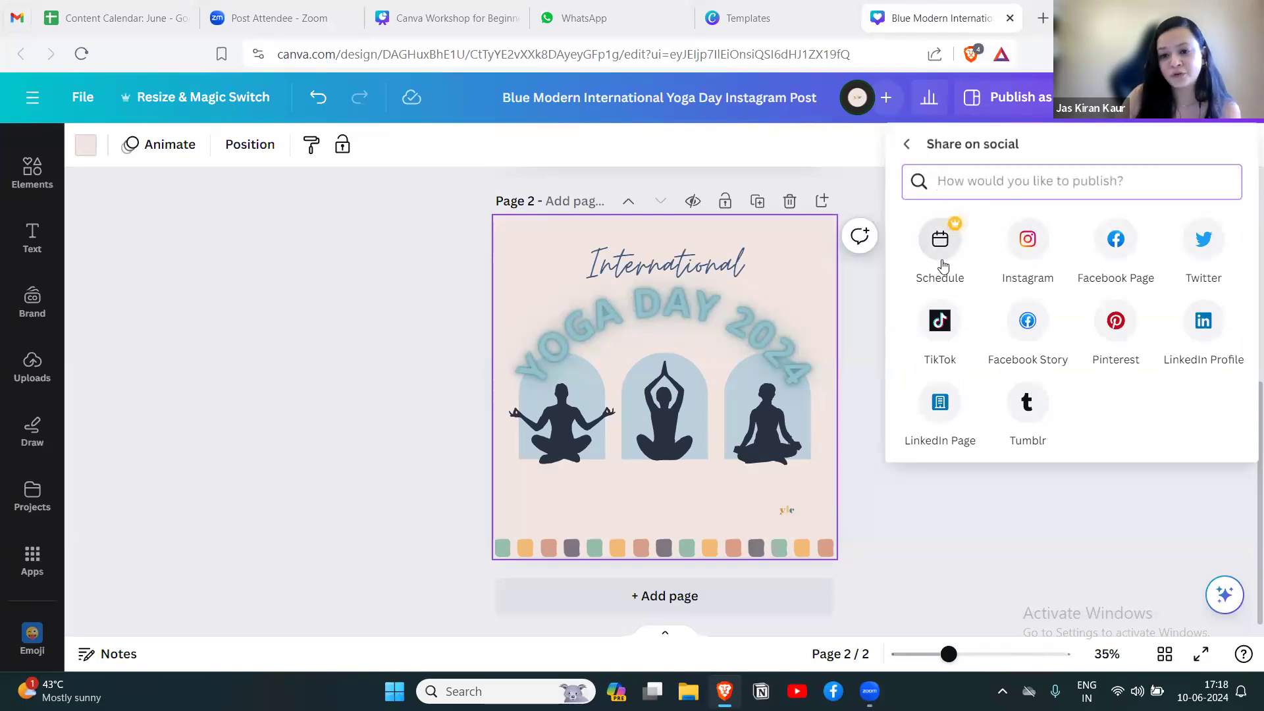
left_click(906, 144)
Set up the design's download as a PNG containing only page 2.
scroll(1067, 559, "down", 3)
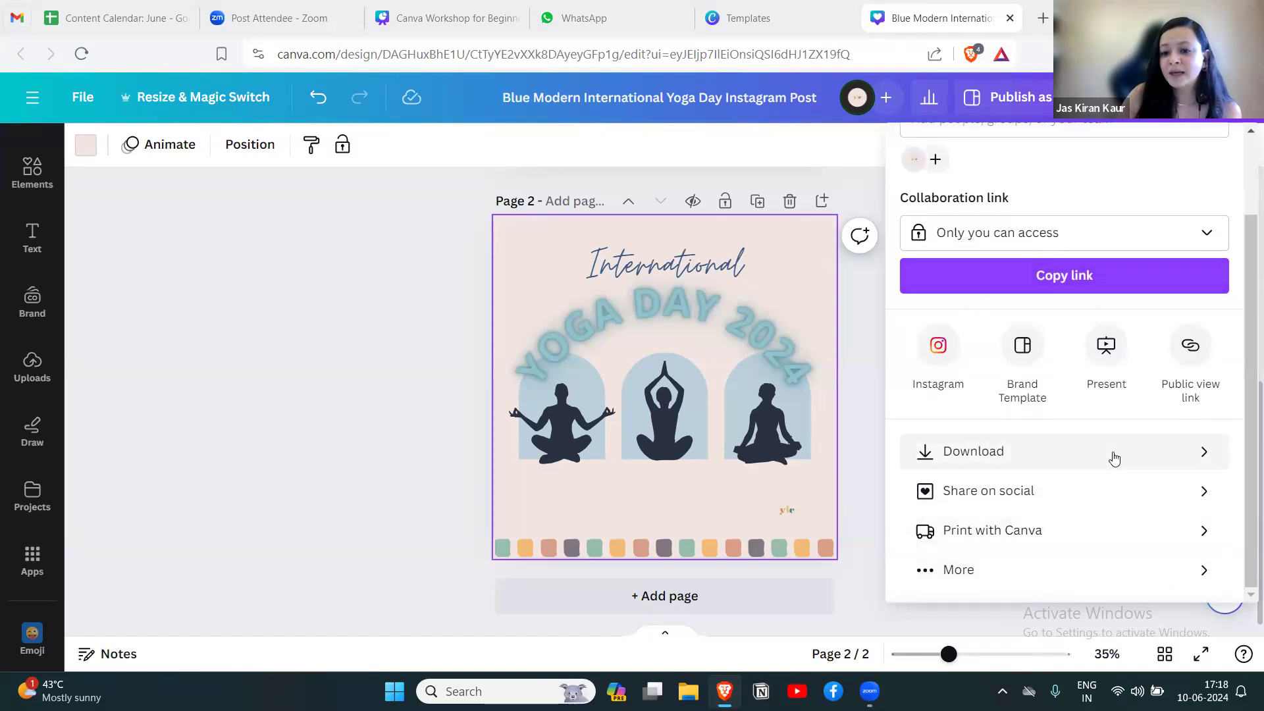
left_click(1203, 459)
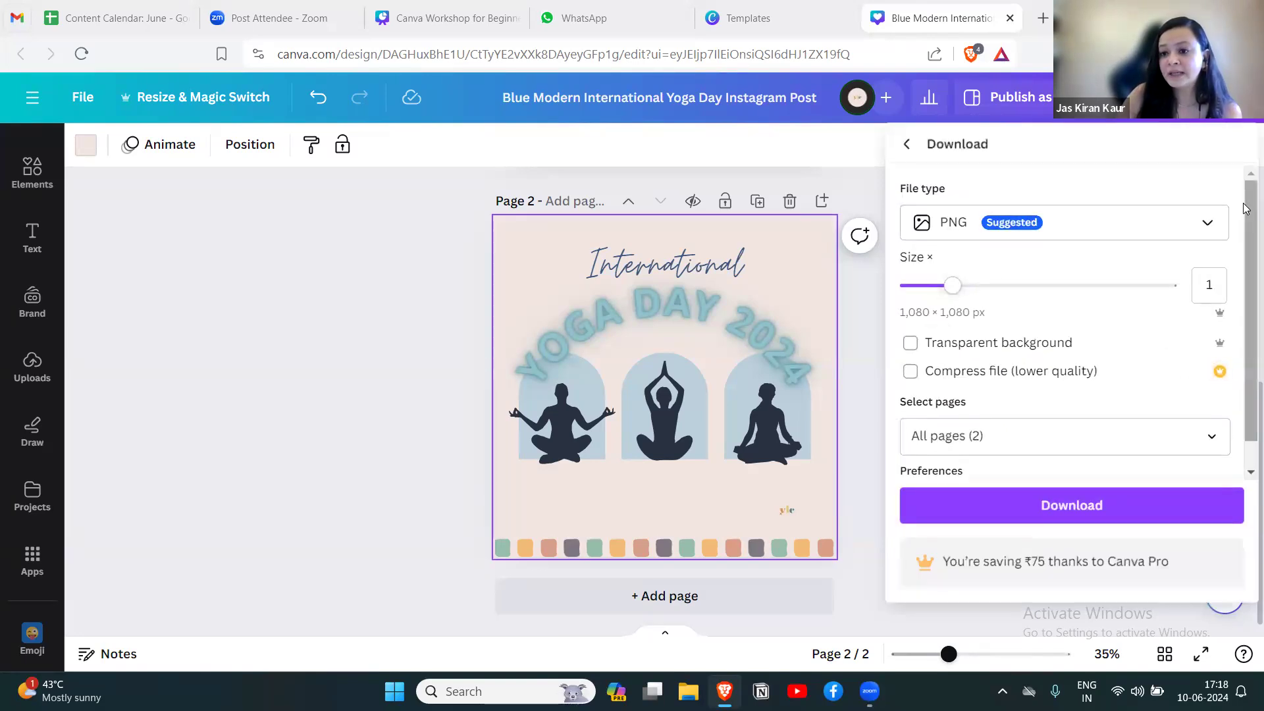
left_click(1147, 225)
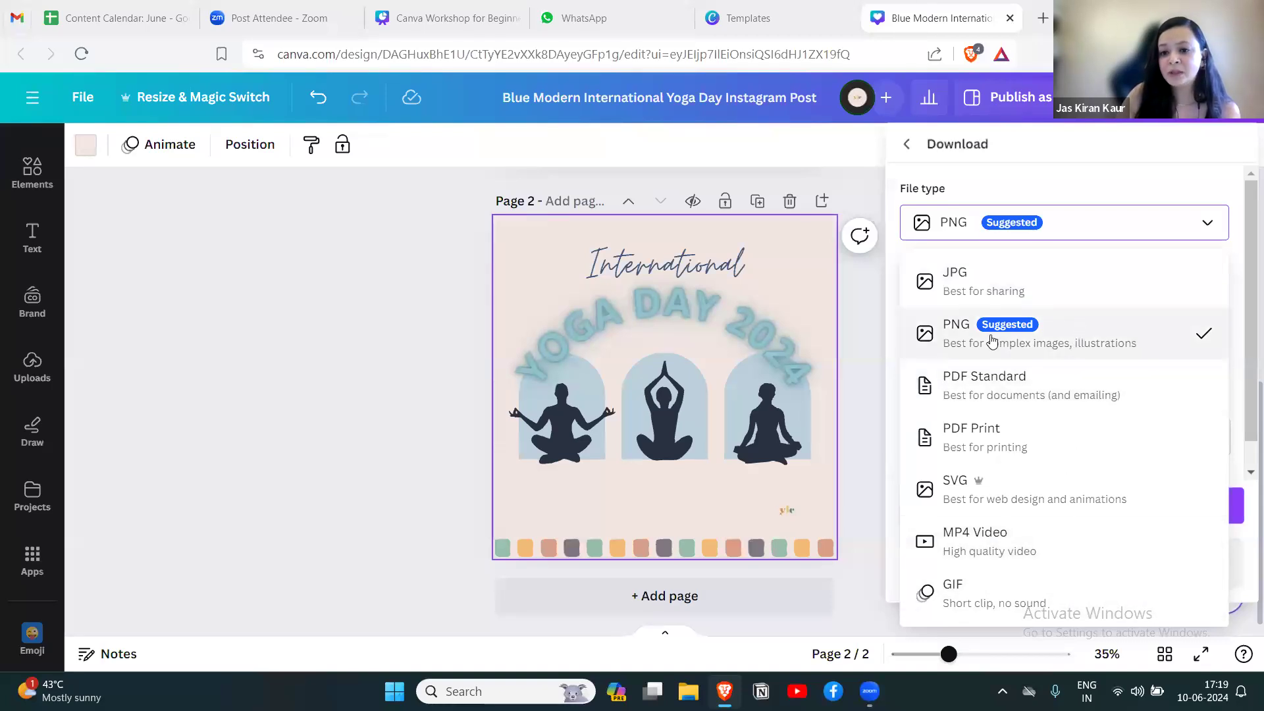
left_click(1106, 339)
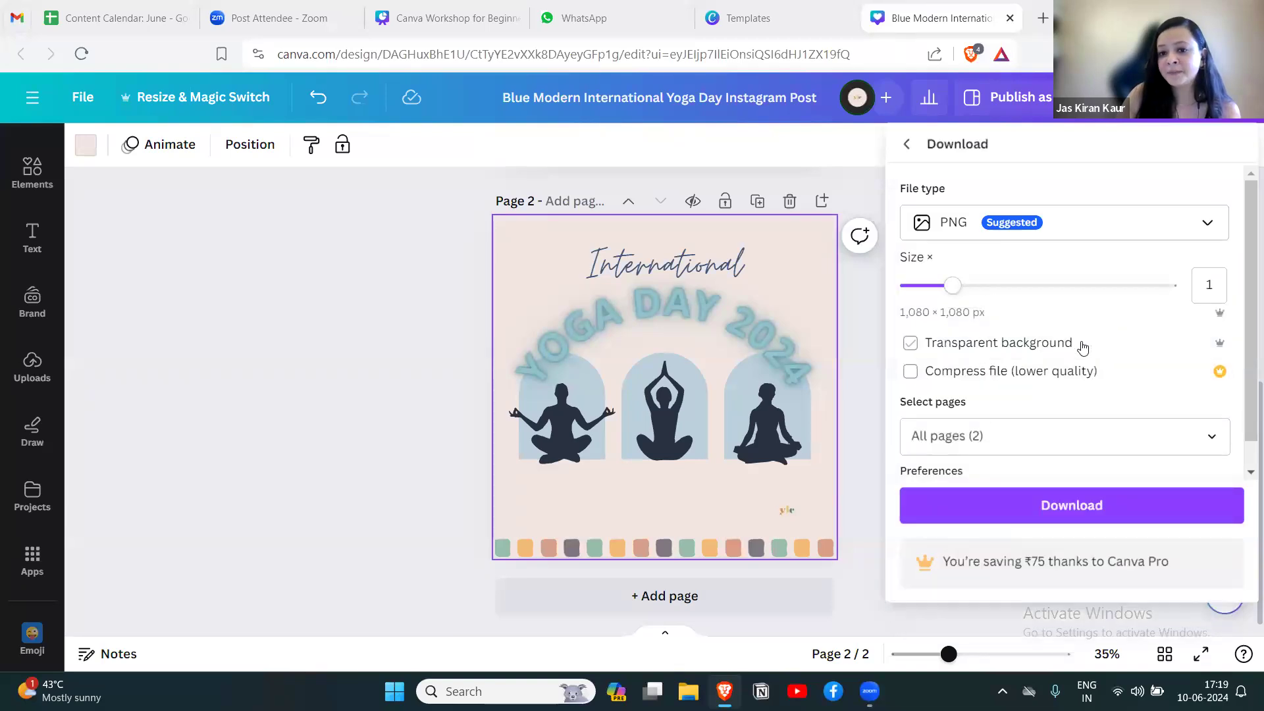
left_click(1209, 445)
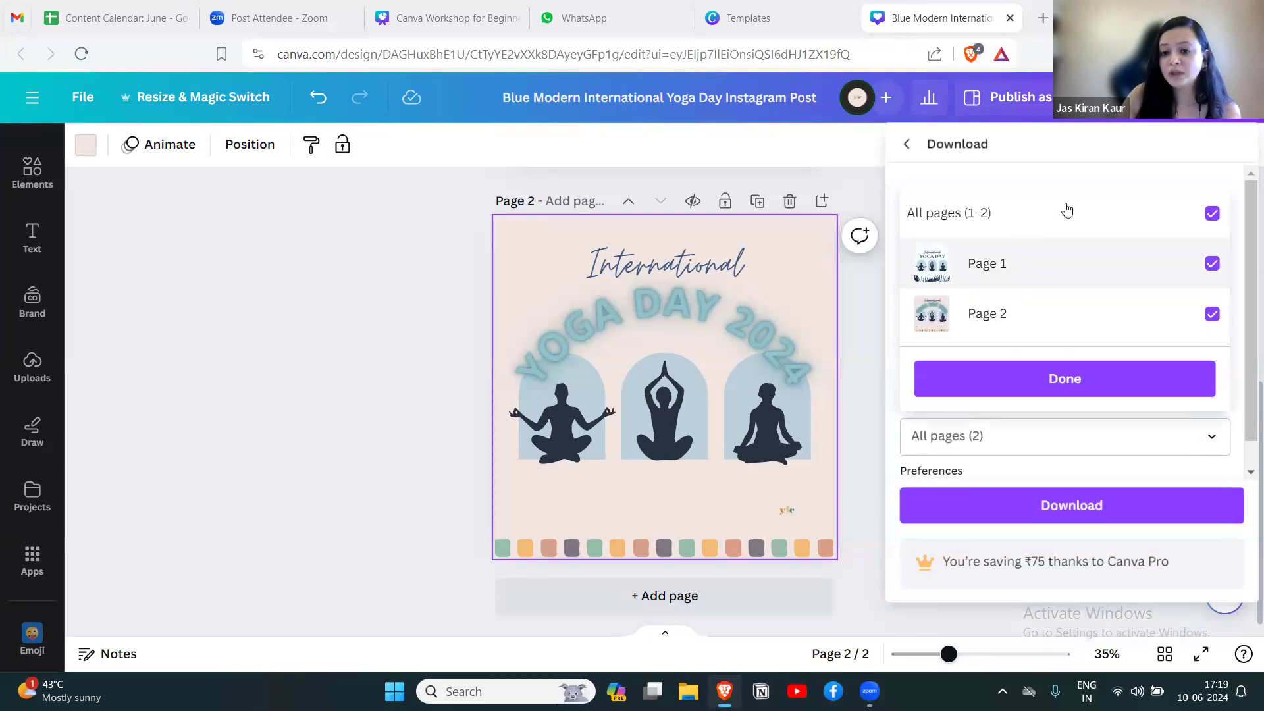
left_click(1211, 213)
left_click(1063, 321)
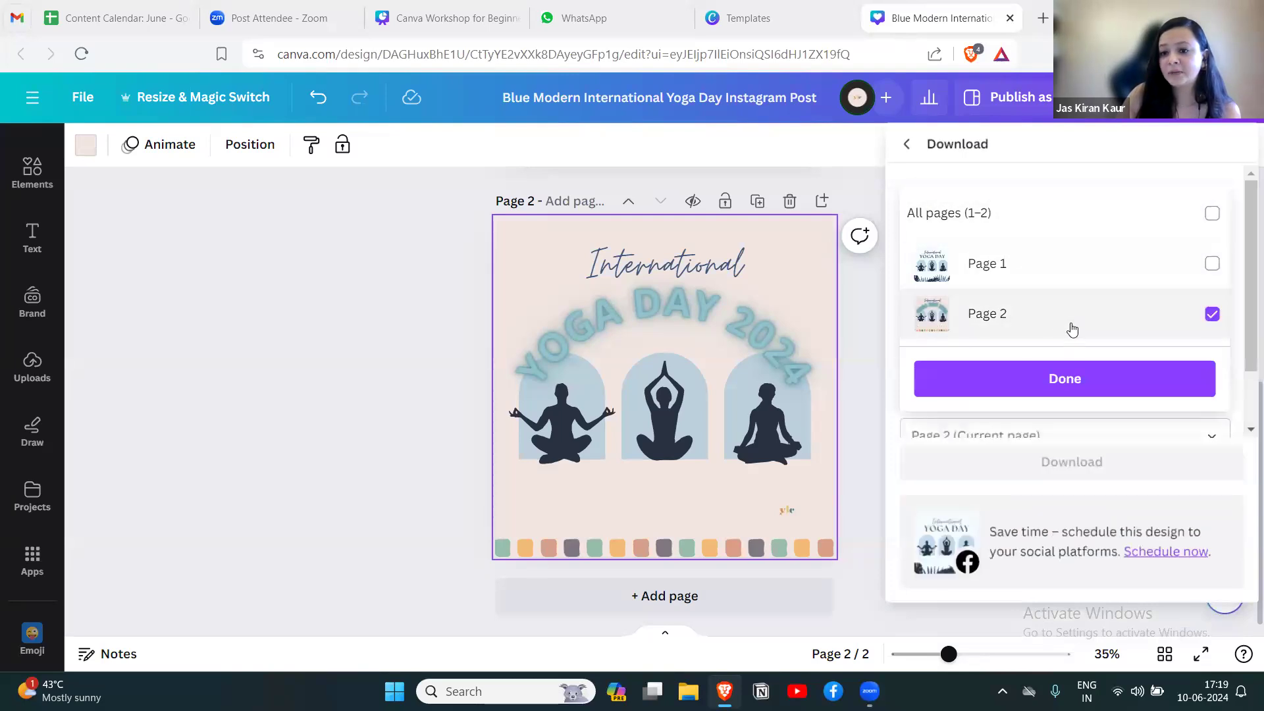
left_click(1103, 381)
Download page 2 with transparency and compression off, saving the PNG to the Desktop as Blue Modern International Yoga Day Instagram Post.
scroll(1119, 395, "down", 1)
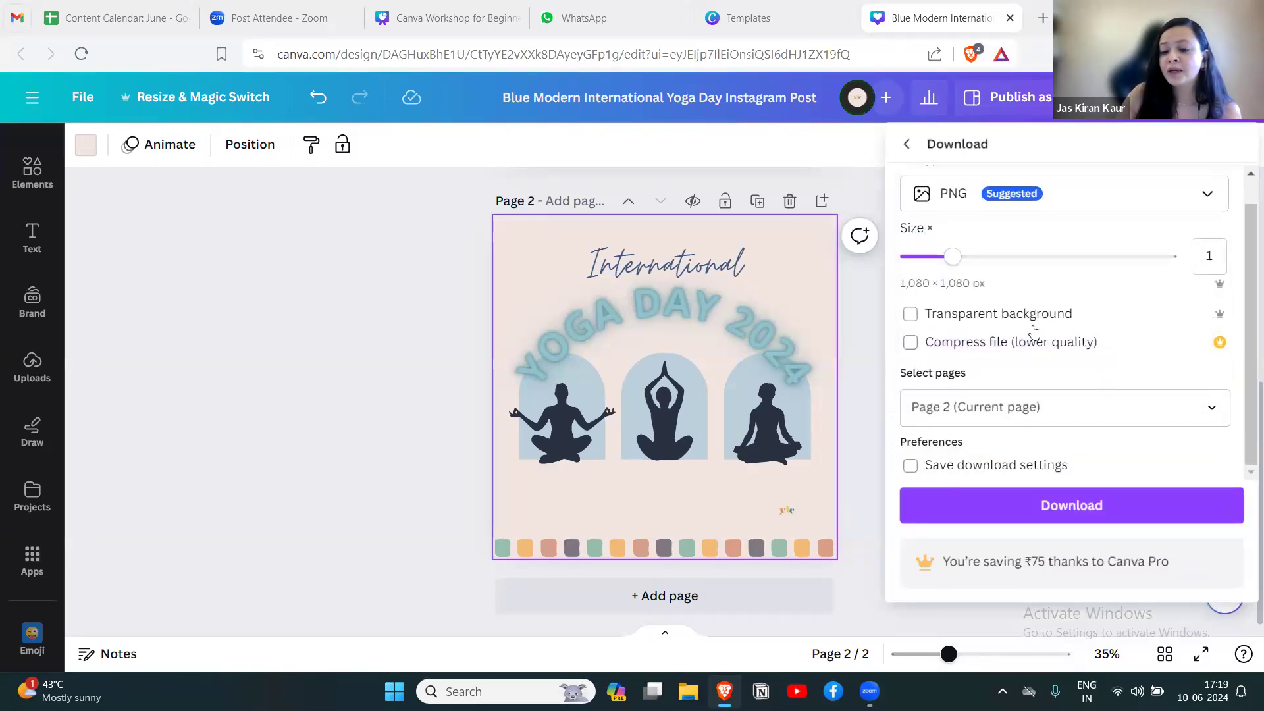
left_click(936, 315)
left_click(932, 343)
left_click(911, 316)
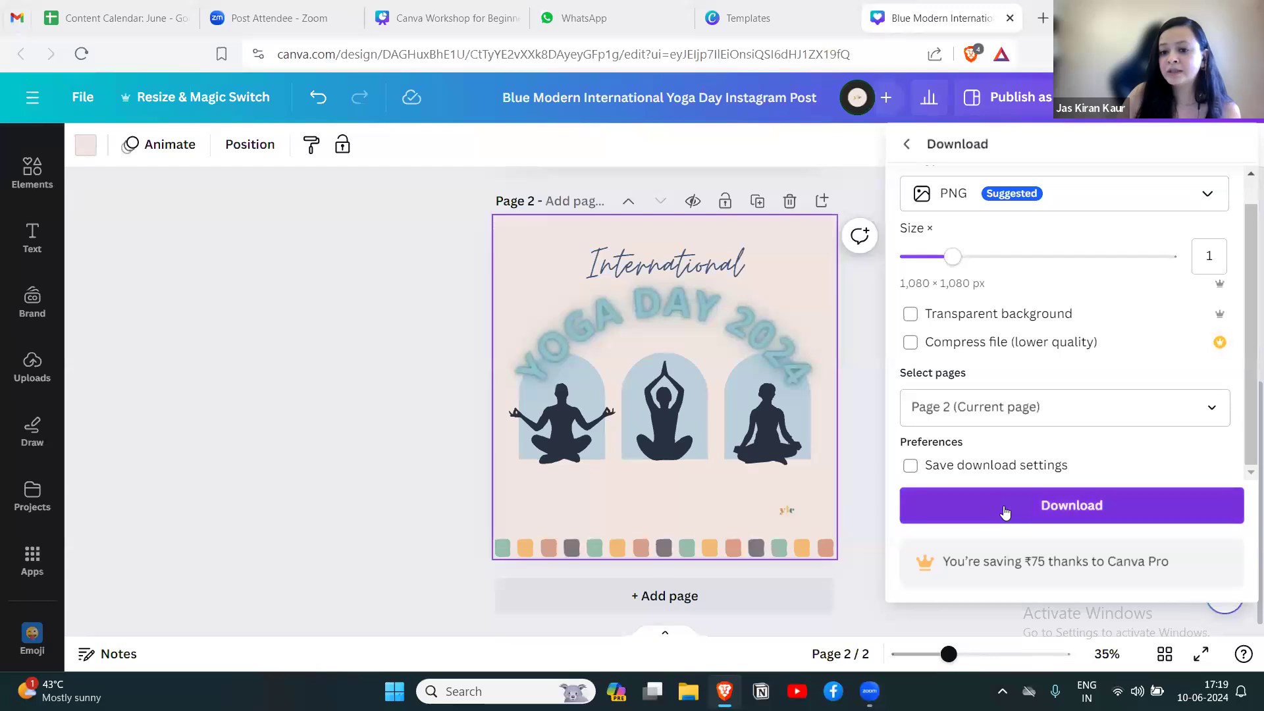
left_click(1036, 511)
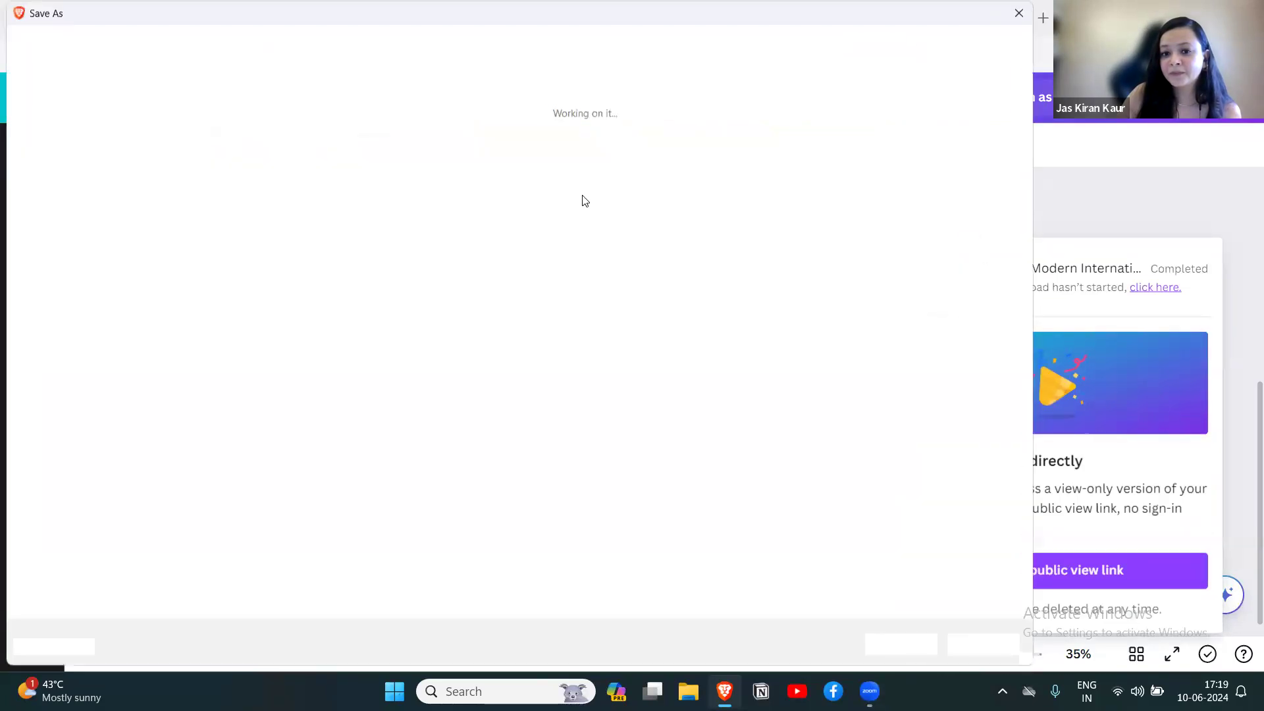
left_click(80, 190)
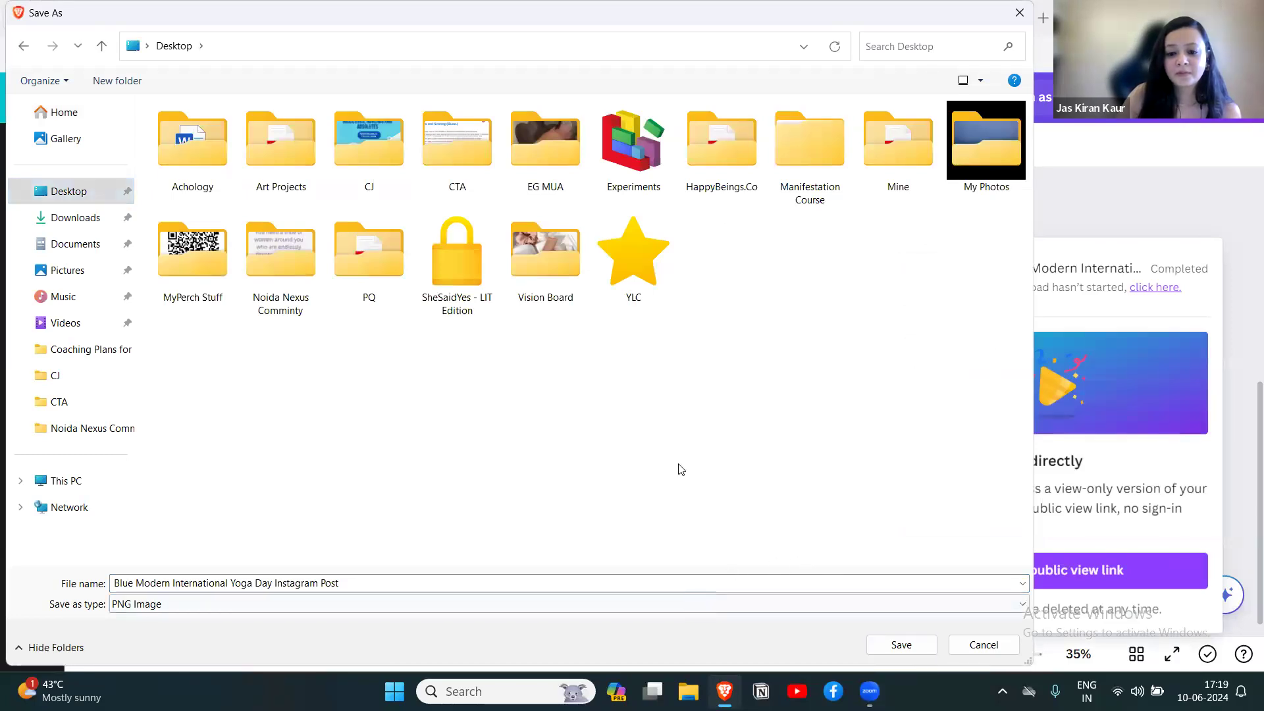
left_click(901, 644)
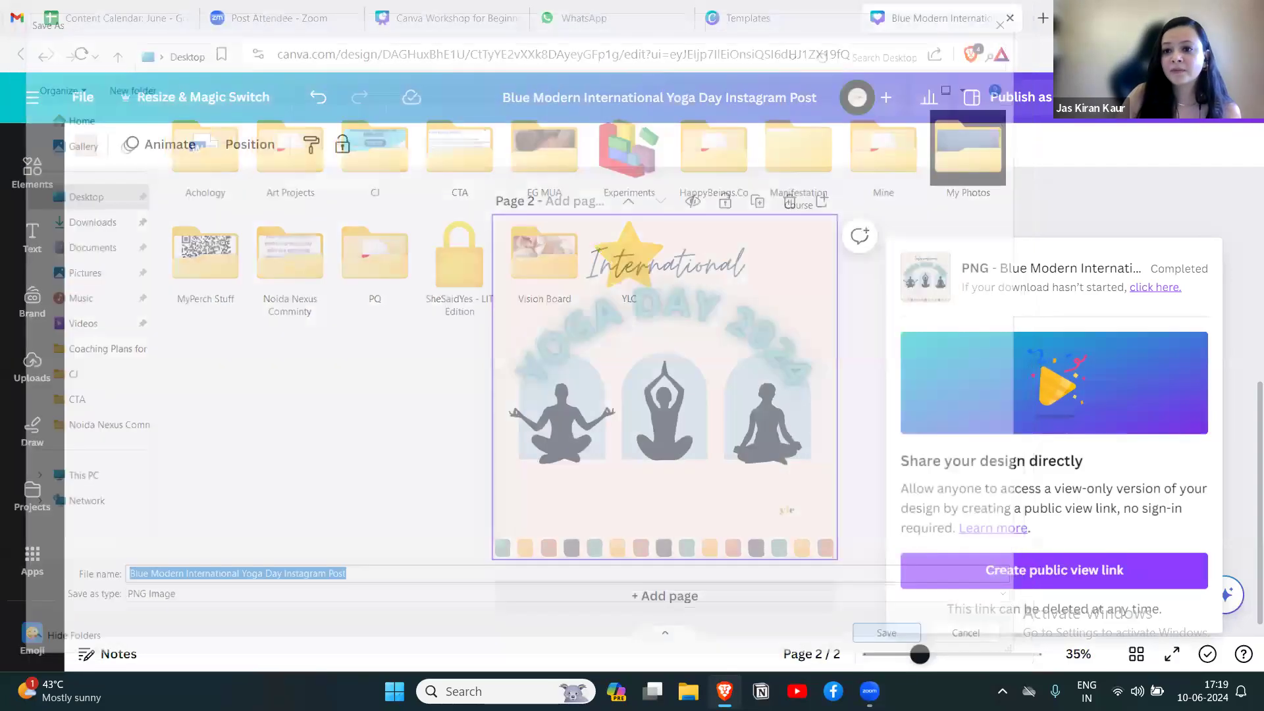
Open the downloaded yoga post image from the Windows desktop and inspect it in a maximized window.
key("super+d")
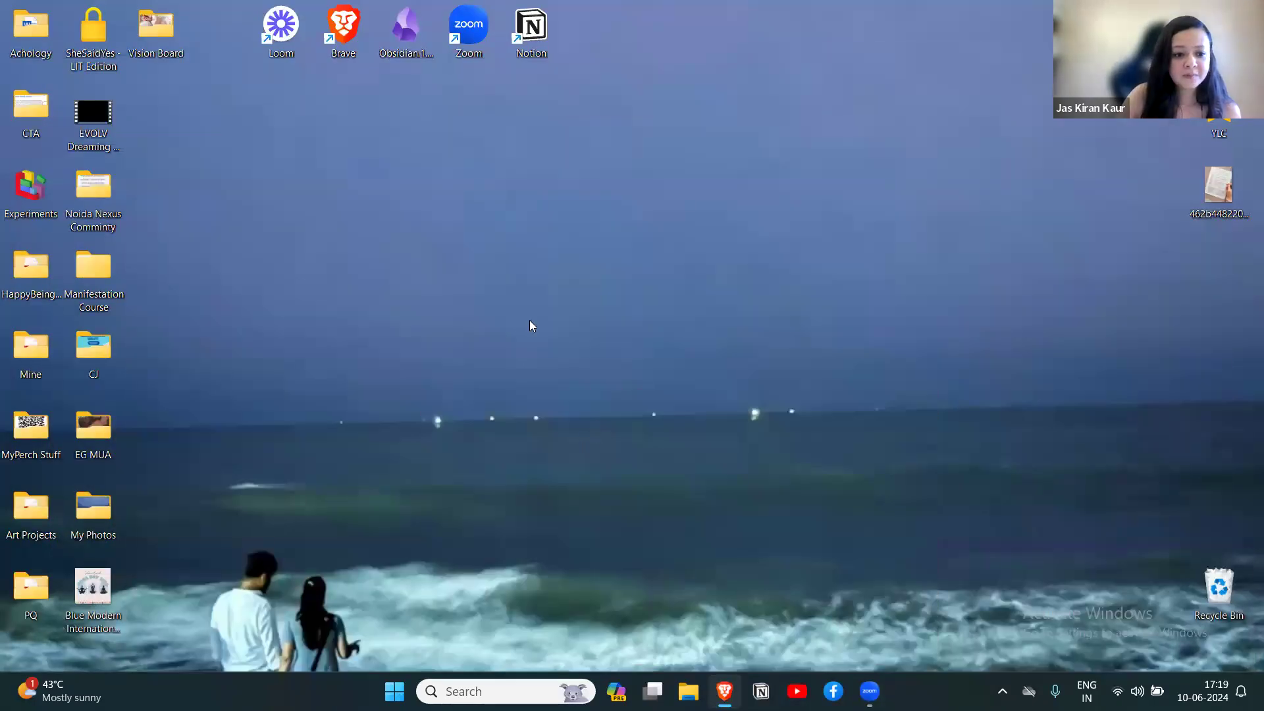
double_click(85, 585)
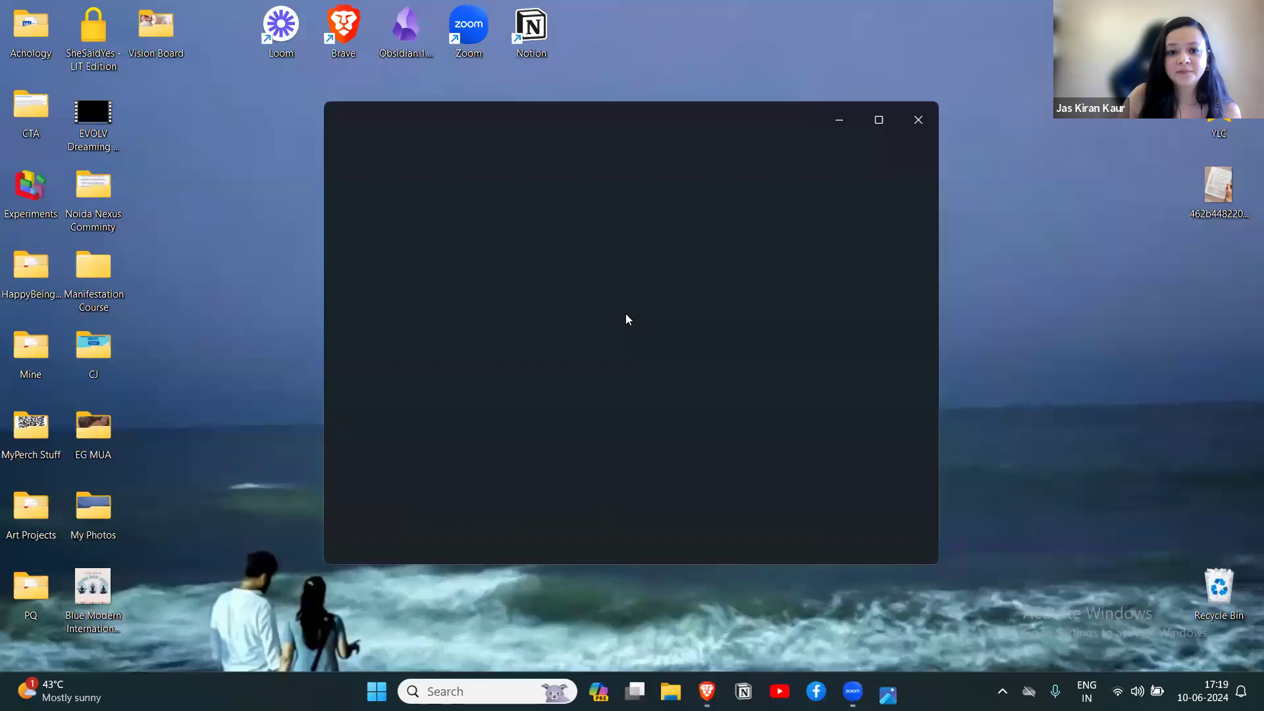
left_click(879, 119)
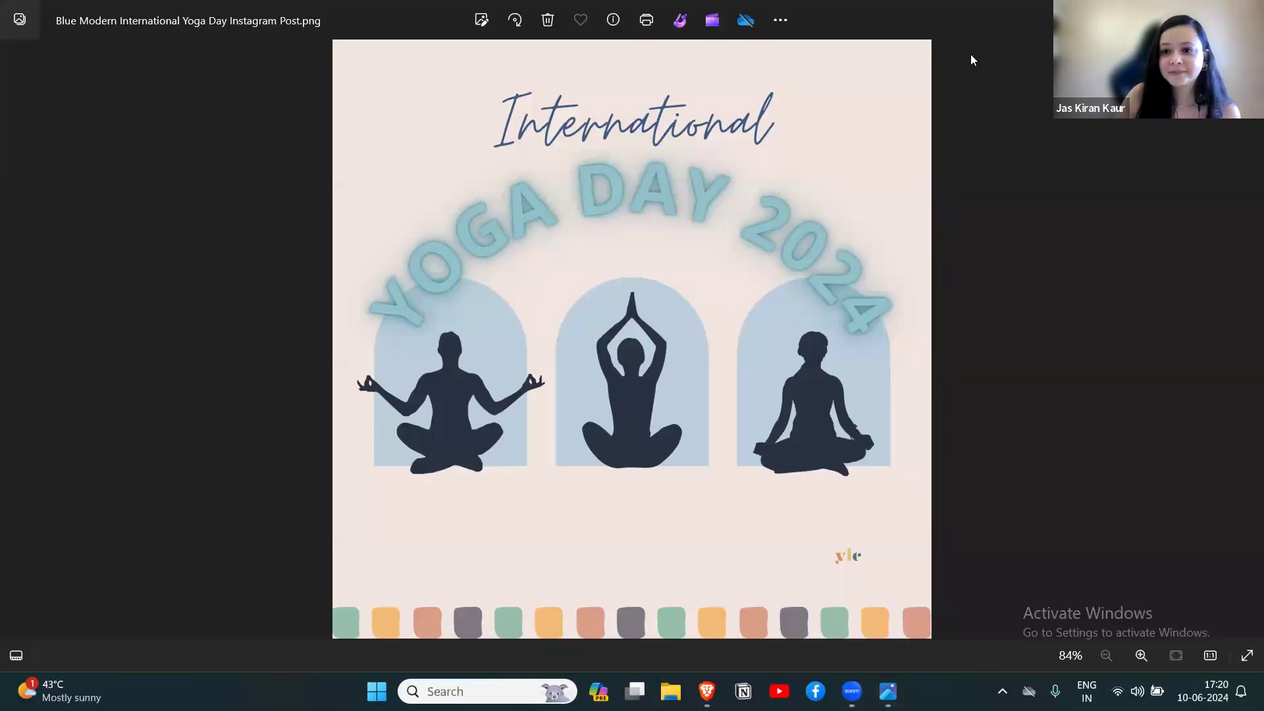
key("super+Down")
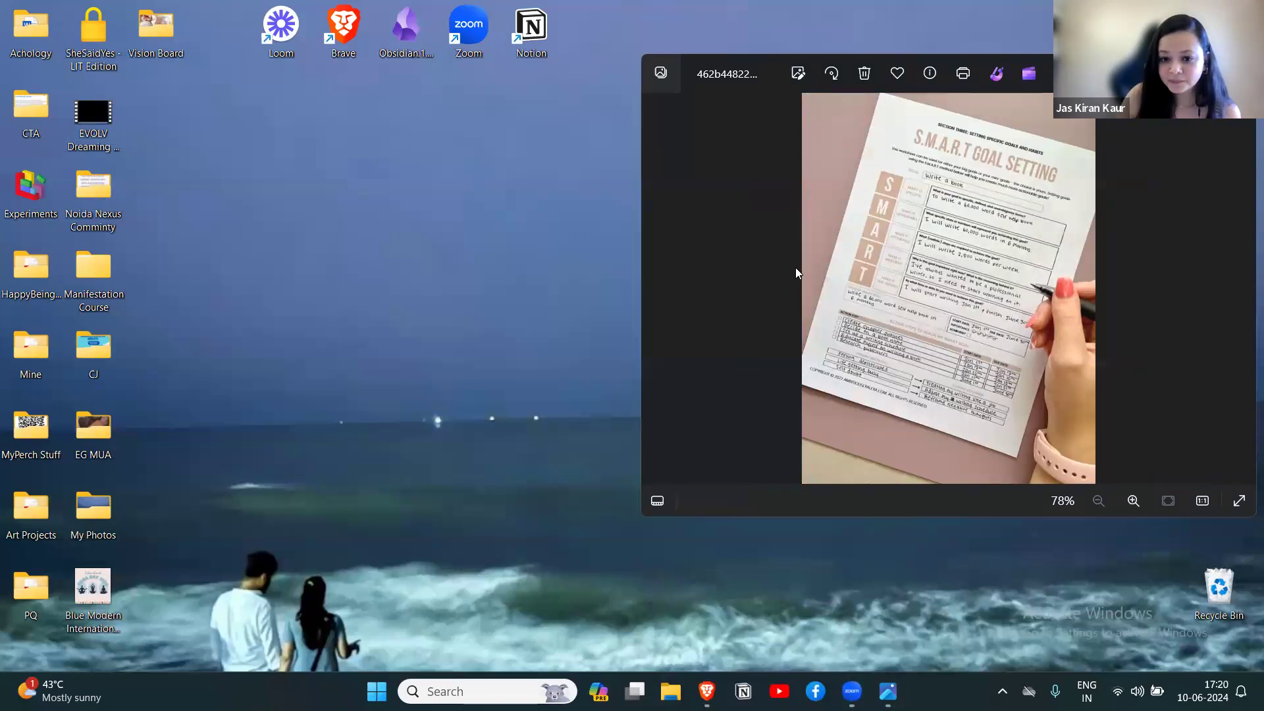
Switch back to Canva in the browser and shrink the left meditating figure on page 2 to about 309 × 234.
left_click(707, 691)
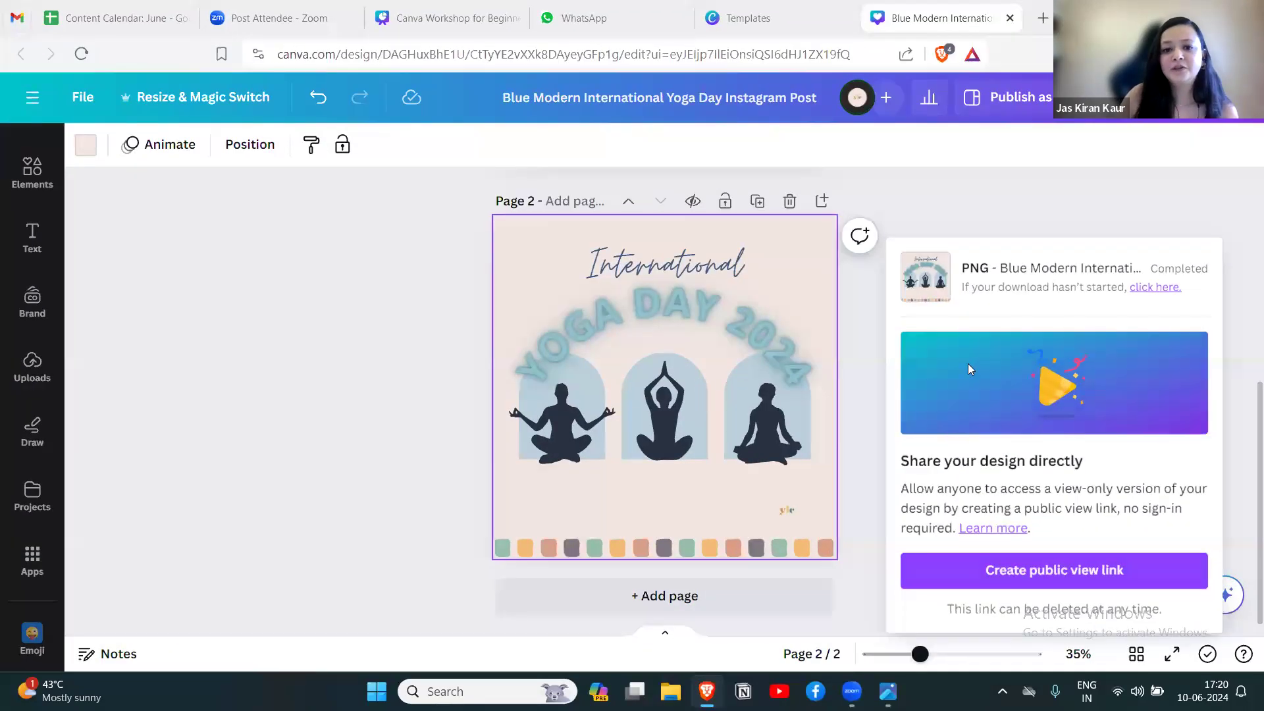
left_click(866, 376)
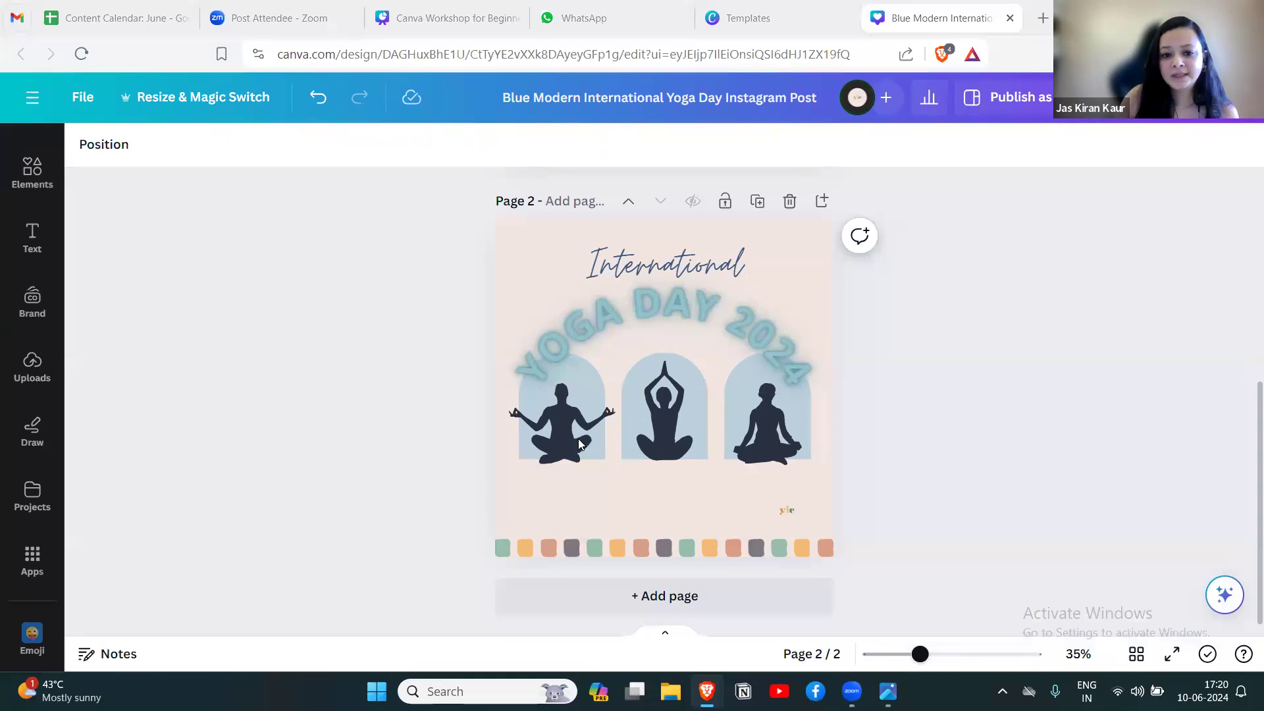
left_click(558, 425)
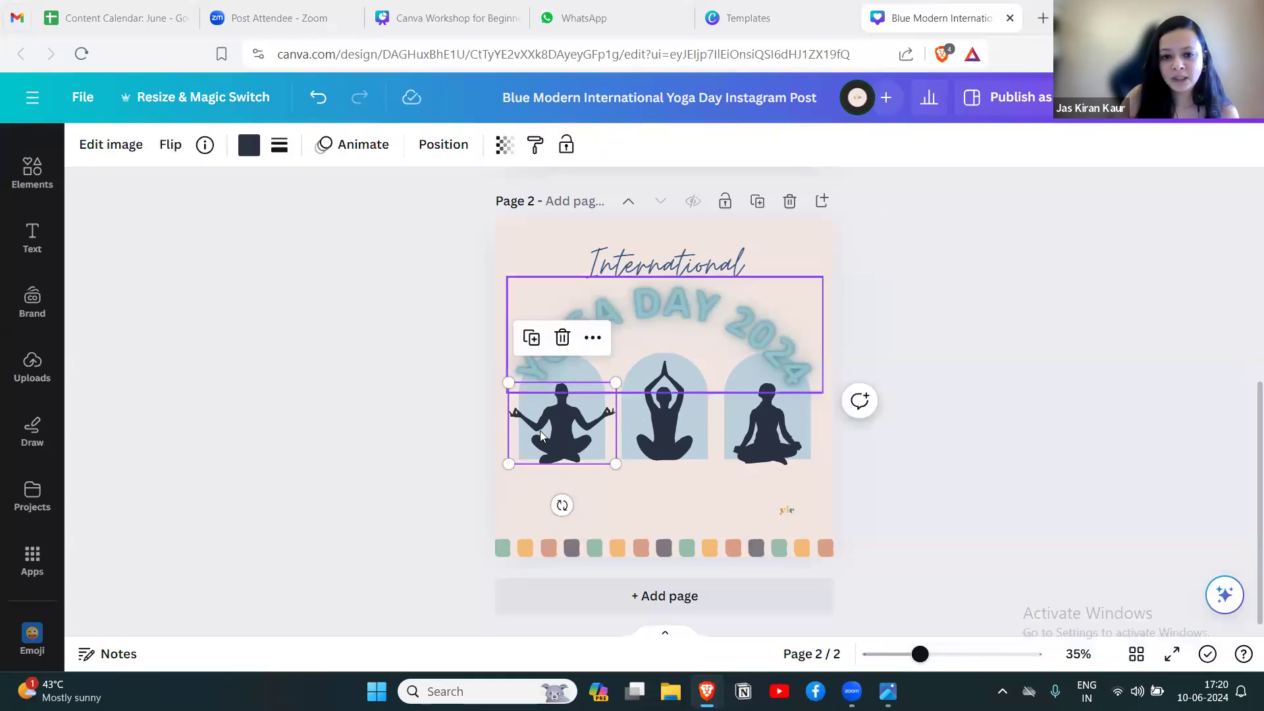
left_click_drag(510, 464, 546, 447)
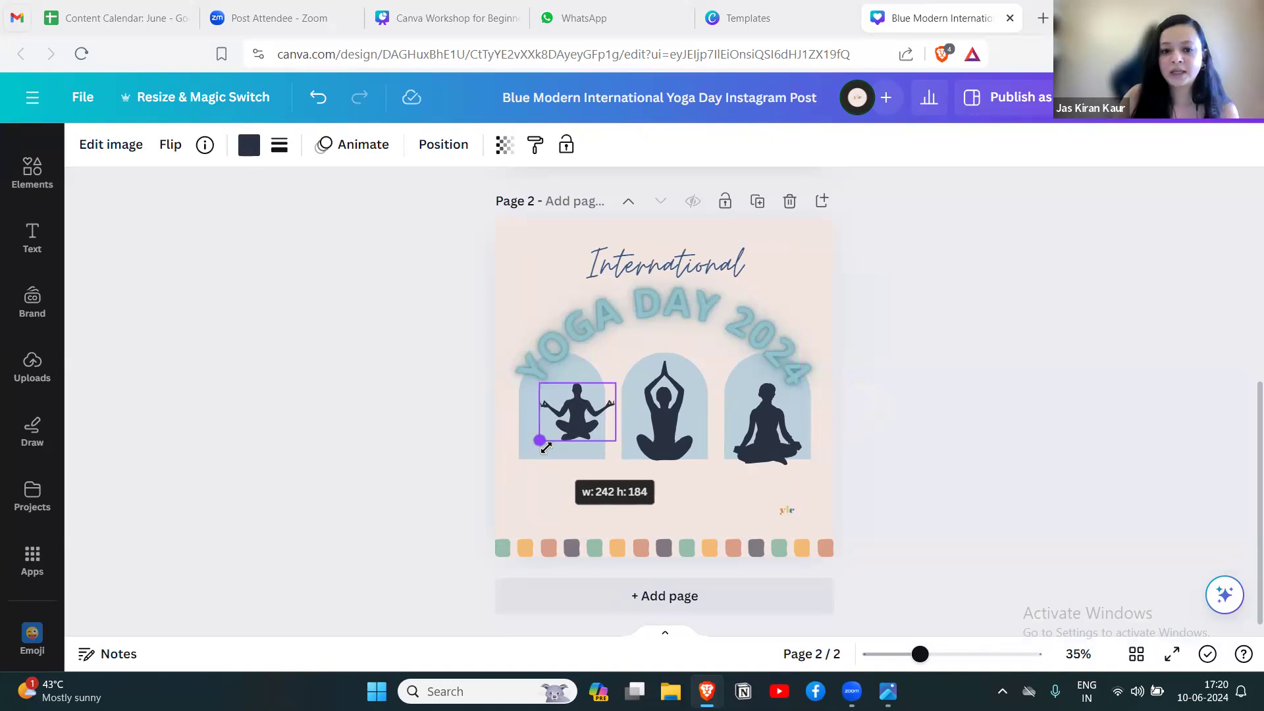
left_click_drag(545, 447, 546, 447)
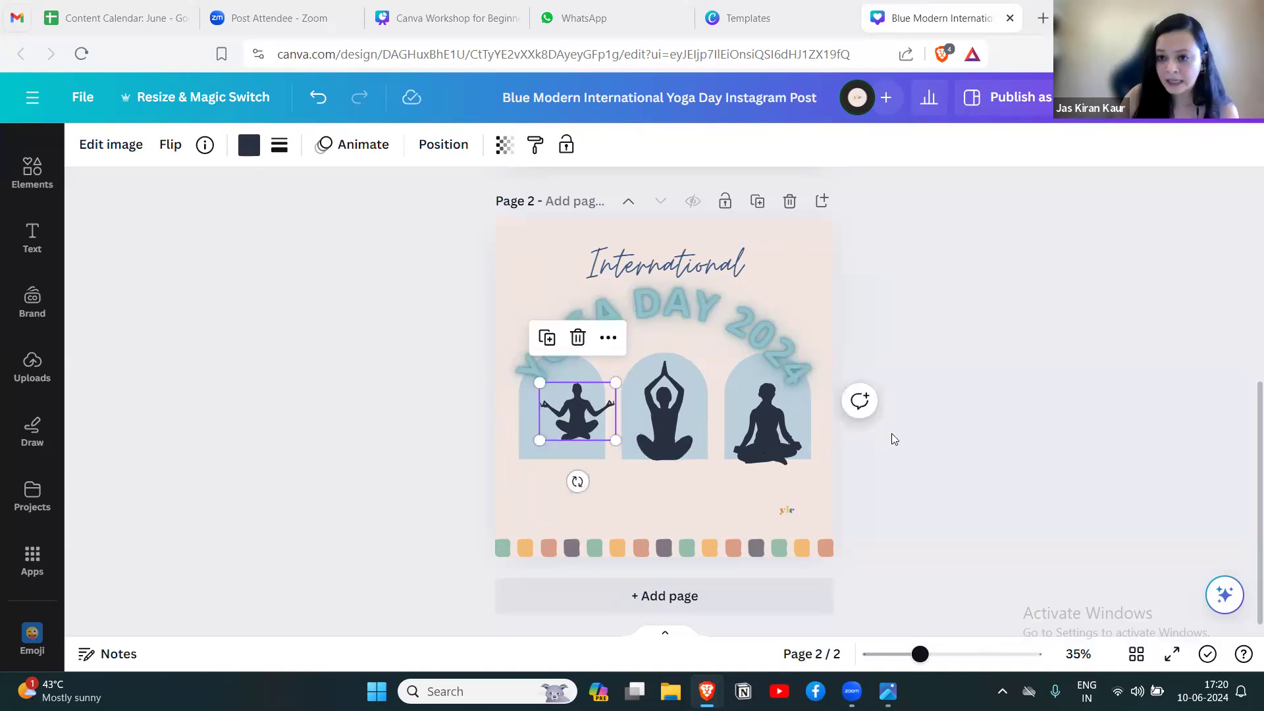
left_click_drag(540, 439, 520, 450)
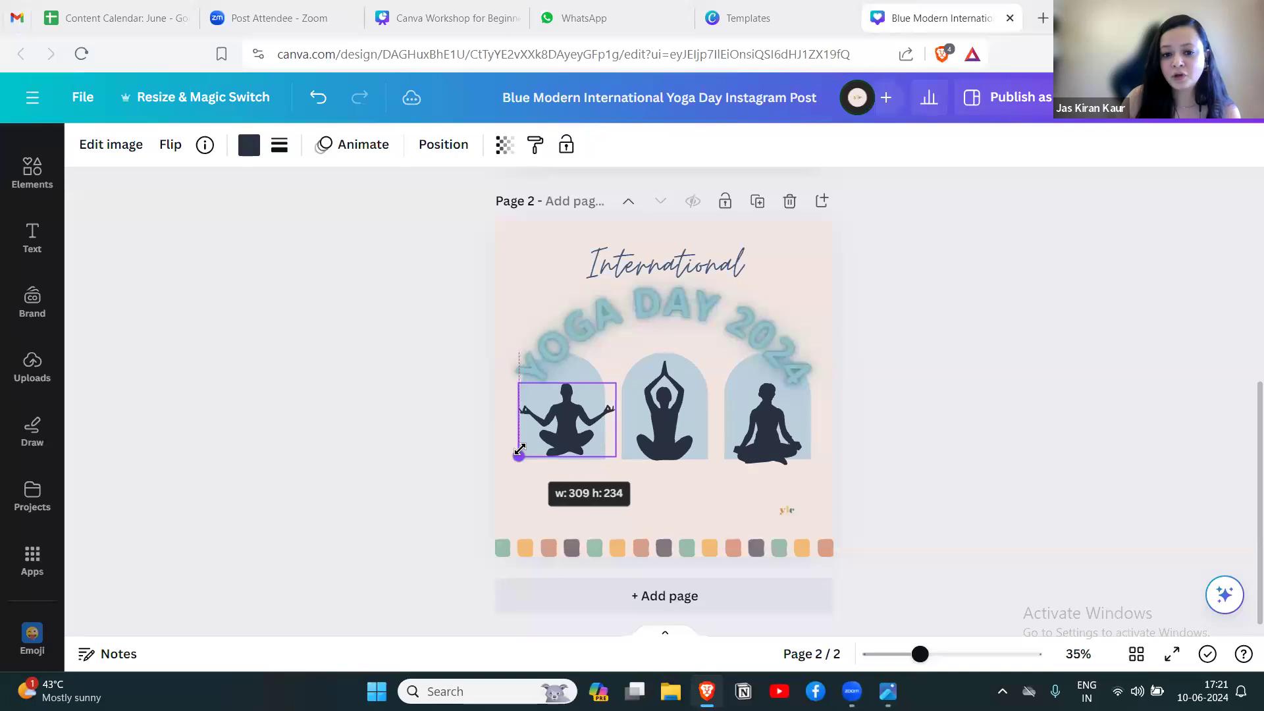
Shrink the middle and right yoga figures slightly so both sit inside their blue arches.
left_click(661, 437)
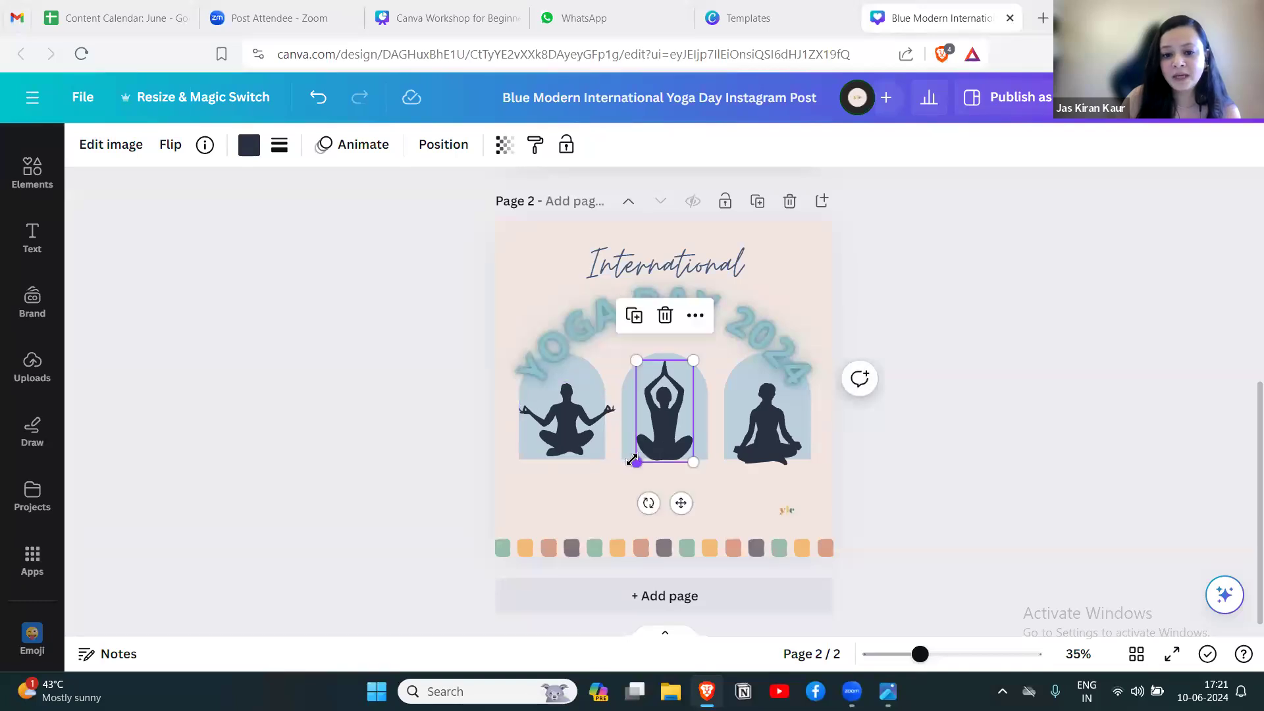
left_click_drag(636, 460, 640, 456)
left_click(760, 444)
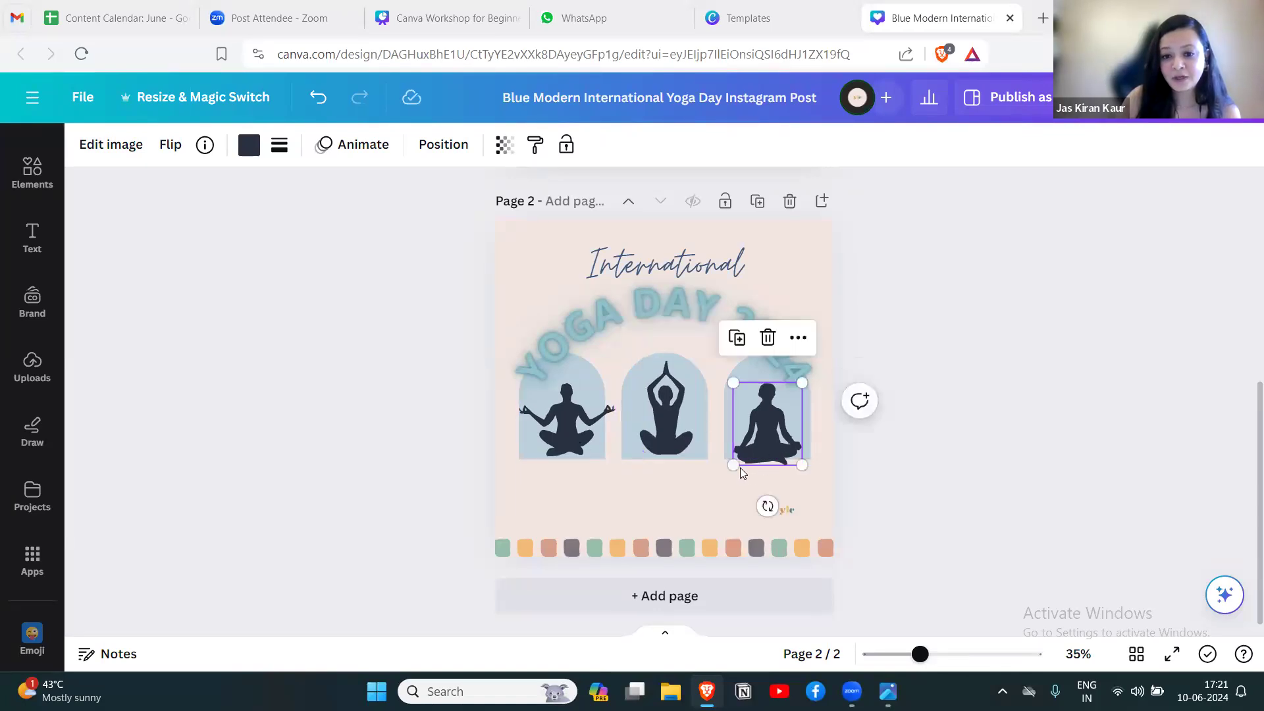
mouse_move(734, 462)
left_mouse_down()
mouse_move(694, 491)
mouse_move(744, 444)
left_mouse_up()
left_click(884, 425)
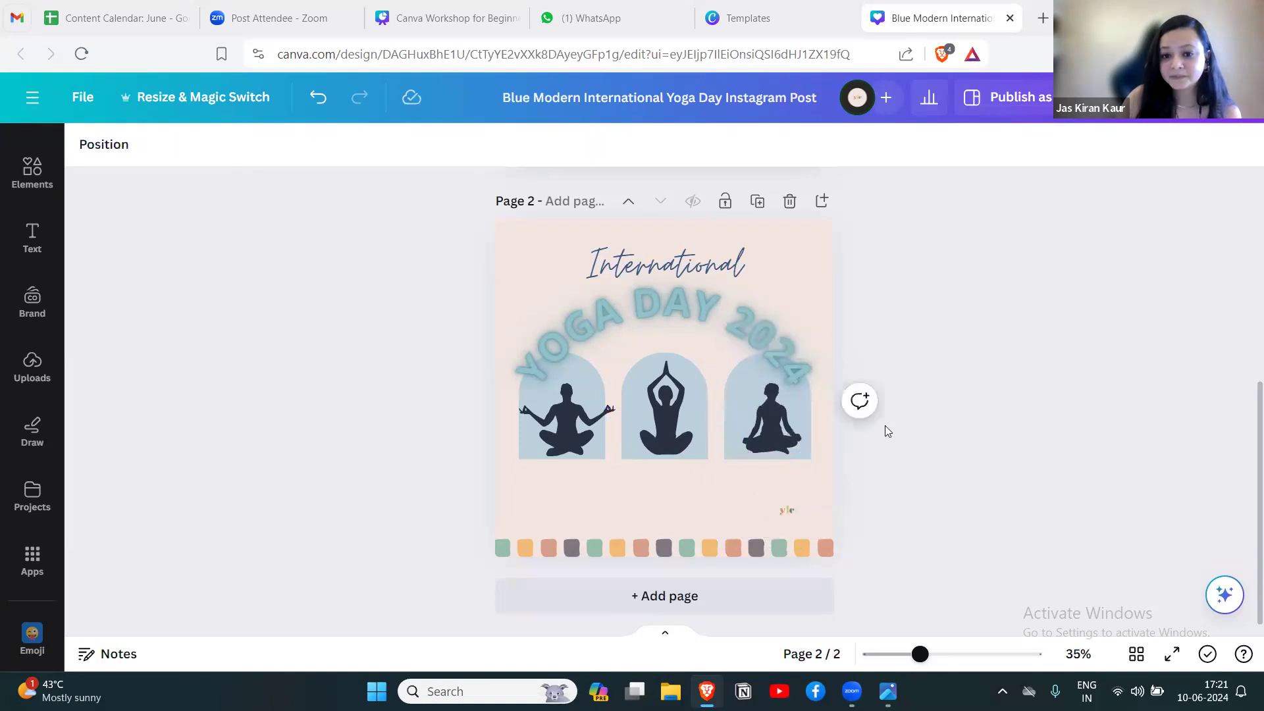
Shrink the left meditating figure further so its outstretched arms fit within the width of its arch.
left_click(587, 414)
left_click_drag(615, 454, 572, 433)
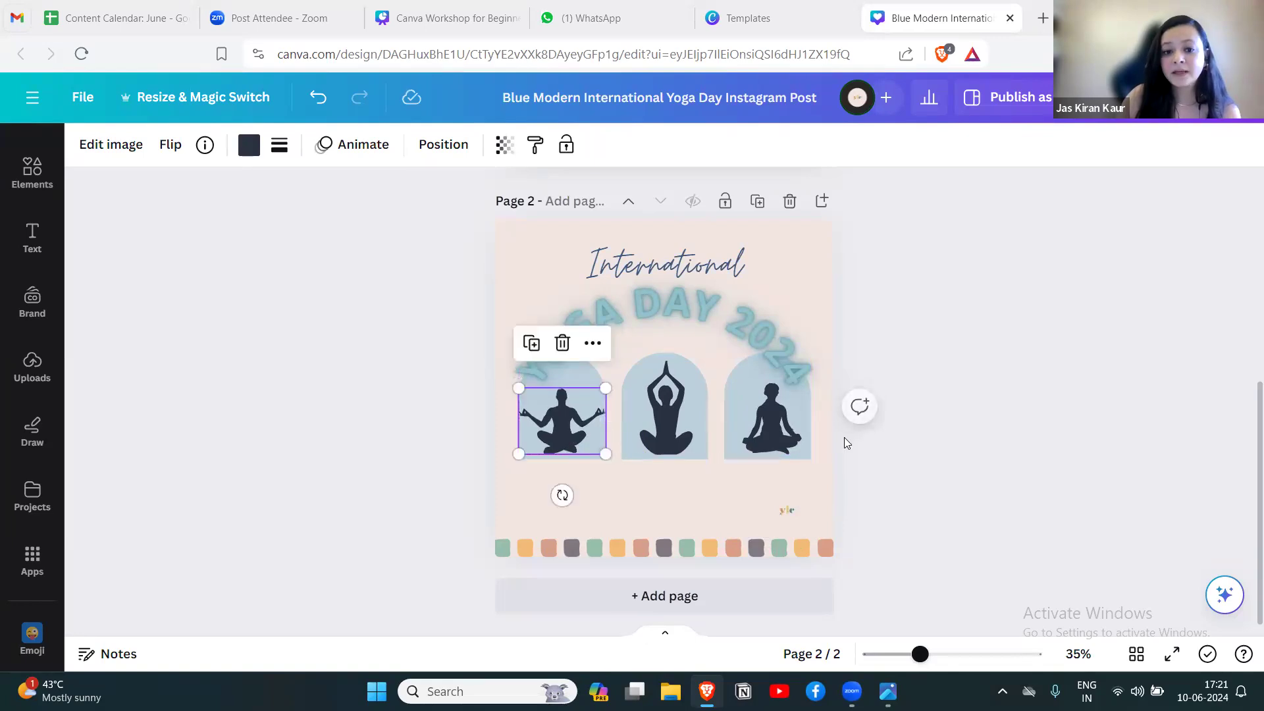
left_click(914, 456)
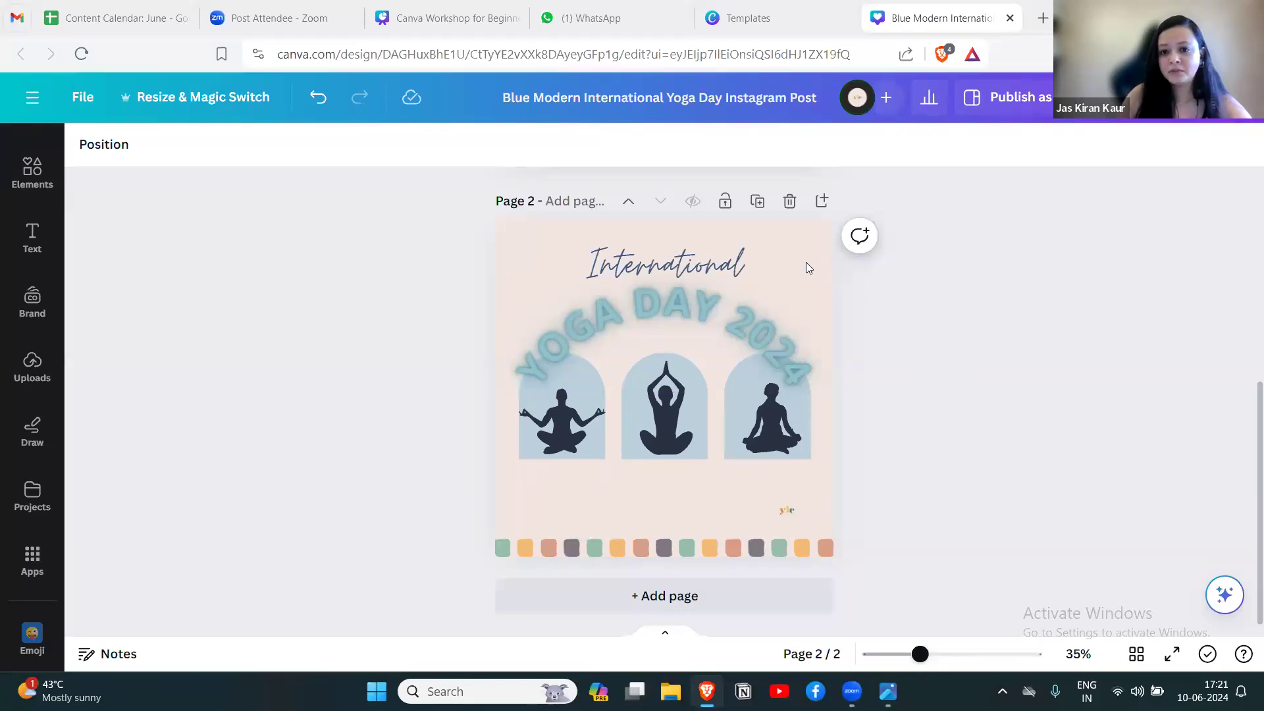
Examine the resize options for the design, including the social media formats, without applying any.
left_click(184, 97)
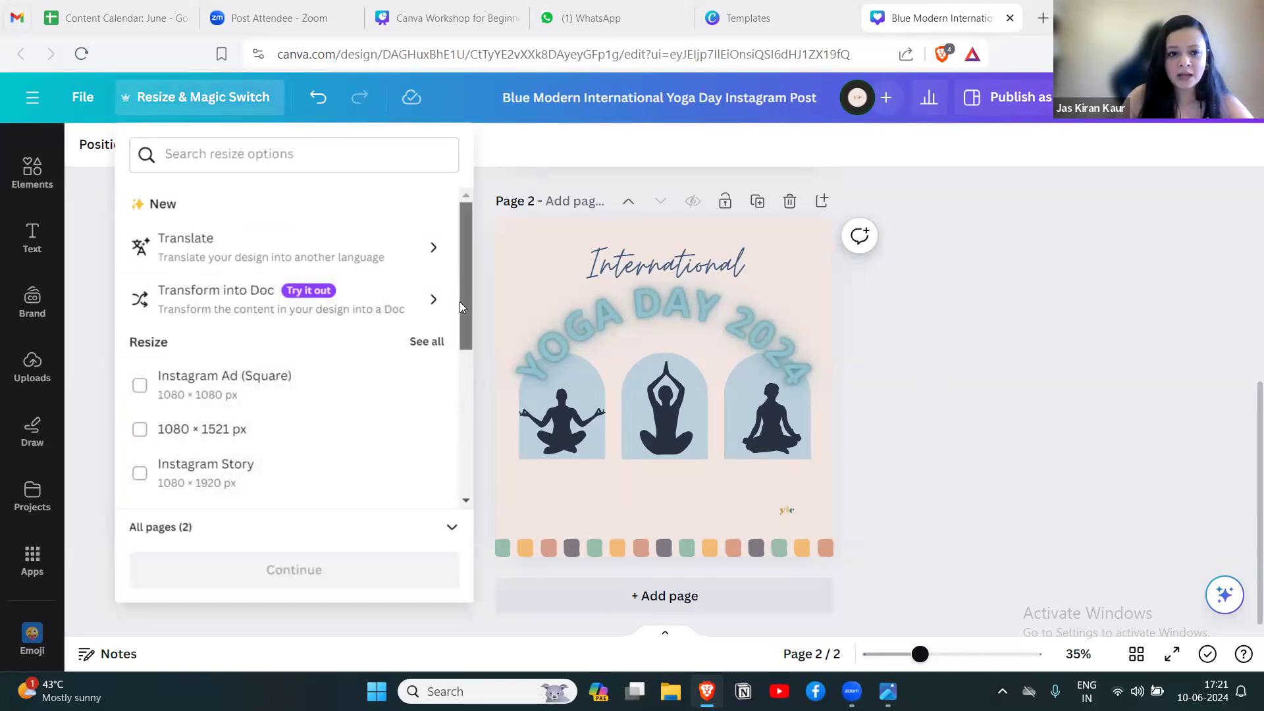
scroll(459, 301, "down", 5)
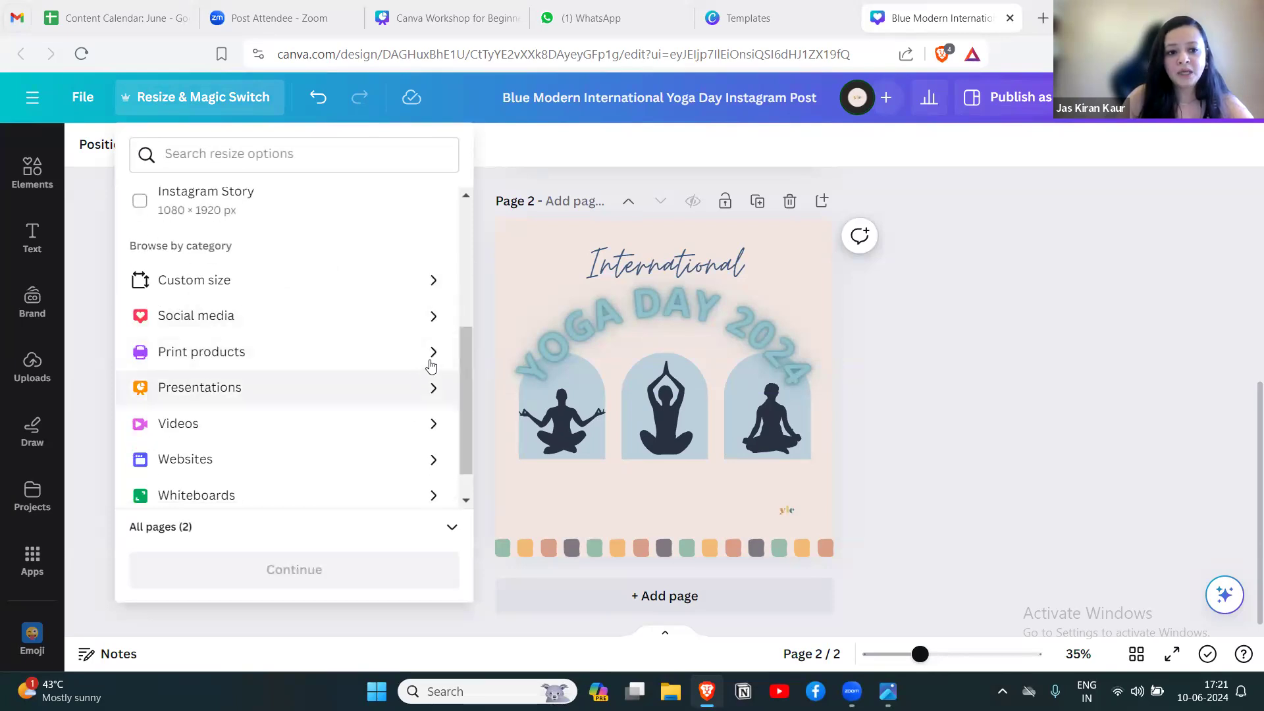
left_click(429, 316)
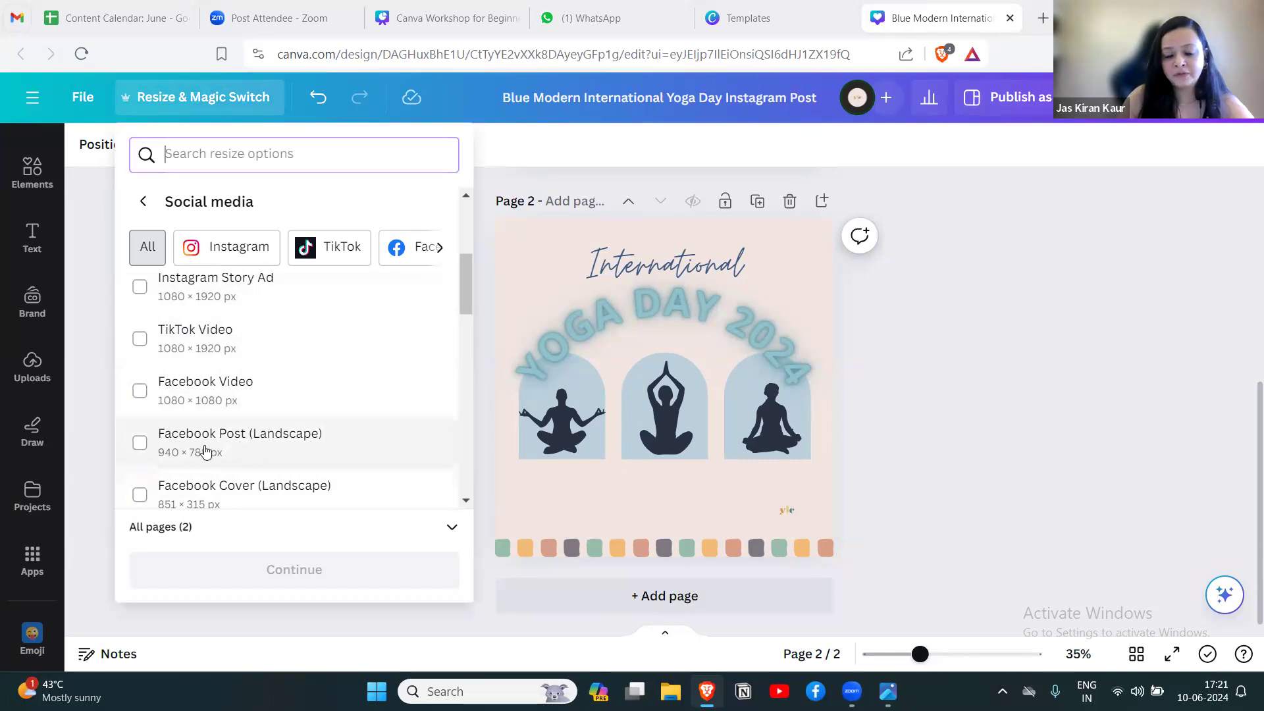
left_click(93, 222)
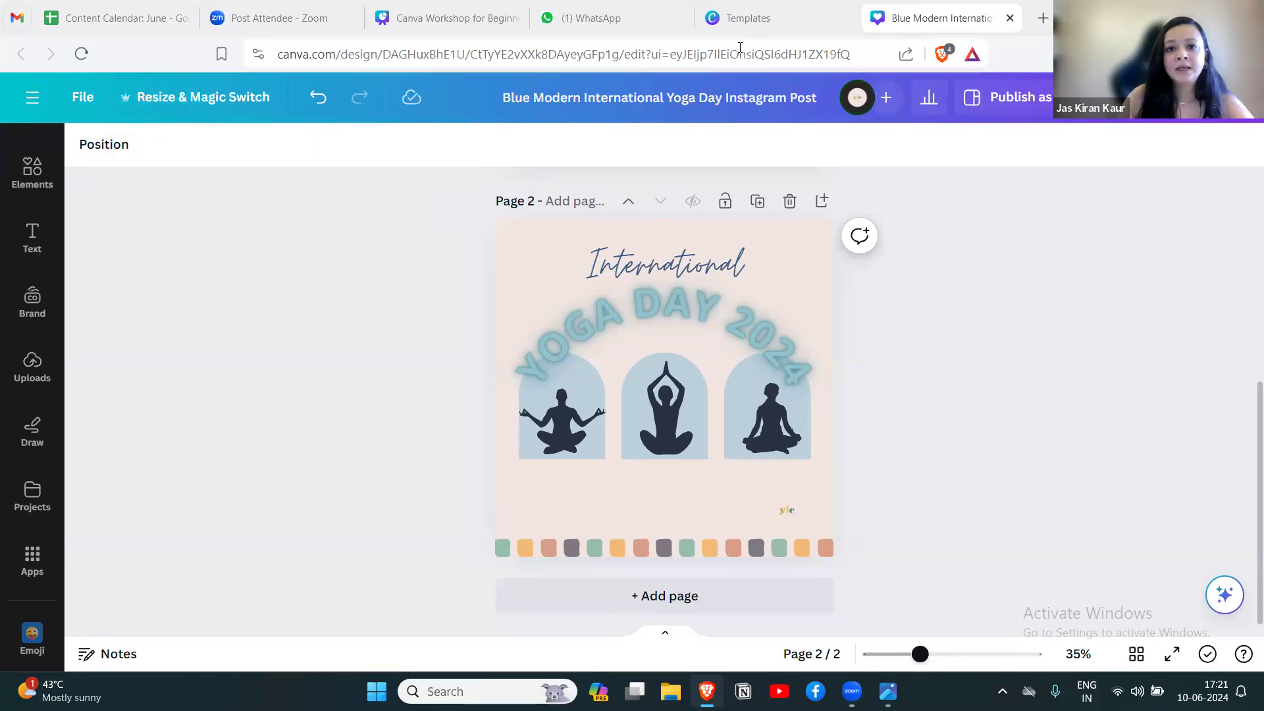
Close the template preview, go to the Canva home page and open the custom-size setup for a new design.
left_click(748, 18)
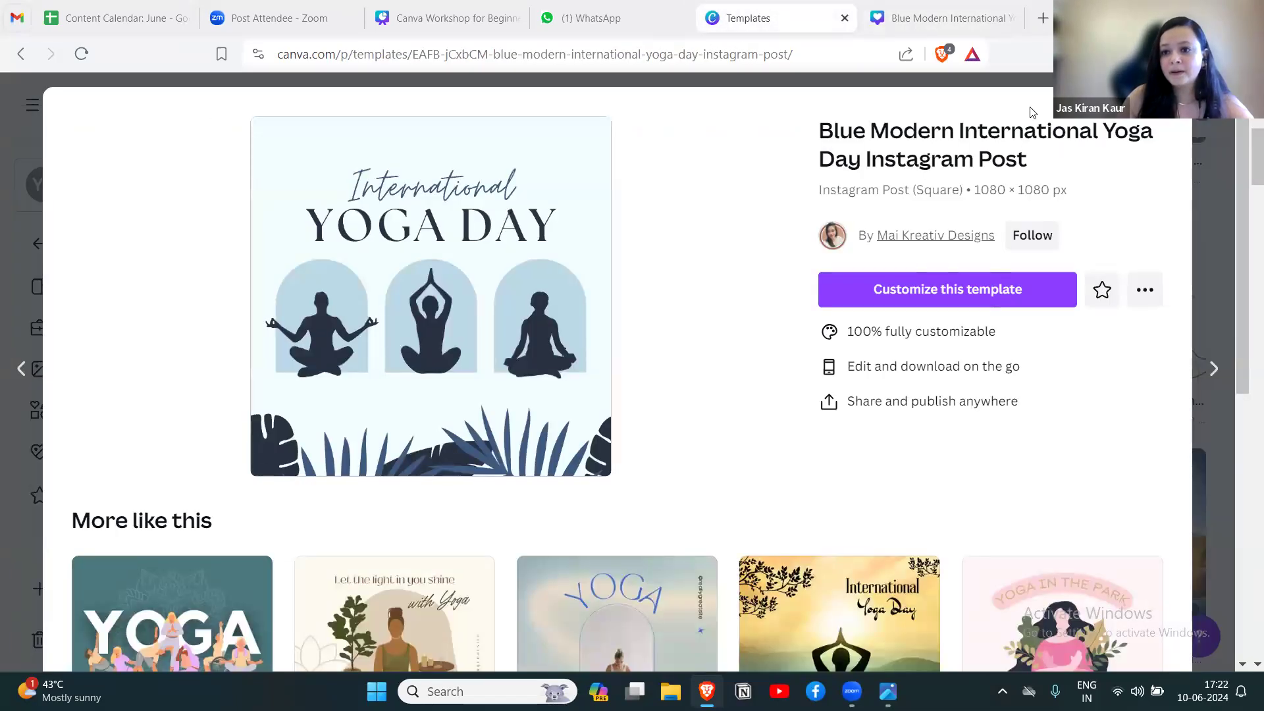
left_click(1170, 108)
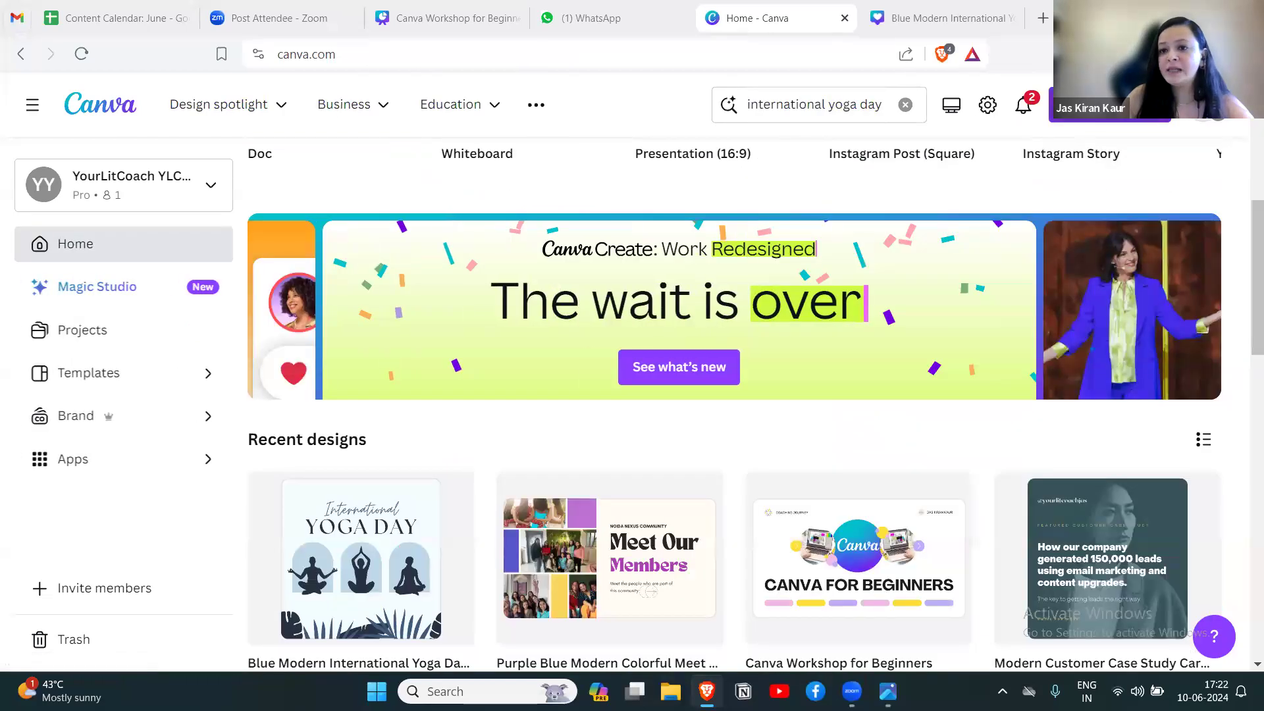
left_click(1108, 105)
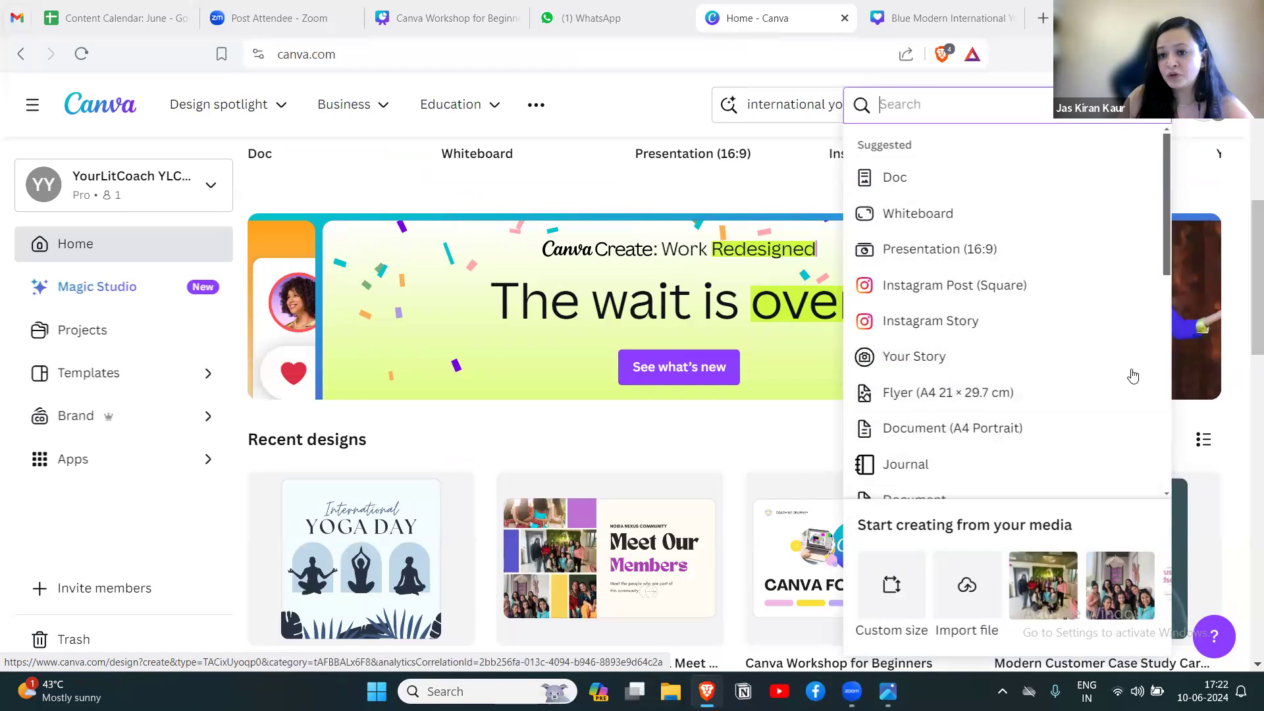
scroll(1143, 493, "down", 1)
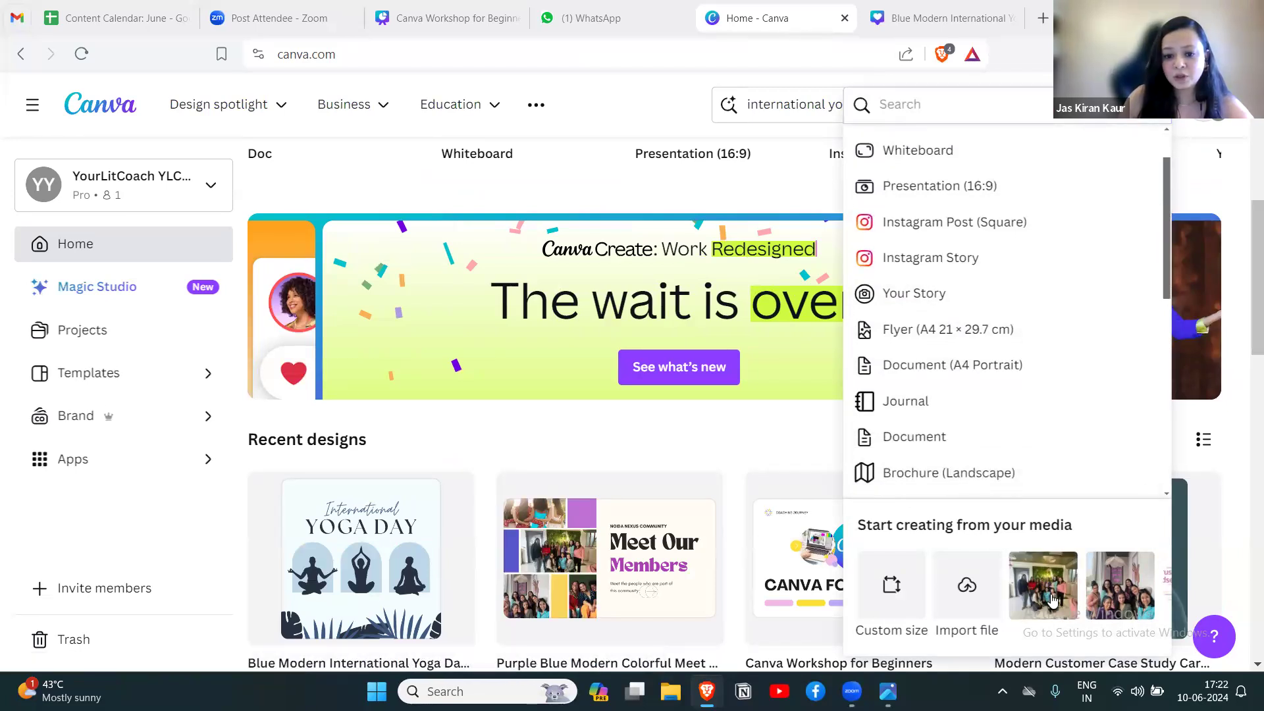
left_click(899, 594)
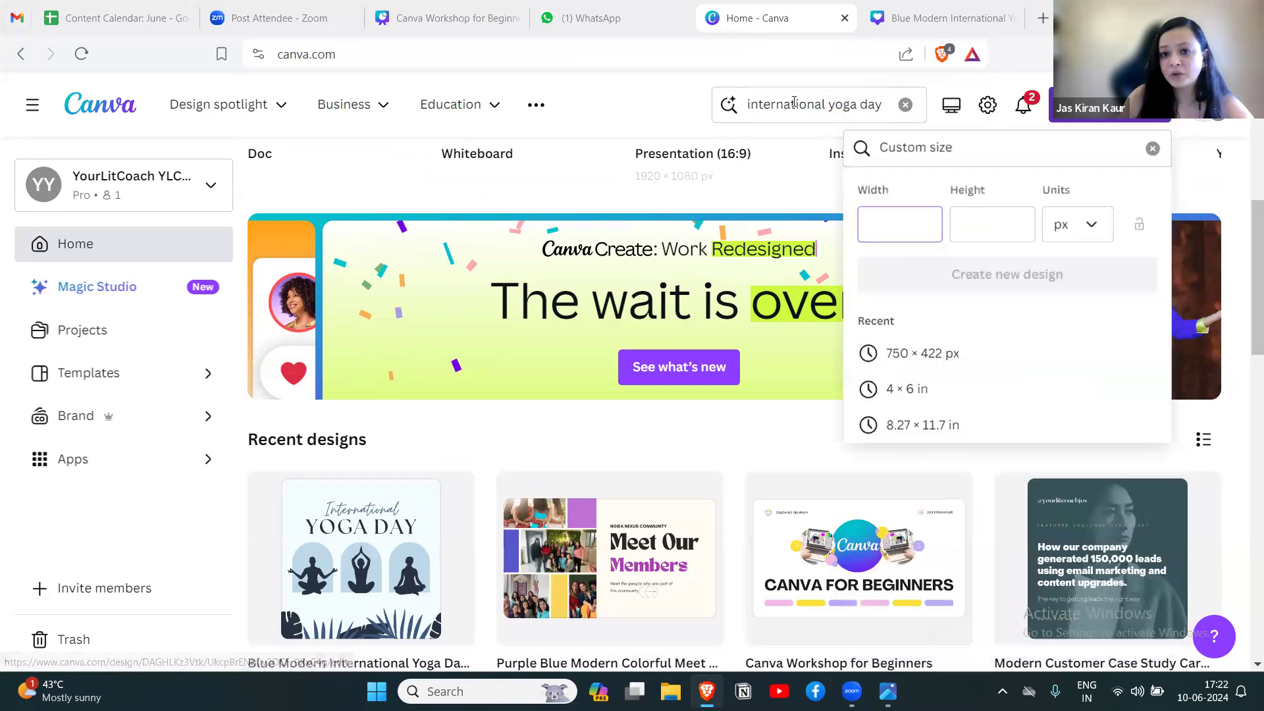
Create a custom-size design 200 px wide and 500 px high.
left_click(962, 225)
left_click(1069, 225)
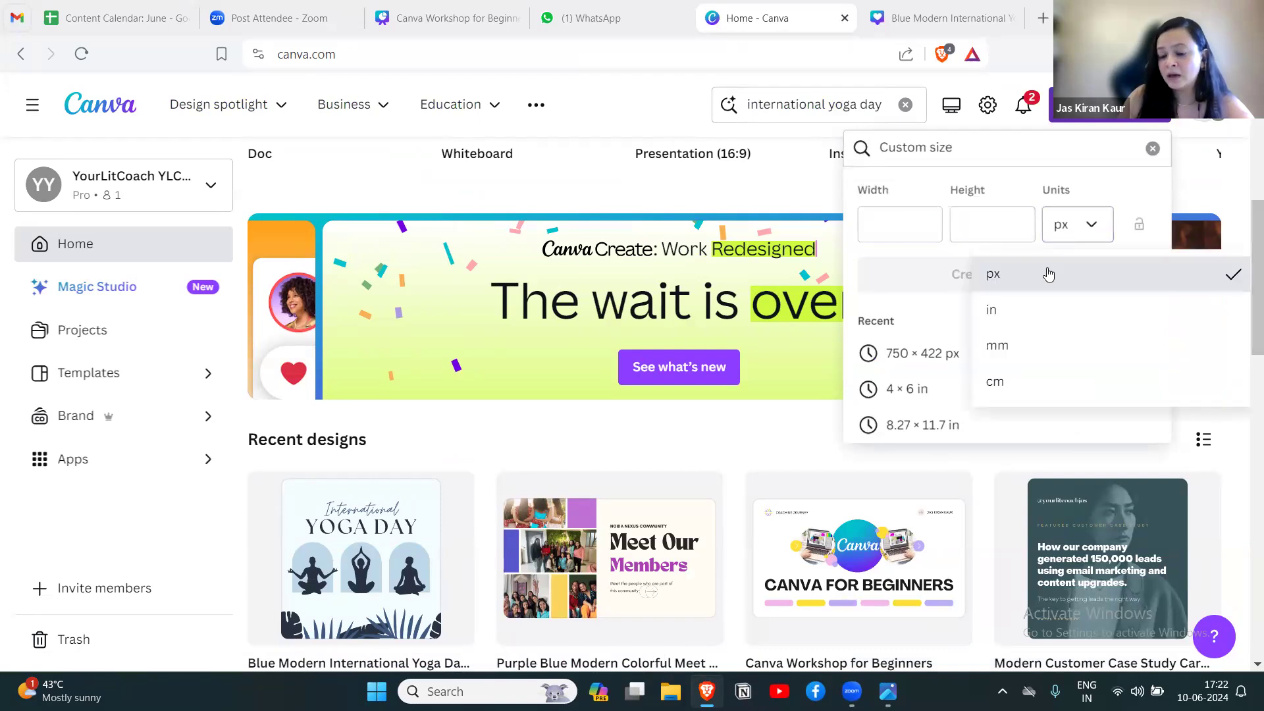
left_click(1066, 234)
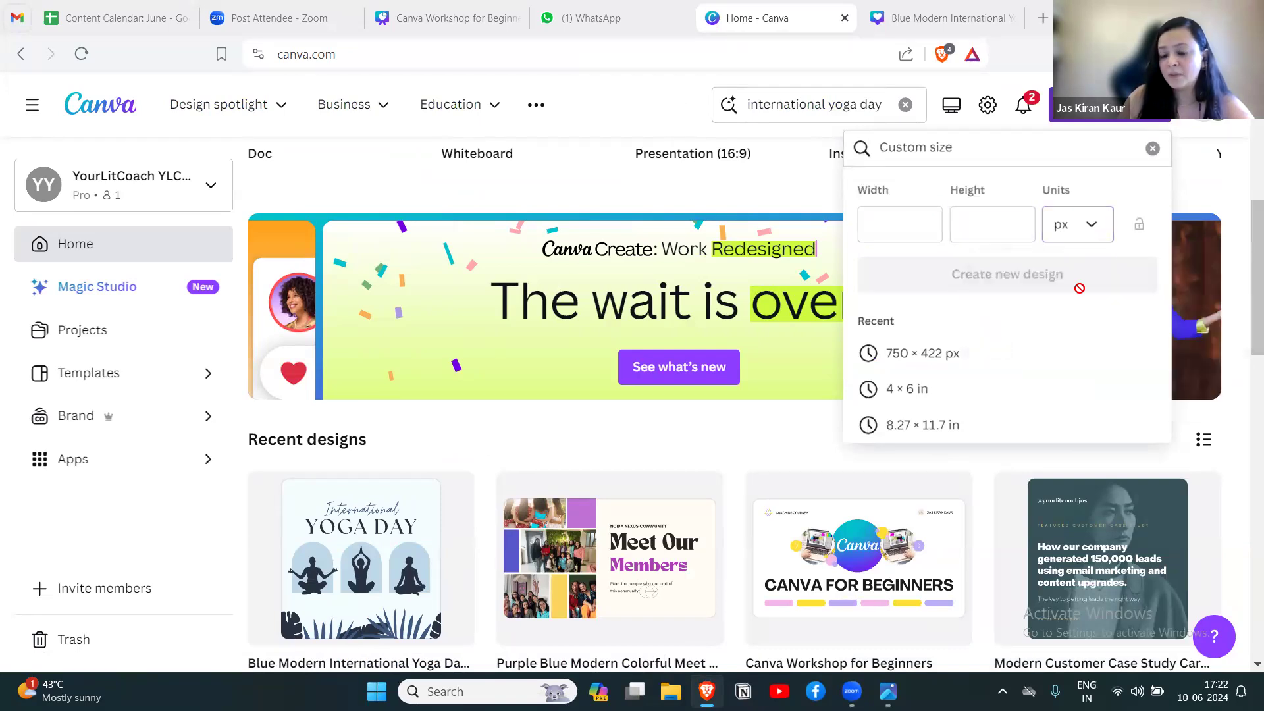
left_click(896, 225)
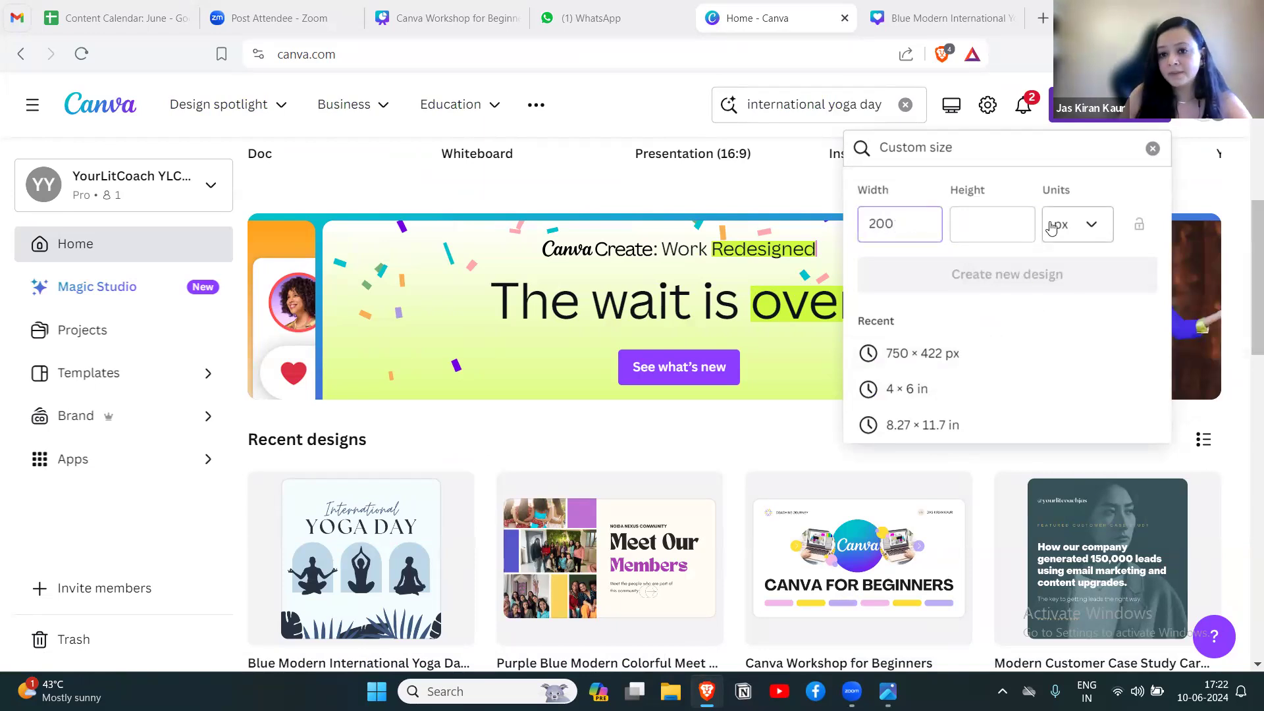
left_click(1011, 221)
type("500")
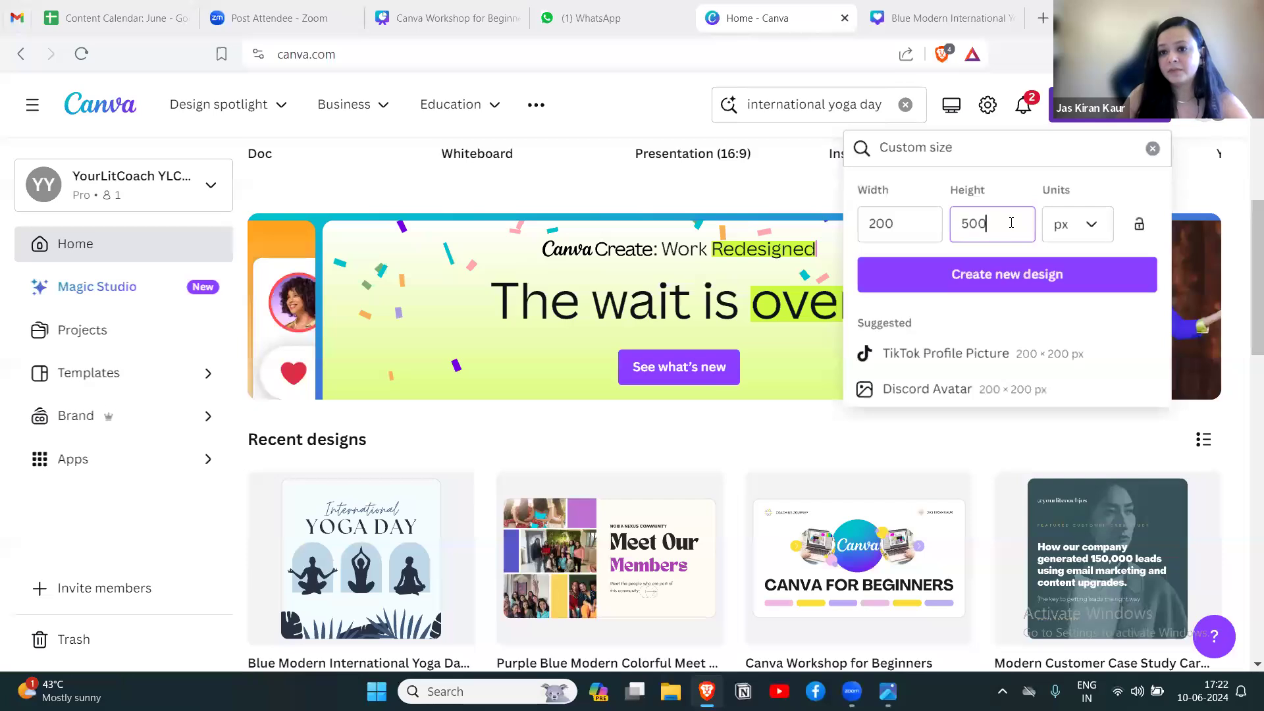
left_click(1007, 274)
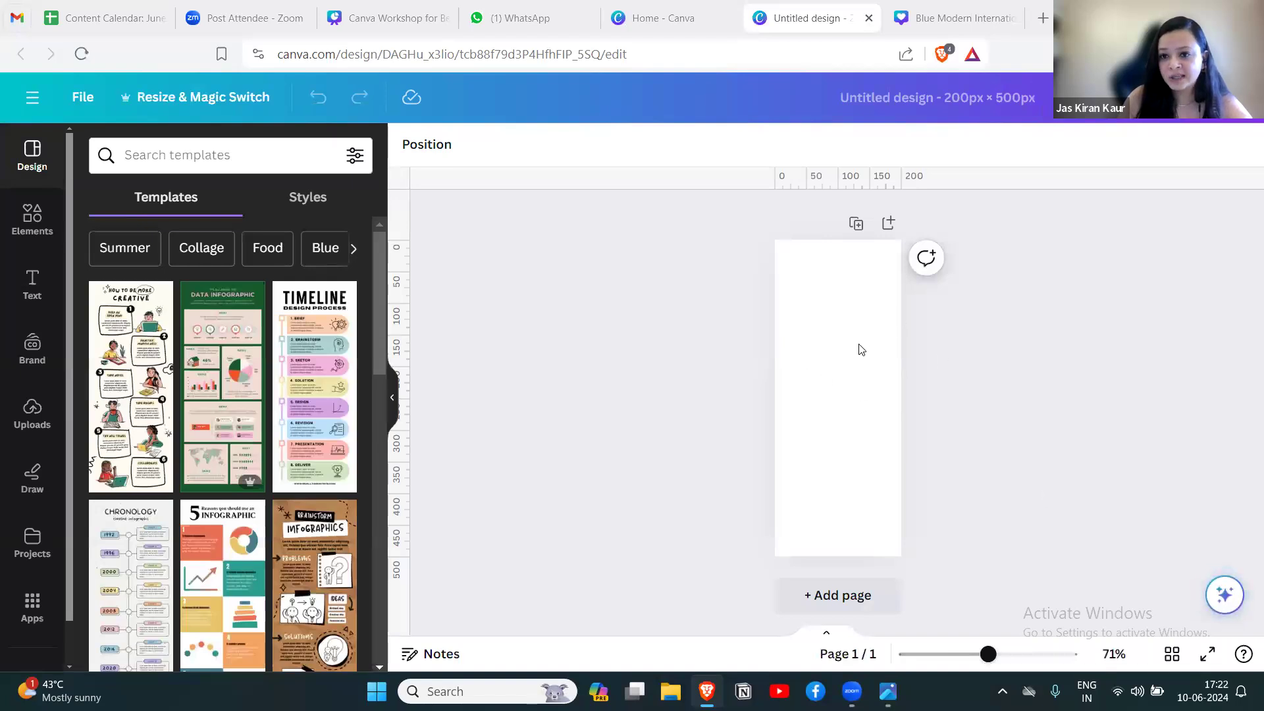
left_click(862, 349)
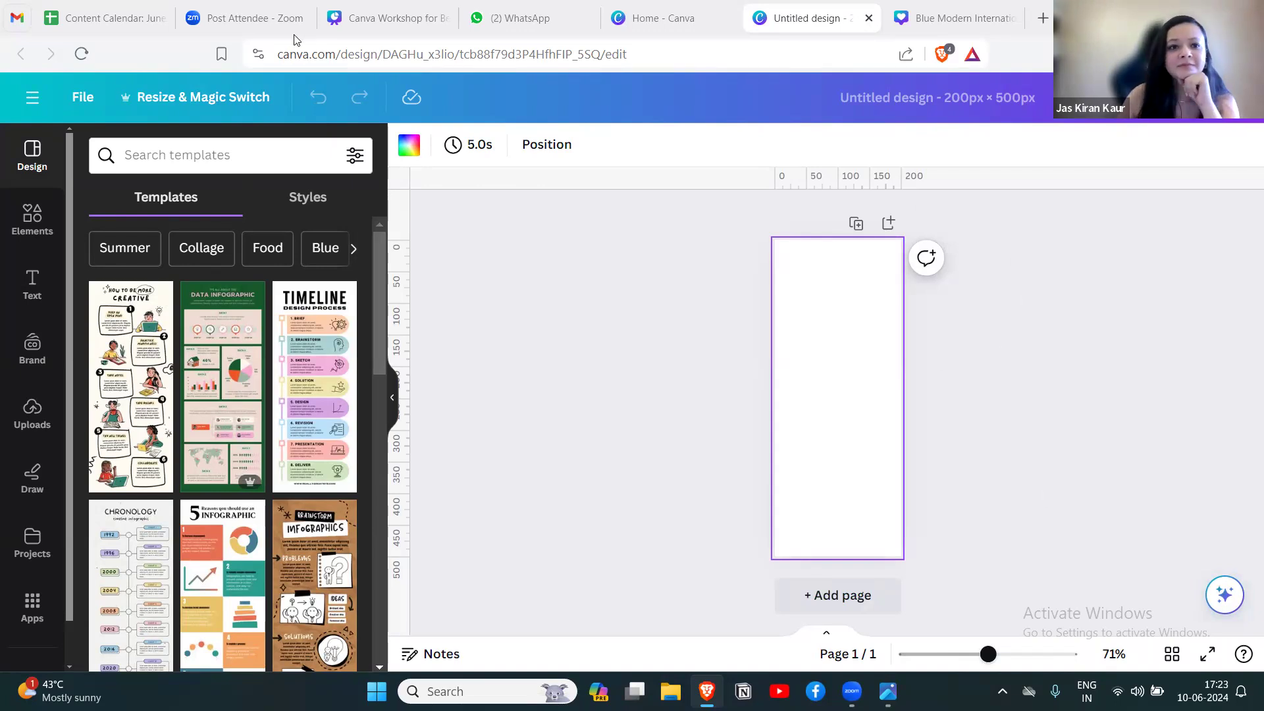
Switch to the Canva Workshop for Beginners presentation and view slide 4, Introduction to Canva.
left_click(382, 20)
left_click(479, 586)
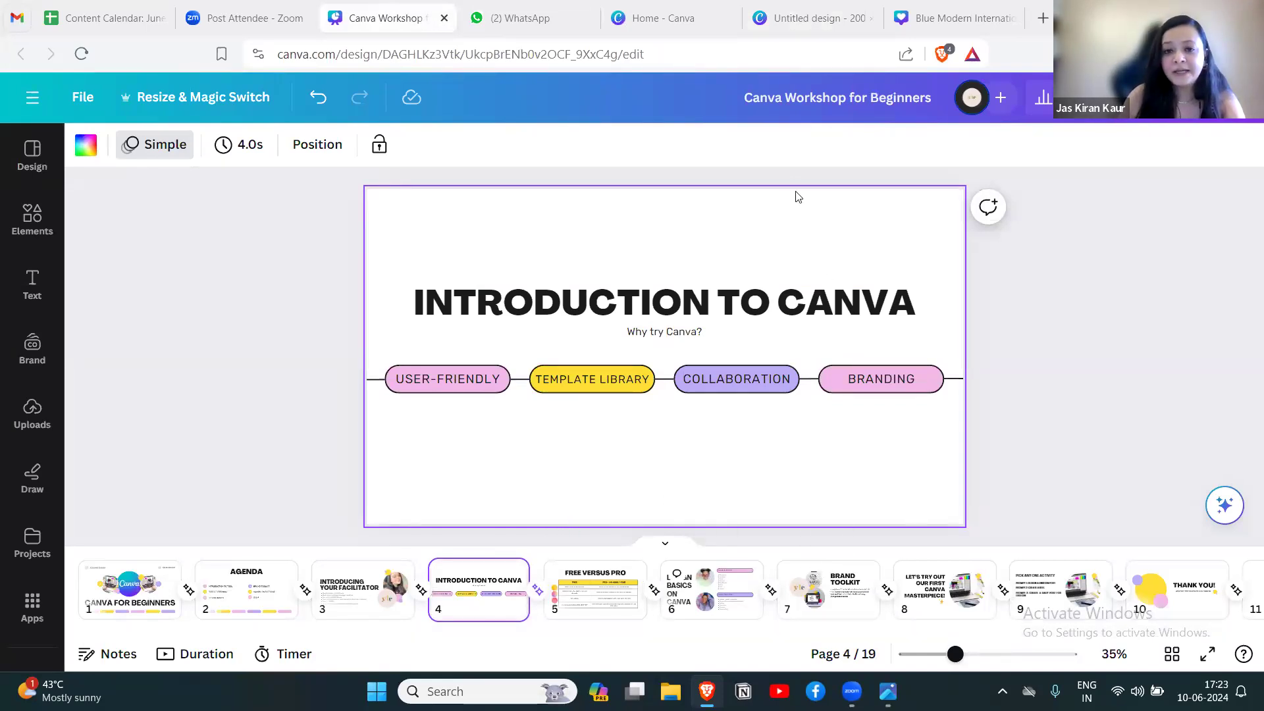
Return to the Canva home page and create a new blank Instagram Post (Square) design.
left_click(837, 20)
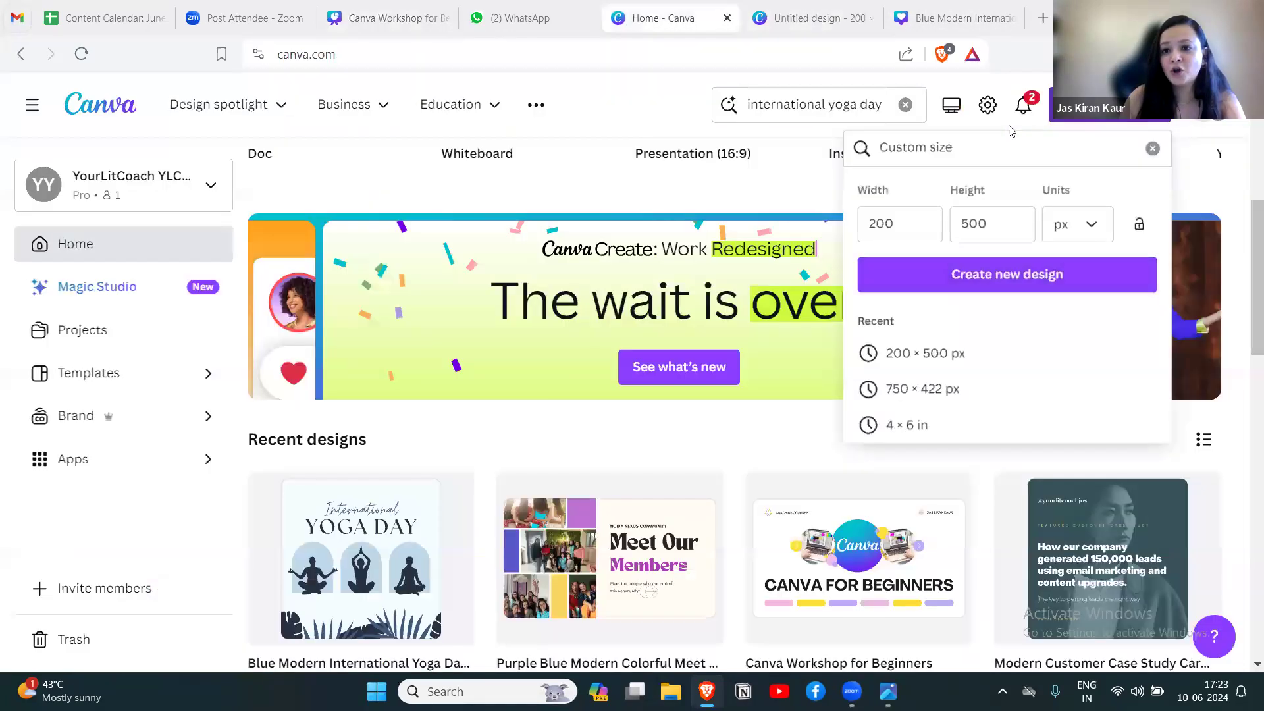
left_click(631, 99)
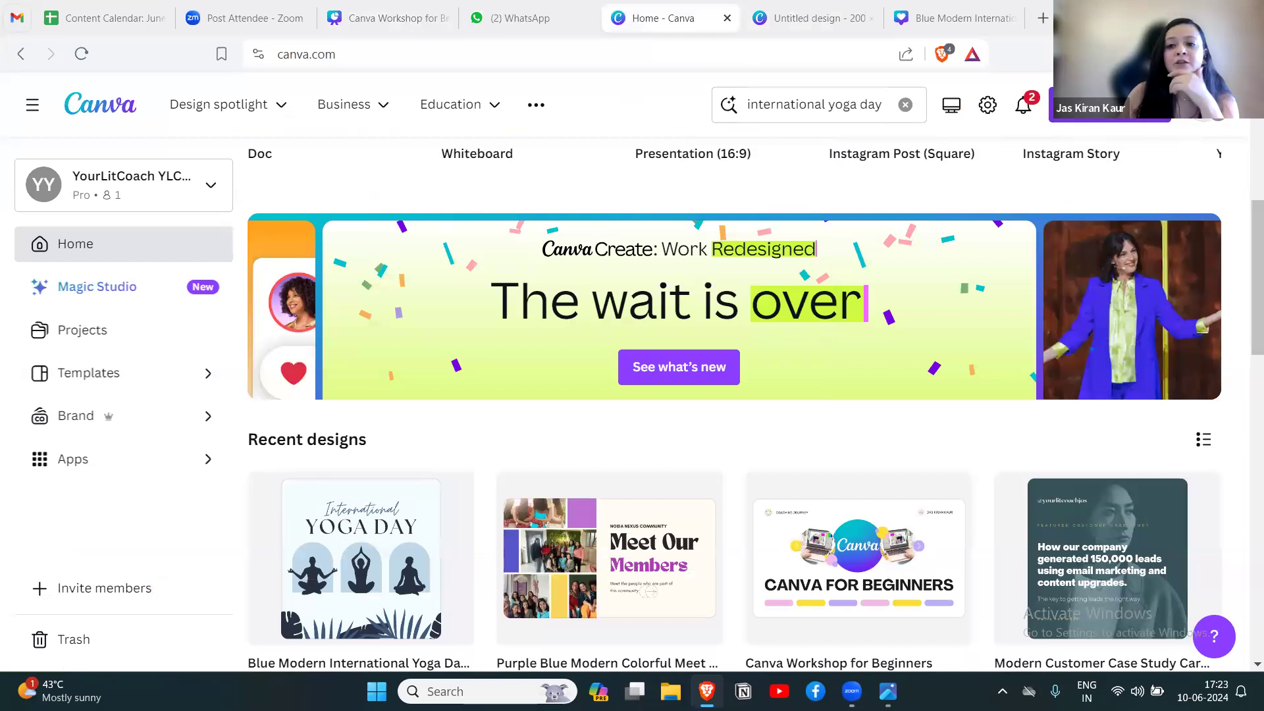
left_click(1119, 105)
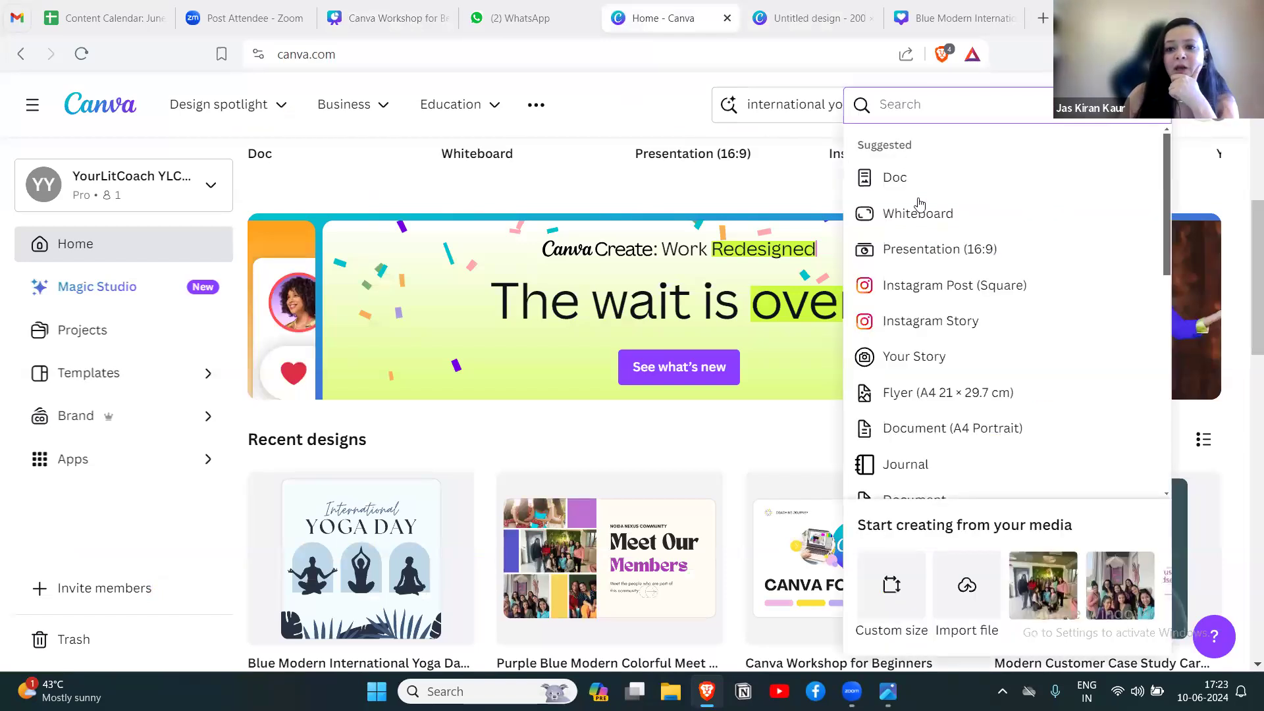
left_click(948, 288)
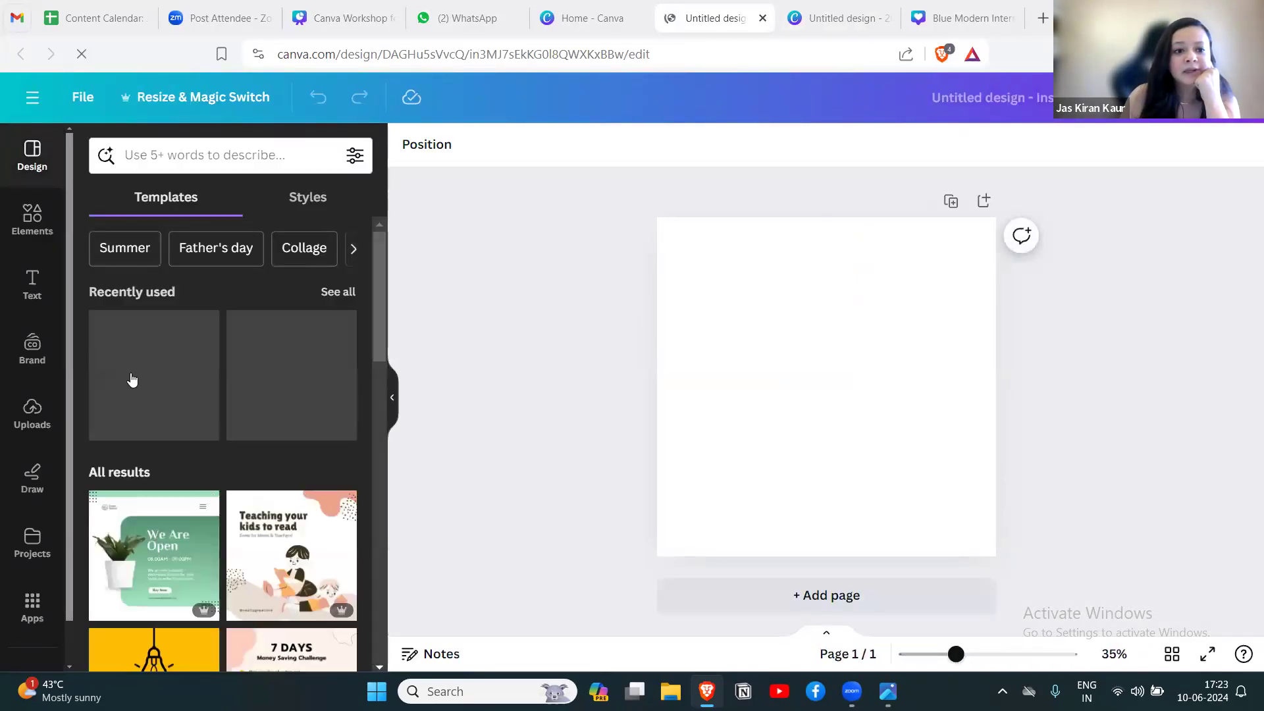
Apply the yellow "35 Easy Interior Design Ideas" light bulb template to the blank page.
left_click_drag(378, 269, 372, 373)
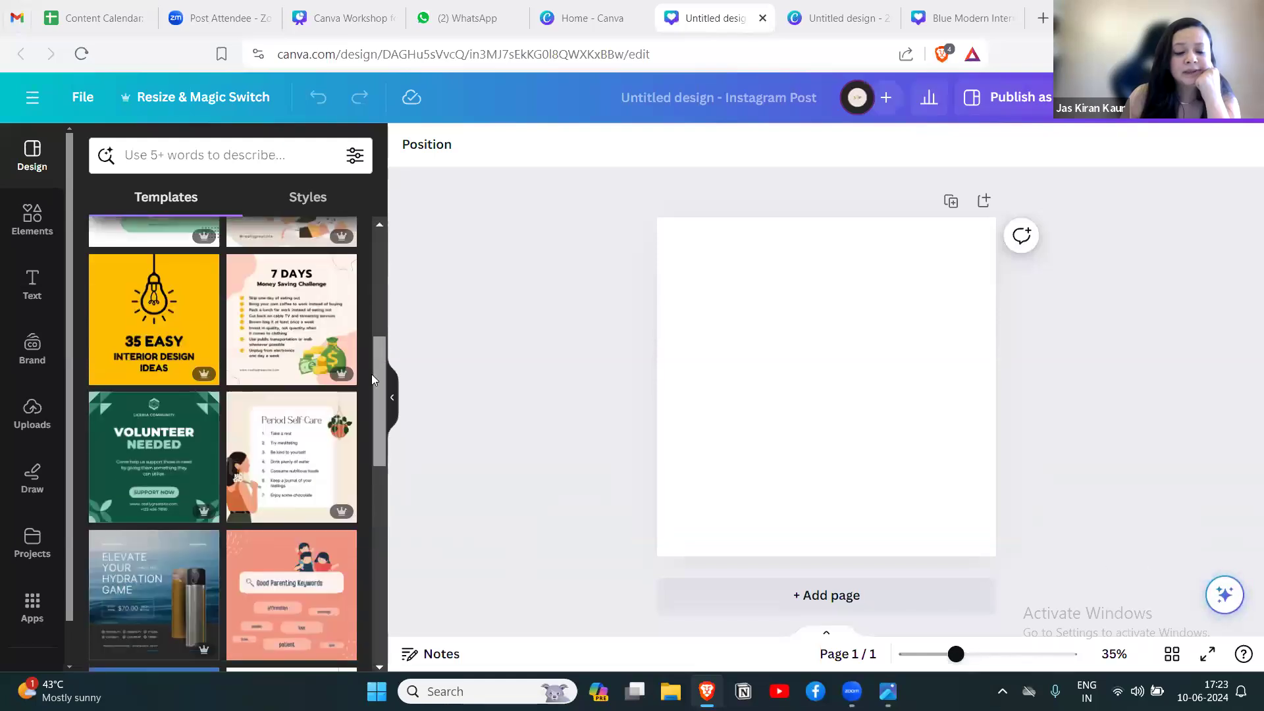
left_click(163, 319)
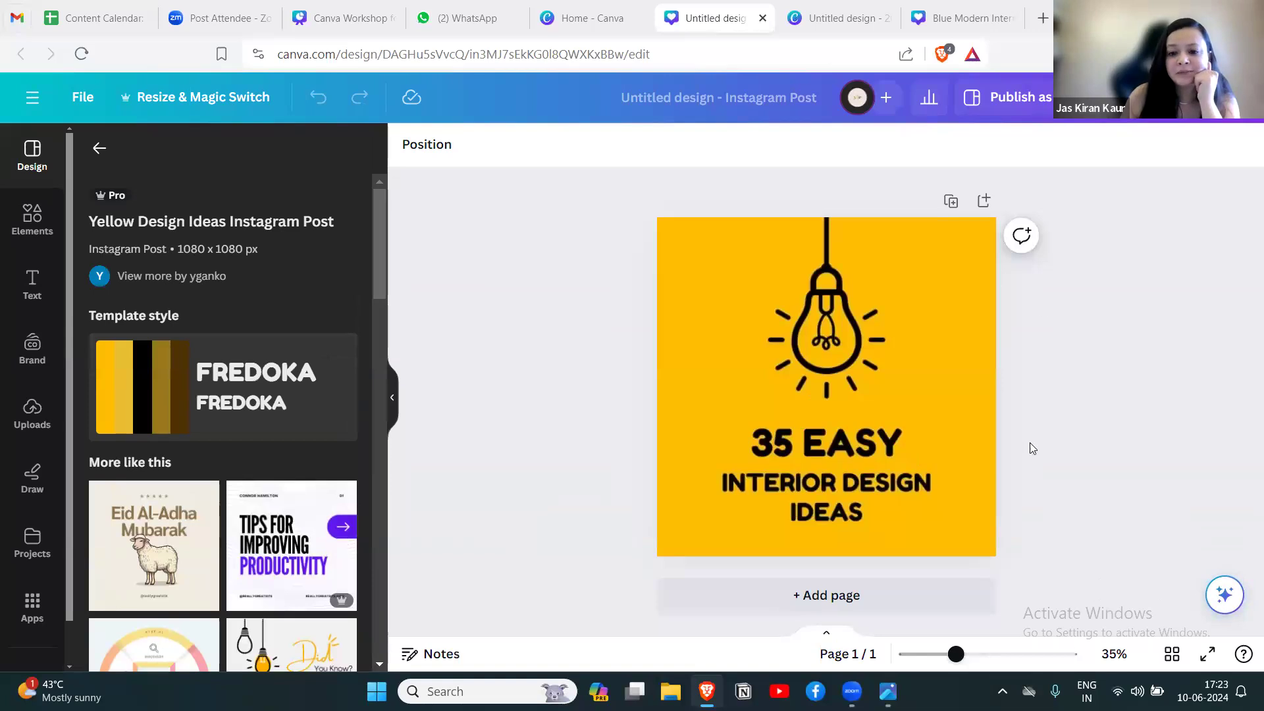
left_click(929, 442)
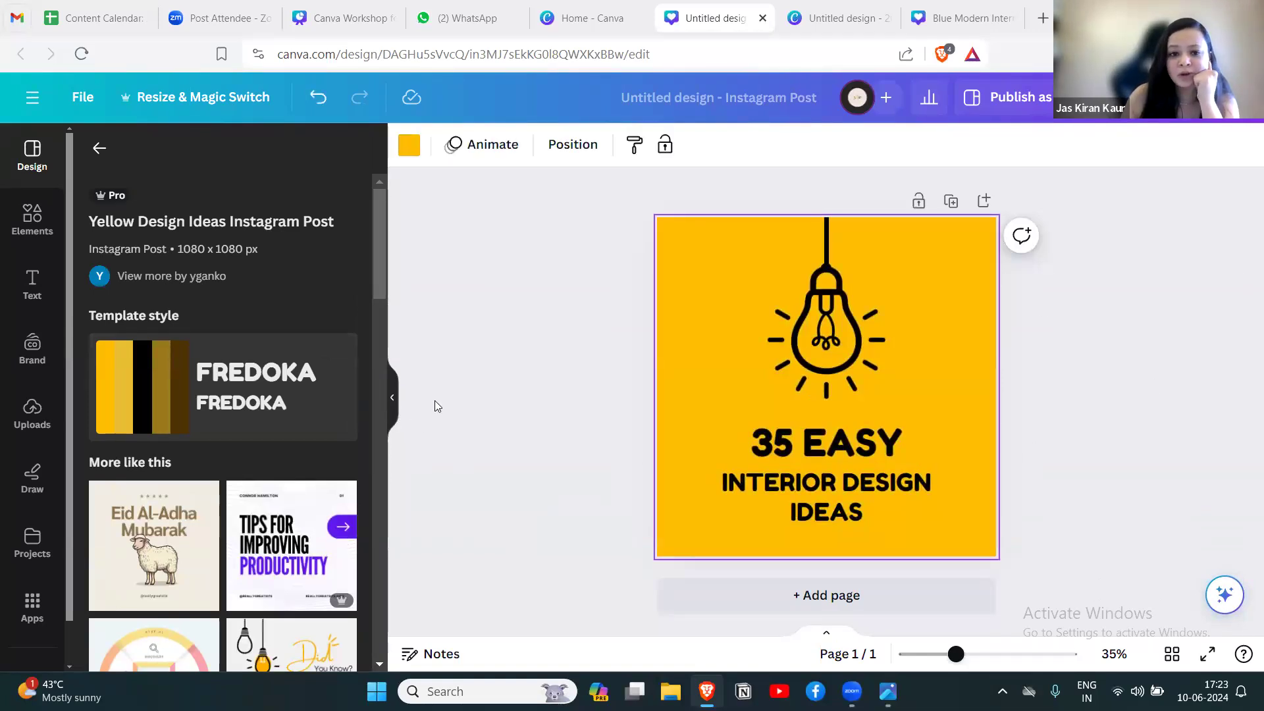
Replace the text "INTERIOR DESIGN" on the yellow post with "LIFE COACHING".
double_click(836, 479)
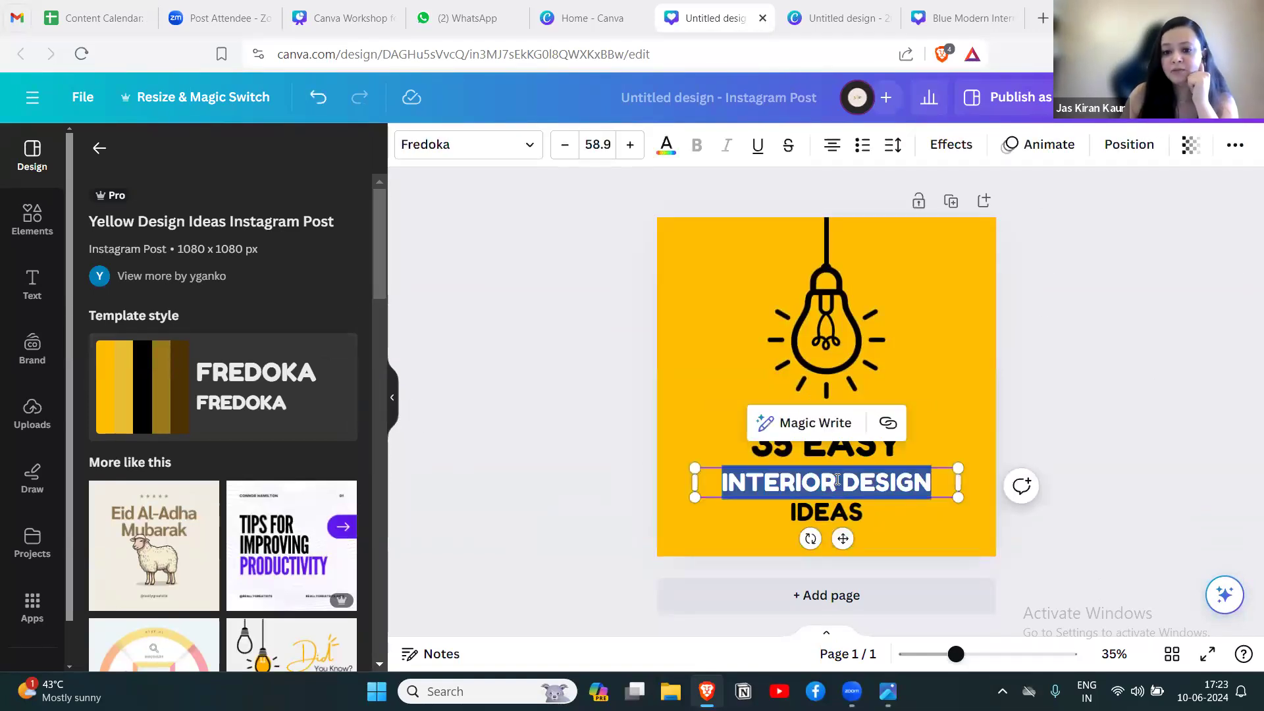
type("COACHING")
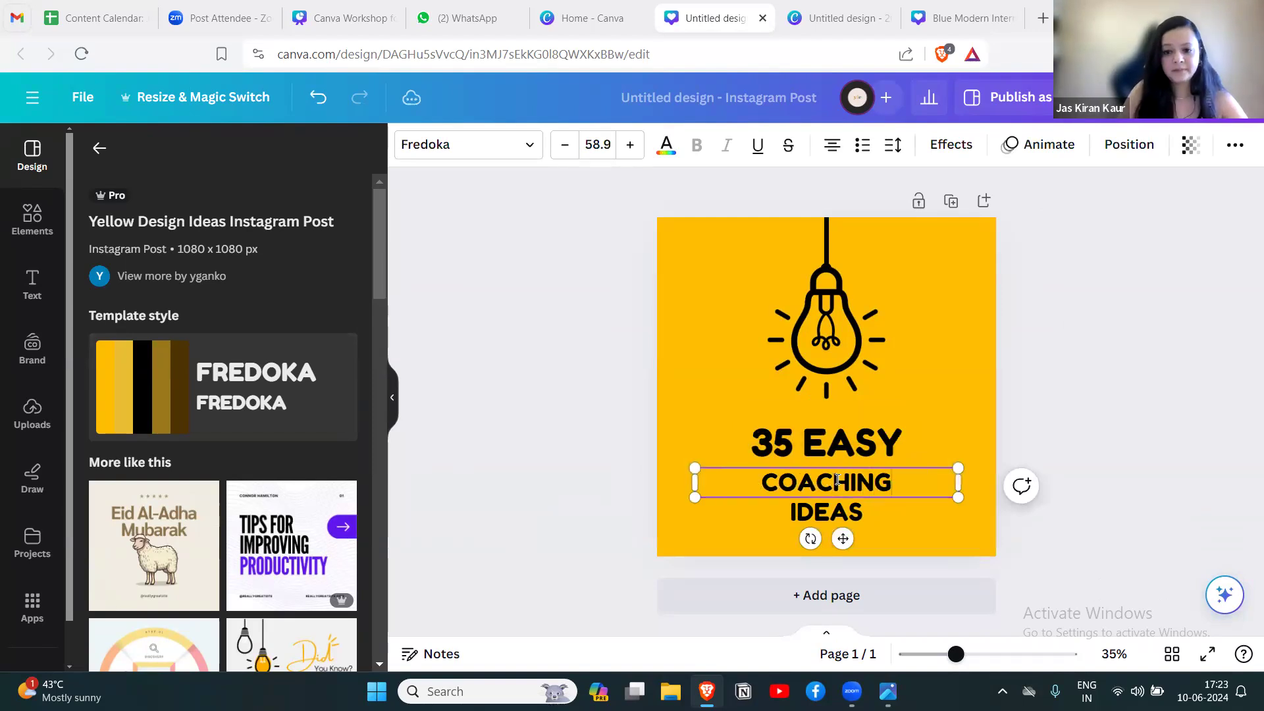
type("LIFE")
left_click(1108, 352)
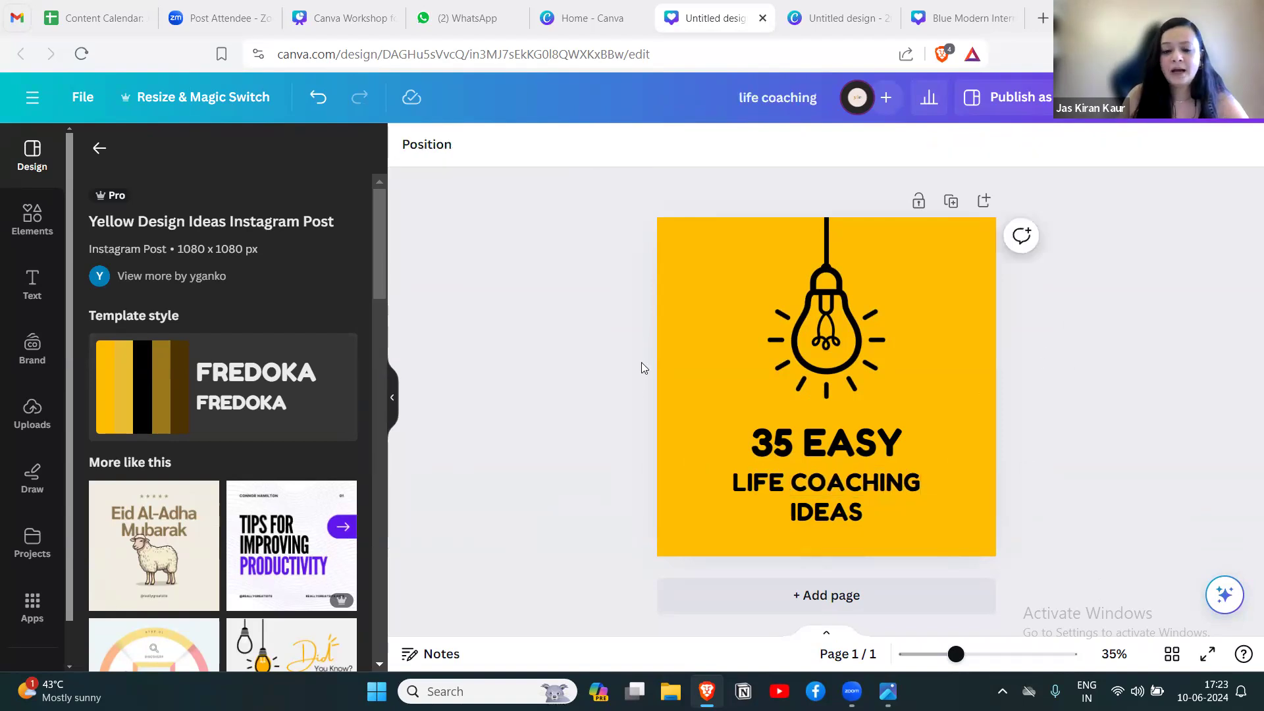
Duplicate the yellow life coaching page three times to make four pages, and rearrange a copy in the grid view.
left_click(394, 397)
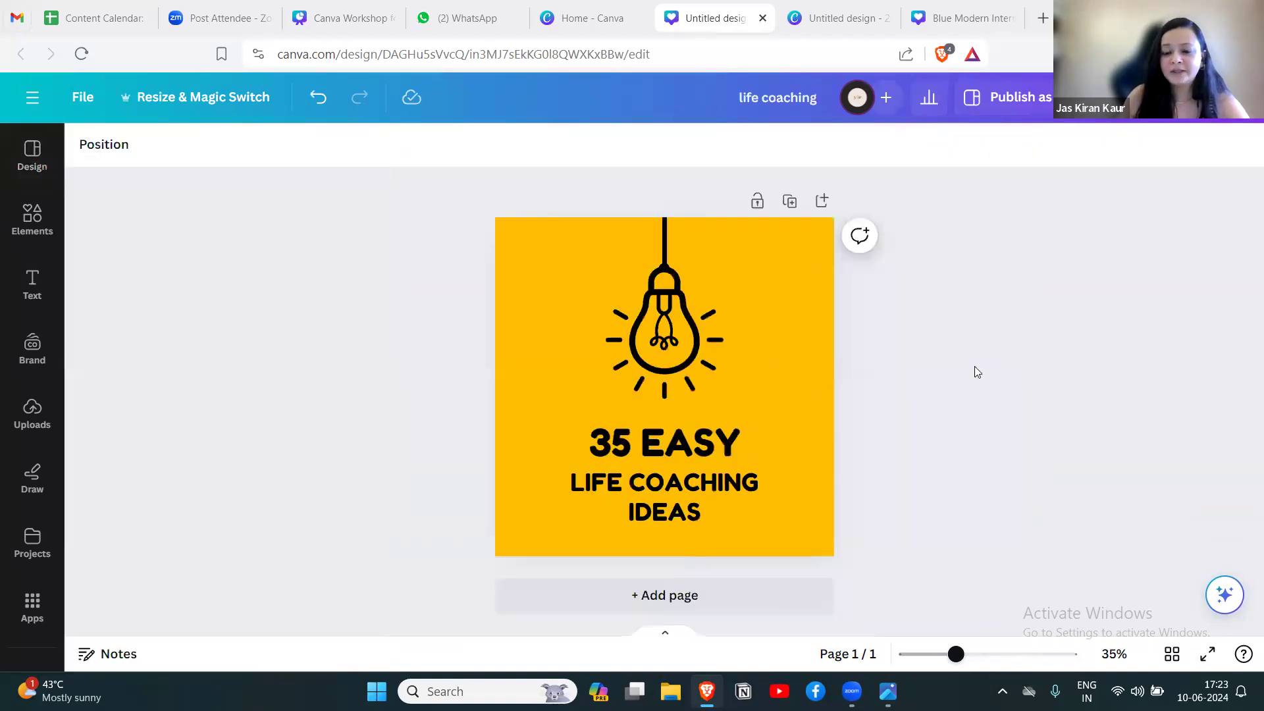
left_click(792, 203)
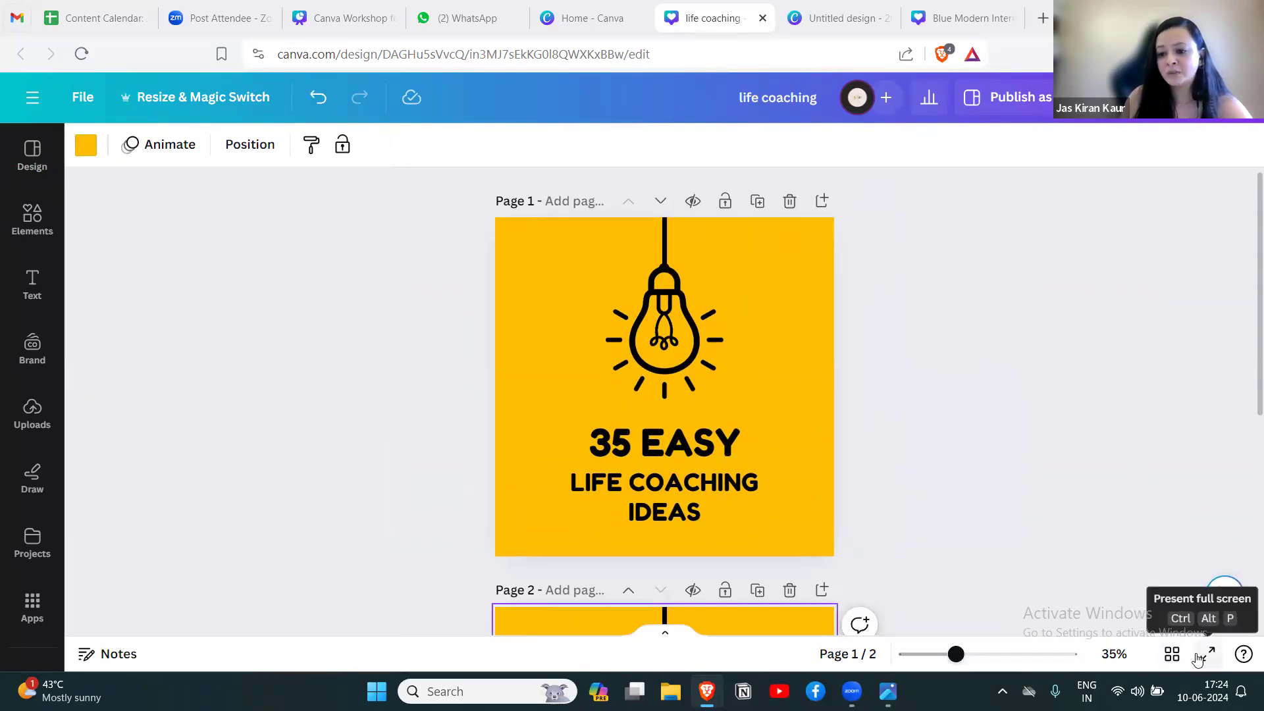
left_click(1173, 654)
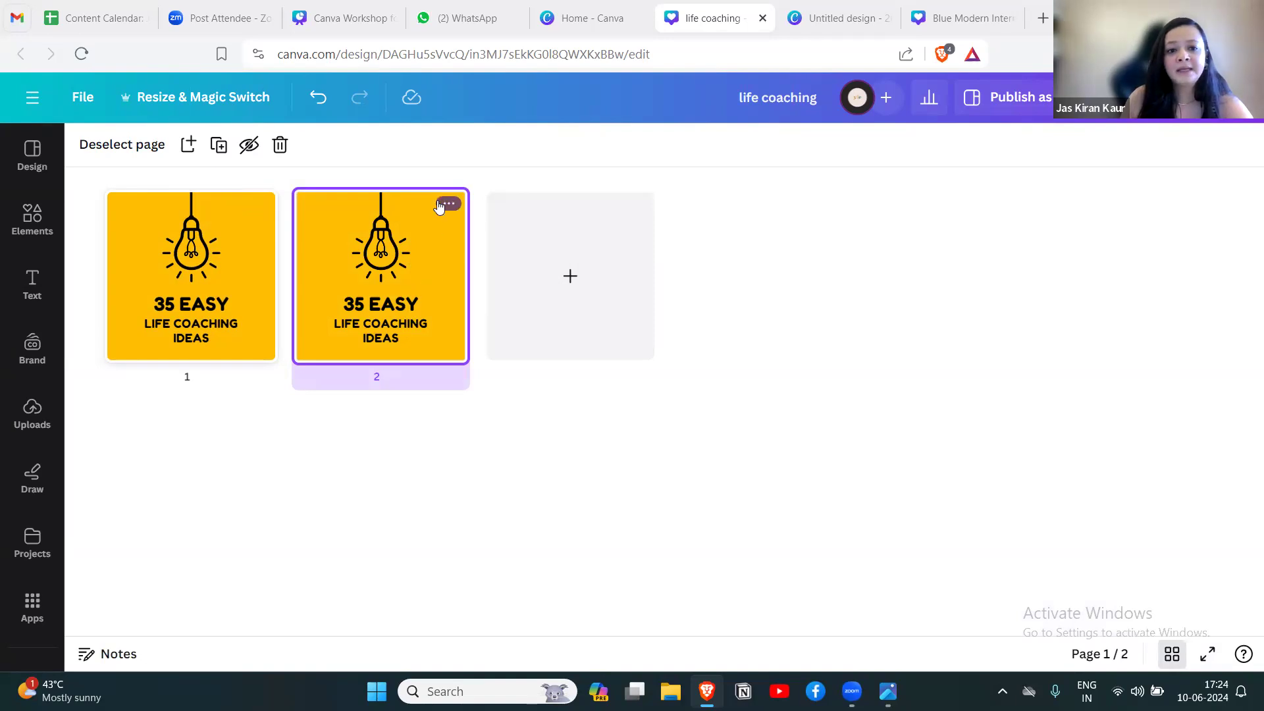
left_click(448, 204)
left_click(500, 349)
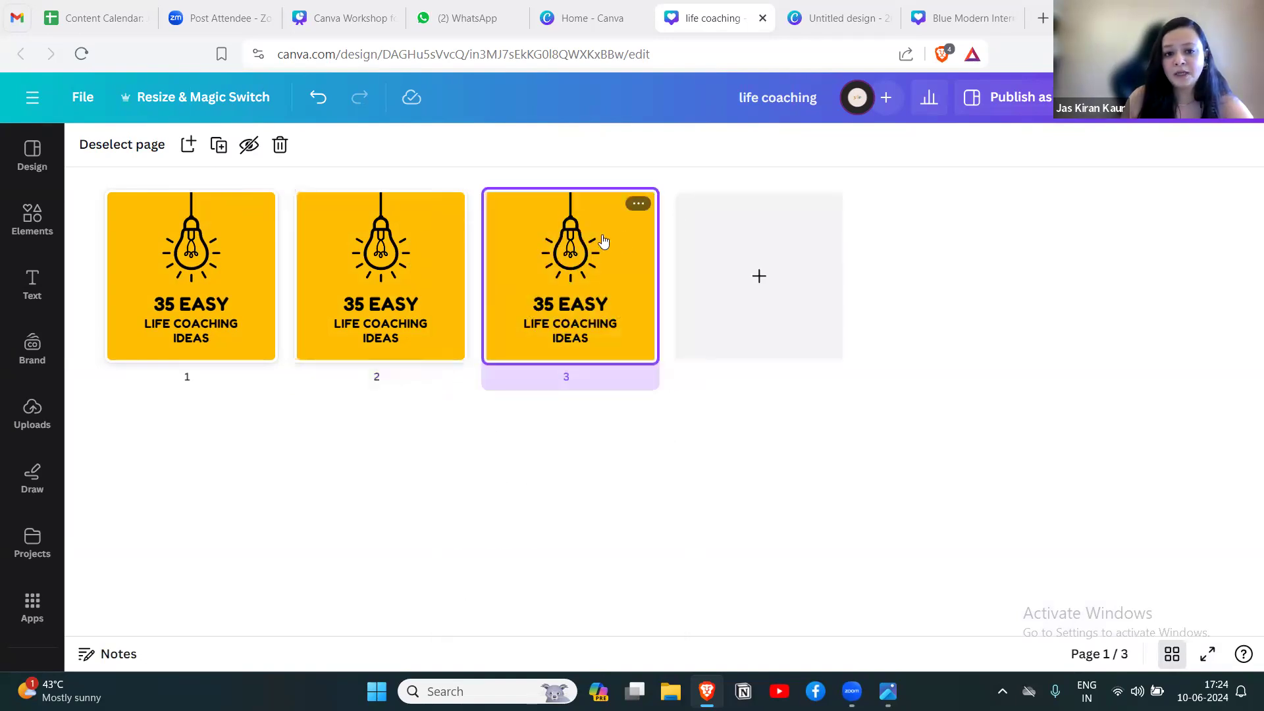
left_click(638, 204)
left_click(682, 355)
left_click_drag(592, 290, 684, 277)
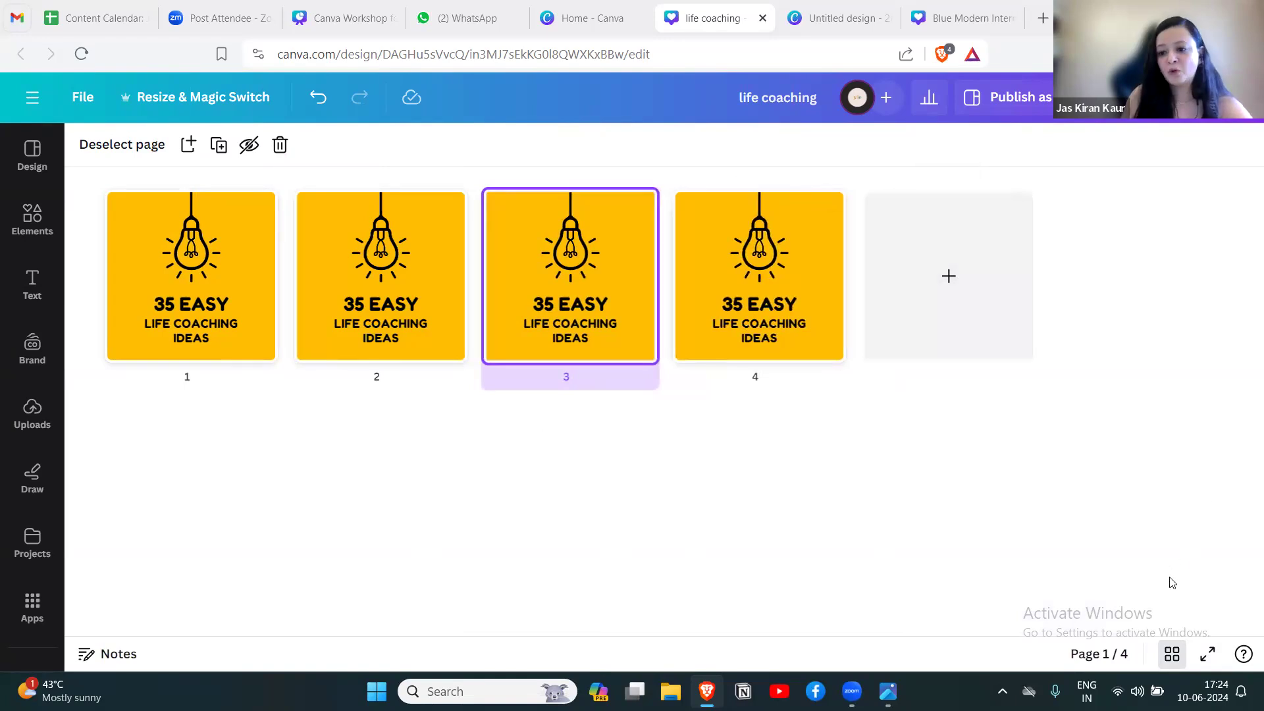
Leave the grid view and look through the duplicated pages, ending on page 1.
left_click(1182, 657)
scroll(902, 440, "down", 5)
scroll(902, 441, "up", 5)
mouse_move(1245, 261)
left_mouse_down()
mouse_move(1244, 602)
mouse_move(1244, 272)
left_mouse_up()
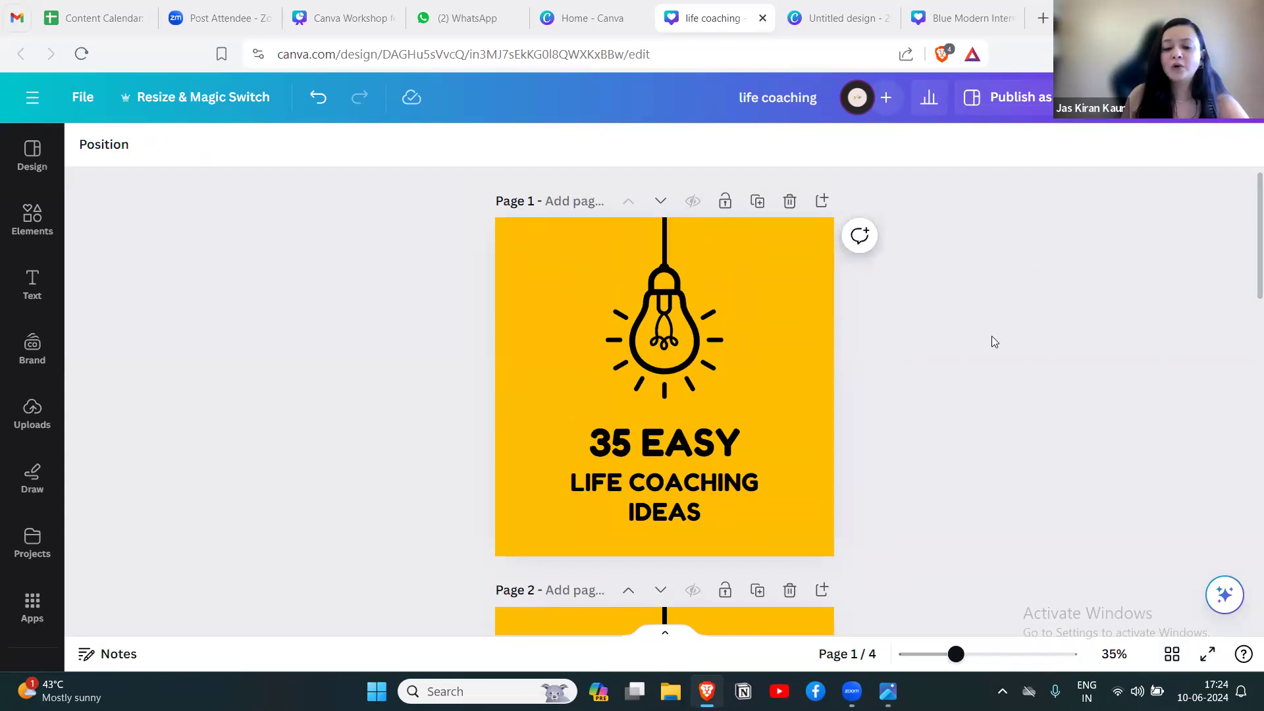
left_click(762, 268)
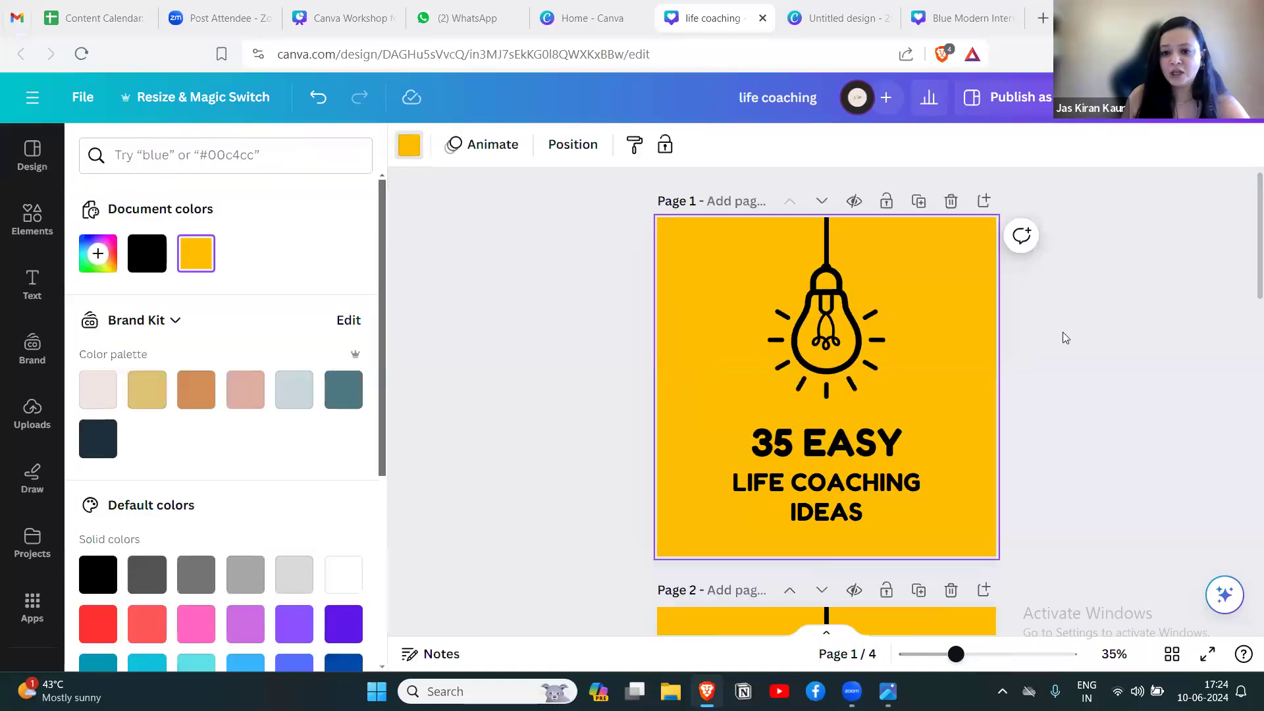
left_click(1065, 337)
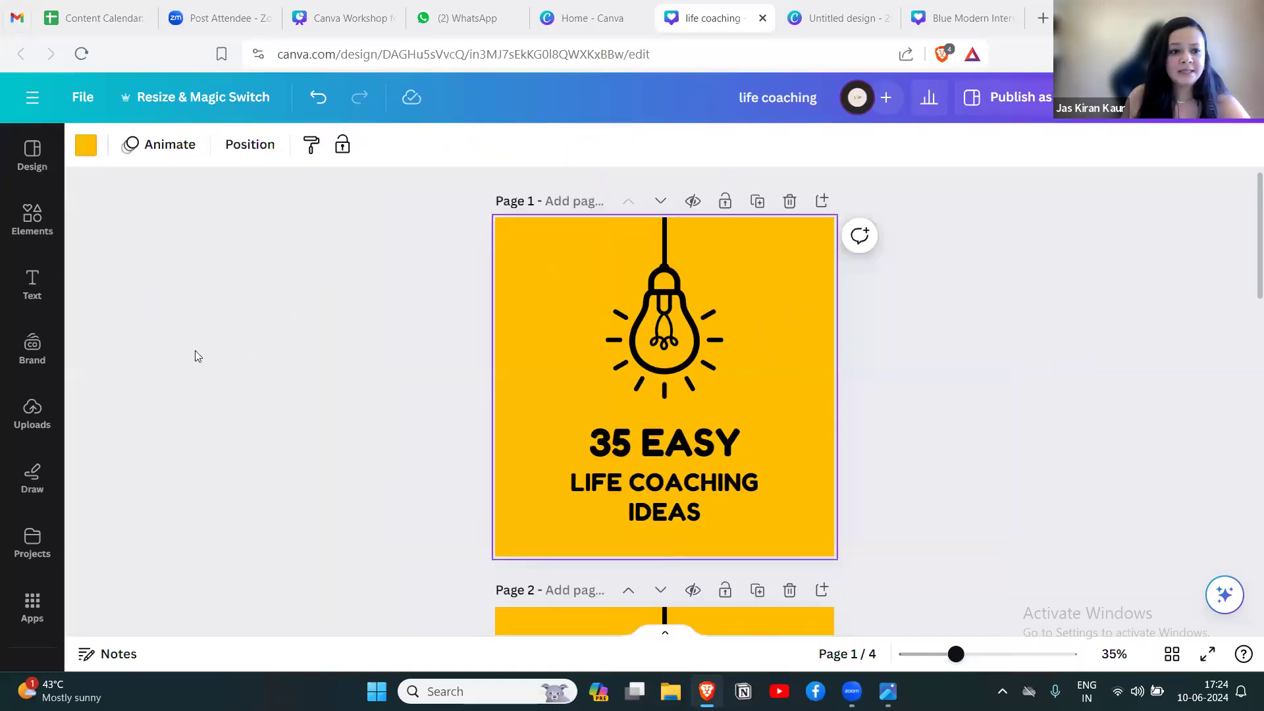
Examine the Brand Kit's logo, color palette, fonts, brand voice, photos, graphics and icons sections.
left_click(32, 348)
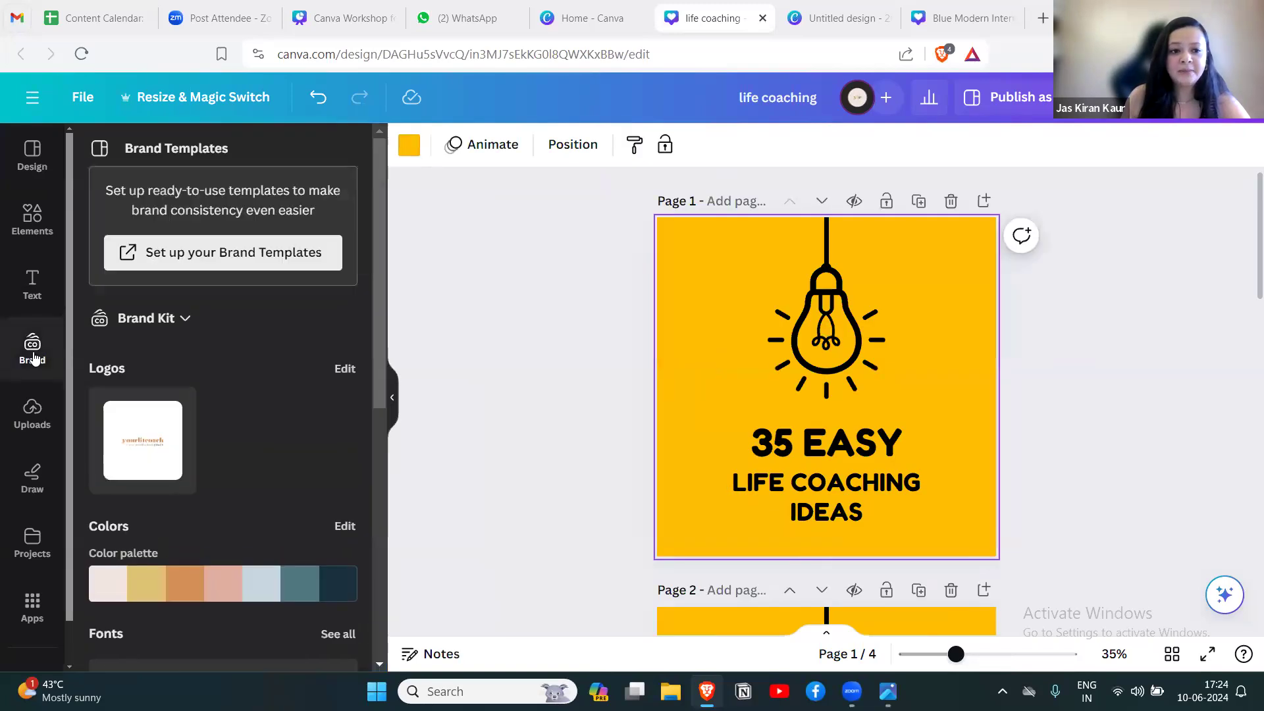
left_click_drag(380, 294, 372, 361)
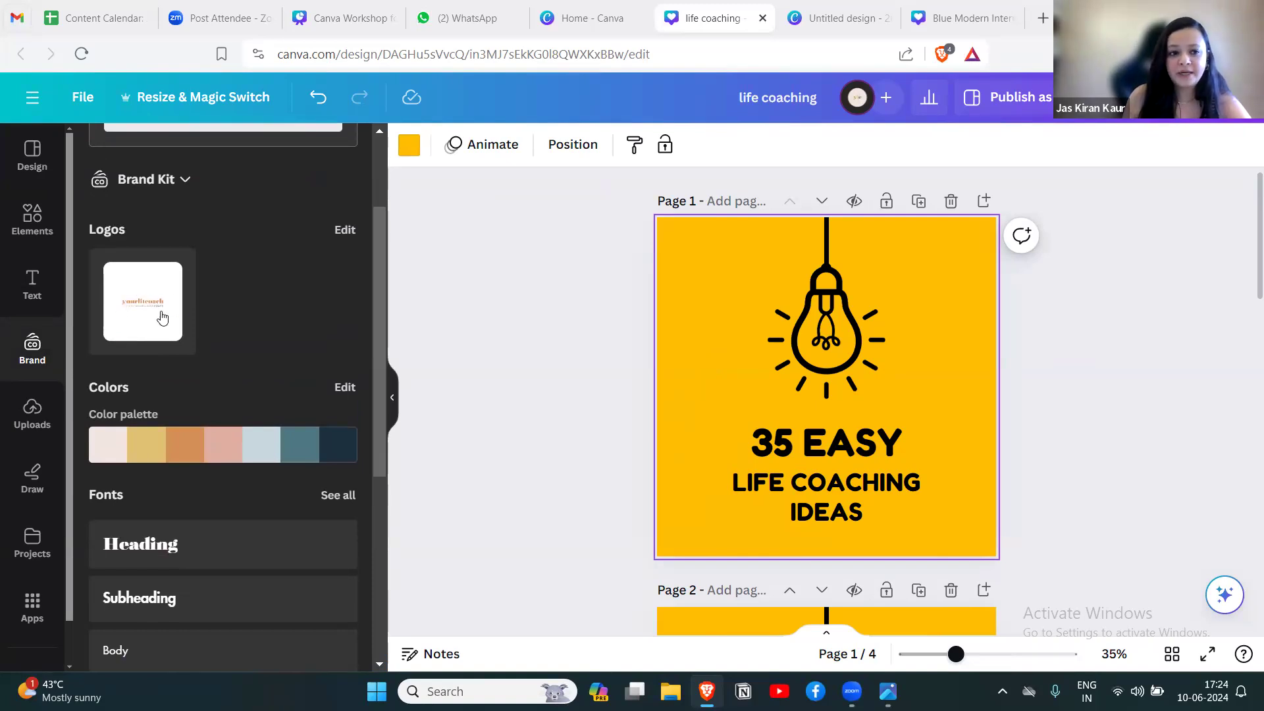
left_click_drag(377, 293, 376, 369)
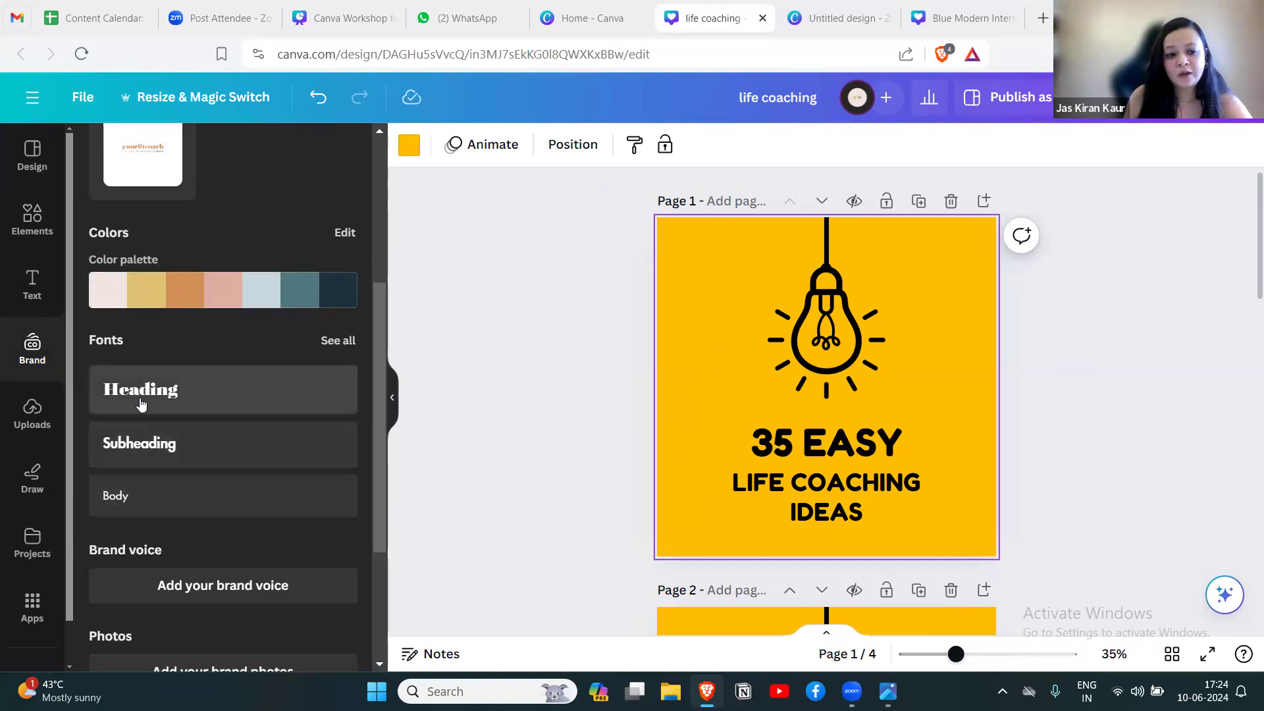
left_click_drag(376, 321, 349, 419)
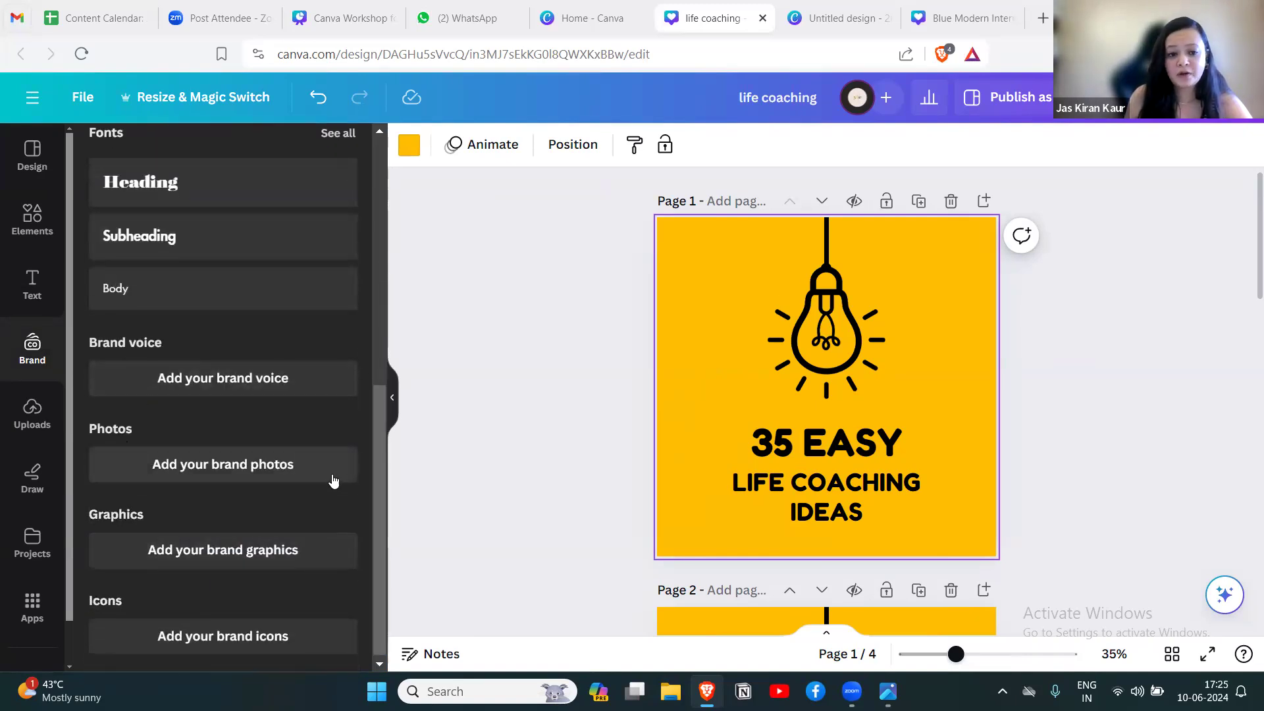
Open the Brand Templates setup page and view the design formats offered for a new brand template.
left_click_drag(383, 464, 409, 169)
left_click(226, 252)
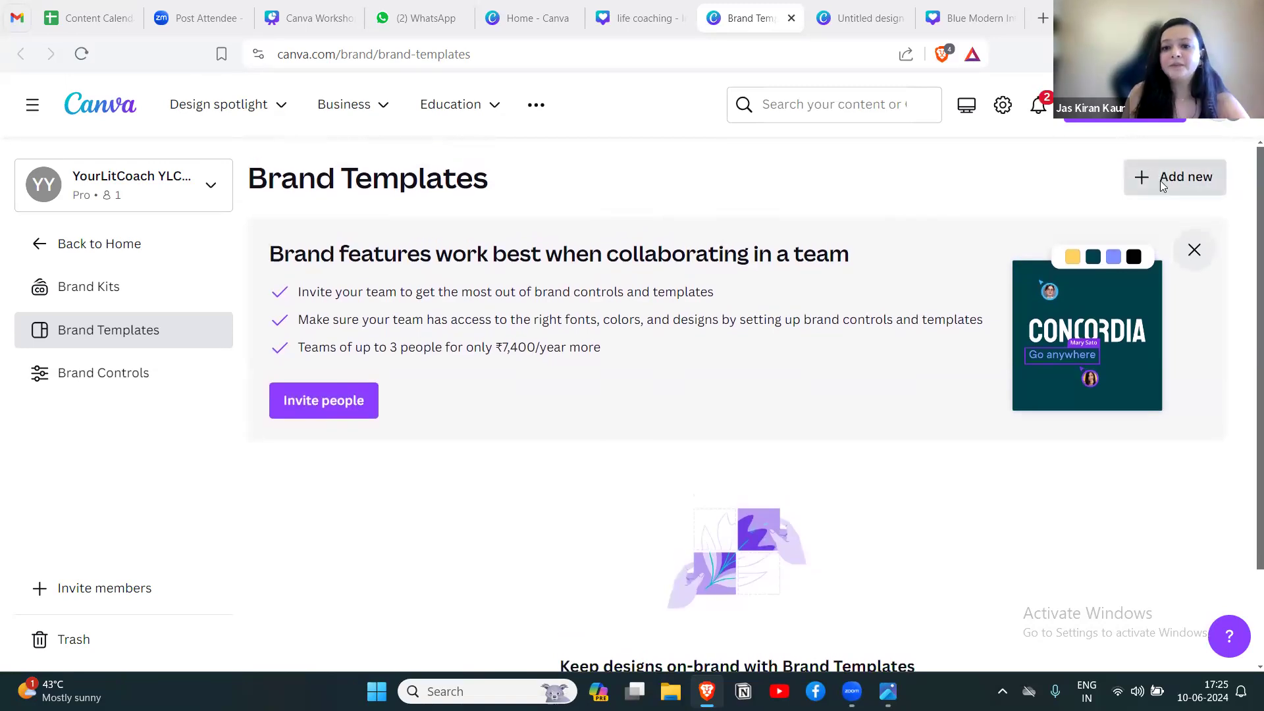
left_click(1161, 181)
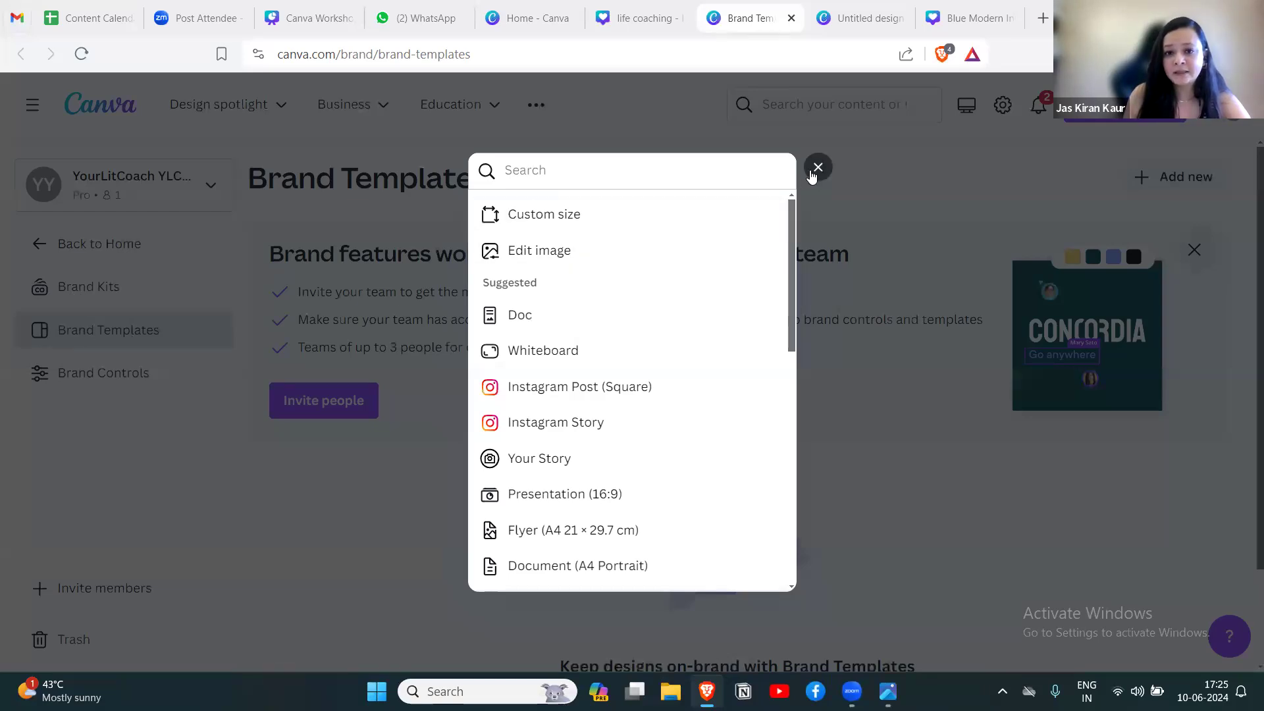
Close the design format list and create a new Brand Kit named Test on the Brand Kits page.
left_click(811, 173)
left_click(1166, 181)
left_click(116, 293)
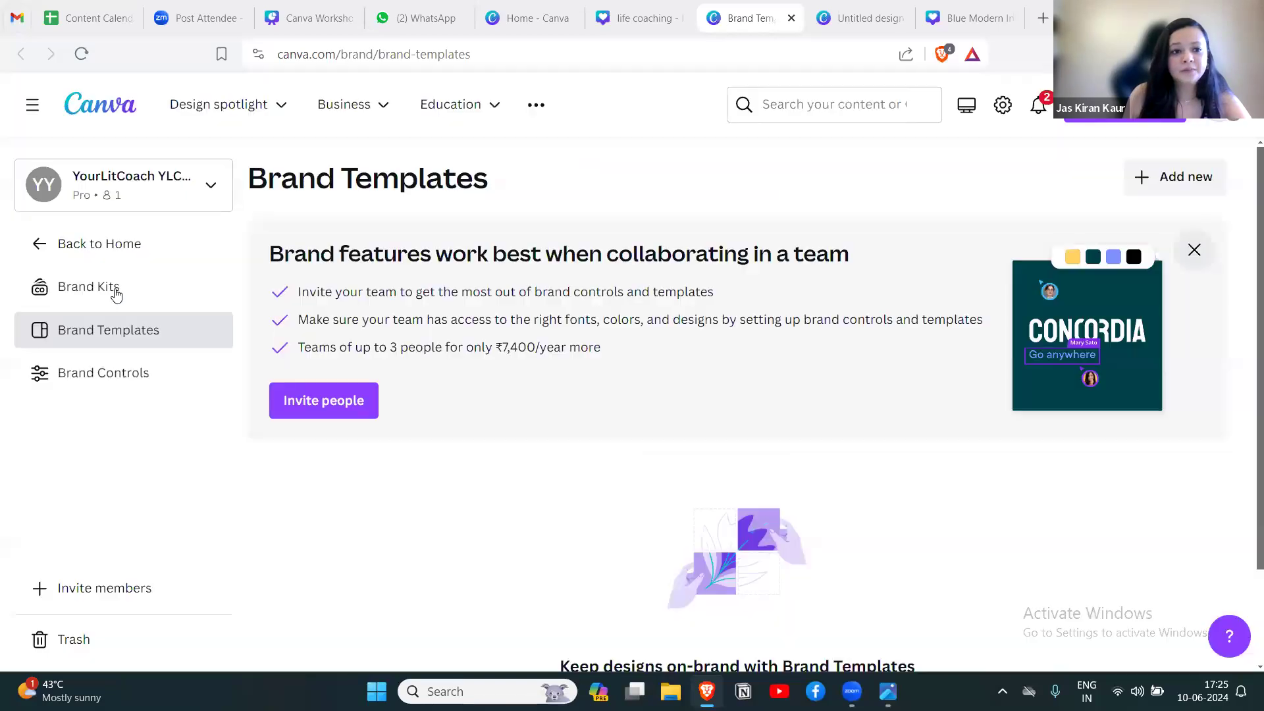
left_click(116, 293)
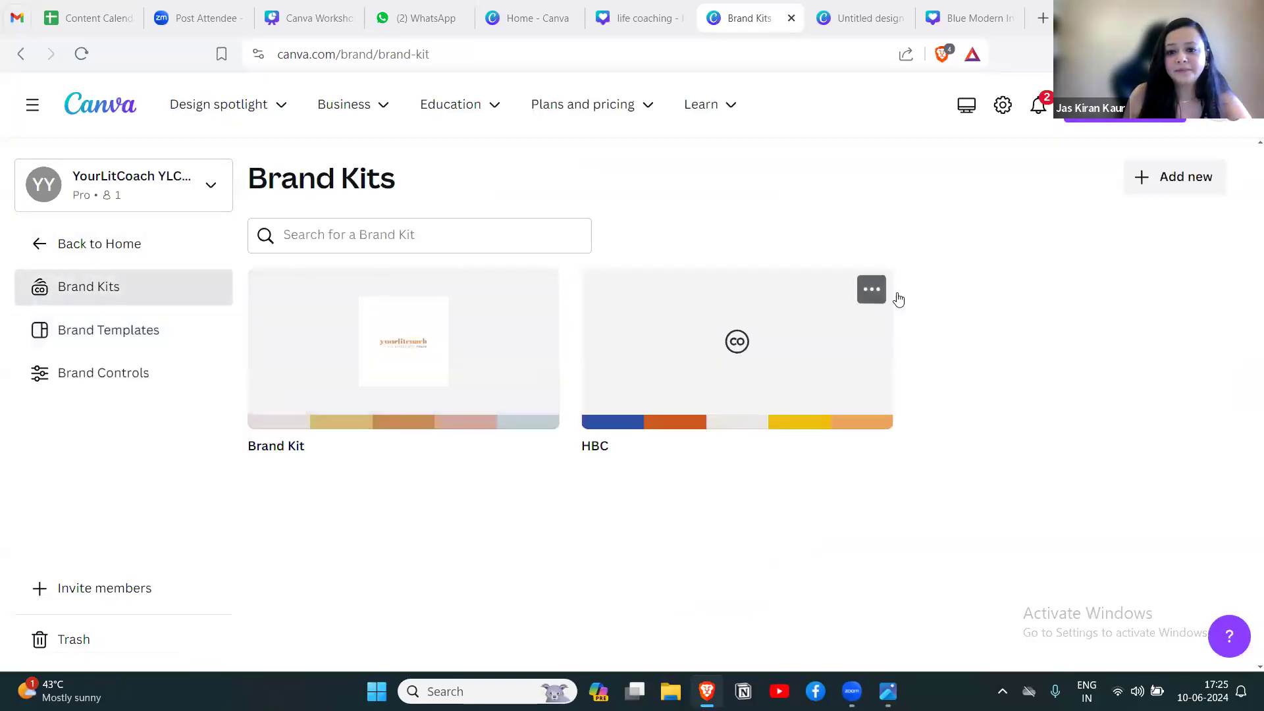
left_click(1169, 177)
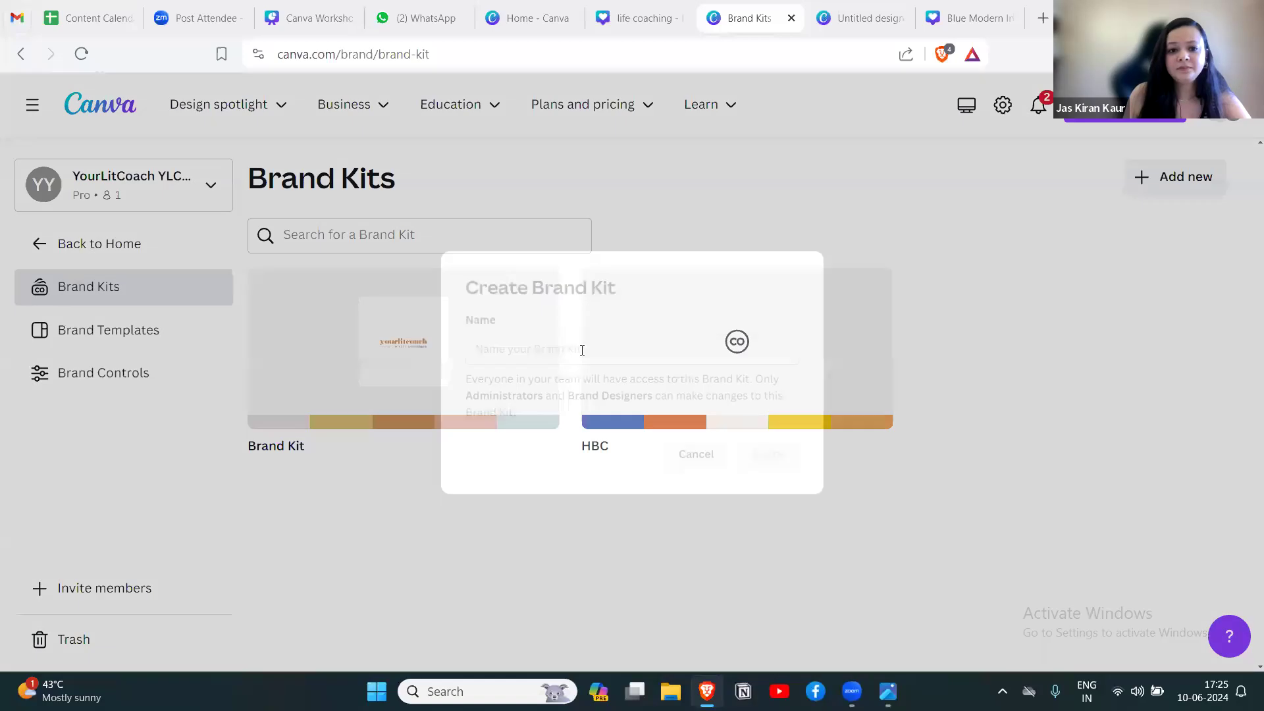
type("Test")
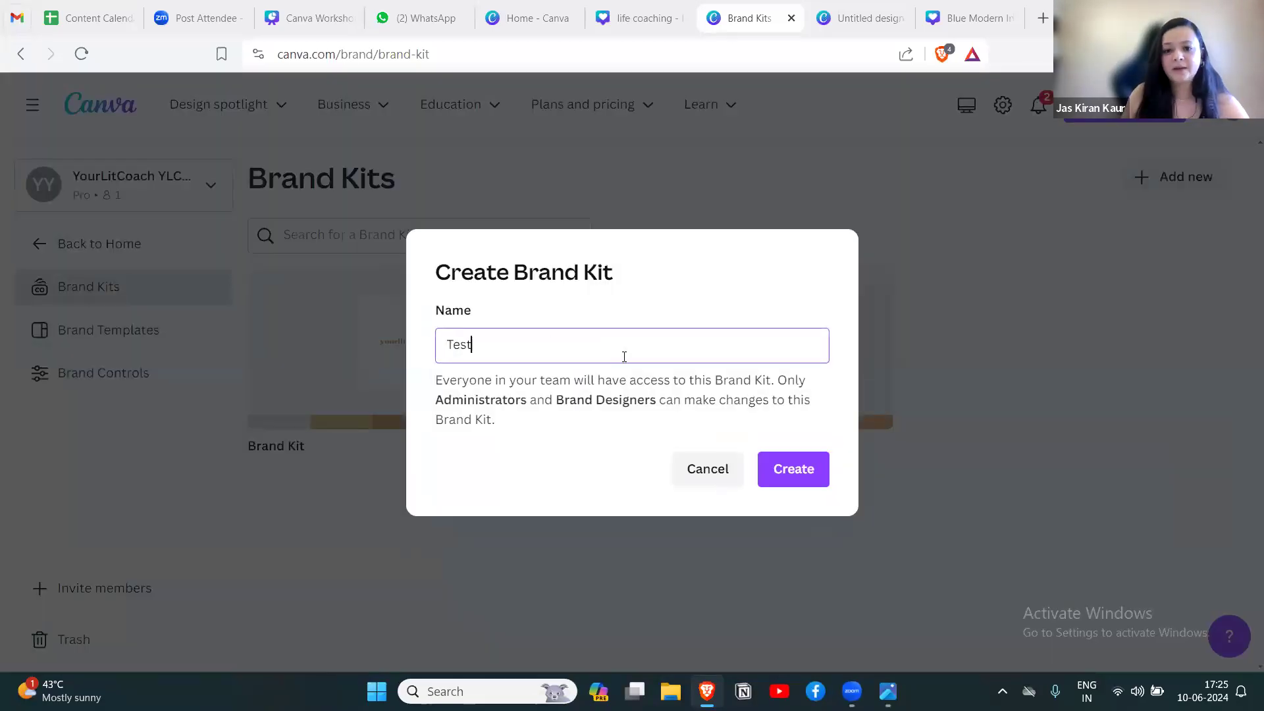
left_click(789, 466)
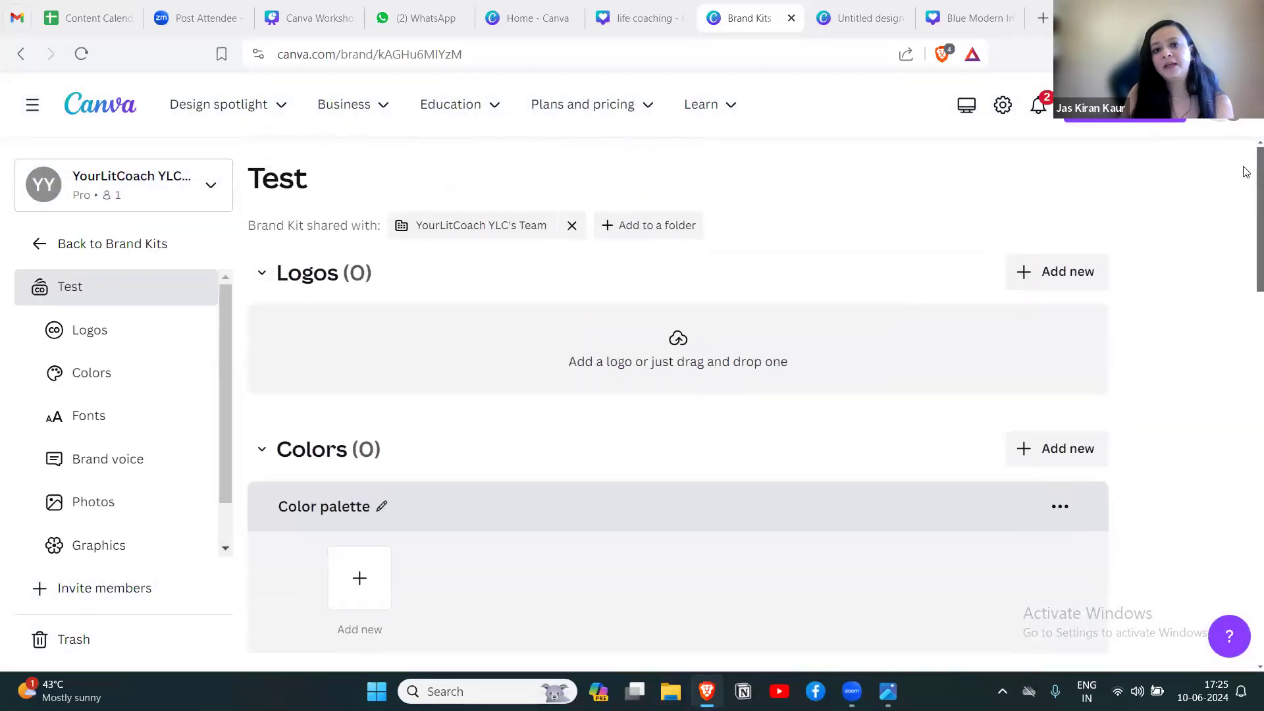
Add the color #B2340C to the Test Brand Kit's color palette and look over its logo and font sections.
scroll(1246, 172, "down", 1)
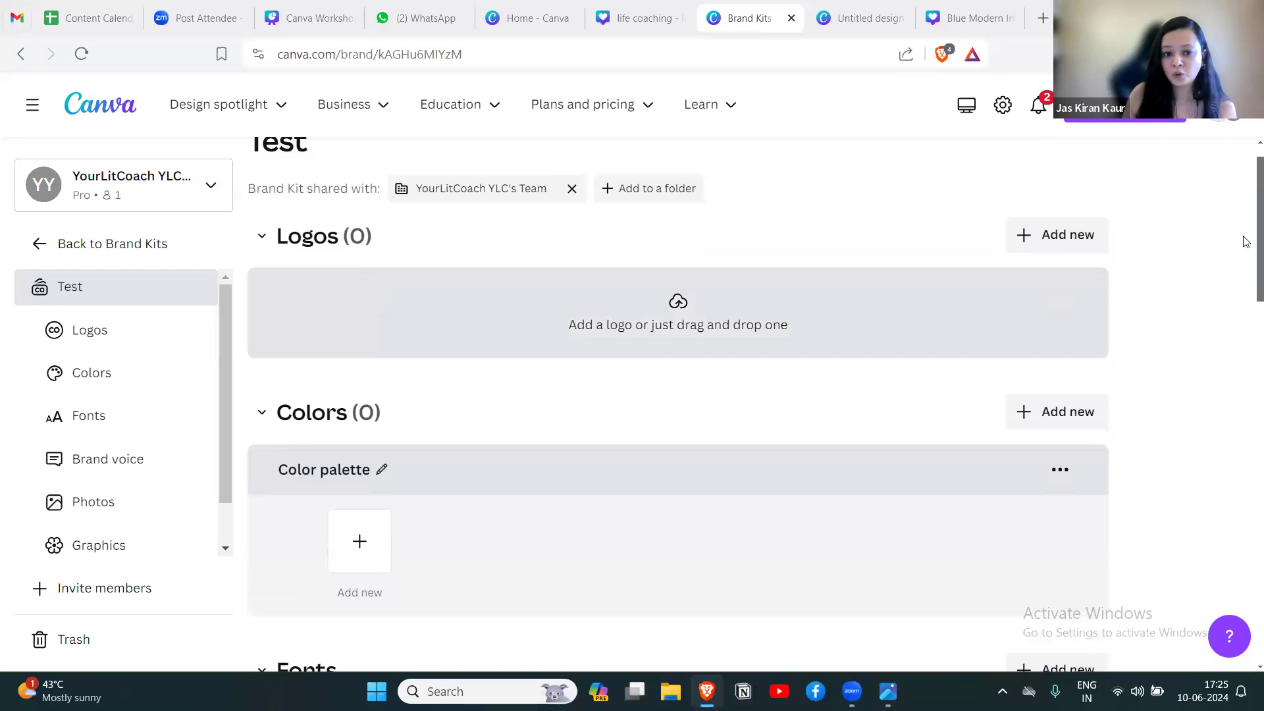
scroll(1246, 196, "down", 2)
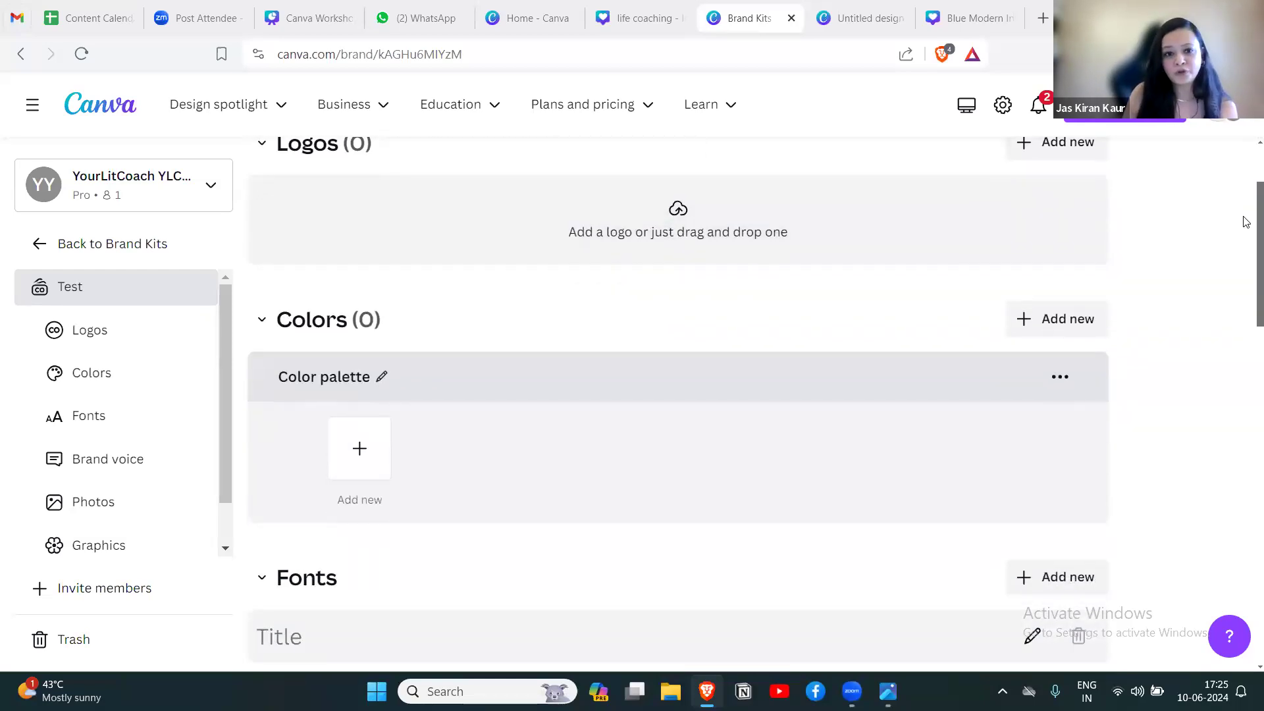
scroll(1246, 222, "down", 1)
left_click_drag(1244, 248, 1246, 180)
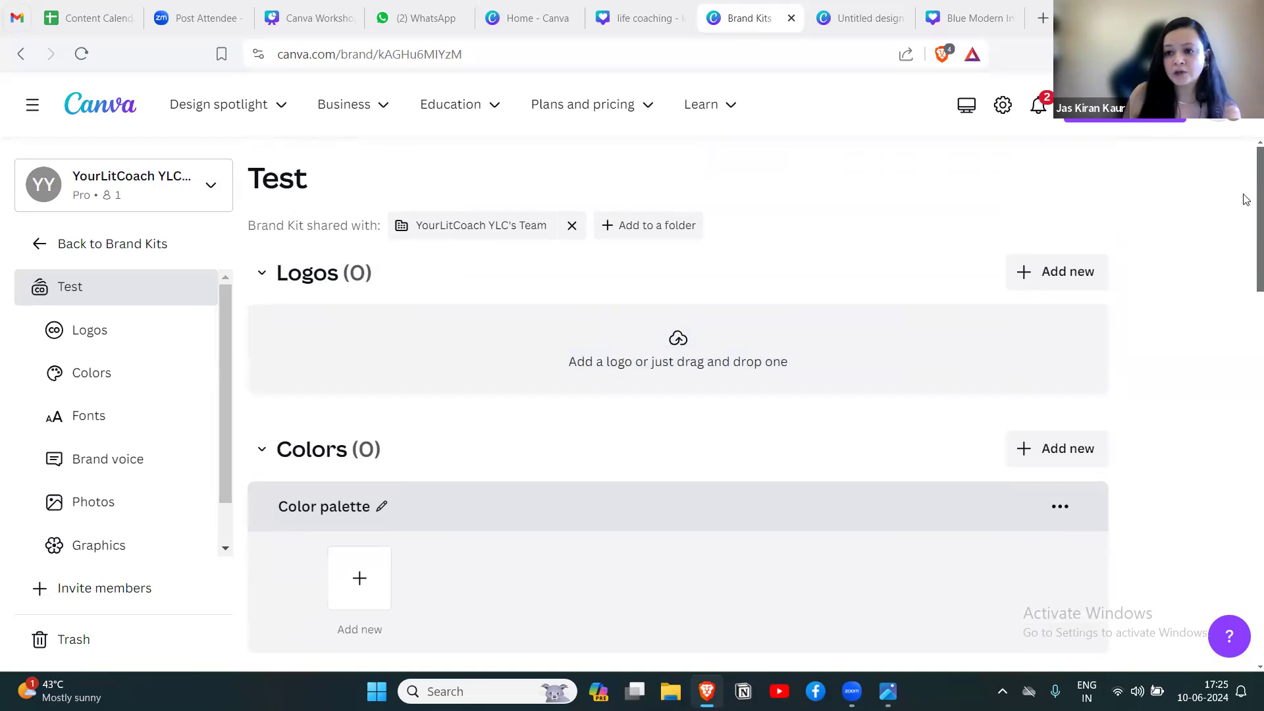
scroll(1246, 217, "down", 3)
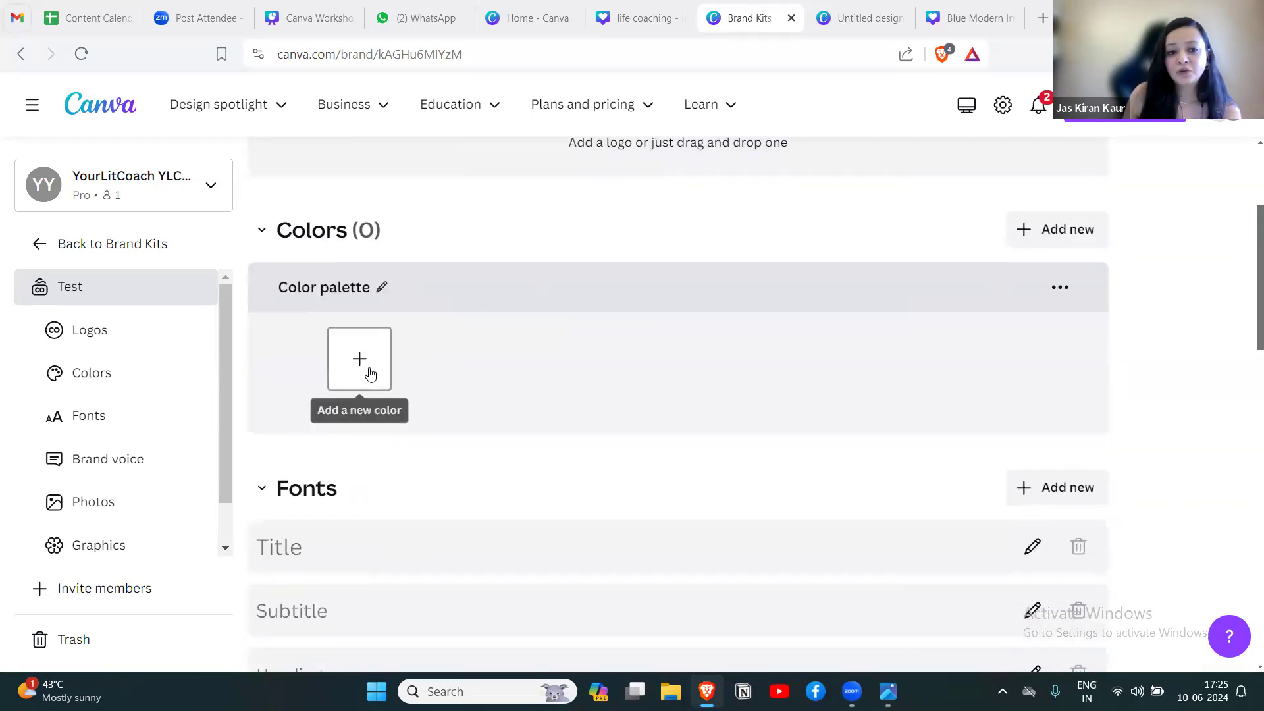
left_click(374, 376)
left_click_drag(1256, 249, 1217, 271)
left_click(347, 295)
left_click(359, 247)
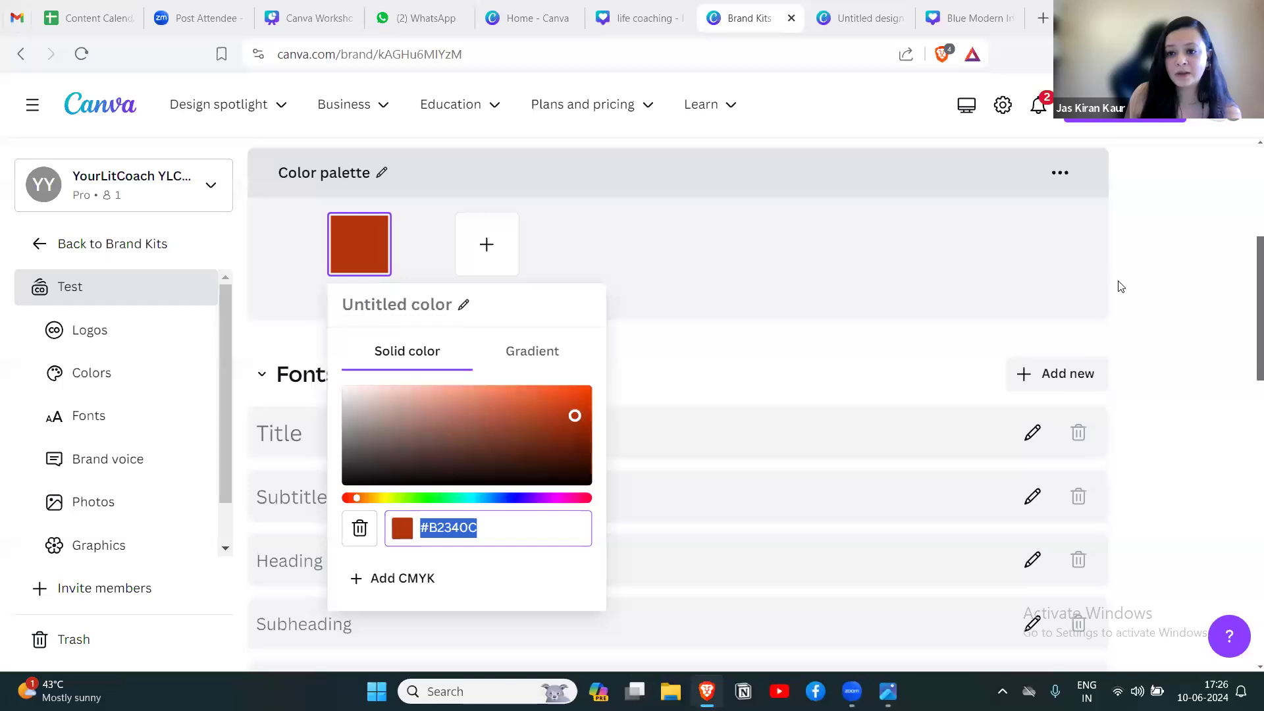
left_click(1145, 289)
scroll(1245, 316, "down", 3)
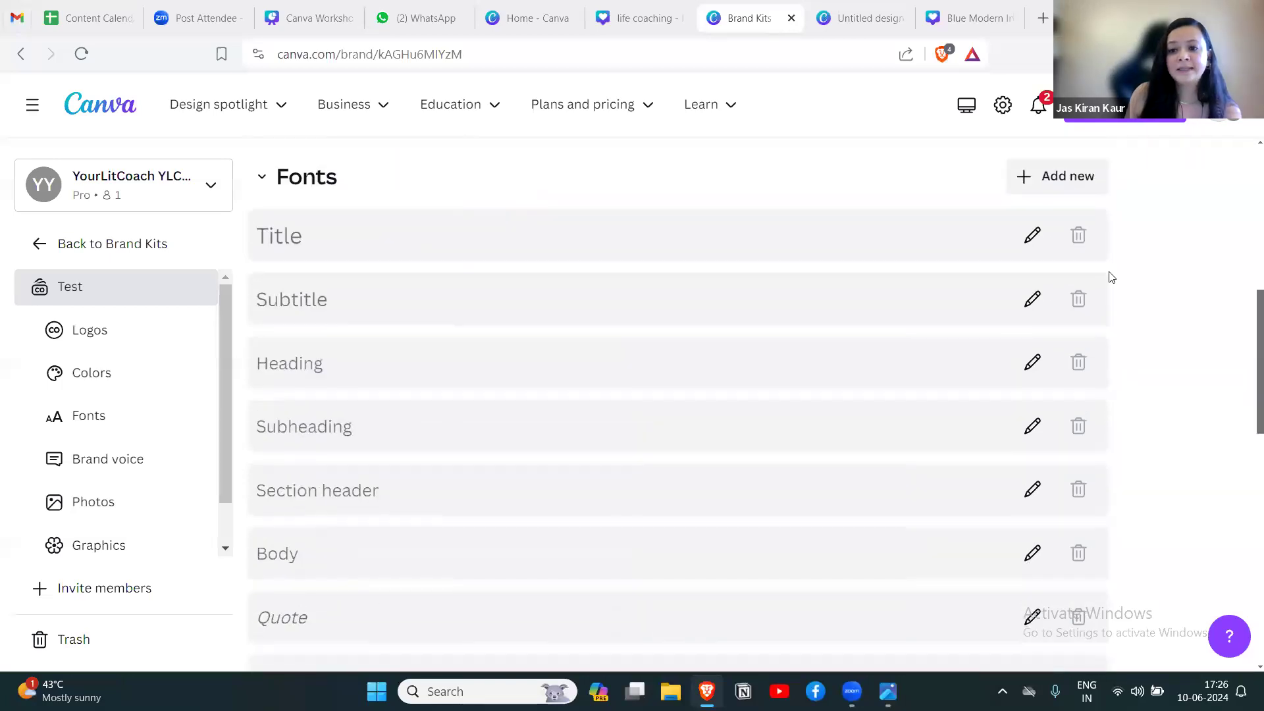
left_click_drag(1244, 341, 1245, 201)
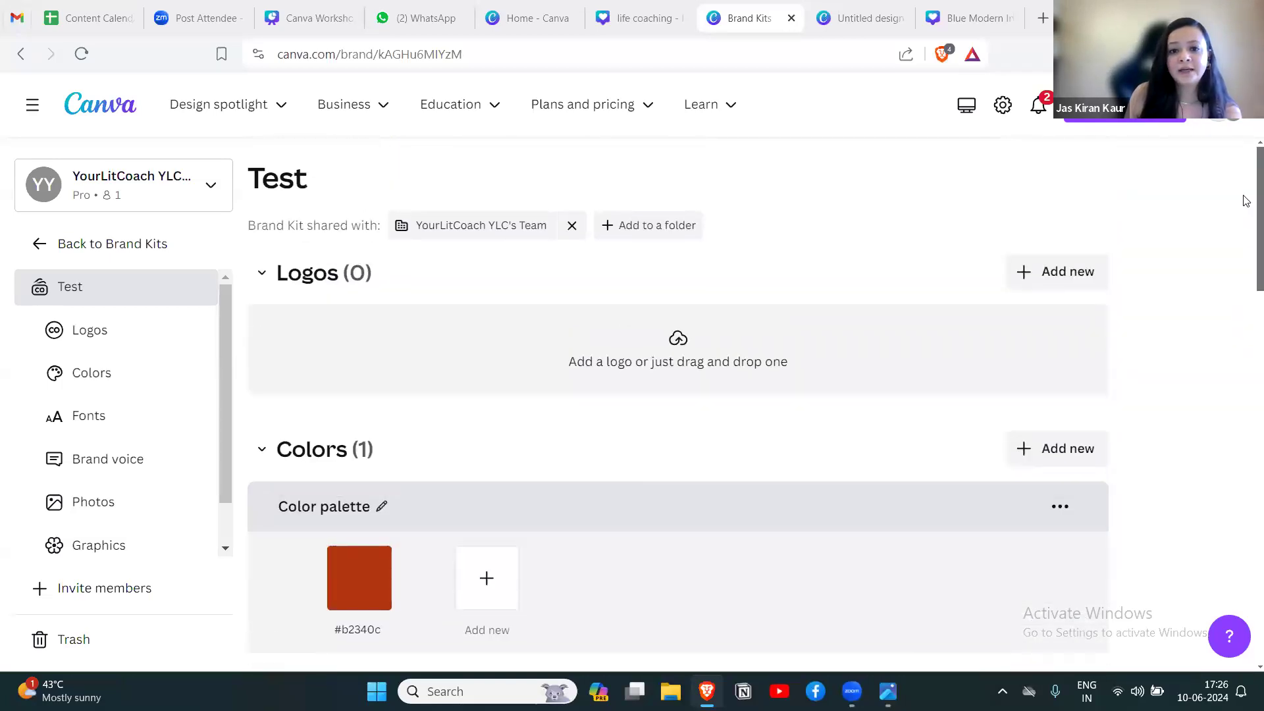
left_click(863, 19)
left_click(652, 18)
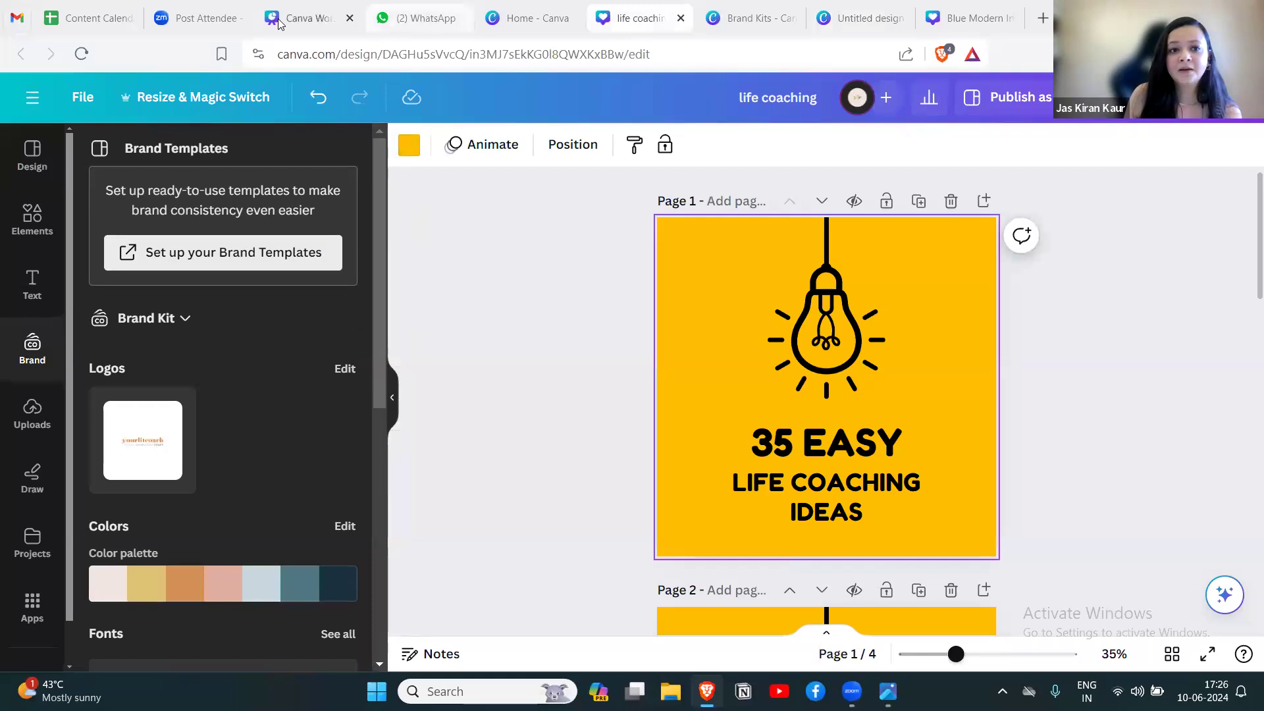
right_click(75, 99)
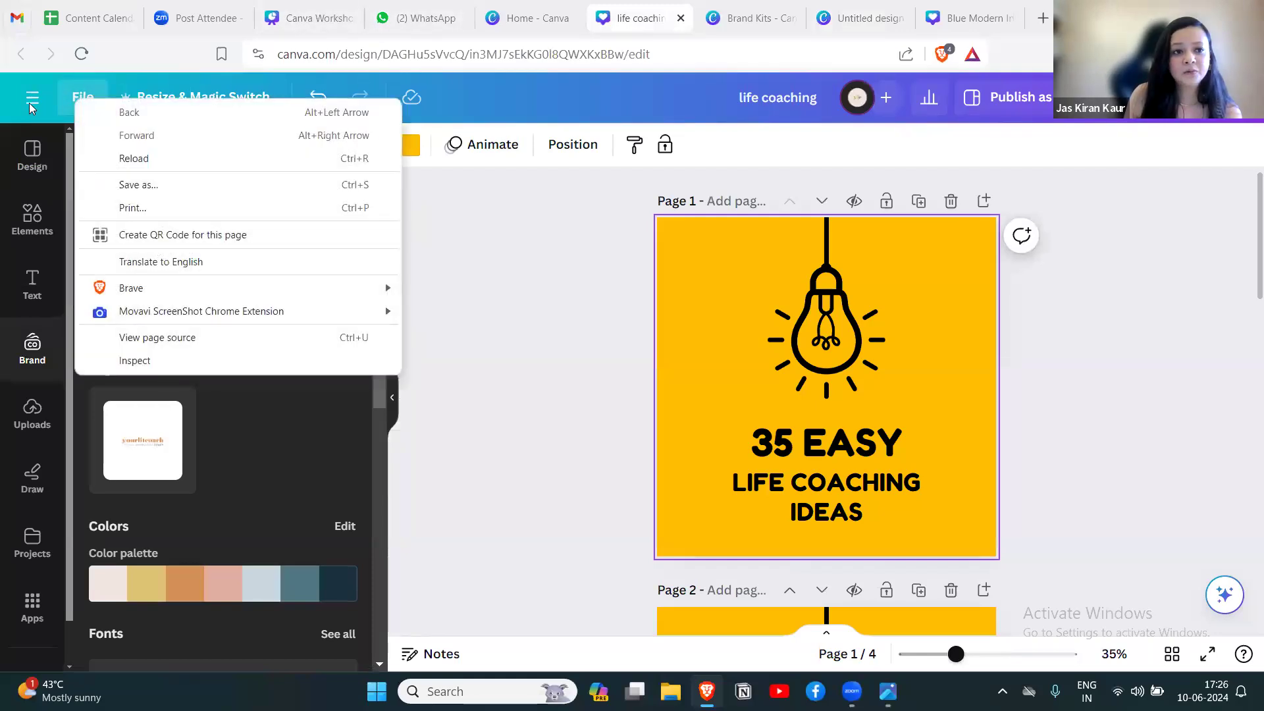
left_click(533, 300)
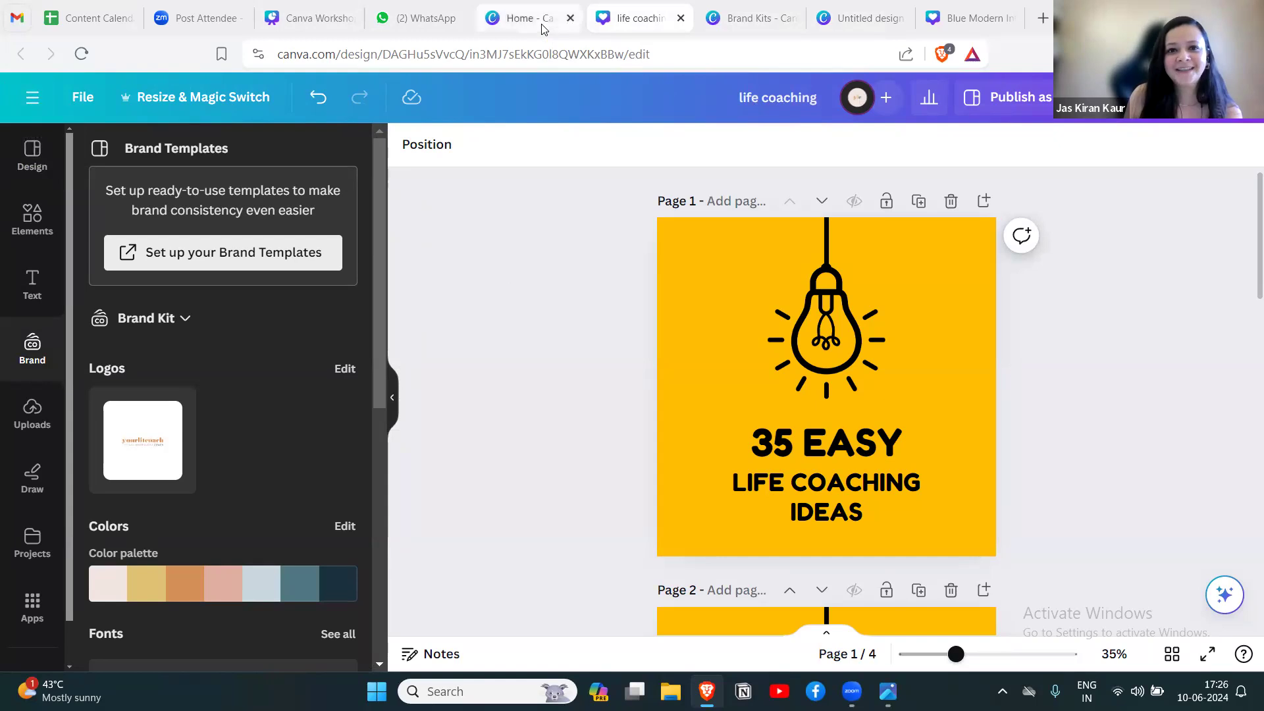
From the home page, look up "logo design" among the design types and create a 500 × 500 px Art / Design Logo.
left_click(521, 18)
type("logo")
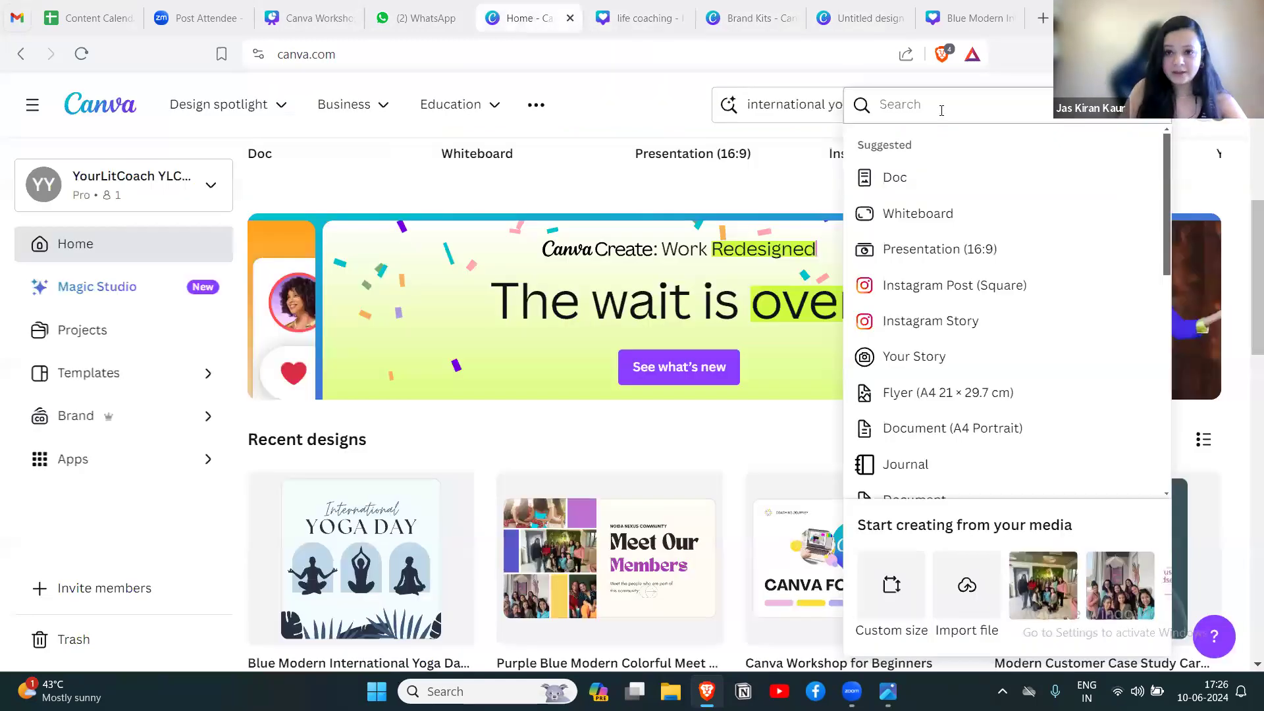
type(" design")
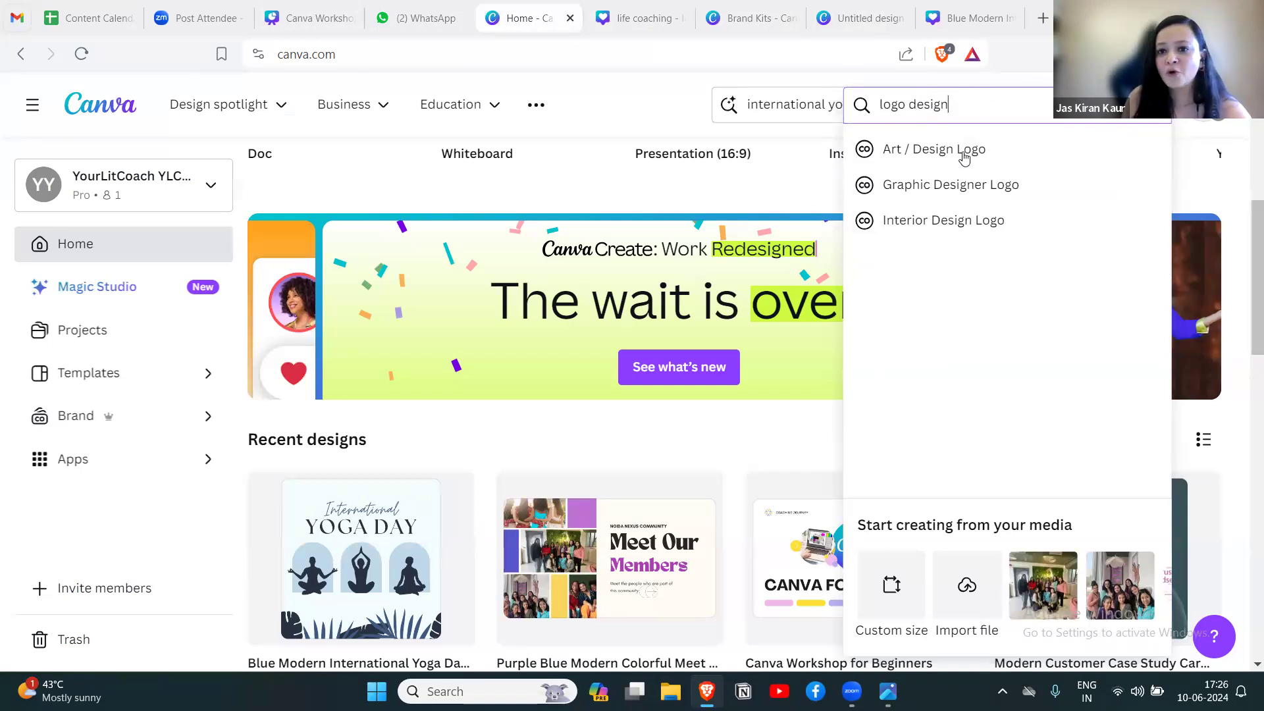
left_click(851, 156)
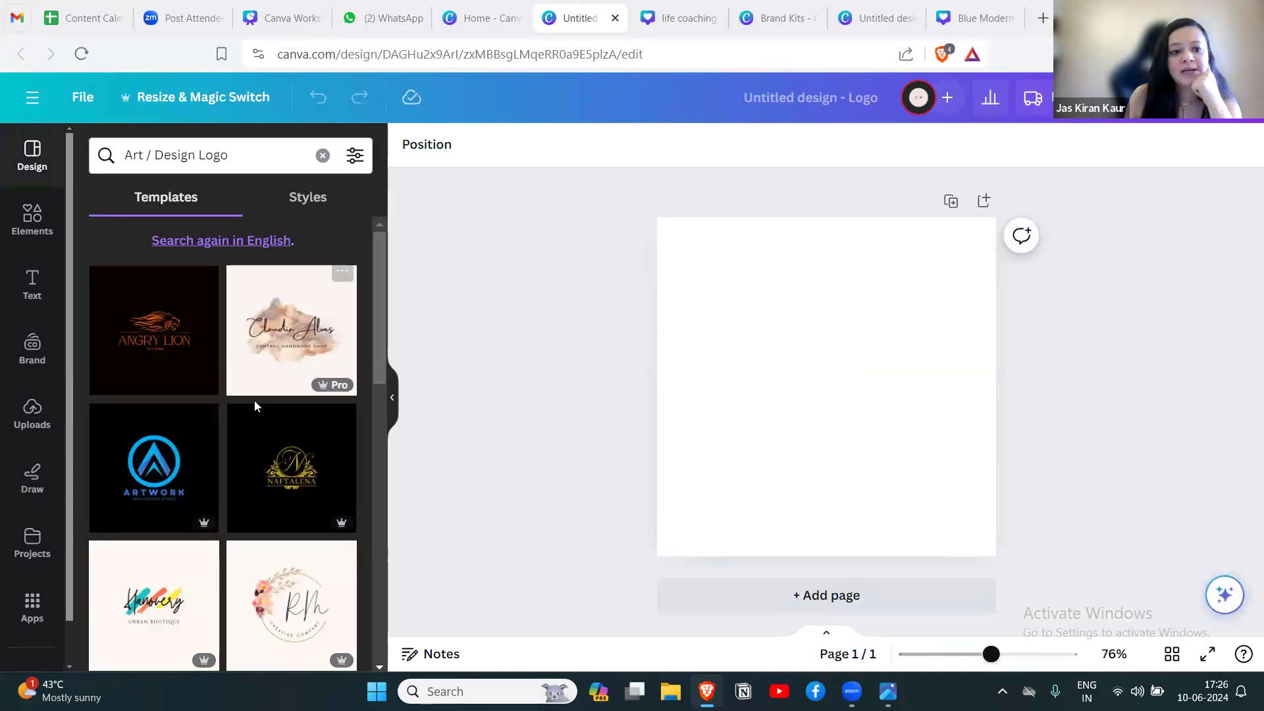
Search the logo templates for "coaching logo" and apply the Green & Cream Health & Wellness Coach Logo.
scroll(254, 400, "down", 10)
scroll(255, 404, "down", 10)
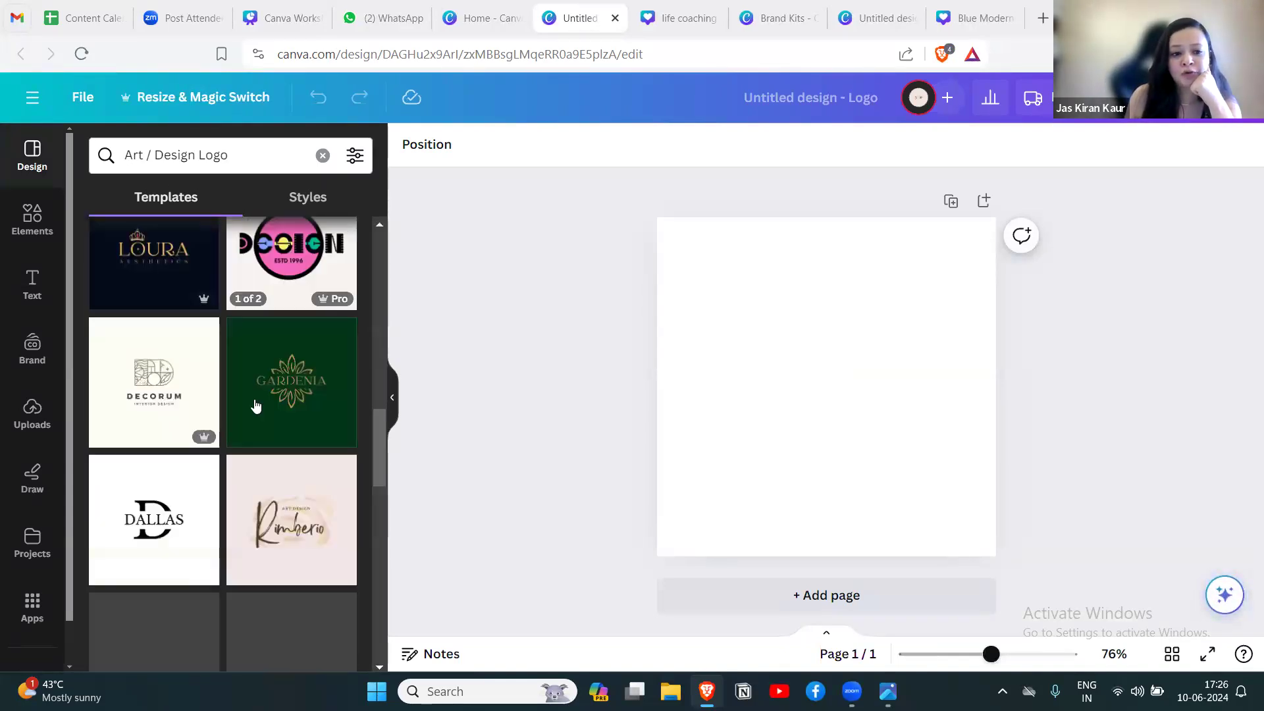
scroll(256, 403, "up", 17)
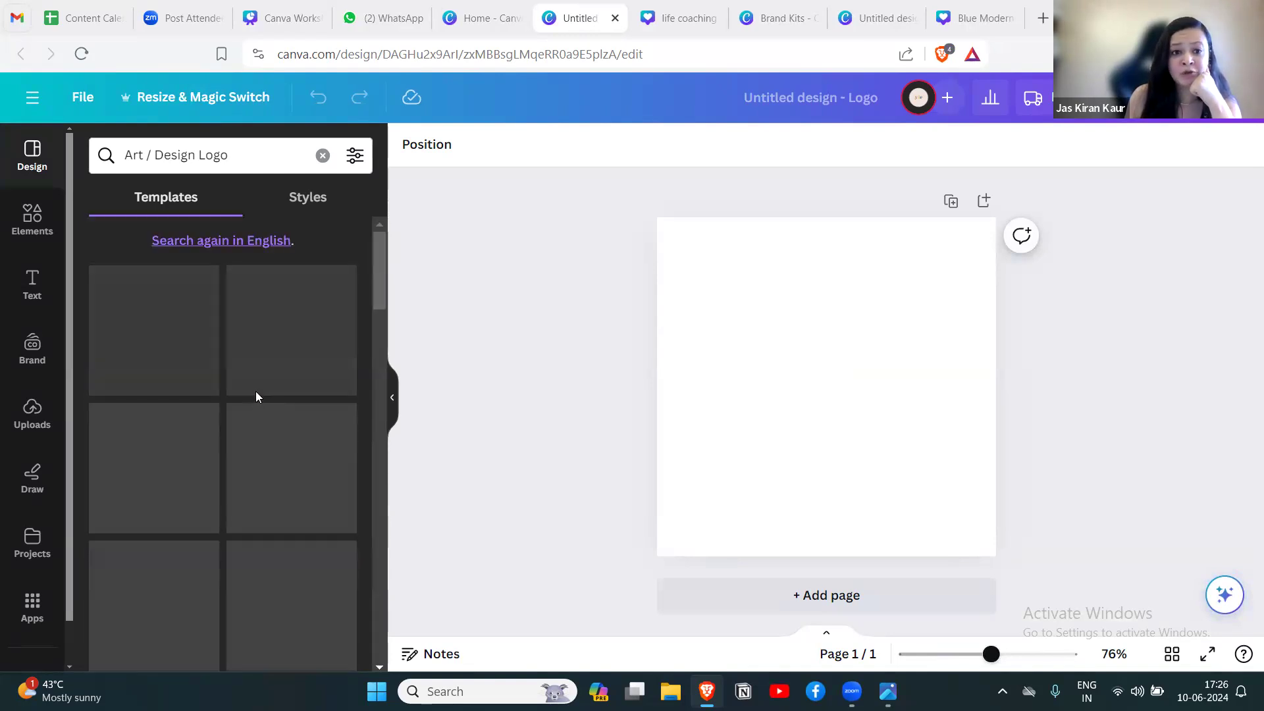
triple_click(249, 158)
type("c")
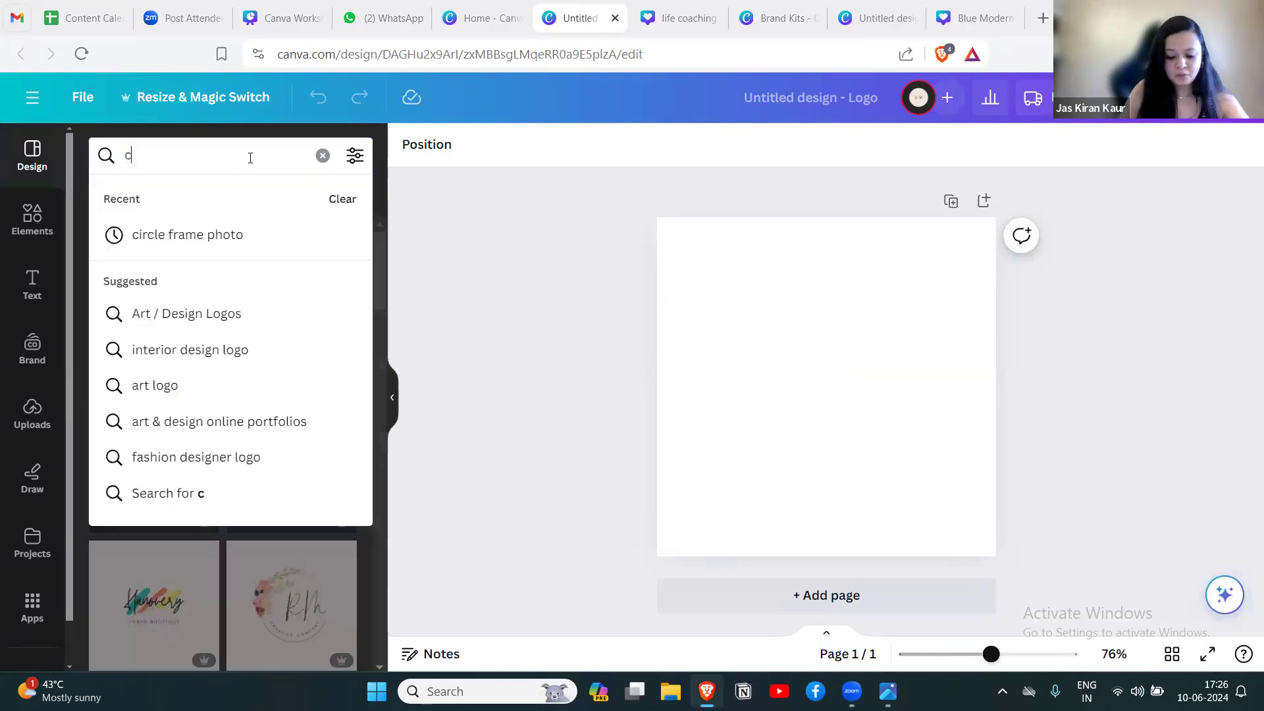
type("oaching logo")
key("Return")
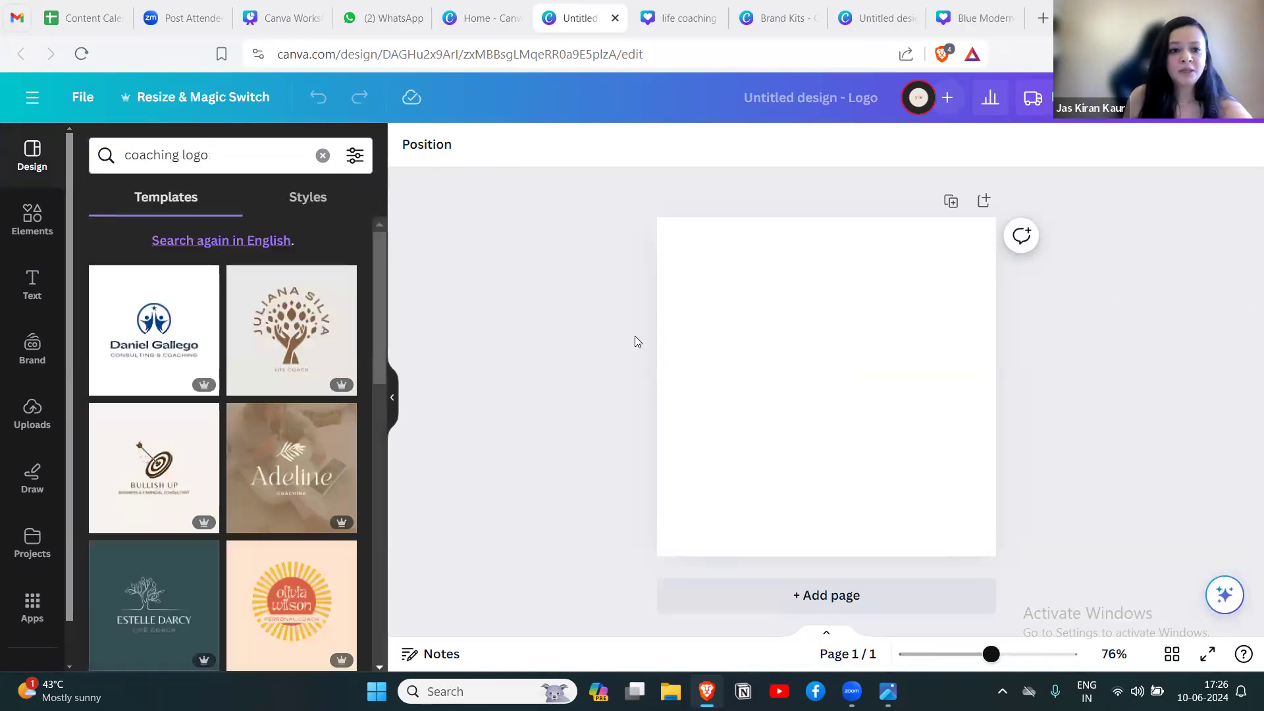
left_click_drag(381, 316, 382, 405)
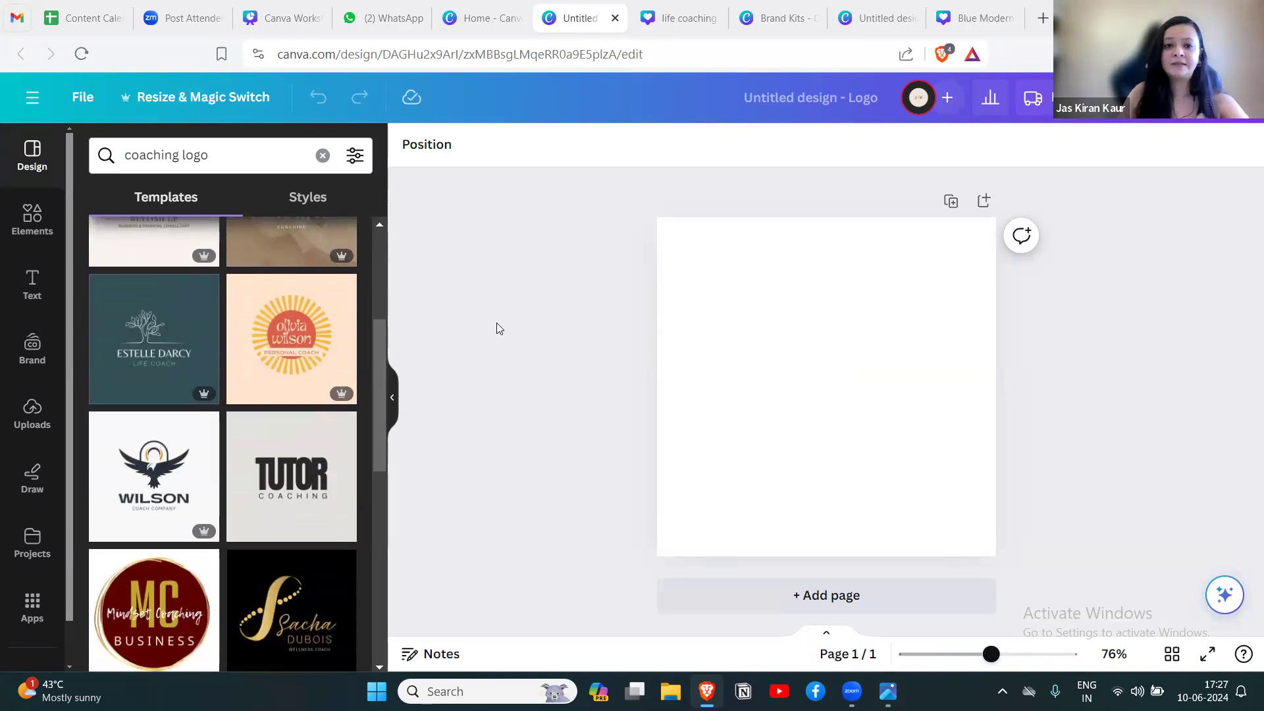
left_click_drag(380, 412, 375, 557)
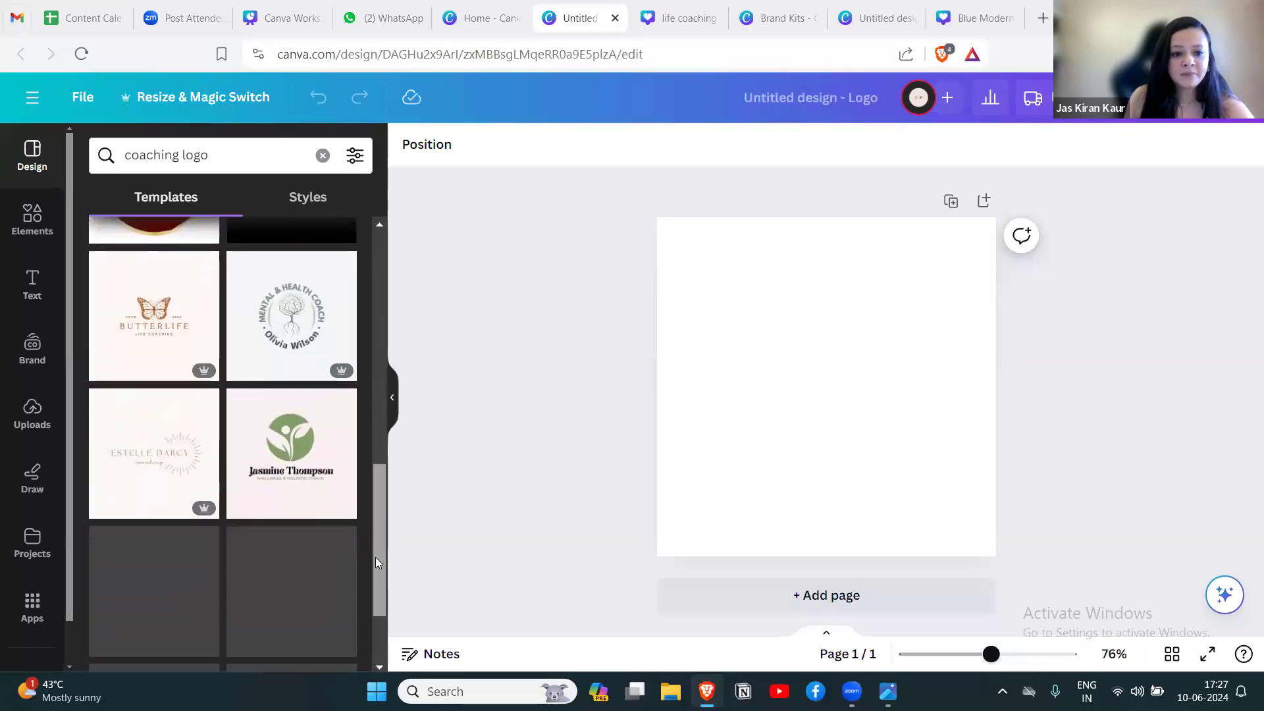
left_click(295, 452)
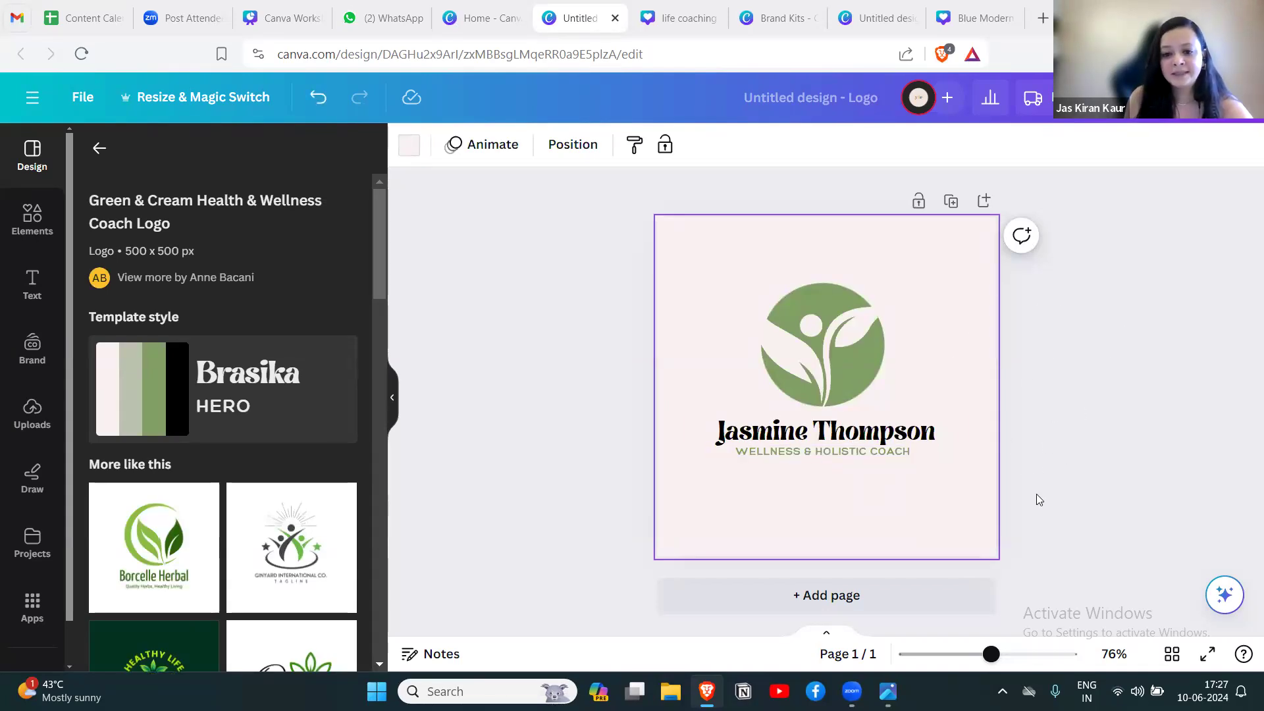
Duplicate the logo page and change the coach name's font on page 2 to Cooper BT.
left_click(953, 201)
left_click(833, 431)
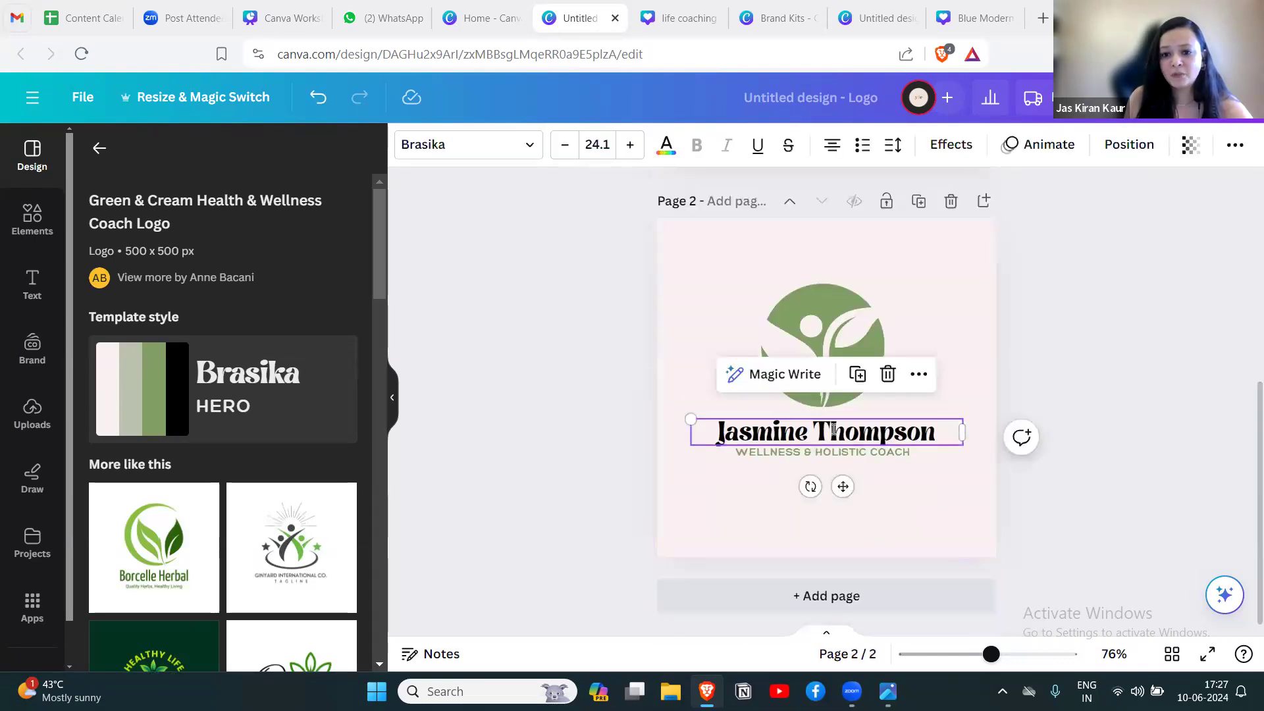
left_click(833, 432)
left_click(454, 145)
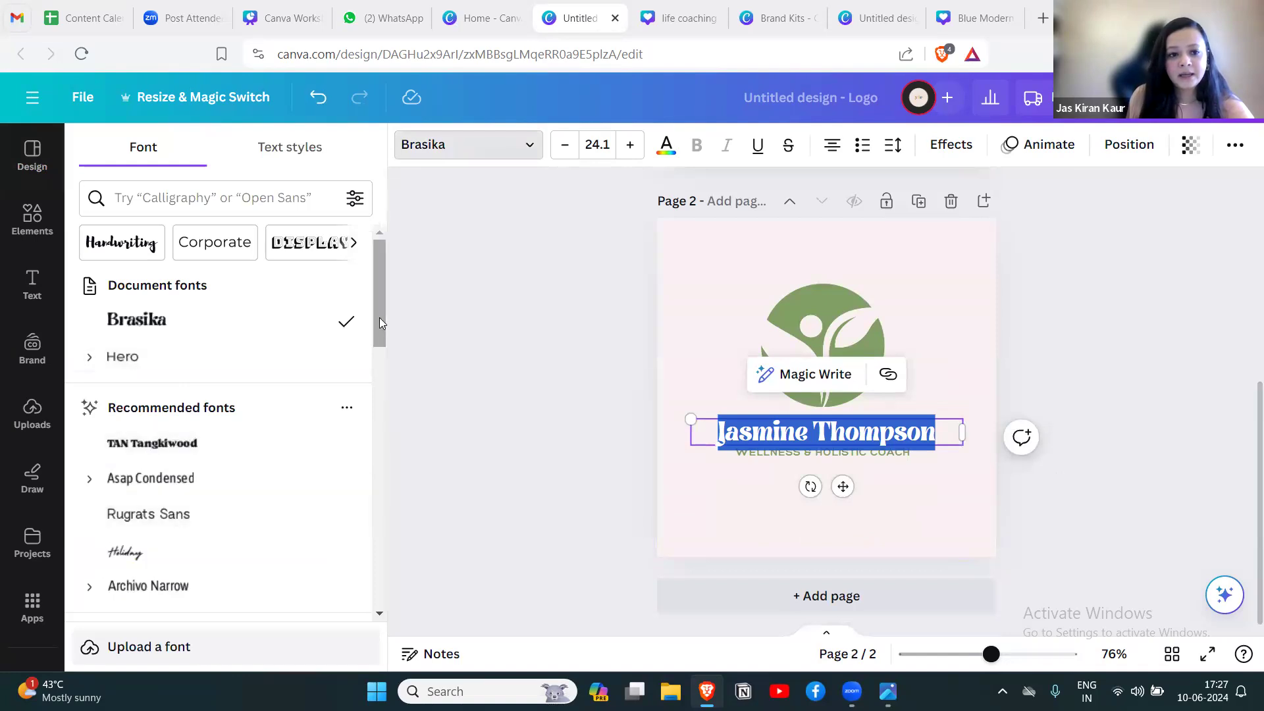
scroll(379, 322, "down", 5)
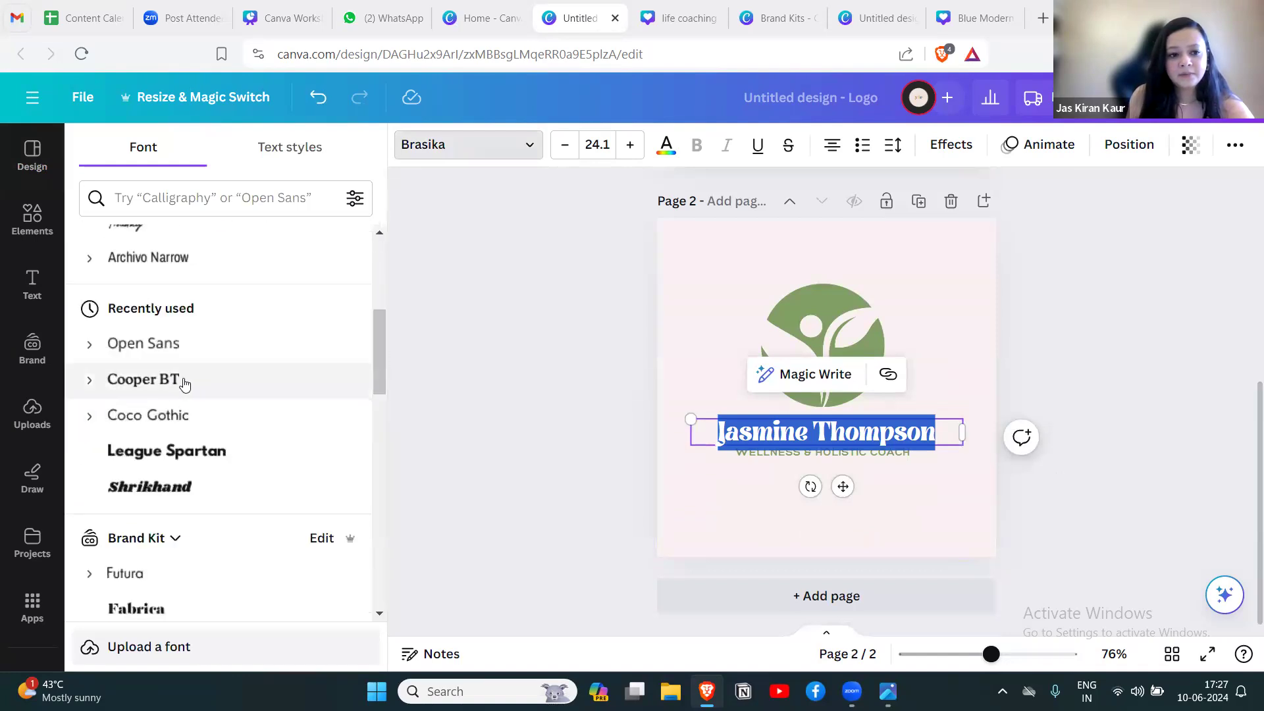
left_click(184, 382)
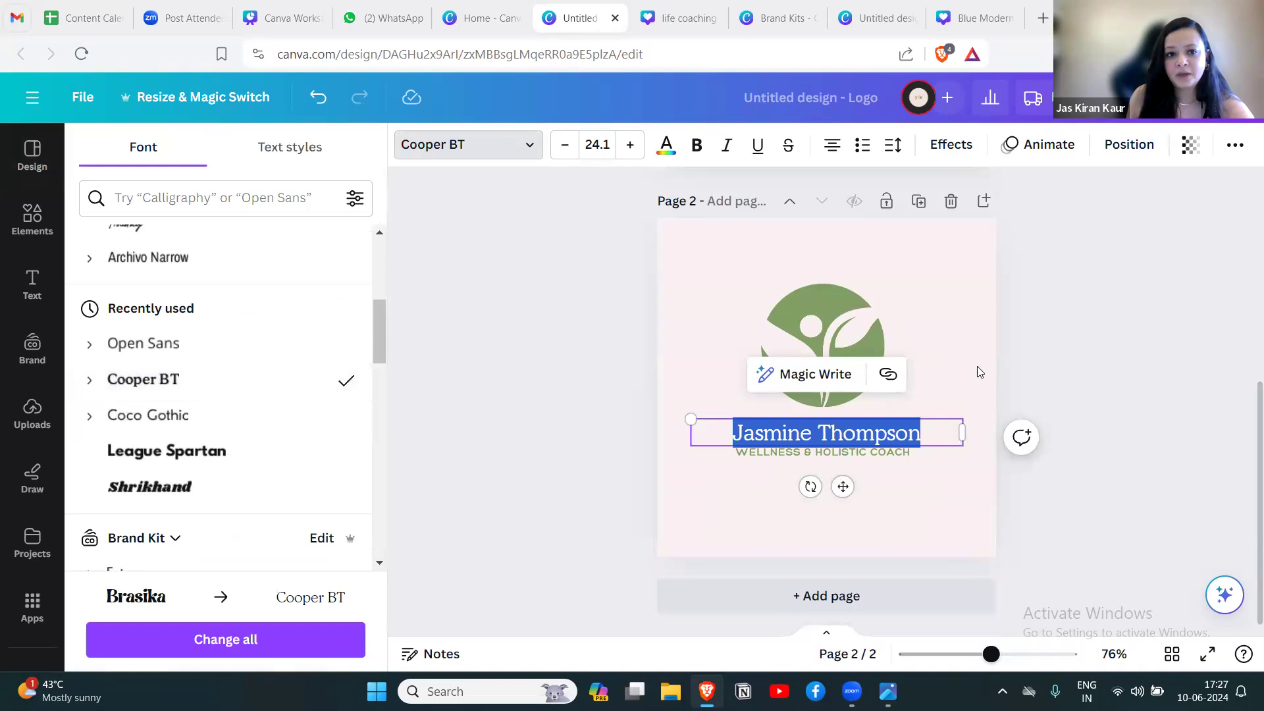
left_click(1066, 359)
left_click(820, 433)
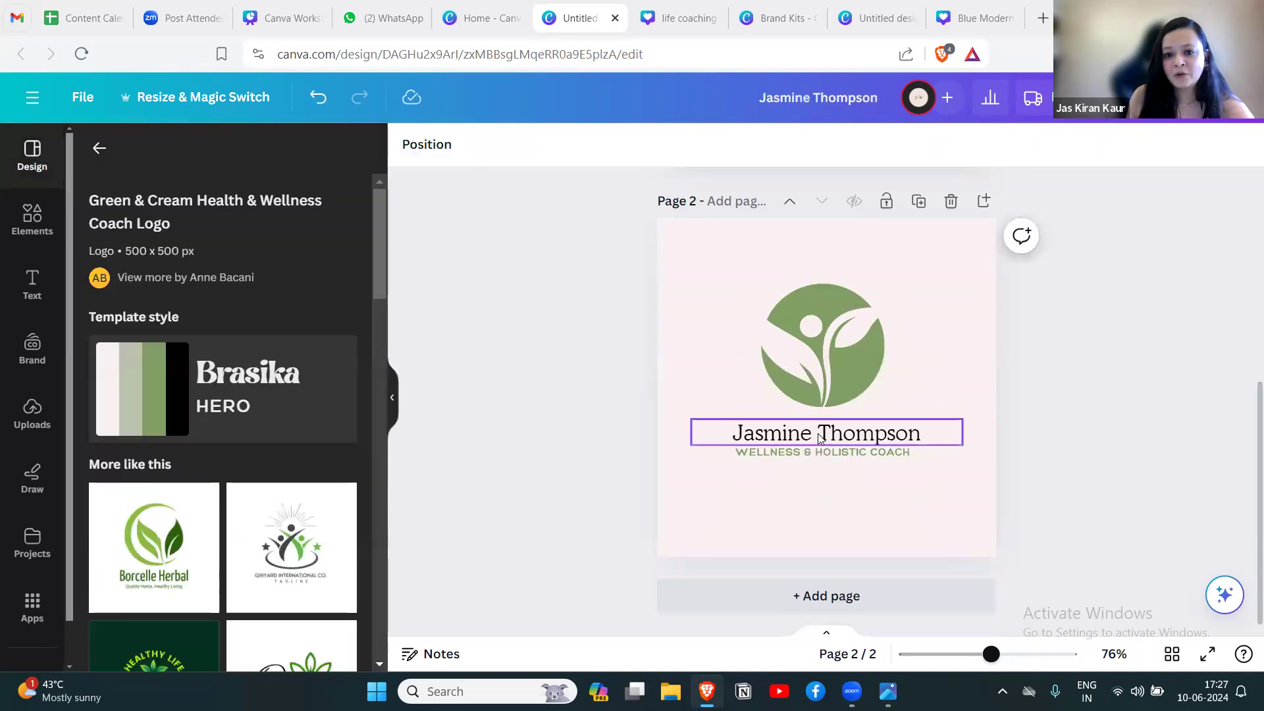
left_click(820, 432)
left_click(1019, 374)
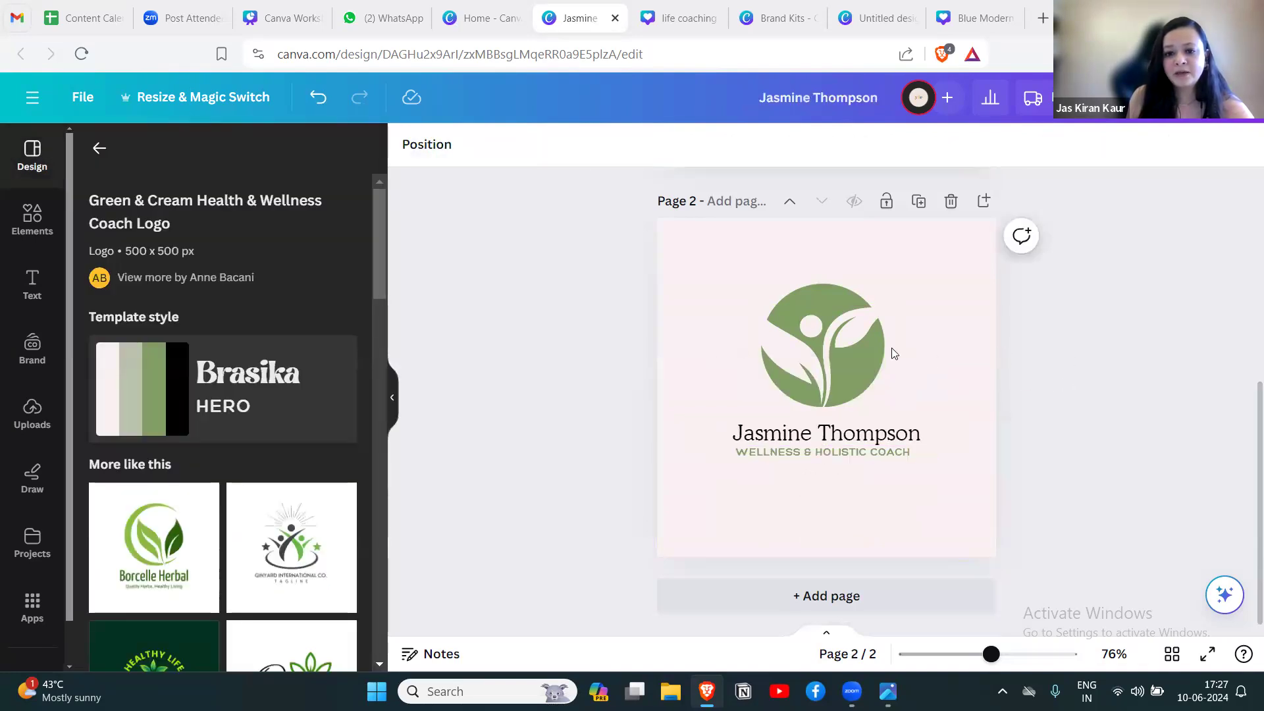
Recolor the round leaf emblem on page 2 with the orange from the Brand Kit palette.
left_click(828, 302)
left_click(572, 145)
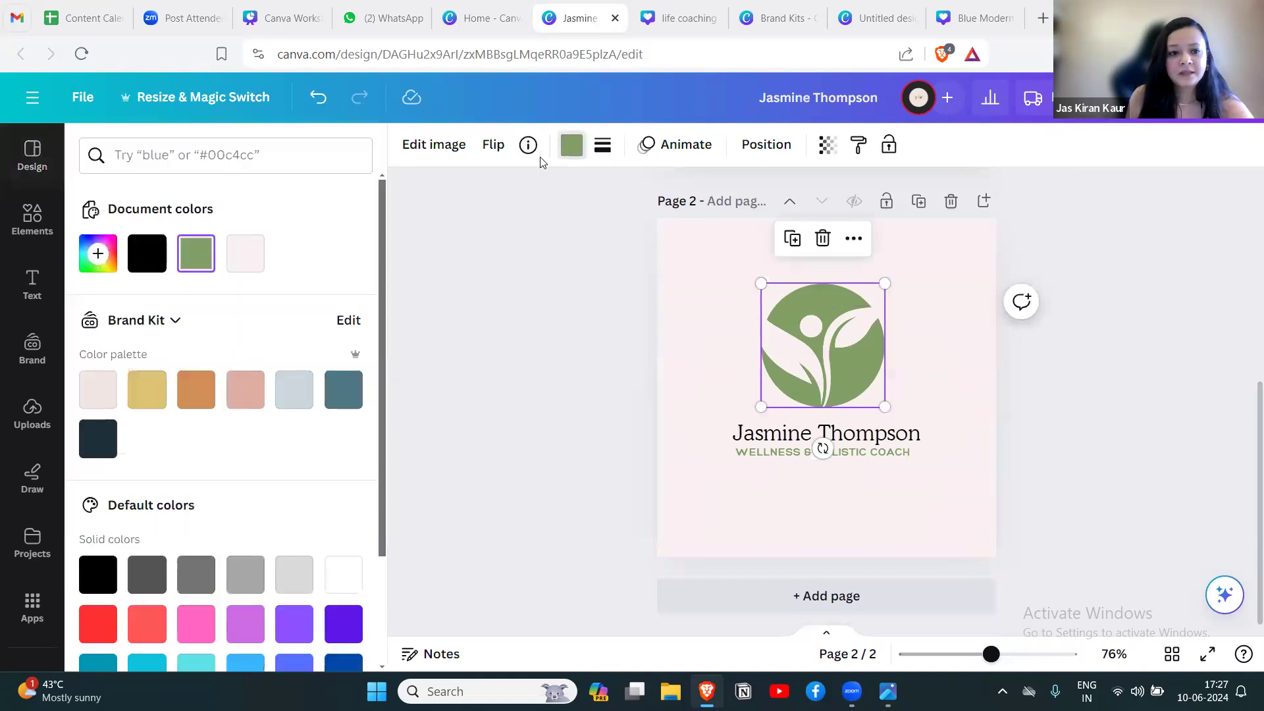
left_click_drag(383, 231, 381, 248)
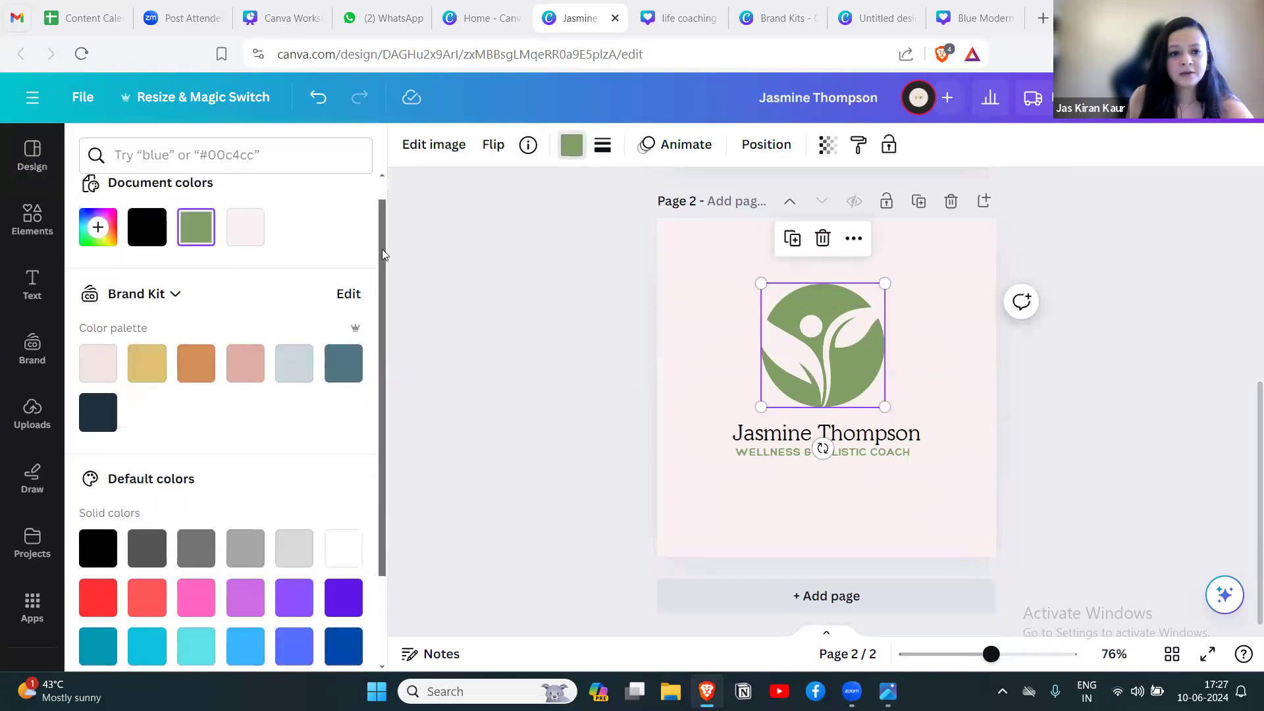
left_click(200, 366)
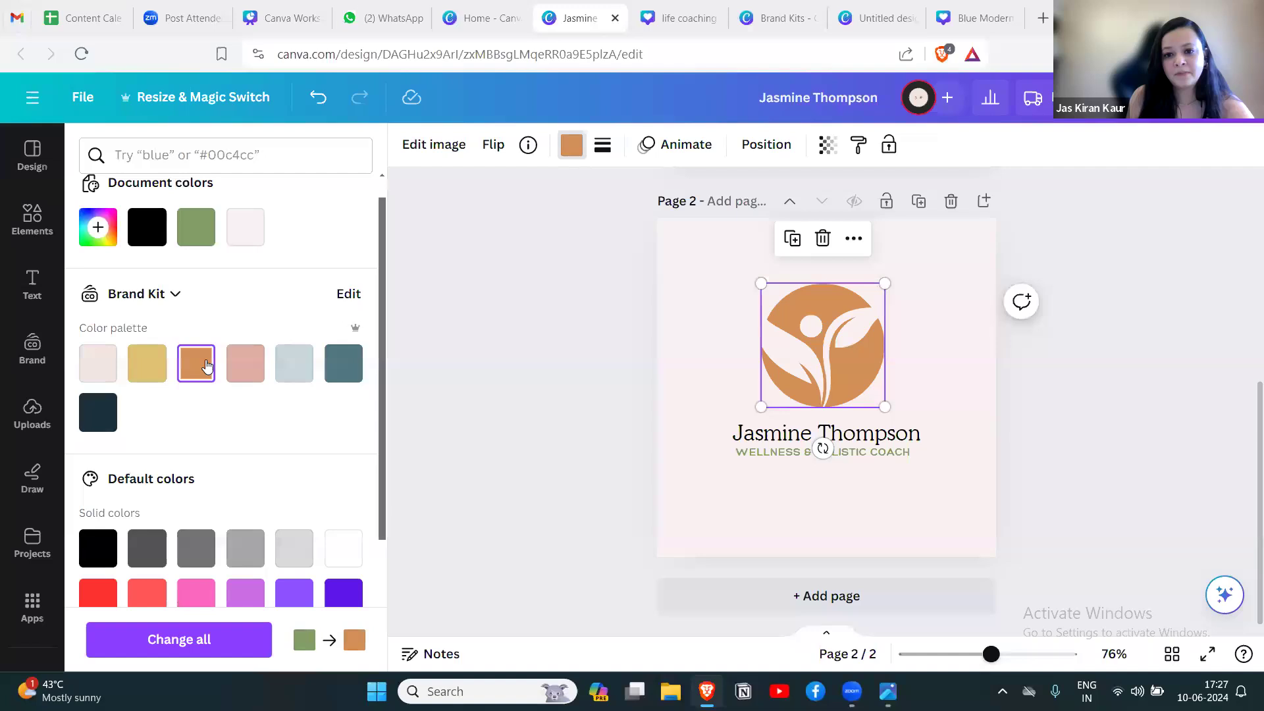
left_click(1079, 401)
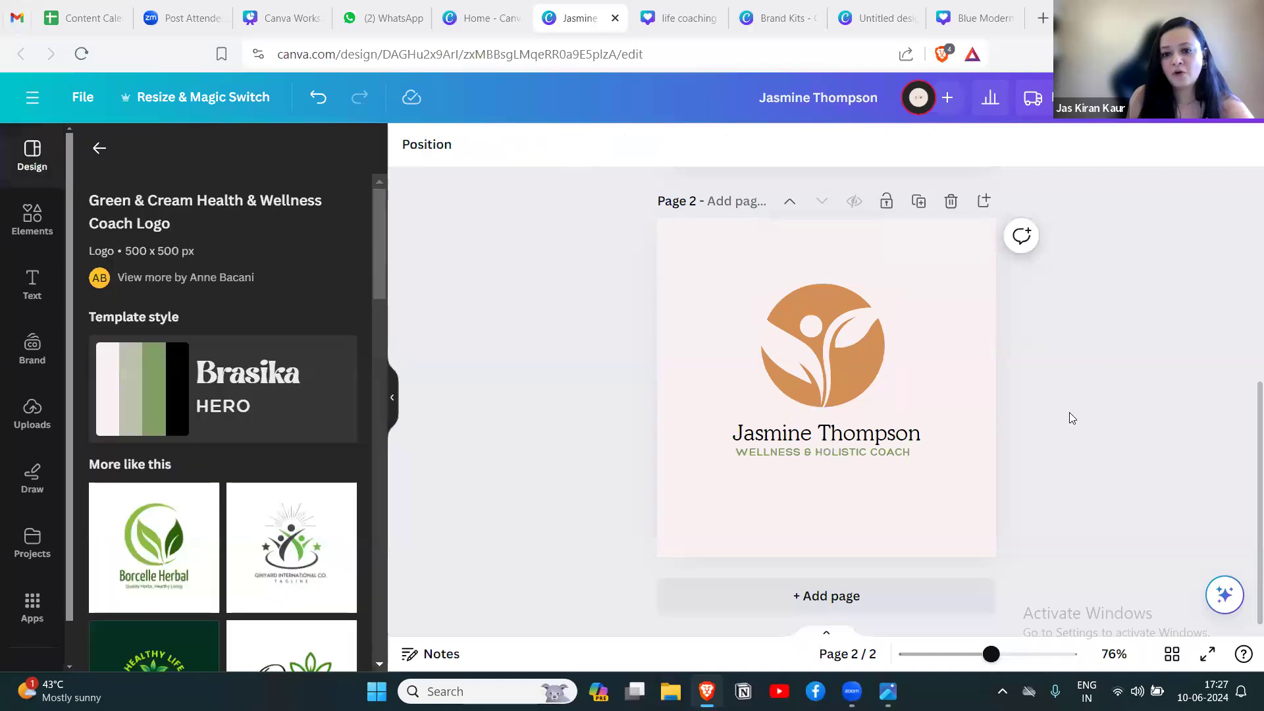
Recolor the "Wellness & Holistic Coach" tagline on page 2 with the dark green from the default solid colors.
left_click(819, 452)
left_click(666, 151)
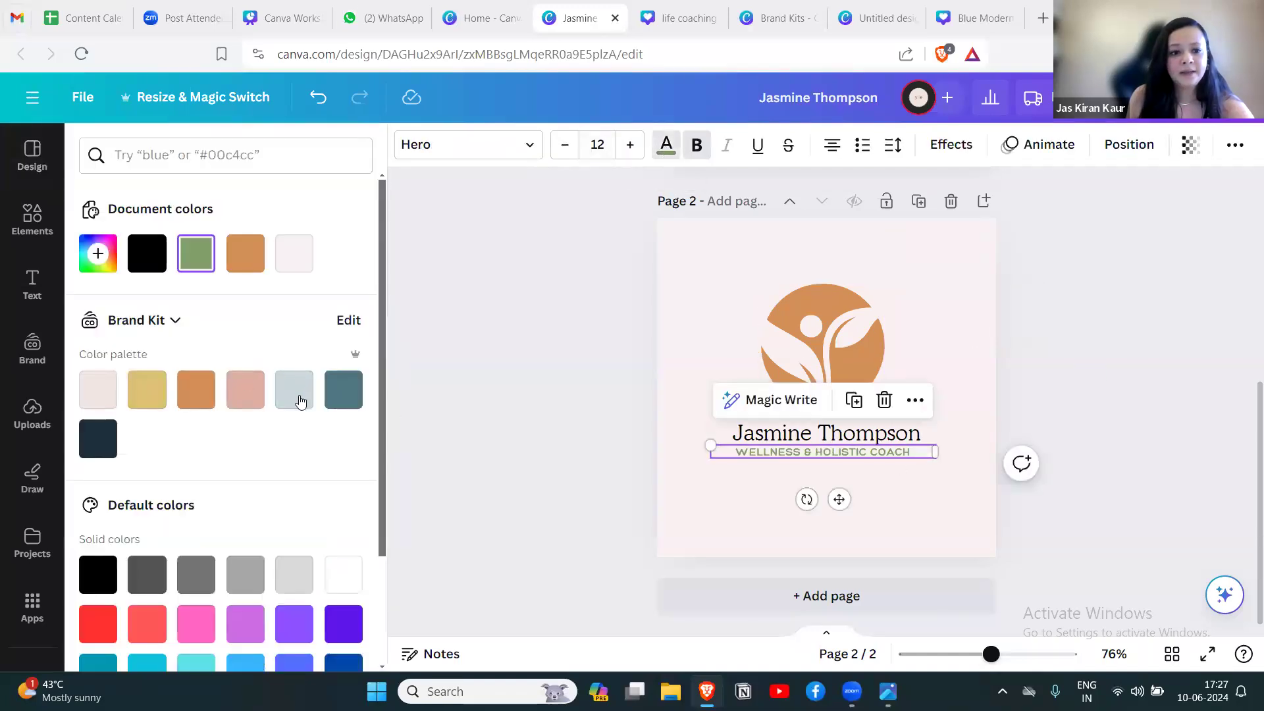
scroll(276, 434, "down", 2)
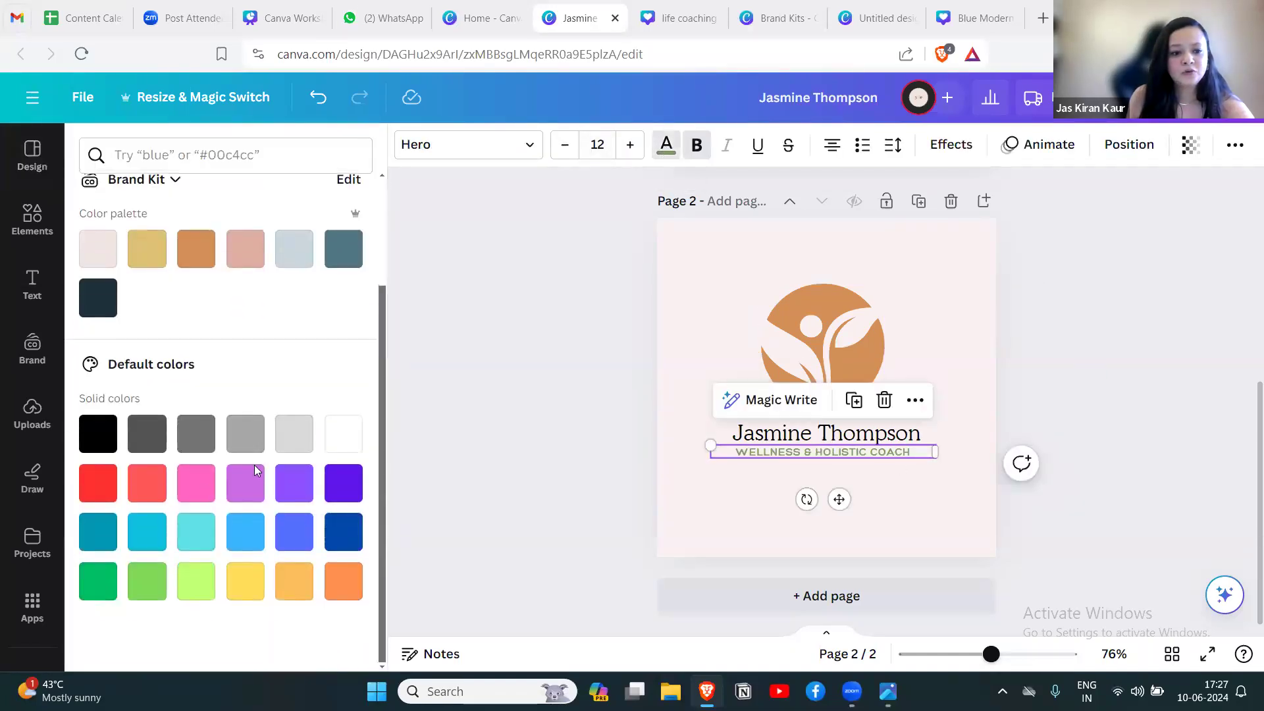
left_click(105, 584)
left_click(1073, 361)
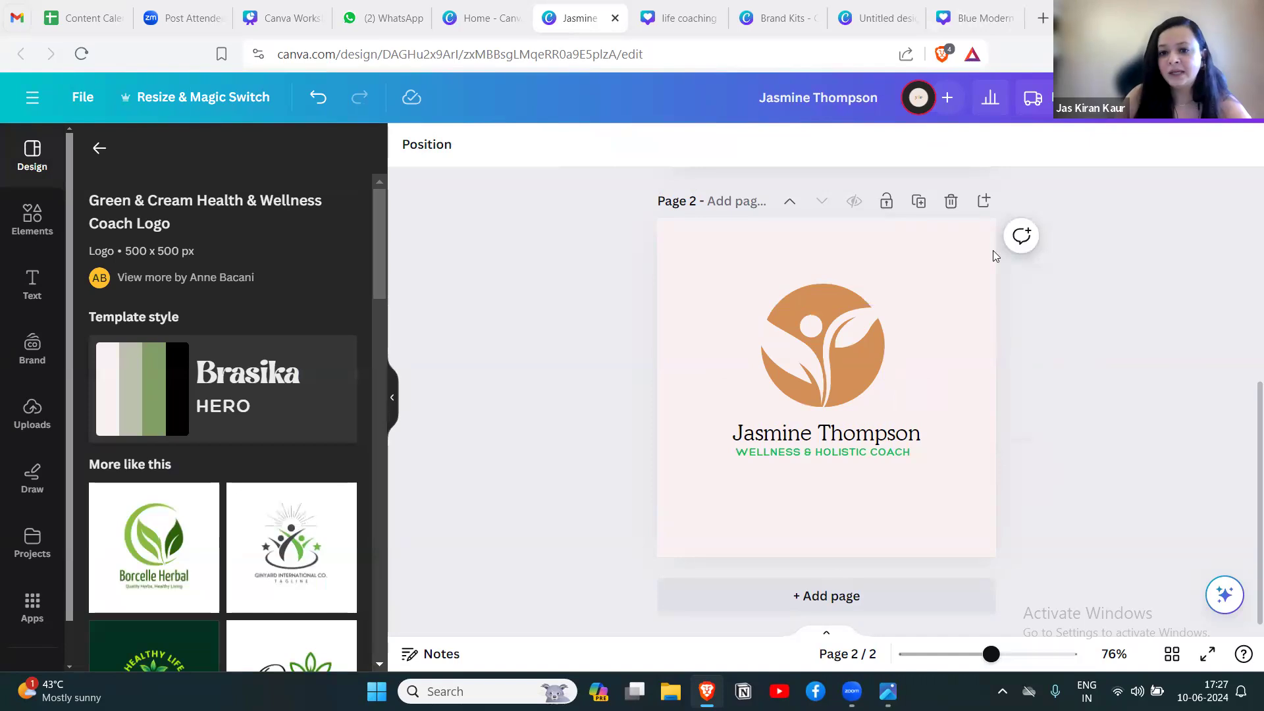
left_click(883, 252)
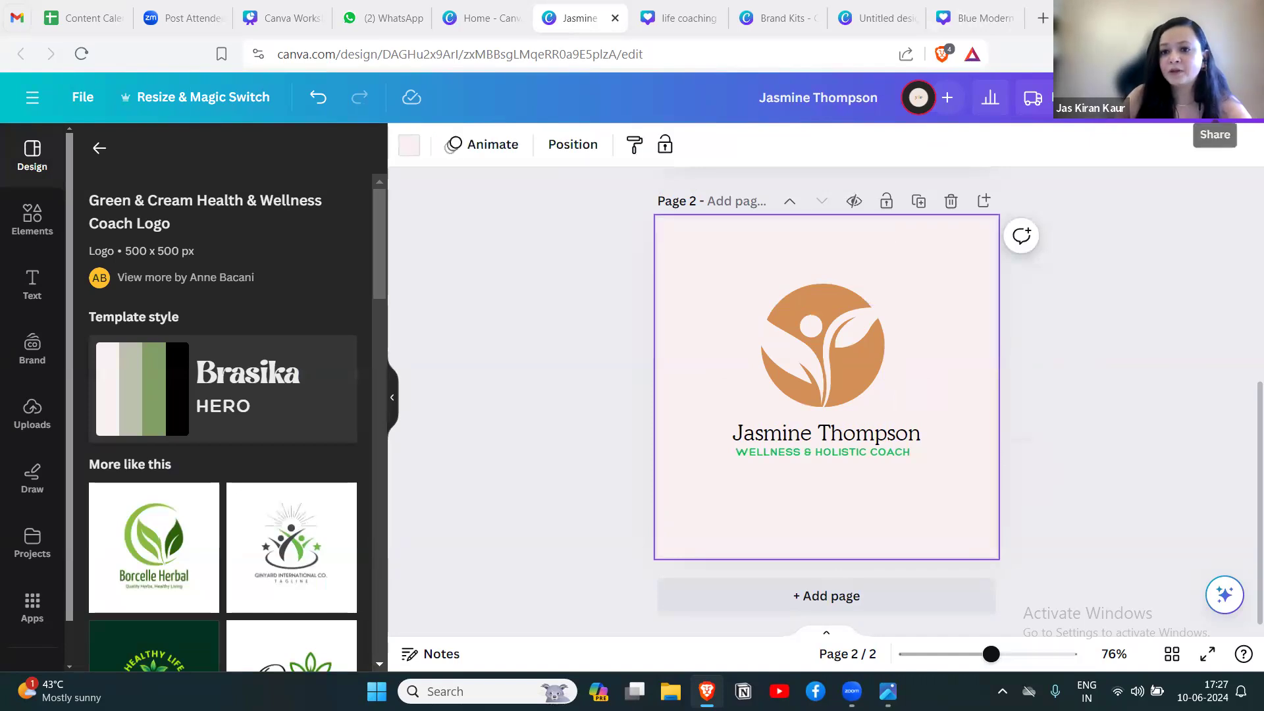
Set up the logo download as a PNG at size 1, with only page 2 and a transparent background.
left_click(1214, 98)
left_click(1206, 551)
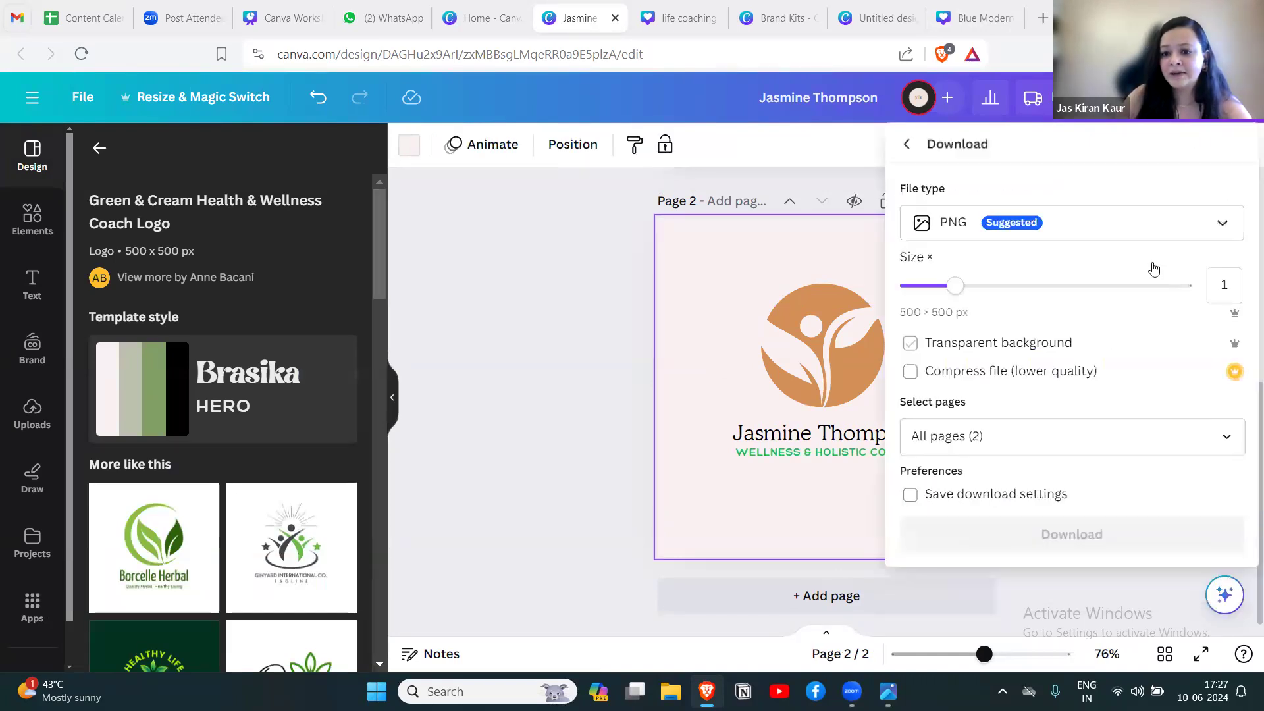
left_click(910, 343)
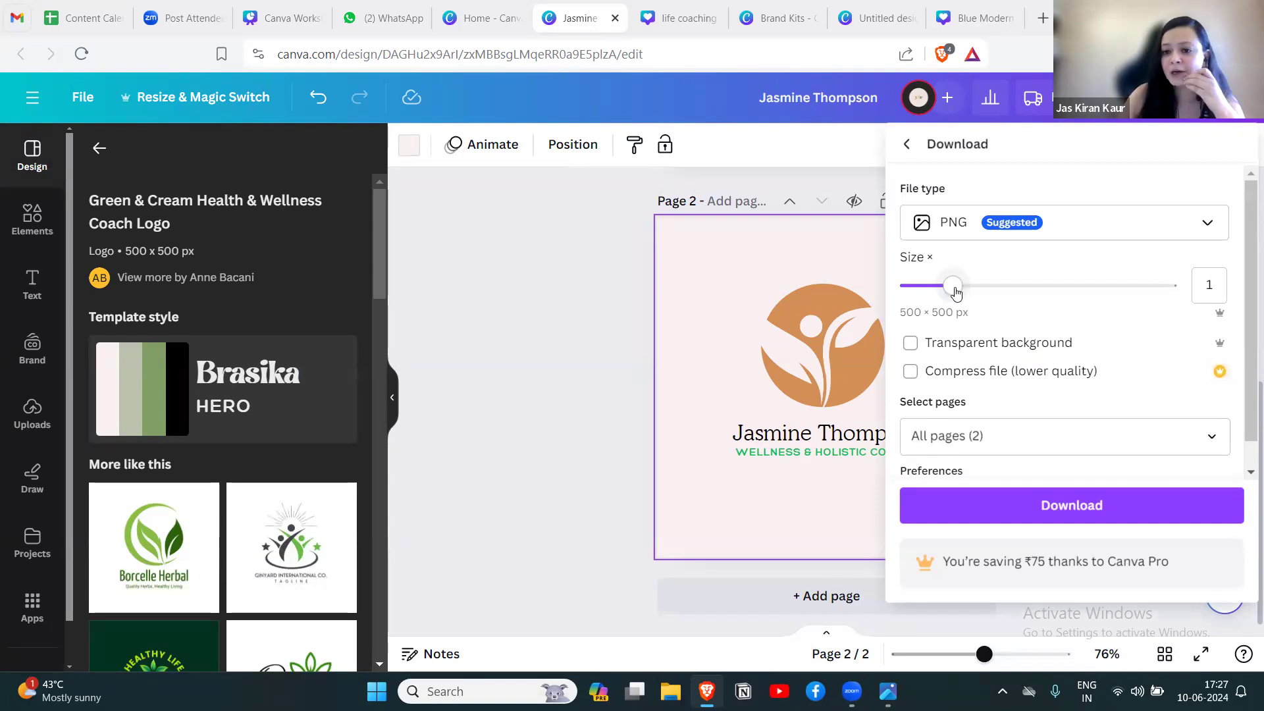
mouse_move(955, 292)
left_mouse_down()
mouse_move(1170, 288)
mouse_move(903, 283)
mouse_move(953, 286)
left_mouse_up()
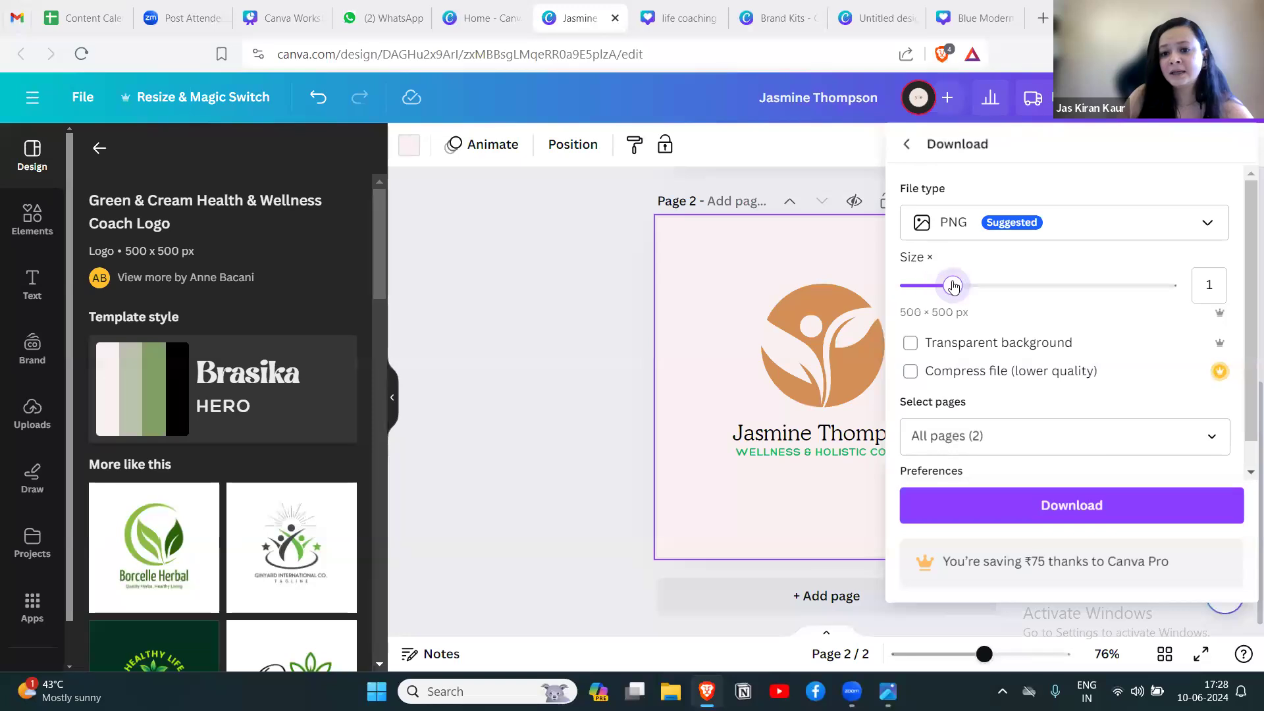
left_click(1210, 439)
left_click(1212, 213)
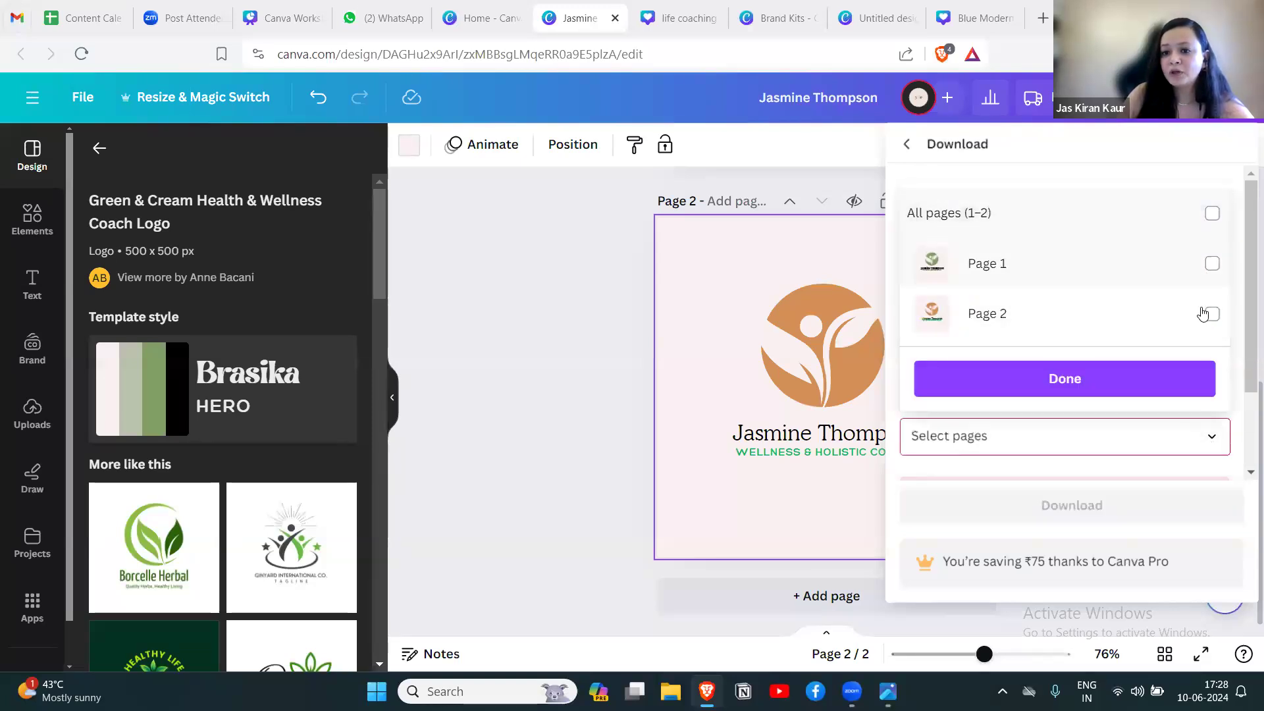
left_click(1212, 314)
left_click(1098, 382)
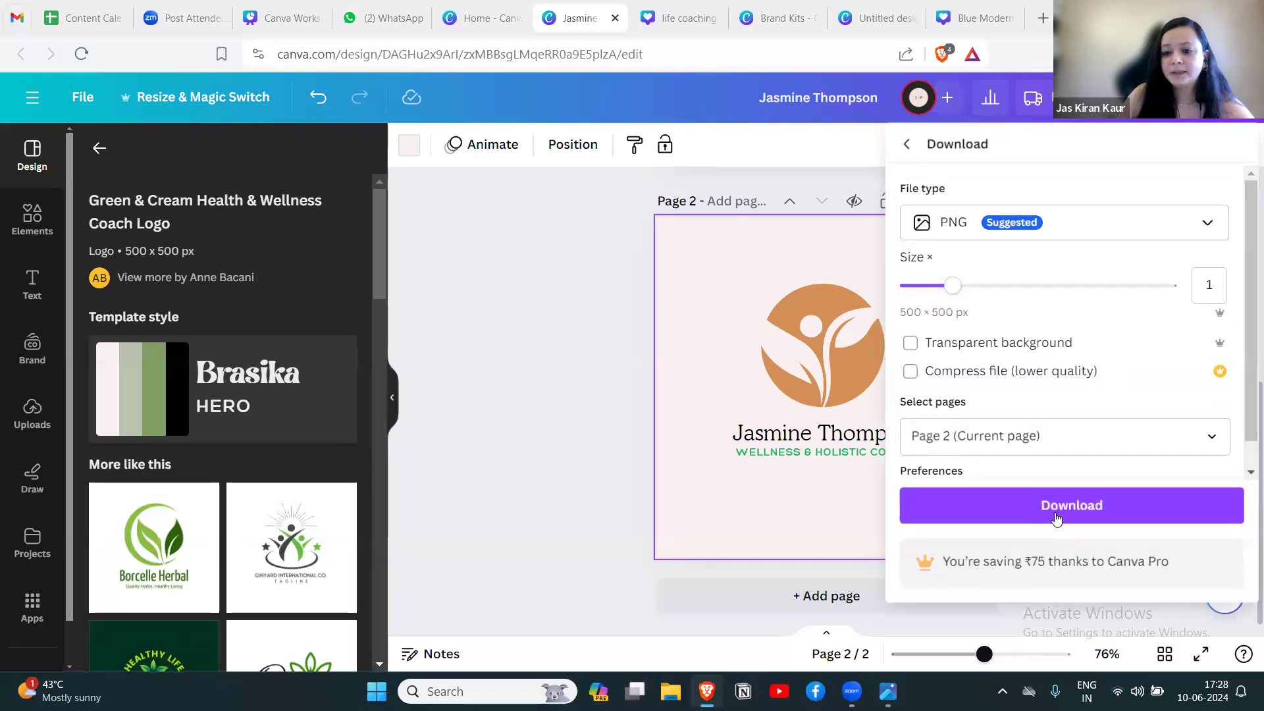
left_click(999, 345)
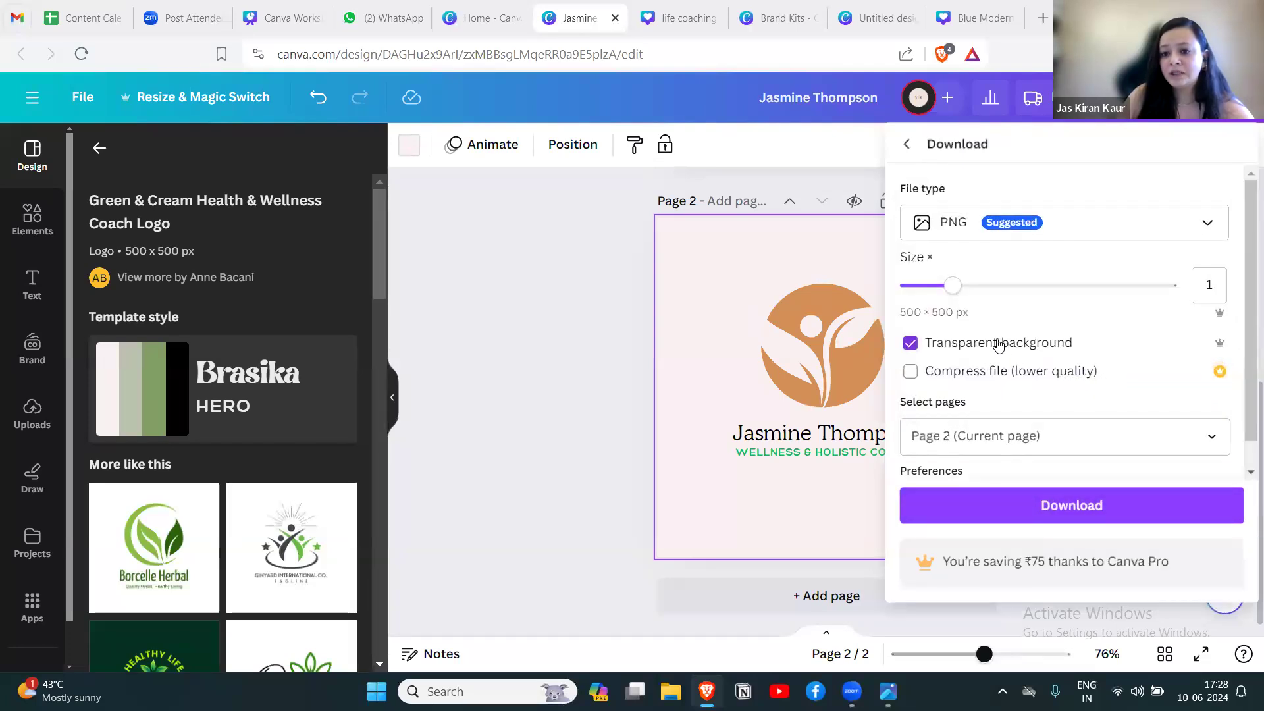
Download the logo and save it to the Desktop, adding "Logo" to the end of the suggested file name.
left_click(1068, 508)
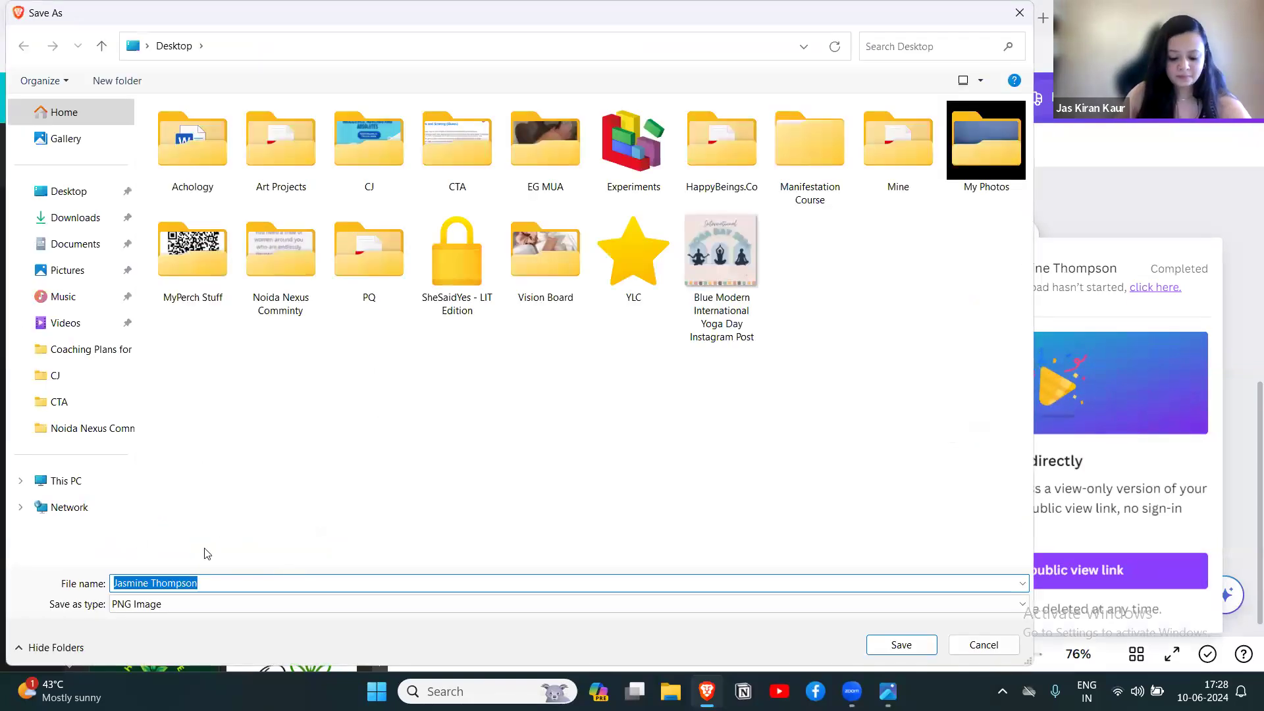
left_click(257, 585)
type("Logo")
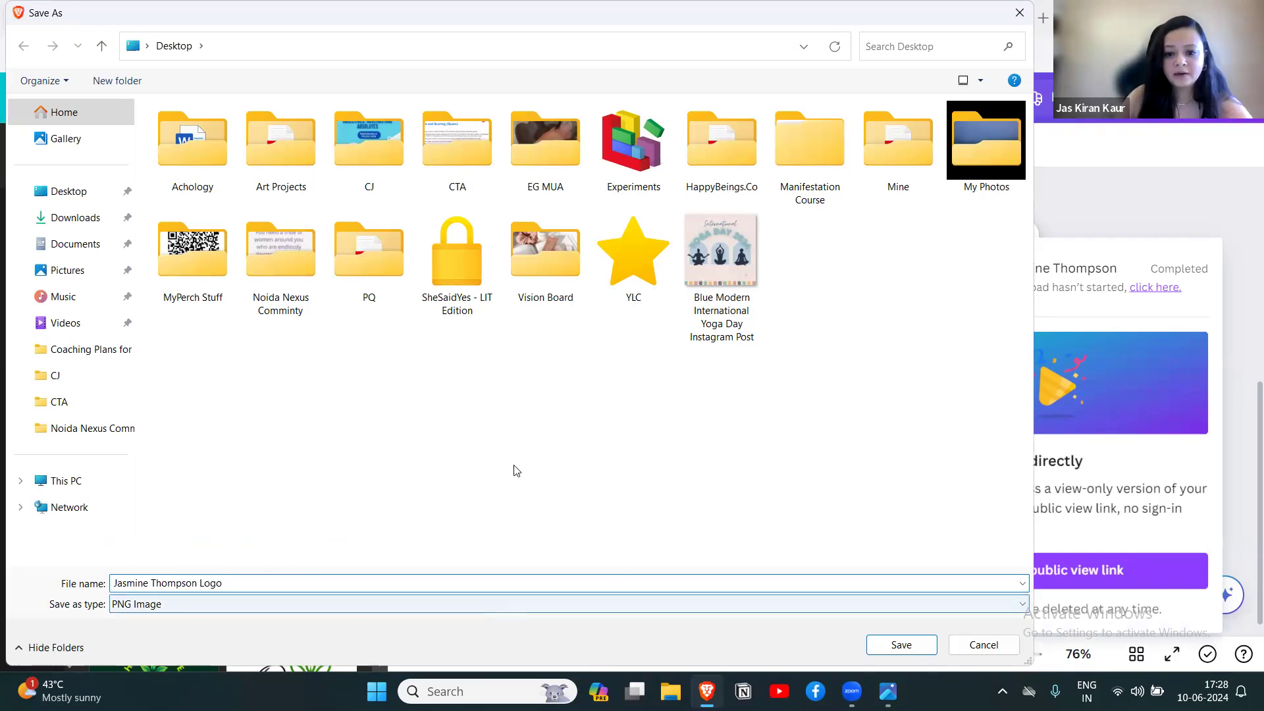
left_click(902, 645)
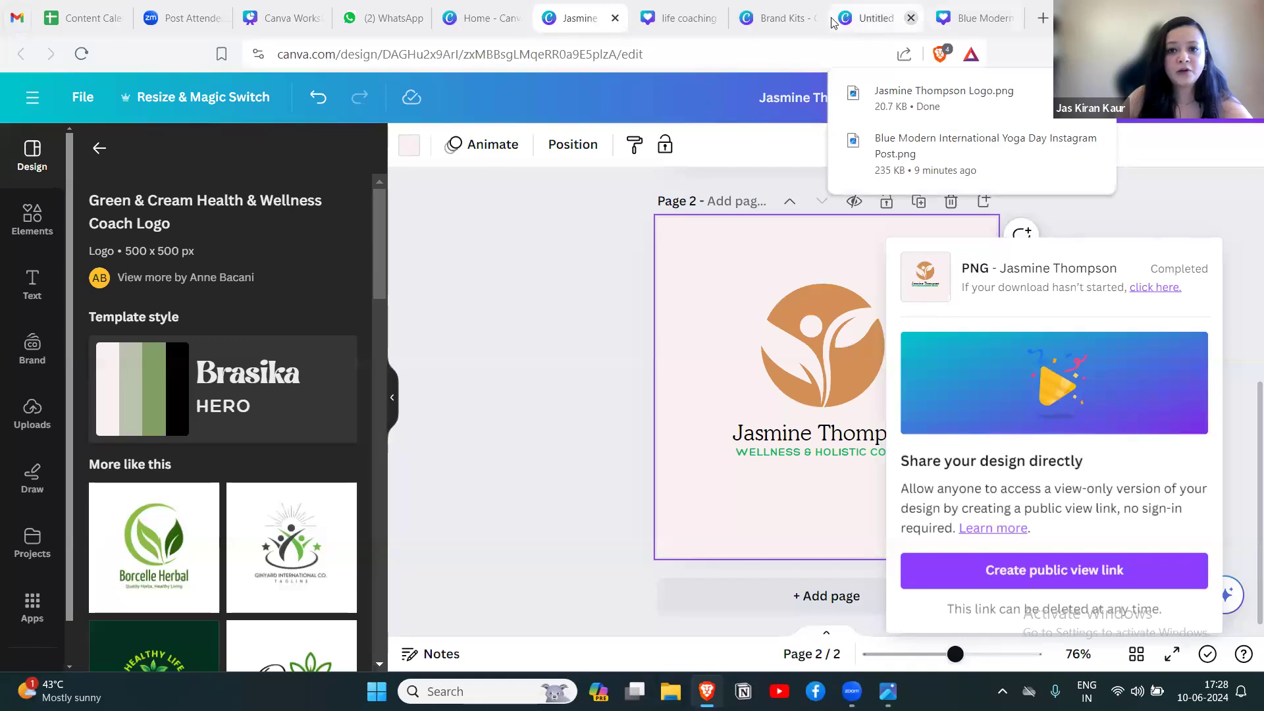
Upload the saved logo PNG from the Desktop to the Logos section of the Test Brand Kit.
left_click(833, 22)
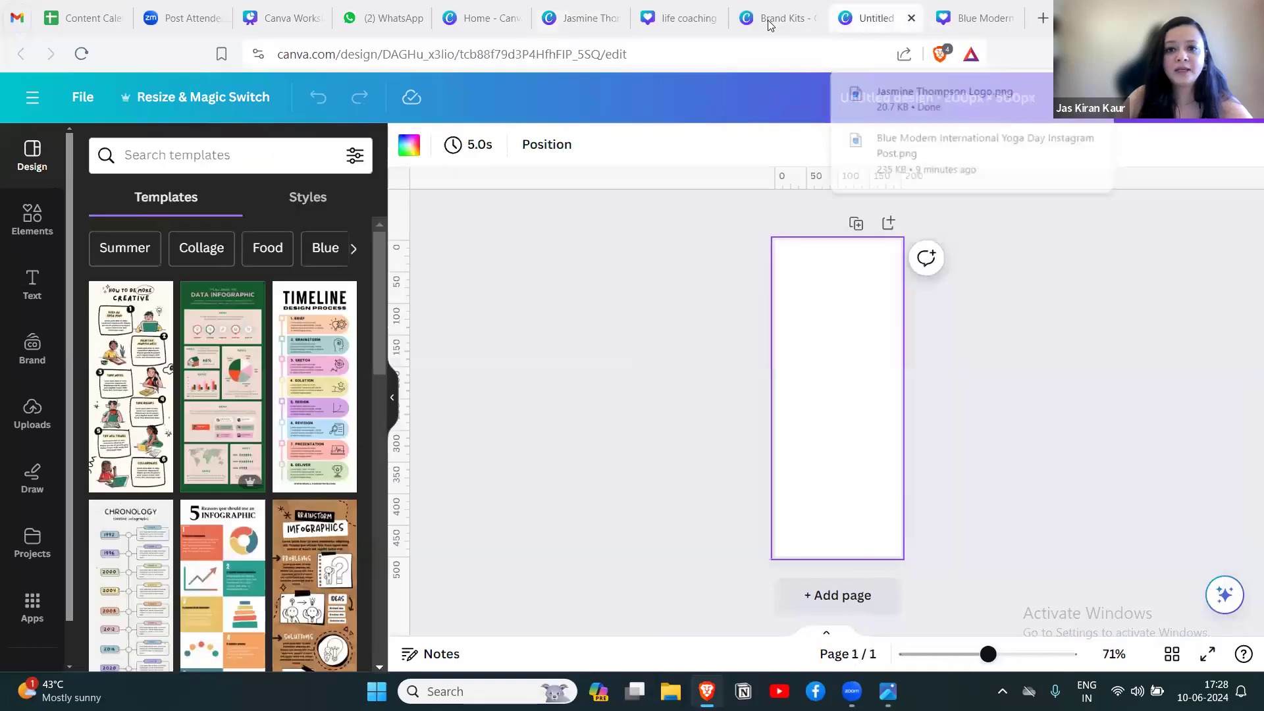
left_click(770, 23)
left_click(678, 360)
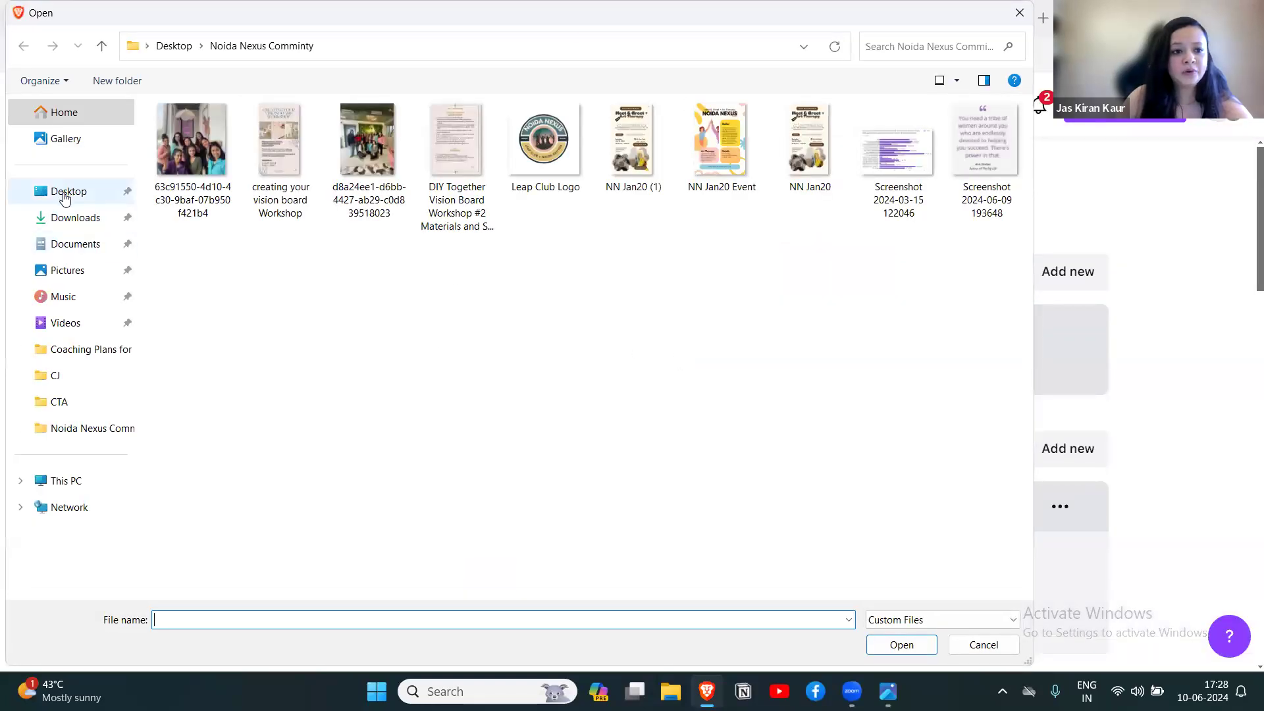
left_click(64, 195)
left_click(892, 314)
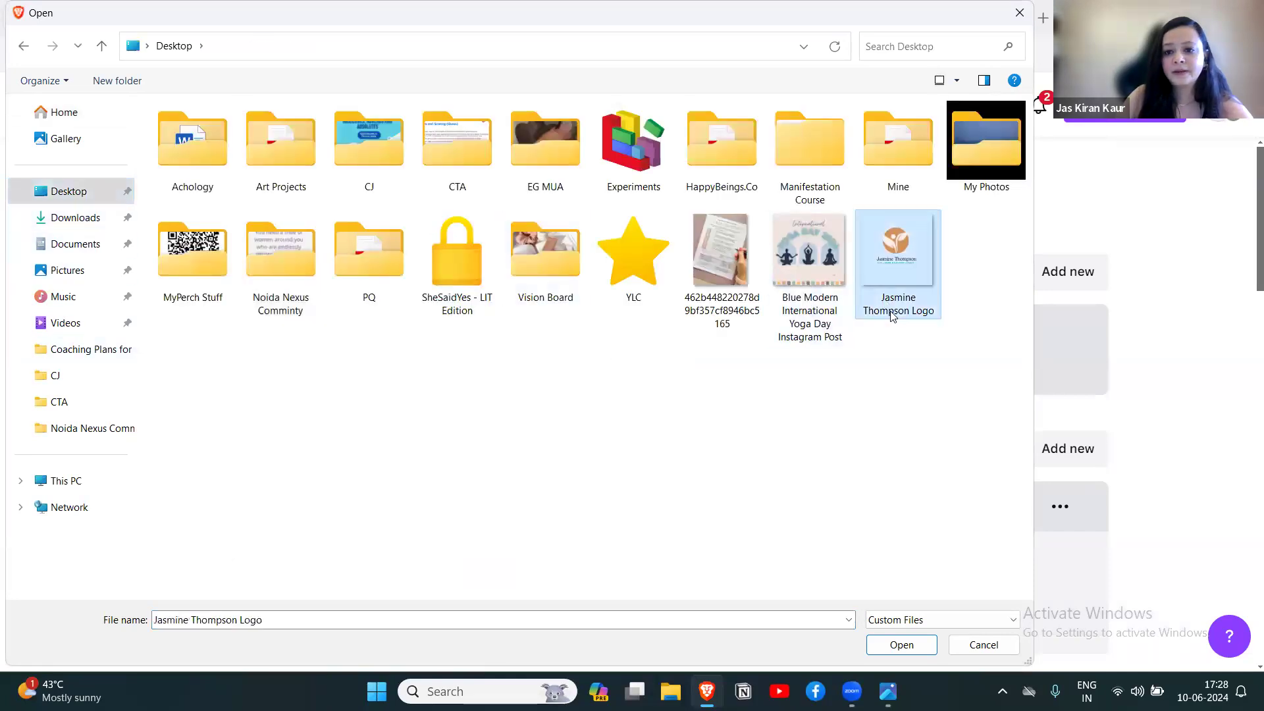
left_click(912, 646)
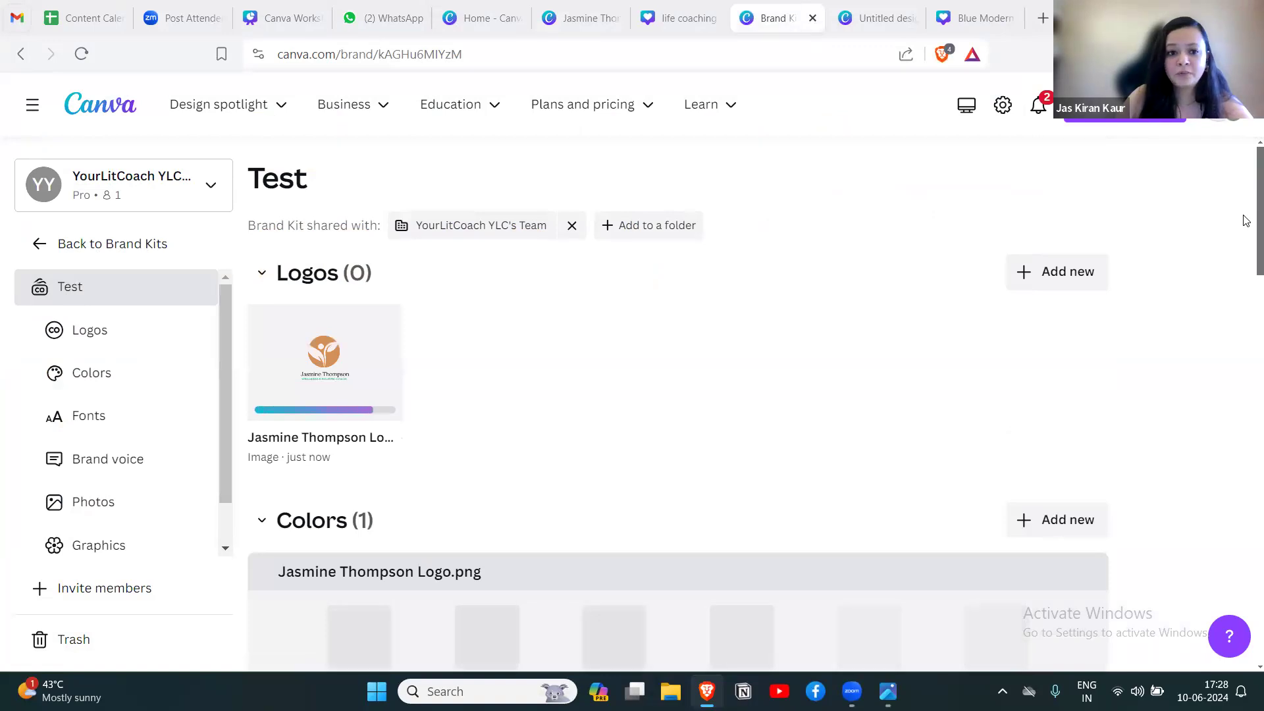
Keep the color palette extracted from the uploaded logo in the Test Brand Kit's colors.
scroll(1246, 221, "down", 5)
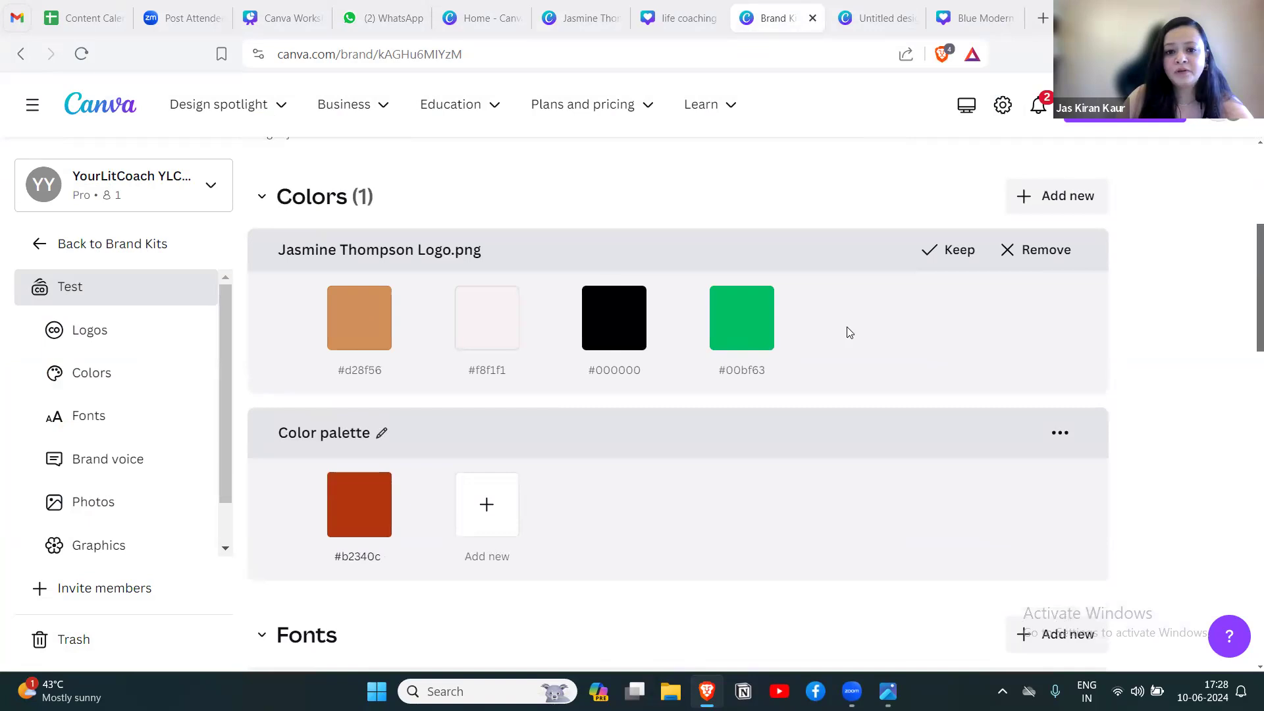
scroll(1218, 248, "up", 3)
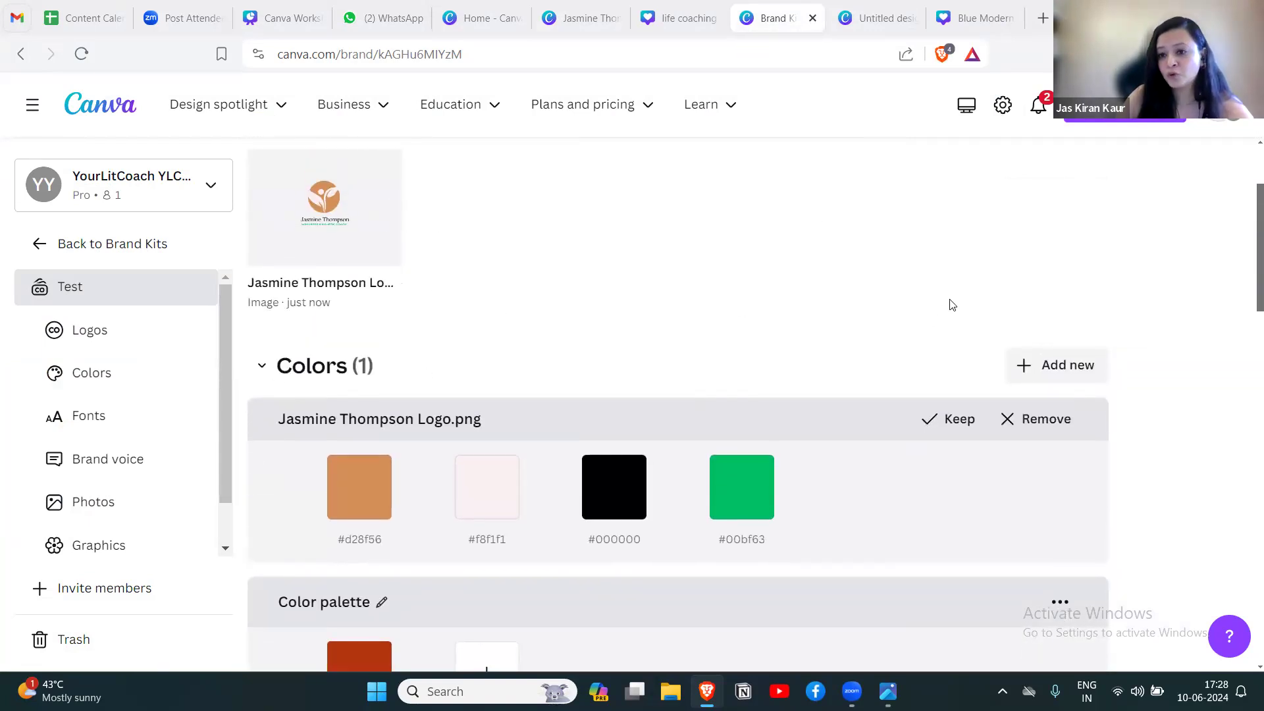
scroll(1247, 244, "down", 3)
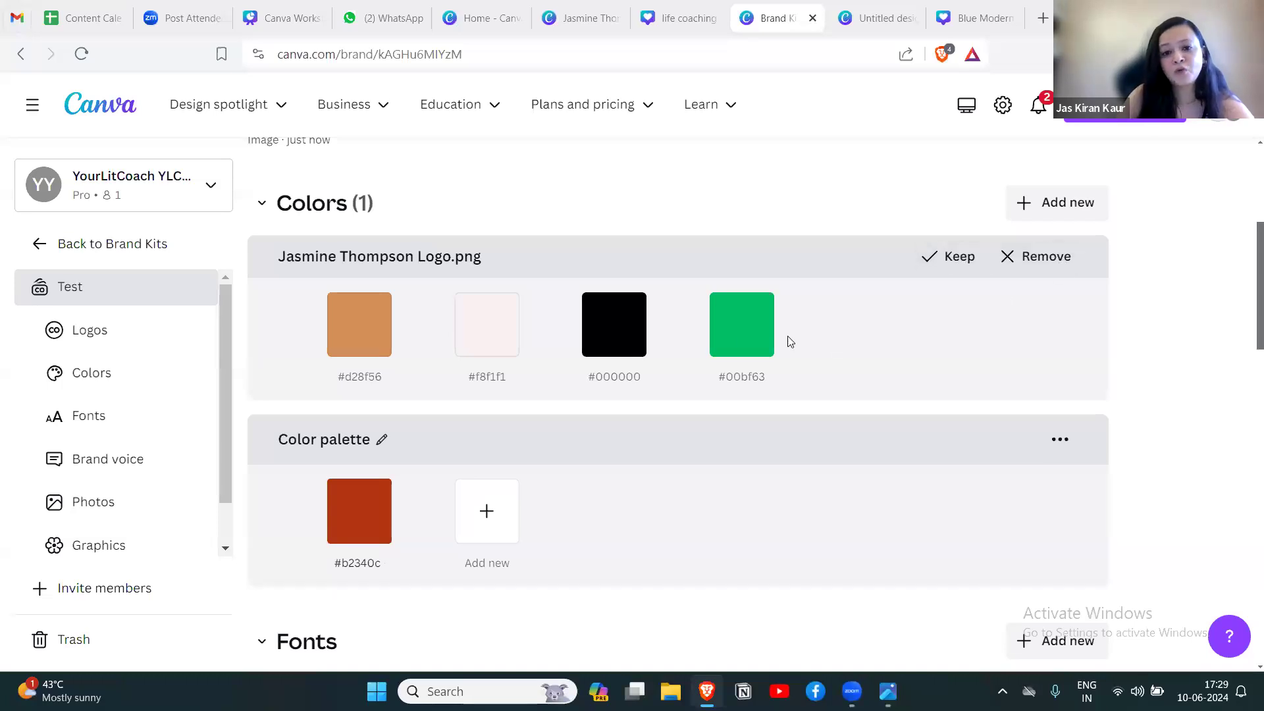
scroll(1244, 297, "up", 2)
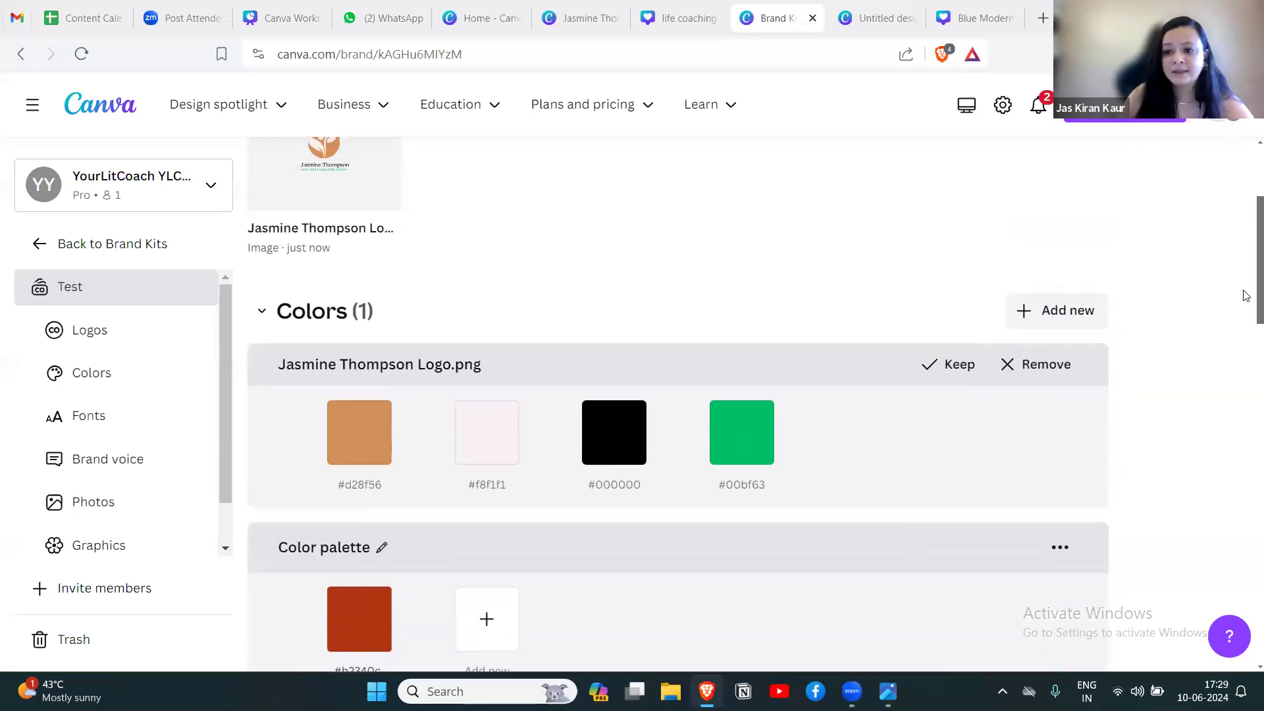
scroll(1244, 290, "down", 2)
left_click(953, 275)
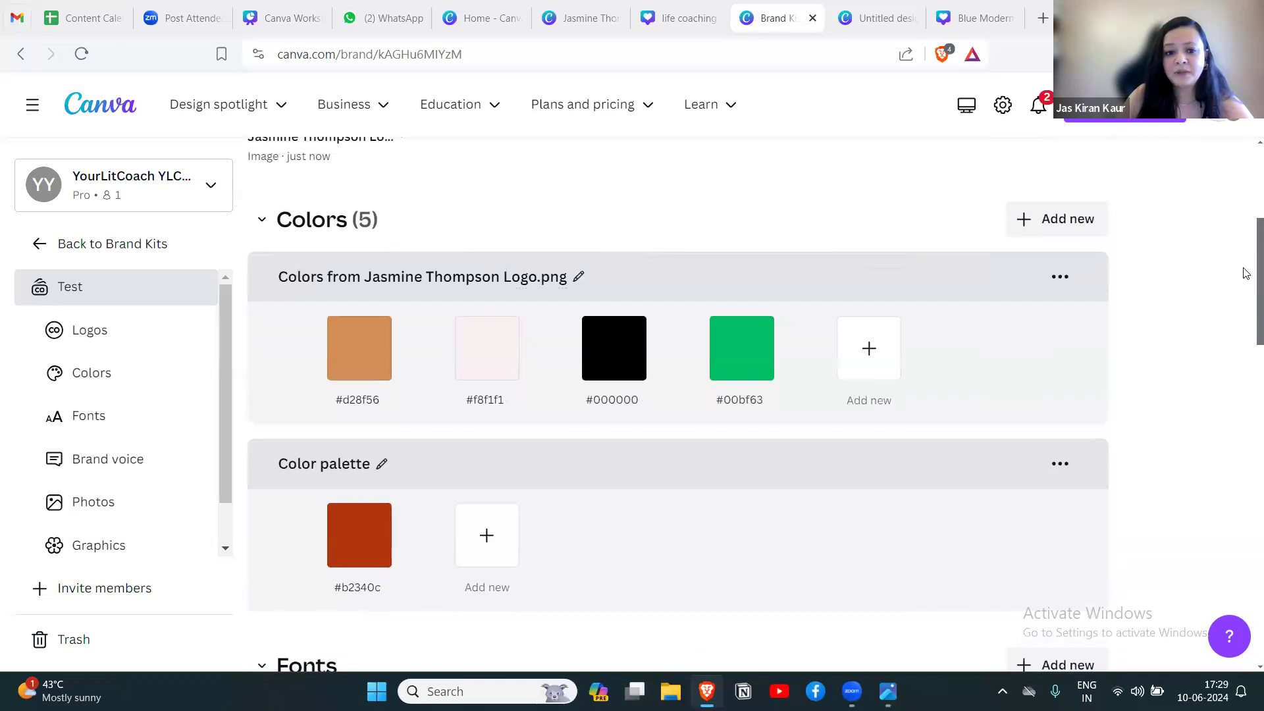
Check the coach name's font in the logo design and set the Brand Kit's Title font to Cooper BT.
scroll(1246, 274, "down", 3)
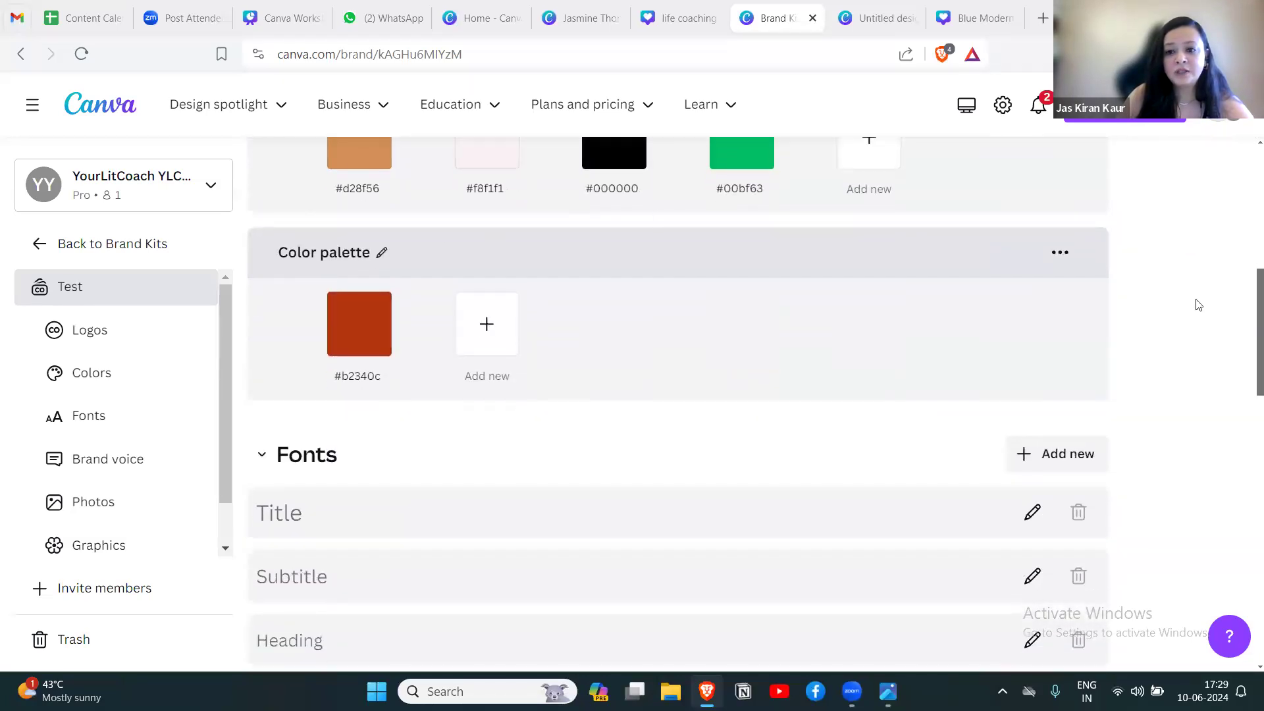
scroll(1248, 290, "up", 2)
scroll(1247, 289, "down", 1)
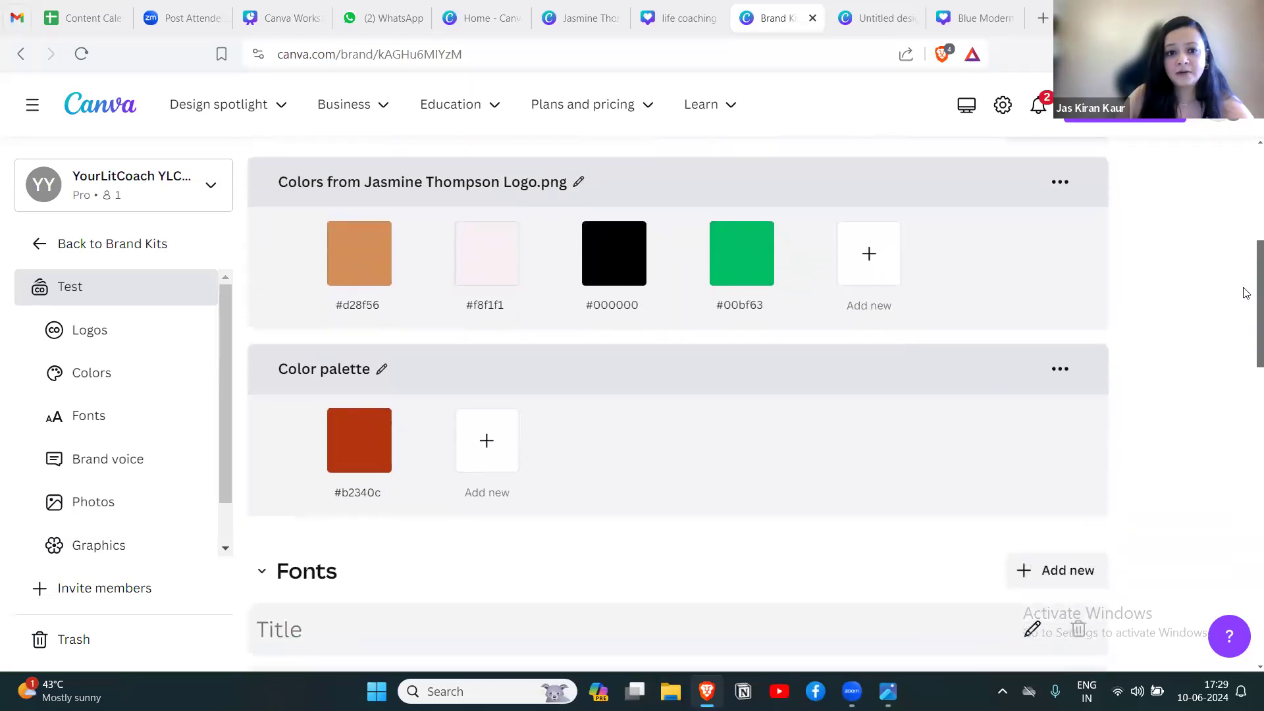
left_click_drag(1246, 336, 1246, 405)
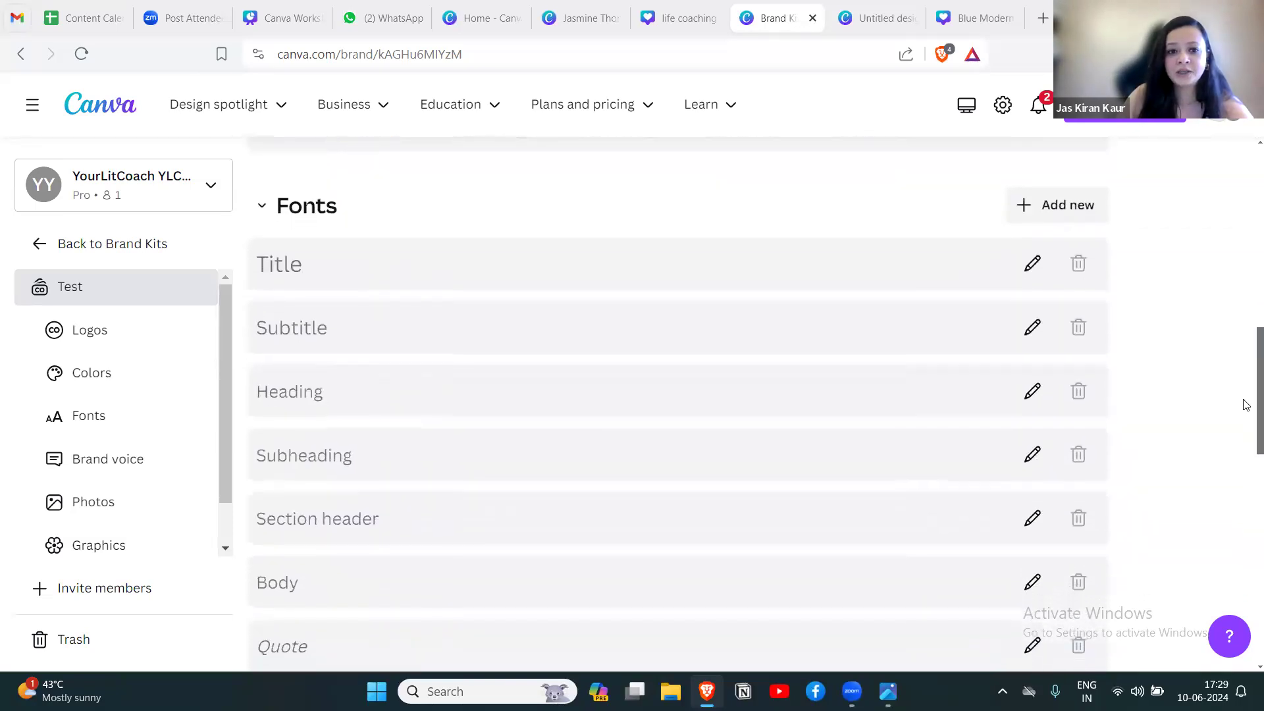
scroll(1183, 392, "down", 1)
left_click(349, 235)
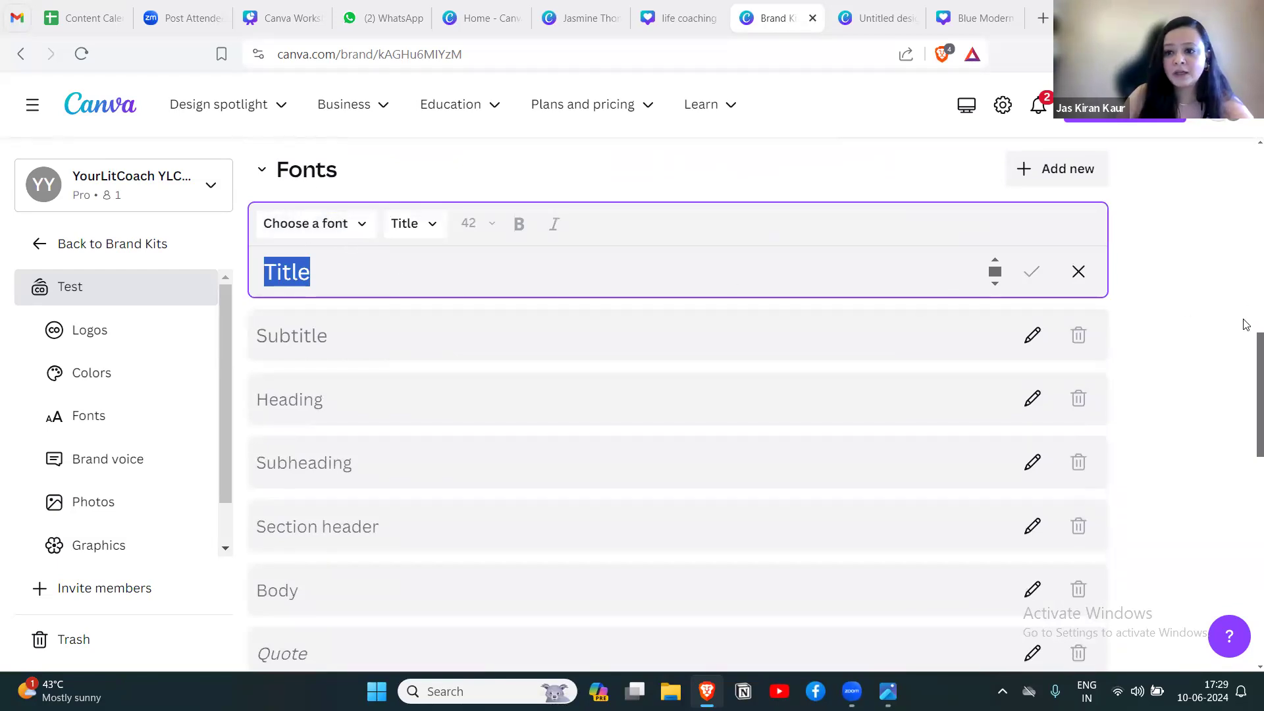
left_click_drag(1246, 361, 1245, 376)
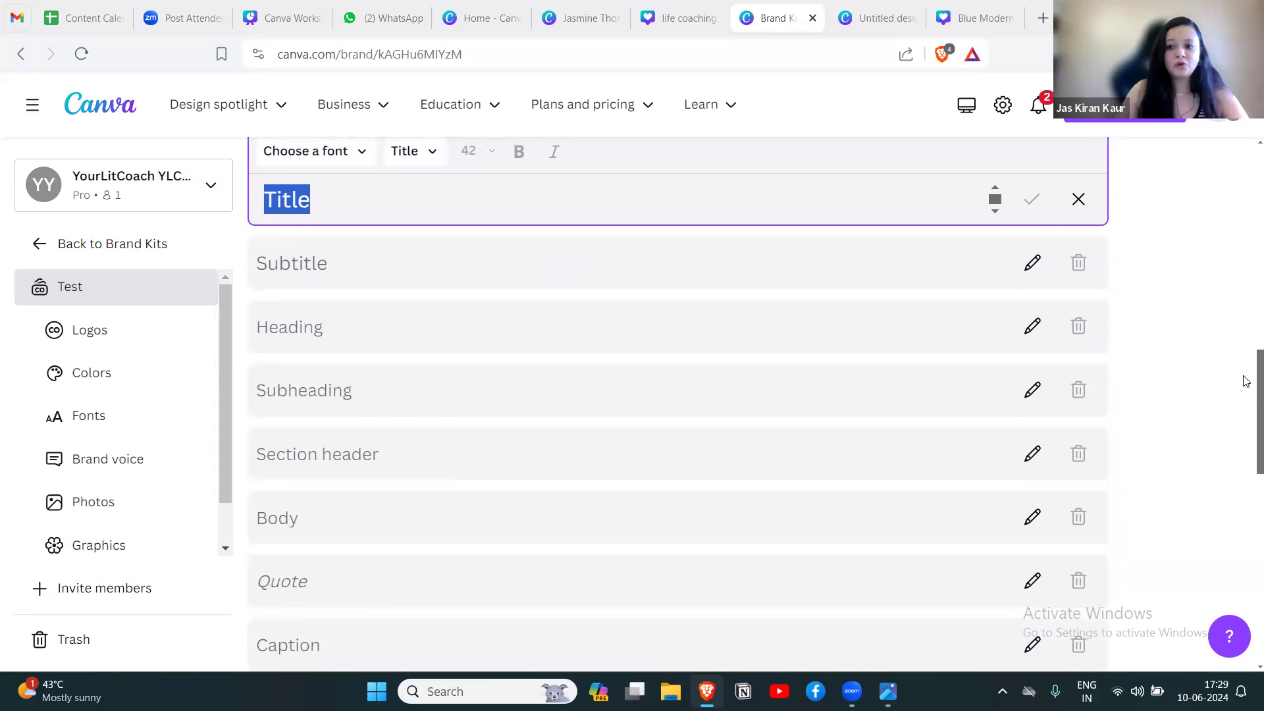
mouse_move(1246, 381)
left_mouse_down()
mouse_move(1246, 440)
mouse_move(1246, 367)
left_mouse_up()
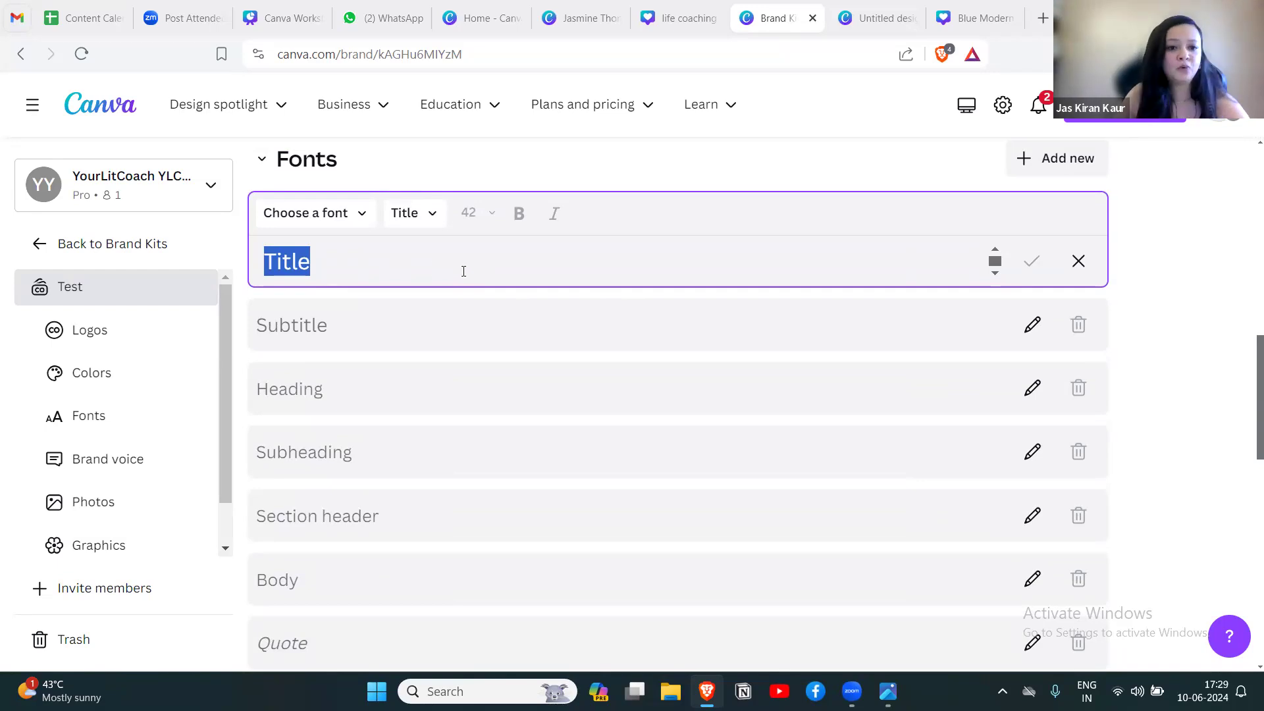
left_click(574, 26)
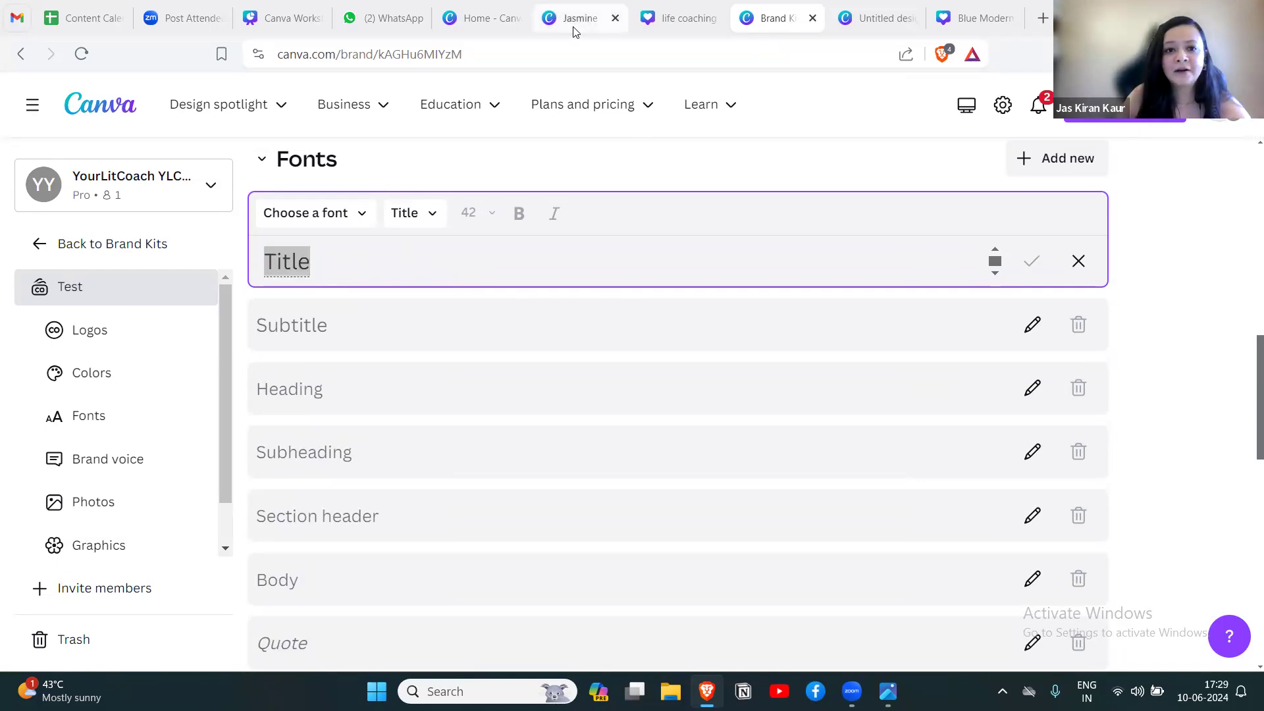
left_click(788, 429)
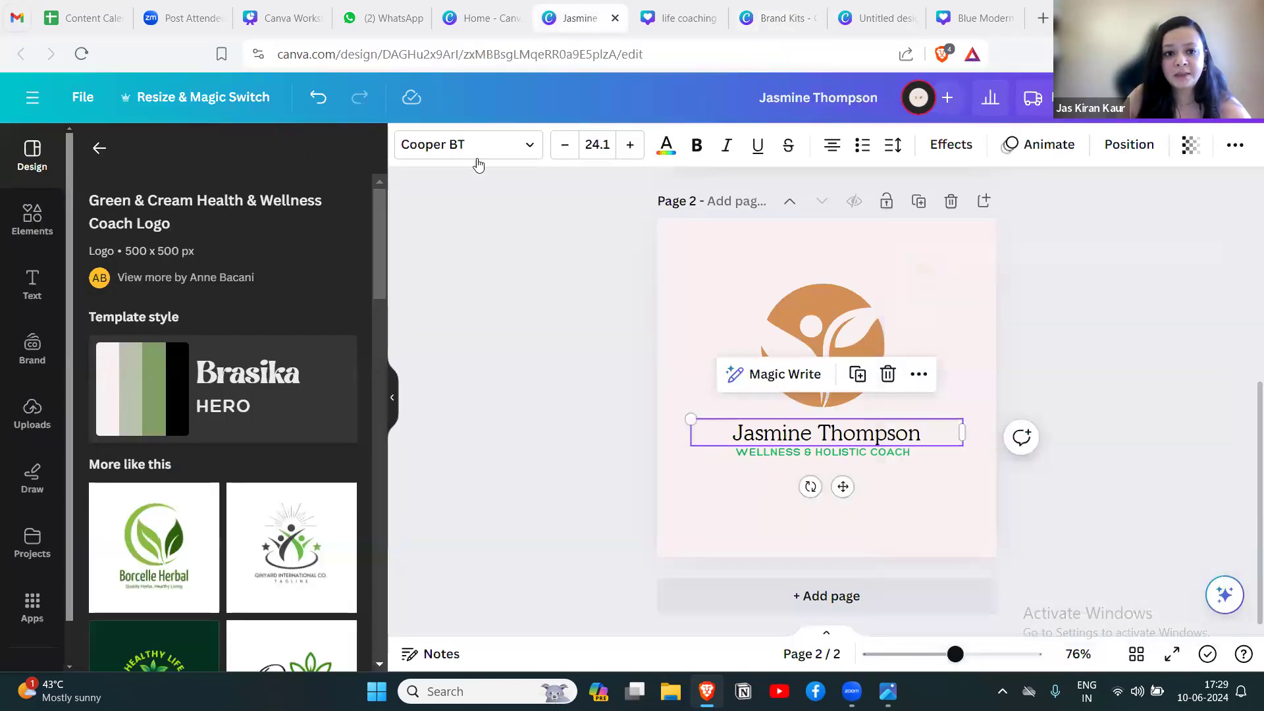
left_click(771, 19)
left_click(336, 212)
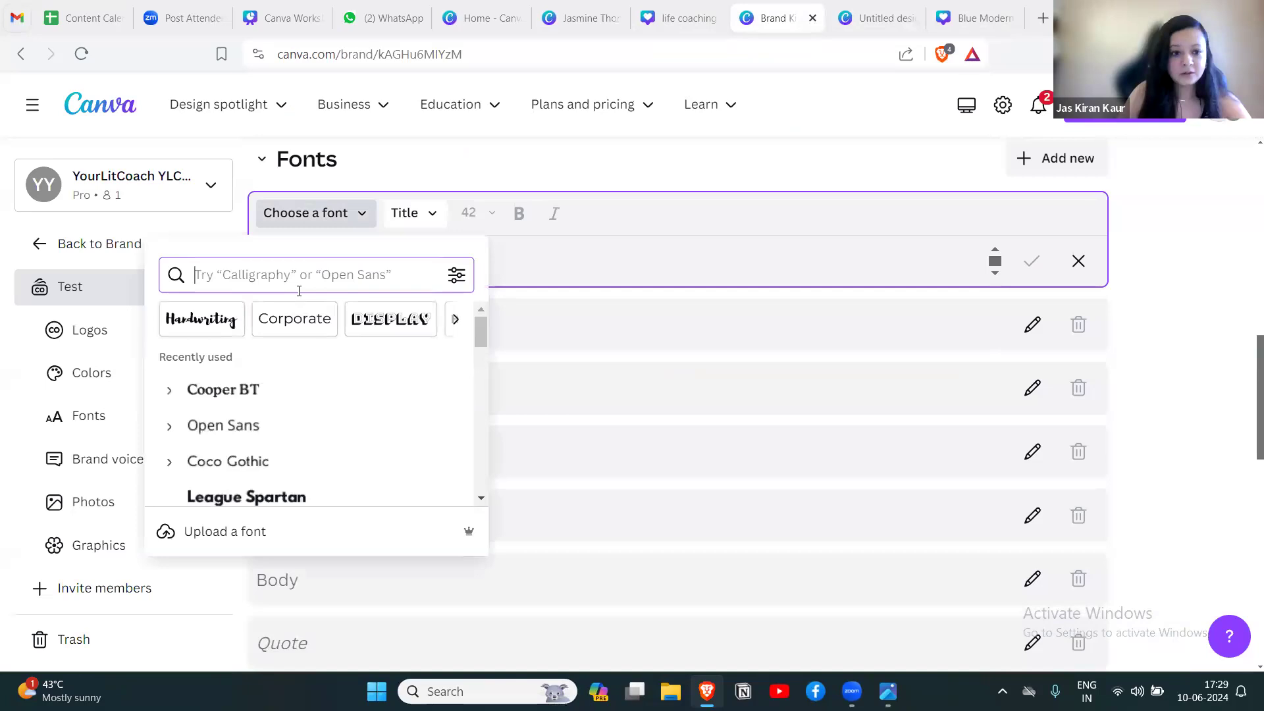
left_click(259, 391)
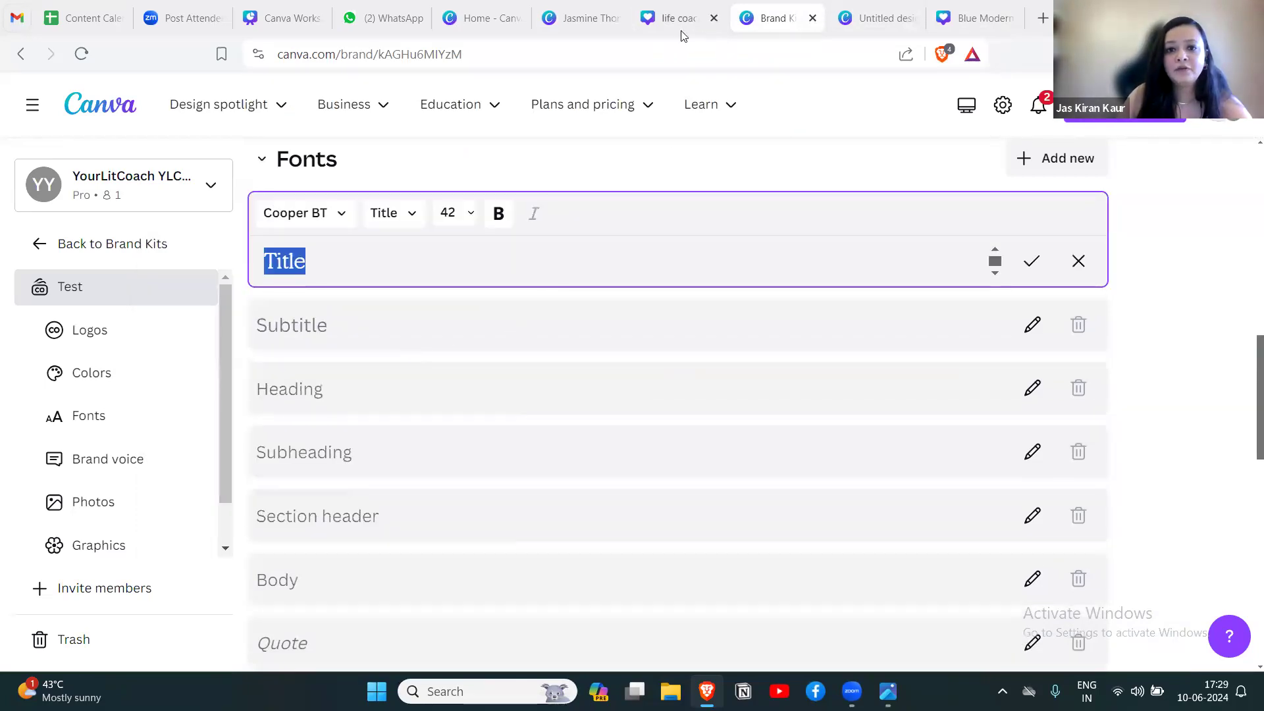
Check the tagline's font in the logo design and set the Brand Kit's Subtitle font to Hero.
left_click(594, 23)
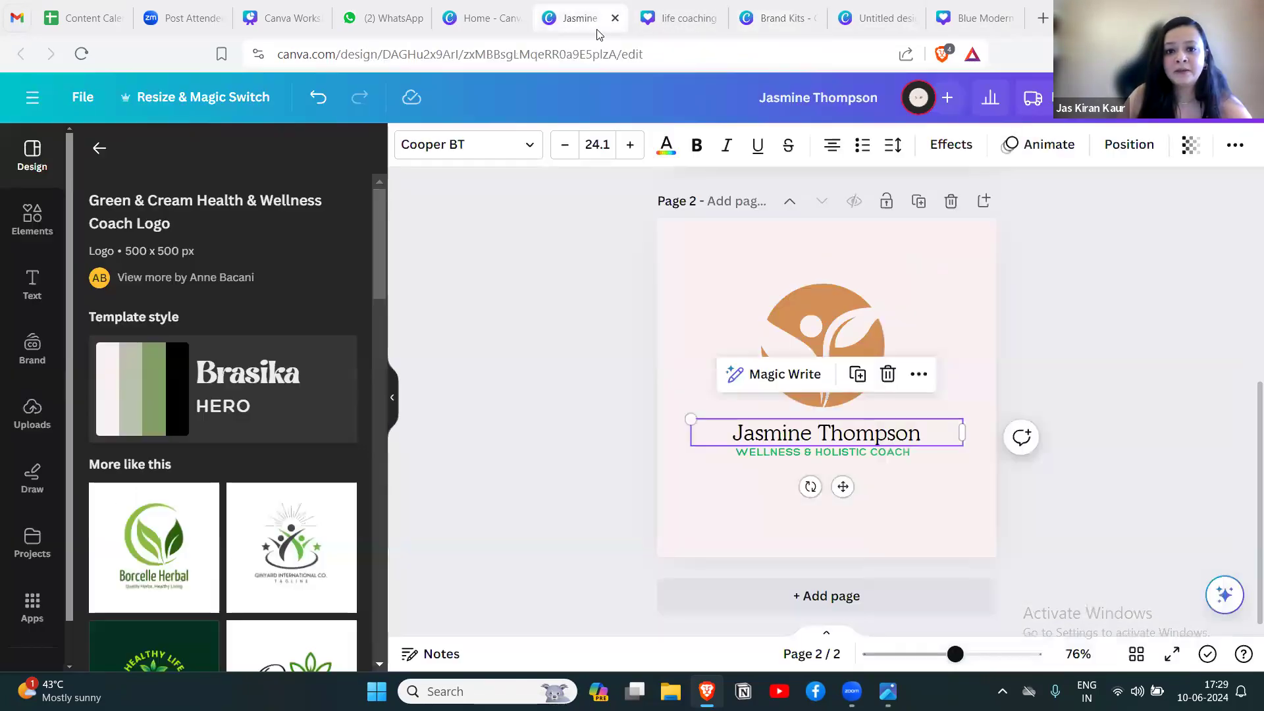
left_click(802, 451)
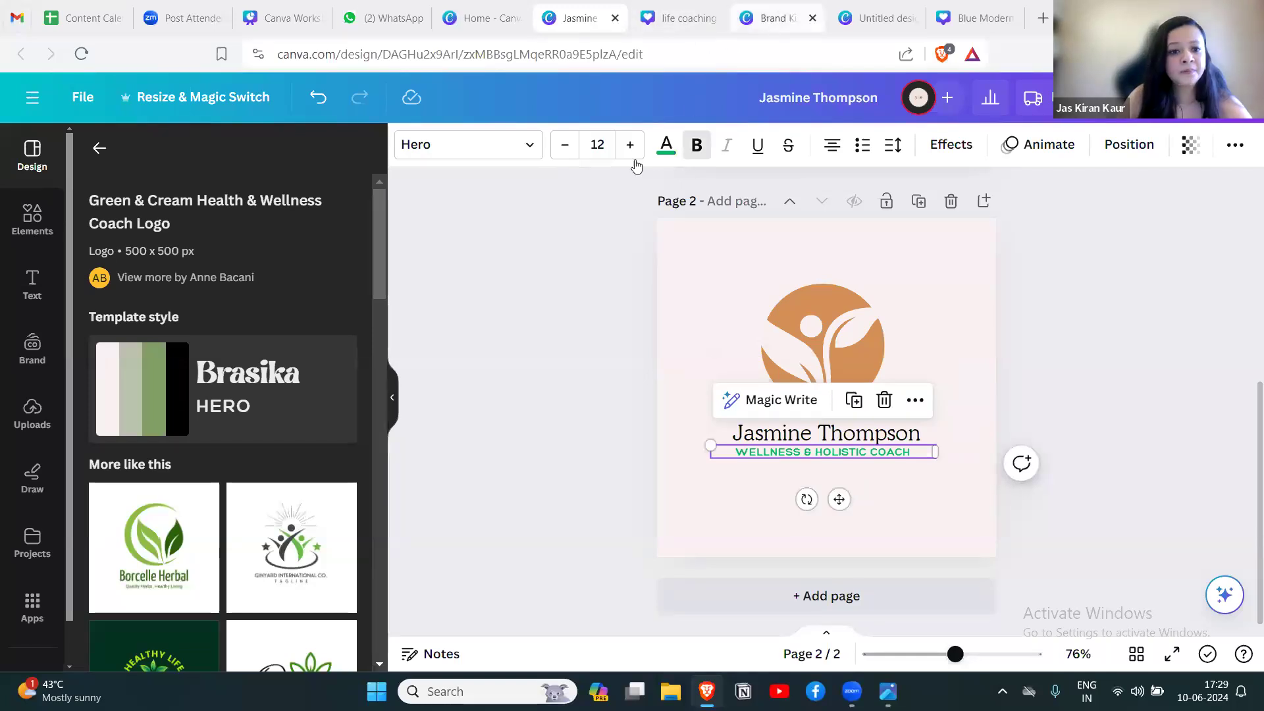
left_click(770, 18)
left_click(308, 326)
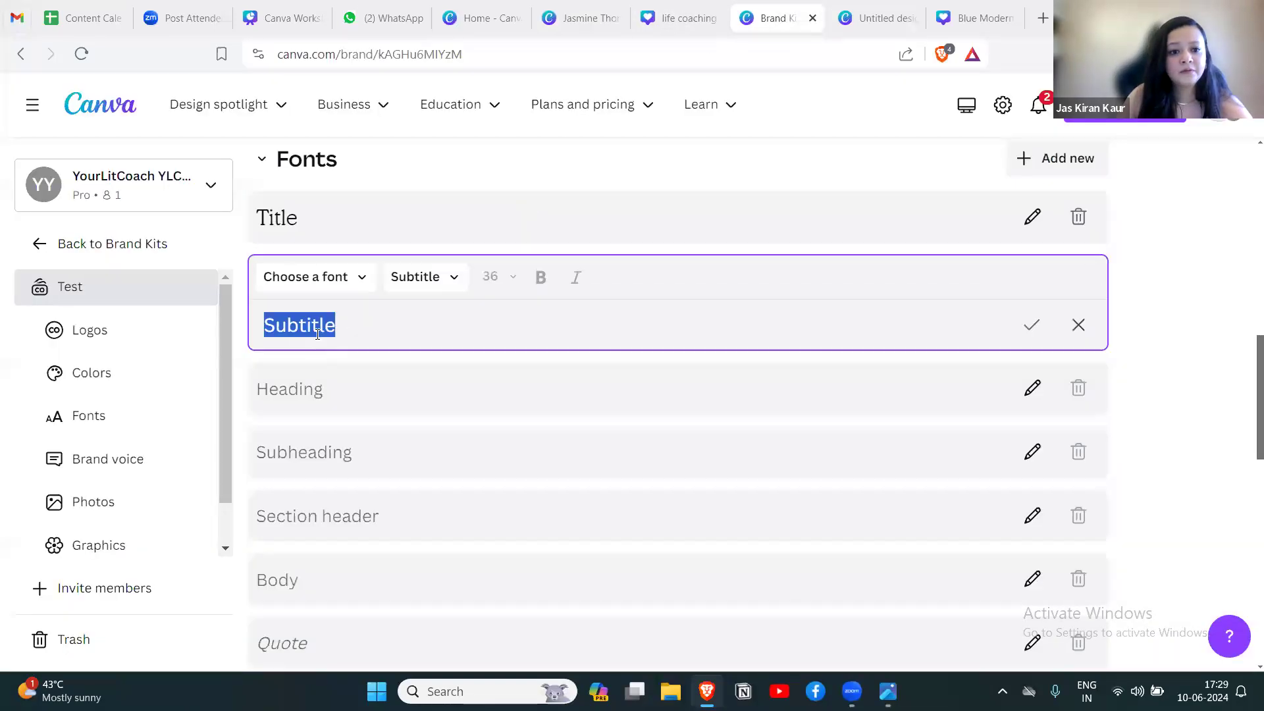
left_click(308, 279)
type("hero")
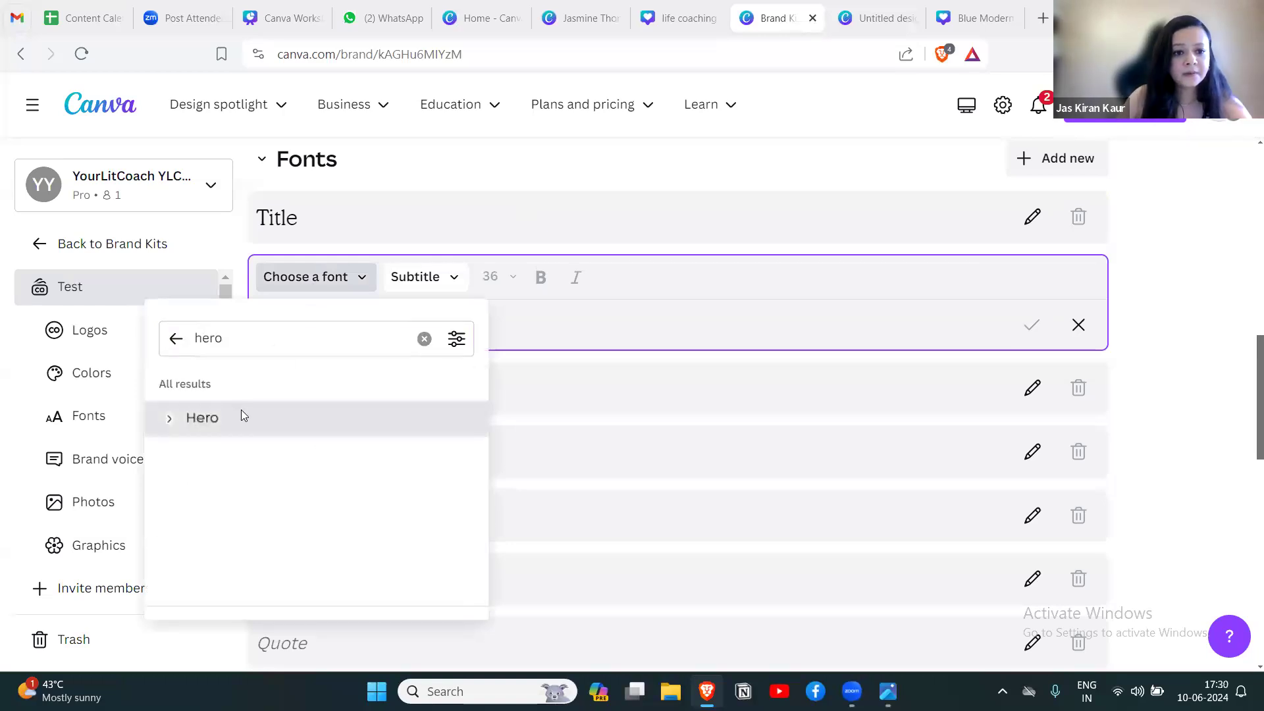
left_click(242, 410)
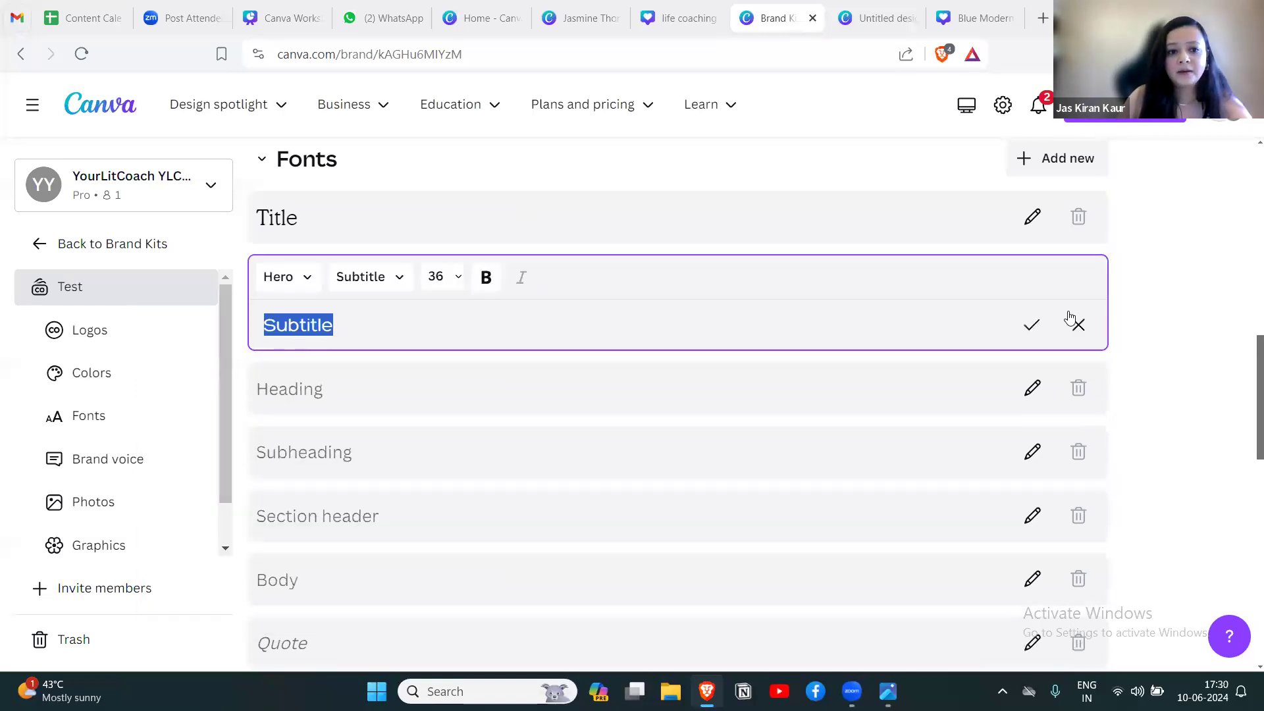
left_click(1031, 328)
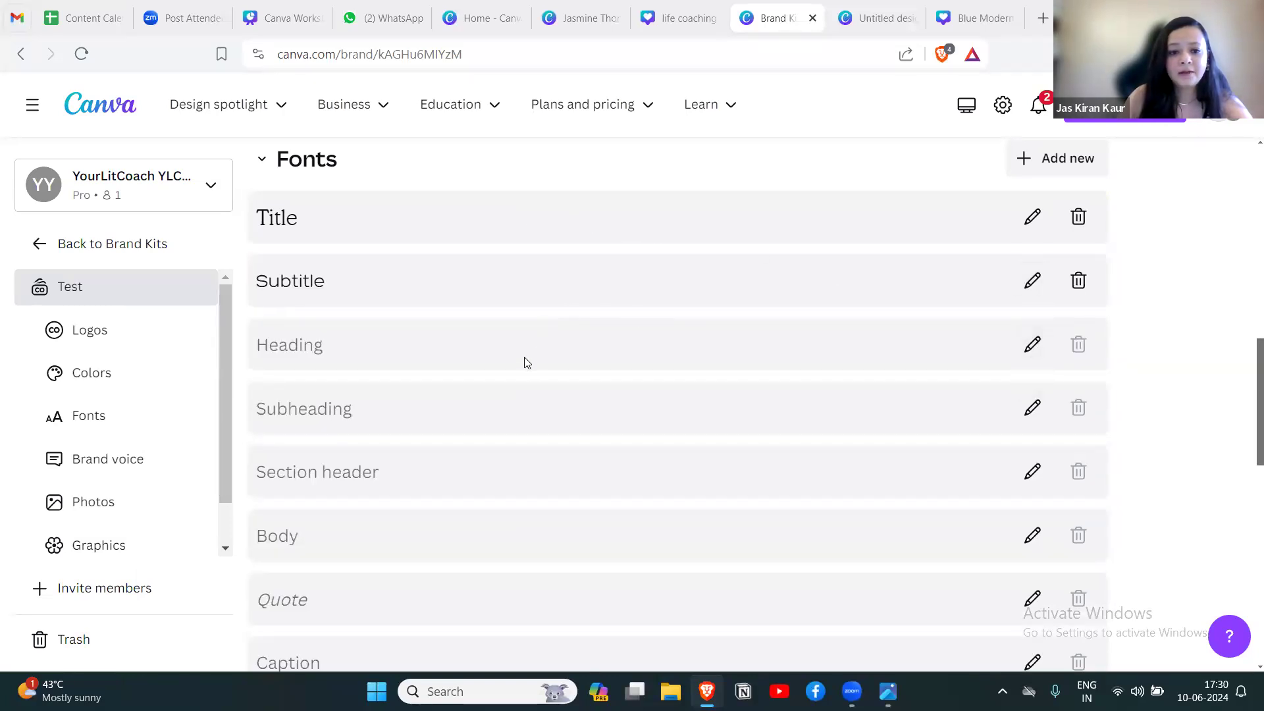
Set the Brand Kit's Heading font to Open Sans from the recently used fonts.
left_click(599, 358)
left_click(337, 341)
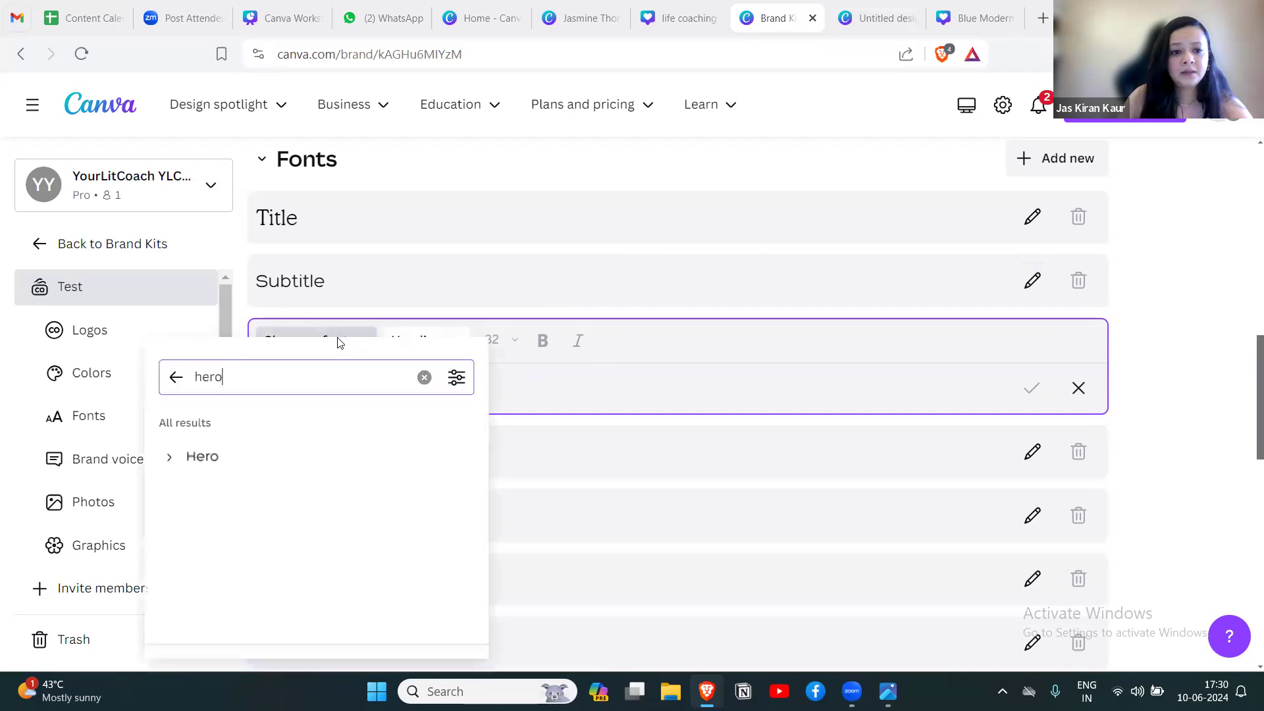
left_click(424, 377)
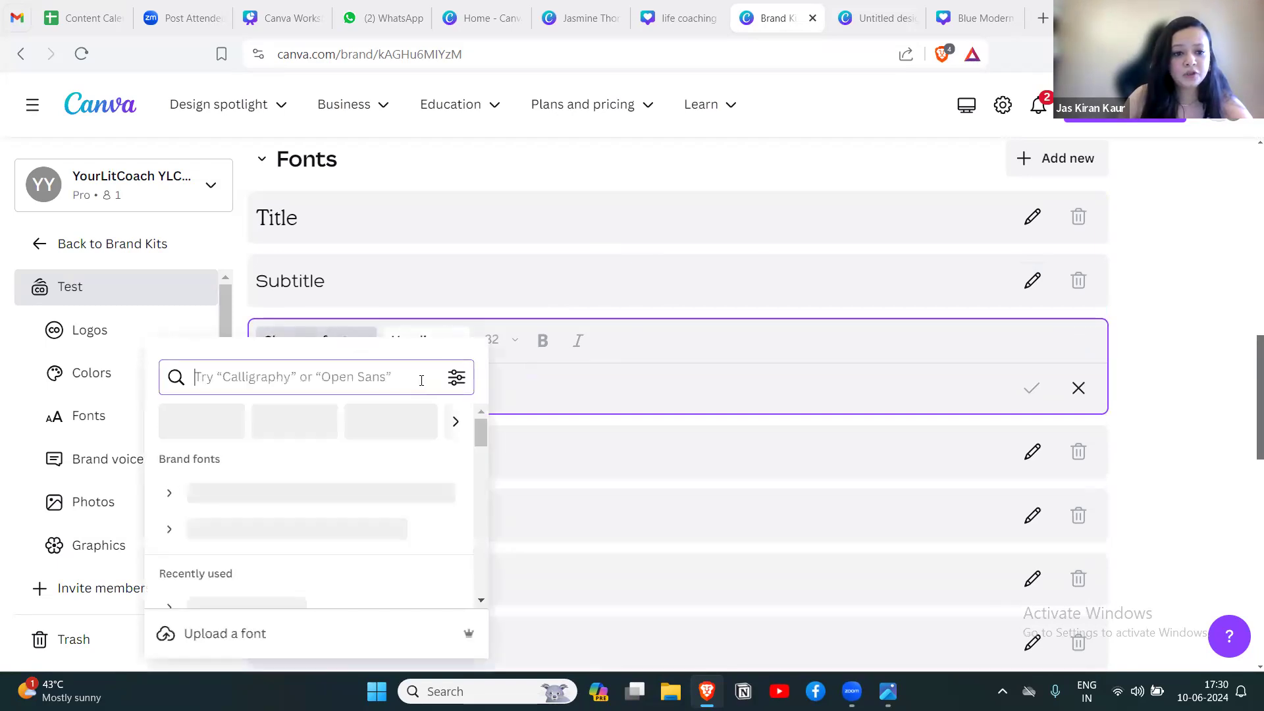
left_click(1193, 473)
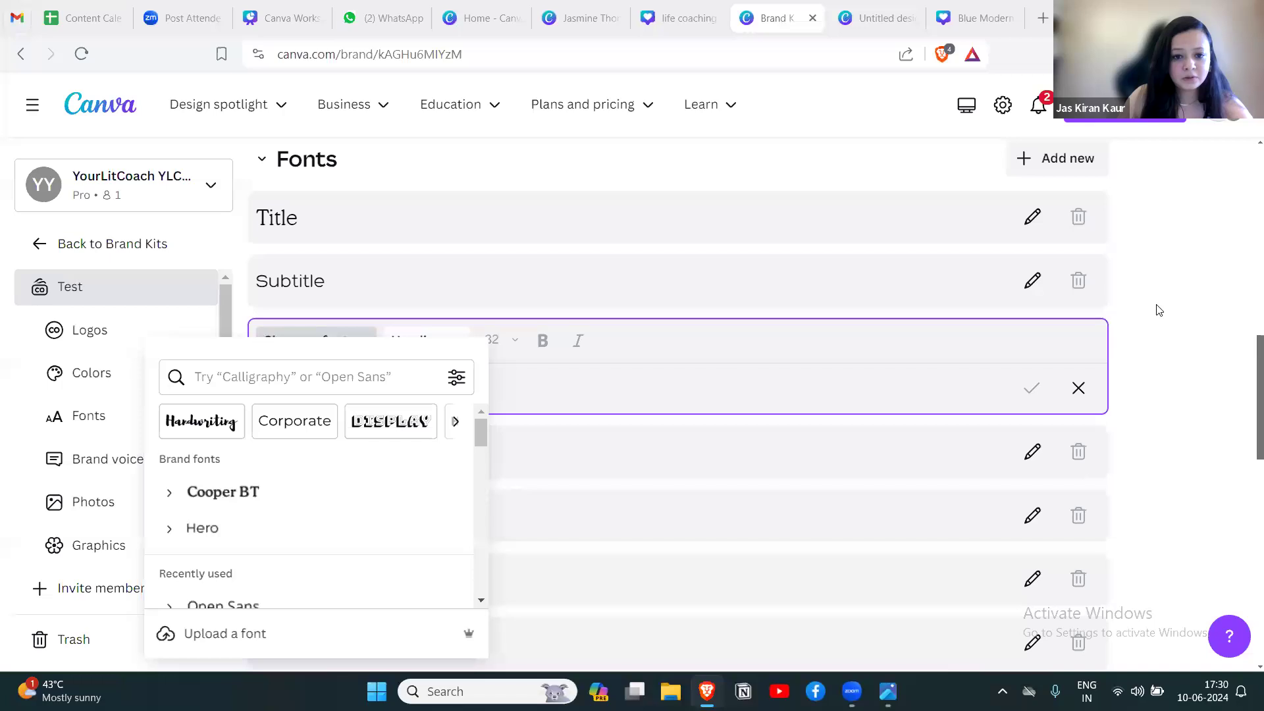
left_click_drag(480, 434, 479, 454)
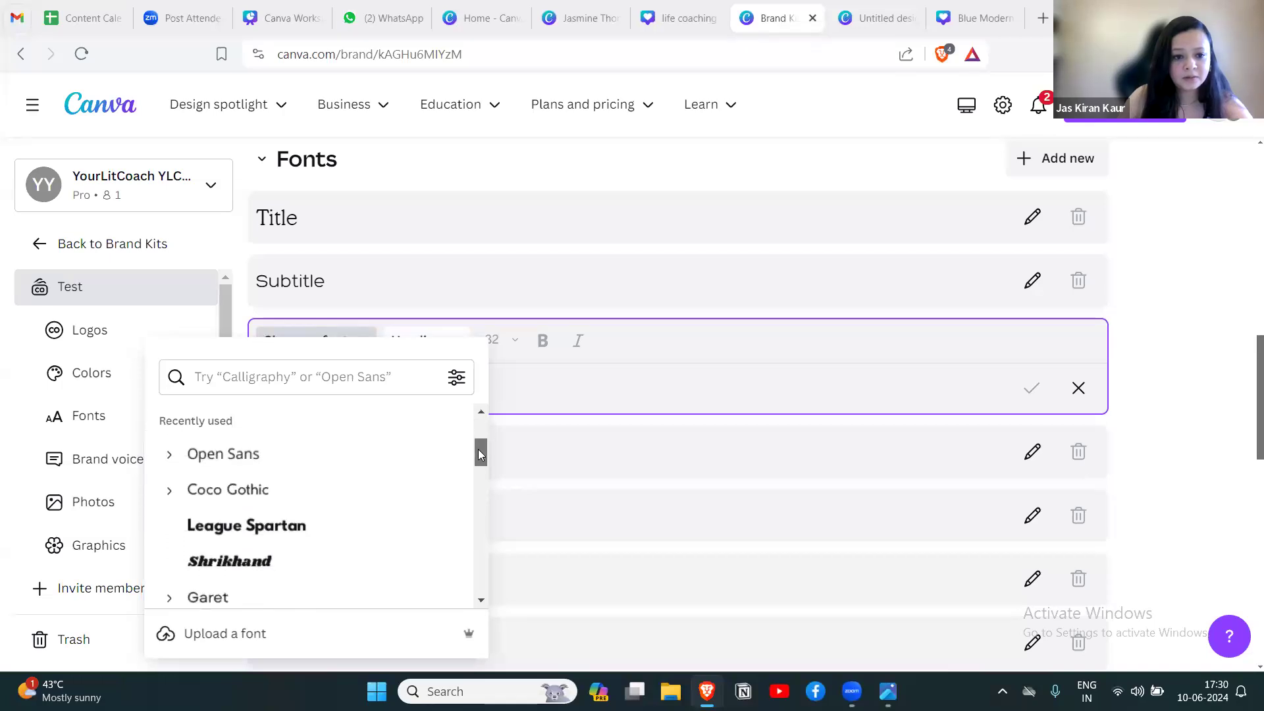
left_click(255, 455)
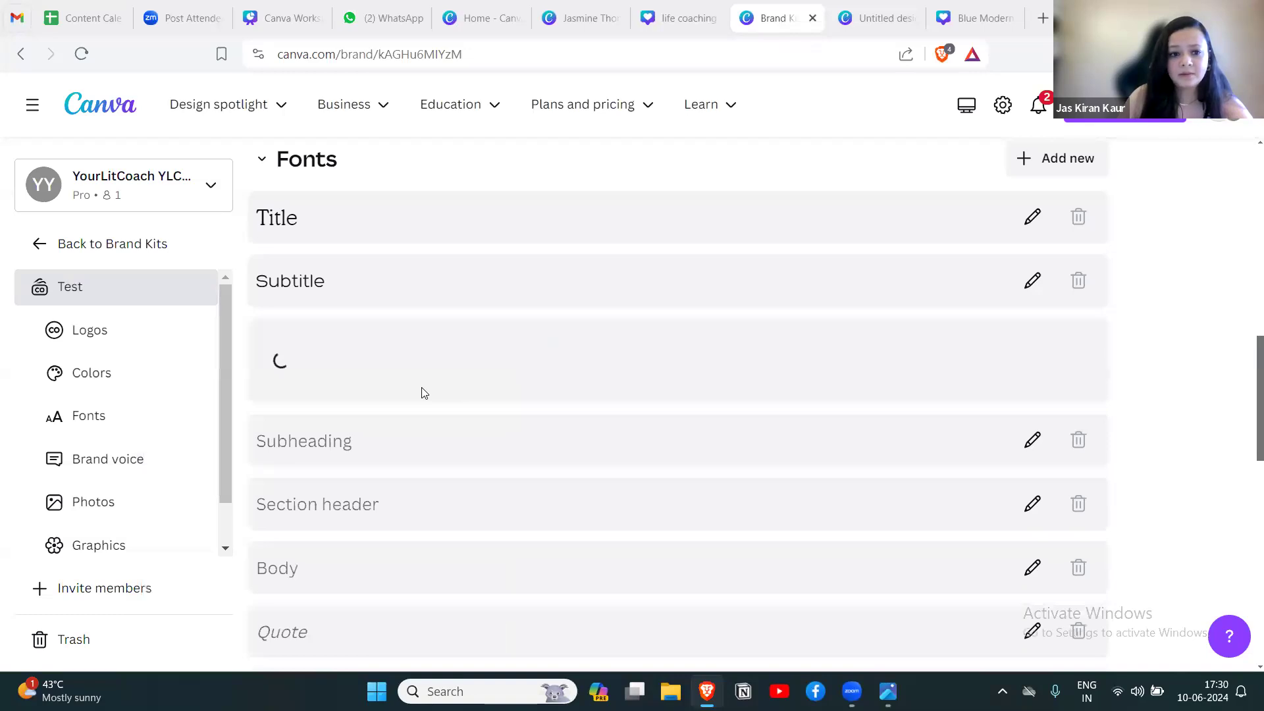
Look over the remaining Brand Kit sections: Brand voice, Photos, Graphics and Icons.
left_click_drag(1246, 378, 1246, 525)
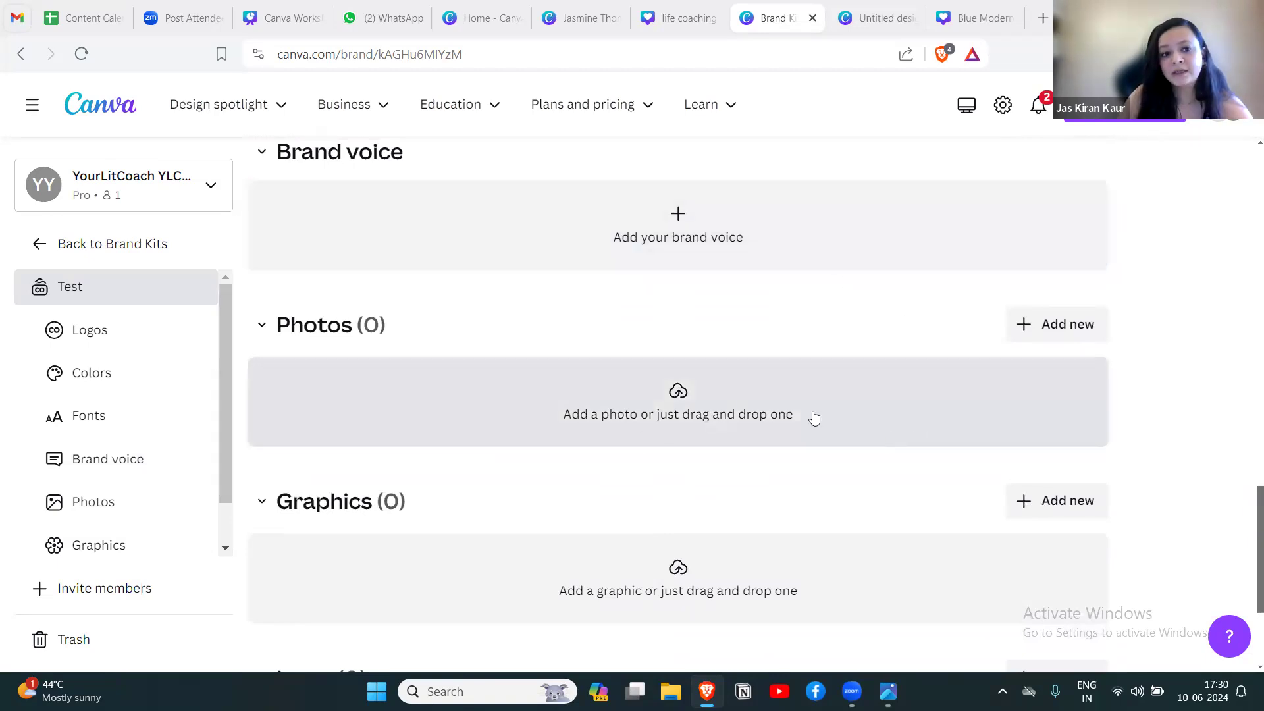
left_click_drag(1246, 553, 1246, 607)
left_click_drag(1245, 554, 1246, 616)
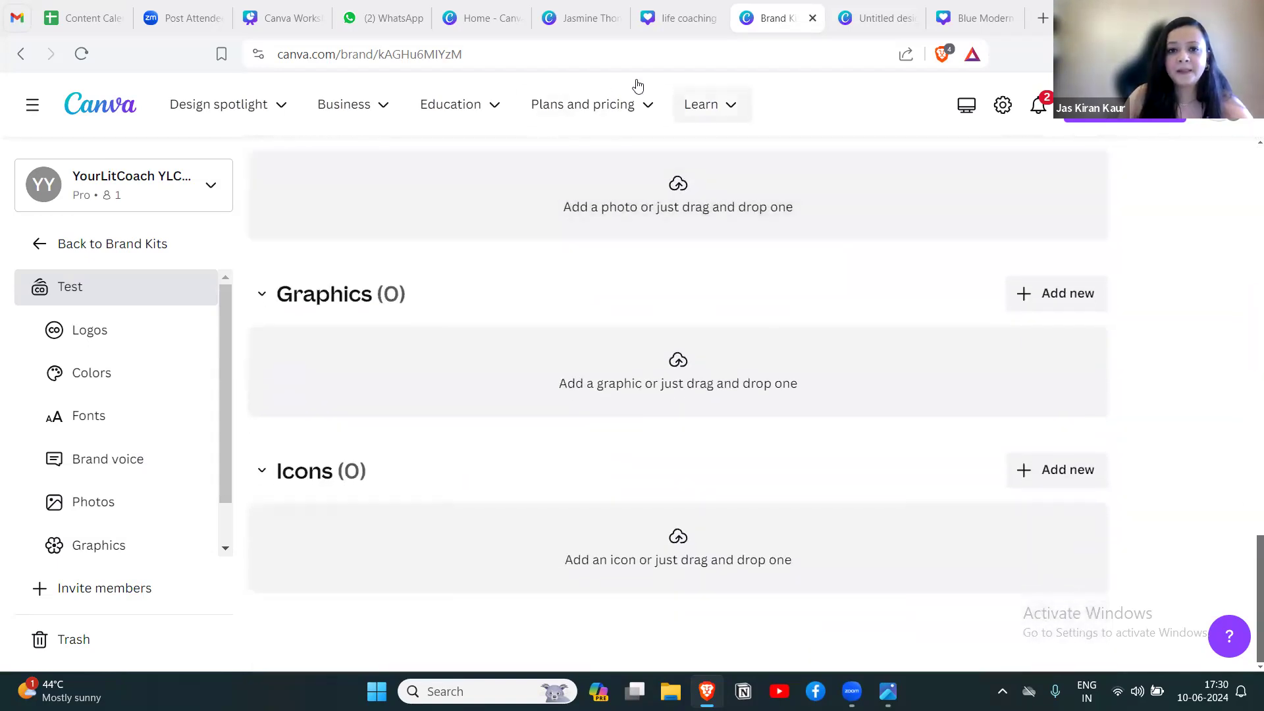
Reload the life coaching design and switch its active Brand Kit to Test.
left_click(671, 18)
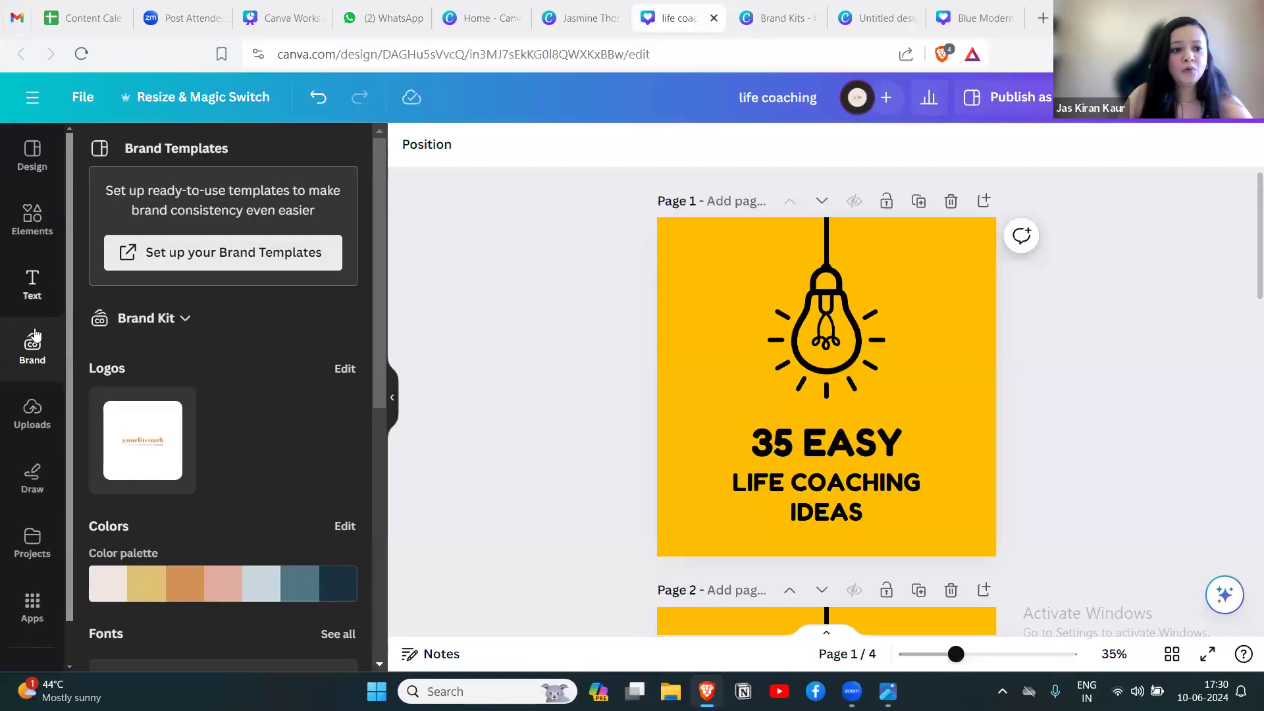
left_click(81, 53)
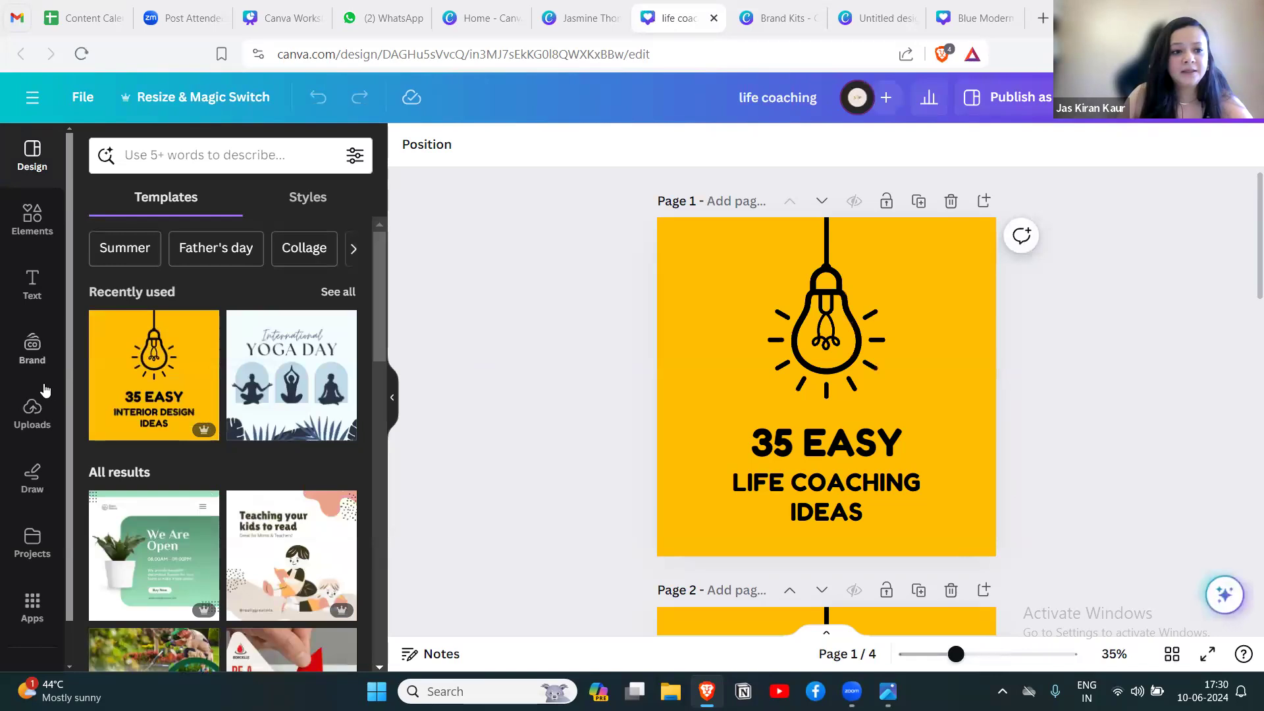
left_click(31, 360)
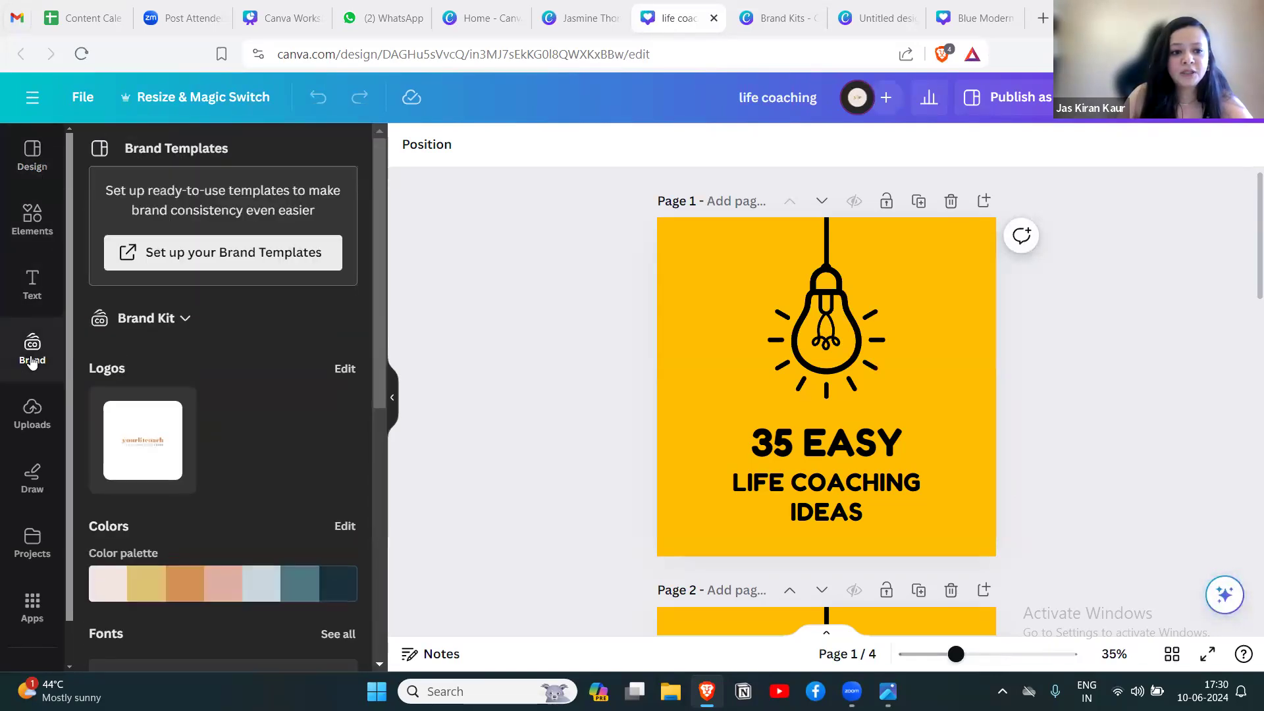
scroll(241, 400, "down", 6)
scroll(241, 401, "up", 6)
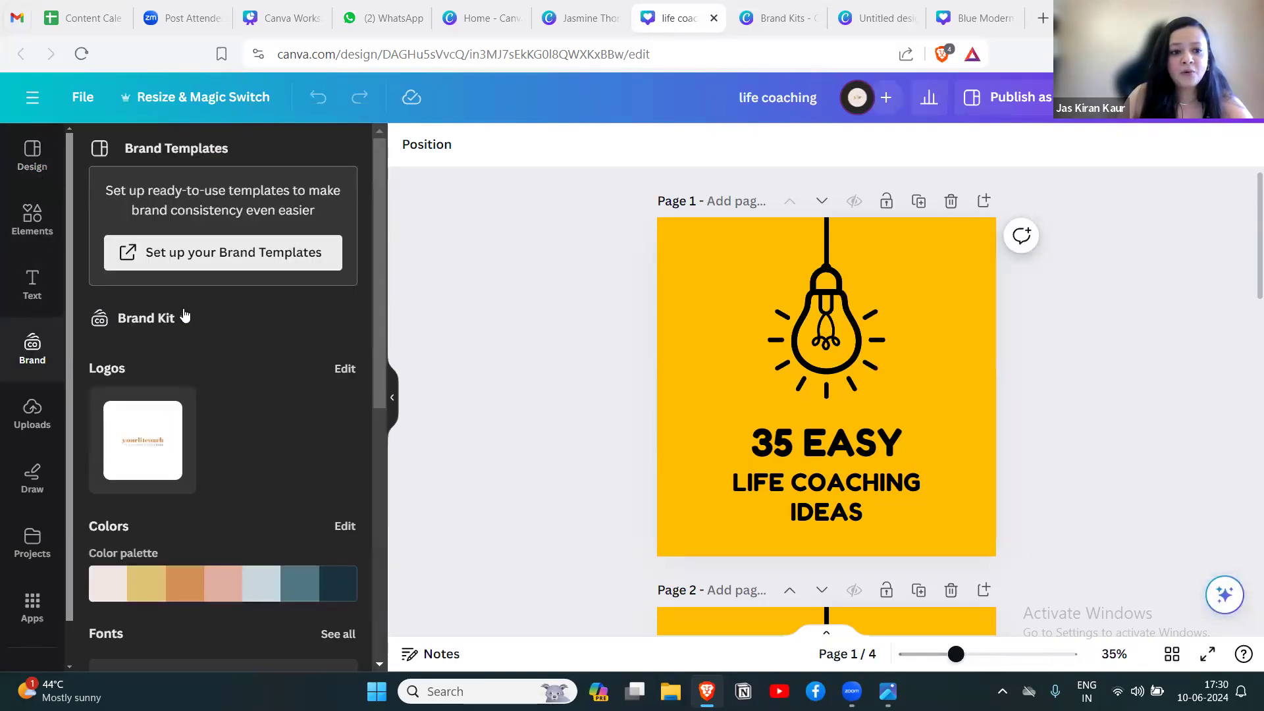
left_click(173, 321)
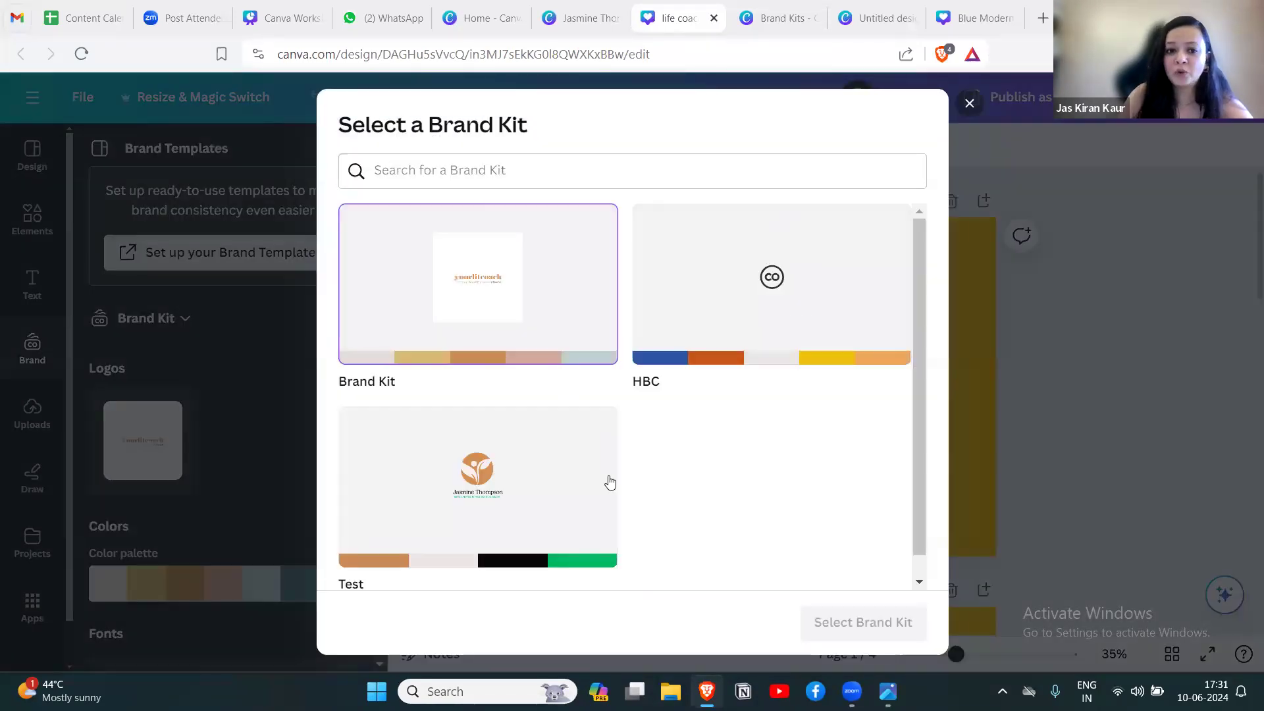
left_click(451, 500)
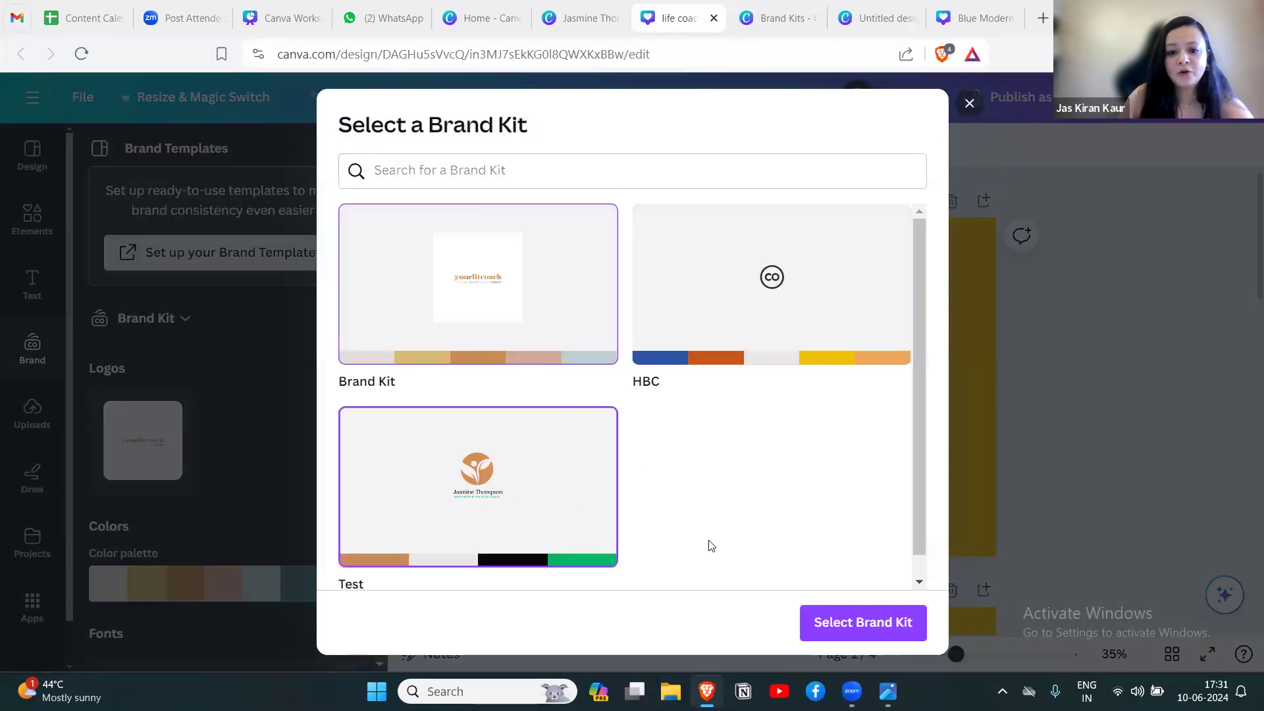
left_click(837, 609)
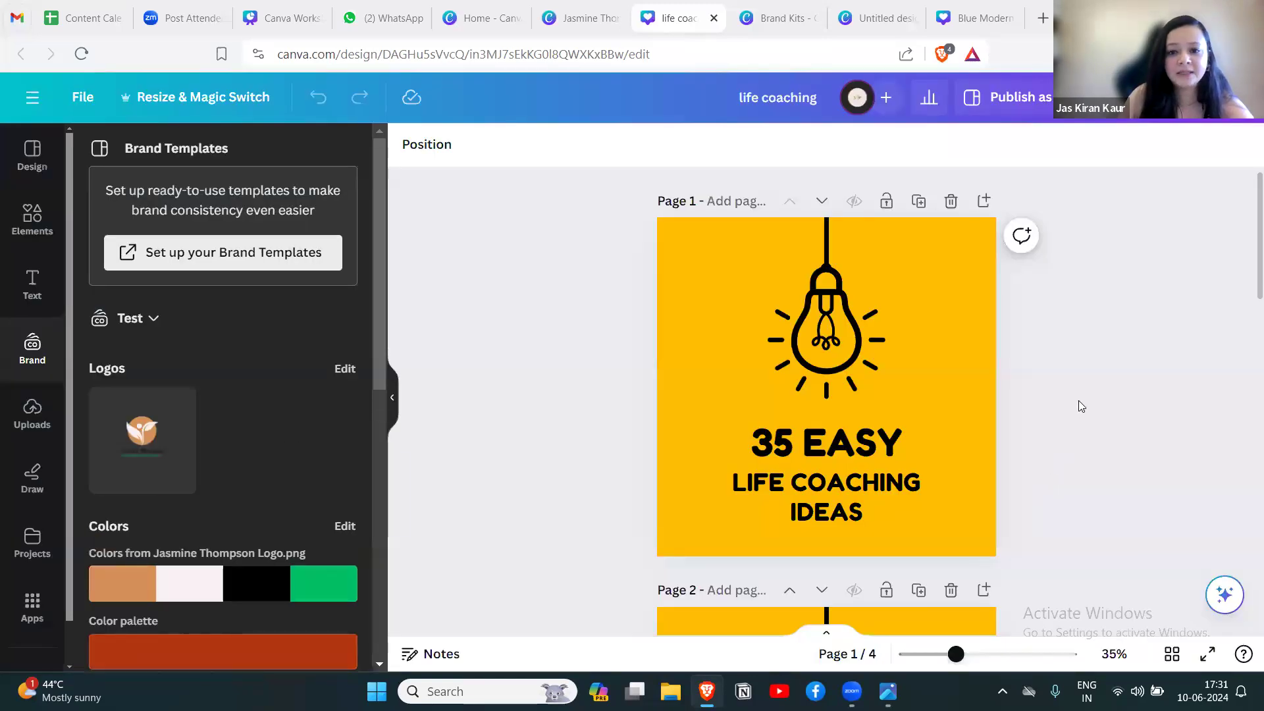
Recolor the yellow page background with the Test kit's orange #d28f56 and apply the change to all pages.
left_click(691, 276)
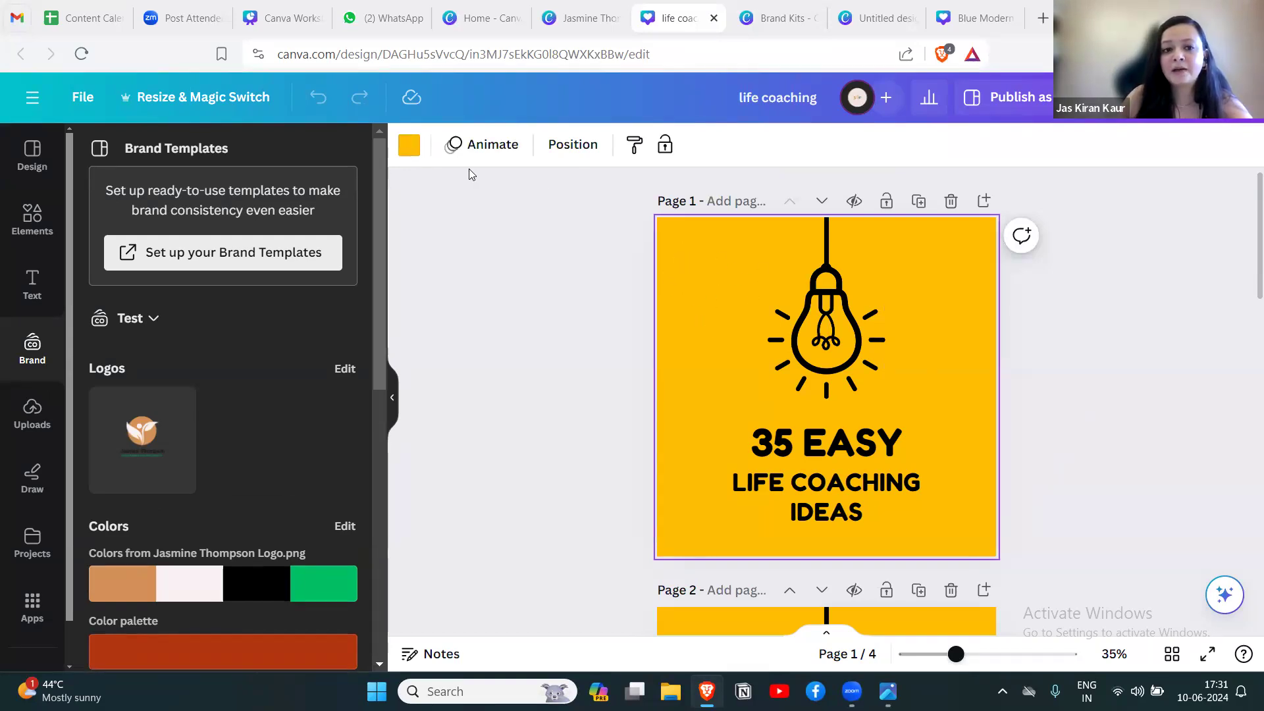
left_click(410, 146)
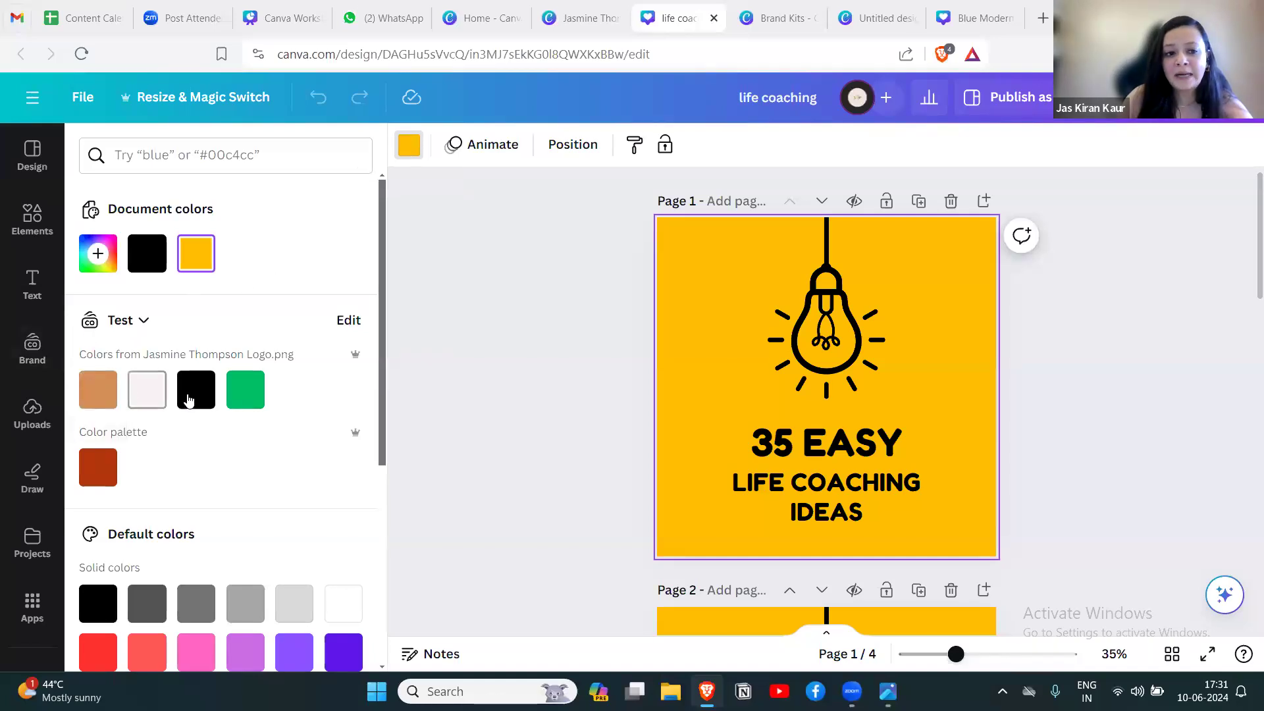
left_click(98, 389)
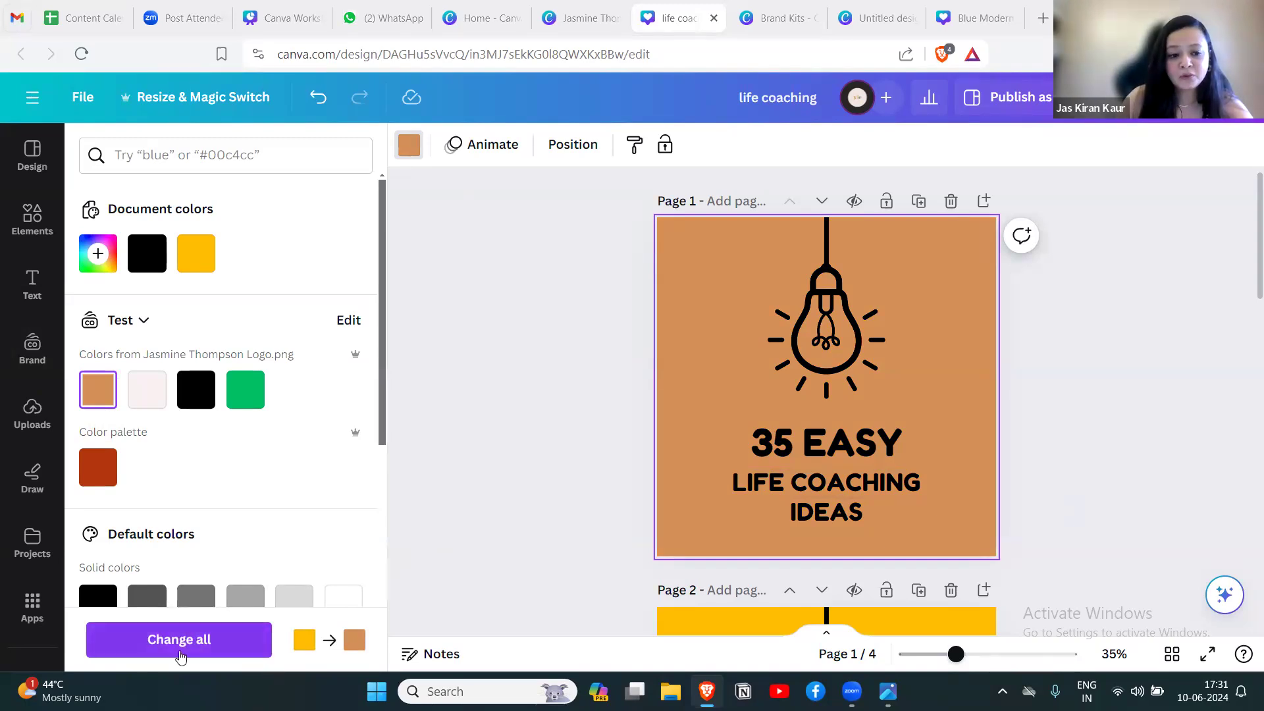
left_click(223, 640)
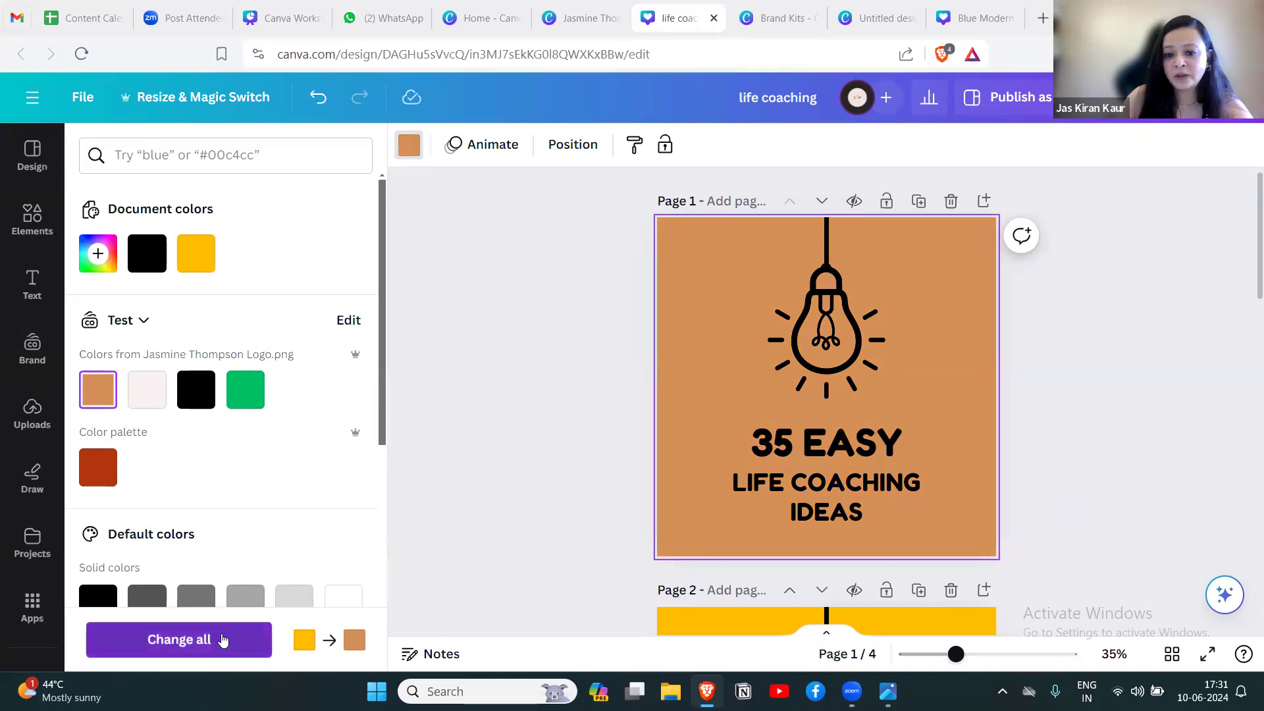
scroll(1036, 483, "down", 10)
scroll(1036, 484, "down", 5)
scroll(1036, 483, "up", 15)
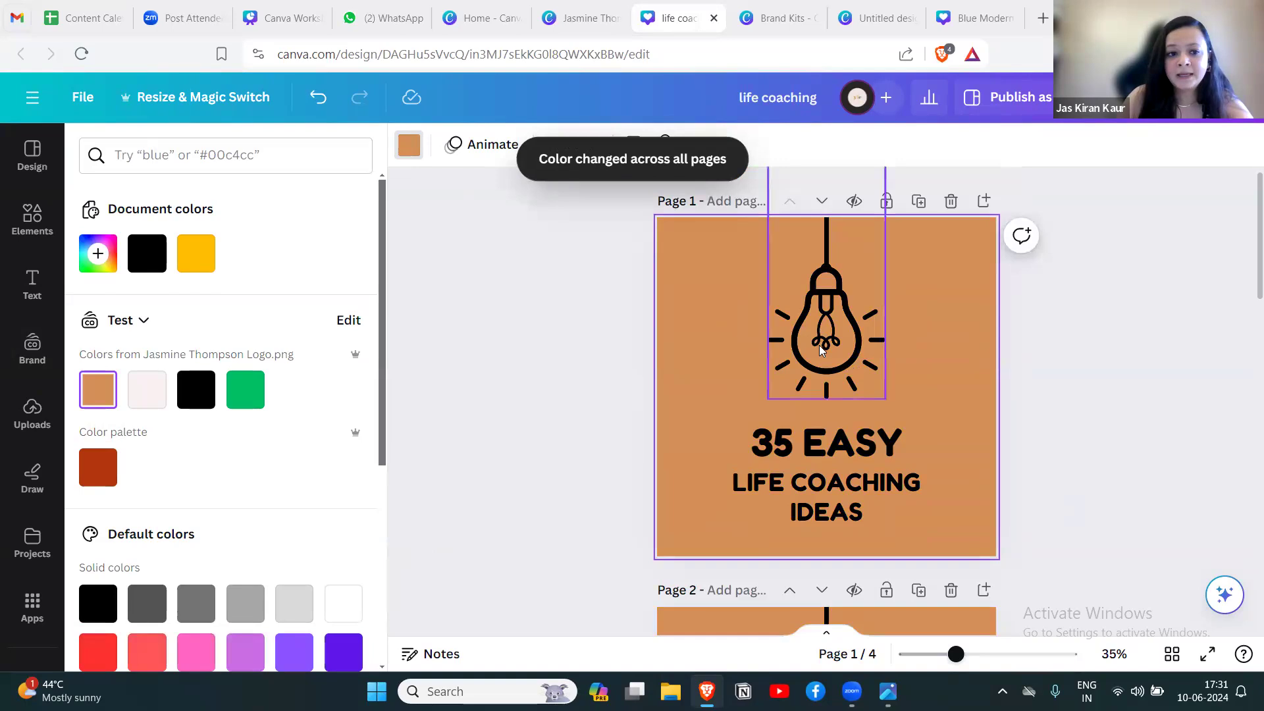
Recolor the black light bulb graphic with the Test kit's off-white #f8f1f1 and apply the change to all pages.
left_click(821, 351)
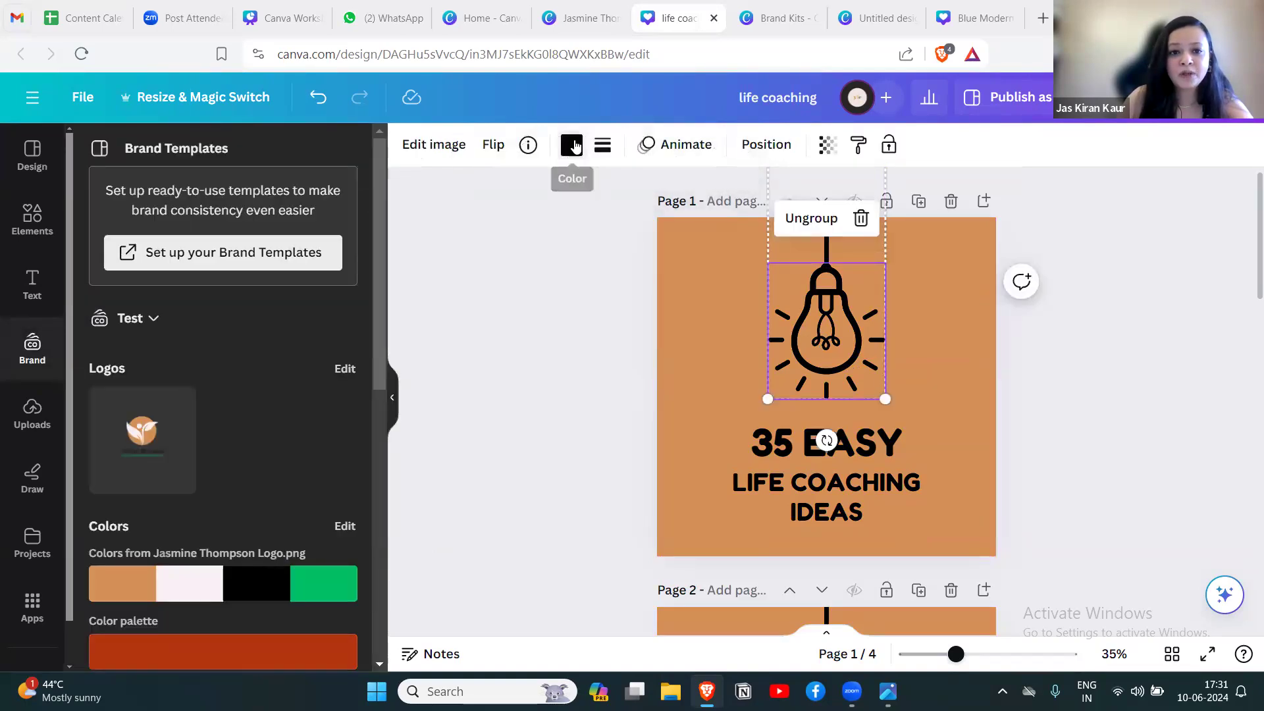
left_click(571, 145)
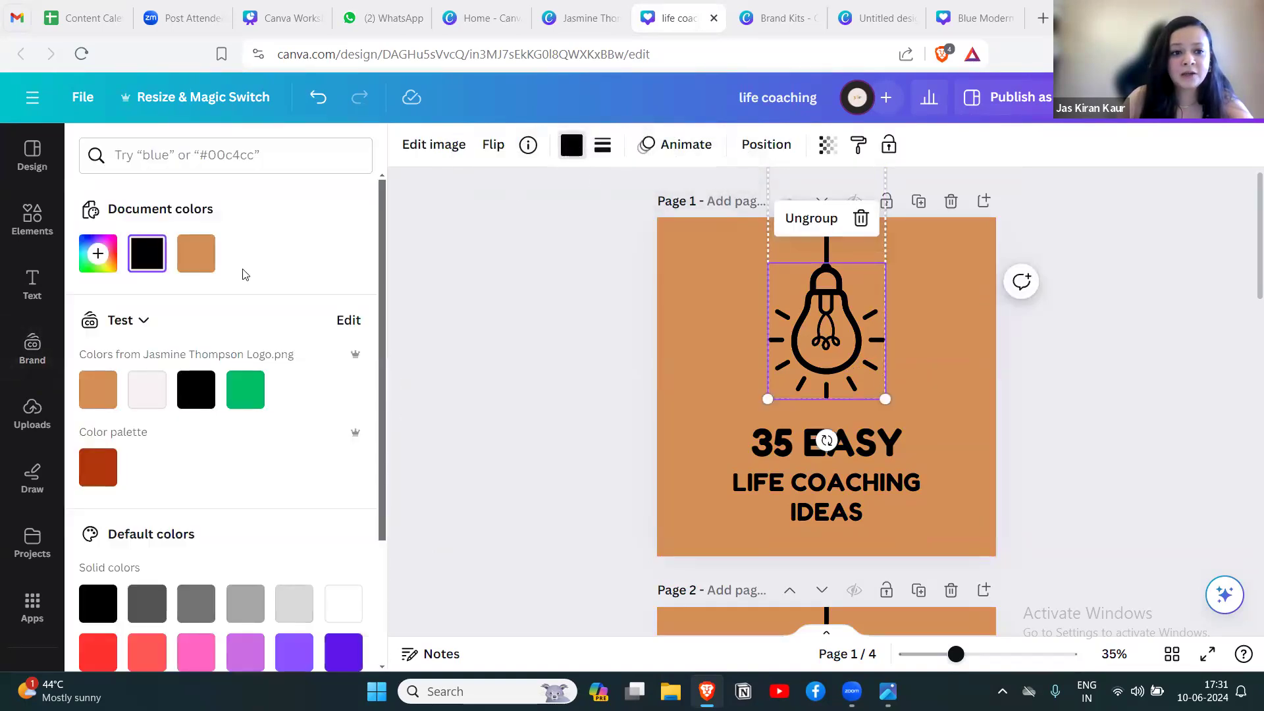
left_click(147, 391)
left_click(207, 639)
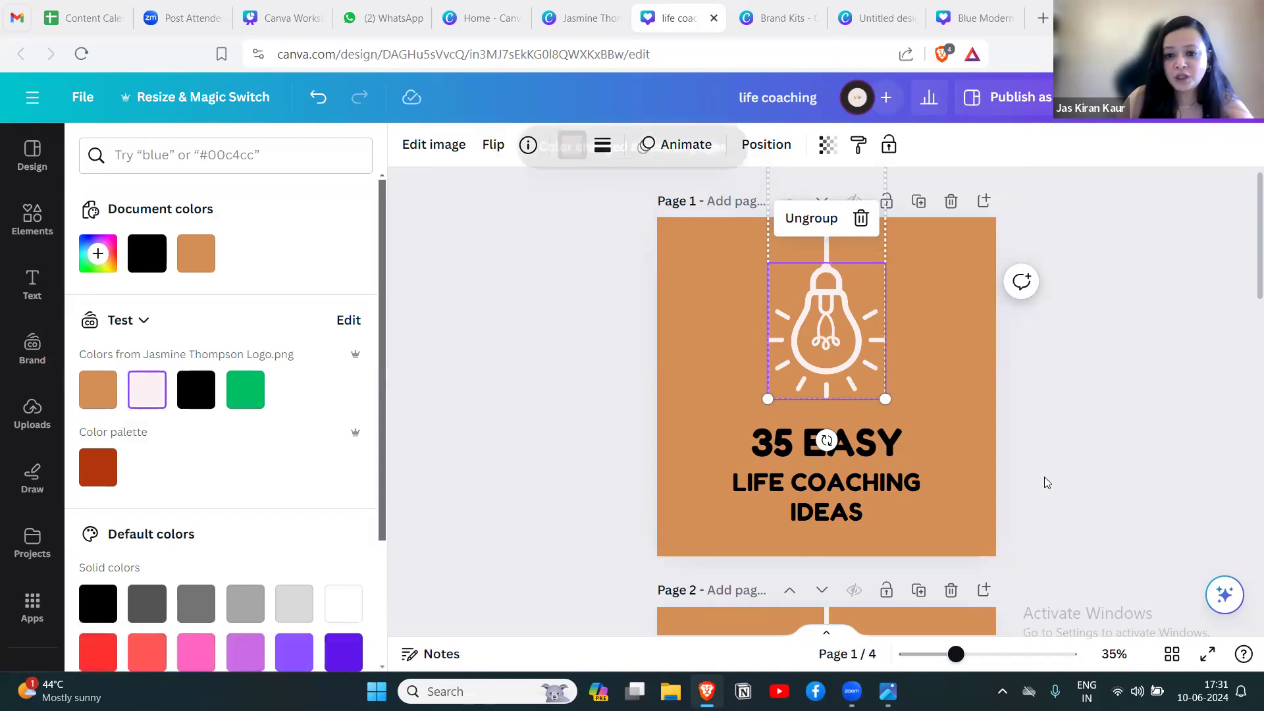
scroll(1056, 475, "down", 10)
scroll(1055, 475, "down", 5)
scroll(1056, 475, "up", 15)
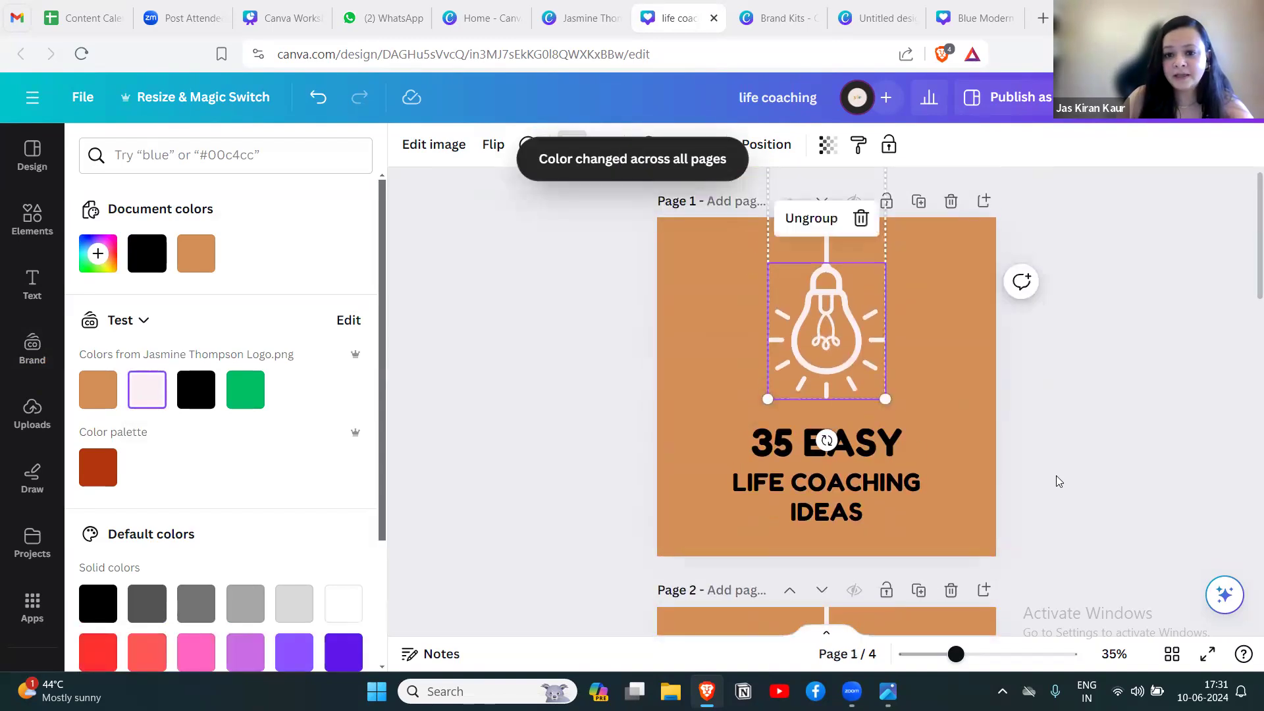
Change the "35 EASY" heading's font to the Test kit's Cooper BT and replace Fredoka with it across the whole design.
left_click(874, 437)
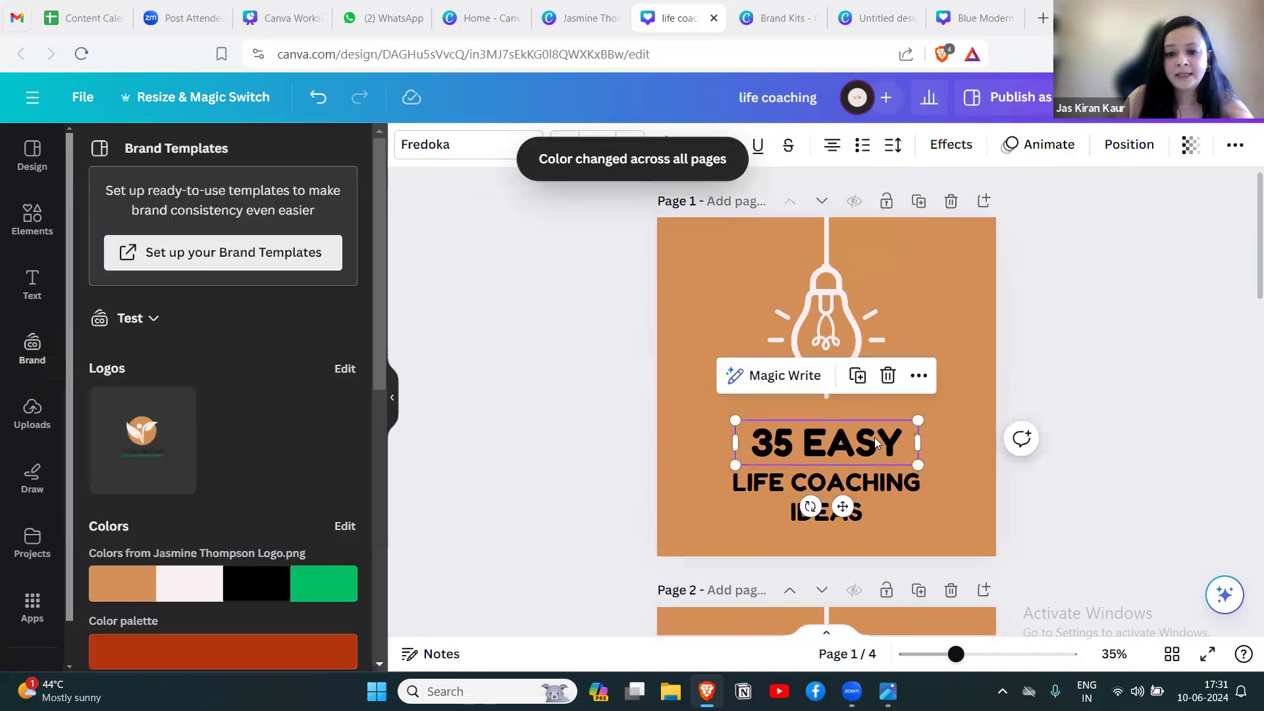
left_click(443, 152)
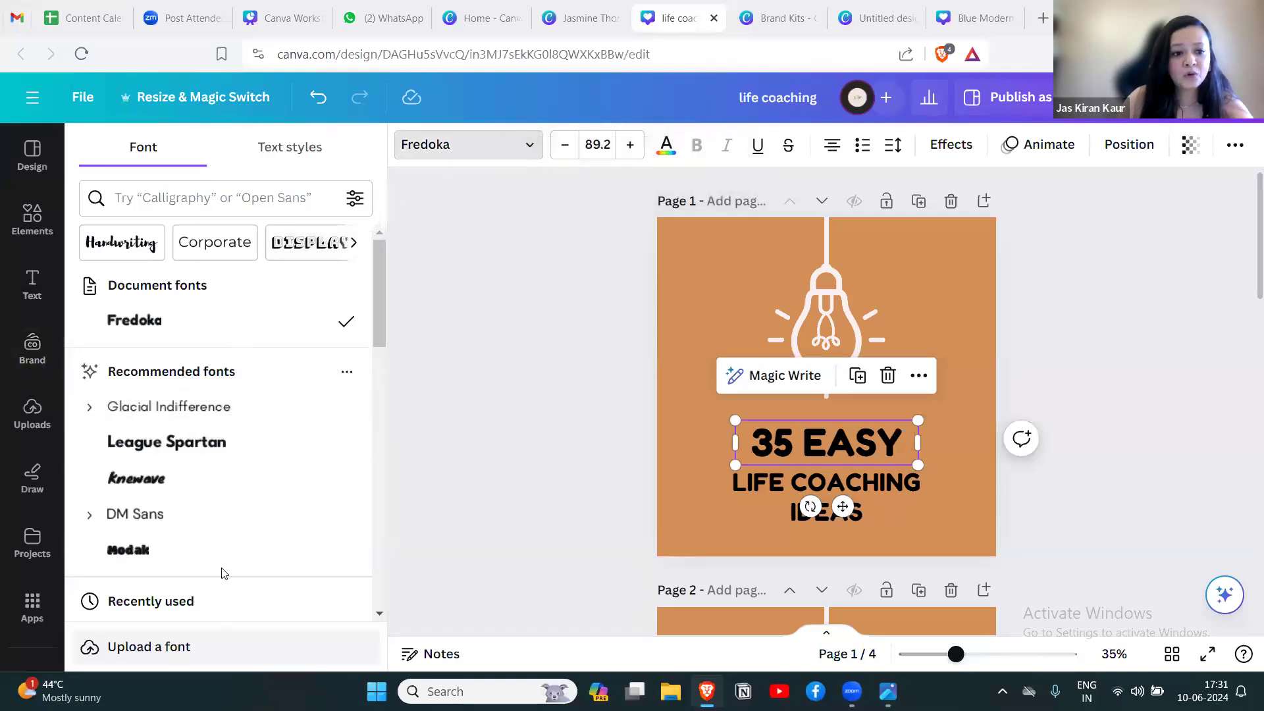
left_click_drag(377, 283, 366, 401)
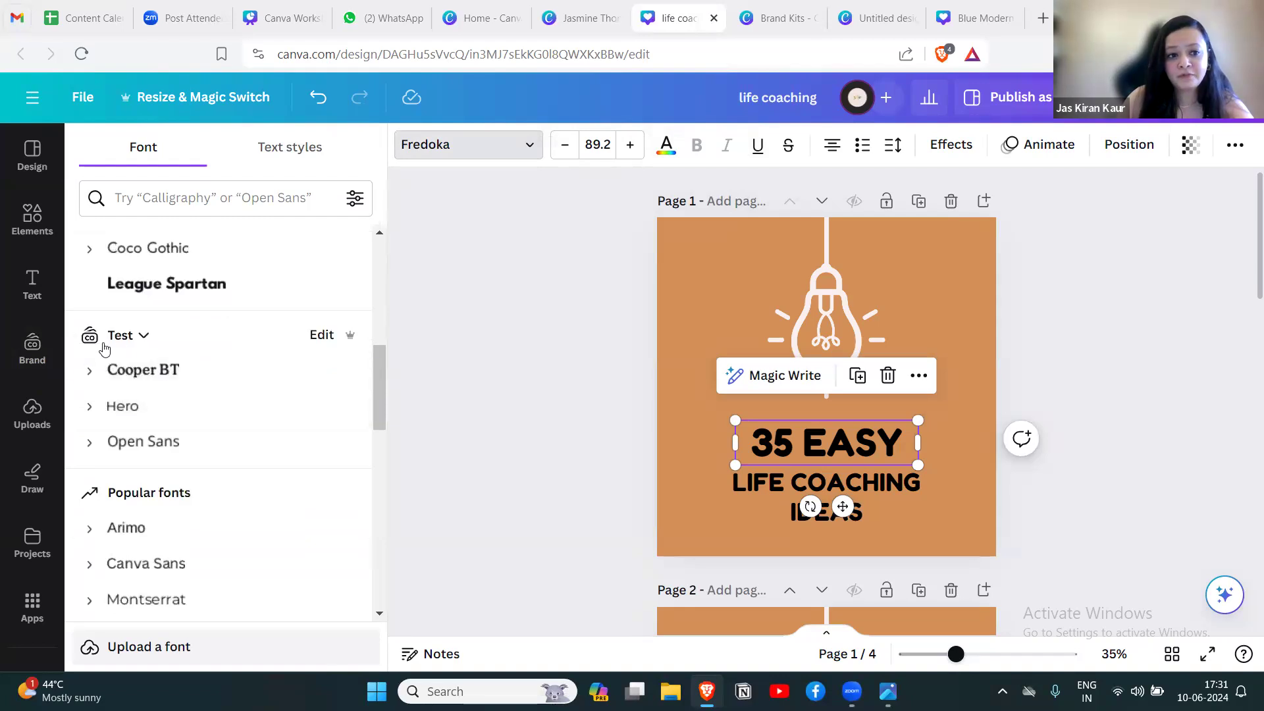
left_click(141, 373)
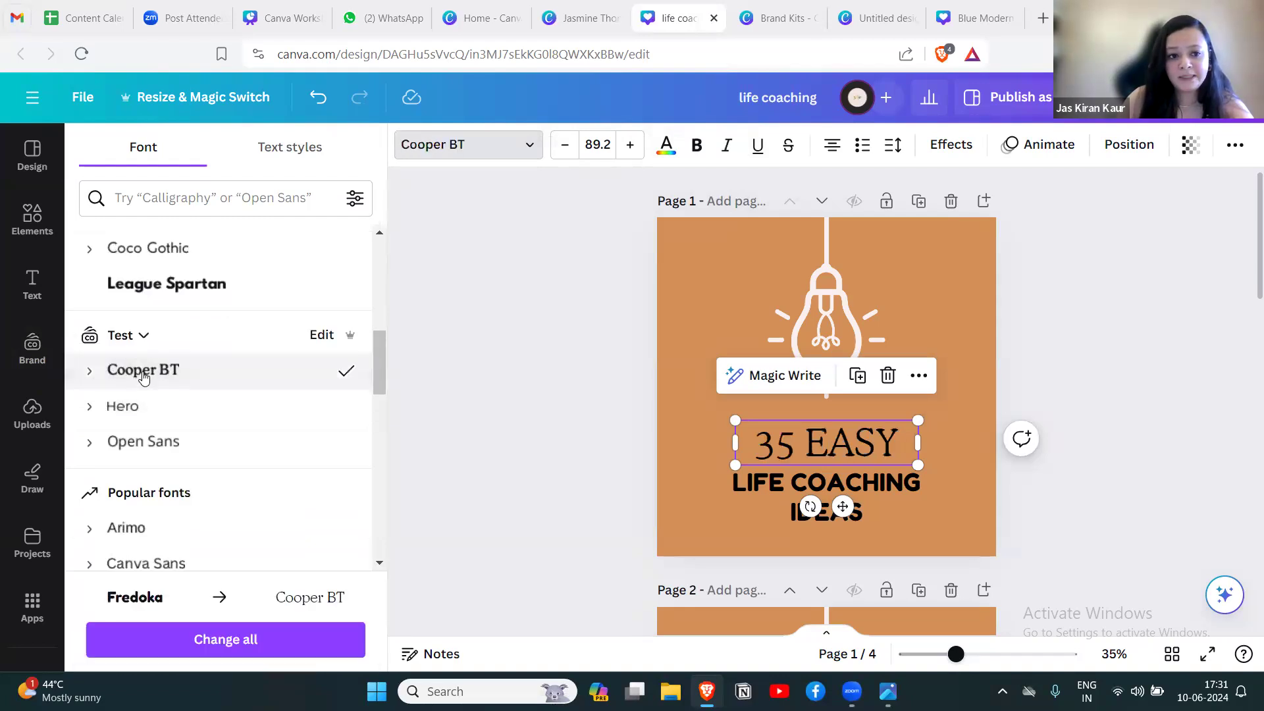
left_click(247, 641)
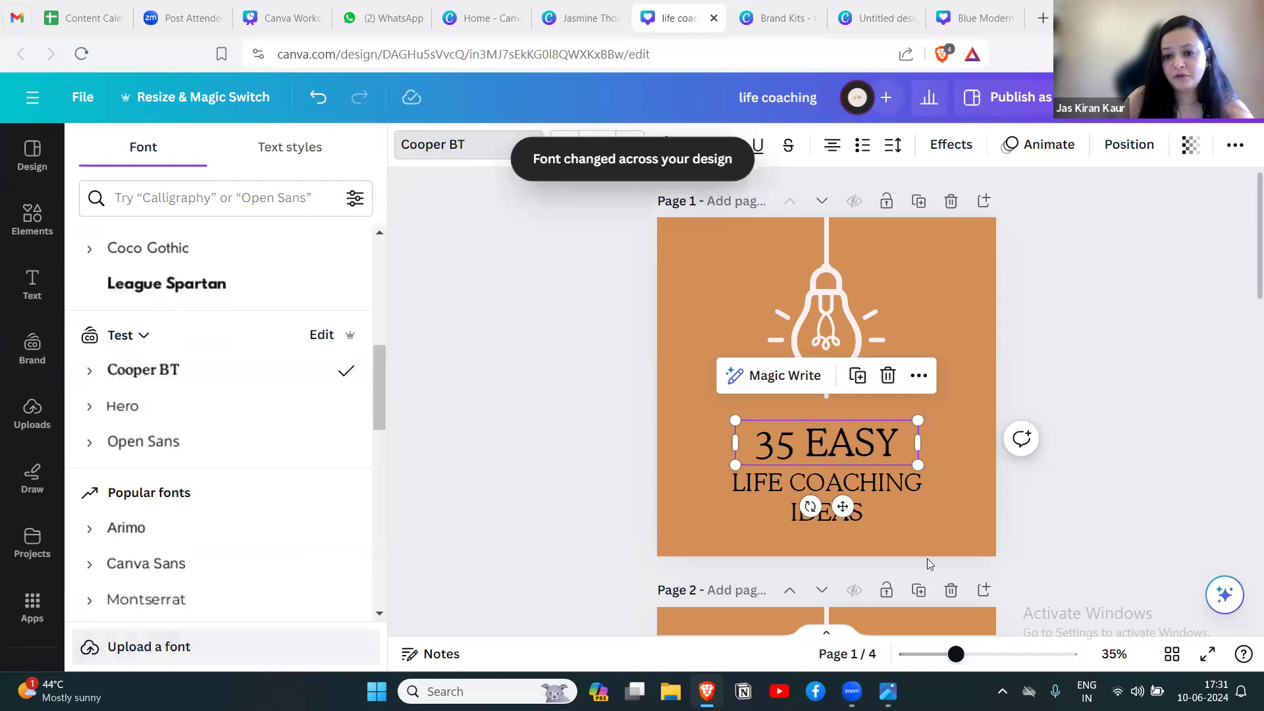
scroll(1027, 532, "down", 5)
scroll(1026, 532, "up", 8)
left_click(1099, 397)
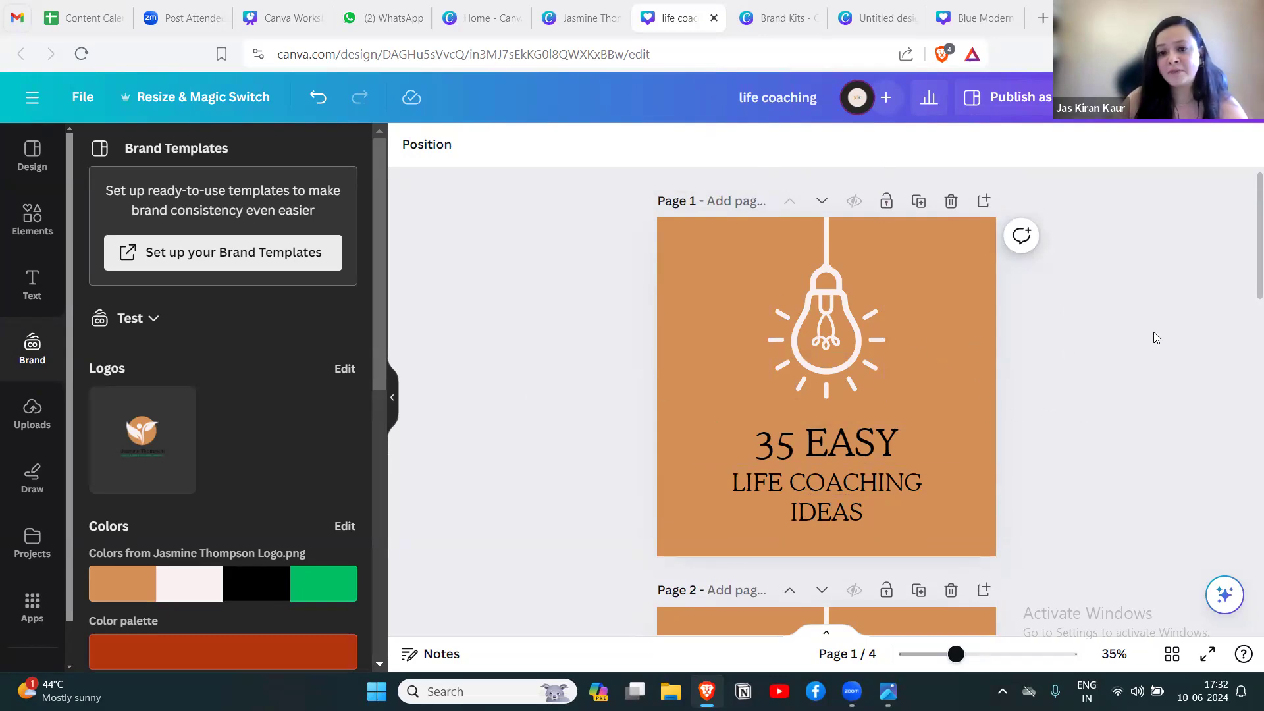
Add the Test kit's logo to page 1 and position it in the page's upper-left corner, beside the light bulb.
left_click_drag(172, 448, 728, 238)
left_click_drag(759, 311, 705, 281)
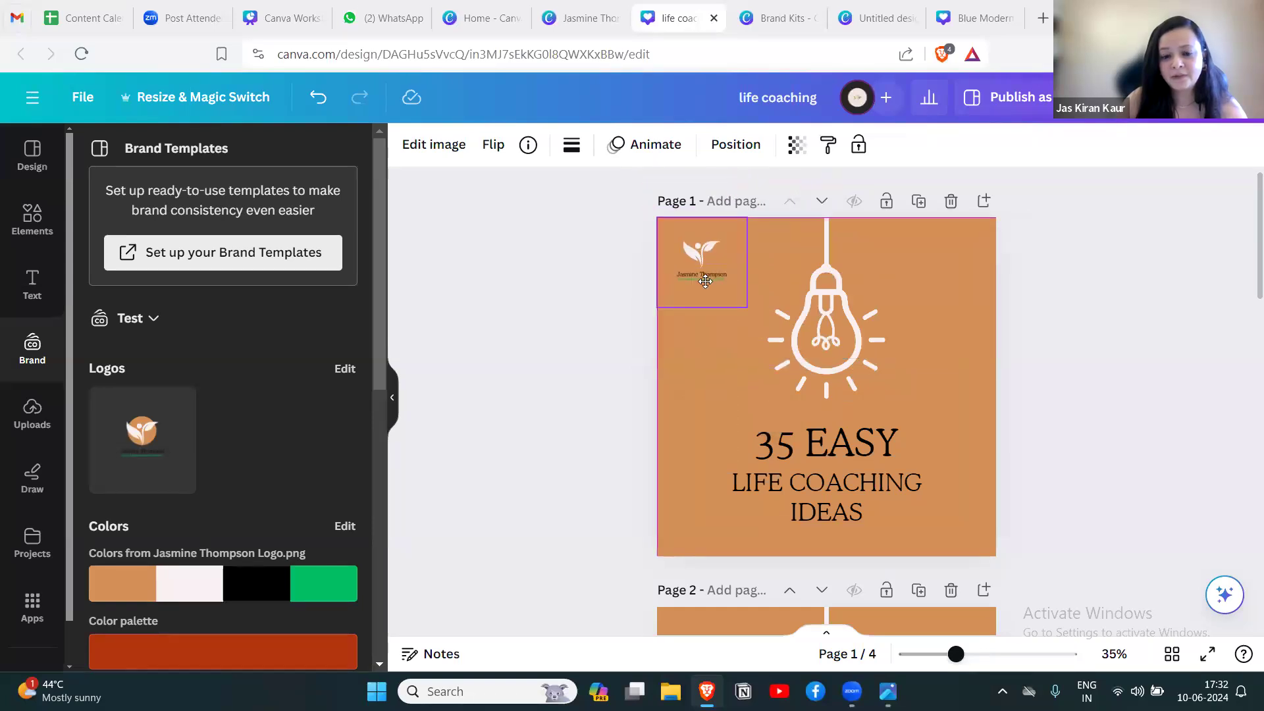
left_click(1035, 393)
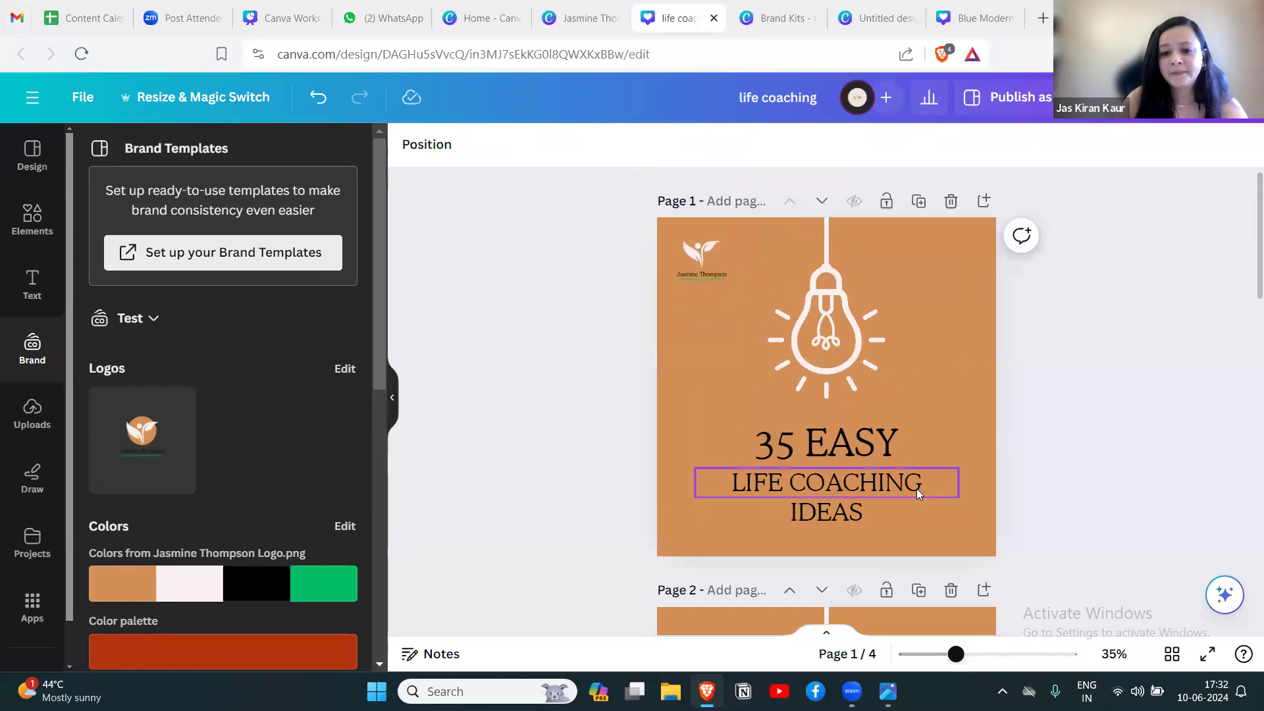
scroll(1035, 489, "down", 15)
scroll(1035, 488, "up", 8)
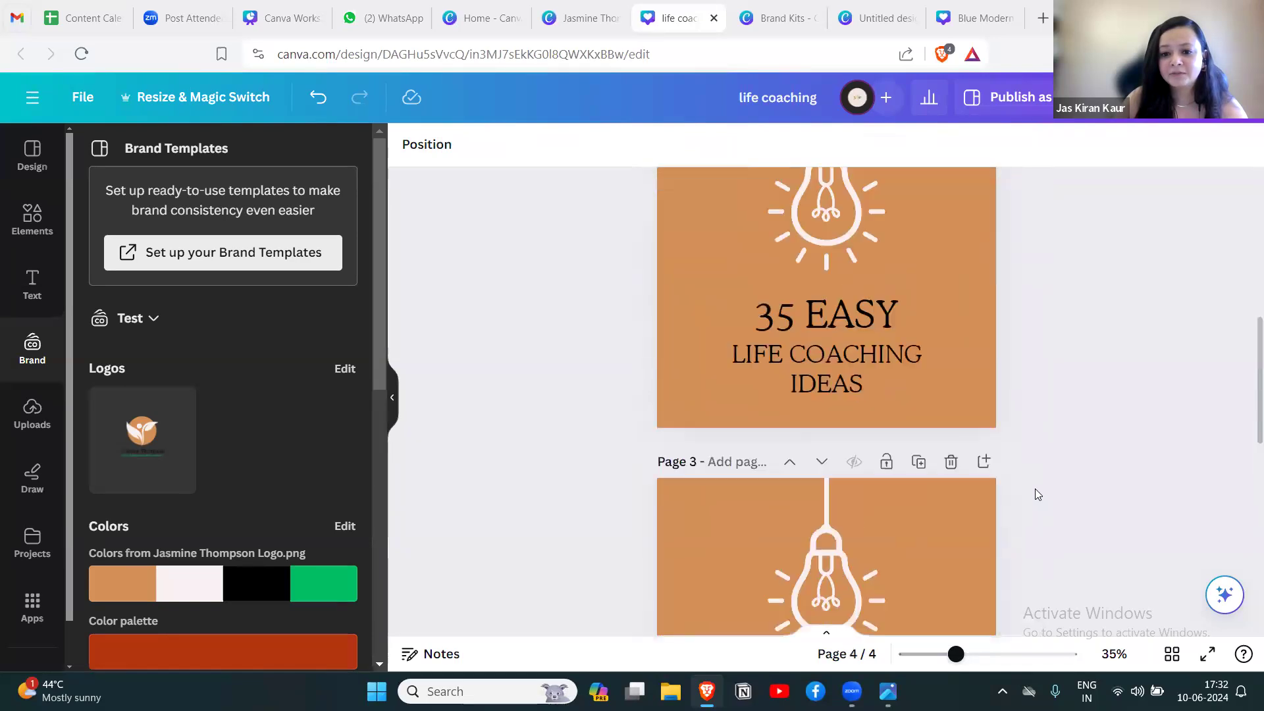
scroll(1035, 490, "up", 6)
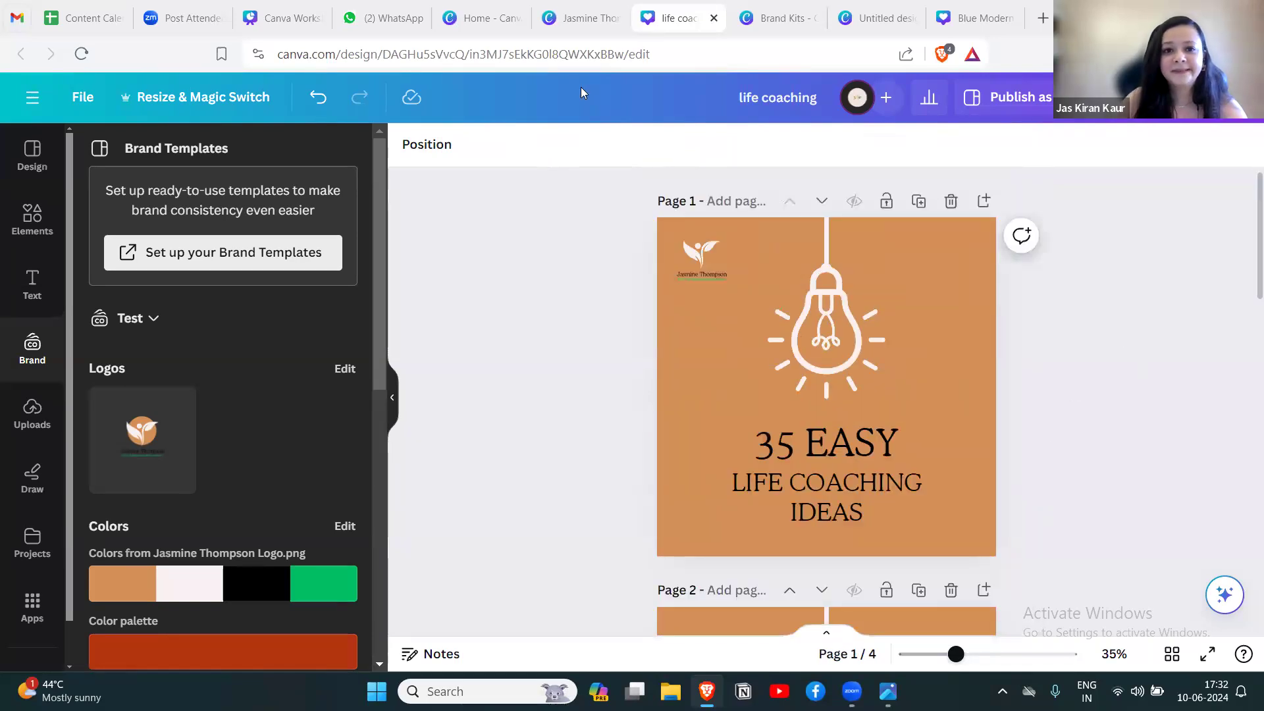
left_click_drag(381, 403, 404, 321)
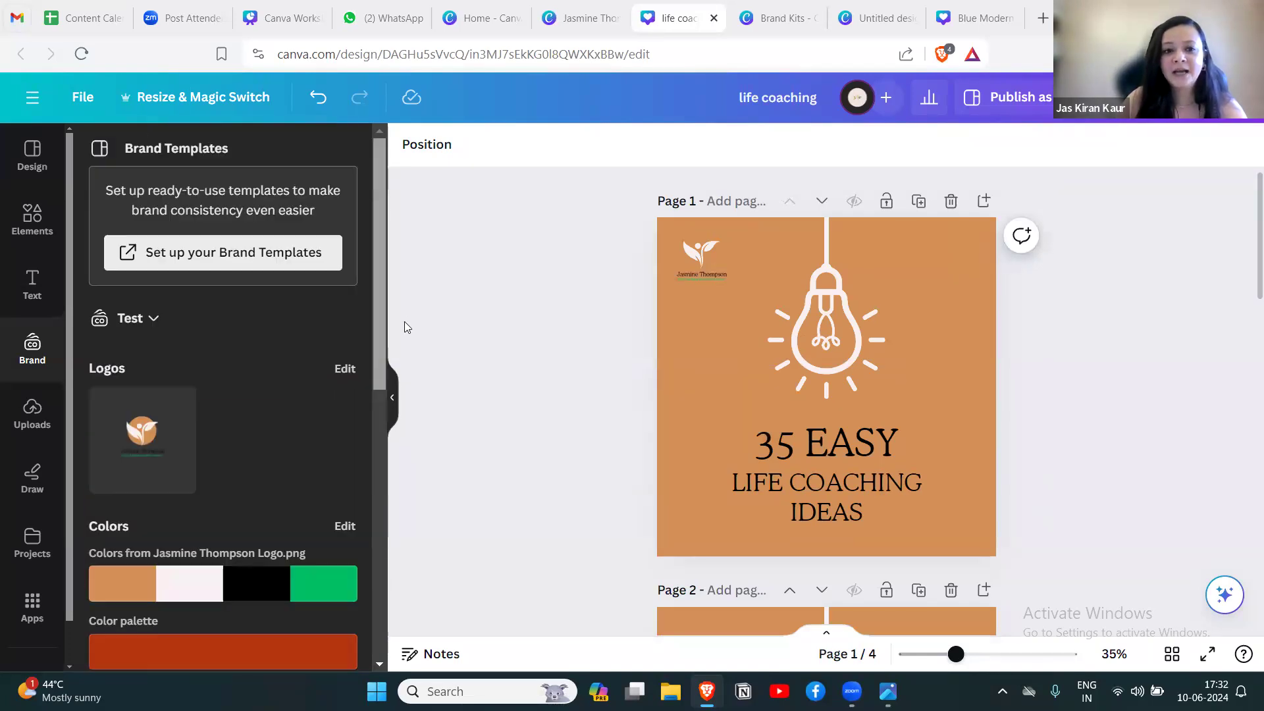
scroll(1058, 384, "down", 13)
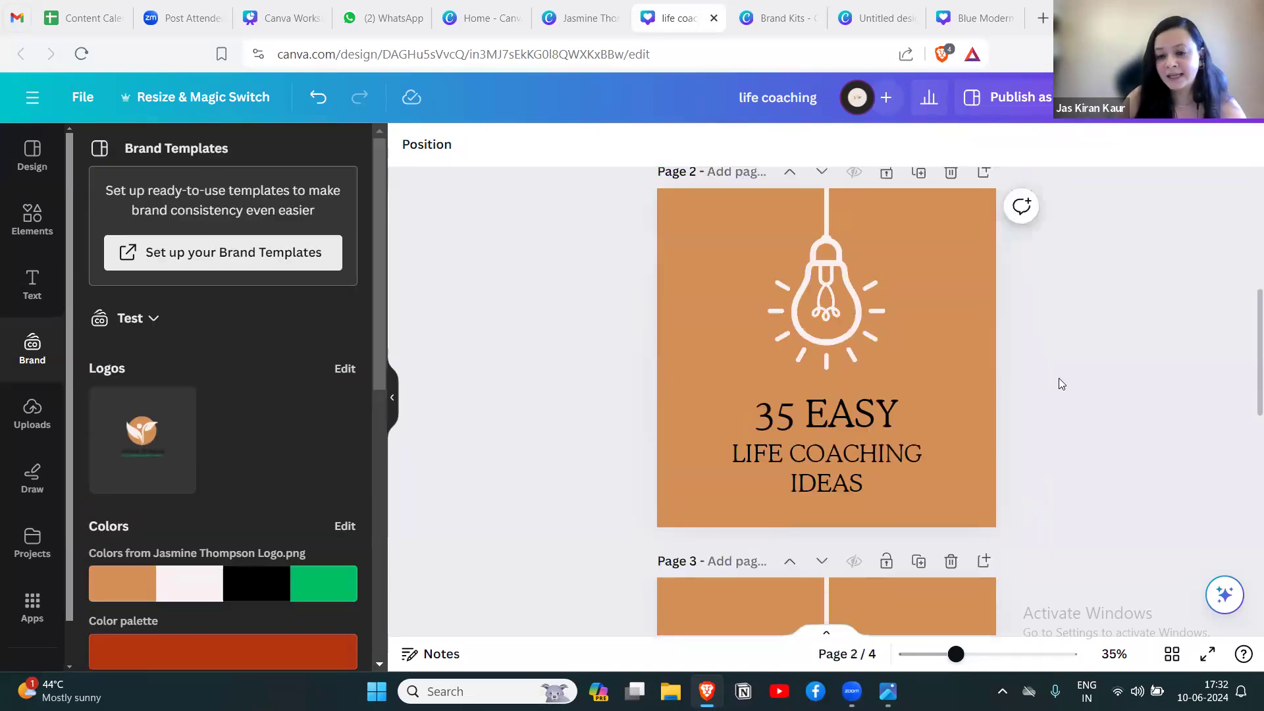
scroll(1056, 388, "up", 13)
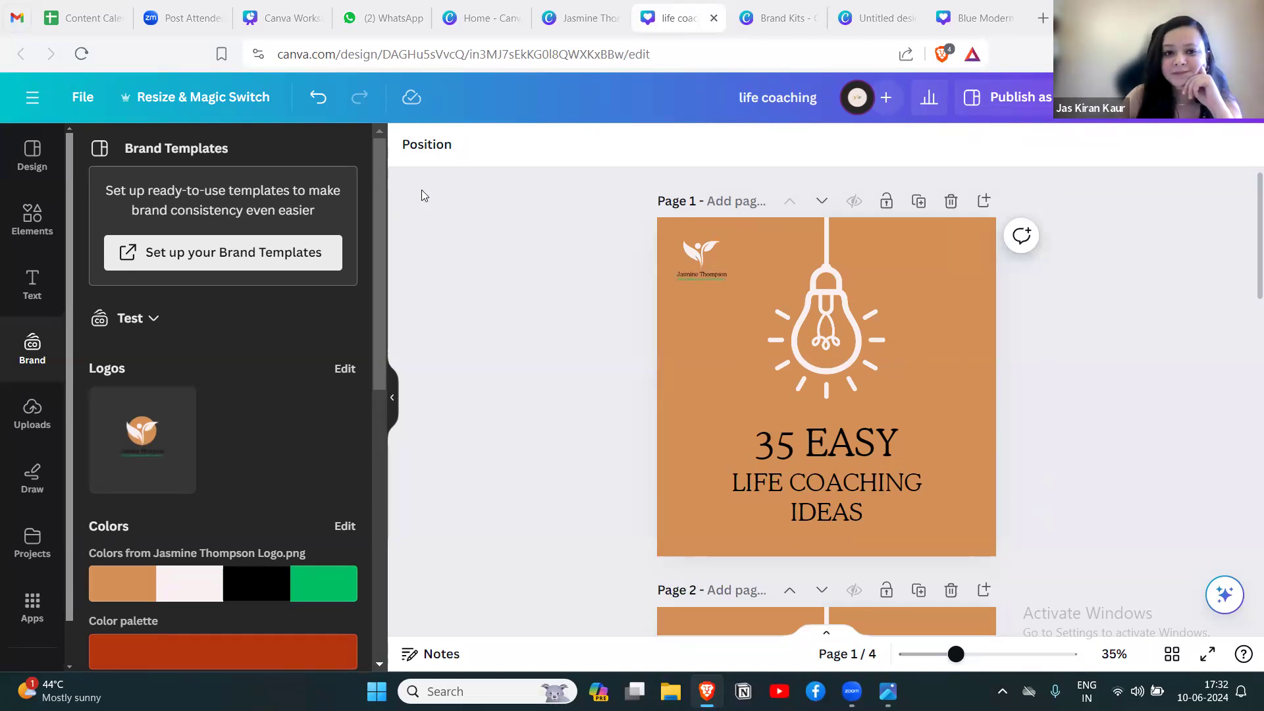
Switch to the open Canva Workshop for Beginners presentation.
left_click(297, 20)
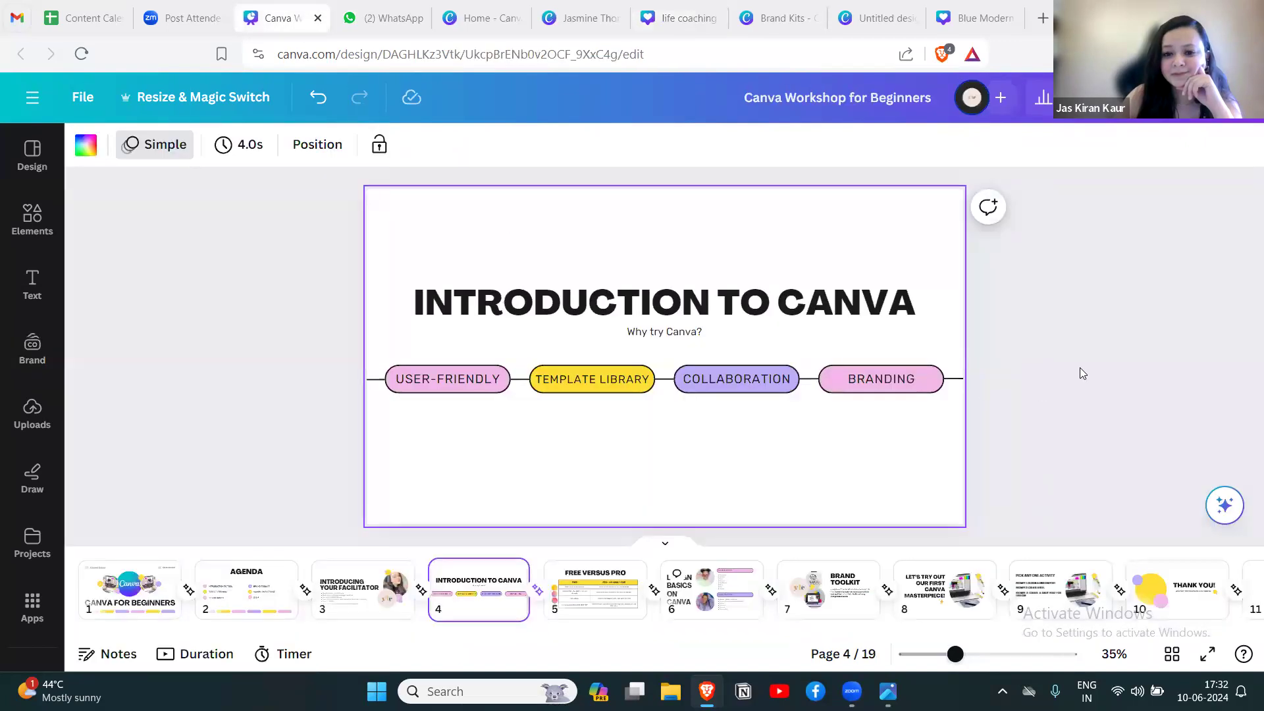
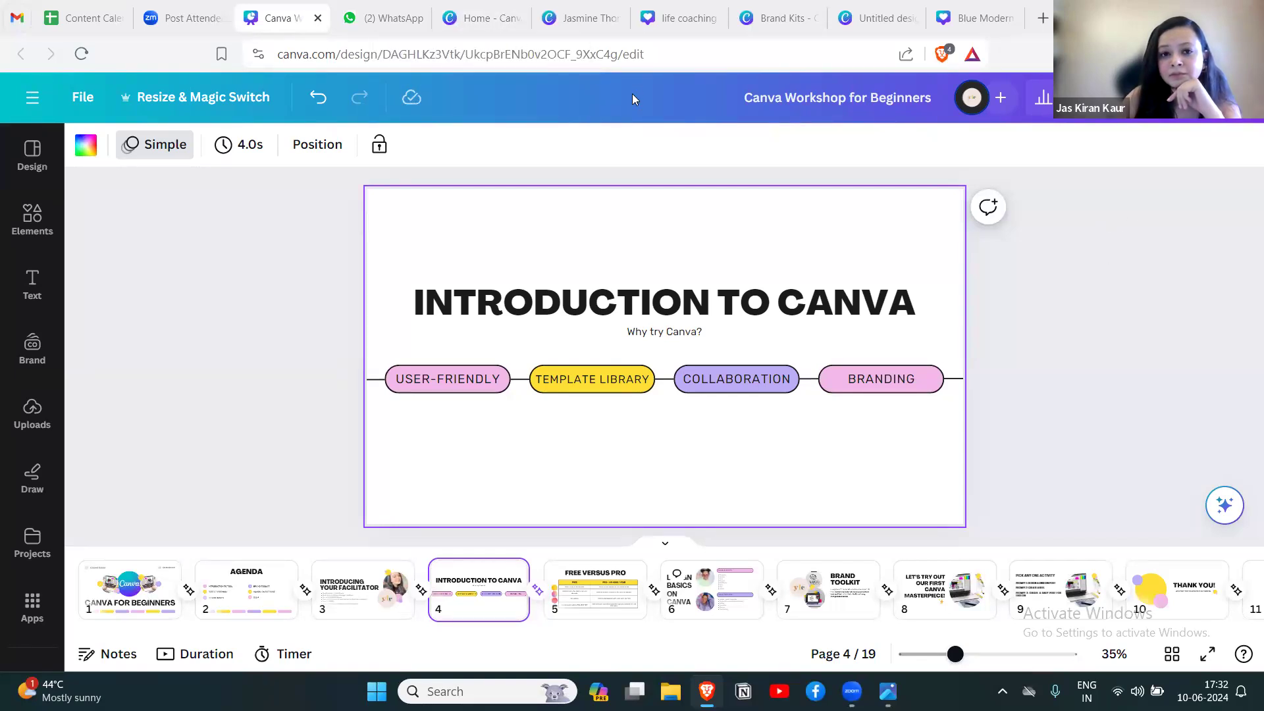
Look over the coaching logo and workshop presentation, ending on the open life coaching design.
left_click(588, 26)
left_click(1105, 355)
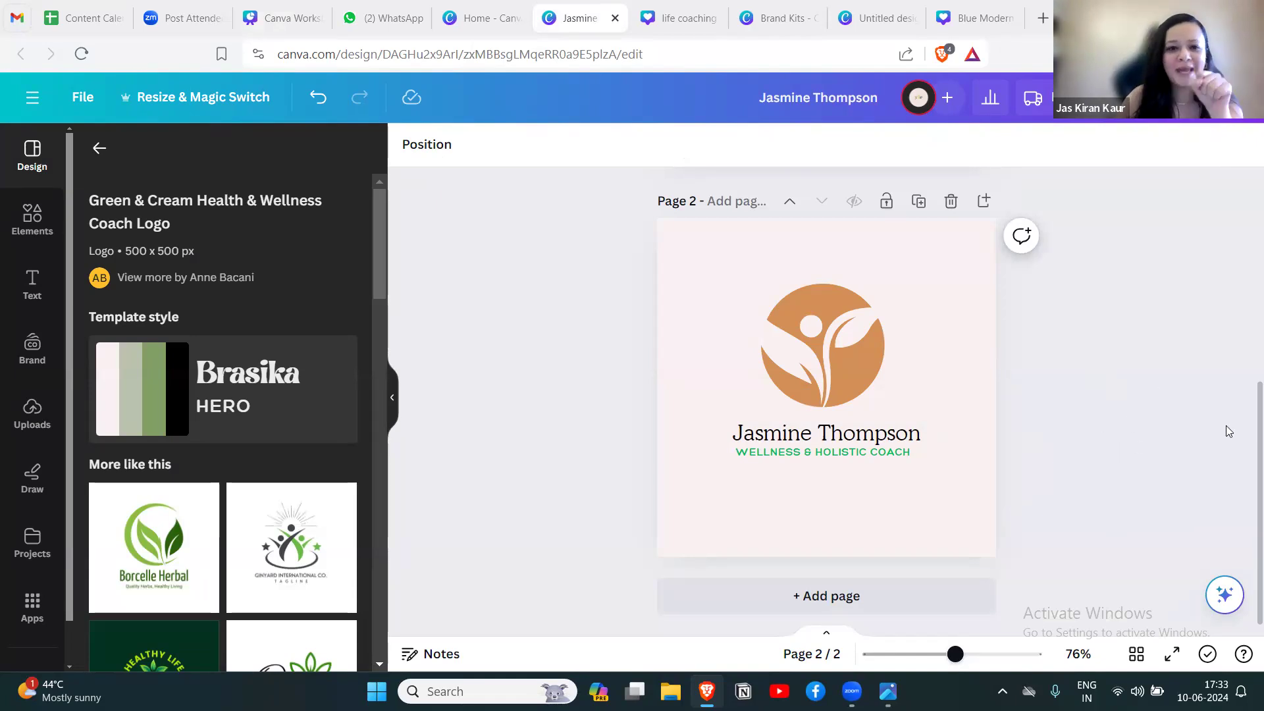
left_click(277, 34)
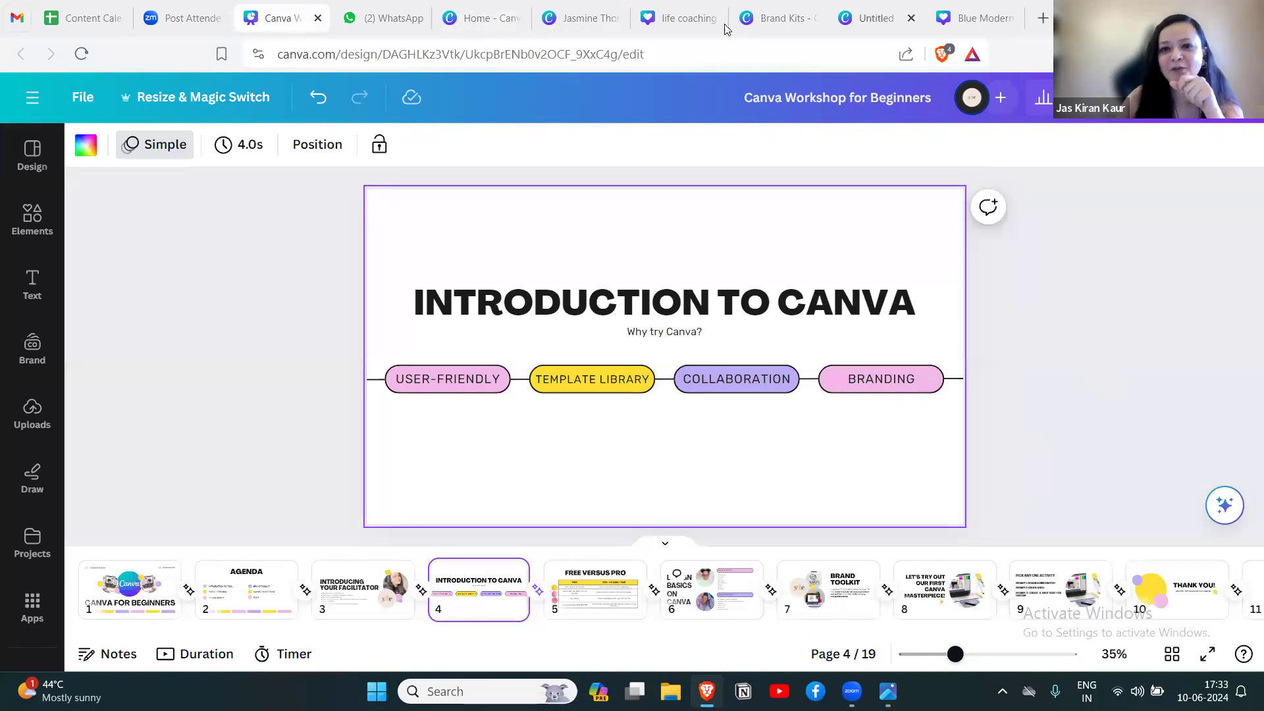
left_click(678, 17)
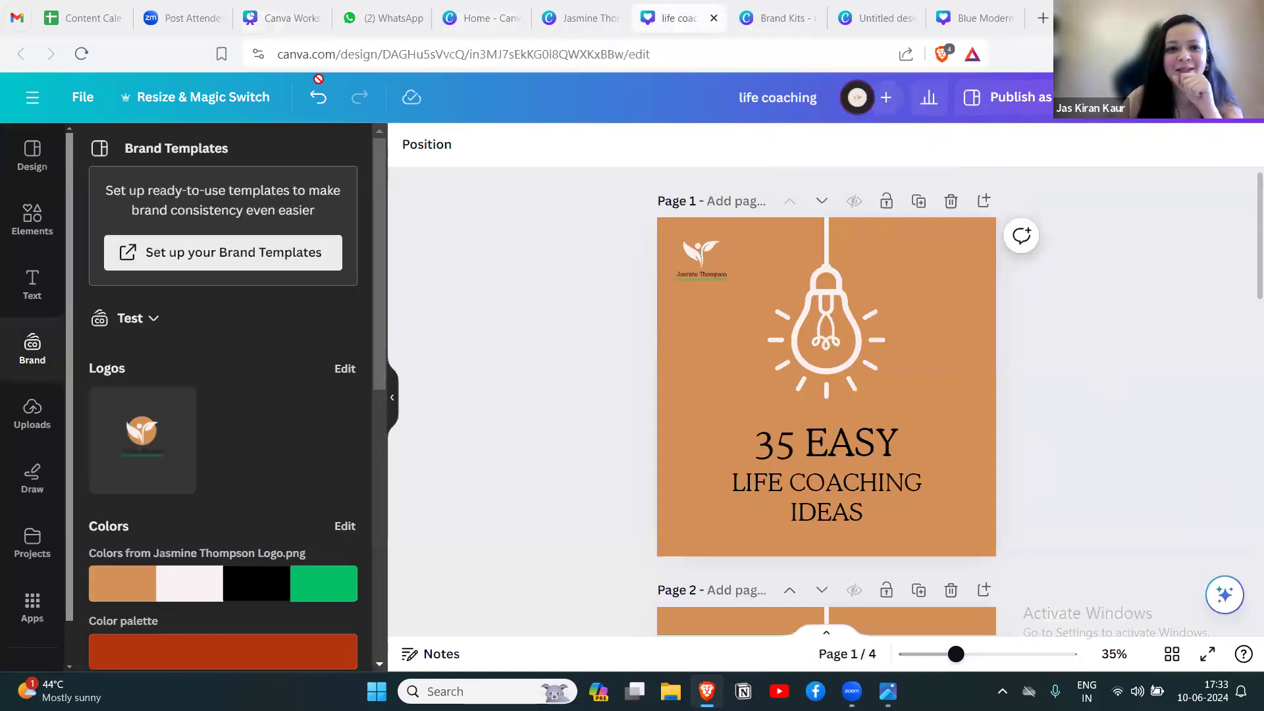
Create a new Instagram Reel design by searching the design types for "reel".
left_click(32, 98)
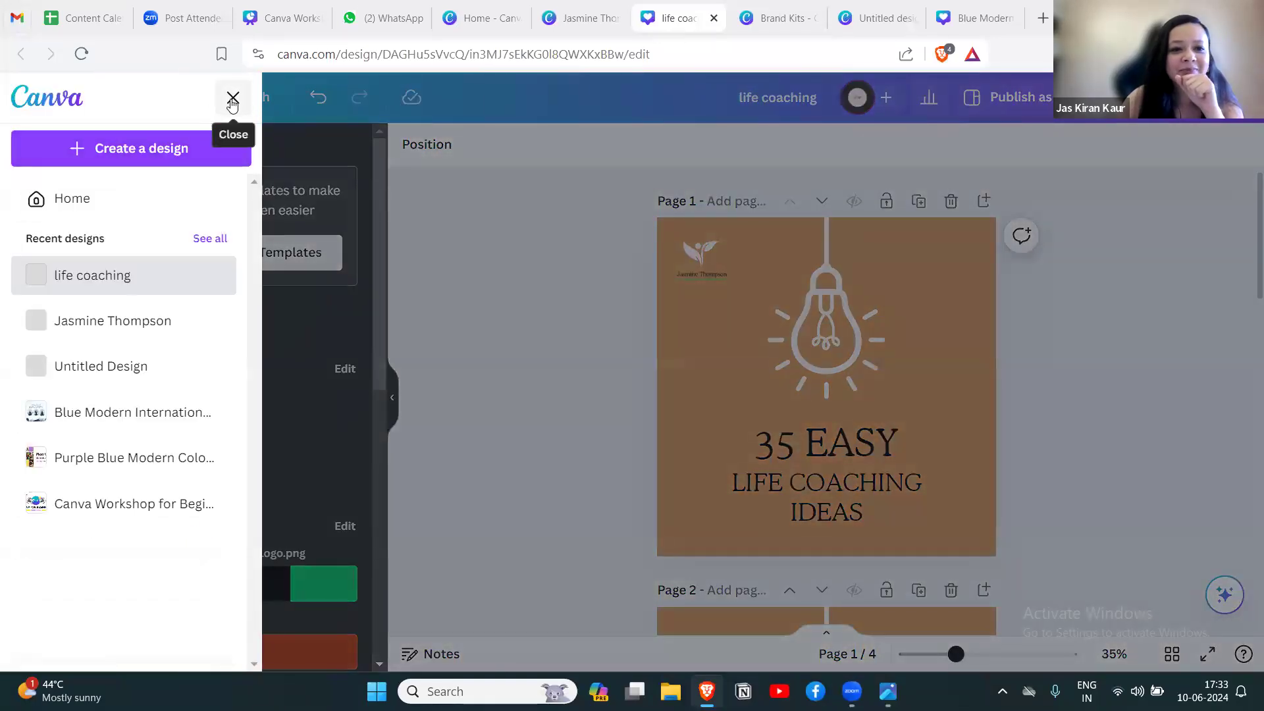
left_click(170, 152)
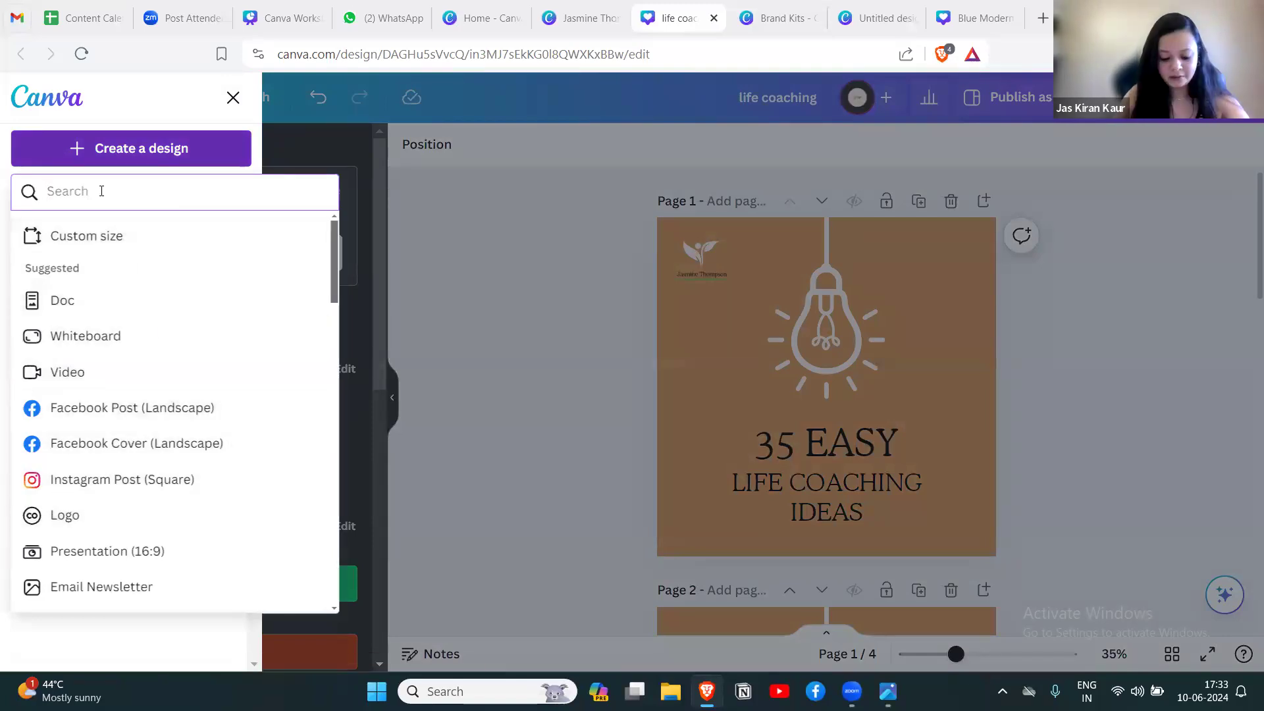
type("reel")
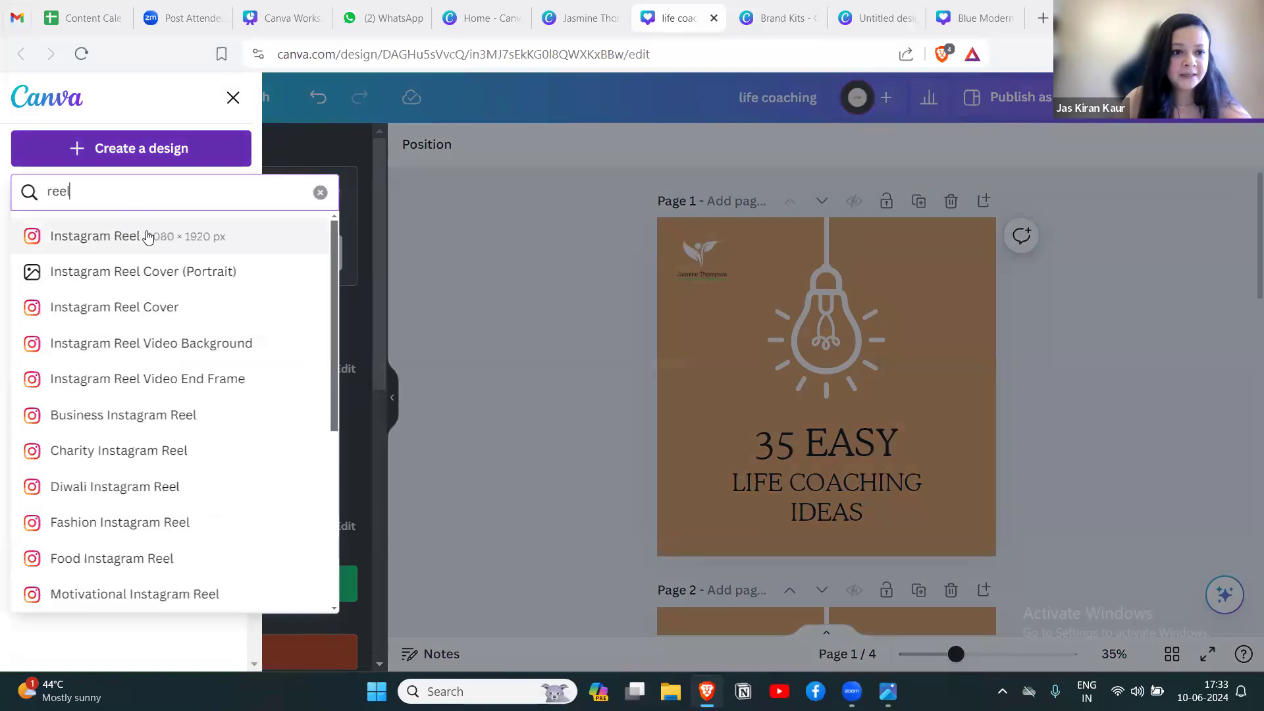
left_click(112, 235)
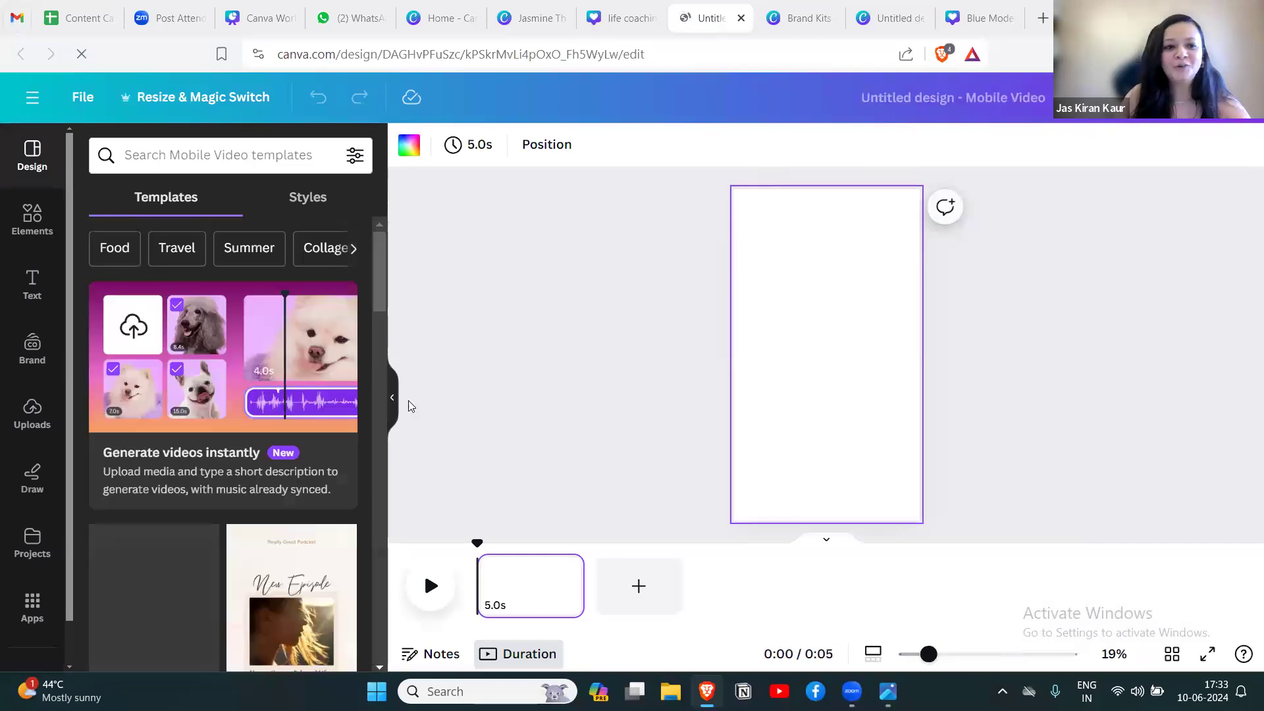
Search the video templates for "calming motivation" and apply the Calm Moody sky Ripples Motivational Quote template to the blank page.
scroll(383, 293, "down", 3)
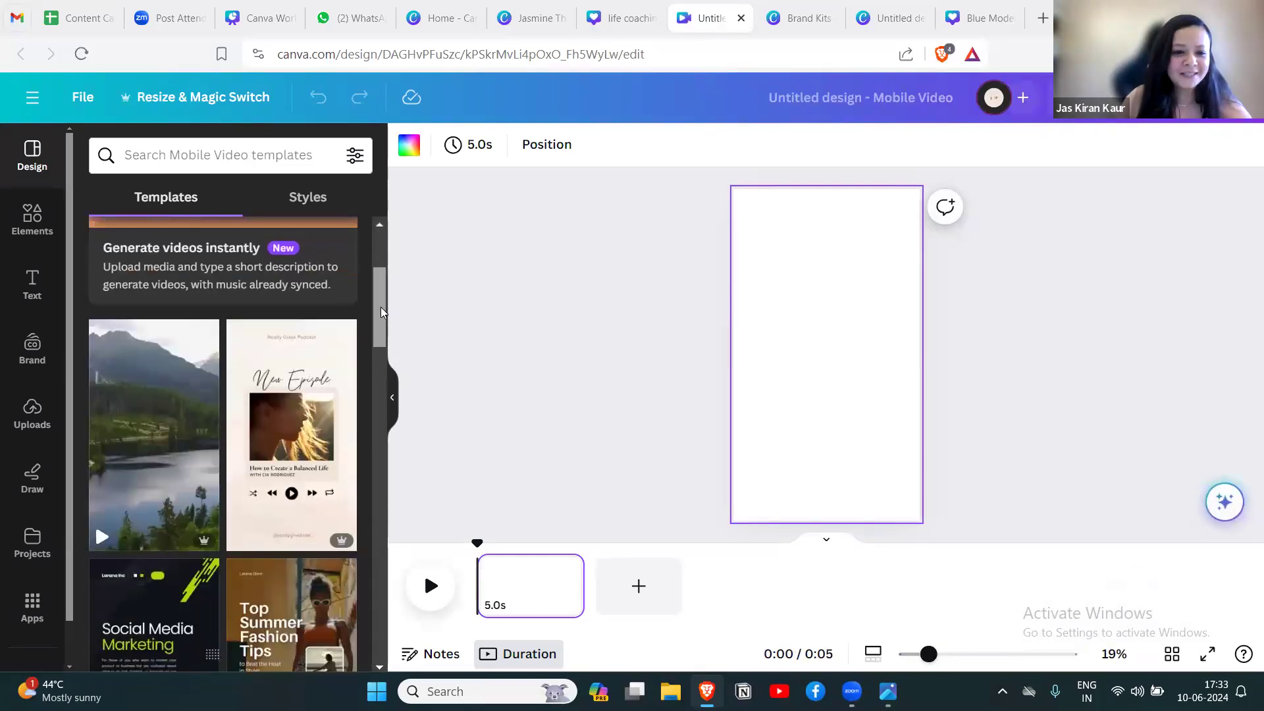
left_click_drag(383, 293, 387, 249)
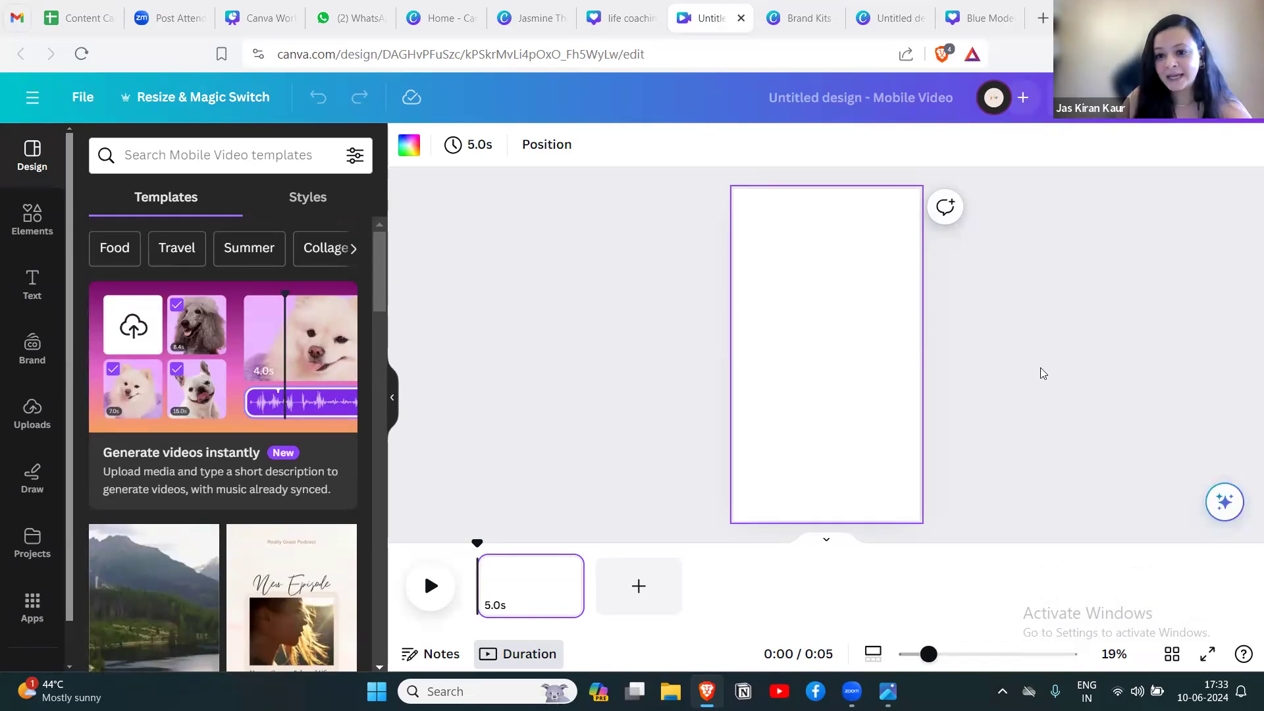
scroll(386, 285, "down", 1)
left_click_drag(386, 285, 383, 241)
left_click(240, 159)
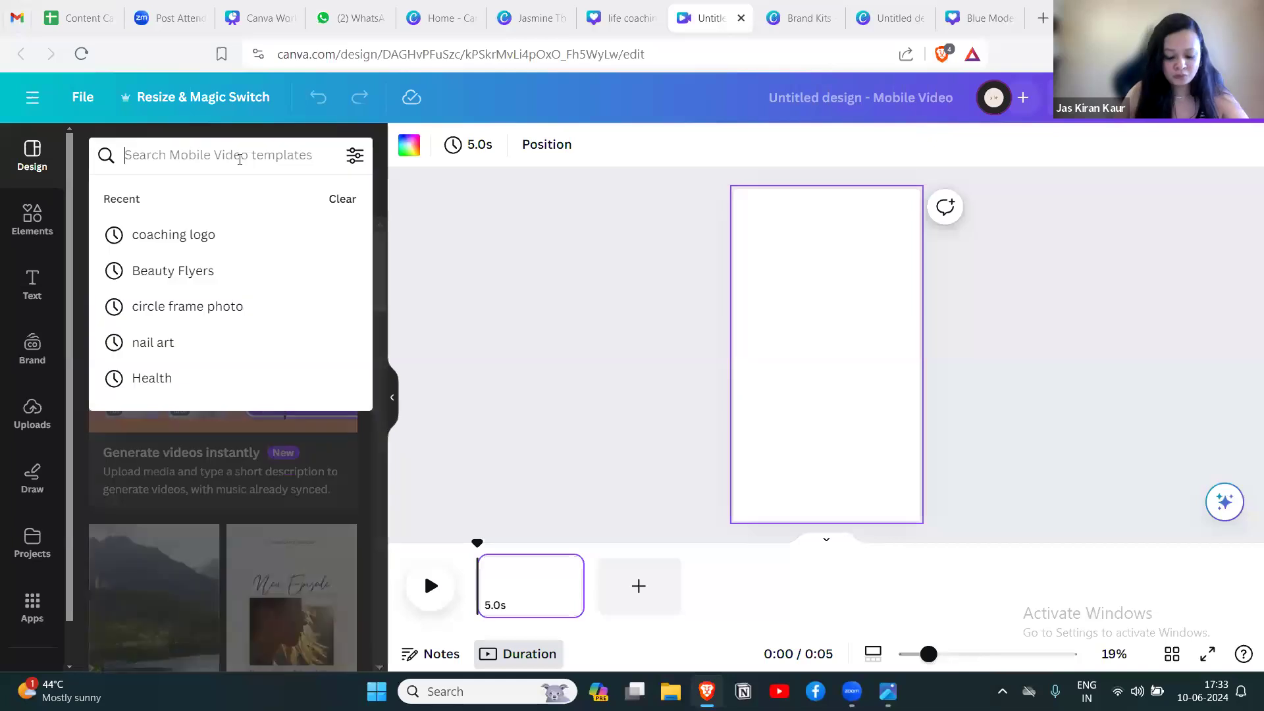
type("calmin")
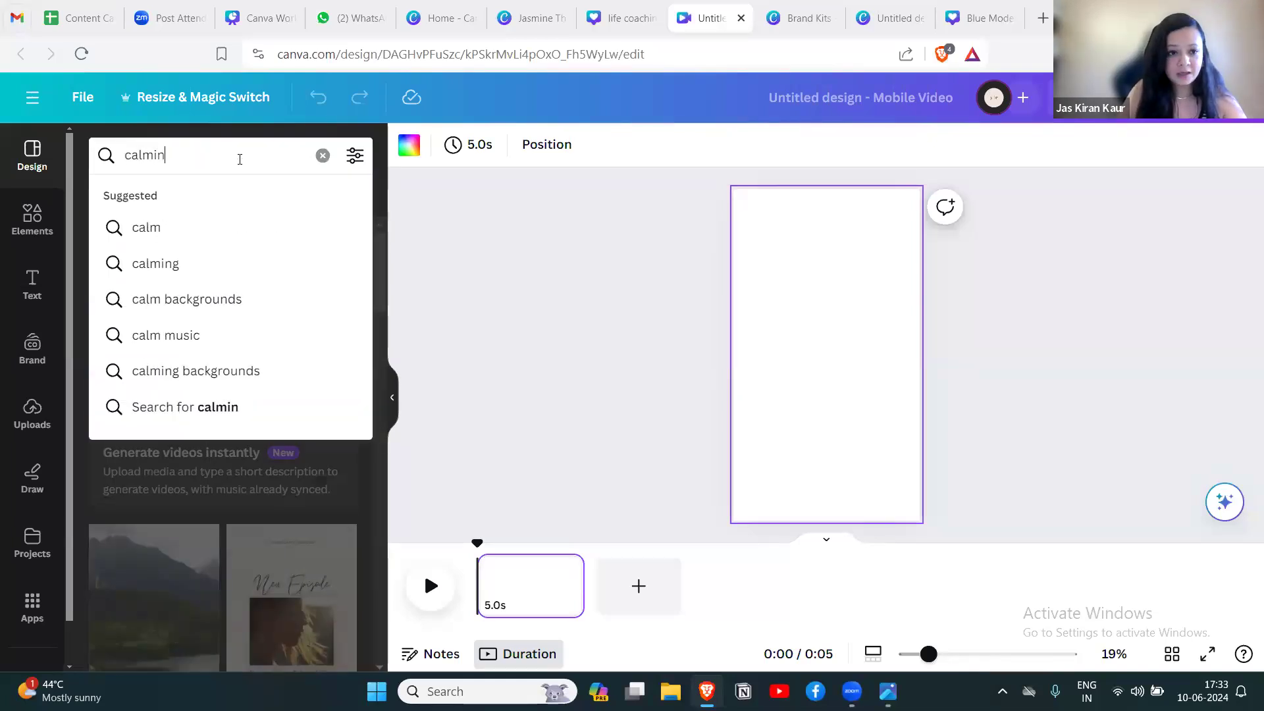
type("g mot")
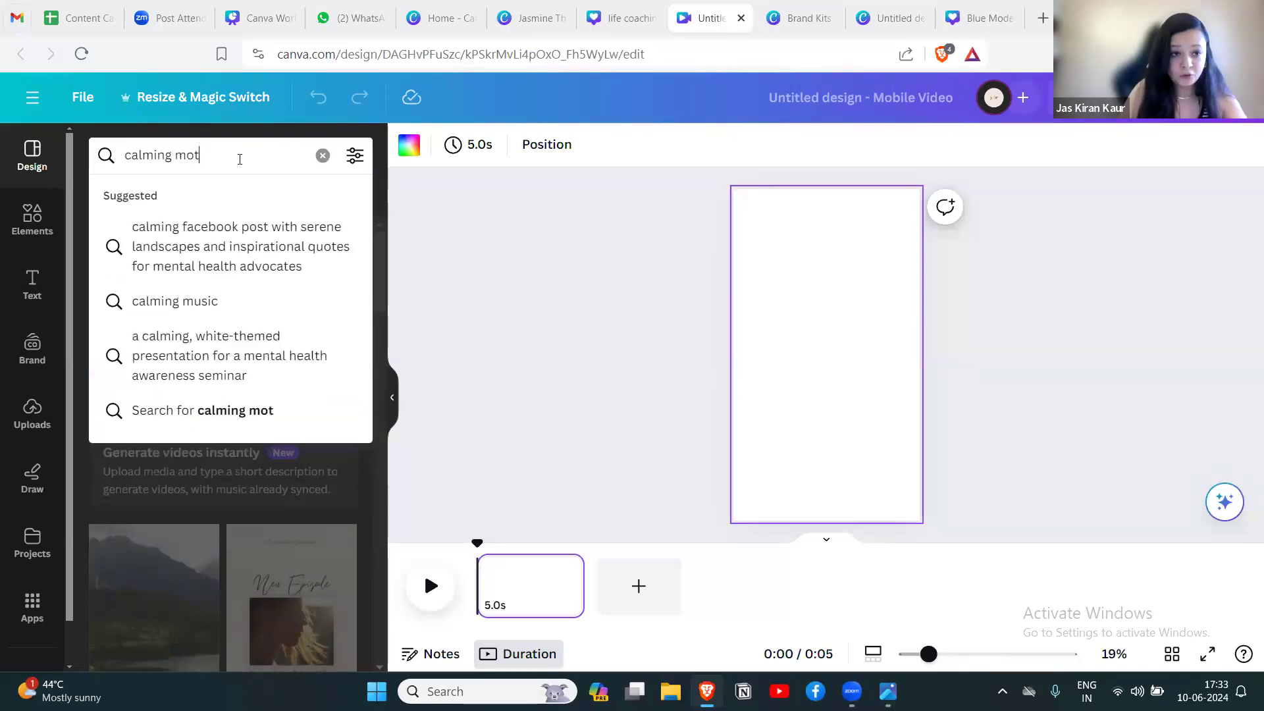
type("ivation")
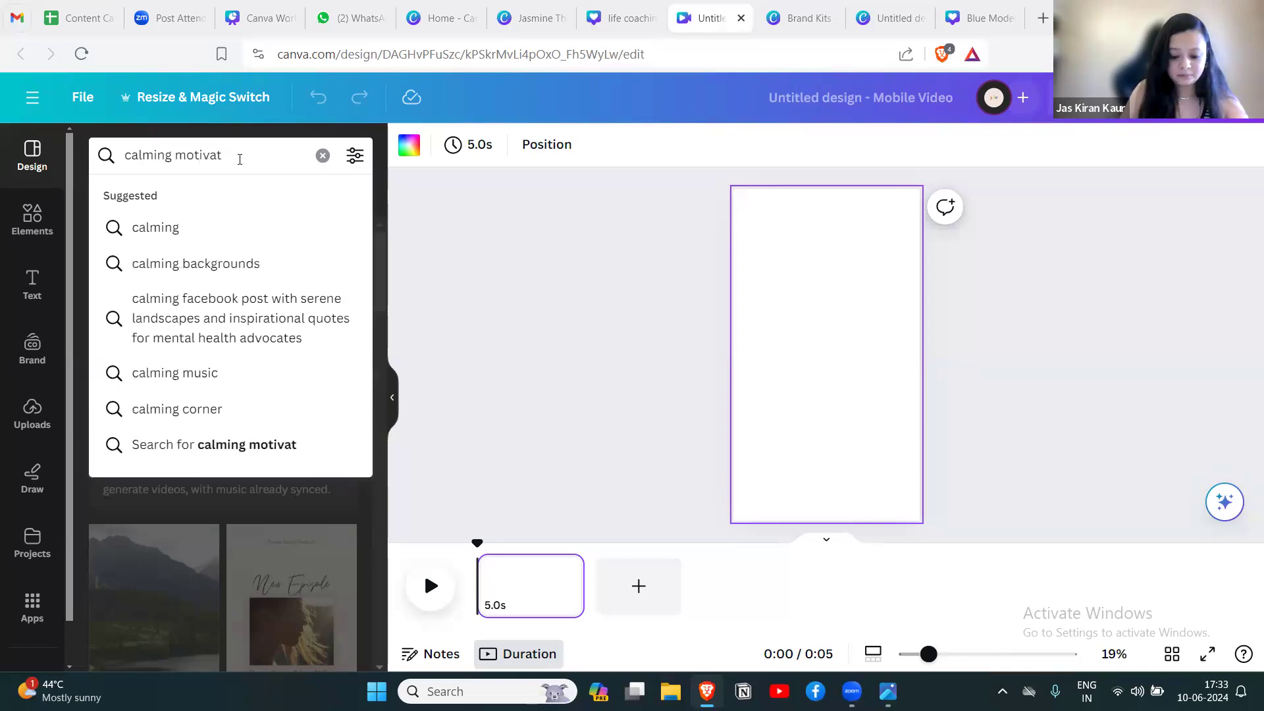
key("Return")
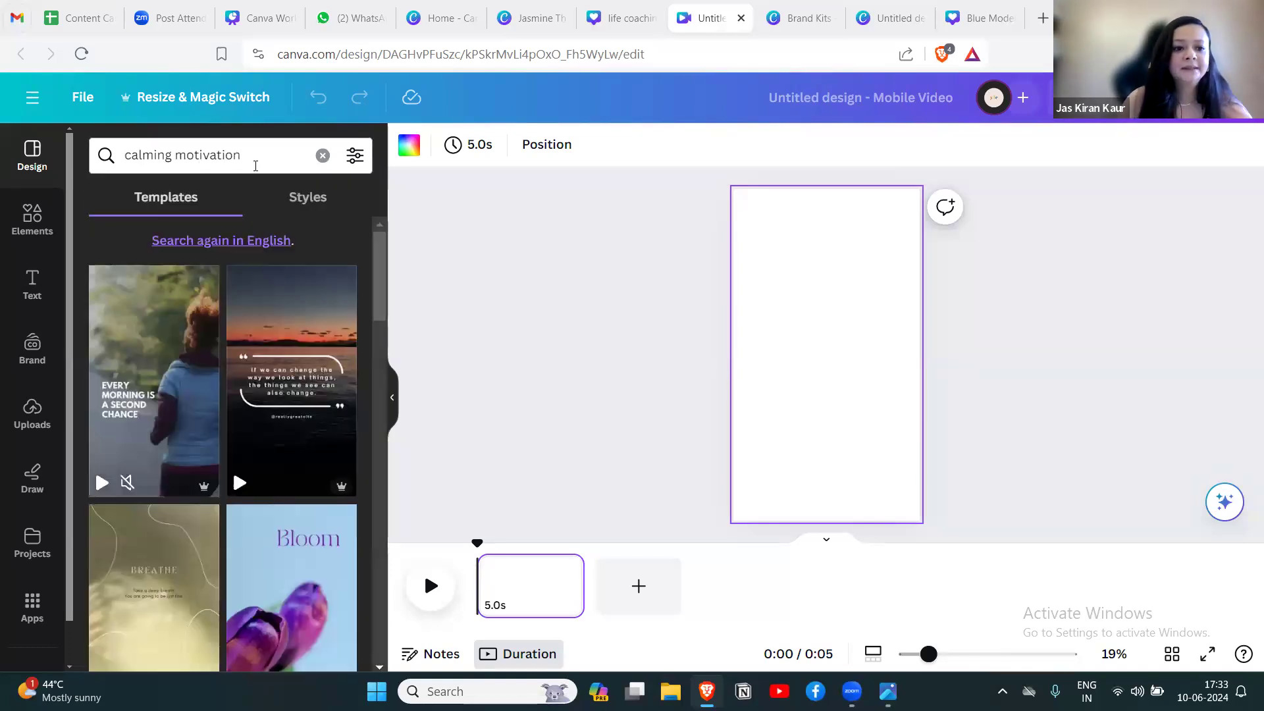
mouse_move(303, 322)
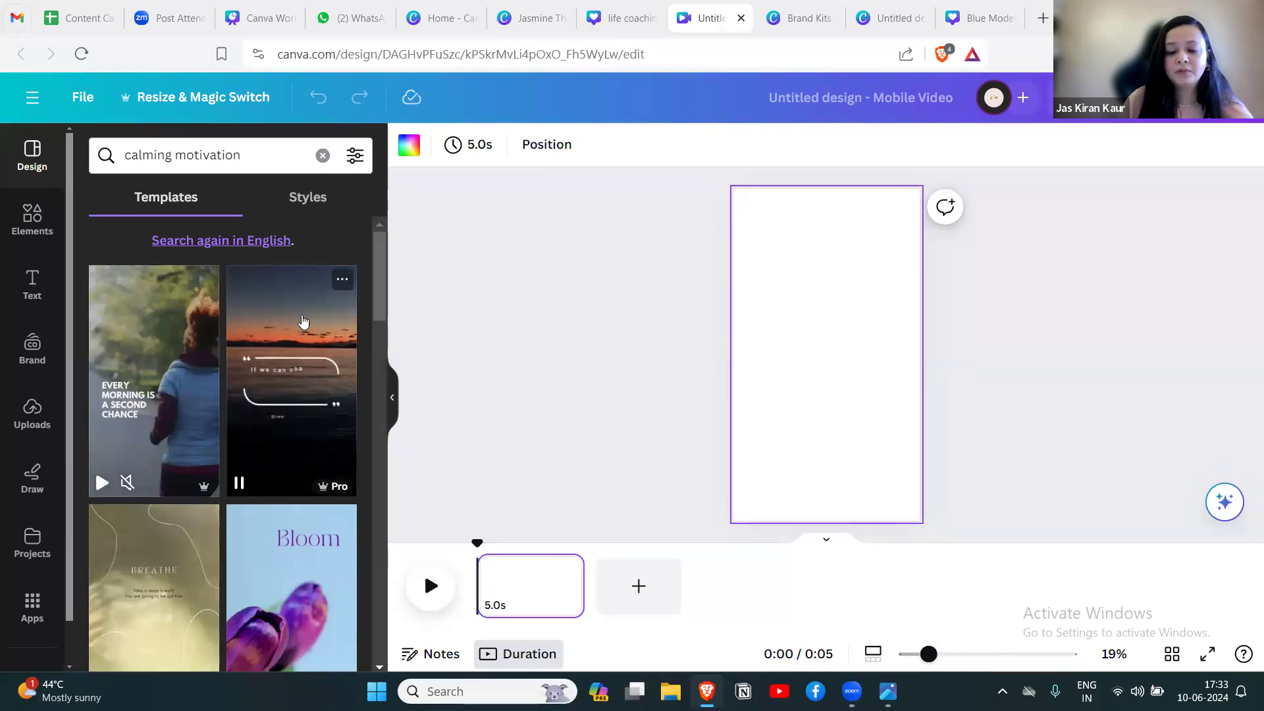
left_click(303, 322)
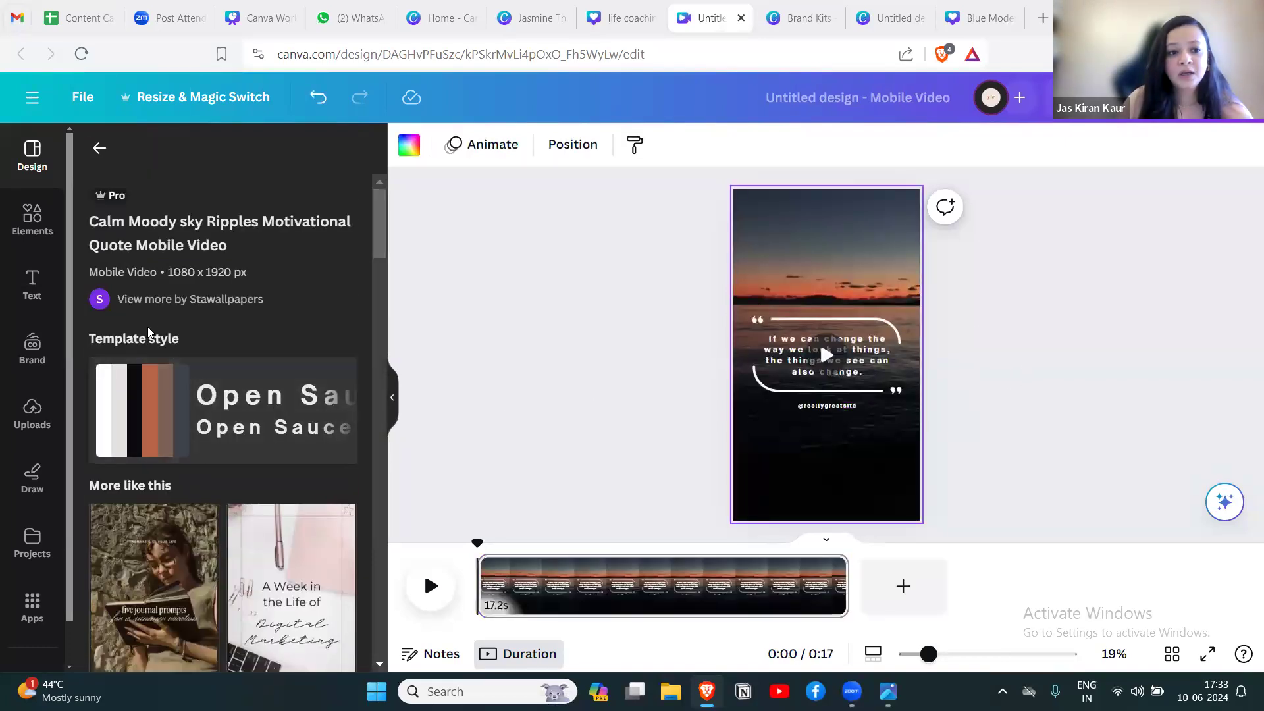
Examine the reel template's similar designs, timeline clip, page animation choices and video volume settings.
scroll(303, 300, "down", 5)
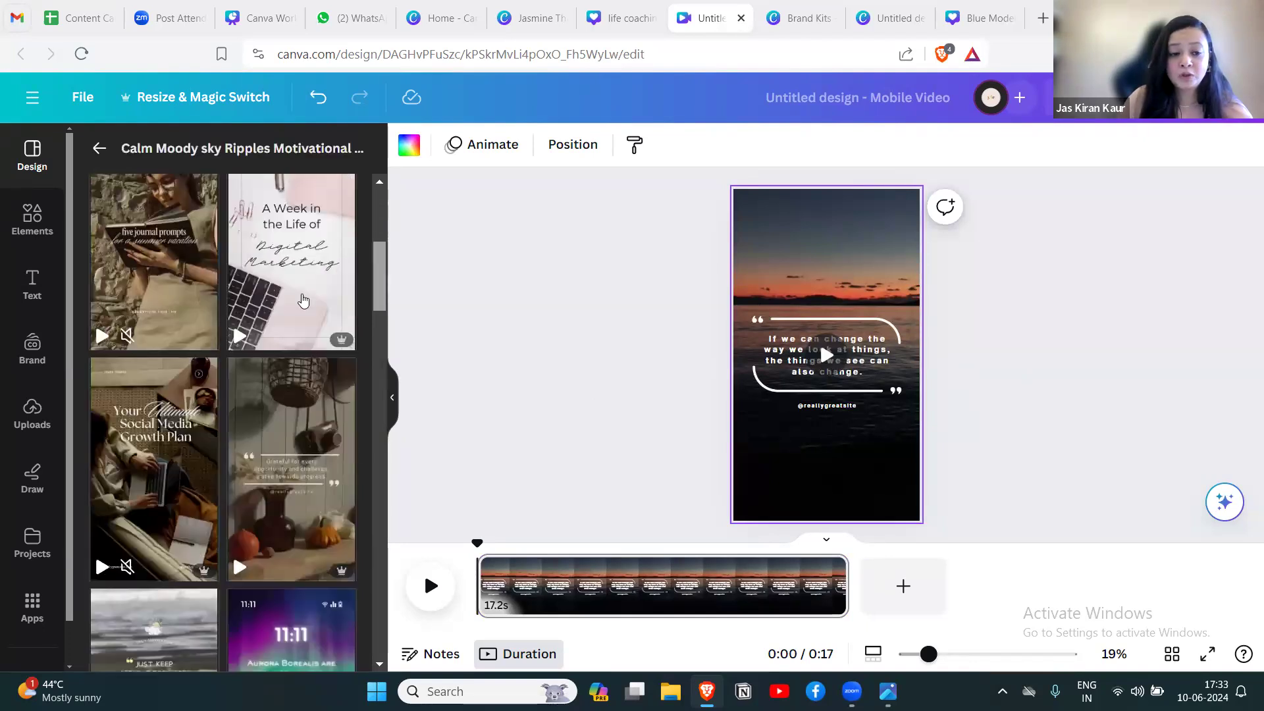
scroll(390, 307, "up", 5)
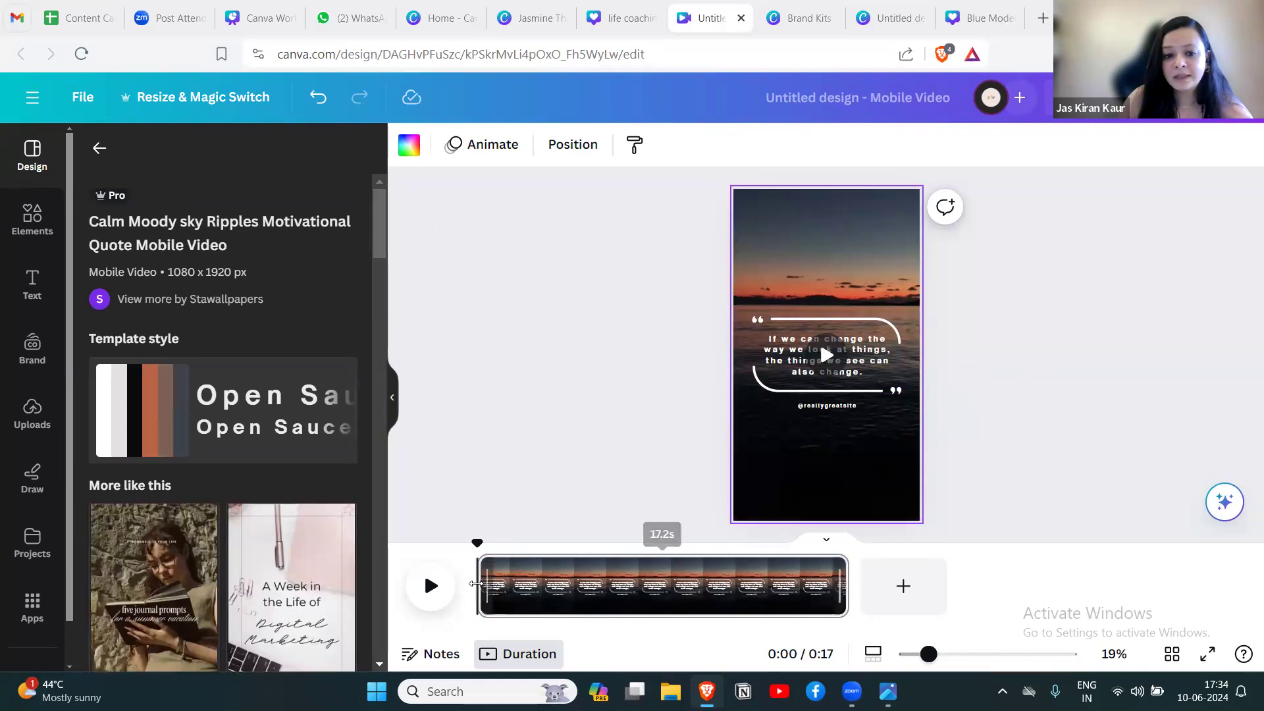
mouse_move(478, 577)
left_mouse_down()
mouse_move(690, 584)
mouse_move(479, 584)
left_mouse_up()
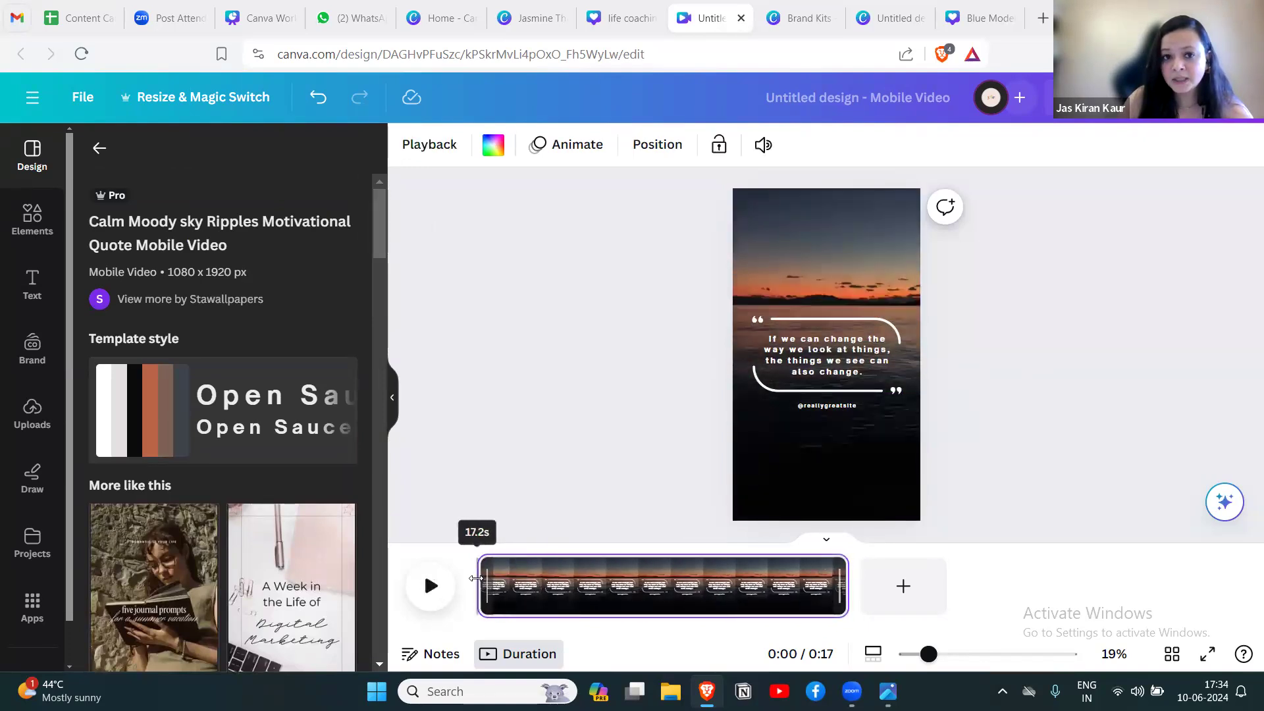
left_click(570, 153)
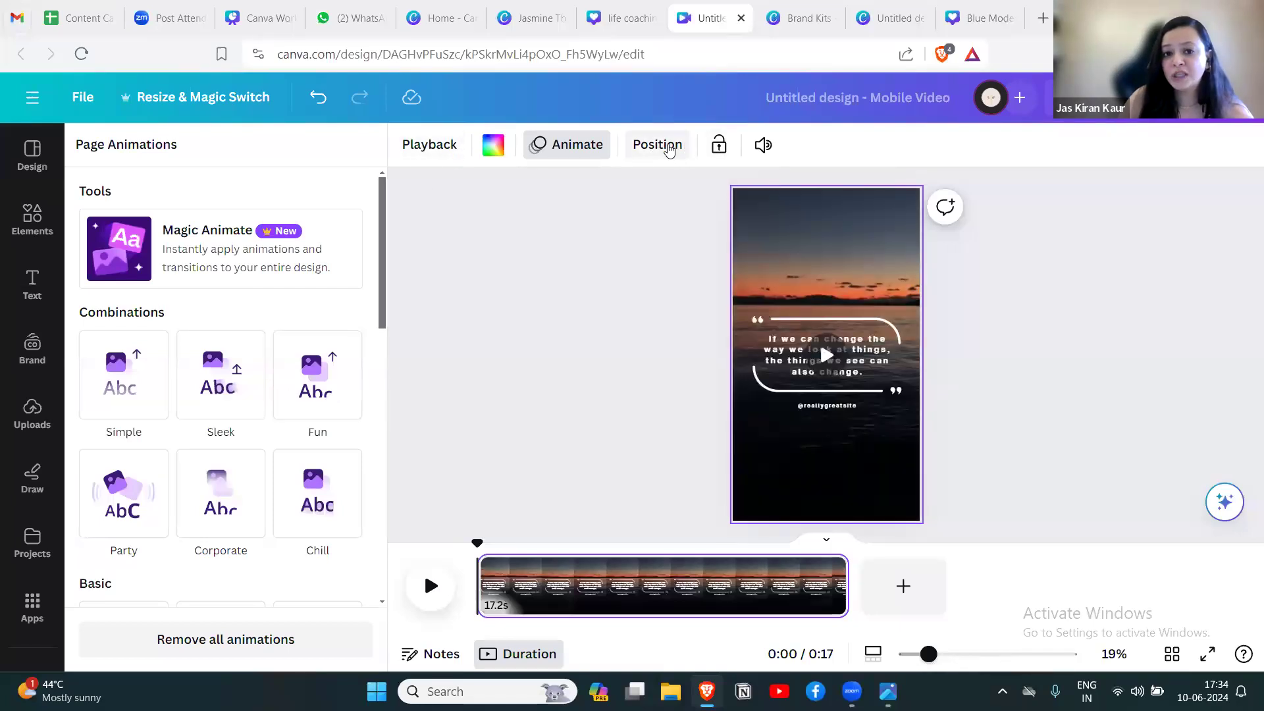
left_click(761, 146)
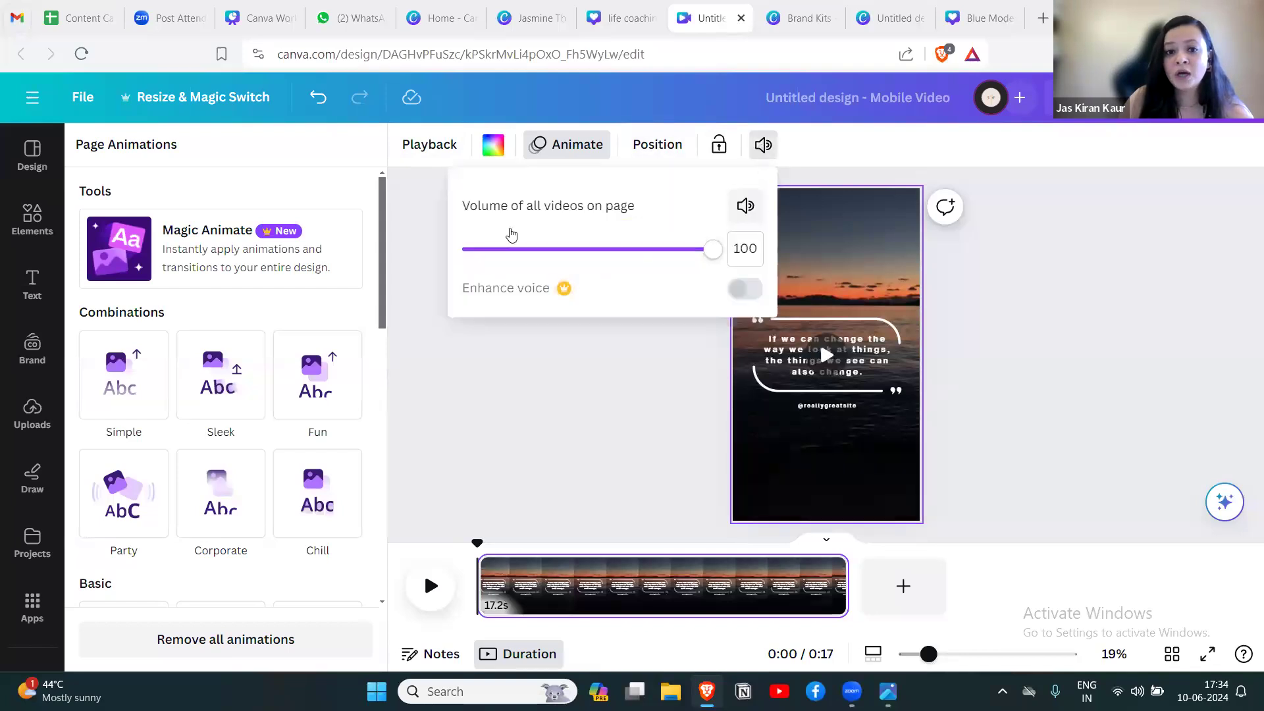
mouse_move(691, 257)
left_mouse_down()
mouse_move(705, 257)
mouse_move(569, 258)
mouse_move(713, 260)
left_mouse_up()
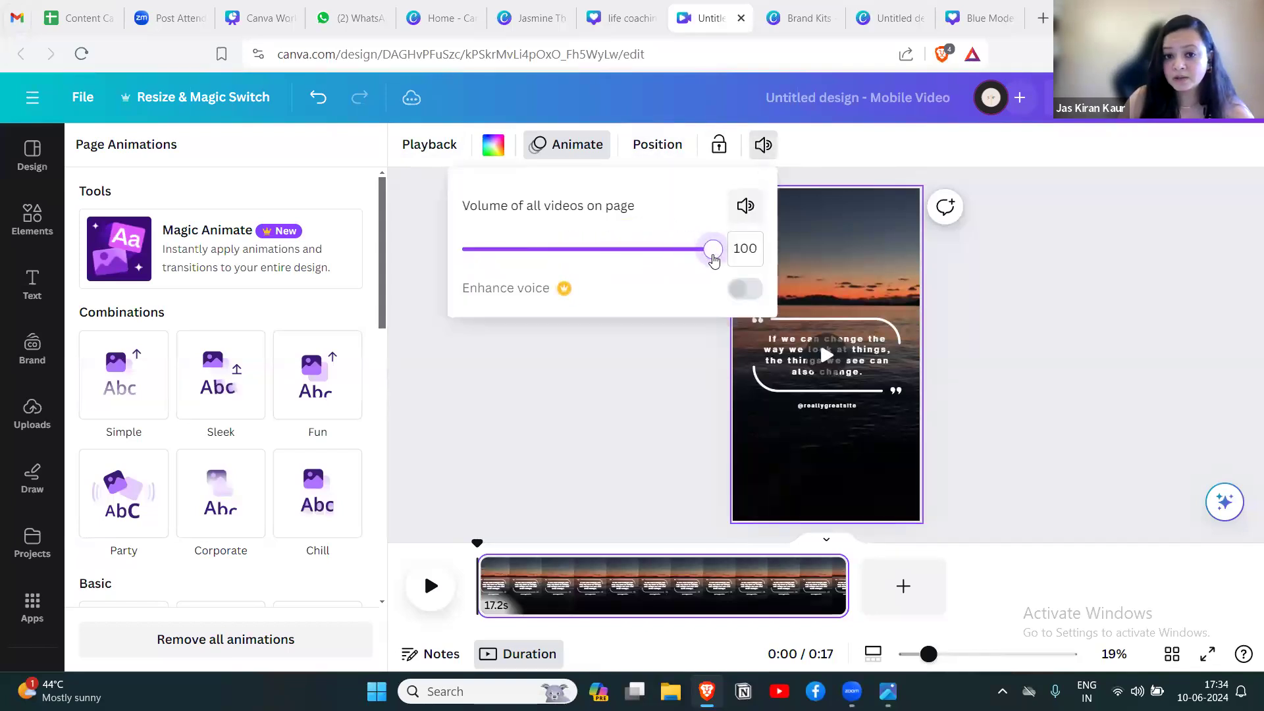
left_click(983, 306)
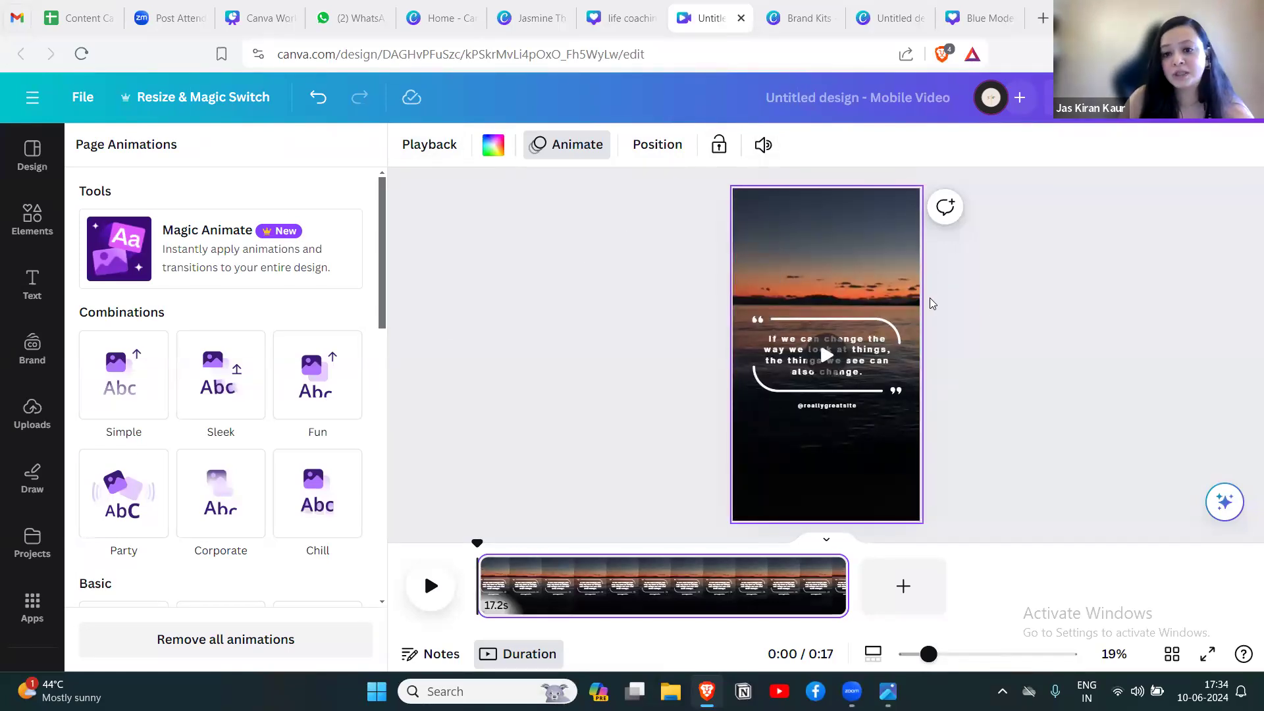
left_click(1046, 305)
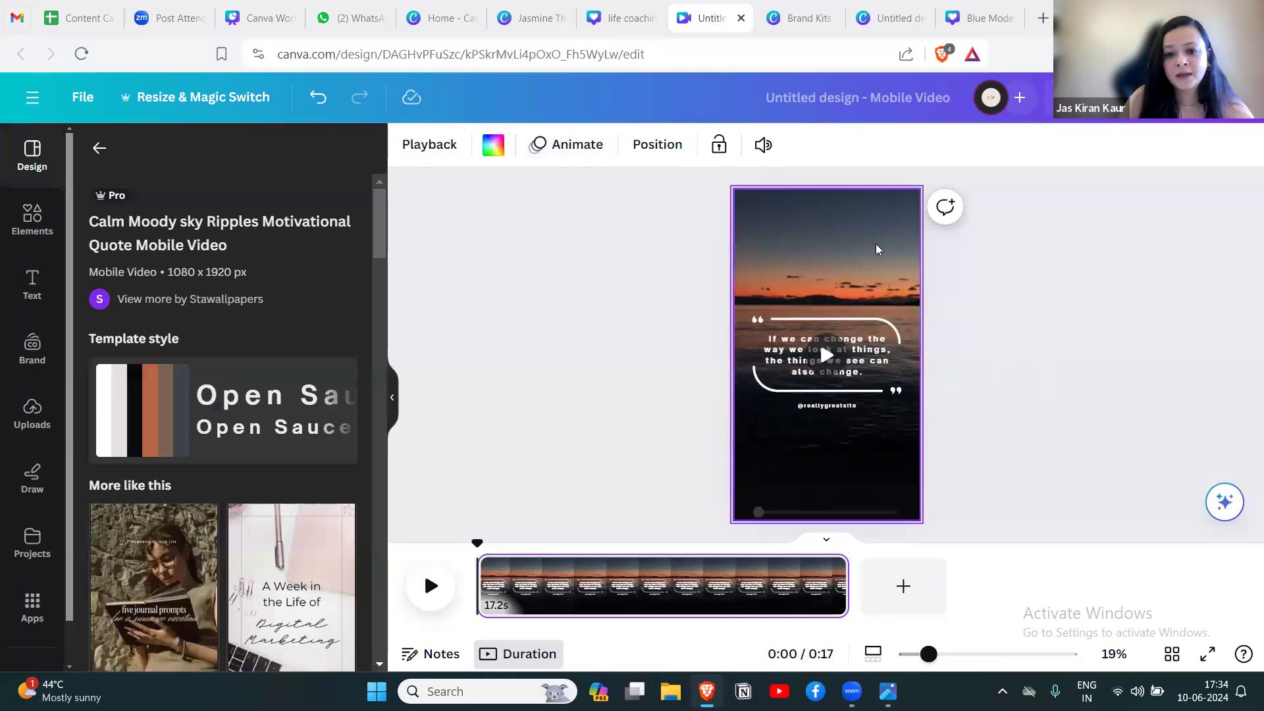
Search the video elements for "scenic mountain" and replace the sunset background video with the 12-second snowy mountain road clip.
left_click(851, 237)
left_click(849, 249)
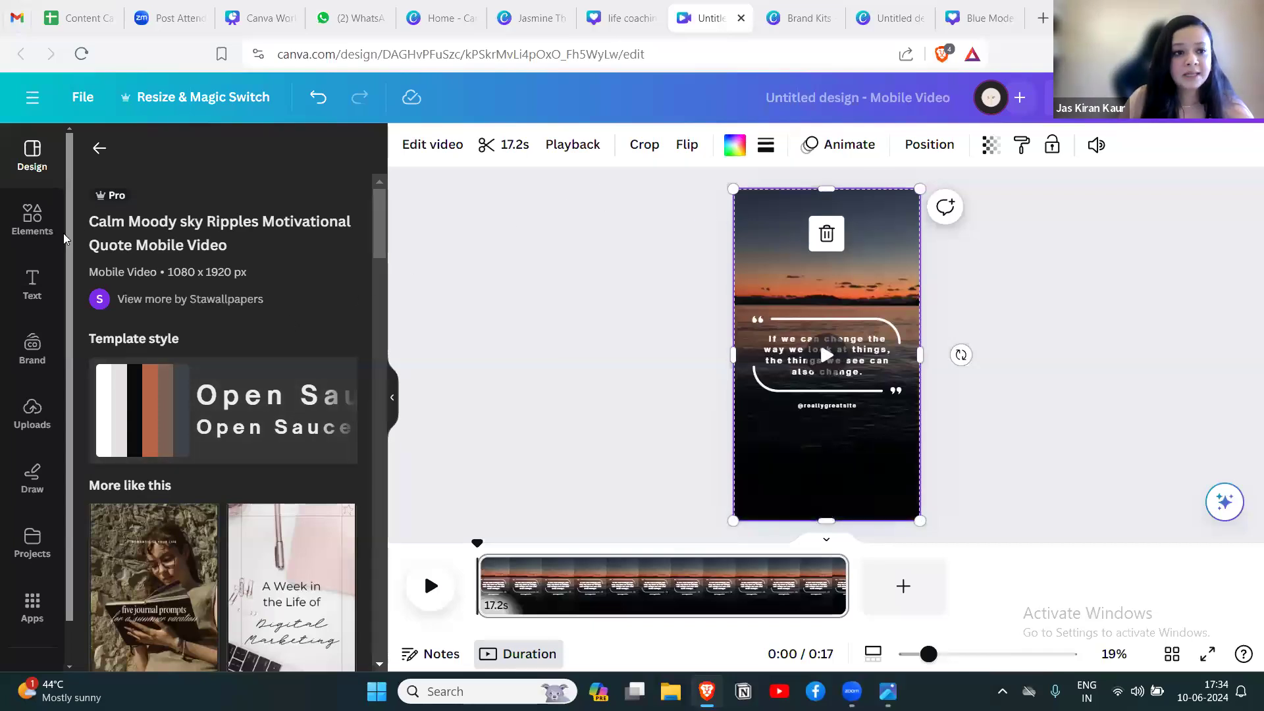
left_click(32, 220)
left_click(135, 158)
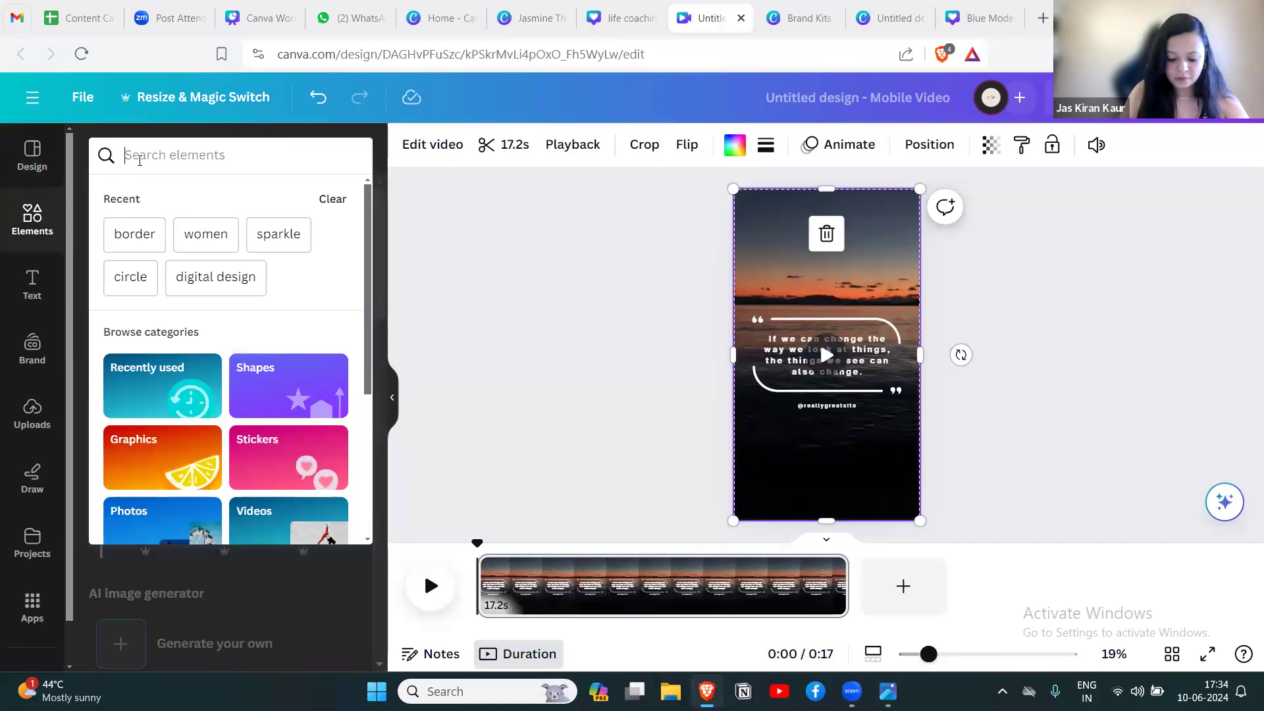
type("s")
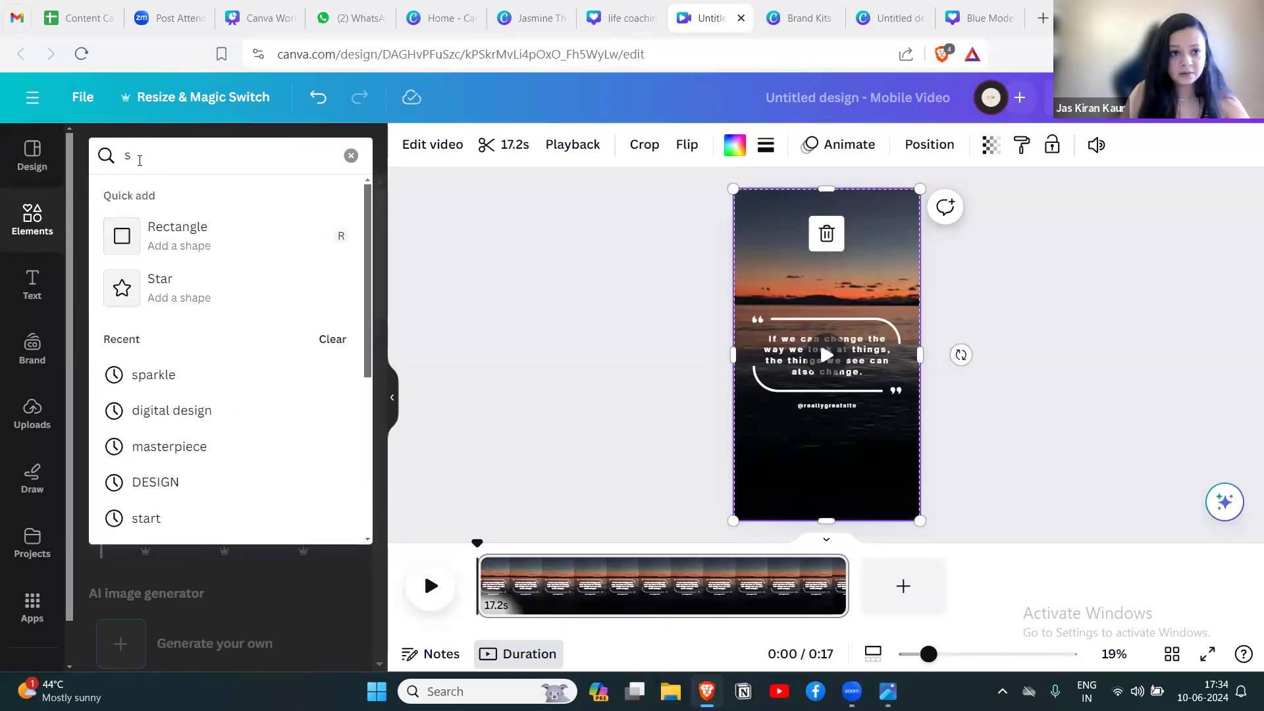
type("cenic m")
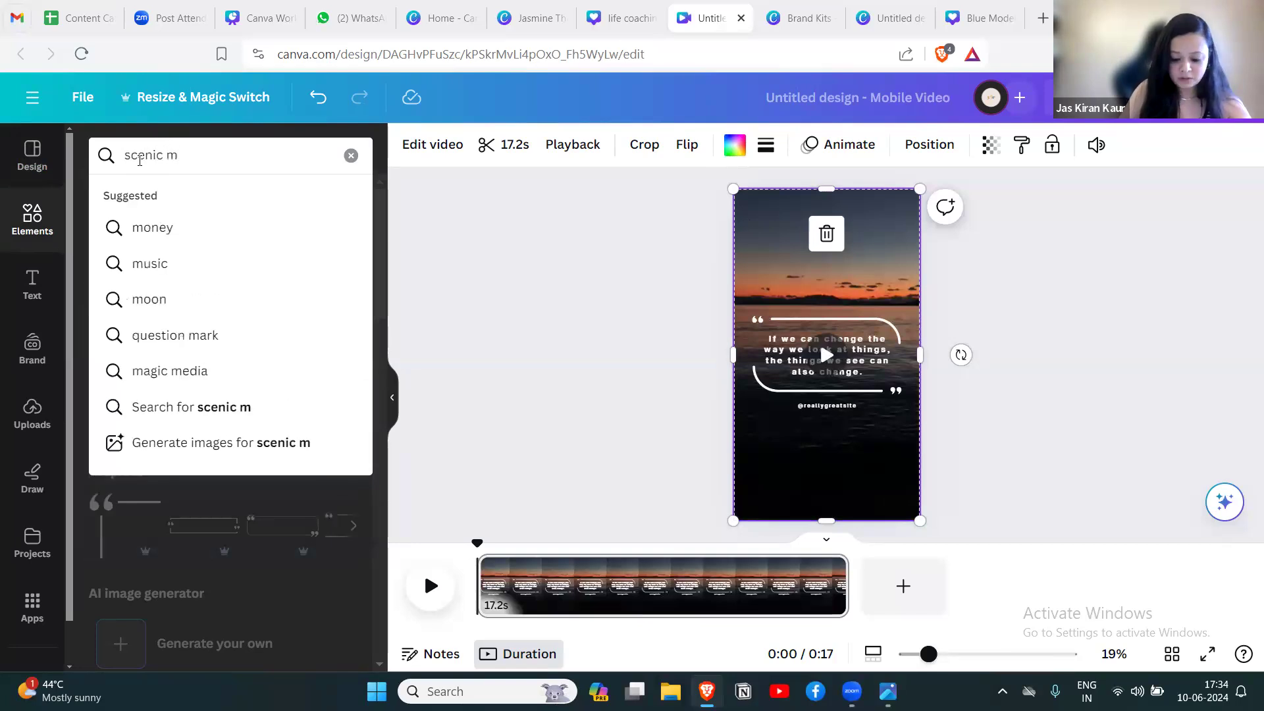
type("ountain")
key("Return")
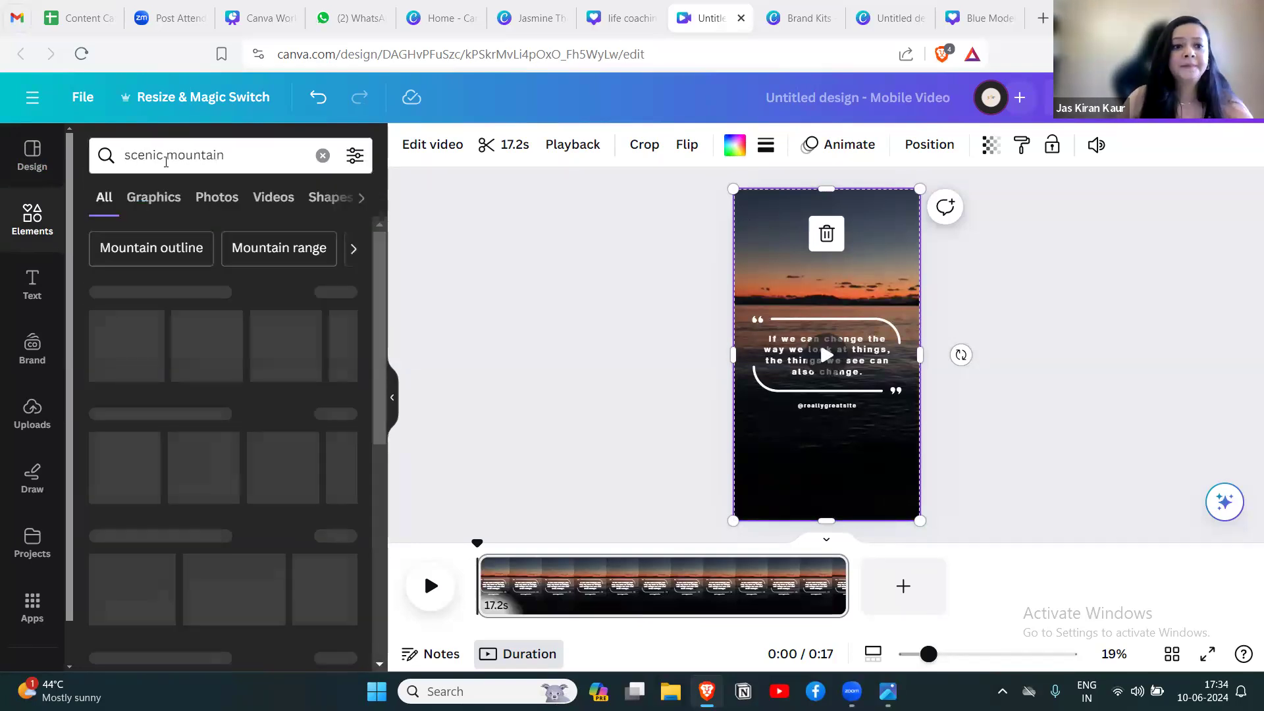
left_click(263, 196)
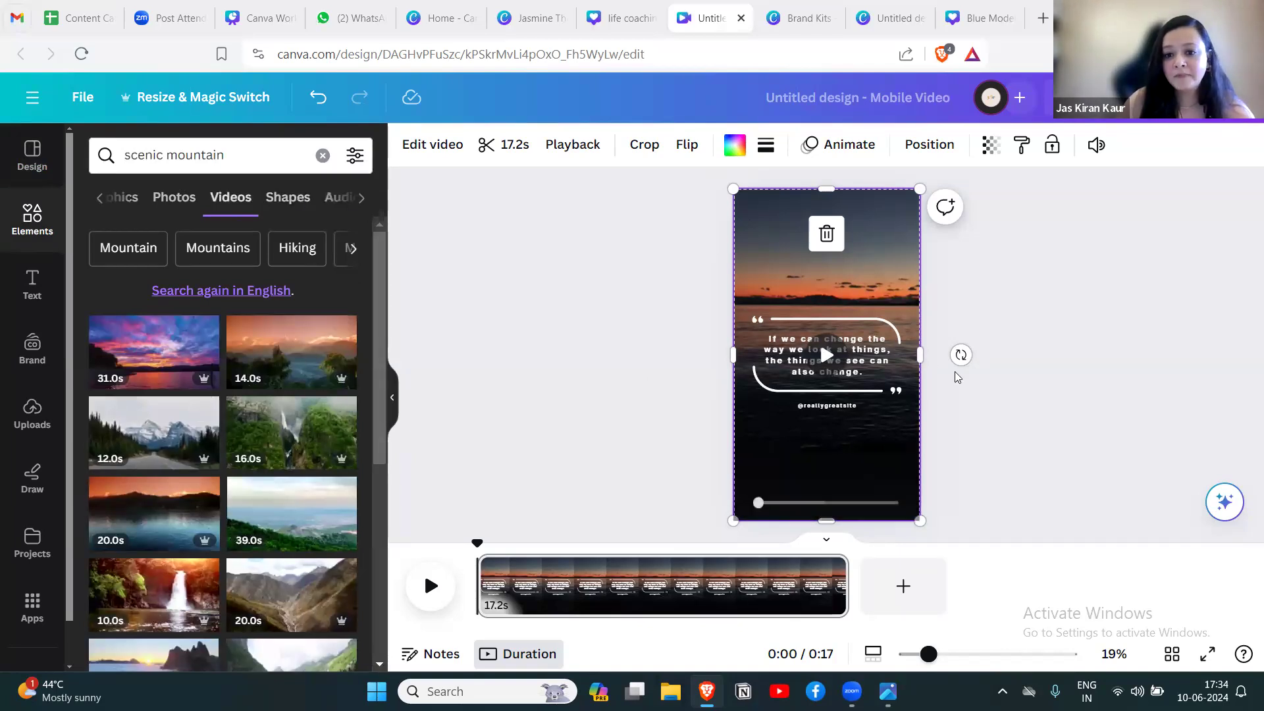
left_click_drag(158, 431, 816, 291)
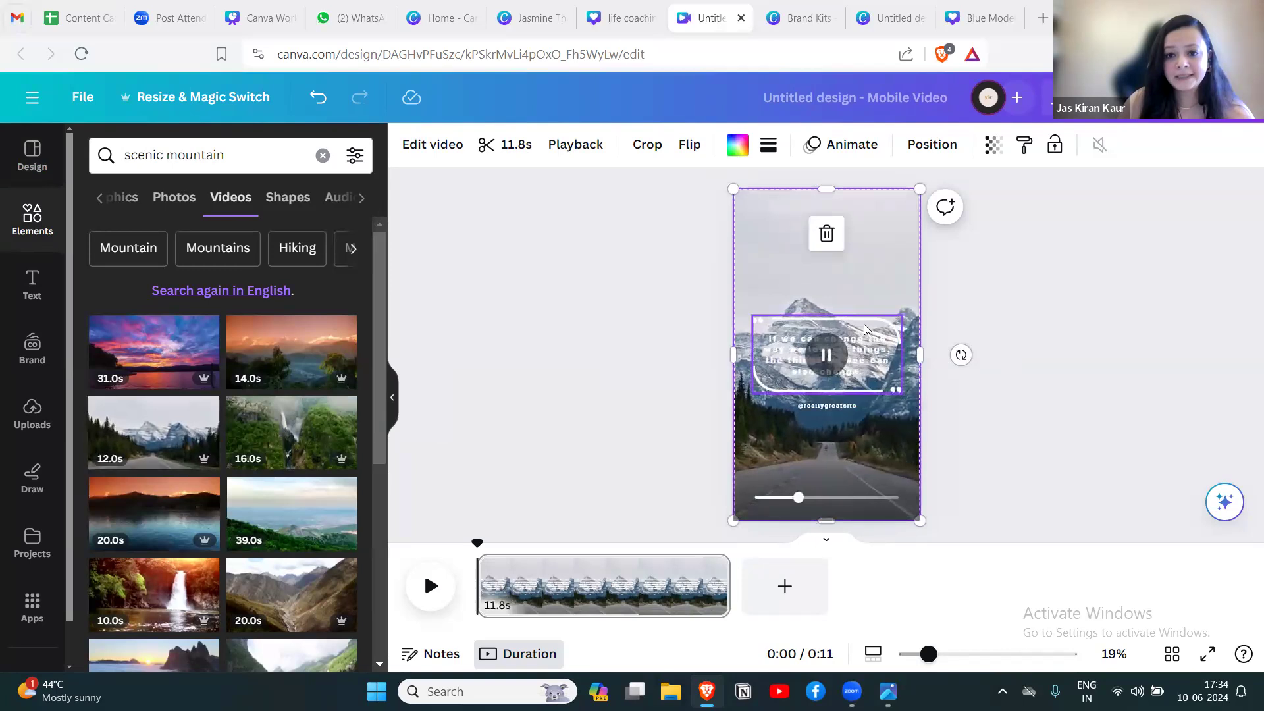
Recolor the white quote frame with the Test kit's black #000000.
left_click(864, 331)
left_click(571, 144)
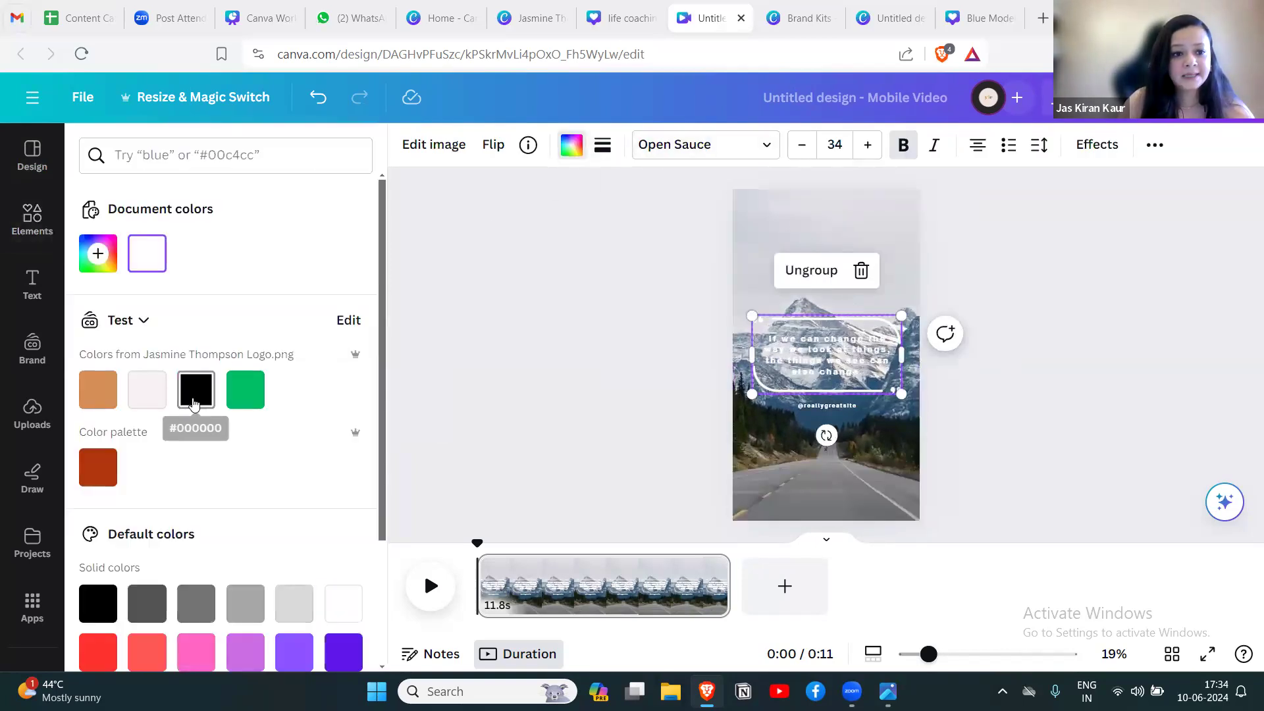
left_click(206, 393)
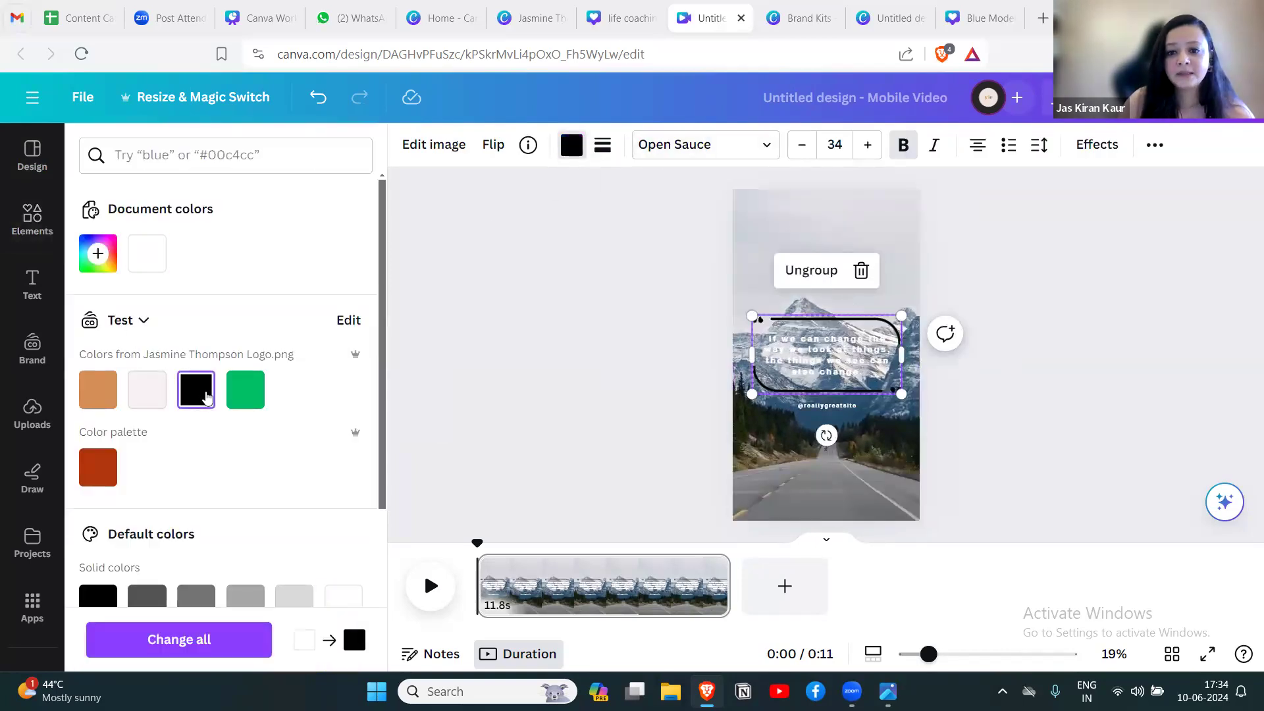
Recolor the quote text inside the frame with the Test kit's black.
left_click(821, 351)
left_click(821, 350)
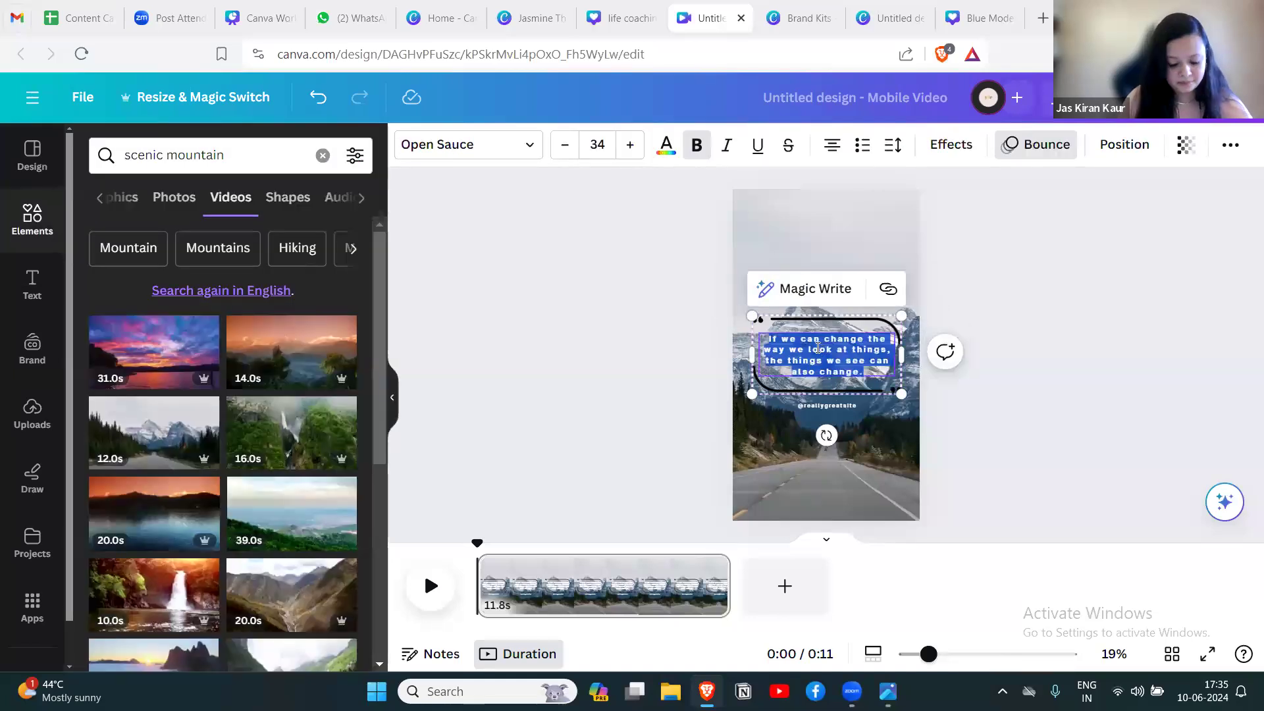
left_click(693, 150)
left_click(697, 145)
left_click(666, 146)
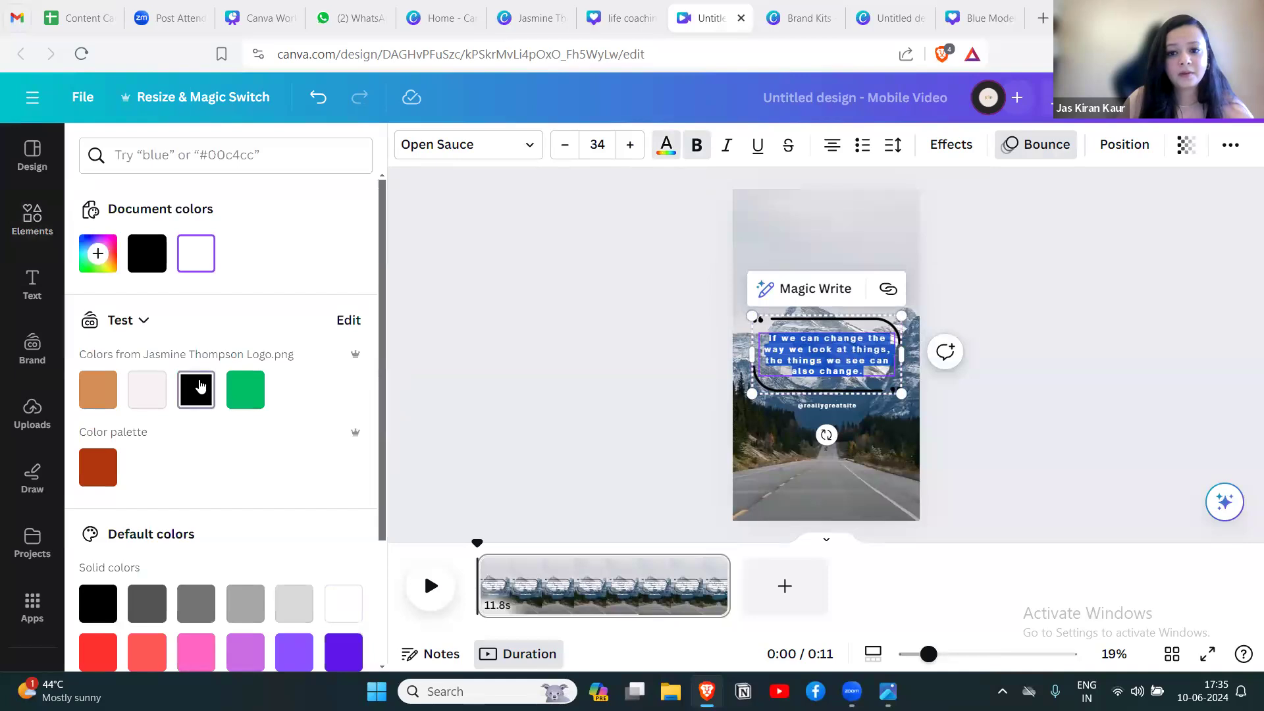
left_click(196, 389)
left_click(989, 394)
Move the quote group into the sky above the mountain peak and scale it down to a text size of 24.6.
left_click_drag(871, 327, 868, 205)
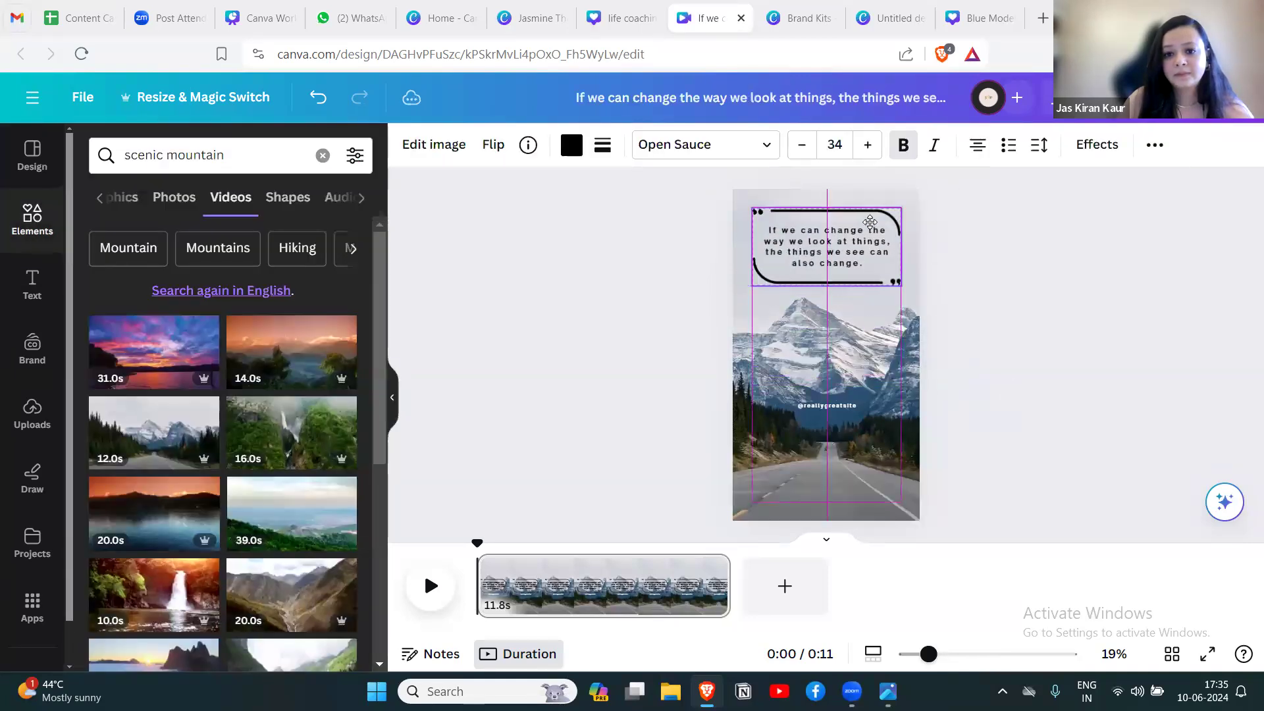
left_click_drag(901, 288, 819, 260)
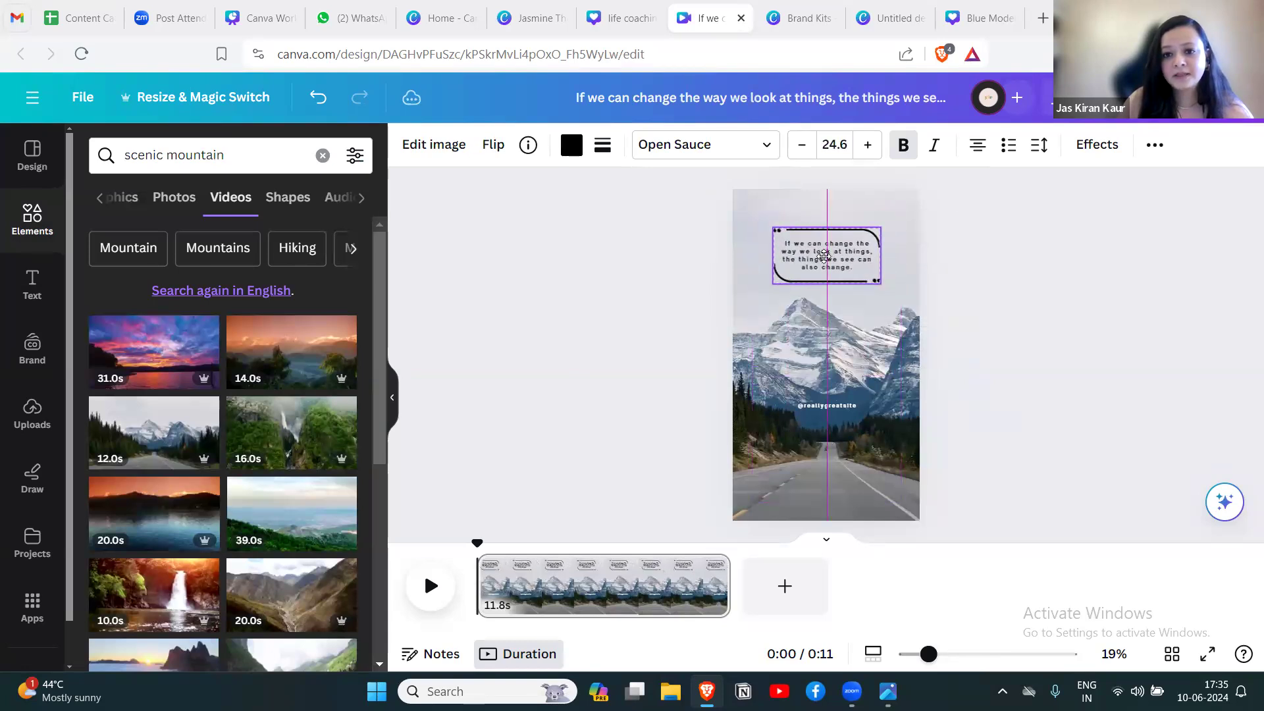
left_click(1060, 353)
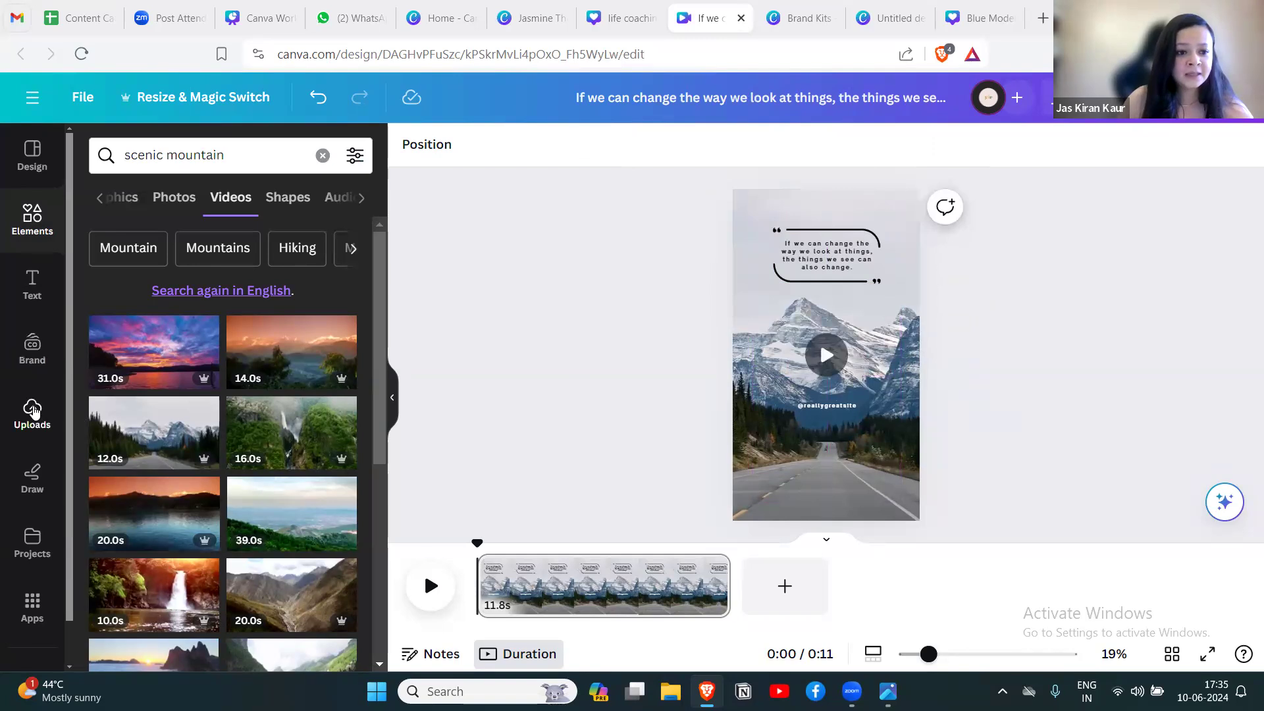
left_click_drag(826, 405, 837, 289)
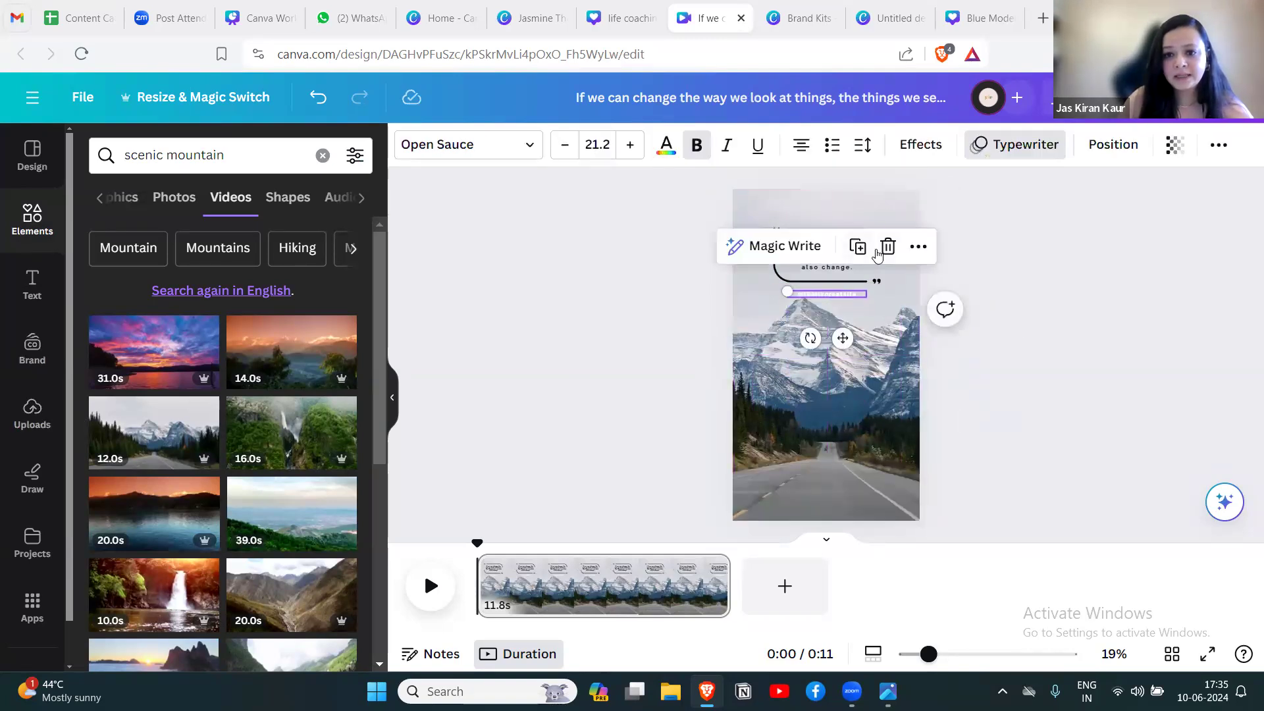
left_click(886, 249)
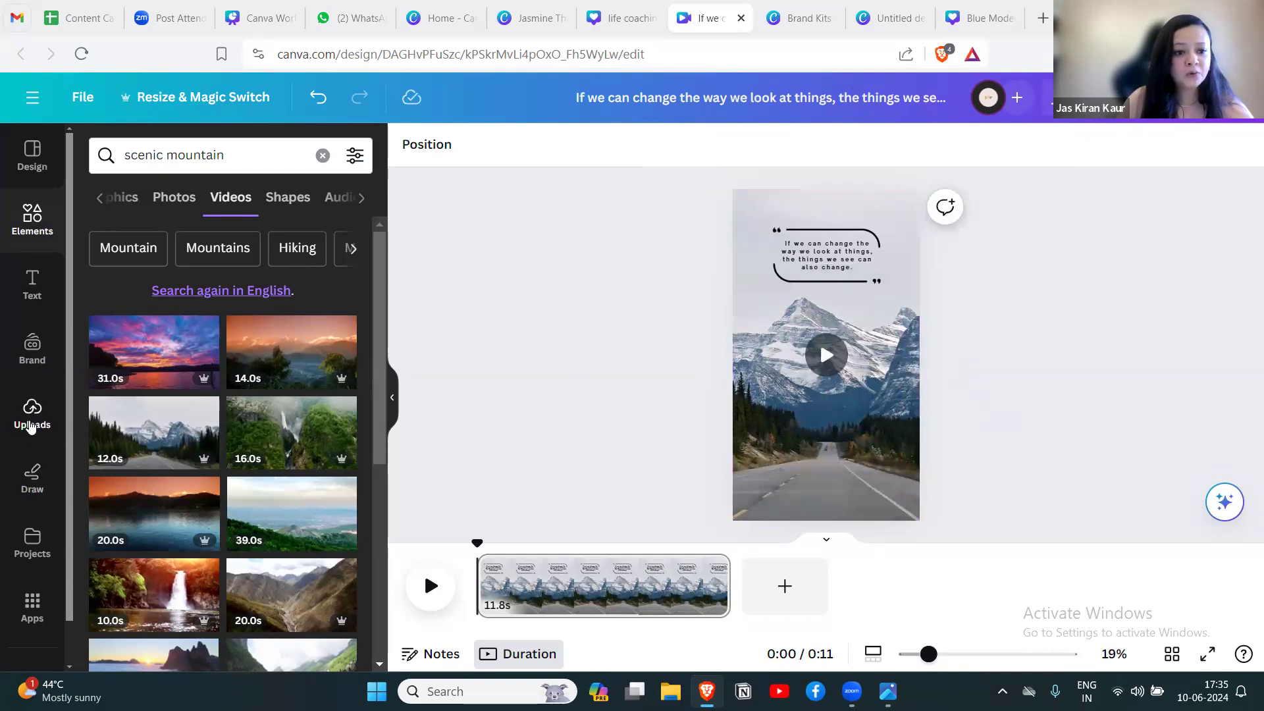
Add the Test brand kit's logo to the reel and place it, scaled down small, centered above the quote.
left_click(32, 413)
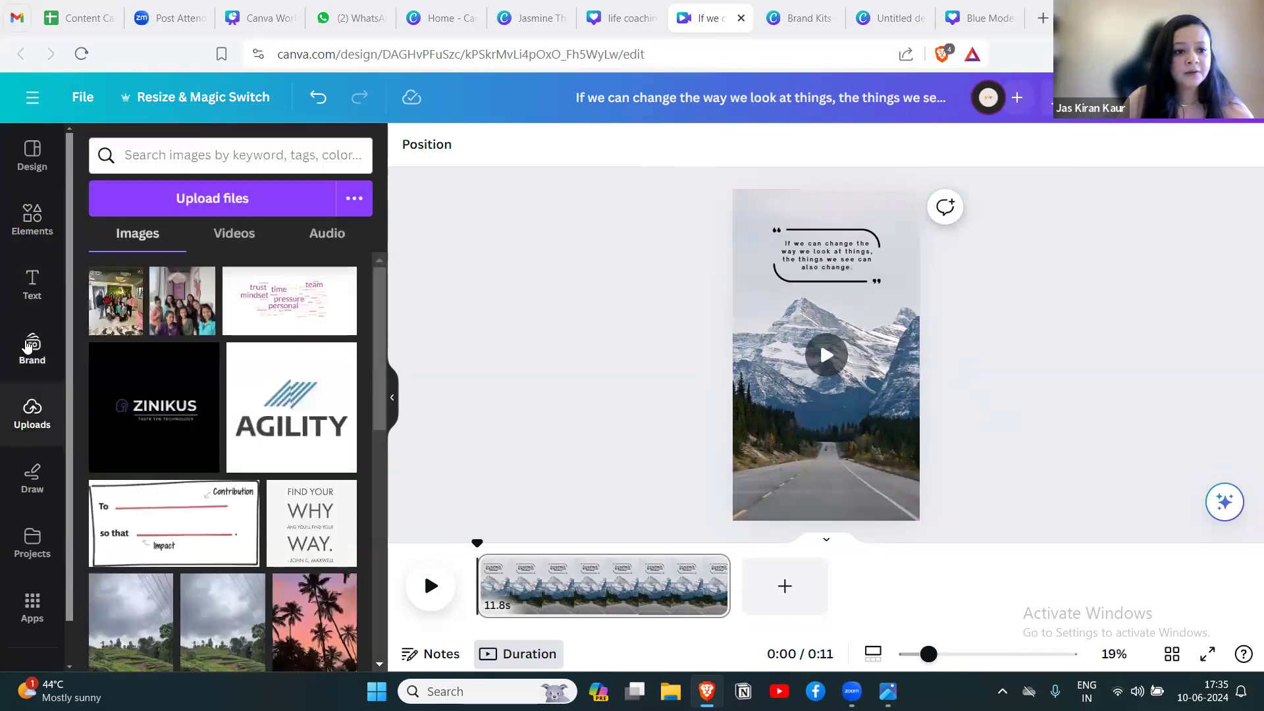
left_click(32, 348)
left_click_drag(141, 427, 534, 465)
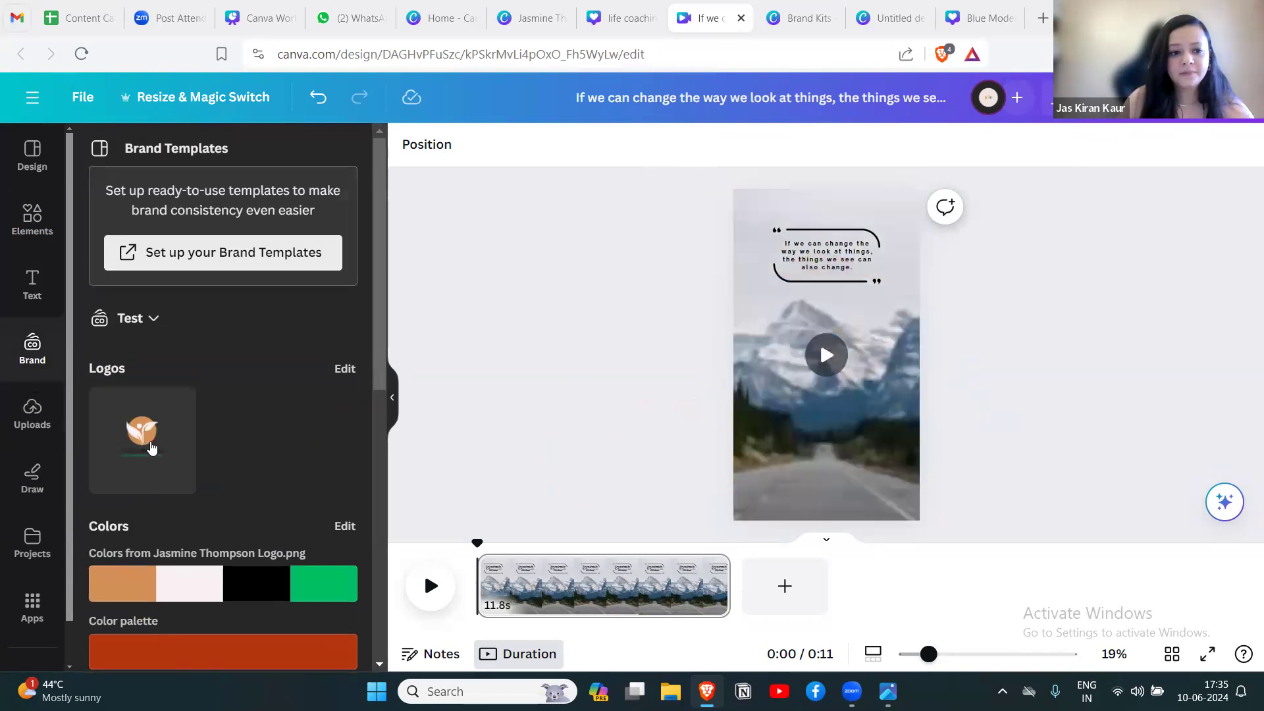
left_click_drag(879, 407, 843, 270)
left_click(965, 345)
left_click(836, 364)
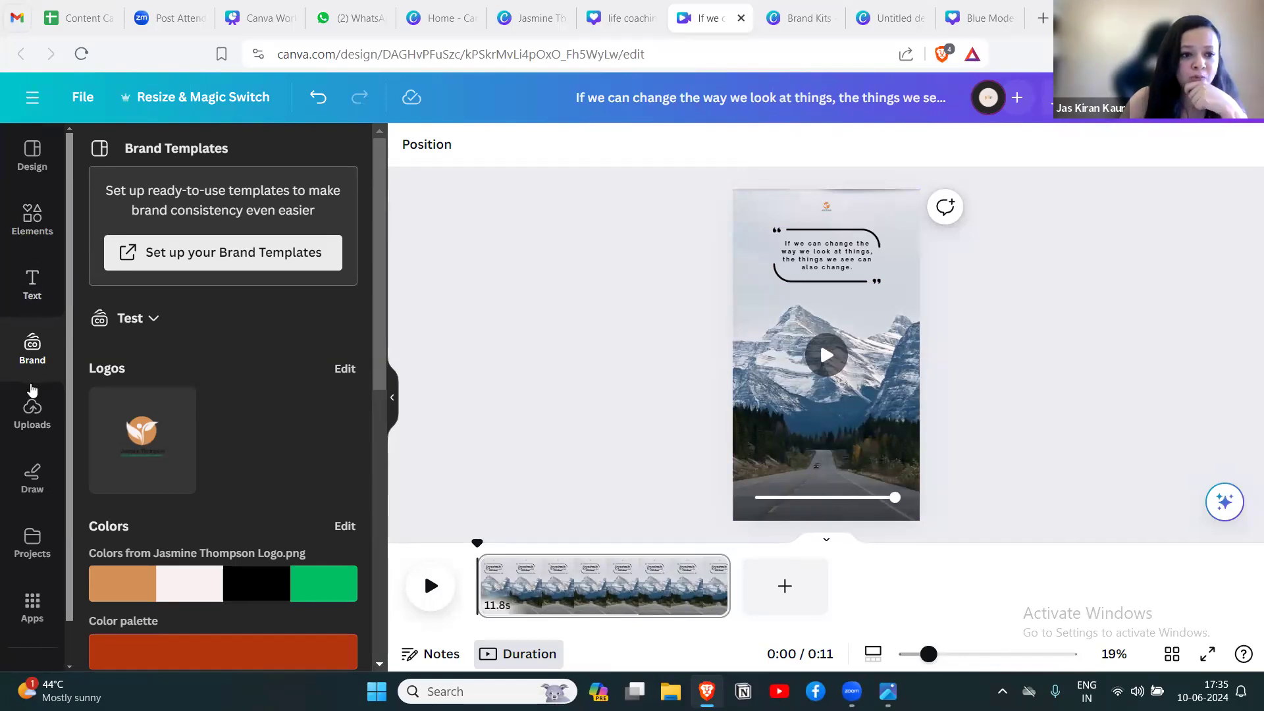
Add the Scenic Route track from the "scenic mountain" audio results to the reel.
left_click(38, 229)
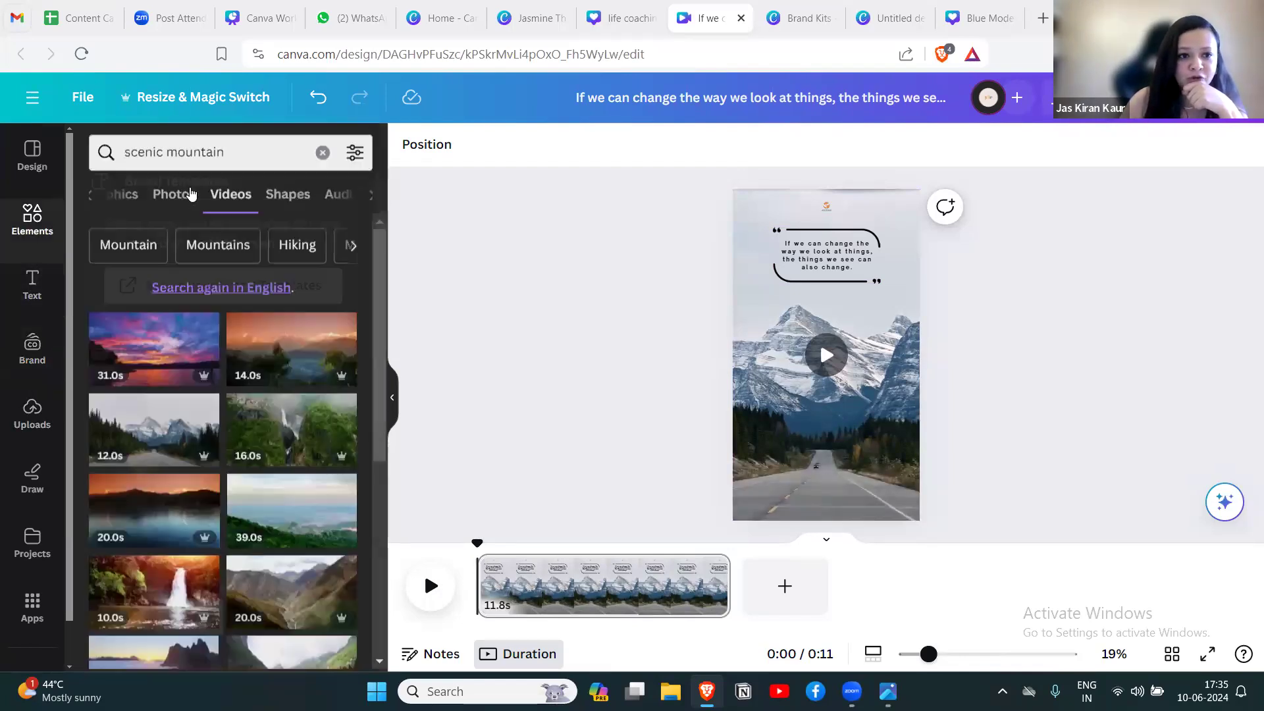
left_click(339, 199)
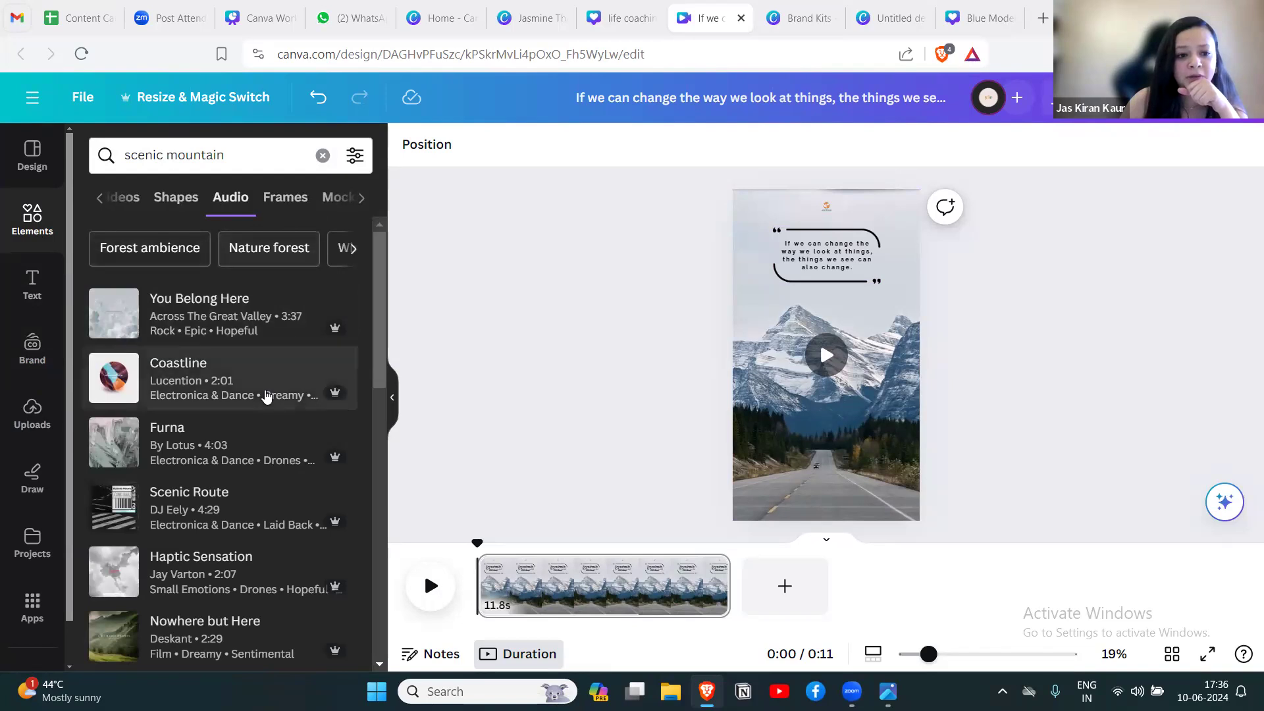
left_click(219, 511)
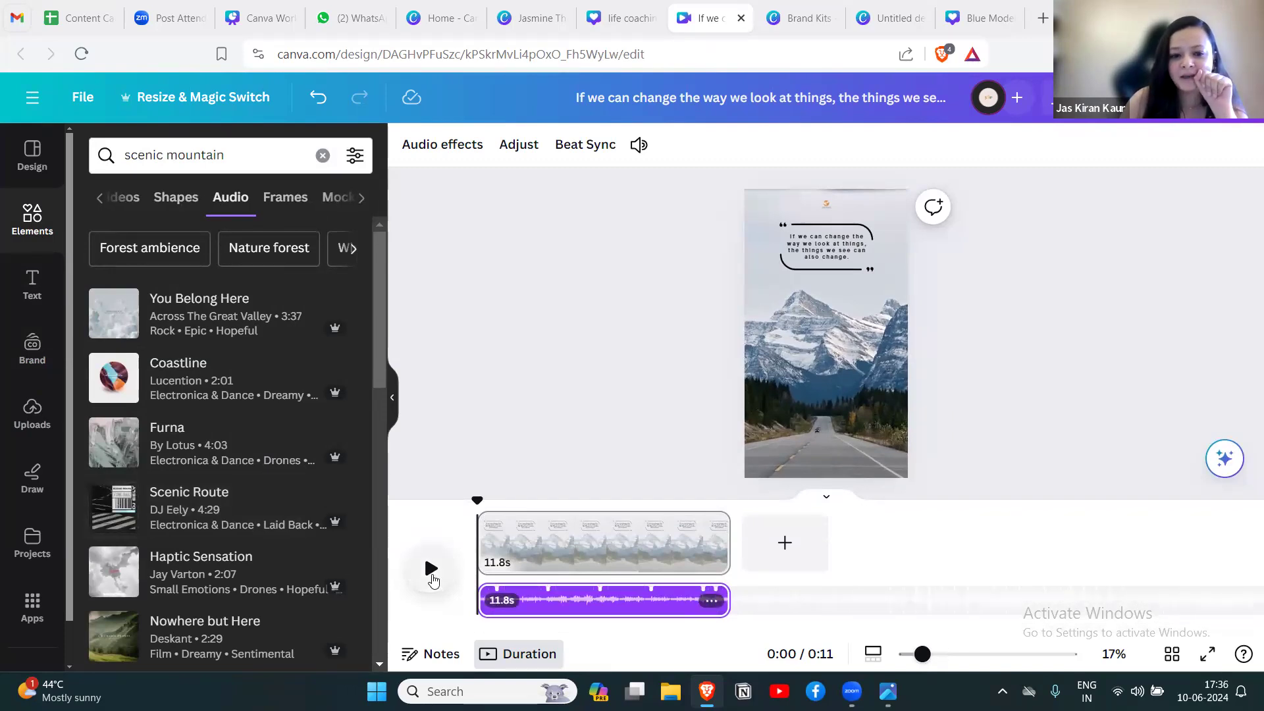
Preview the reel with its music and trim the audio track to 3.6 seconds.
left_click(432, 572)
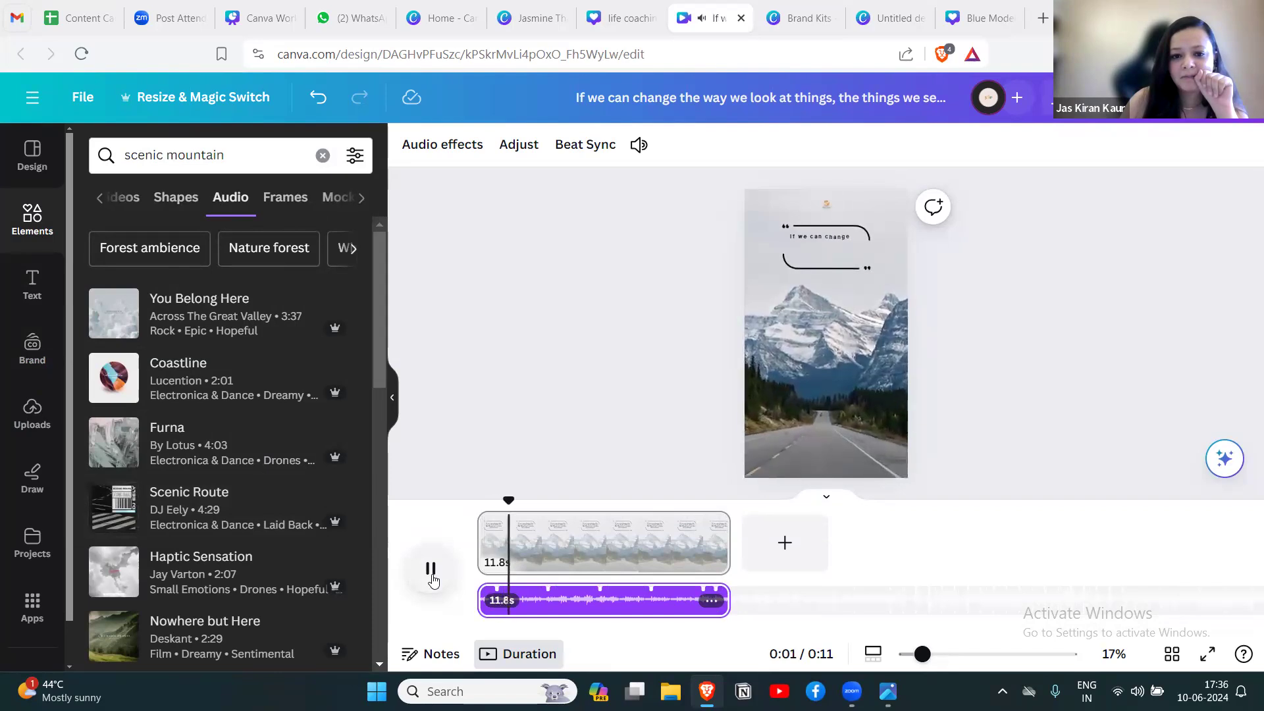
left_click(432, 578)
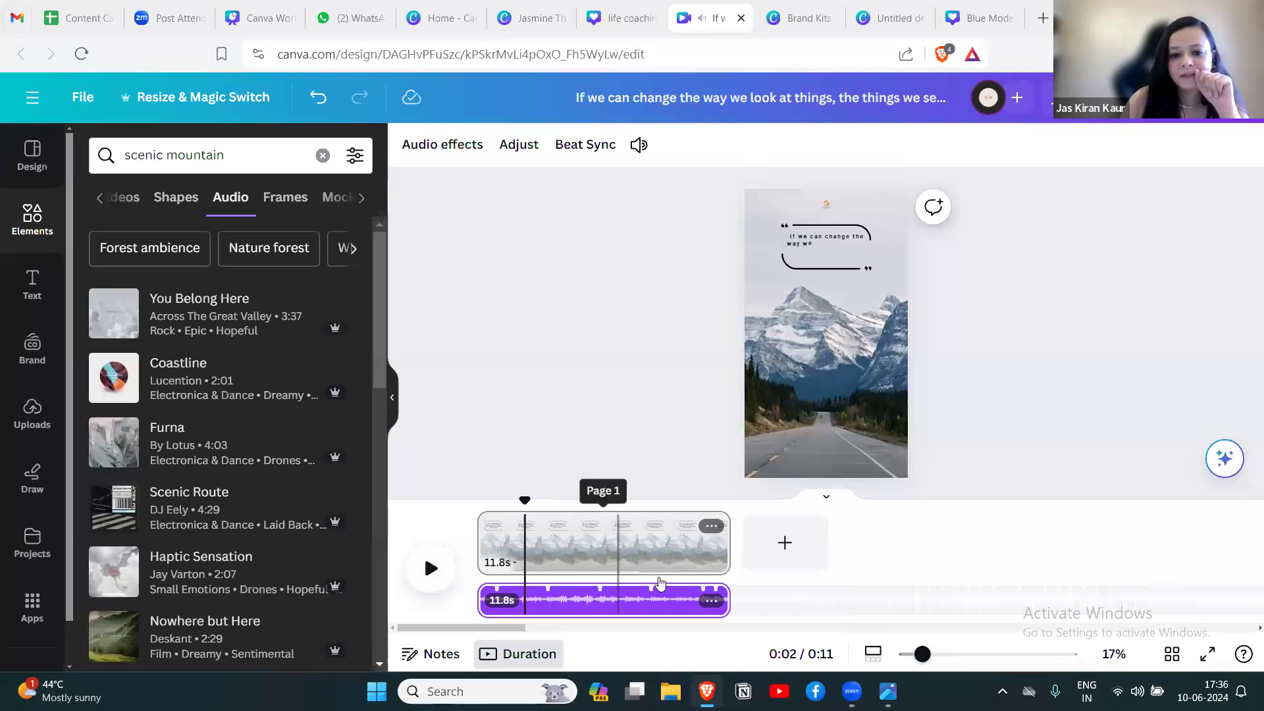
left_click_drag(730, 596, 555, 596)
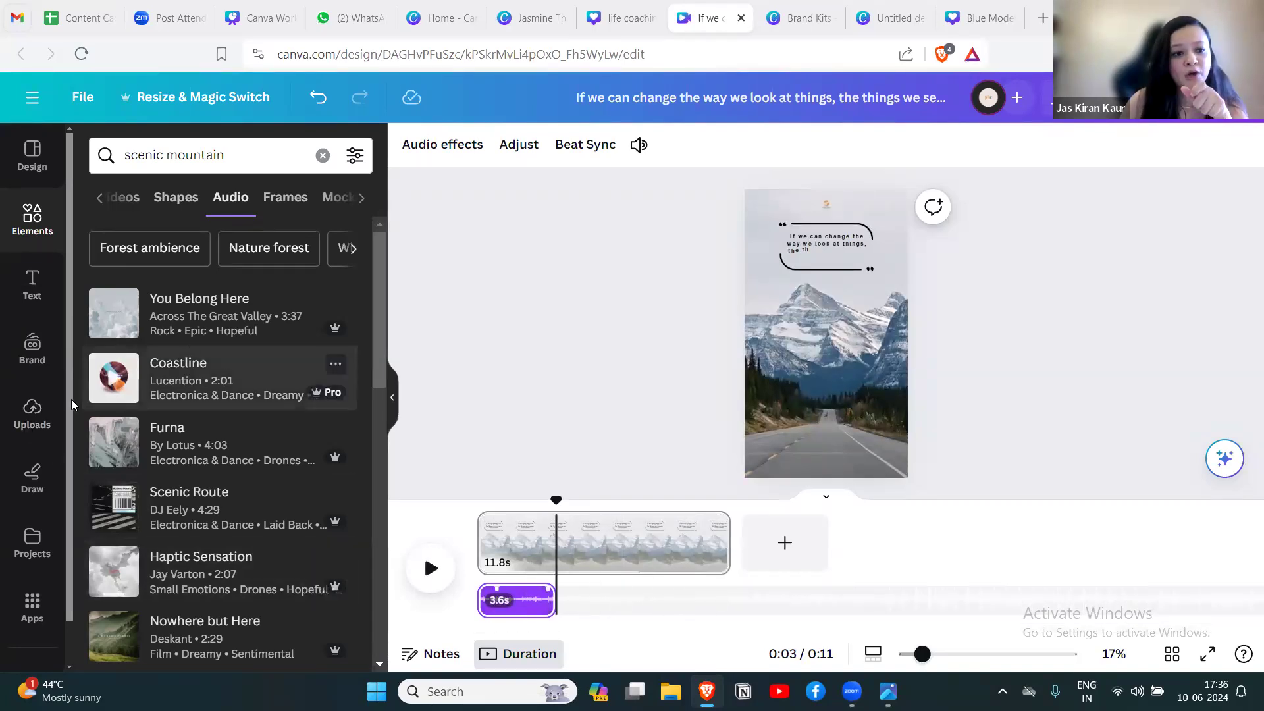
Examine the audio section of the uploads and its options for adding own media.
left_click(31, 414)
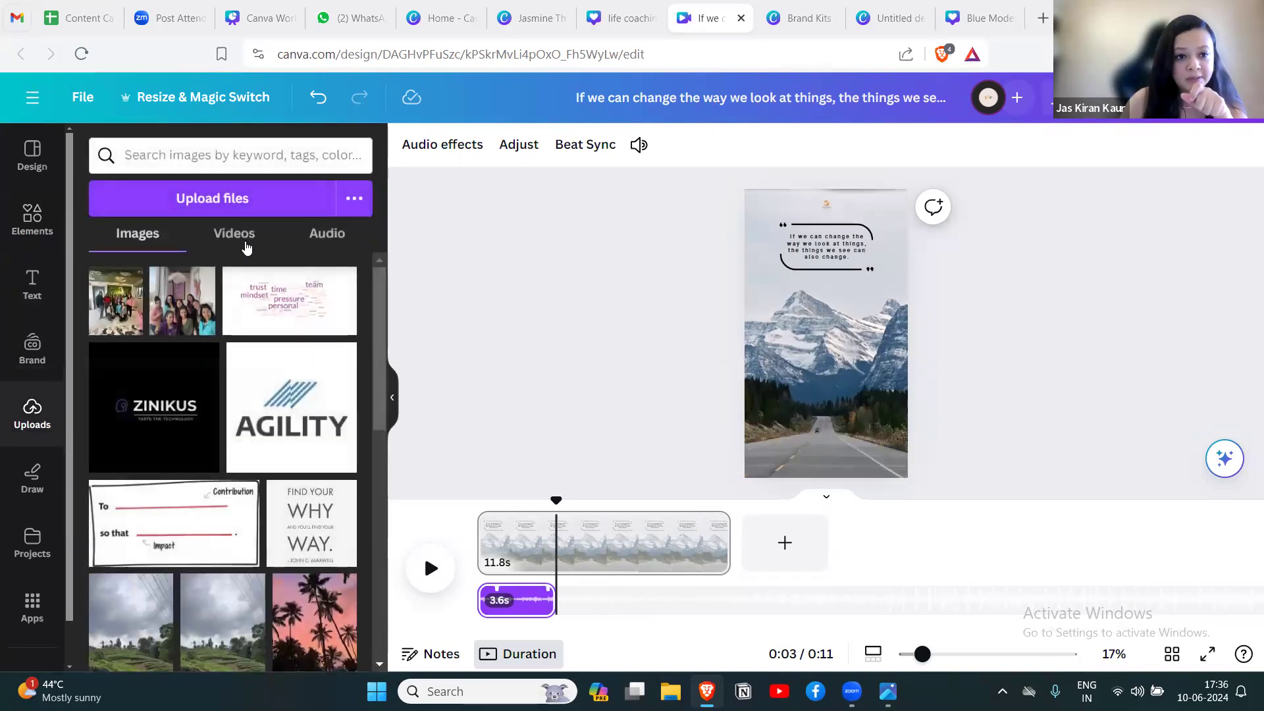
left_click(325, 233)
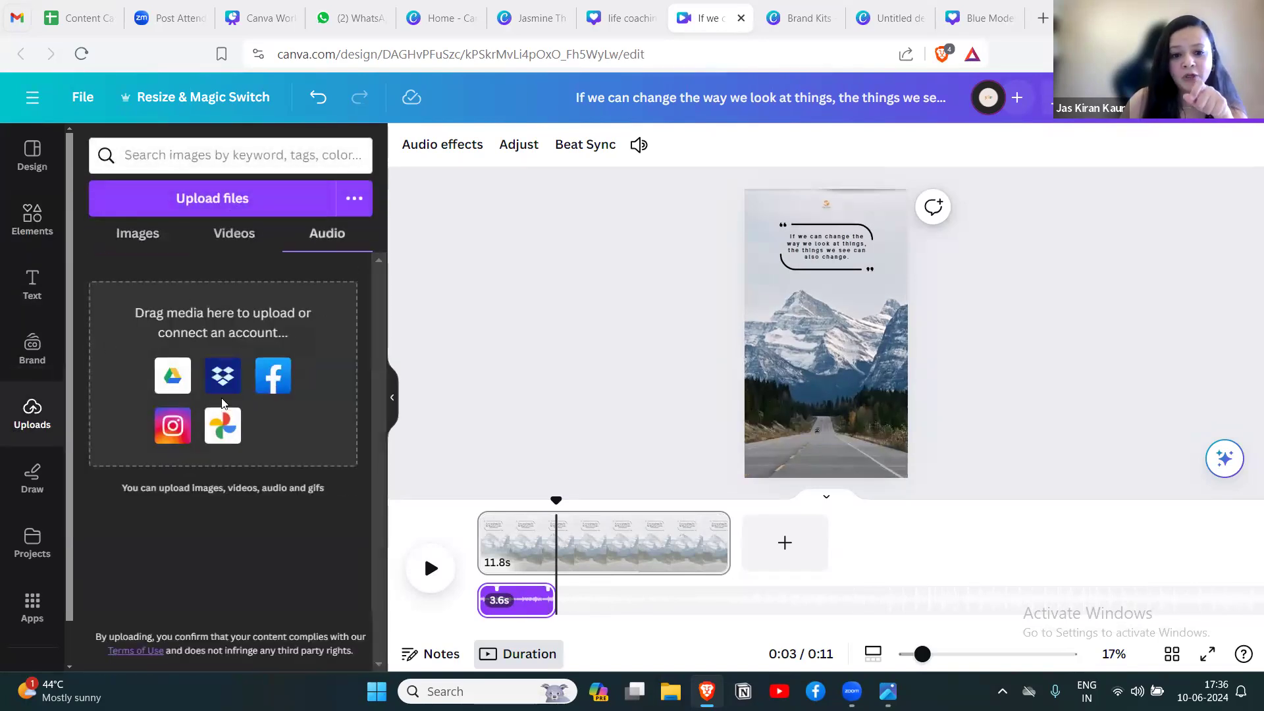
left_click(625, 601)
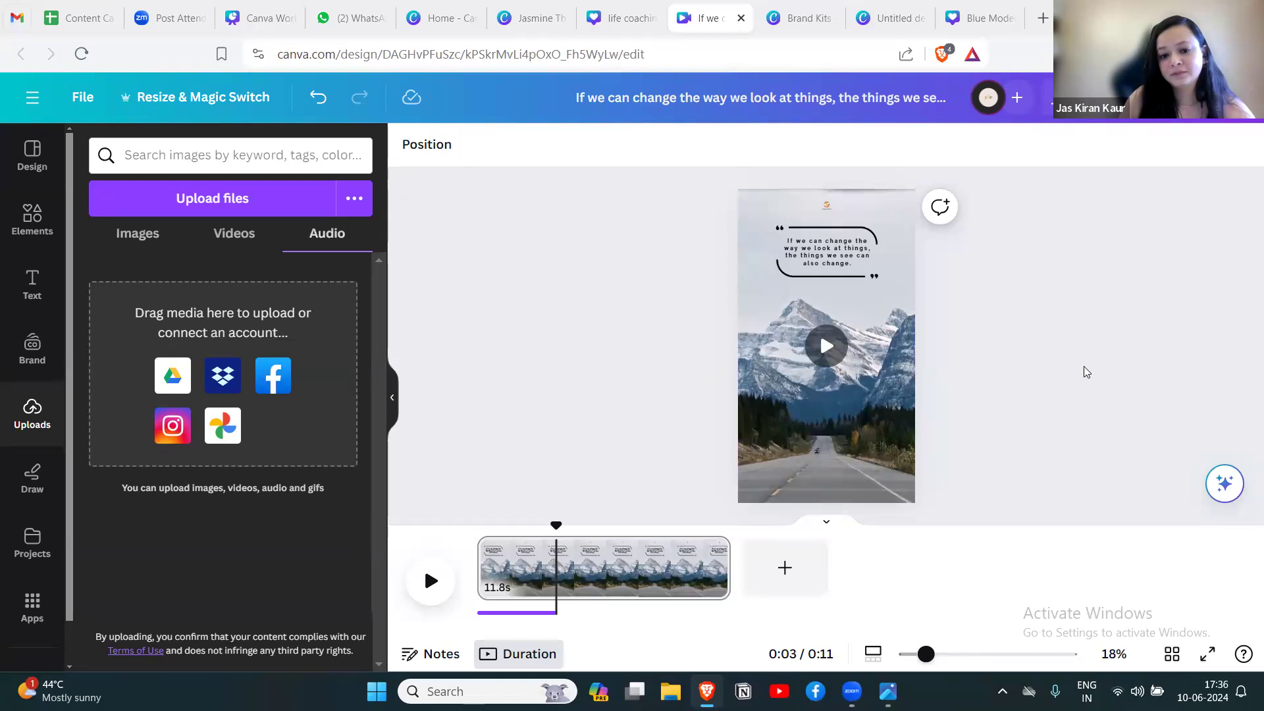
Switch to the Canva Workshop for Beginners presentation and show page 5, the Free versus Pro comparison.
left_click(257, 26)
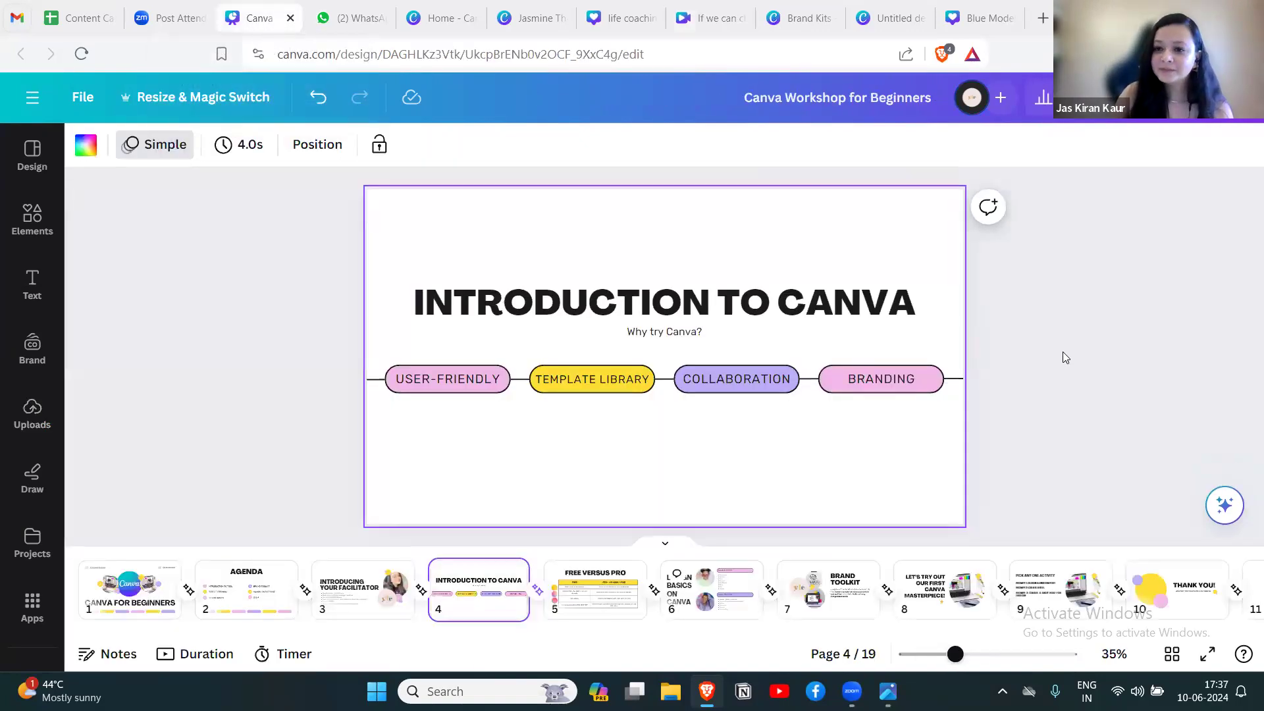
left_click(710, 19)
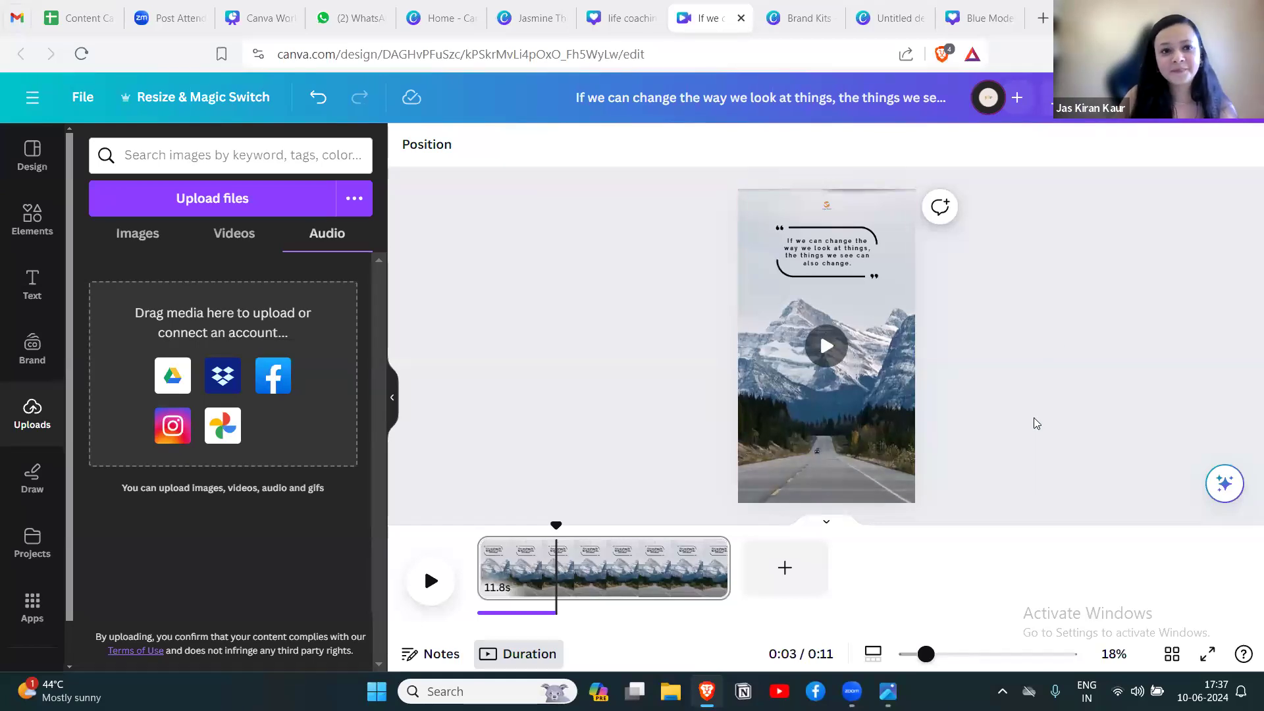
left_click(263, 31)
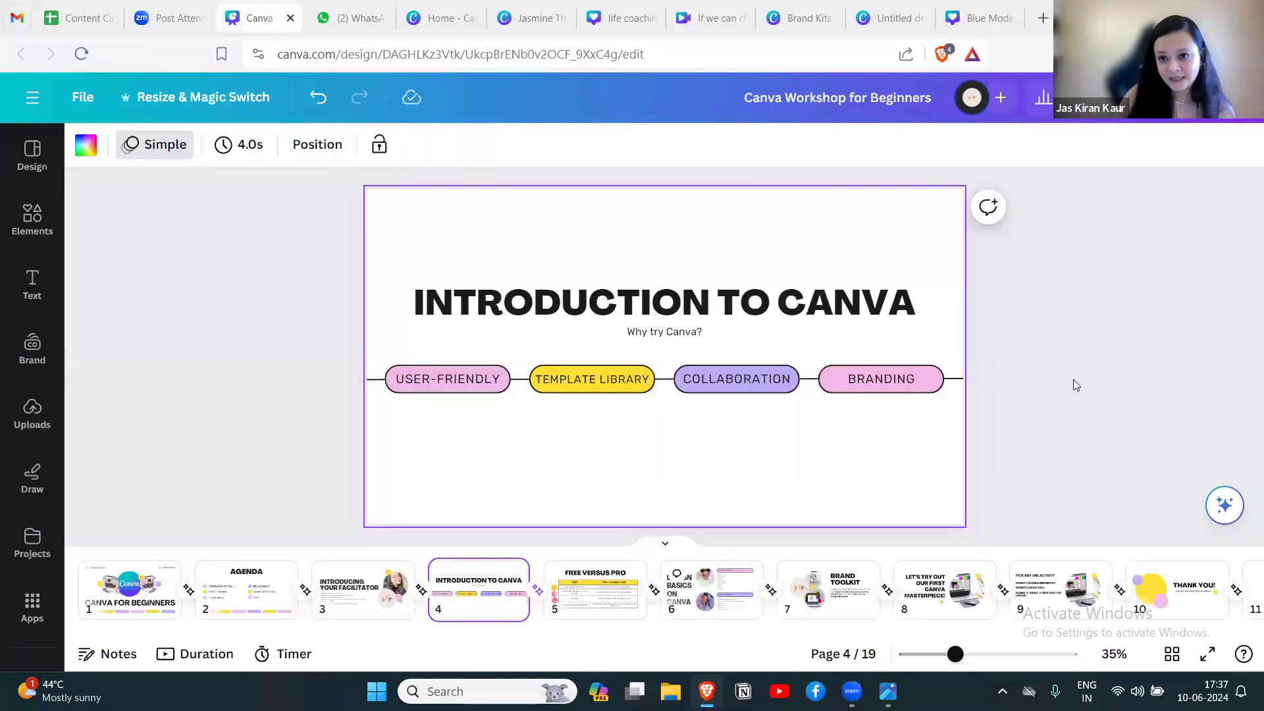
left_click(587, 578)
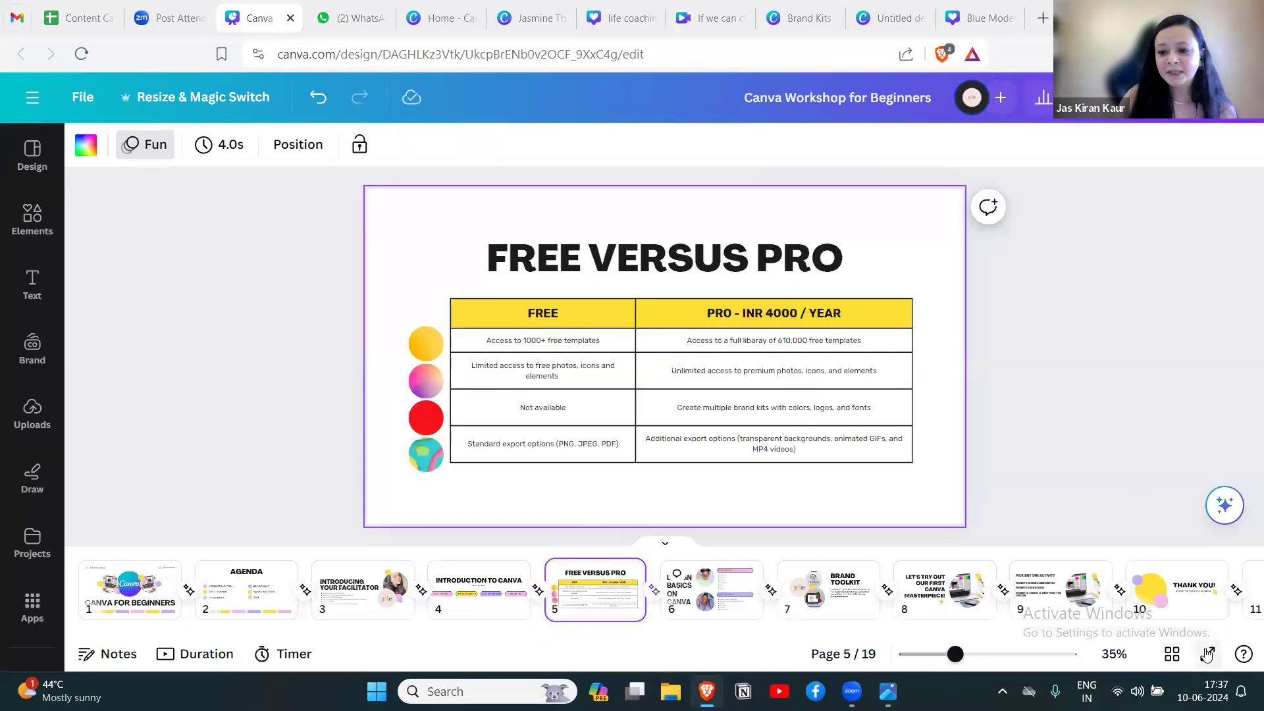
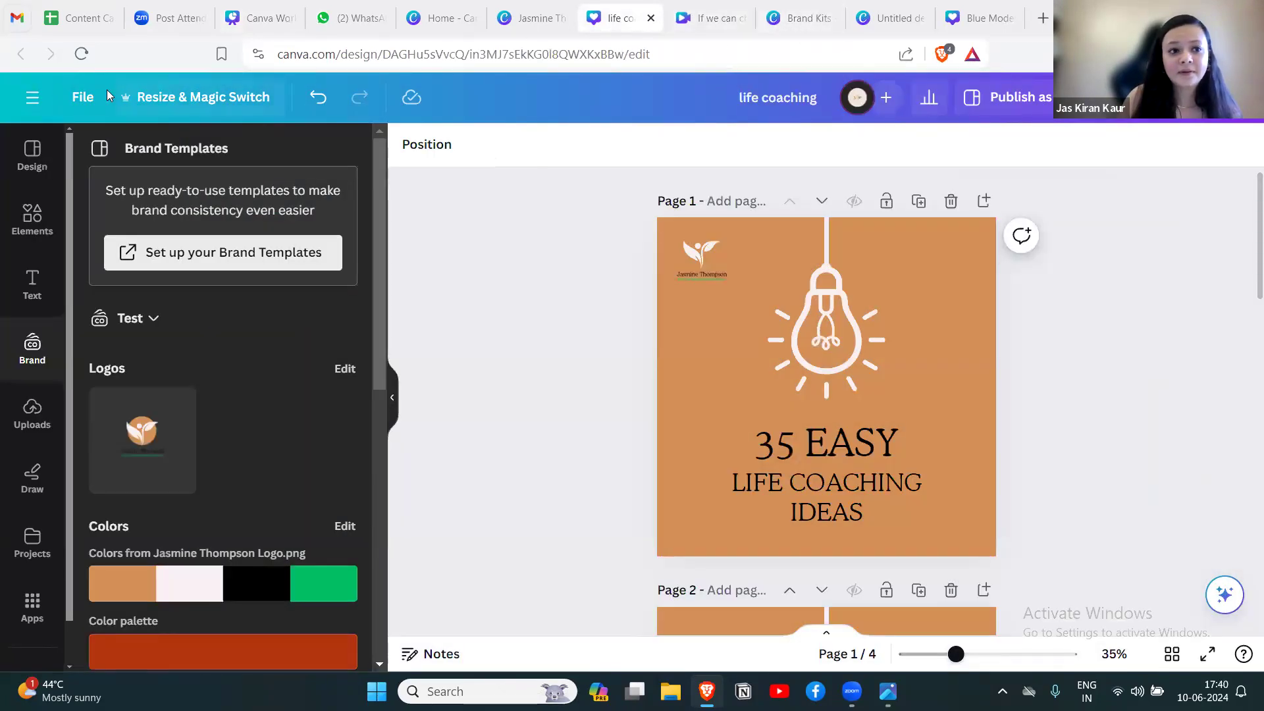
Switch to the Canva home page and search the templates for "linkedin carousel post".
left_click(460, 25)
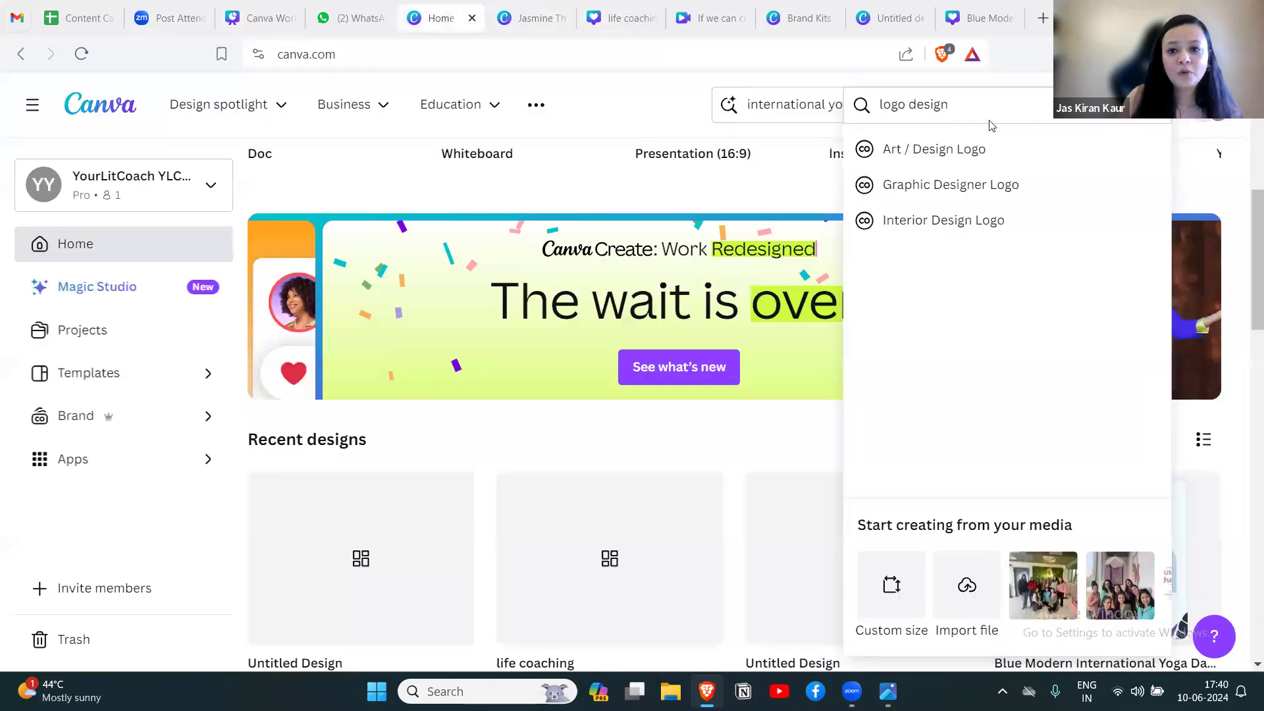
left_click(1152, 106)
left_click(96, 114)
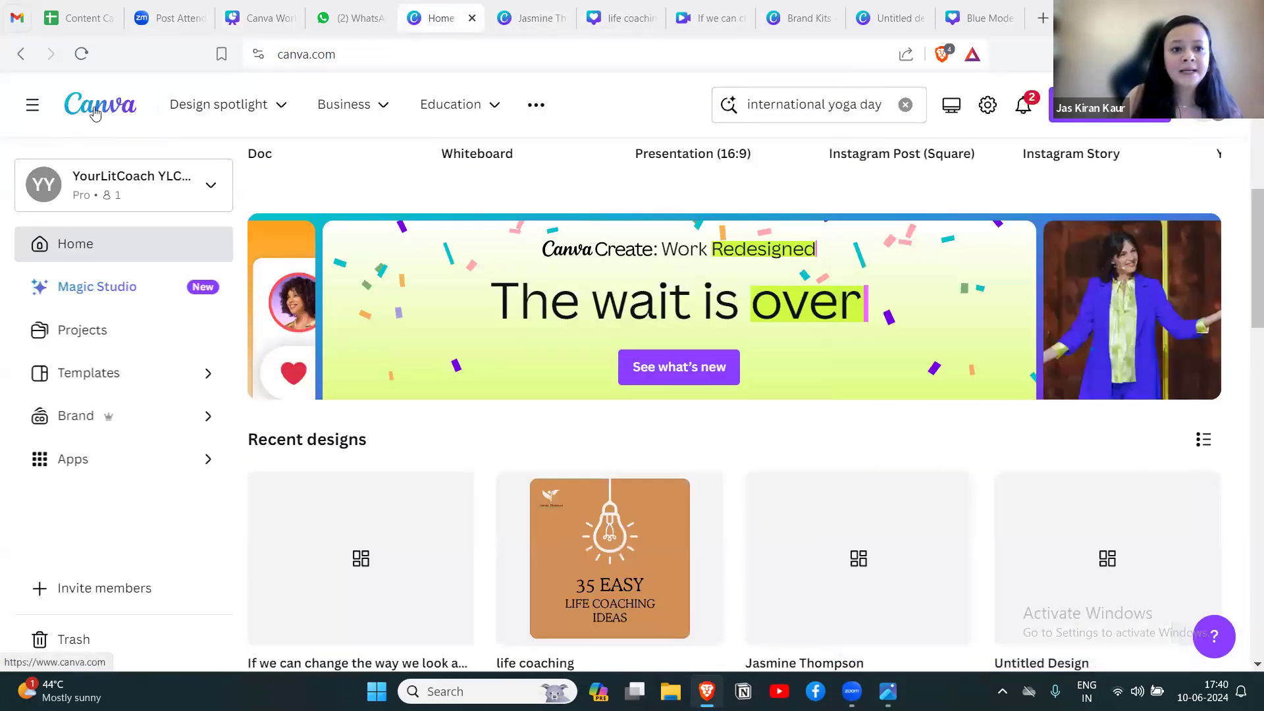
left_click(905, 105)
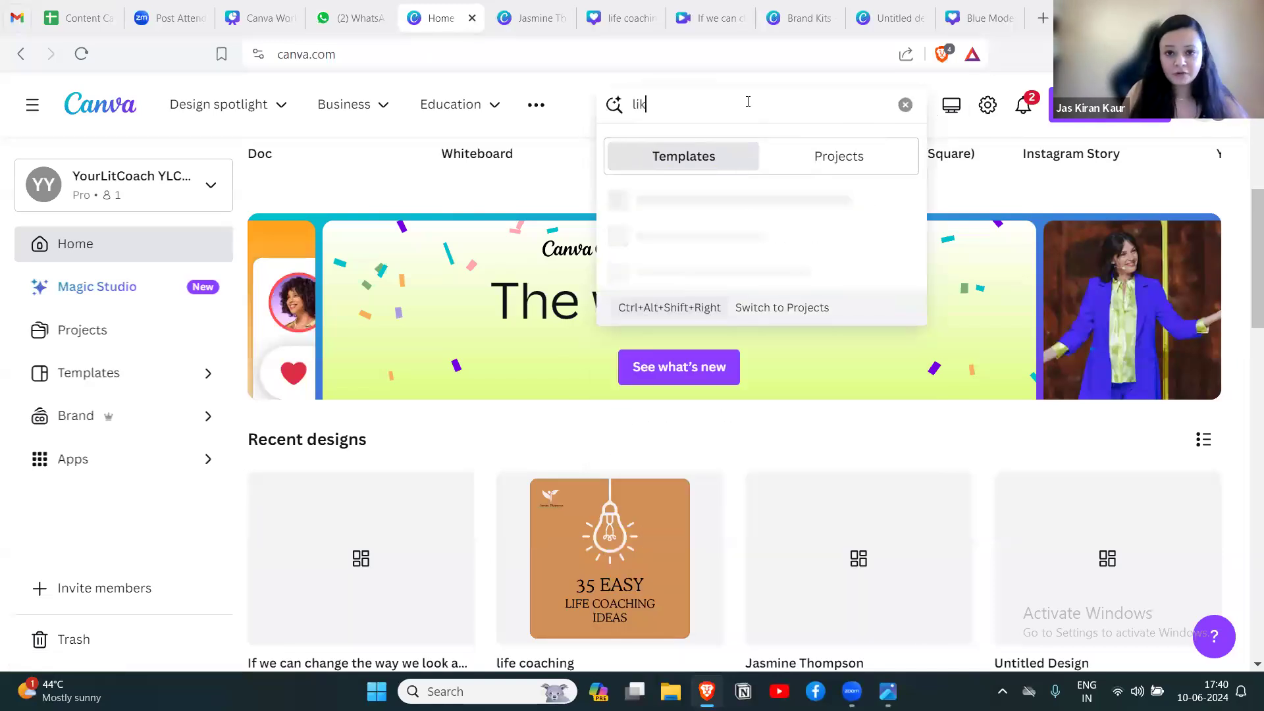
type("lim")
key("BackSpace")
key("BackSpace")
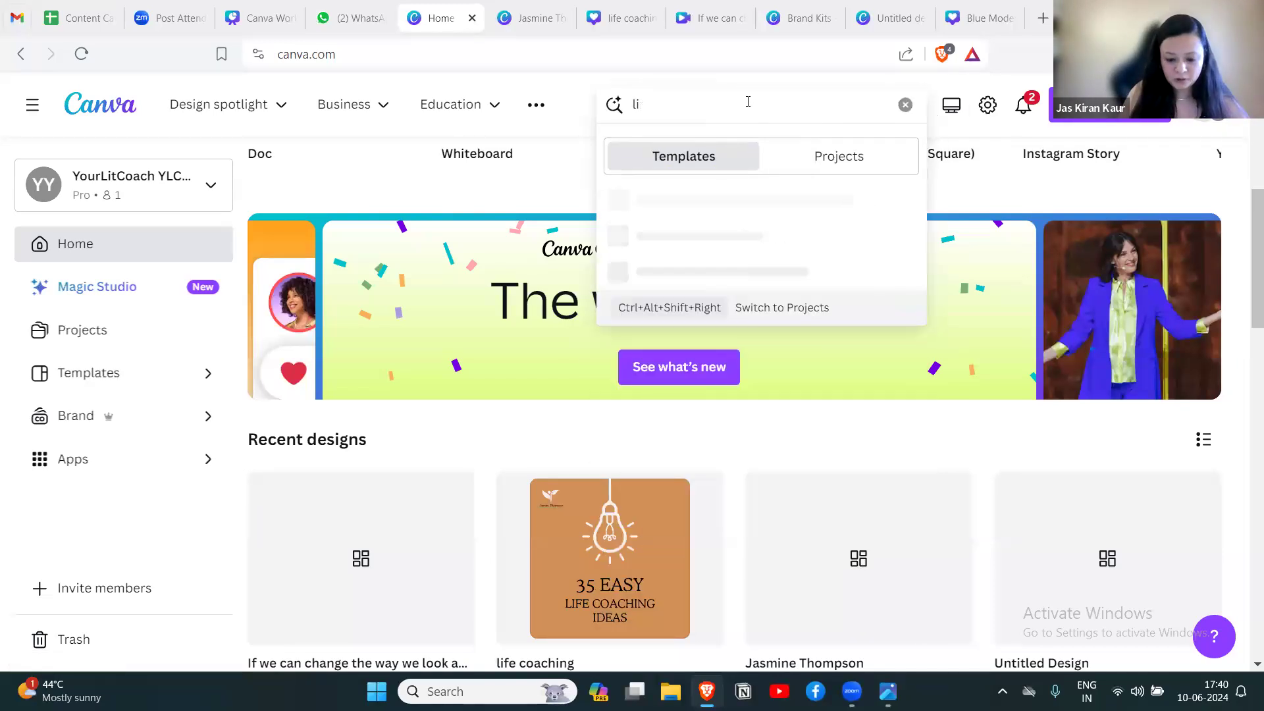
type("inkedin carousel post")
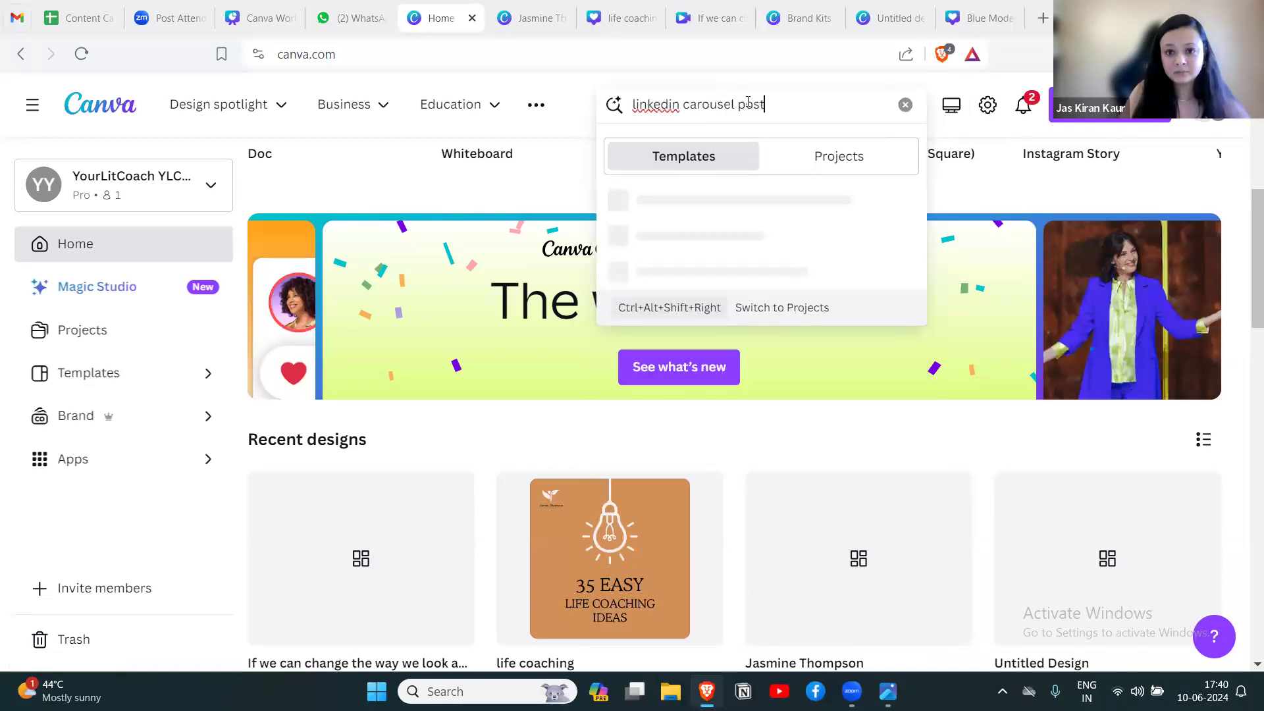
key("Return")
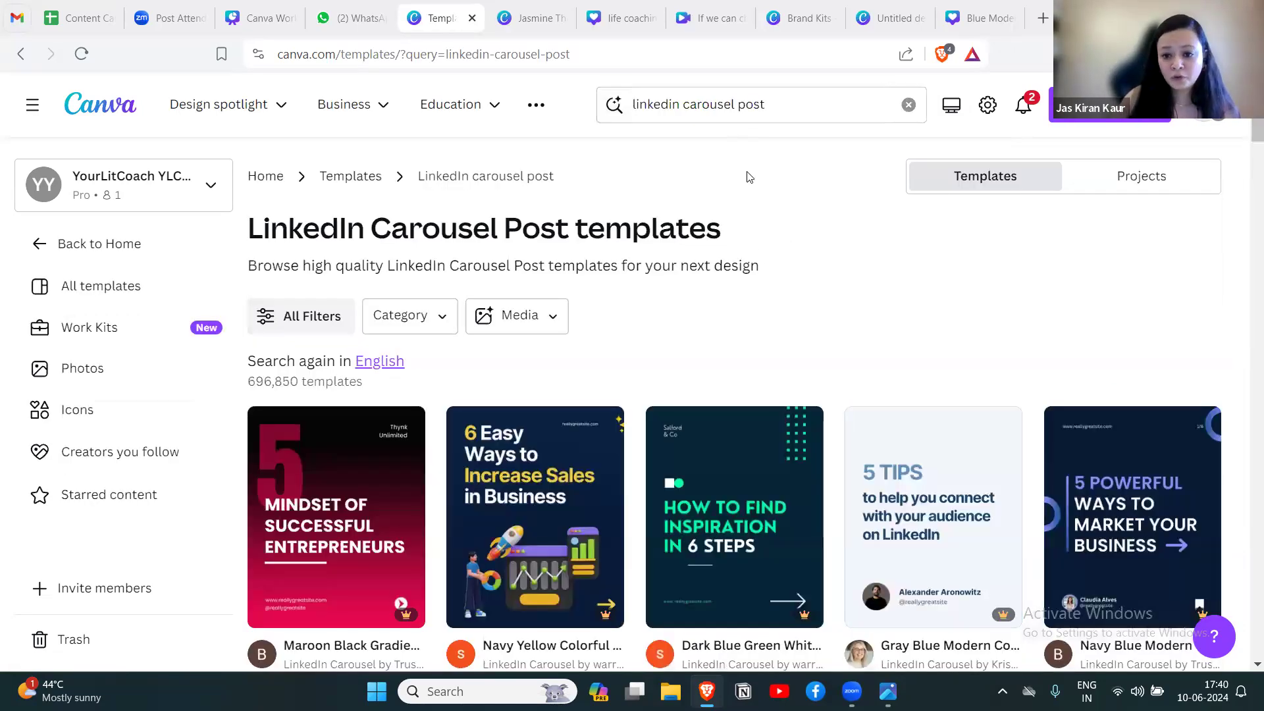
Open the Blue White Gradient Minimalist How To Boost Your Social Media Presence LinkedIn carousel template for customizing.
scroll(431, 482, "down", 2)
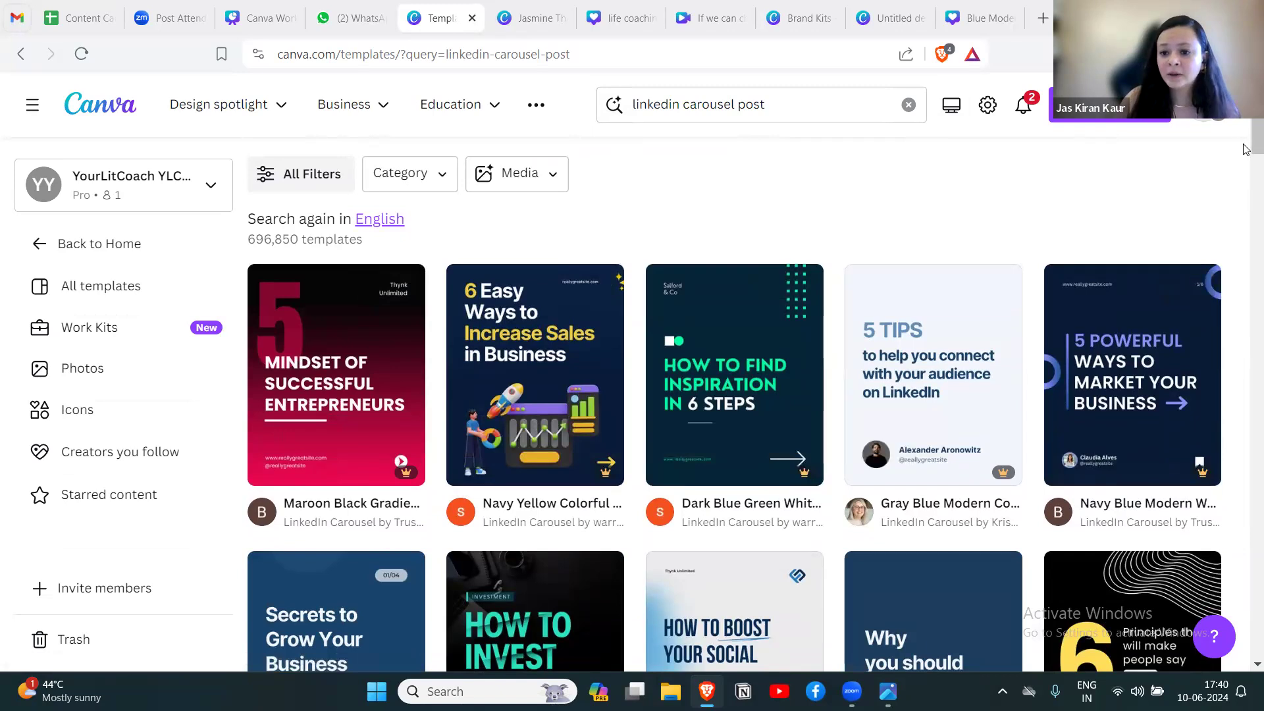
scroll(1244, 149, "down", 4)
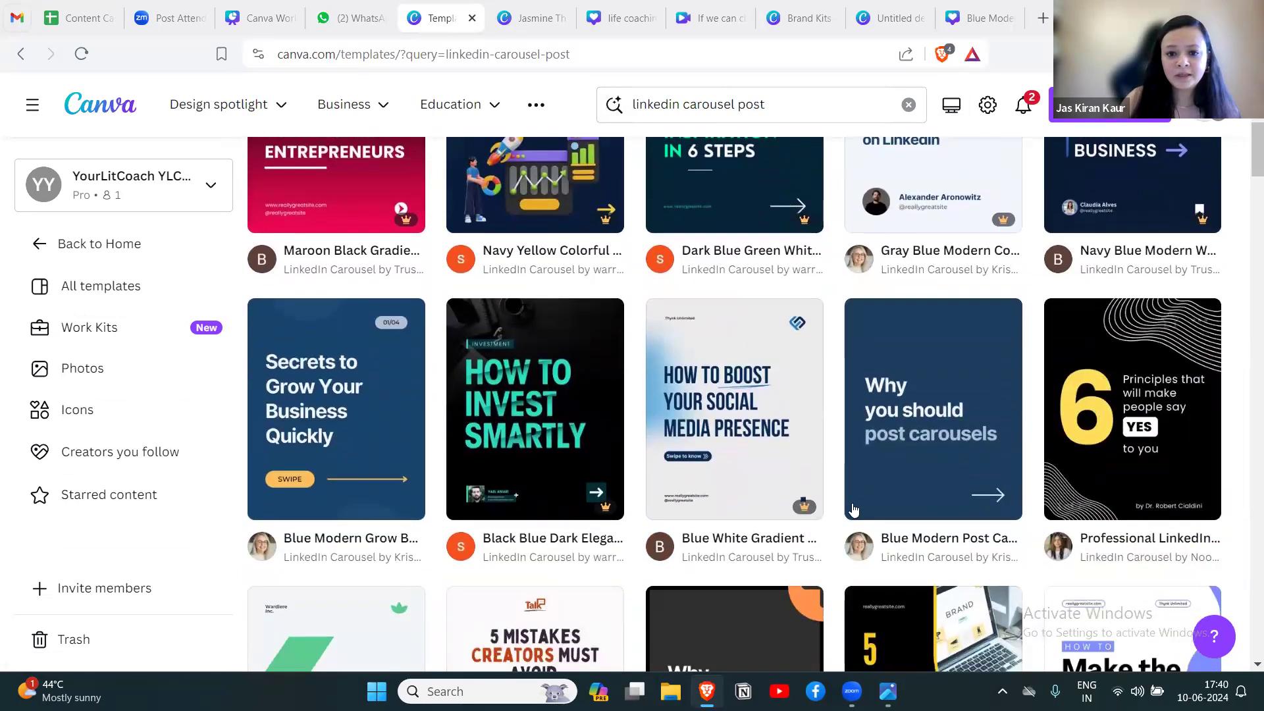
left_click(722, 416)
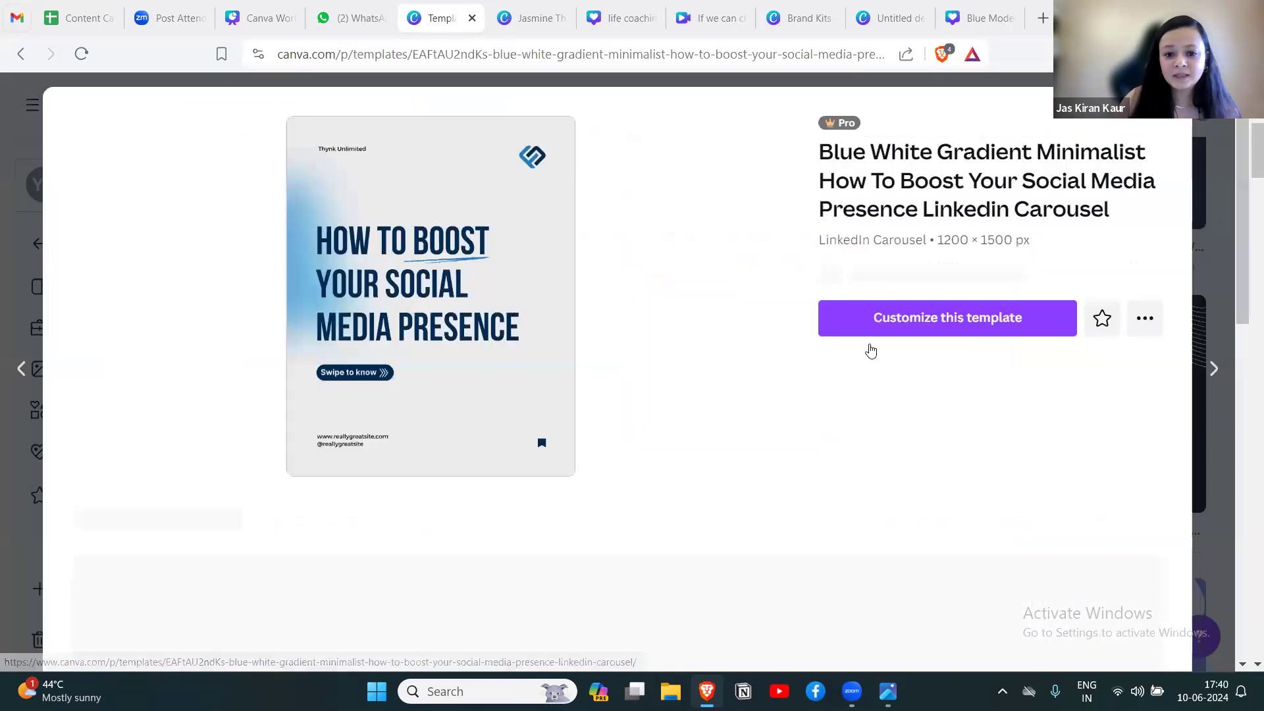
left_click(869, 343)
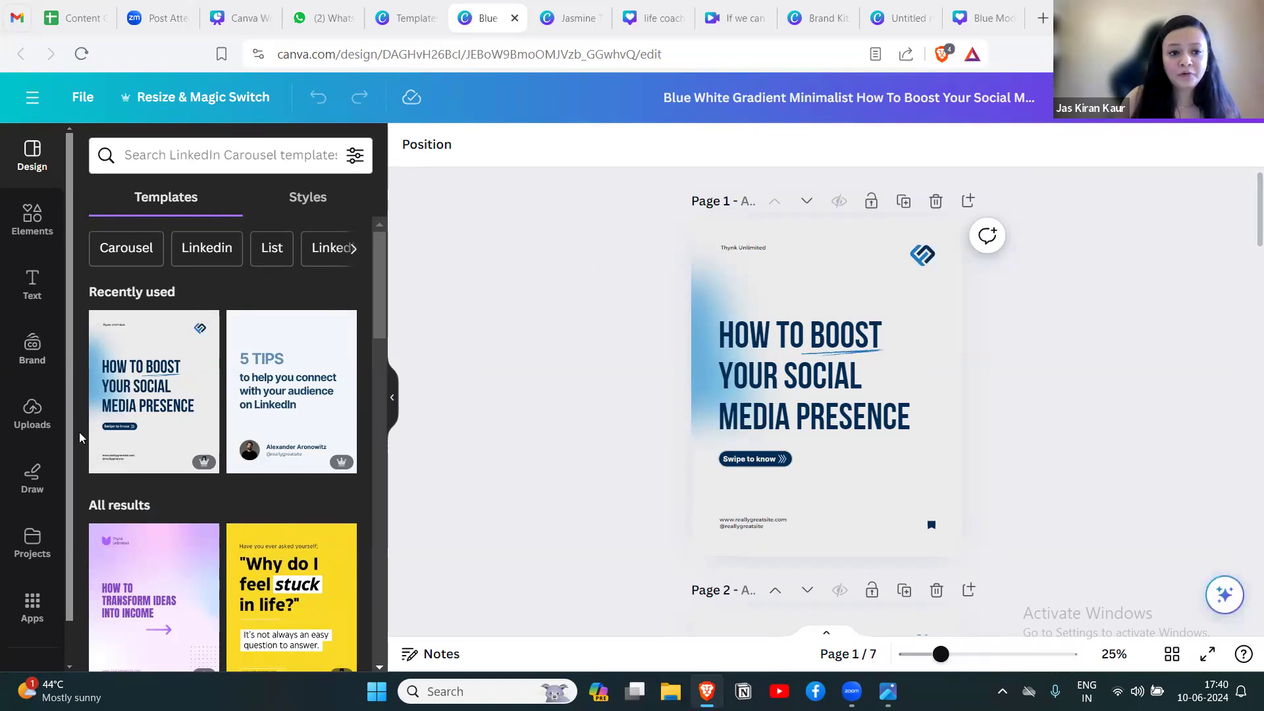
Replace the carousel's design by applying all 4 pages of the Dark Blue White Modern Classy 3 Ways to Grow Your Audience template.
left_click_drag(374, 284, 377, 354)
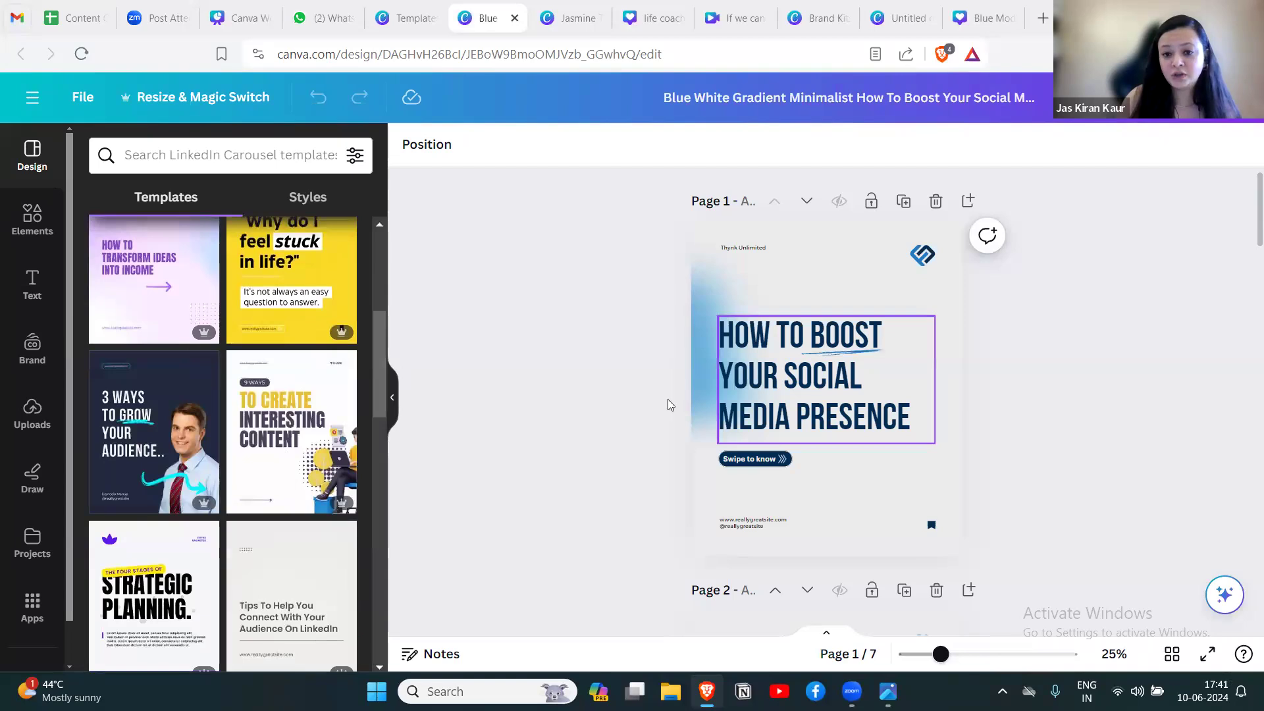
left_click(392, 398)
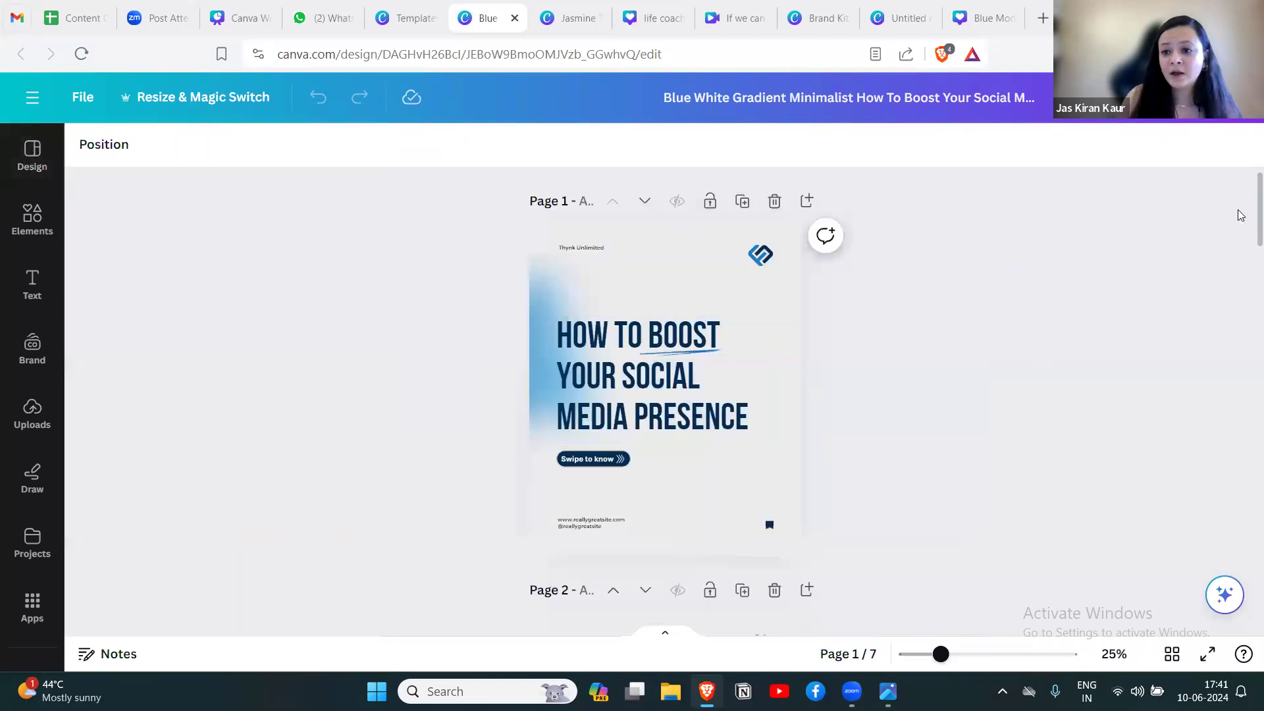
scroll(1246, 220, "down", 4)
scroll(1243, 238, "up", 4)
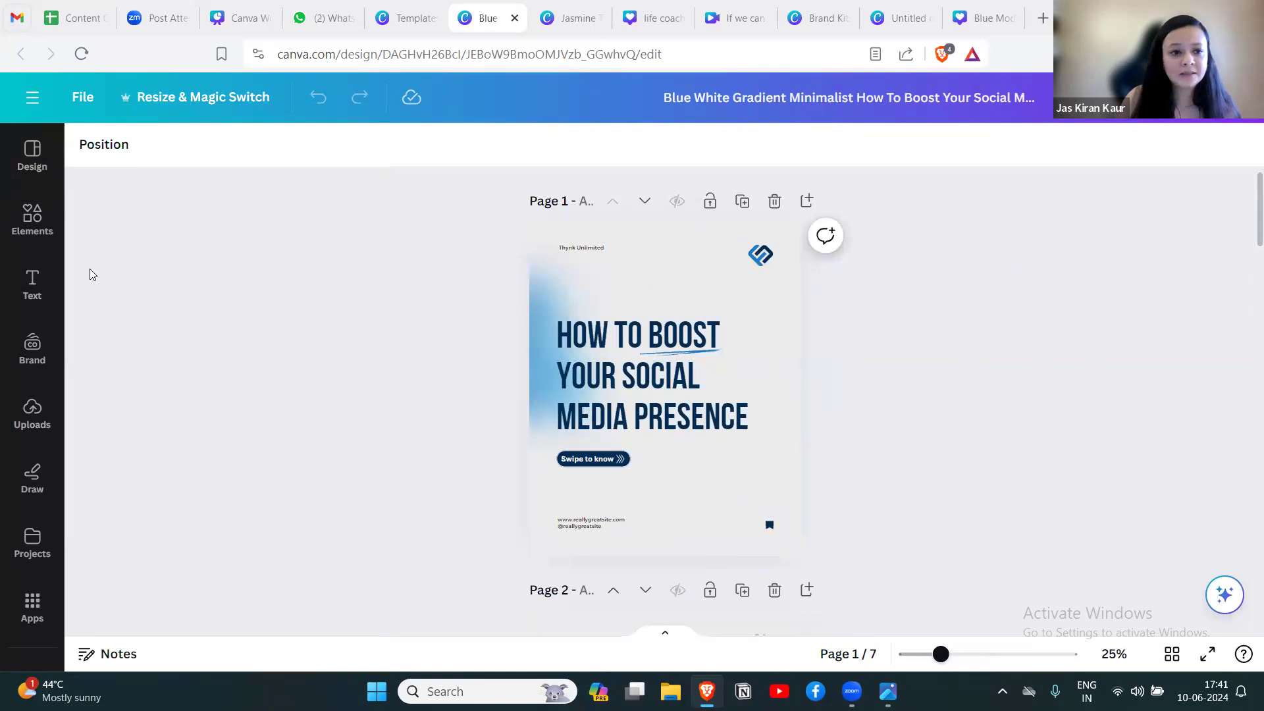
left_click(33, 158)
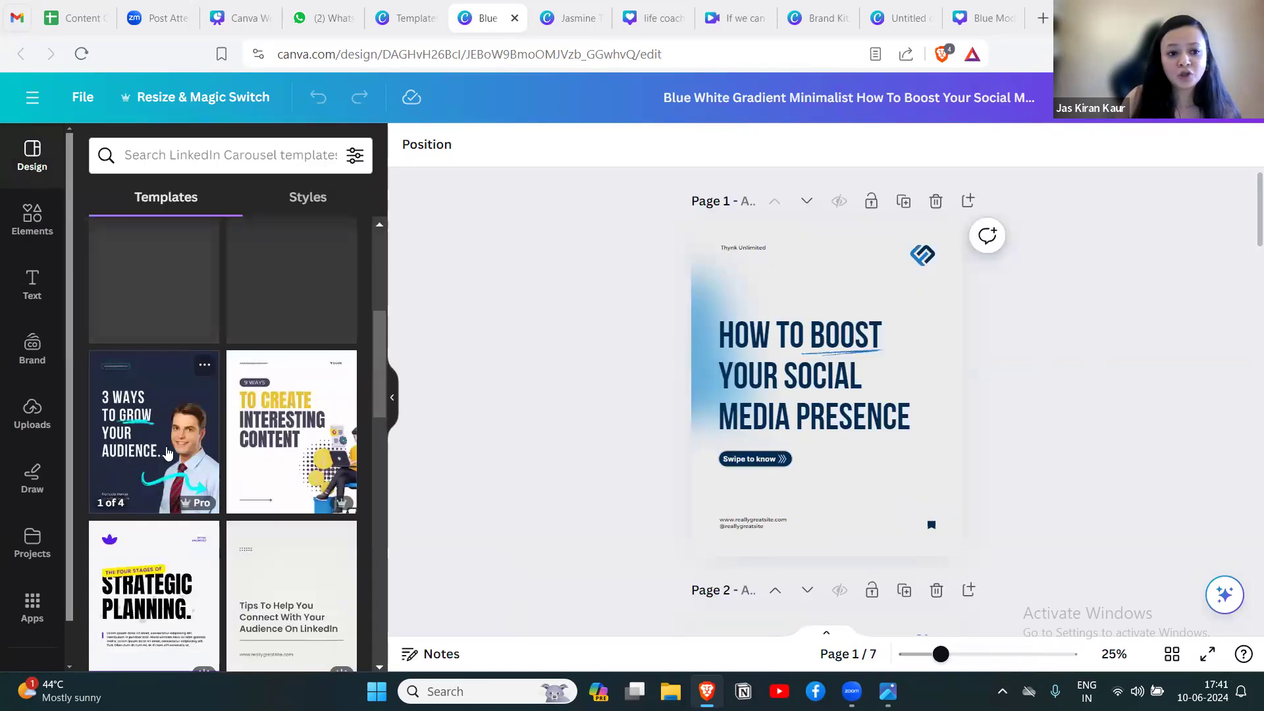
left_click(167, 453)
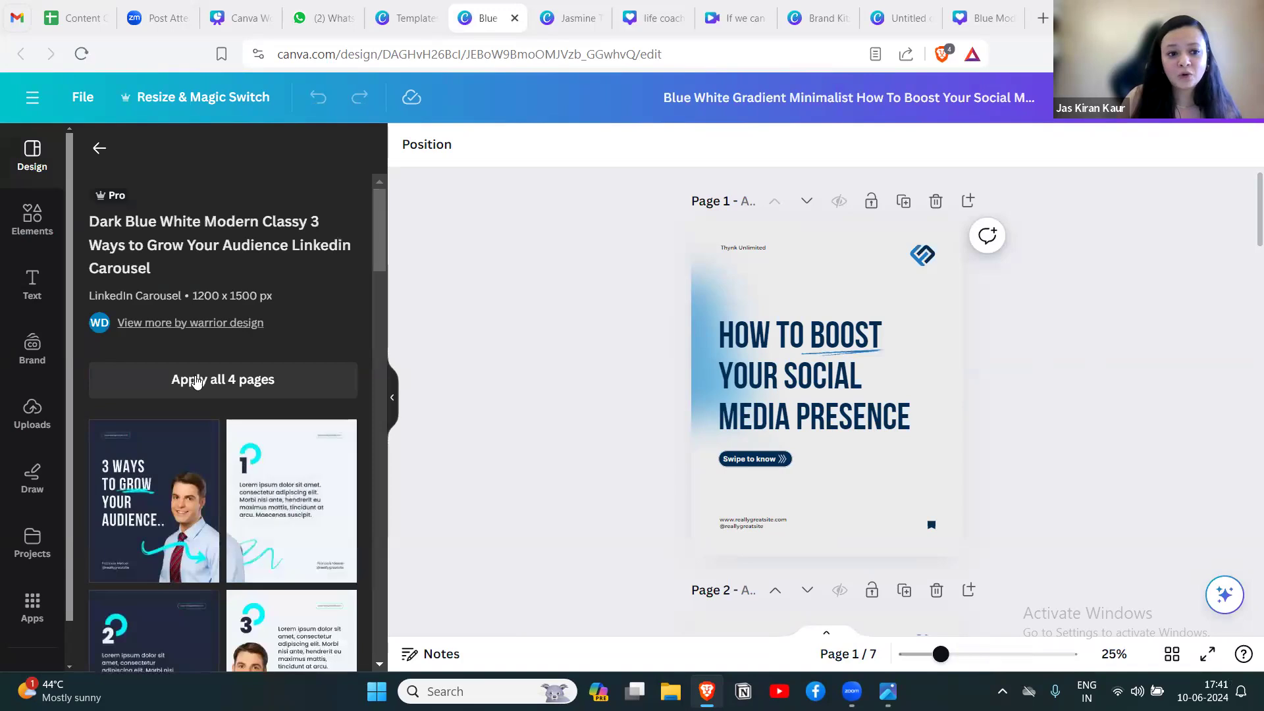
left_click(191, 379)
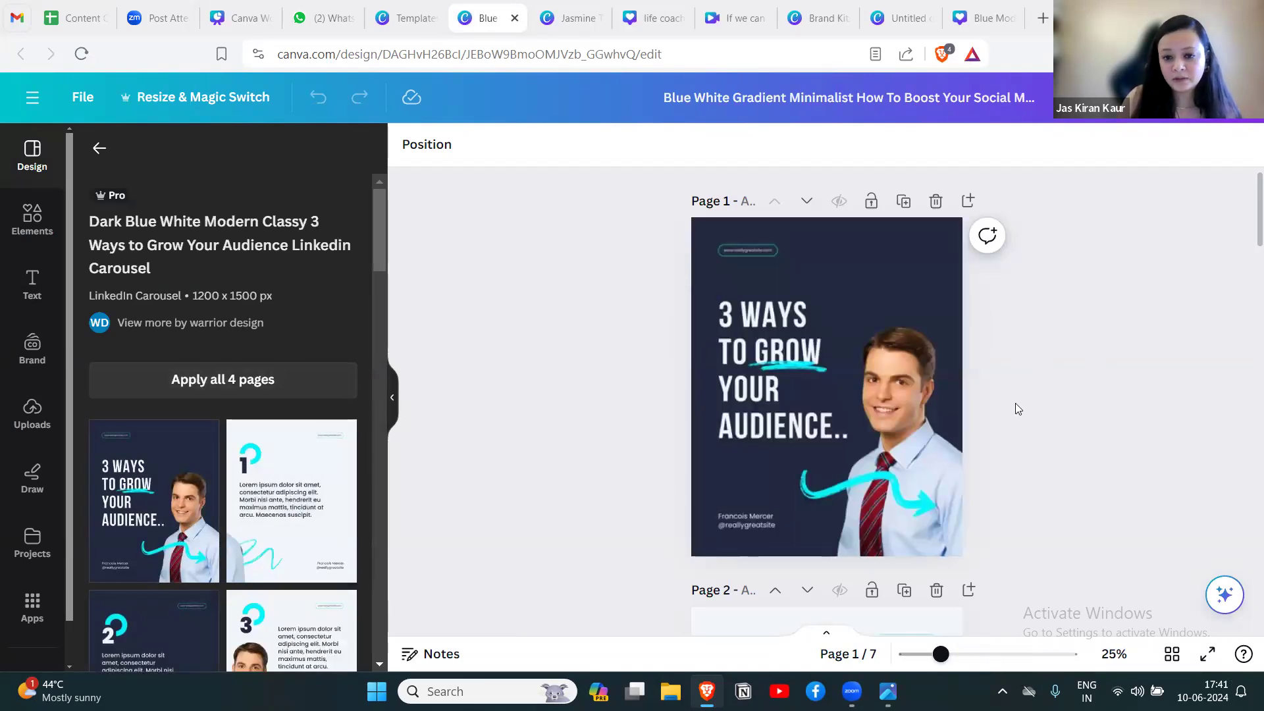
scroll(1020, 400, "down", 15)
scroll(1021, 401, "up", 15)
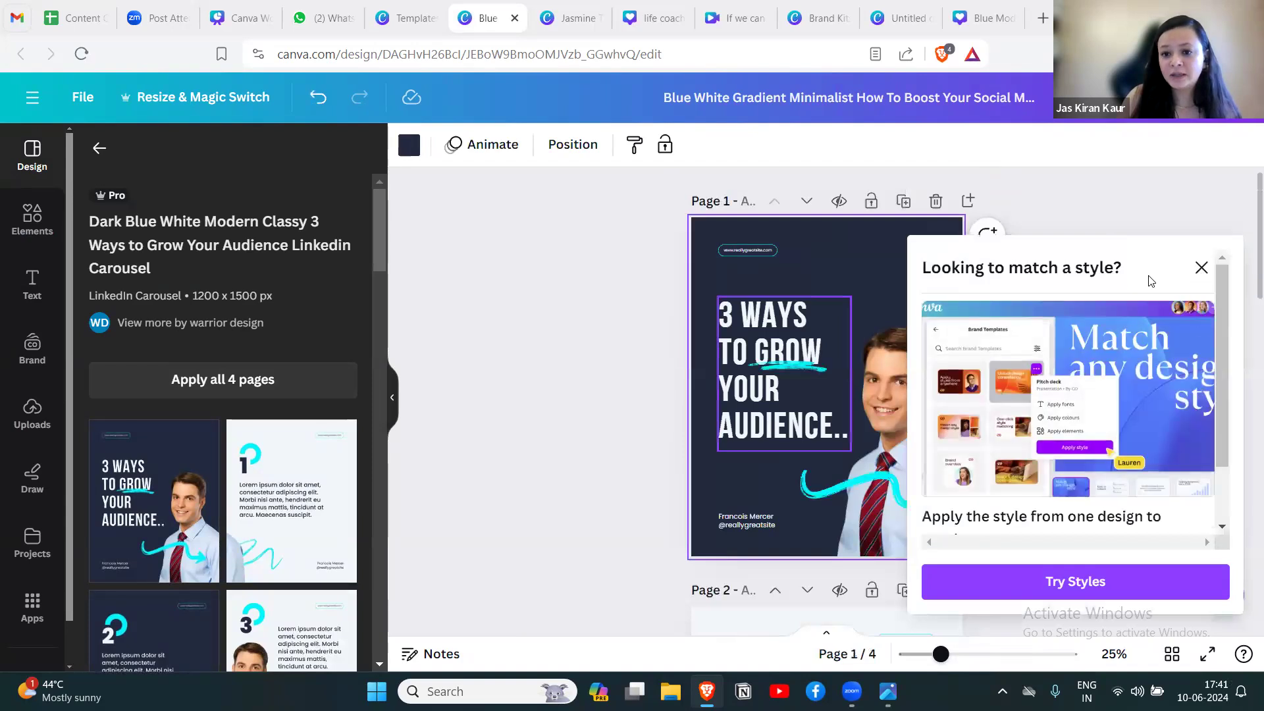
left_click(1201, 267)
Examine the Magic Studio tools, filters, Duotone and other effects, and apps available for the man's photo on page 1.
left_click(906, 389)
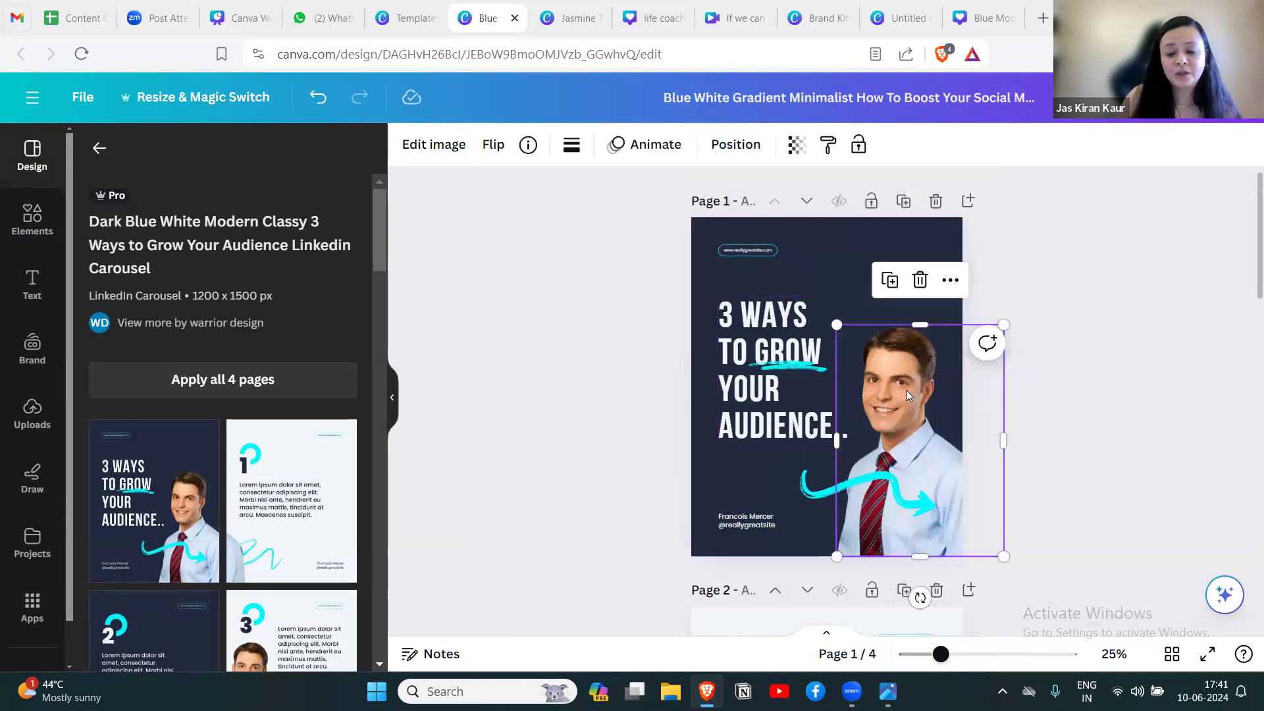
left_click(432, 148)
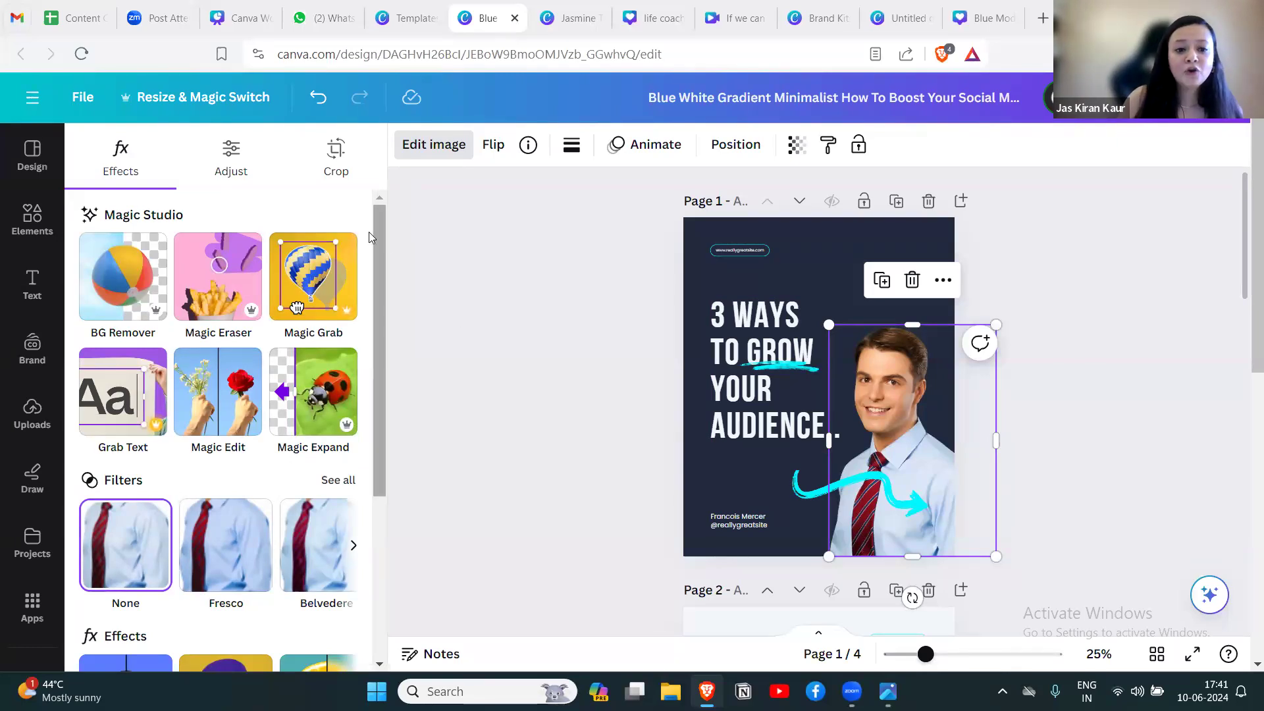
scroll(377, 275, "down", 3)
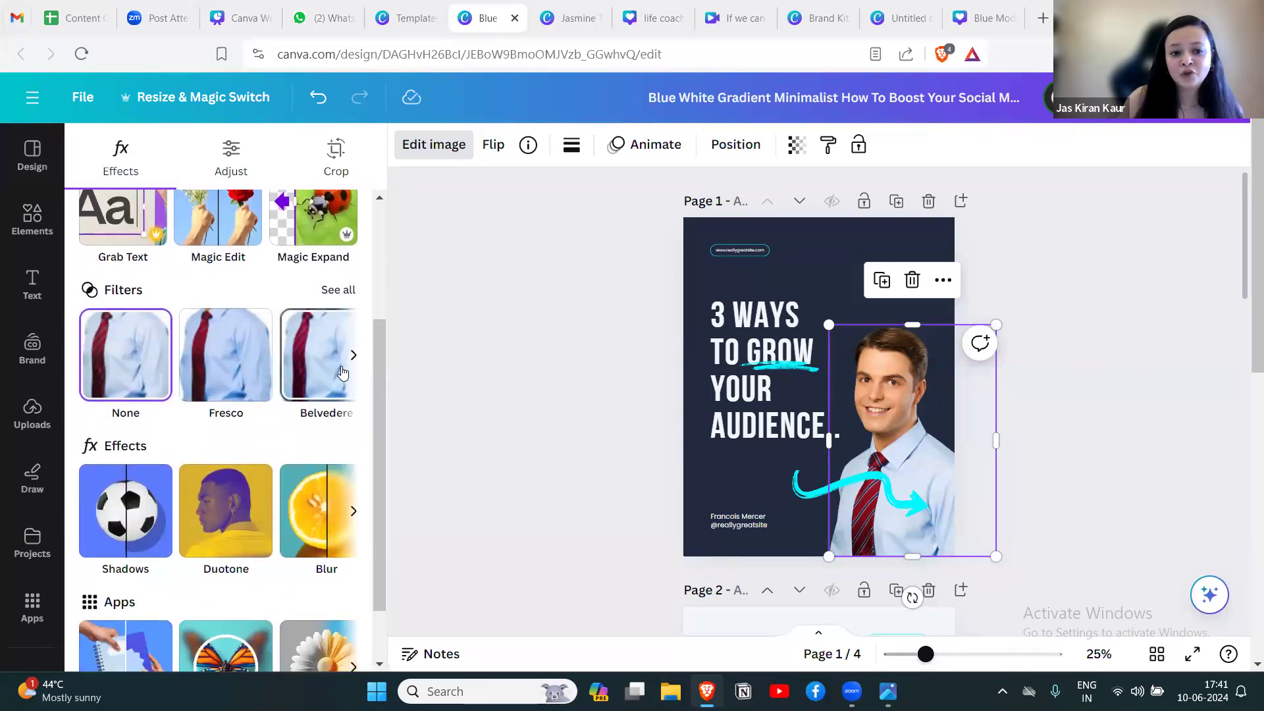
left_click(353, 355)
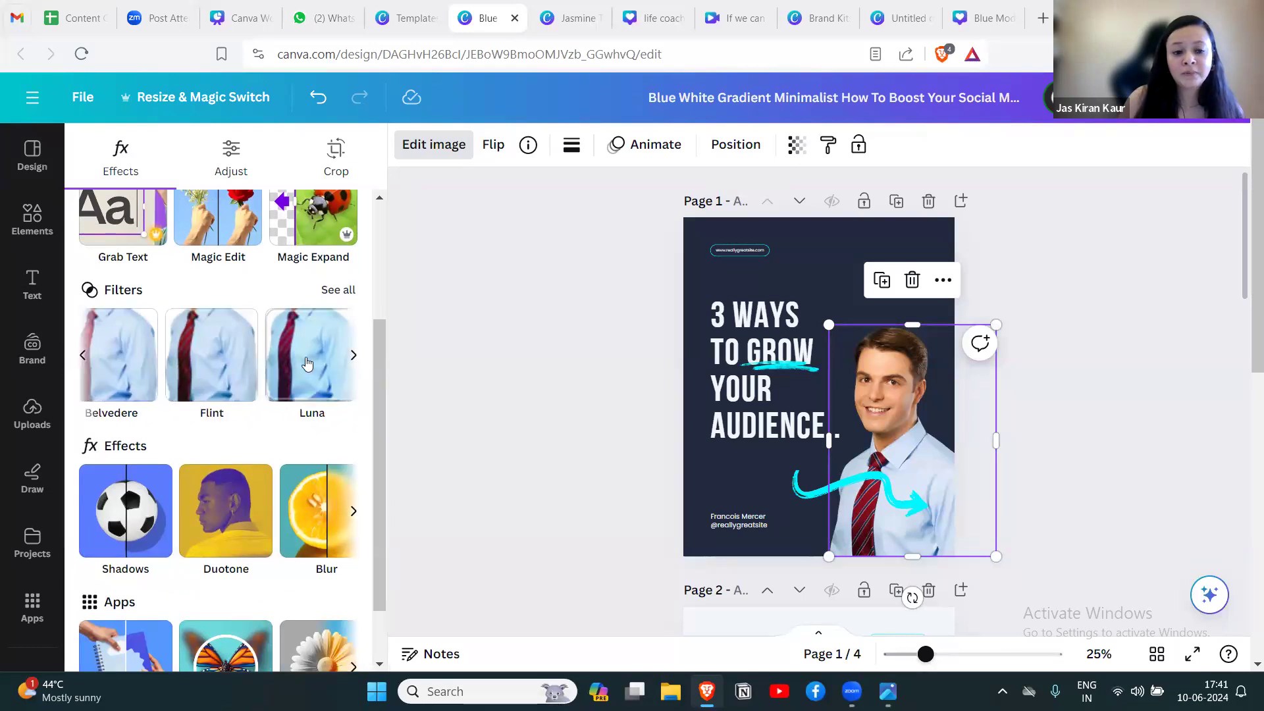
scroll(132, 461, "down", 1)
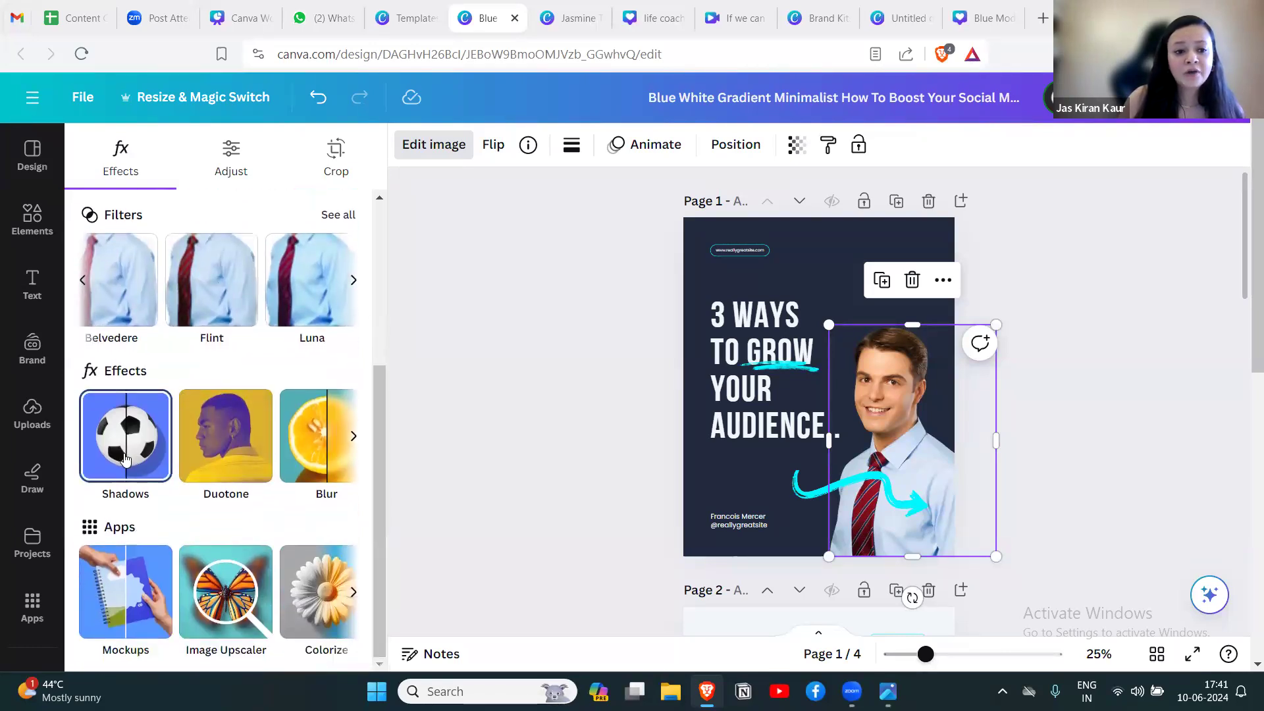
left_click(212, 459)
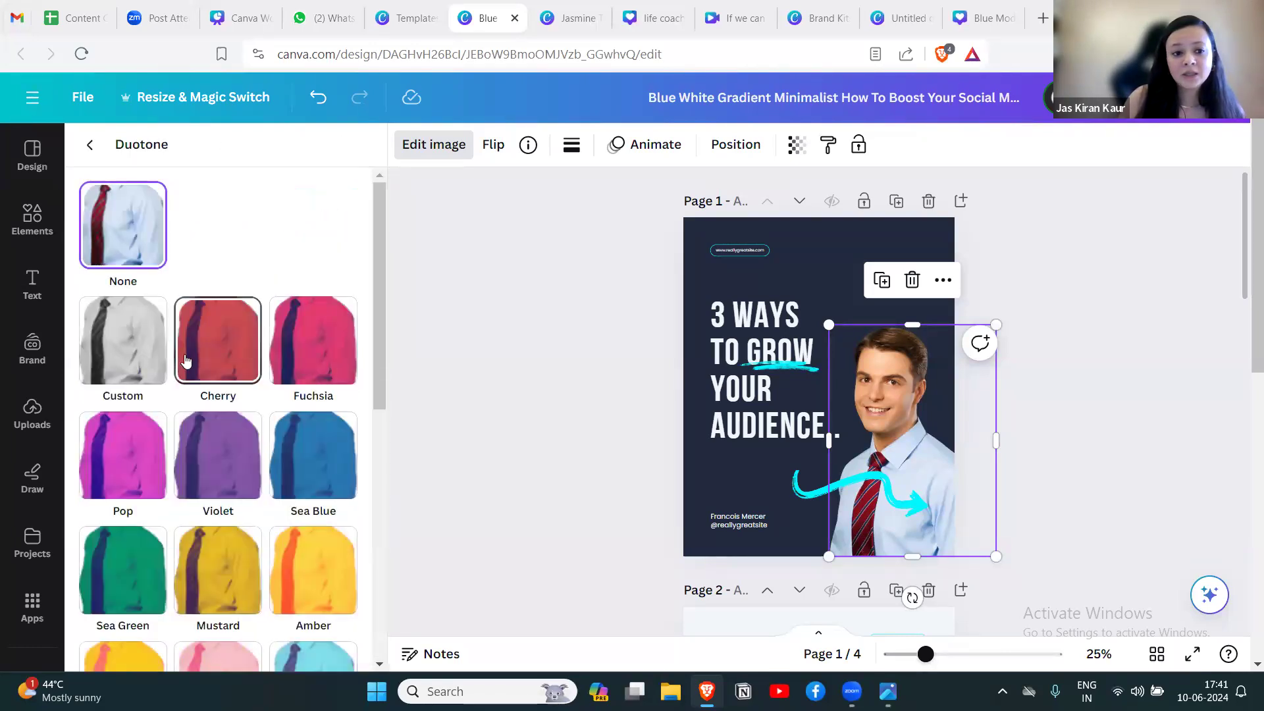
left_click(89, 144)
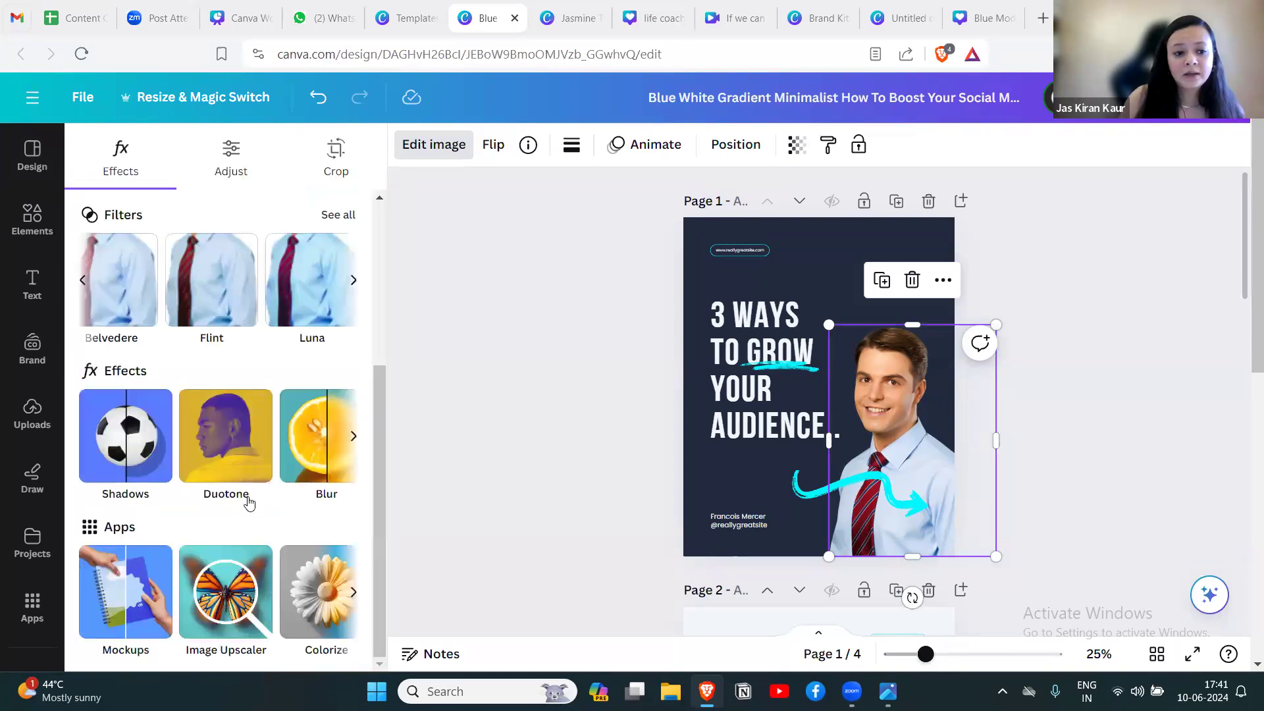
scroll(310, 511, "down", 5)
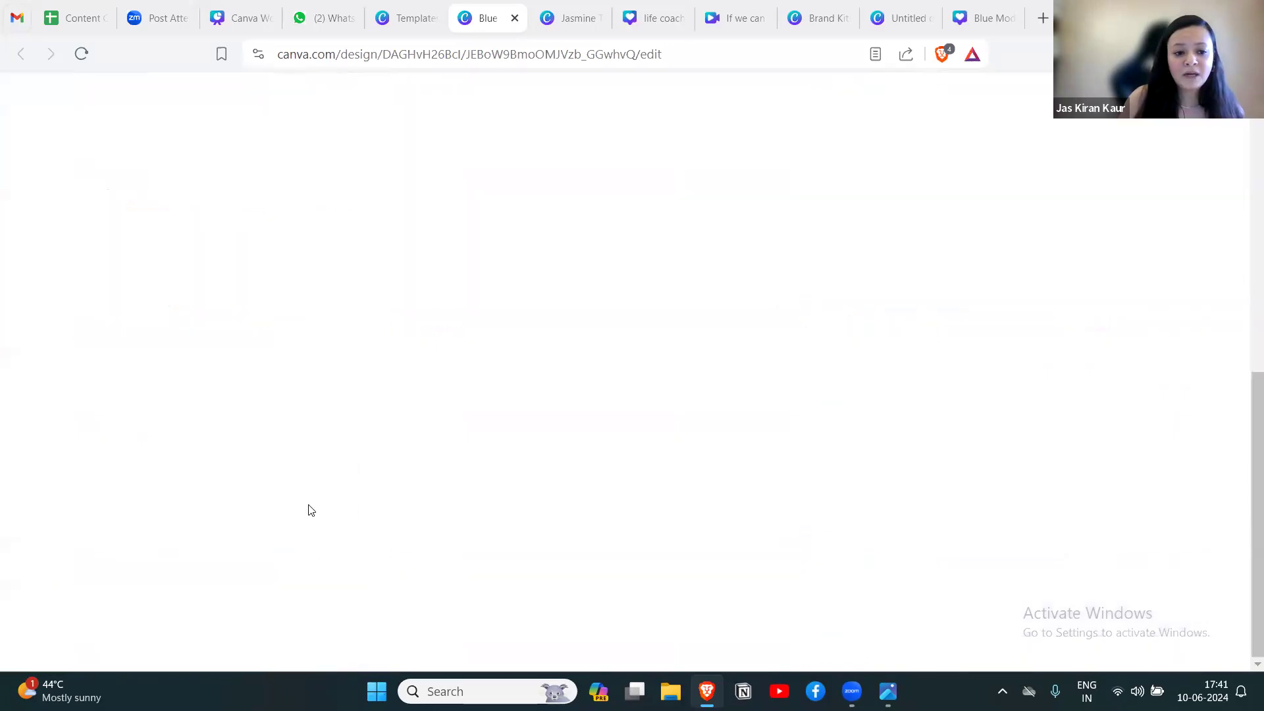
scroll(302, 441, "up", 5)
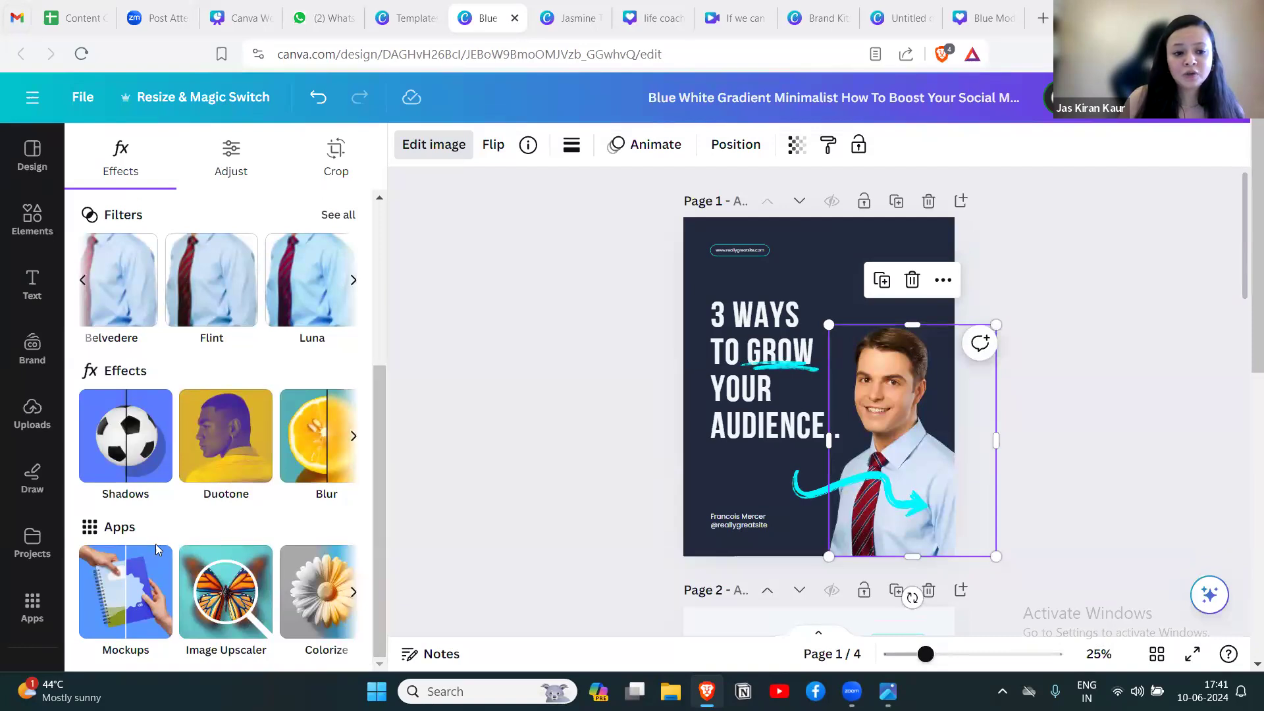
scroll(381, 483, "up", 5)
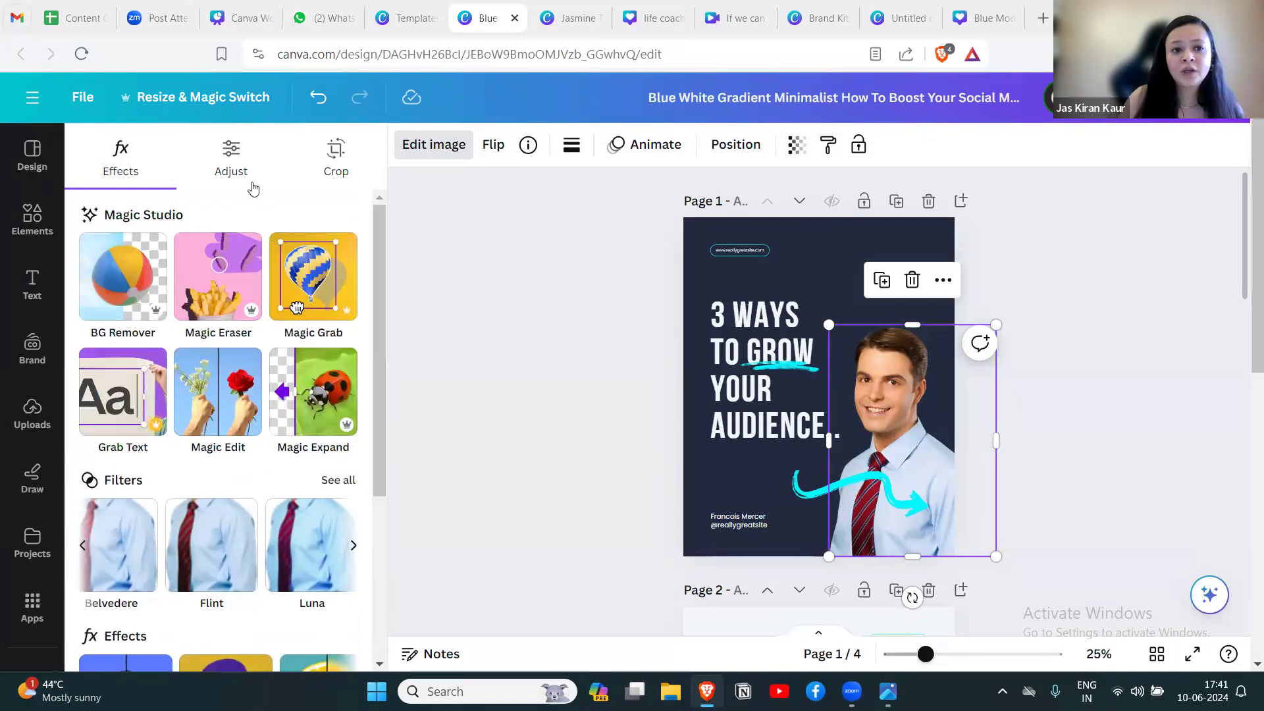
Examine the Adjust settings, the Crop aspect ratios and the additional options for the man's photo.
left_click(220, 173)
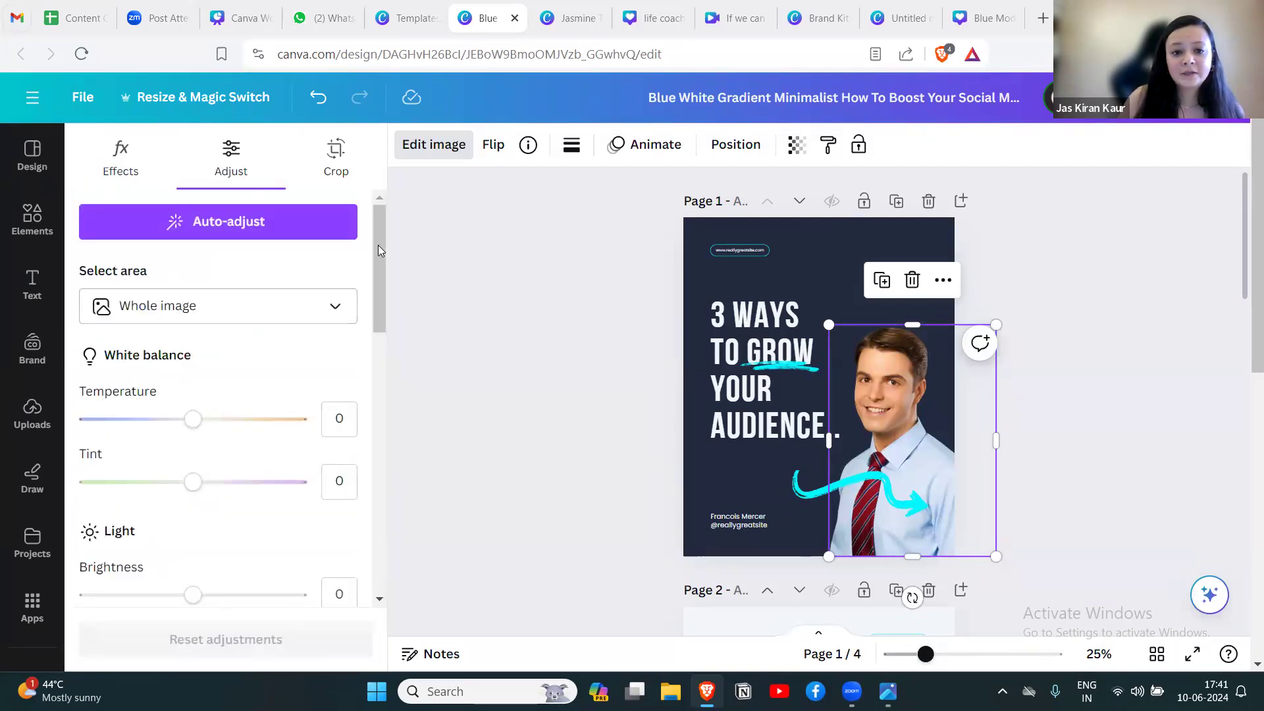
scroll(378, 245, "down", 1)
left_click_drag(383, 286, 414, 206)
left_click(336, 158)
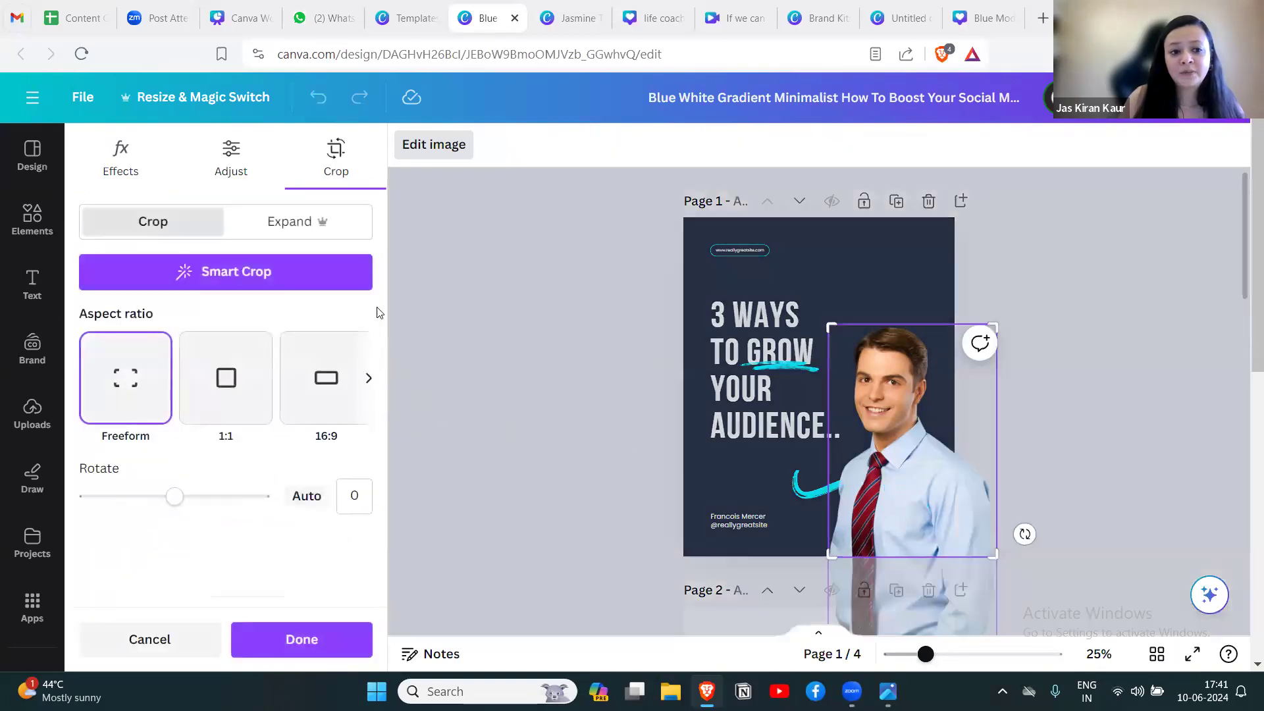
left_click(368, 381)
left_click(370, 385)
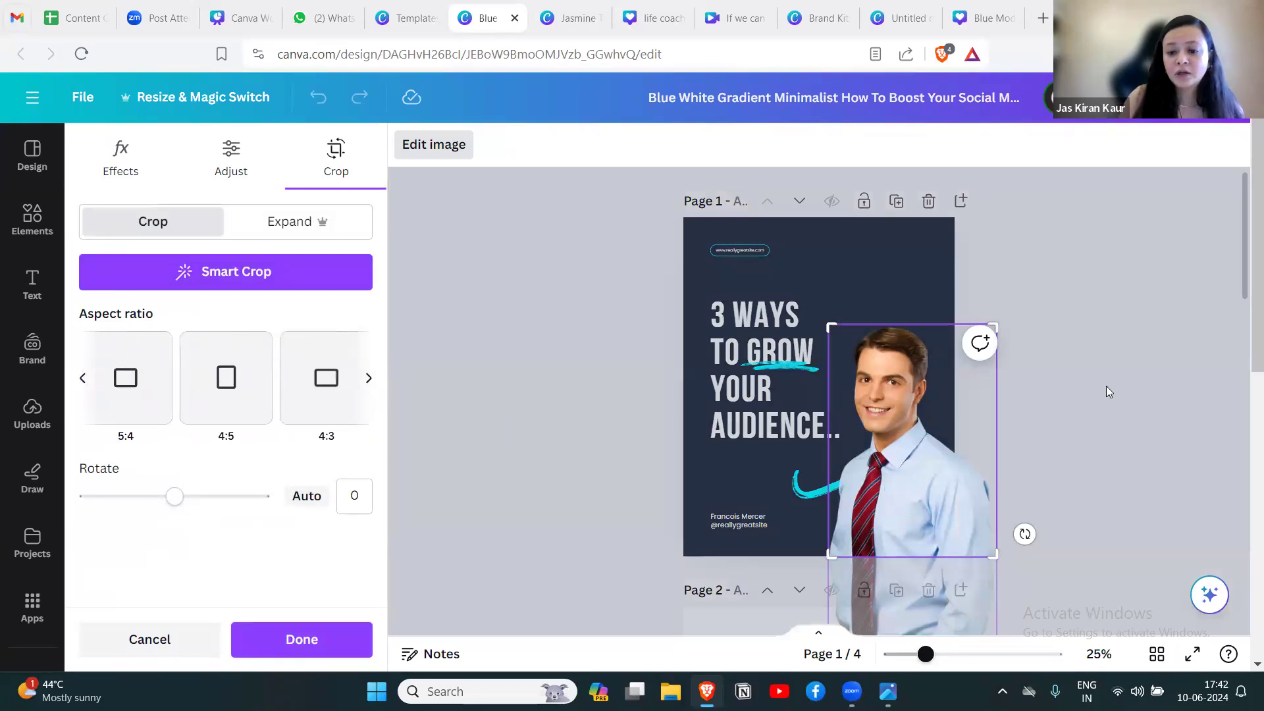
left_click(1106, 386)
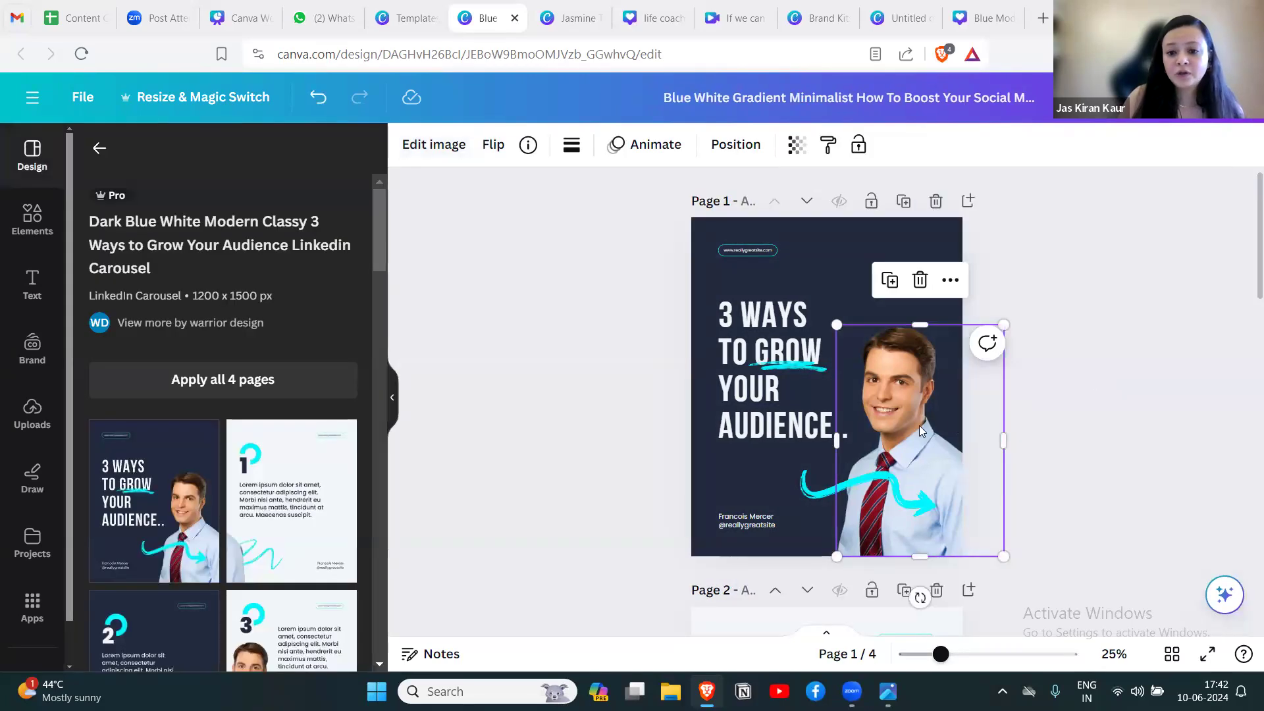
left_click(950, 281)
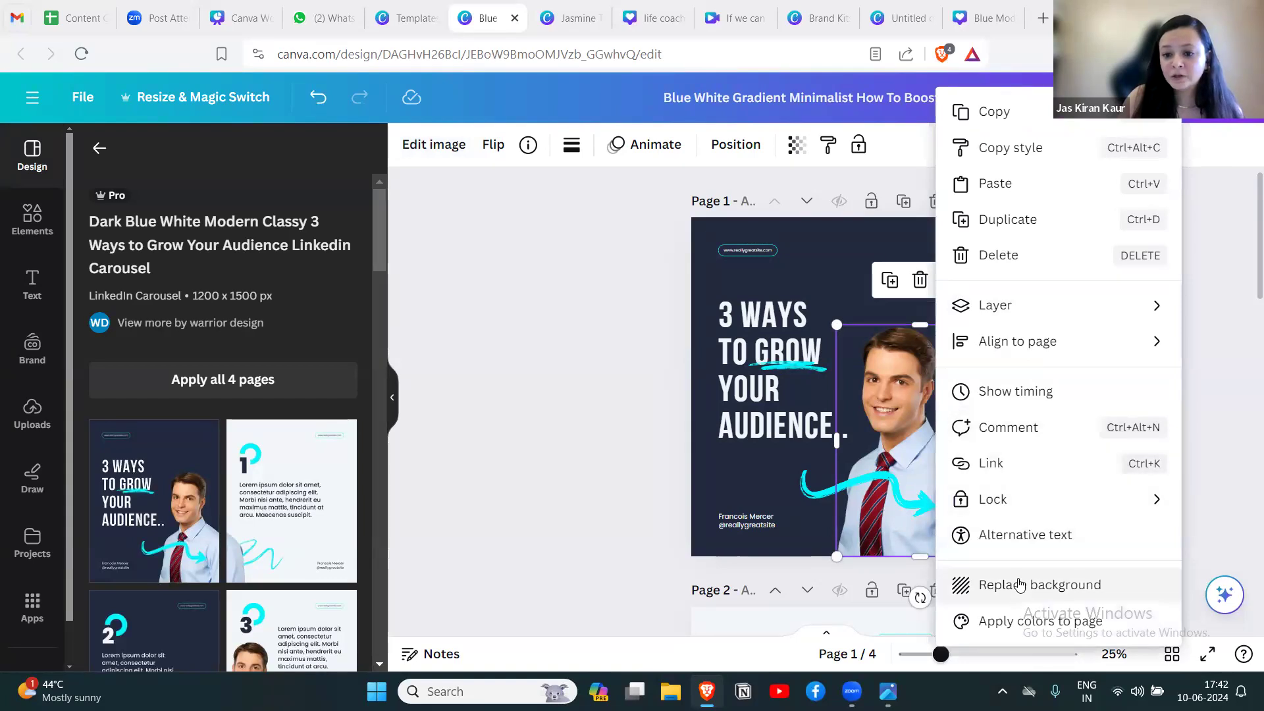
left_click(564, 291)
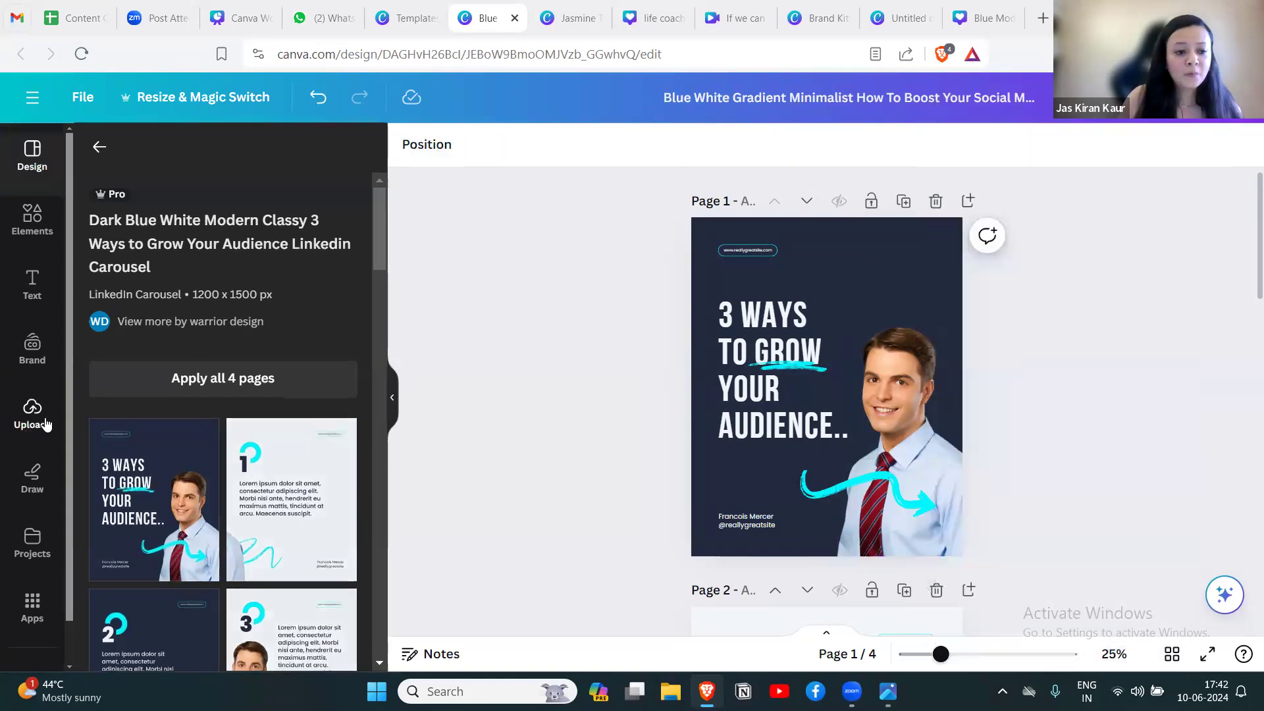
Replace the man's photo on page 1 with the uploaded photo of the woman in the floral shirt, at the page's lower-right corner.
left_click(30, 413)
scroll(262, 495, "down", 3)
scroll(262, 495, "down", 5)
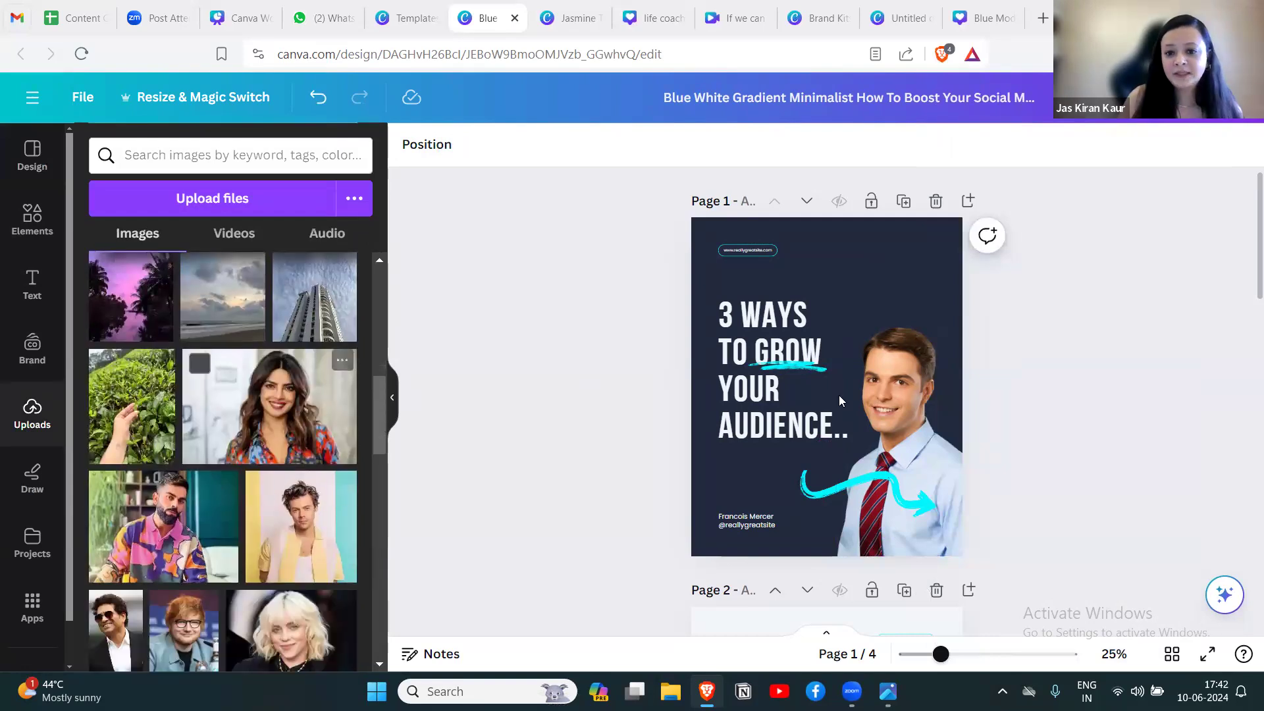
left_click_drag(293, 423, 912, 323)
left_click(905, 469)
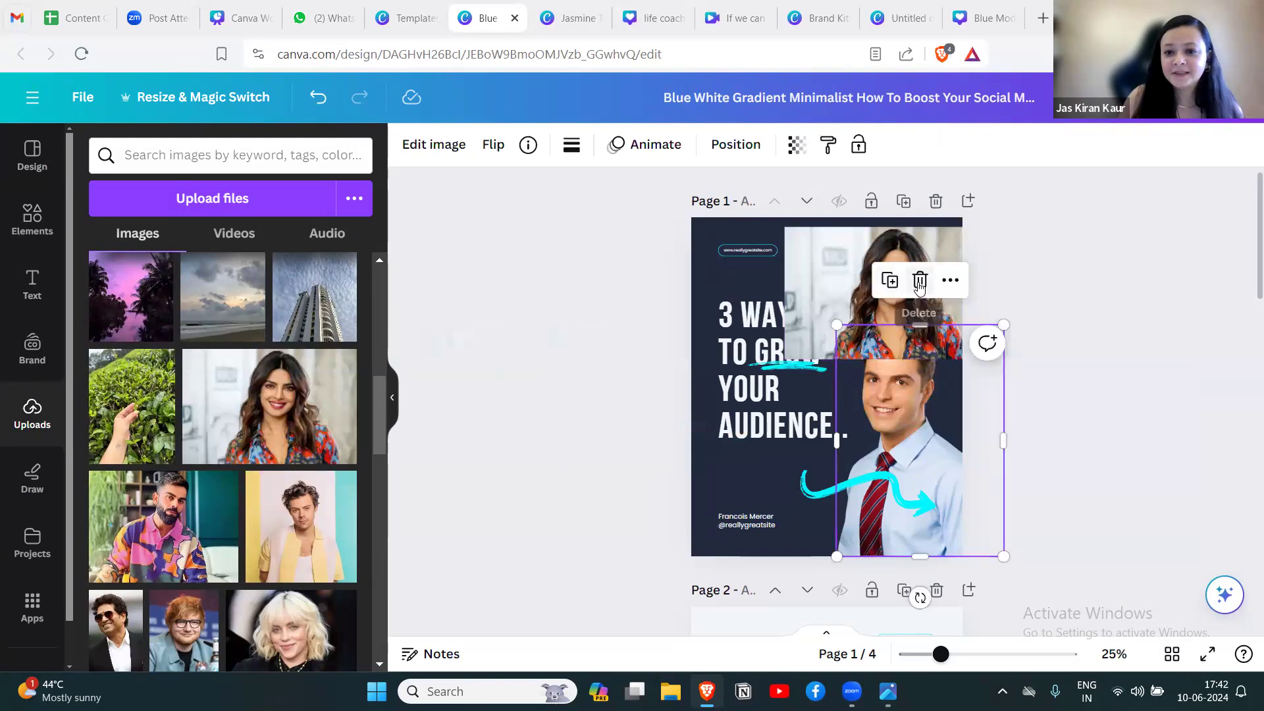
left_click(920, 281)
left_click_drag(914, 296, 914, 489)
left_click(1092, 381)
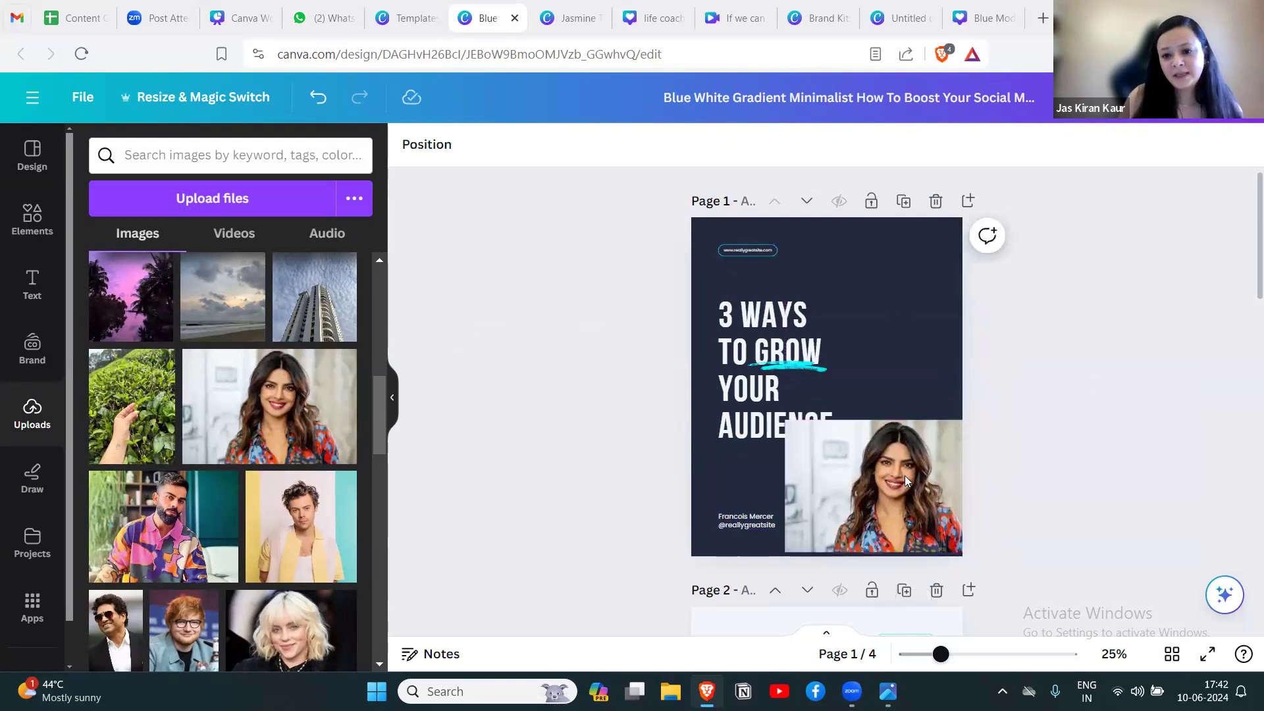
Remove the background from the woman's photo on page 1 with BG Remover.
left_click(849, 473)
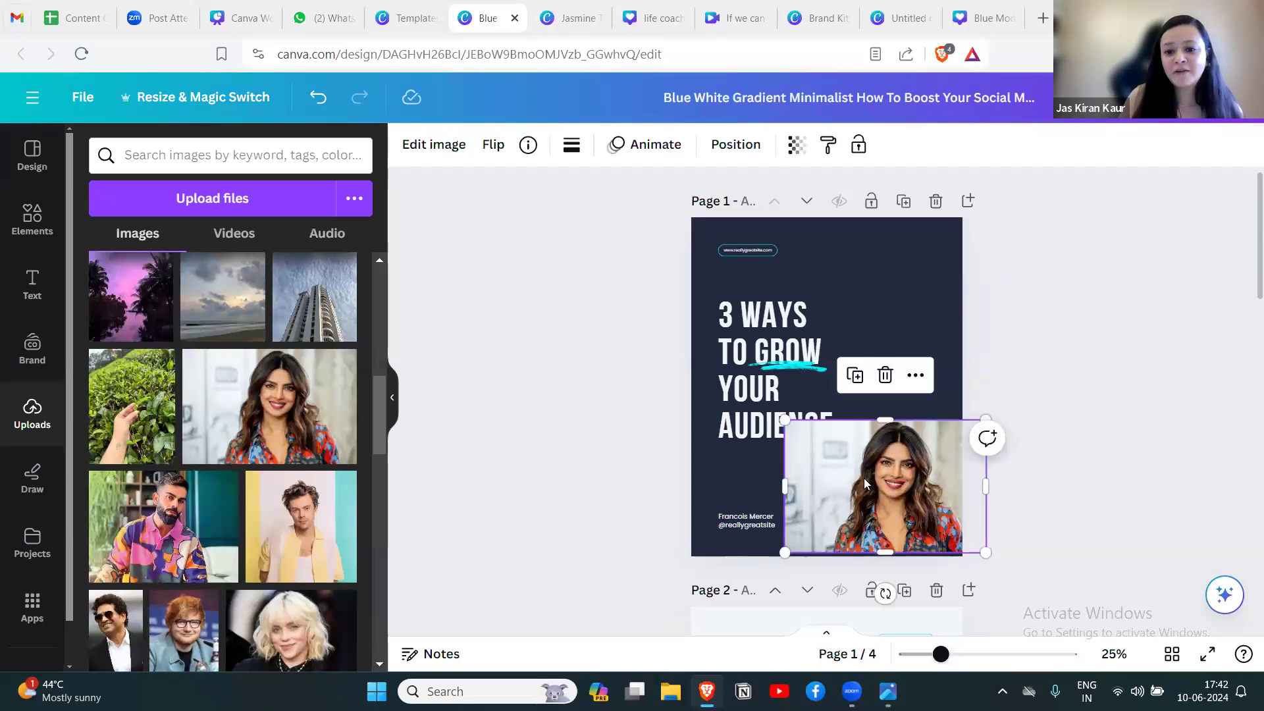
left_click(441, 149)
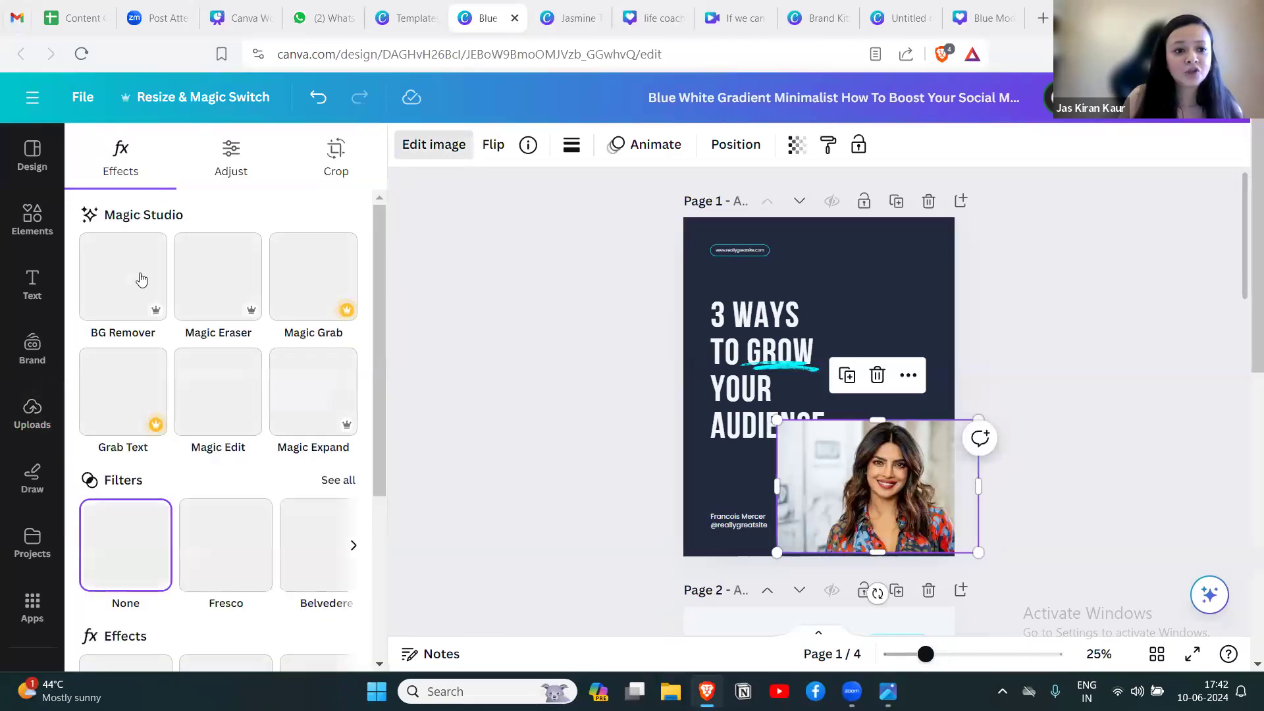
left_click(121, 280)
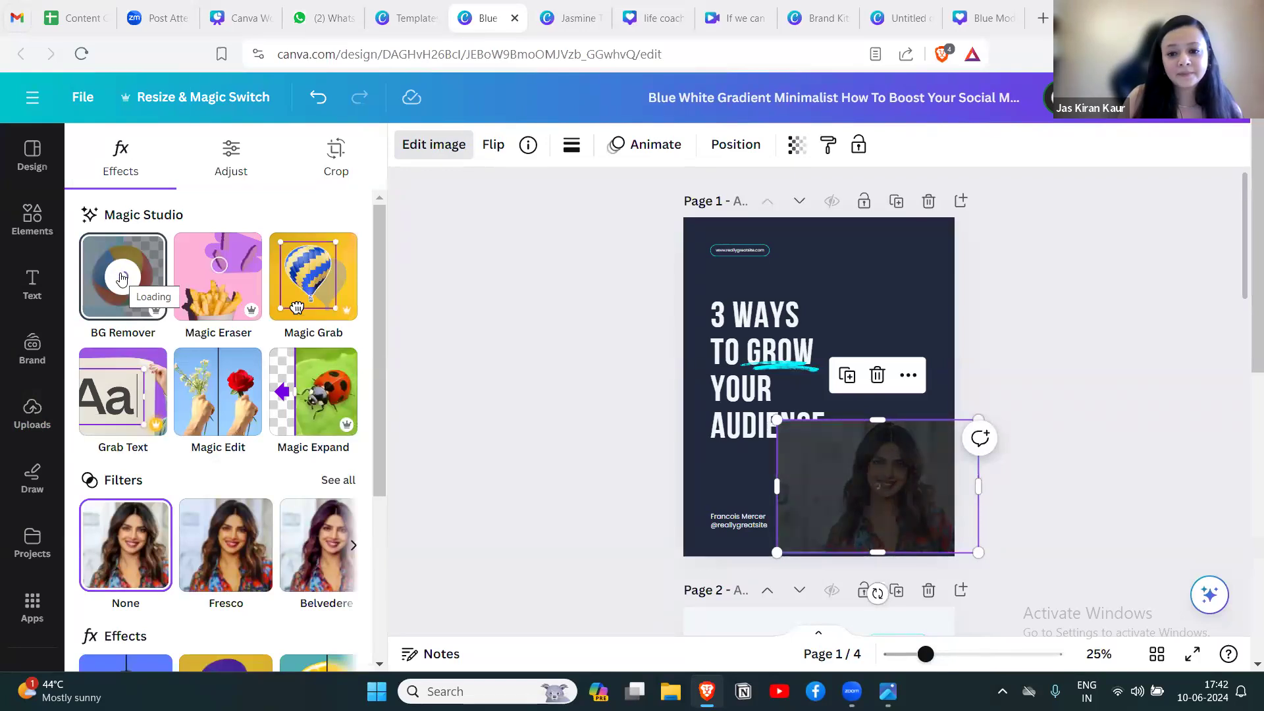
left_click(922, 462)
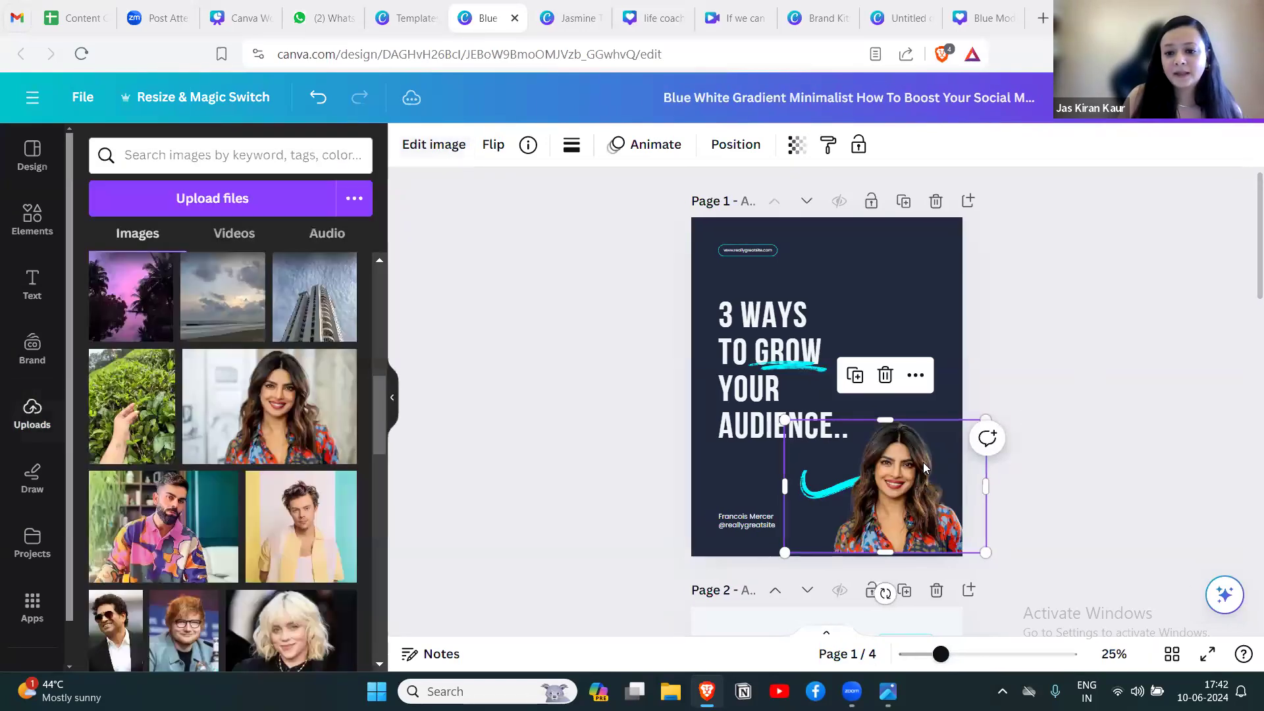
Enlarge the woman's cutout and set it against page 1's bottom edge, to the right of the headline.
left_click_drag(989, 417, 1046, 227)
left_click_drag(935, 472, 884, 486)
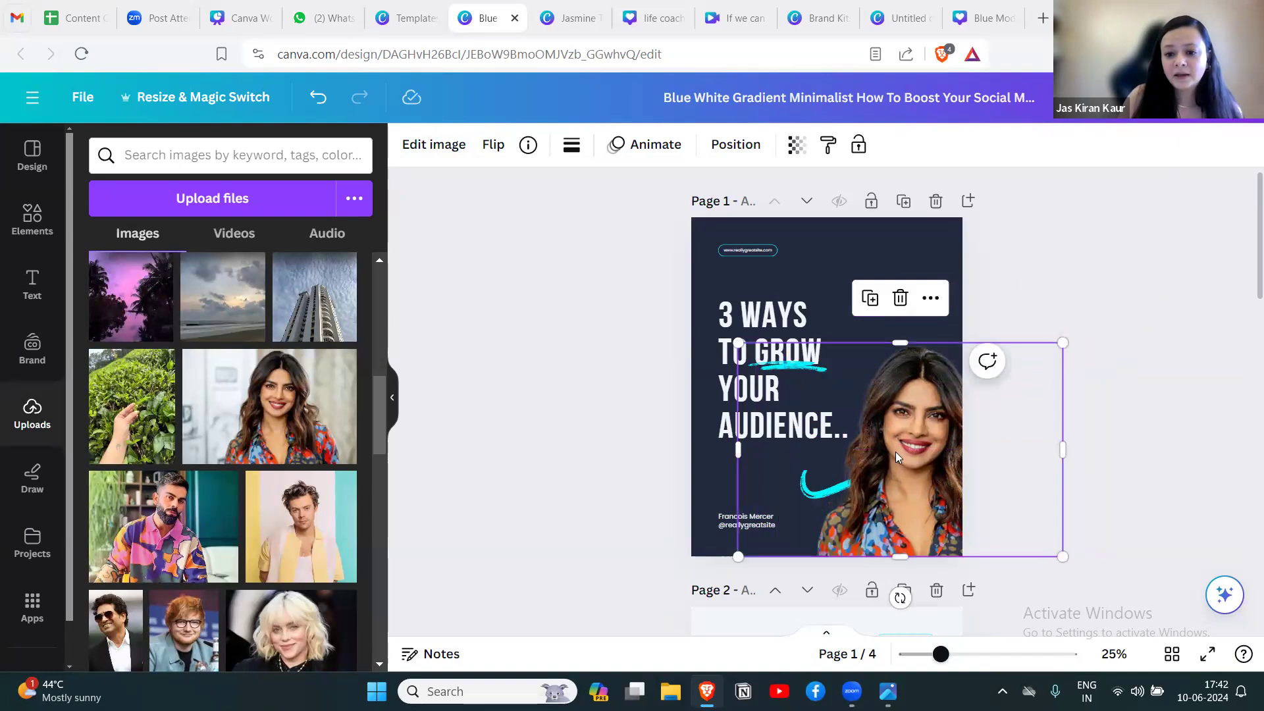
left_click_drag(868, 459, 869, 459)
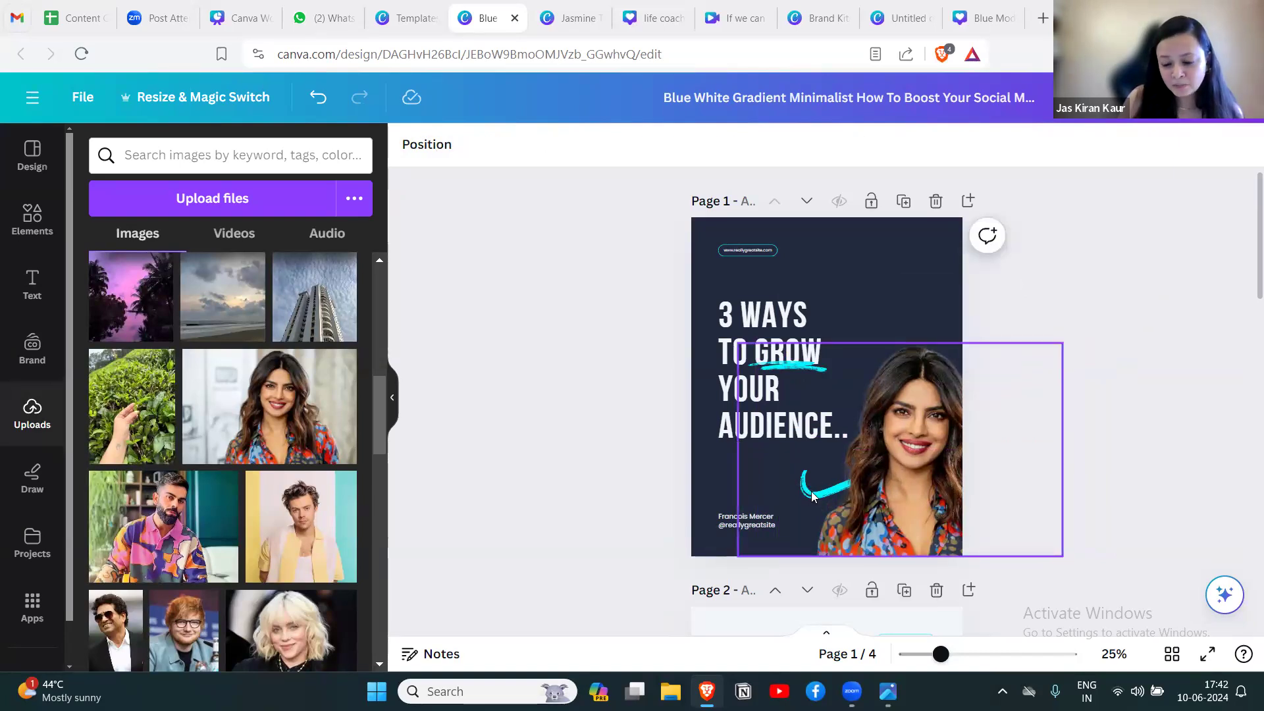
left_click_drag(1040, 467, 1040, 467)
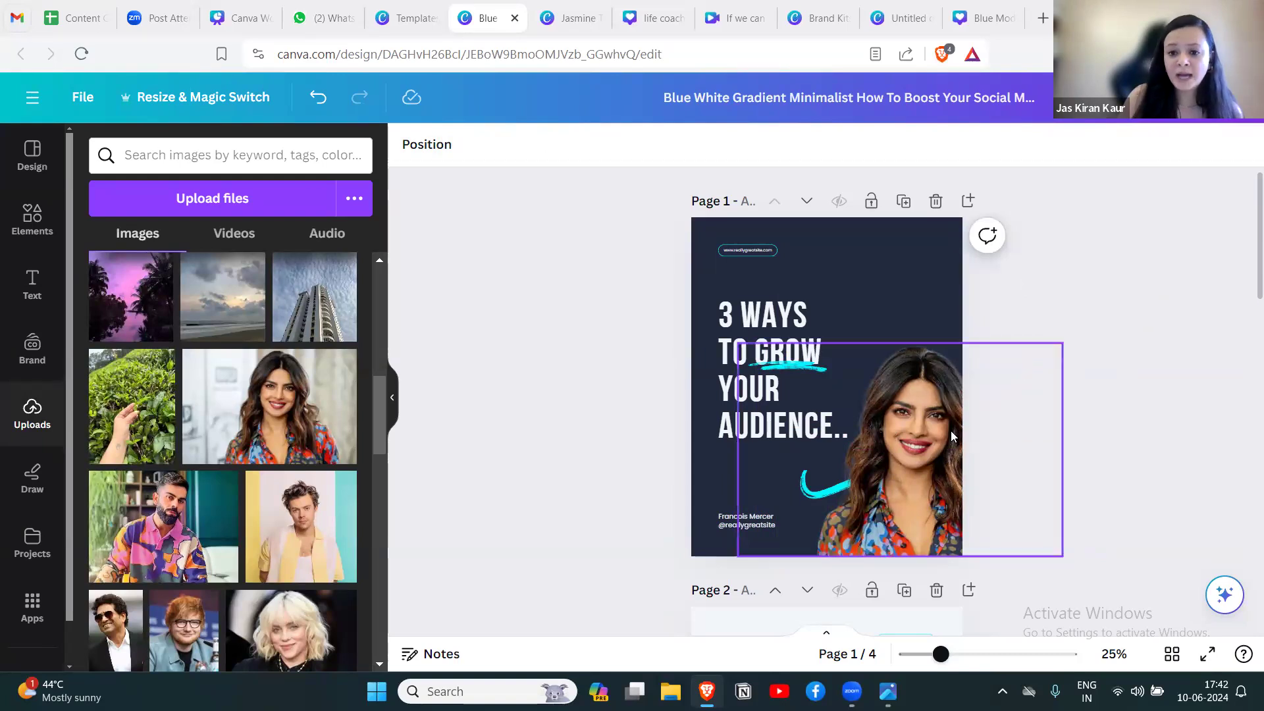
Bring the woman's photo to the front of page 1's layers, and send it backward by one layer.
right_click(904, 446)
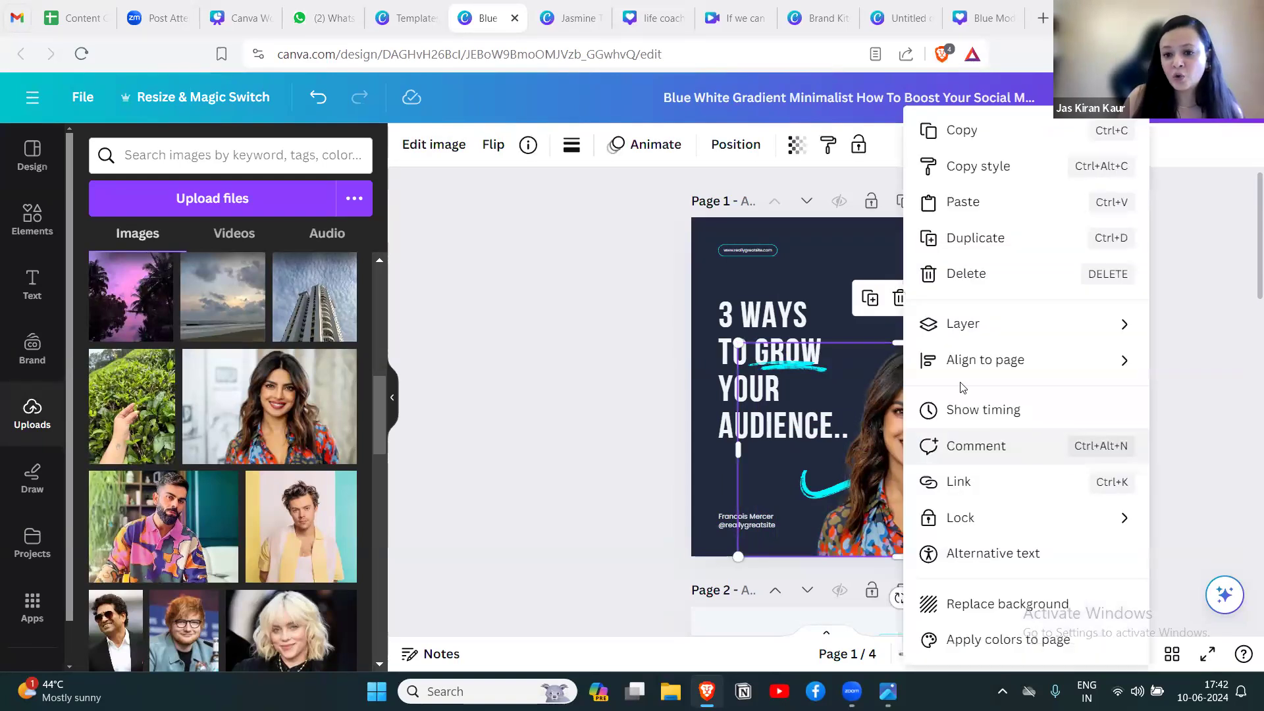
mouse_move(959, 339)
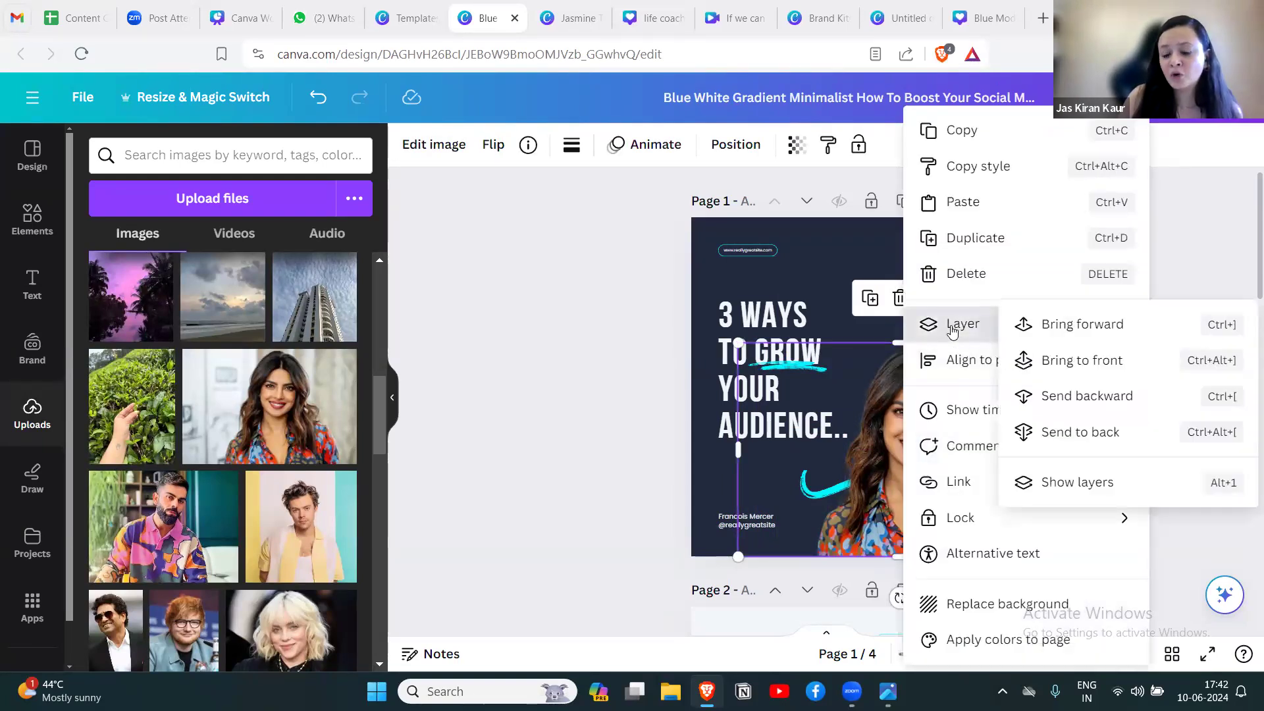
left_click(1051, 366)
right_click(924, 422)
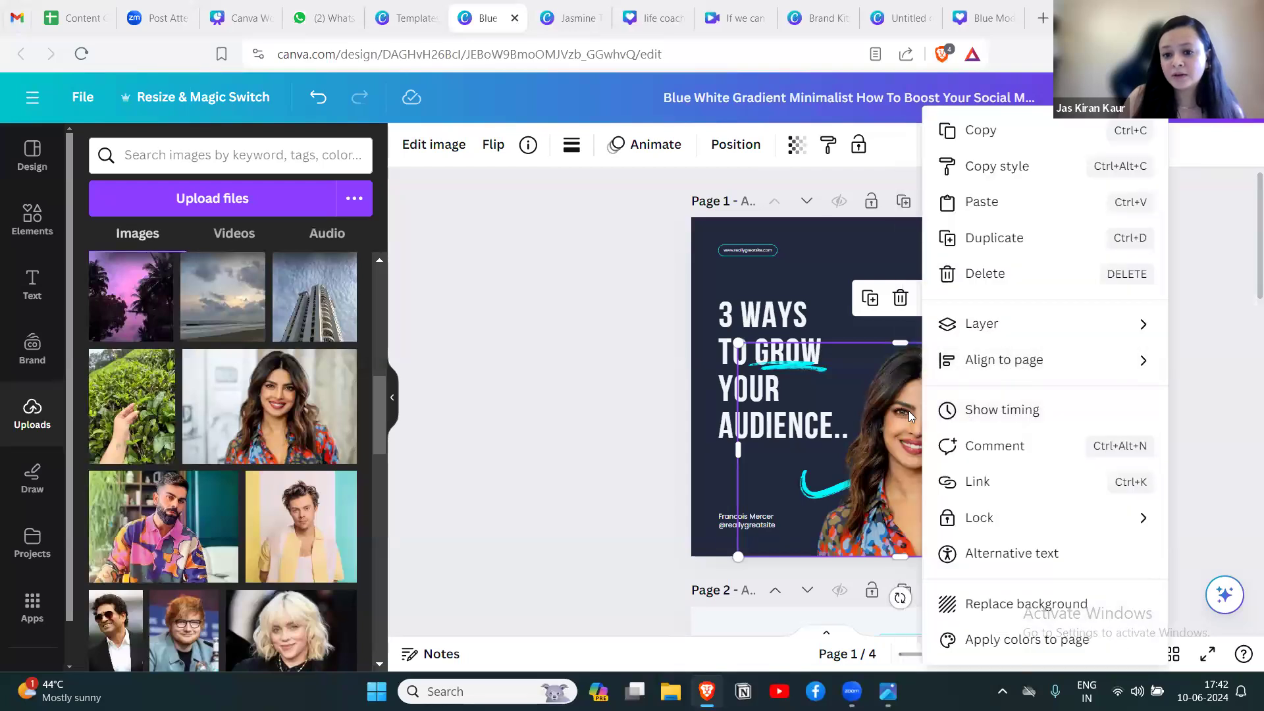
mouse_move(982, 333)
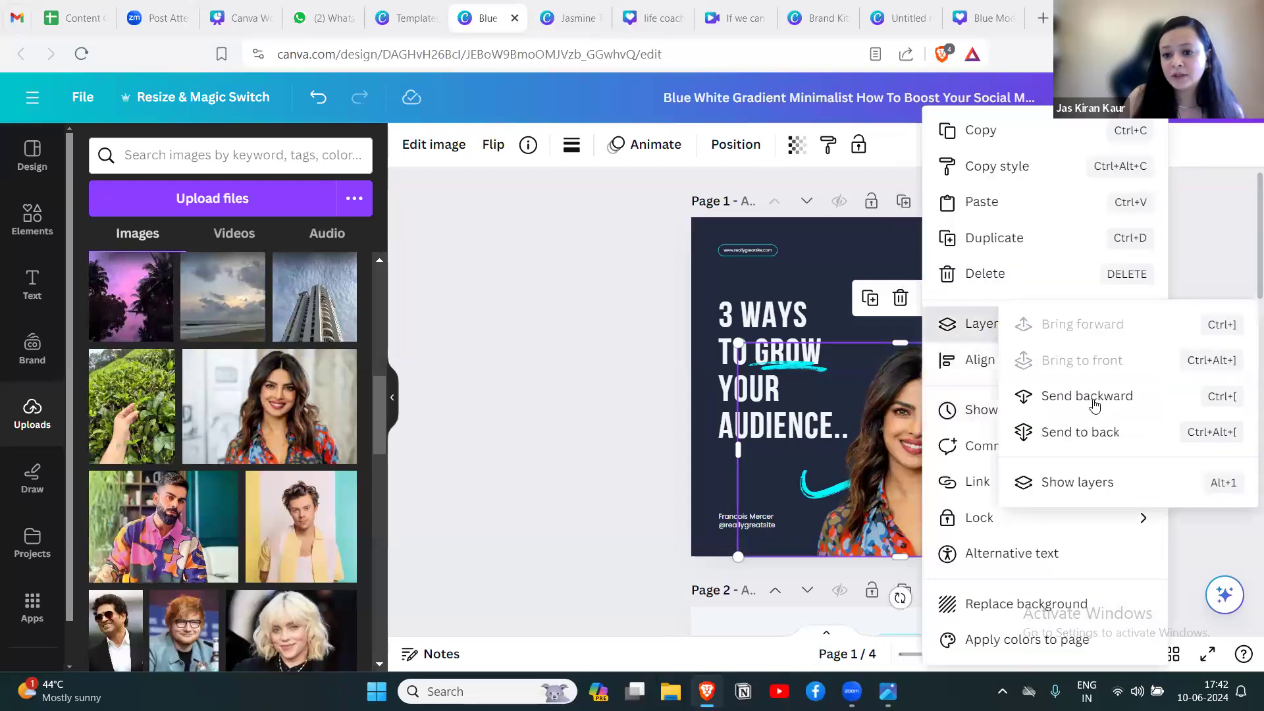
left_click(1093, 398)
Send the woman's photo to the back of page 1's layers, behind the cyan arrow.
right_click(950, 443)
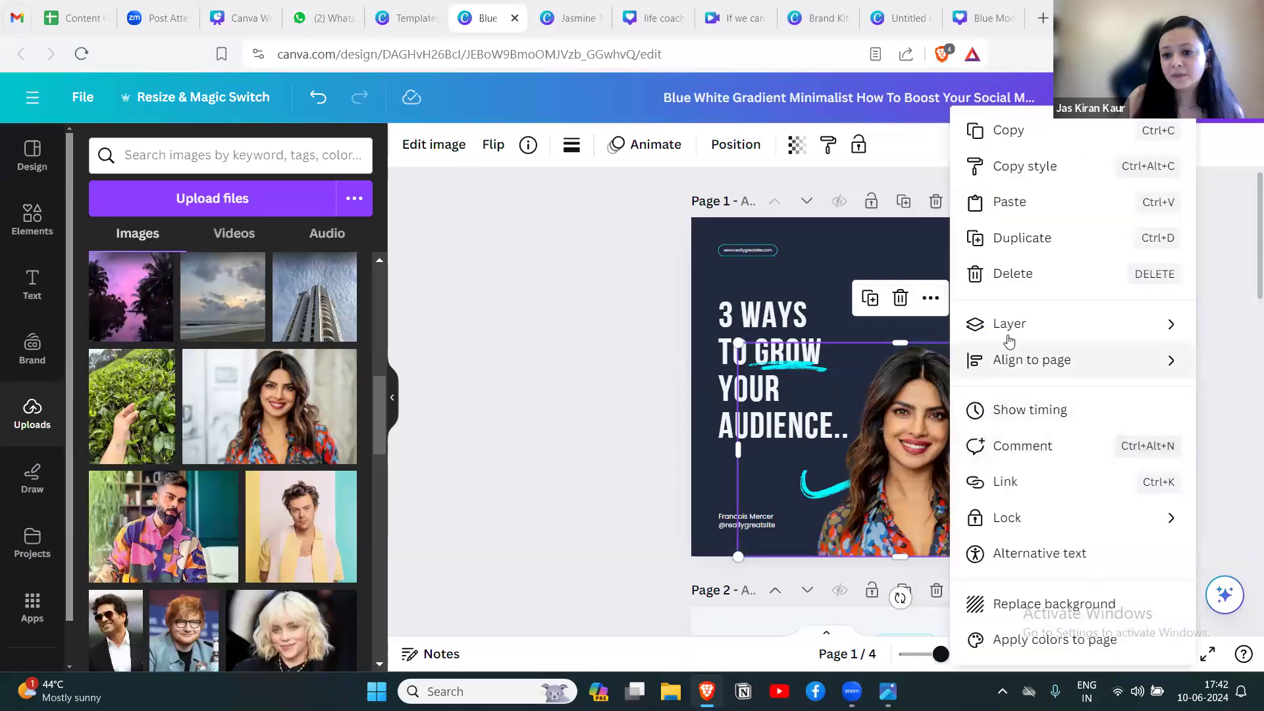
mouse_move(1007, 329)
left_click(1060, 431)
left_click(1024, 375)
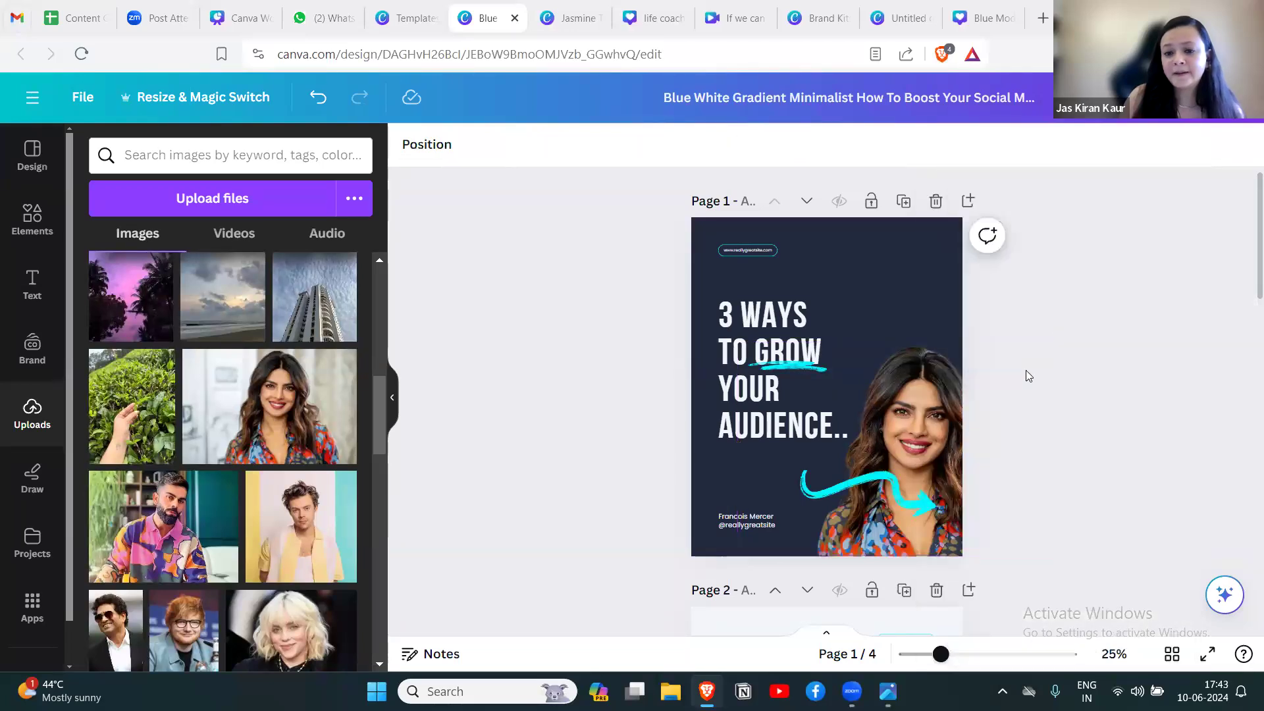
Move the cyan arrow beneath the page 1 headline and shrink it to fit beside the woman's photo.
left_click(779, 478)
left_click_drag(779, 479, 695, 470)
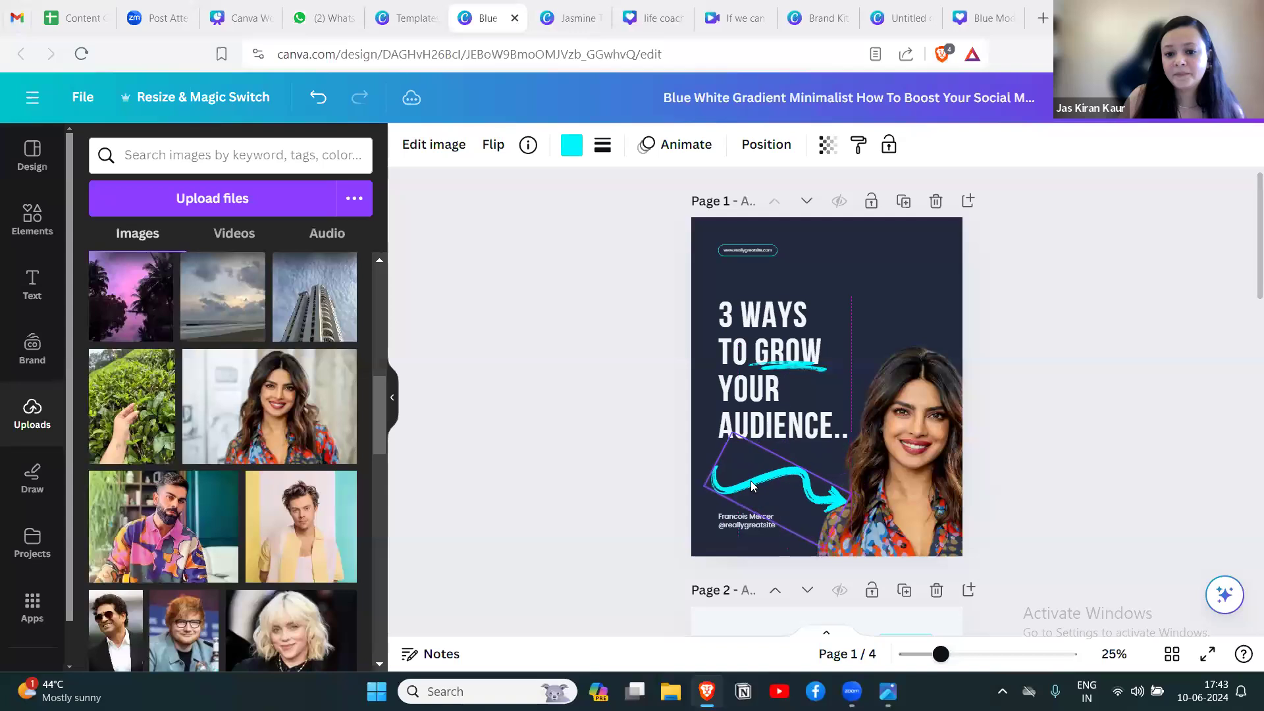
left_click_drag(843, 494, 785, 487)
left_click(1095, 400)
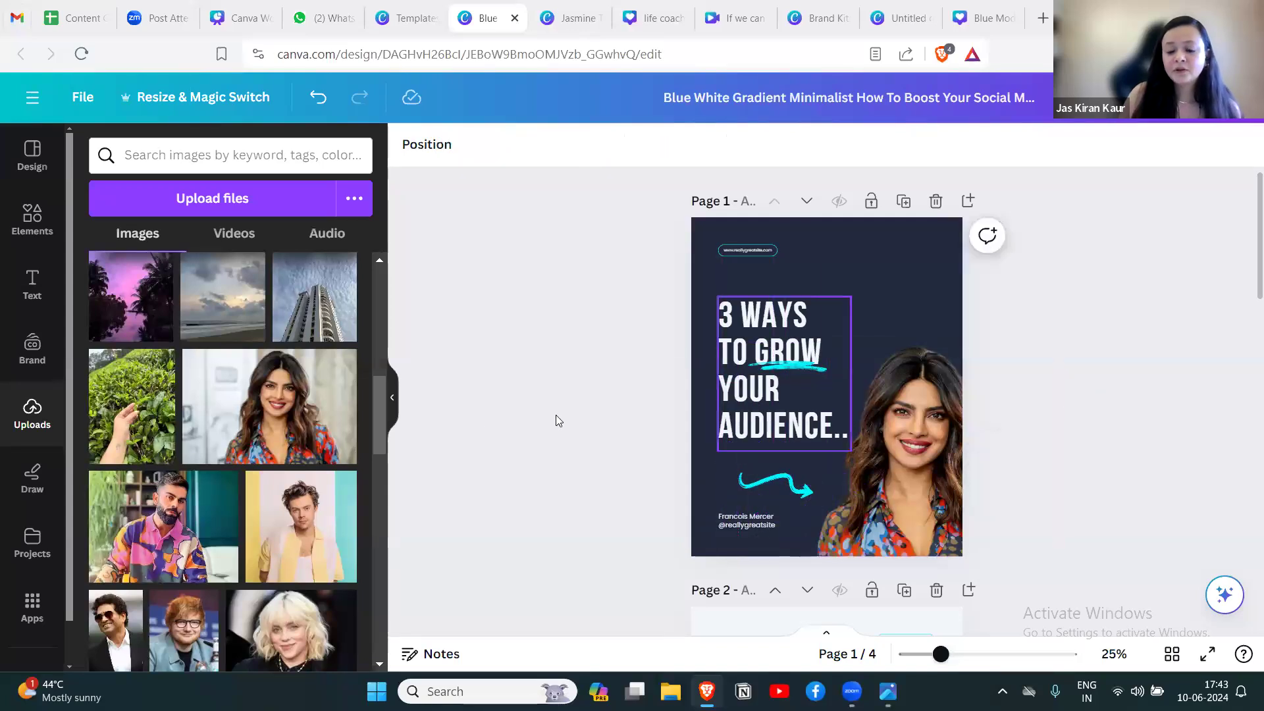
Hide the side panel and examine the carousel's four pages for the remaining photos of the man.
left_click(392, 397)
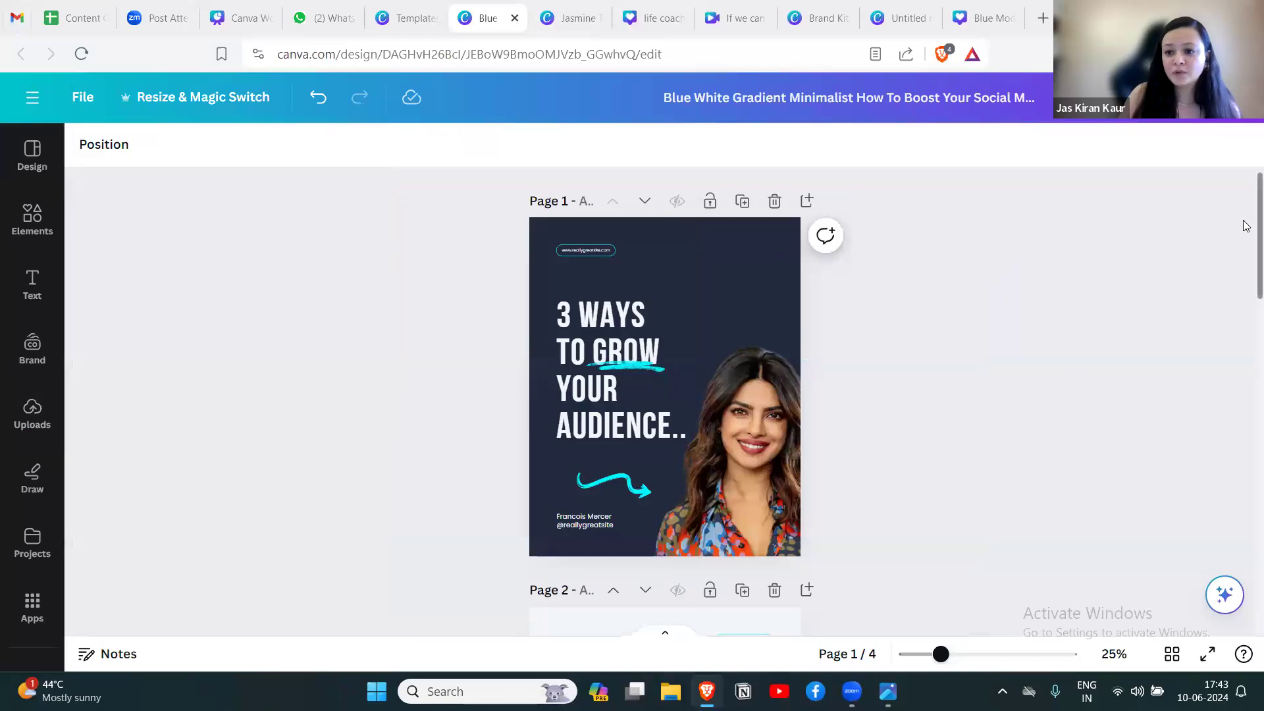
scroll(1246, 225, "down", 8)
scroll(1245, 428, "down", 8)
scroll(1245, 395, "up", 20)
scroll(1246, 144, "down", 15)
scroll(1244, 249, "up", 16)
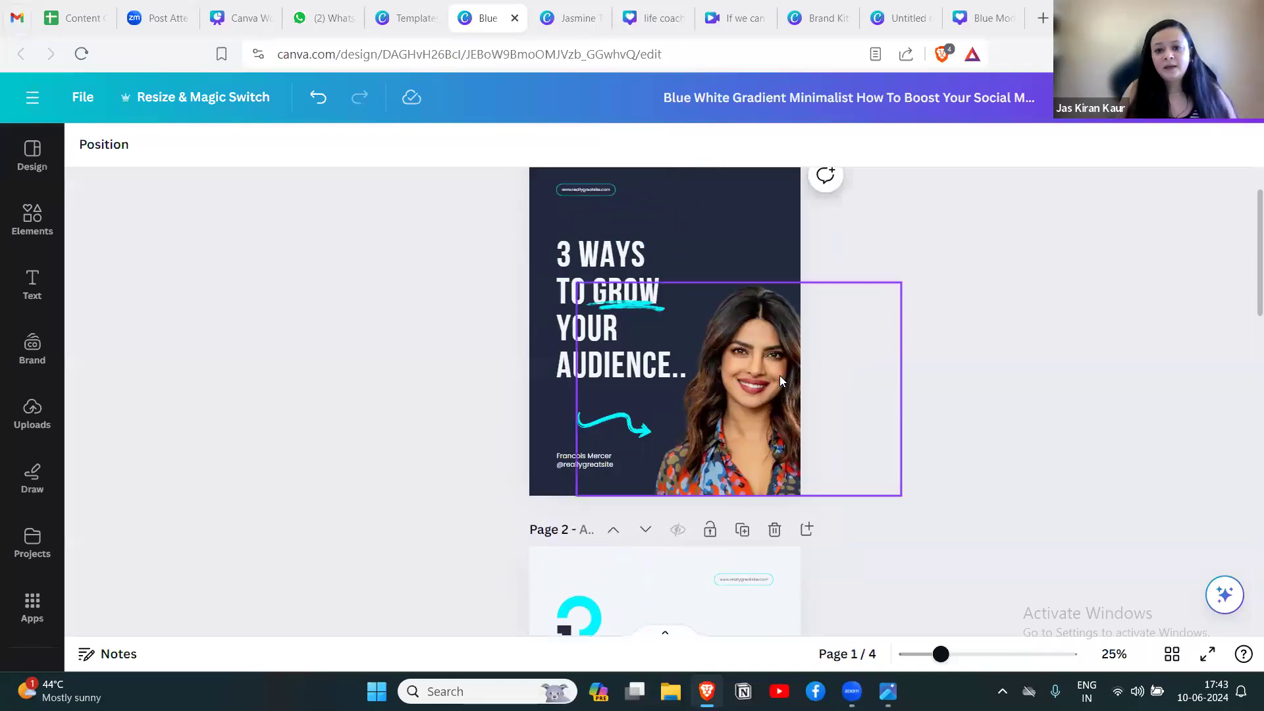
left_click(763, 380)
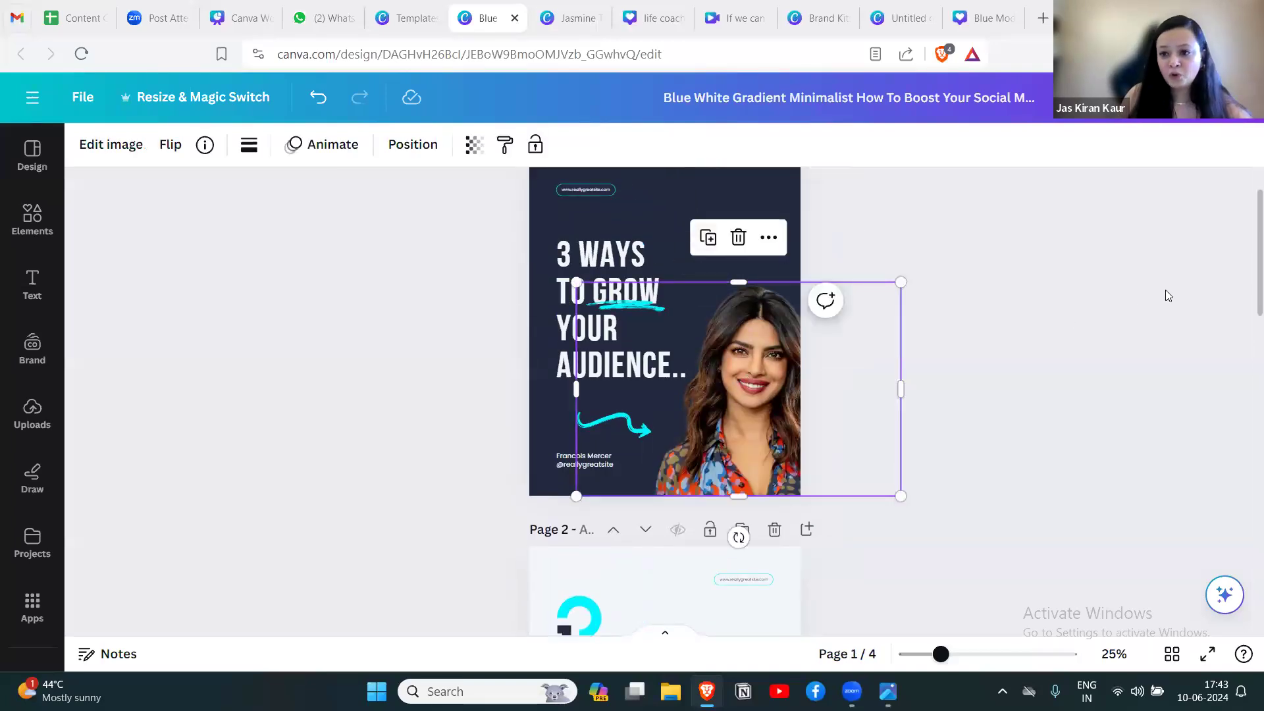
scroll(1152, 303, "down", 10)
scroll(1246, 461, "down", 5)
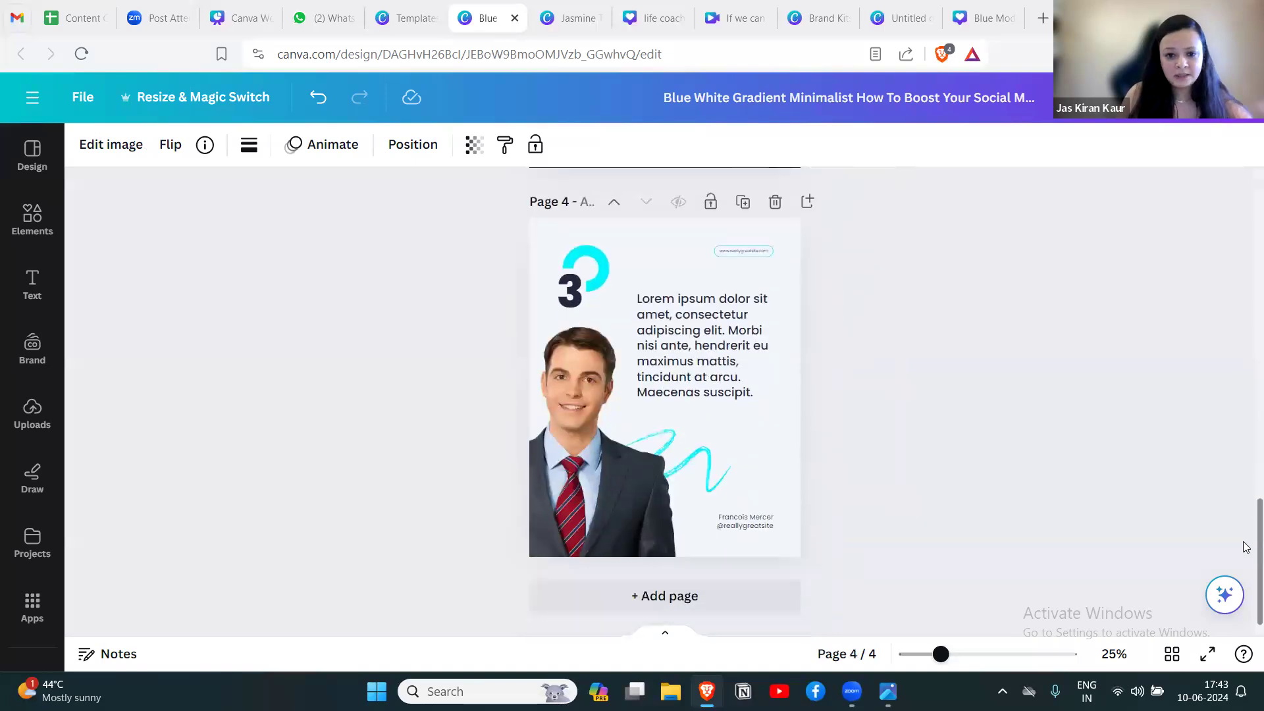
scroll(1246, 516, "up", 15)
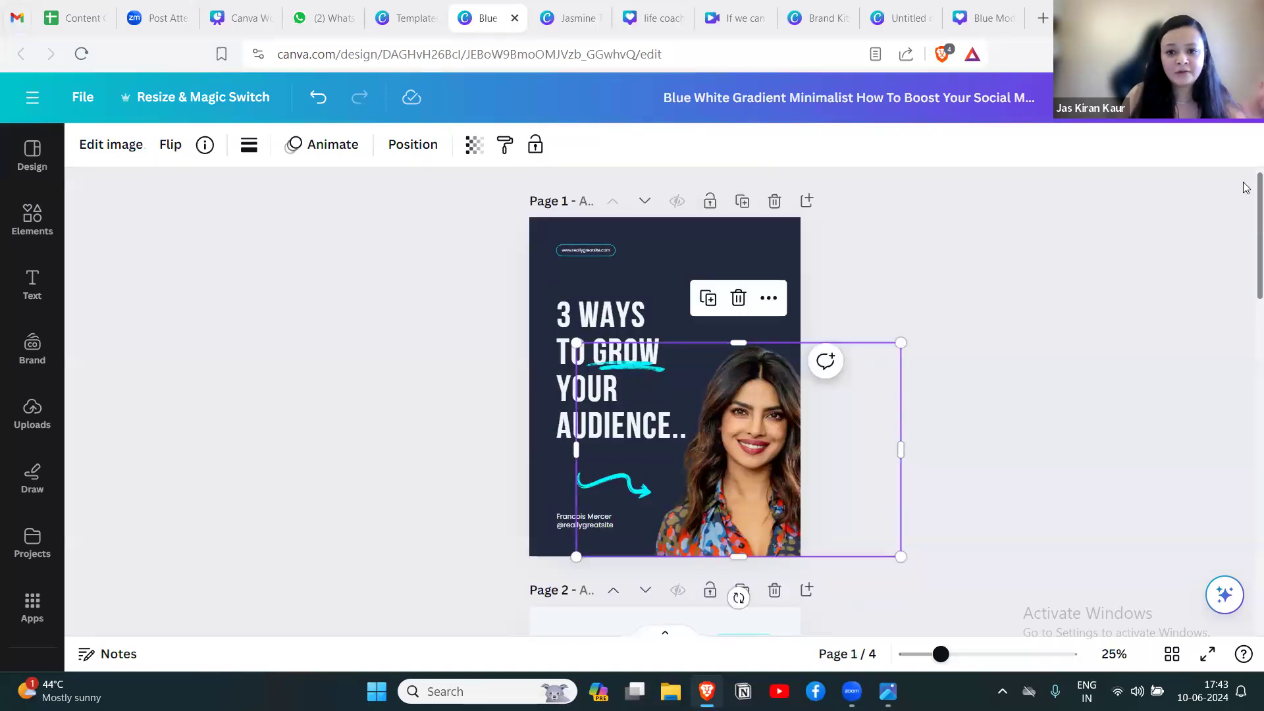
scroll(1246, 212, "down", 8)
scroll(1246, 209, "up", 4)
scroll(1246, 209, "up", 5)
Duplicate the woman's cutout photo from page 1 and place the copy on page 4.
left_click(708, 262)
left_click_drag(733, 375, 694, 597)
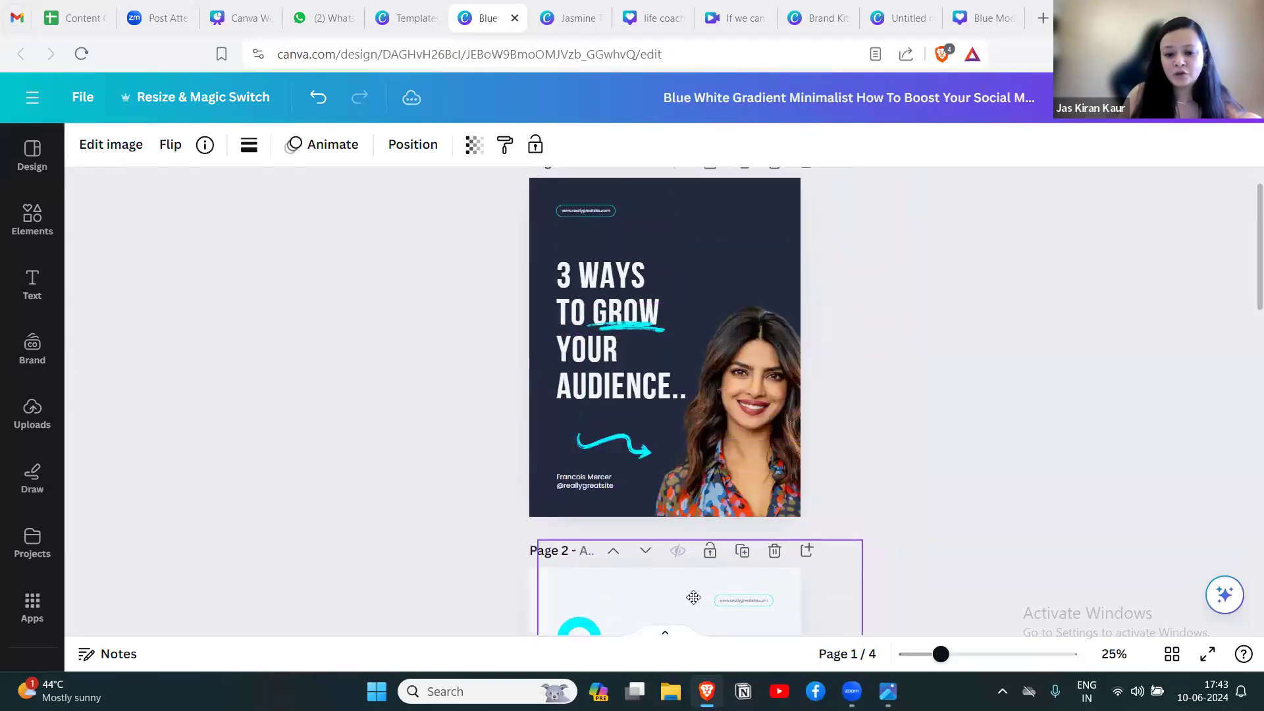
scroll(693, 595, "down", 12)
key("ctrl+v")
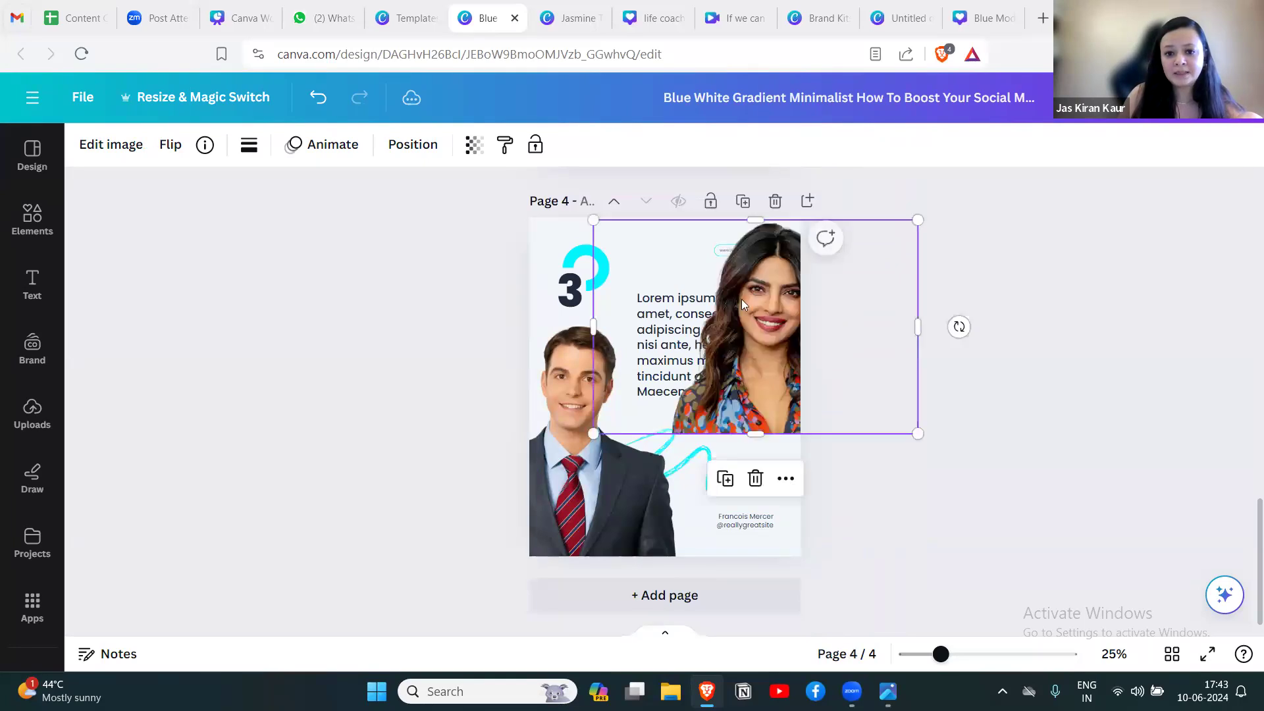
Delete the man's photo on page 4 and move the woman's photo into its place at the page's lower left.
left_click(591, 455)
left_click(565, 282)
left_click_drag(751, 337, 582, 462)
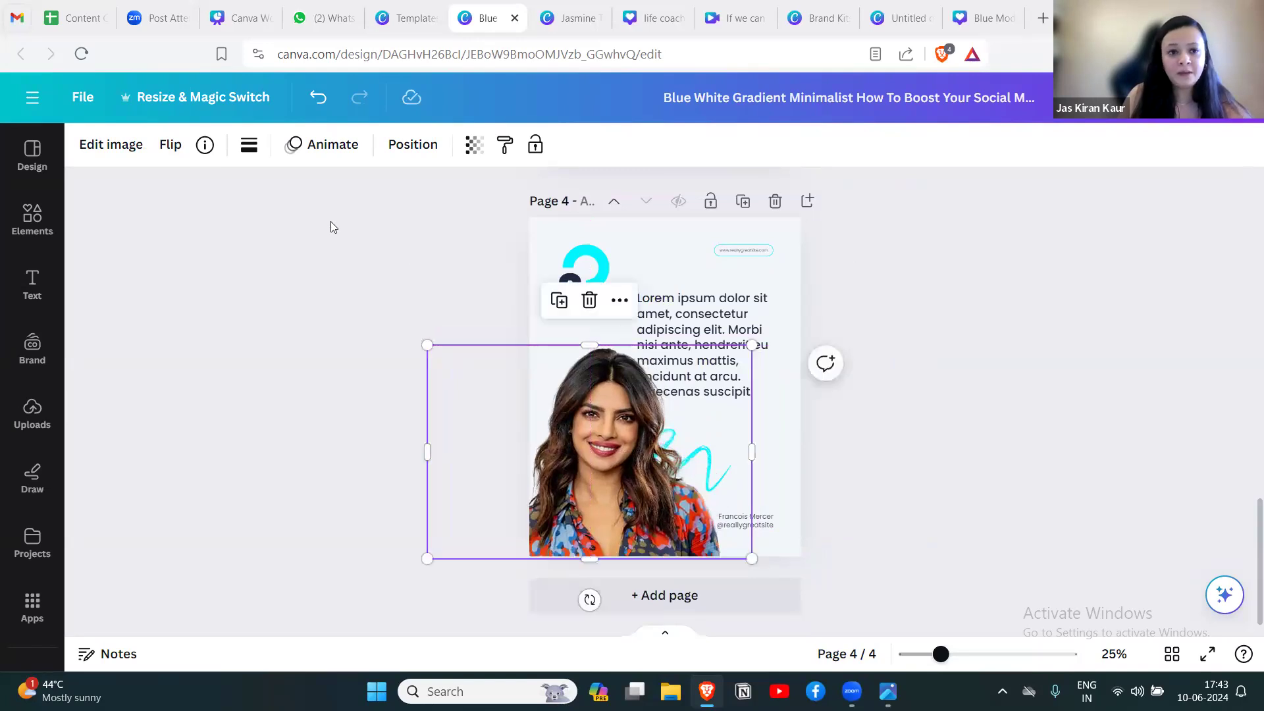
Flip the woman's photo on page 4 horizontally.
left_click(170, 146)
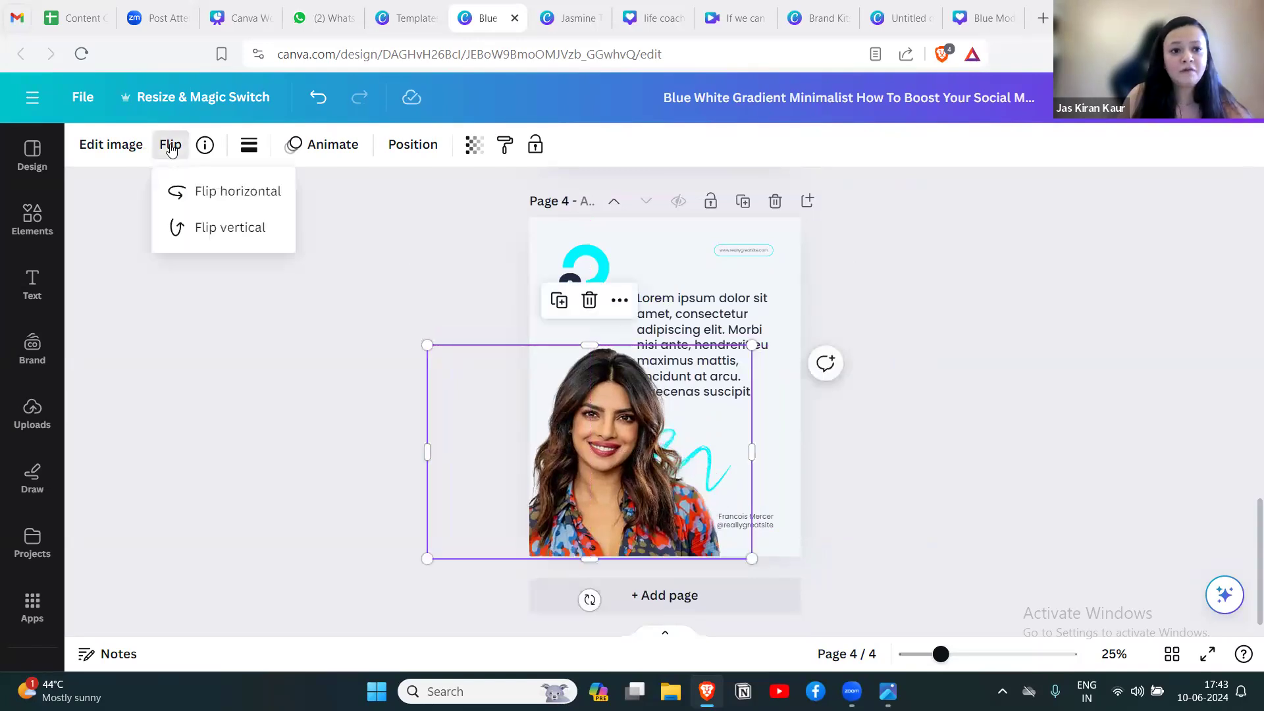
left_click(223, 192)
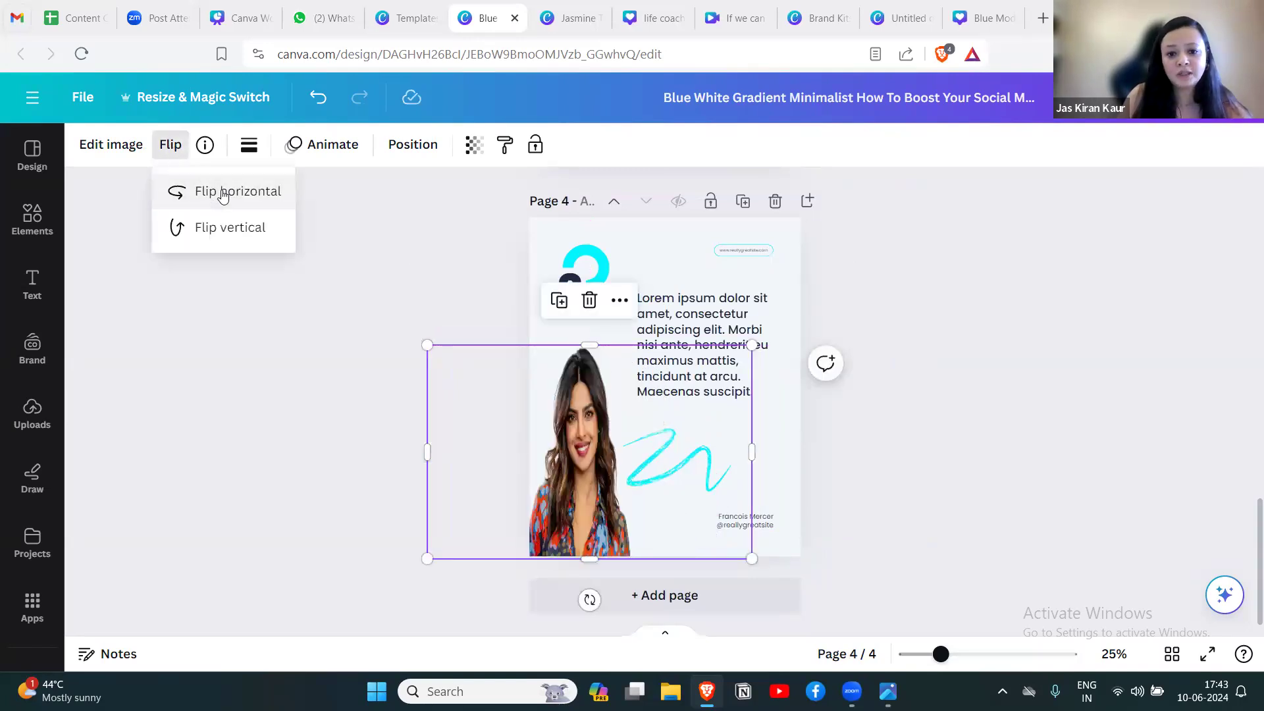
left_click(961, 459)
Rename the design as "Test LinkedIn Carousel Post".
scroll(932, 451, "up", 15)
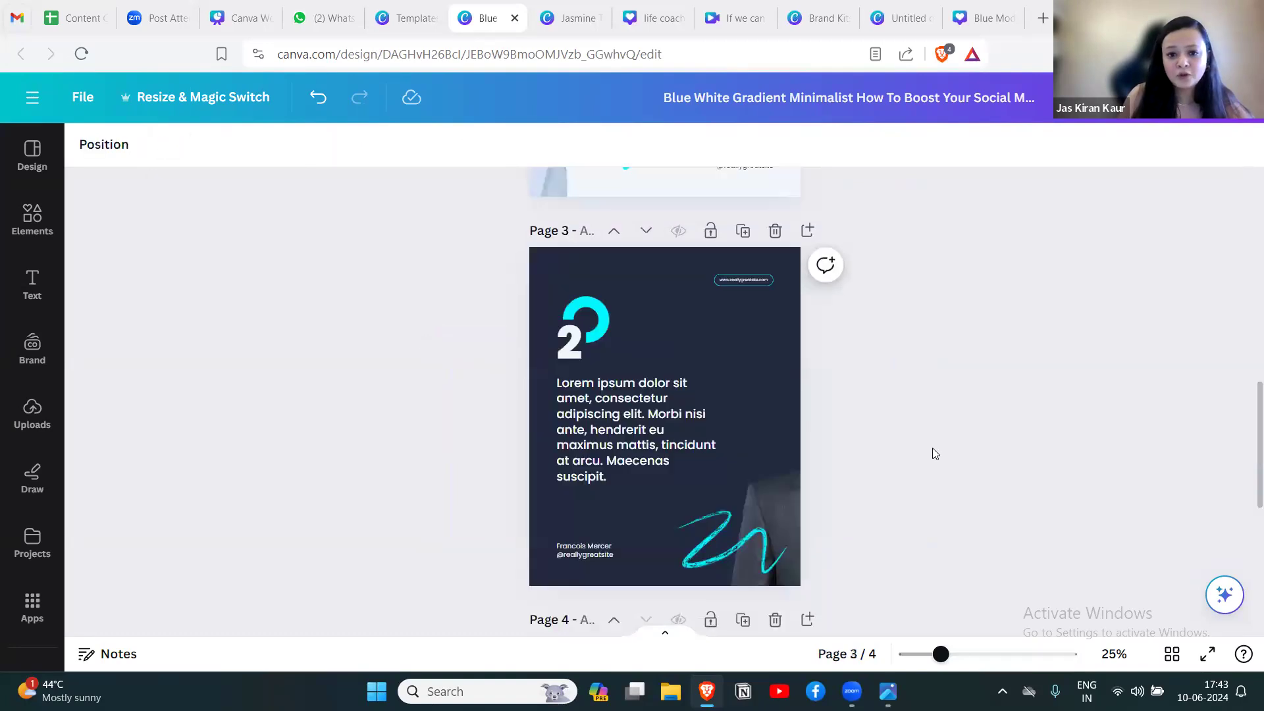
scroll(932, 453, "down", 12)
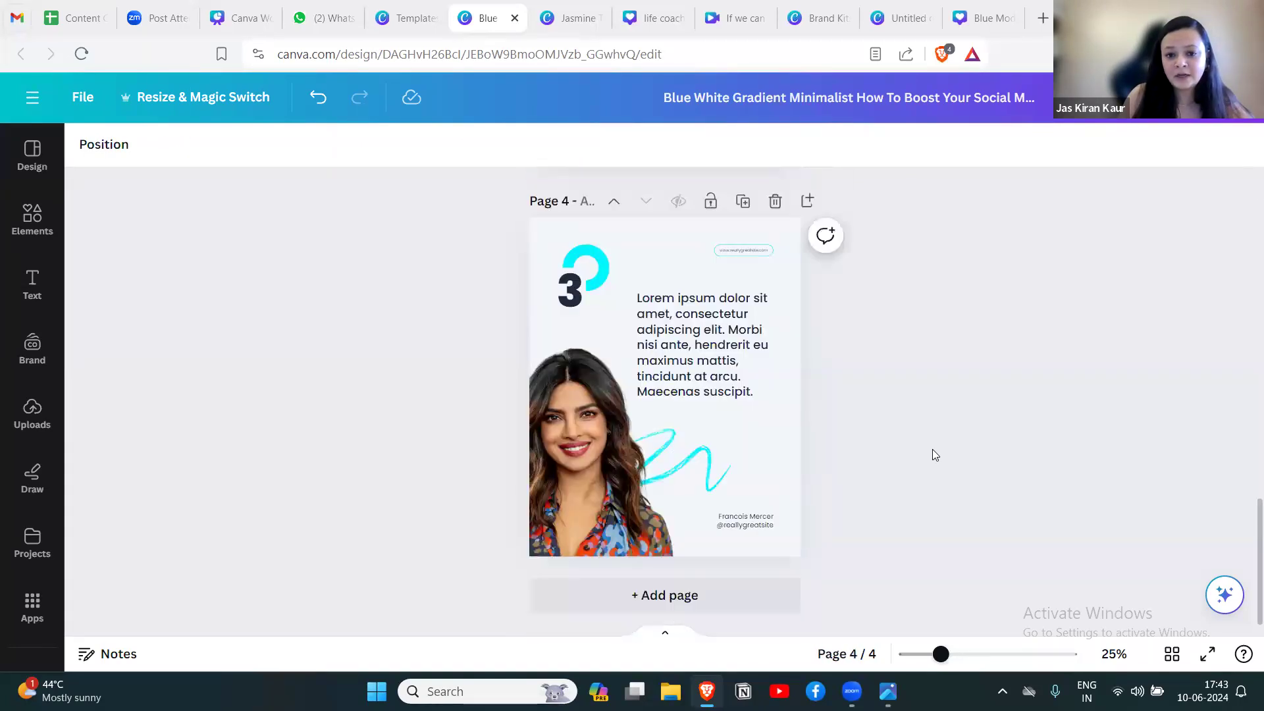
scroll(932, 455, "up", 8)
scroll(932, 449, "up", 1)
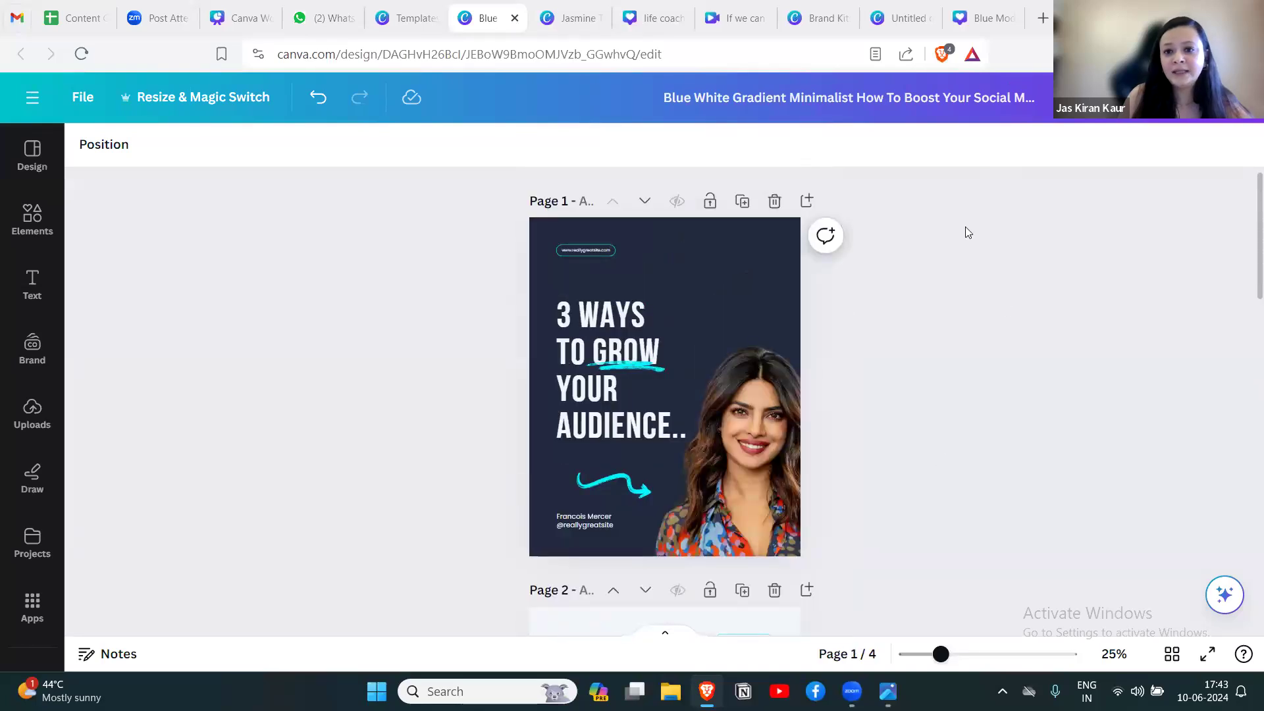
left_click(966, 105)
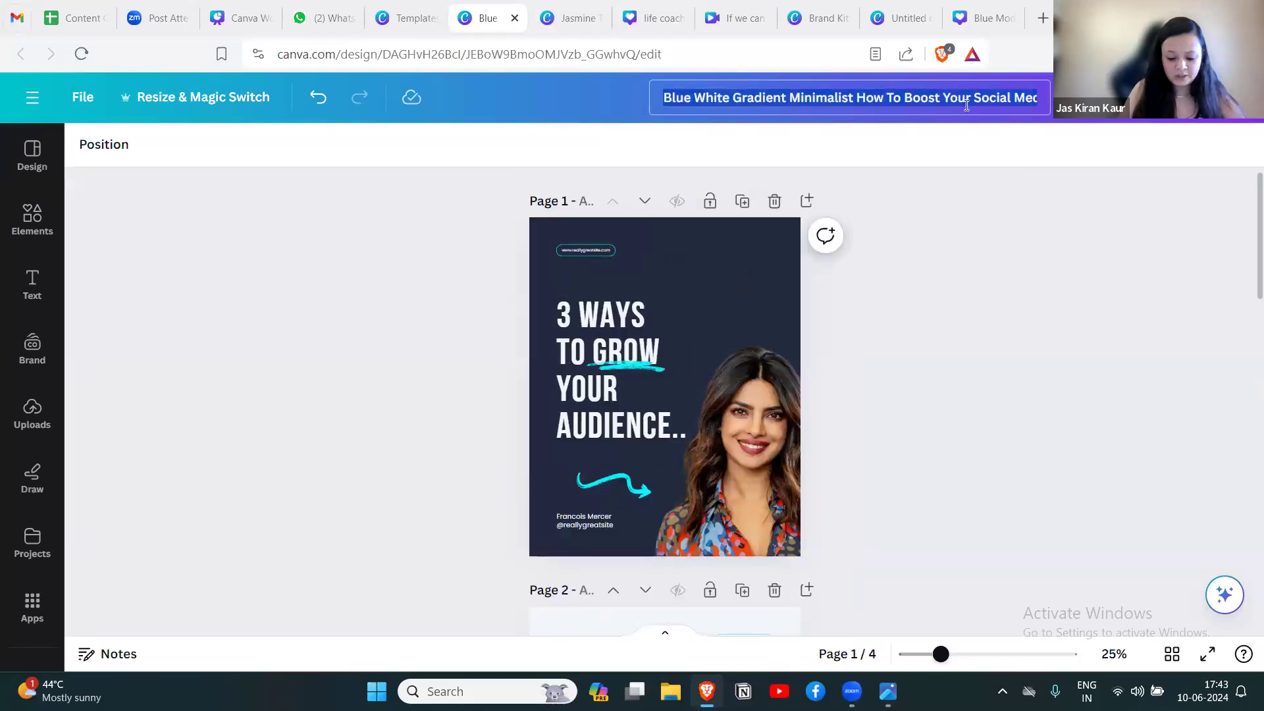
type("Test L")
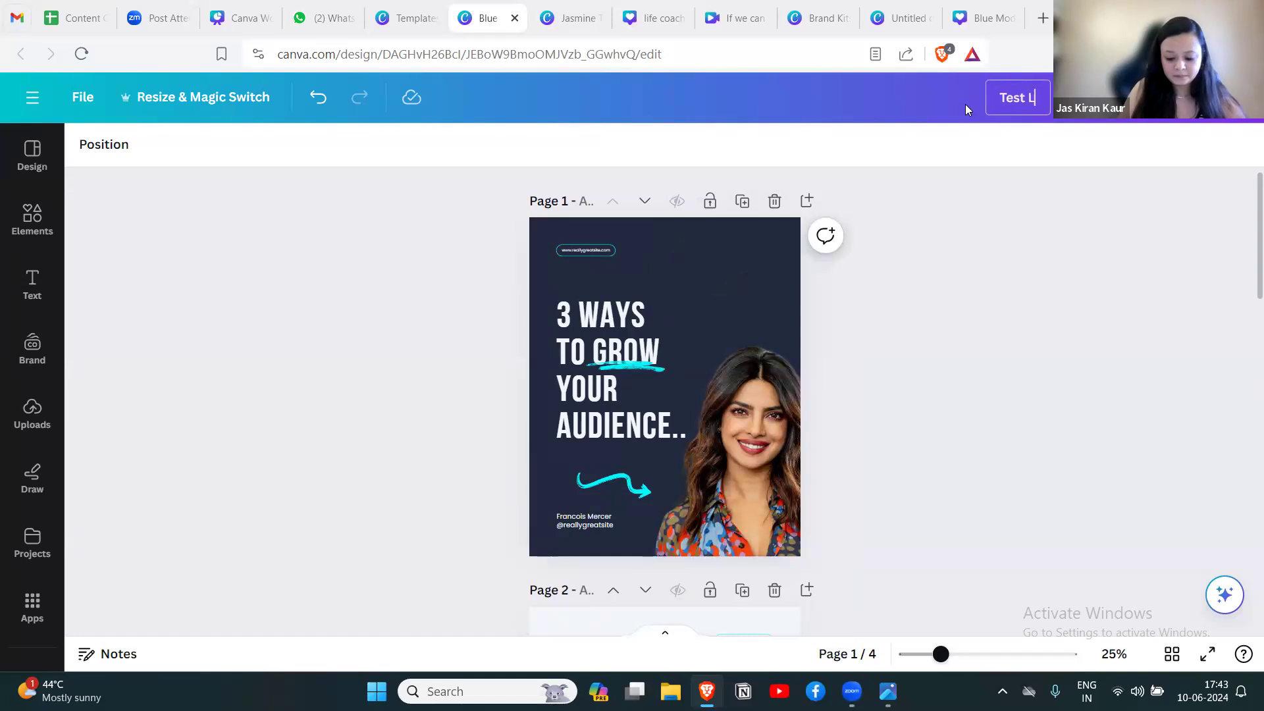
type("inkedIn Ca")
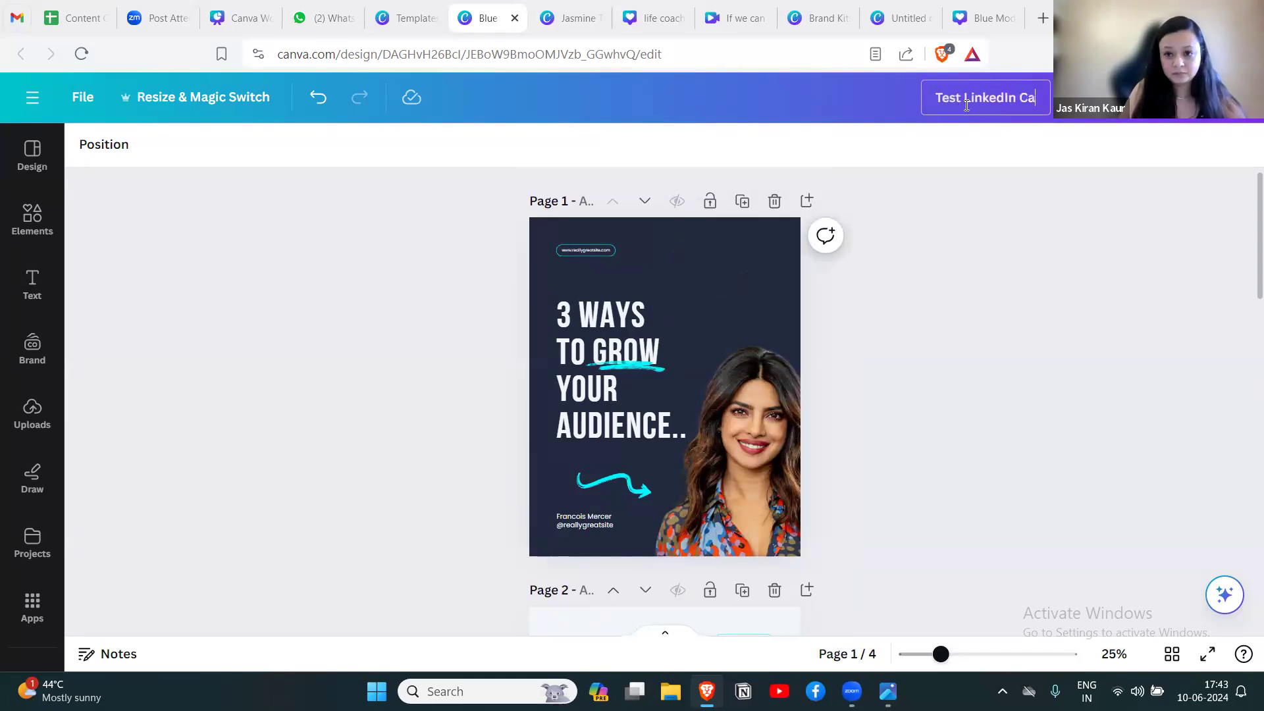
type("rousel Post")
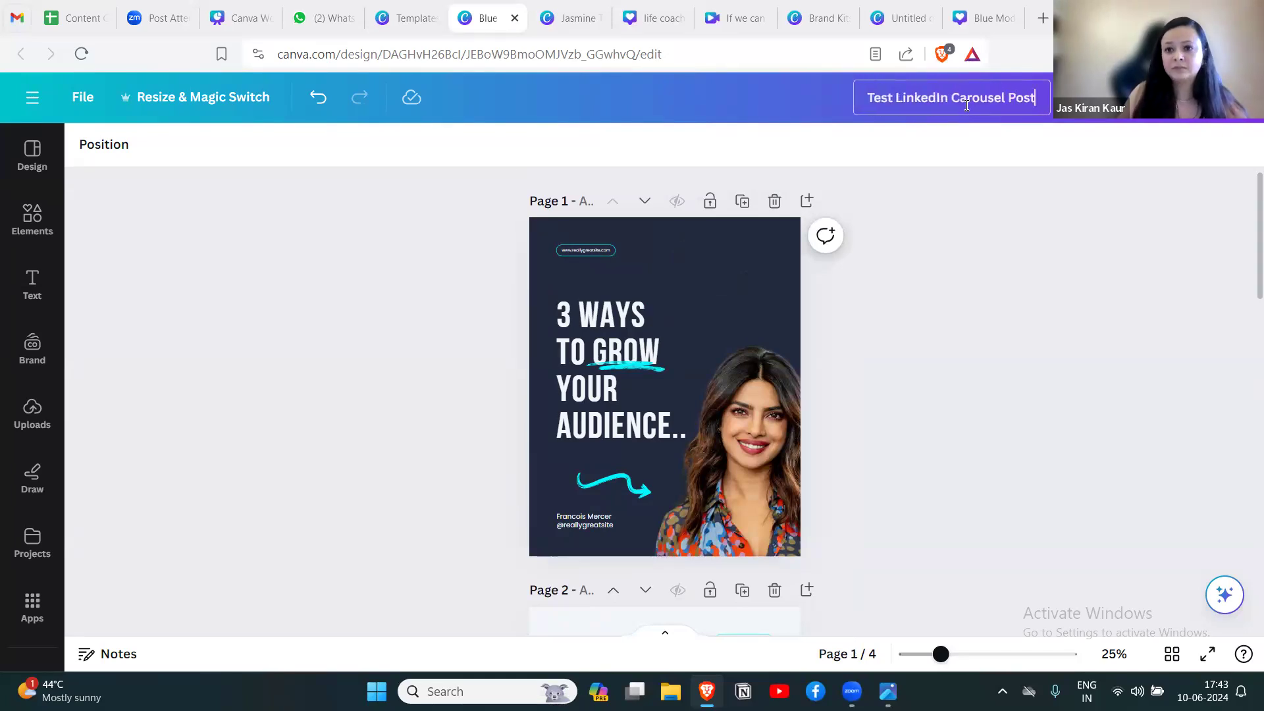
Finish renaming the carousel design and open its download settings from the sharing options.
left_click(1028, 212)
scroll(955, 324, "down", 10)
scroll(956, 326, "up", 10)
left_click(1215, 134)
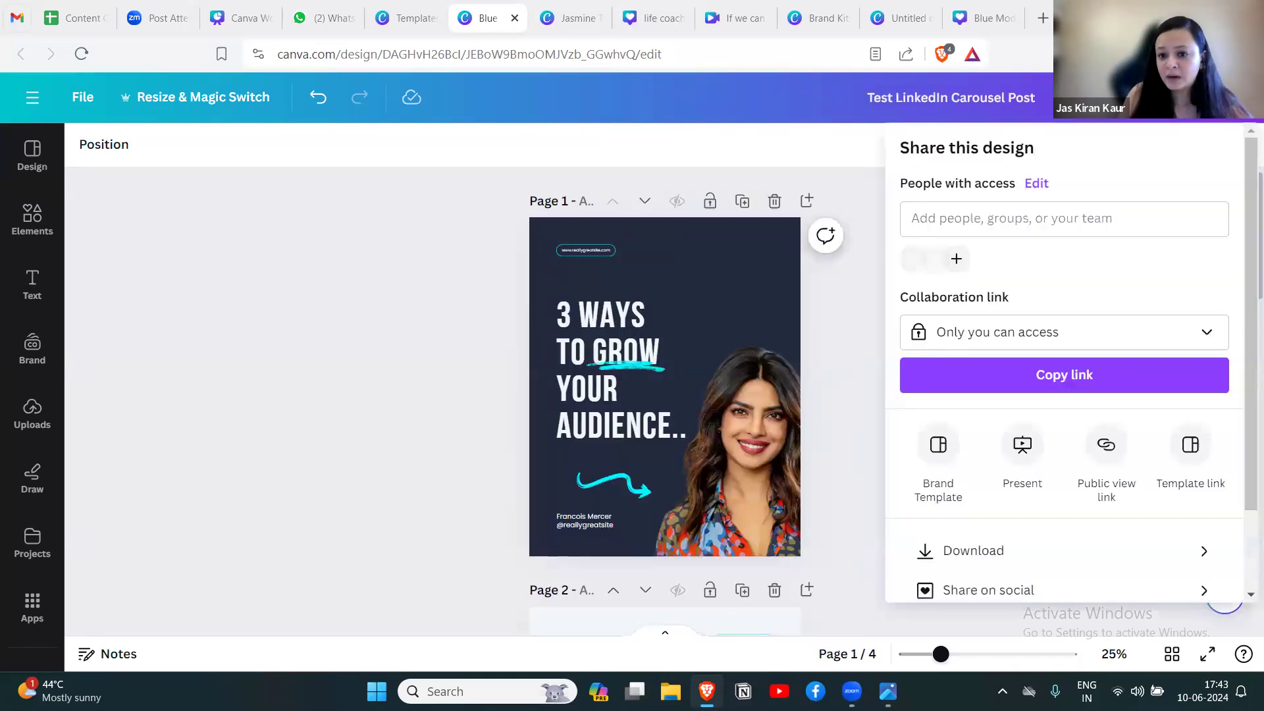
left_click_drag(1244, 181, 1244, 232)
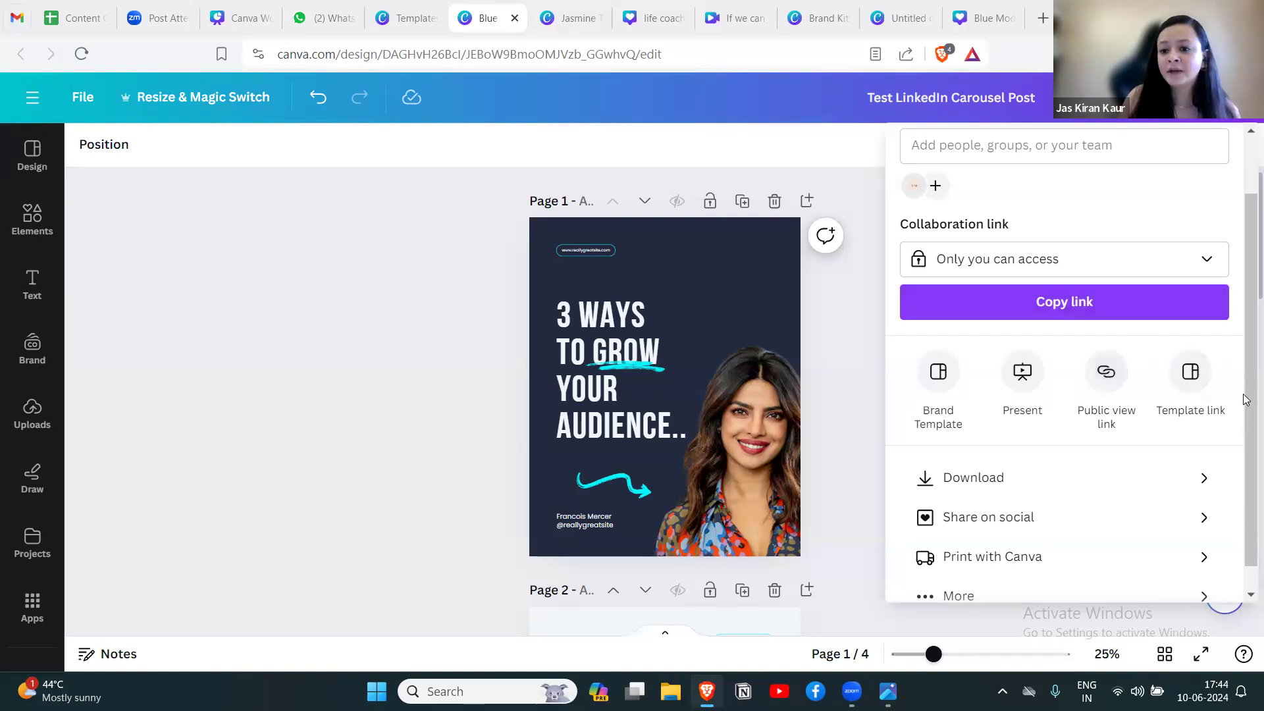
scroll(1246, 376, "down", 1)
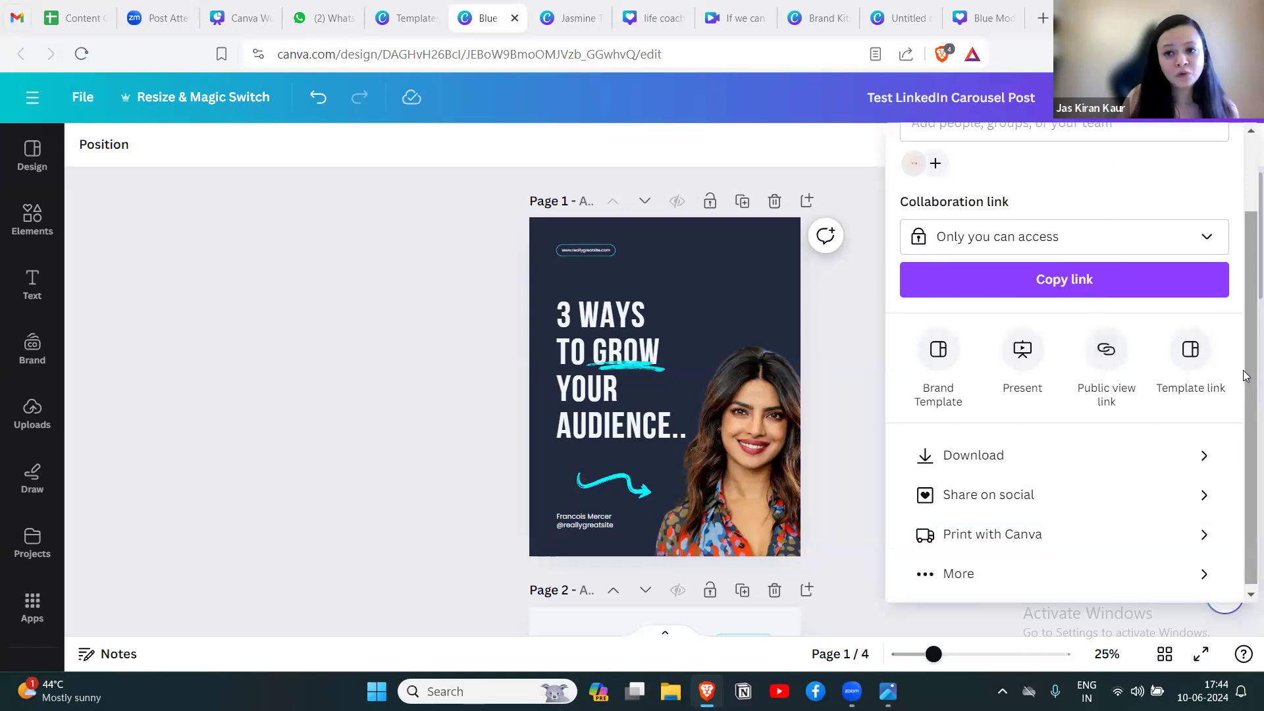
mouse_move(1245, 337)
left_mouse_down()
mouse_move(1246, 295)
mouse_move(1246, 356)
left_mouse_up()
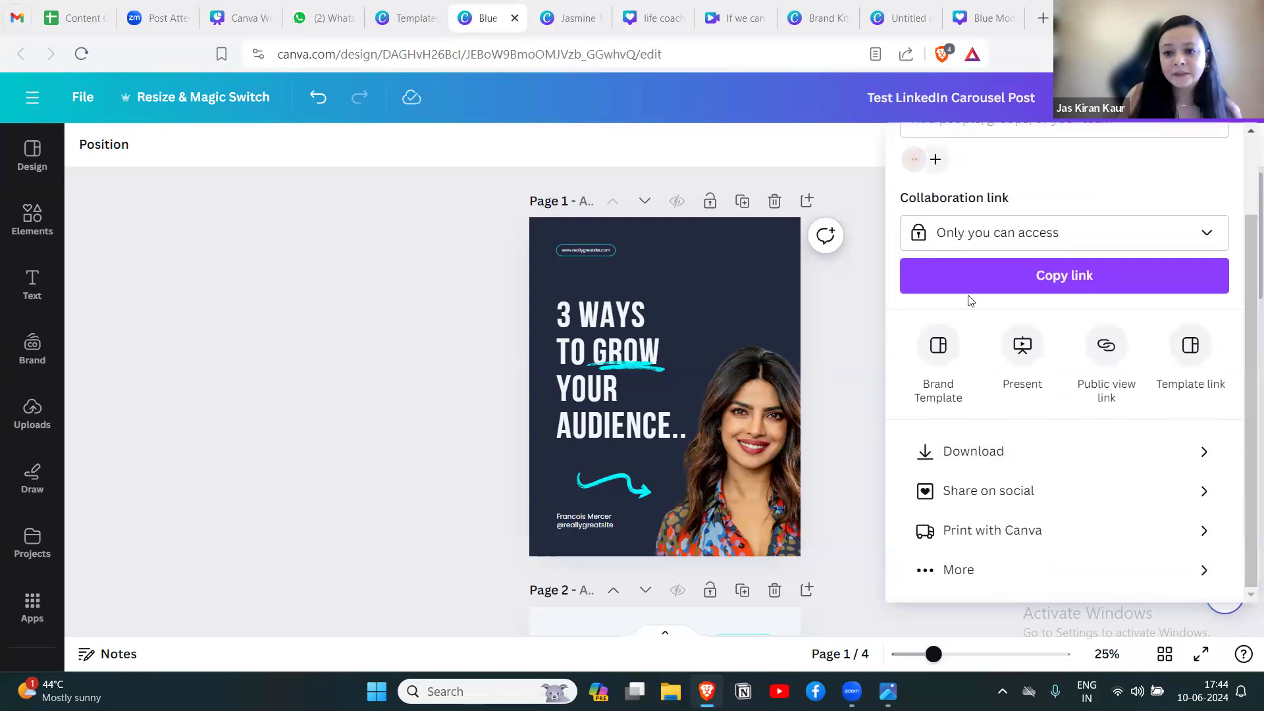
left_click(1207, 458)
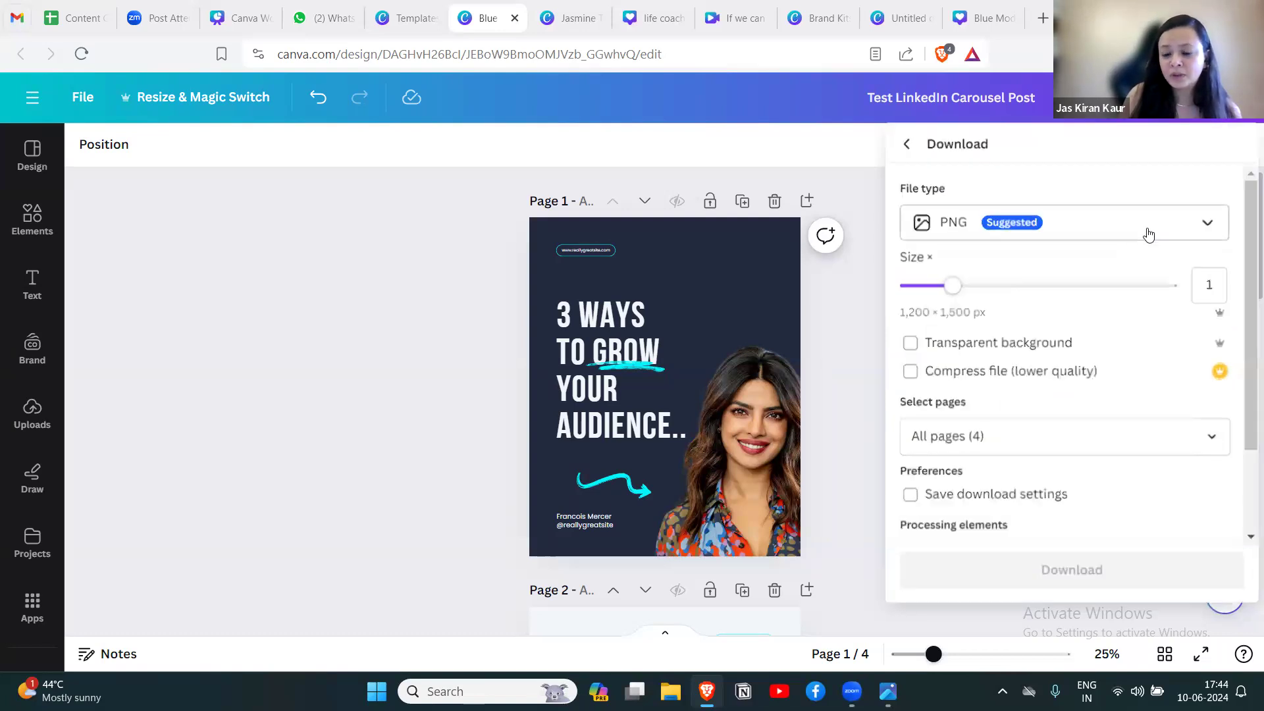
Download the carousel as a PDF Standard file and save it to the Desktop as Test LinkedIn Carousel Post.
left_click(1209, 227)
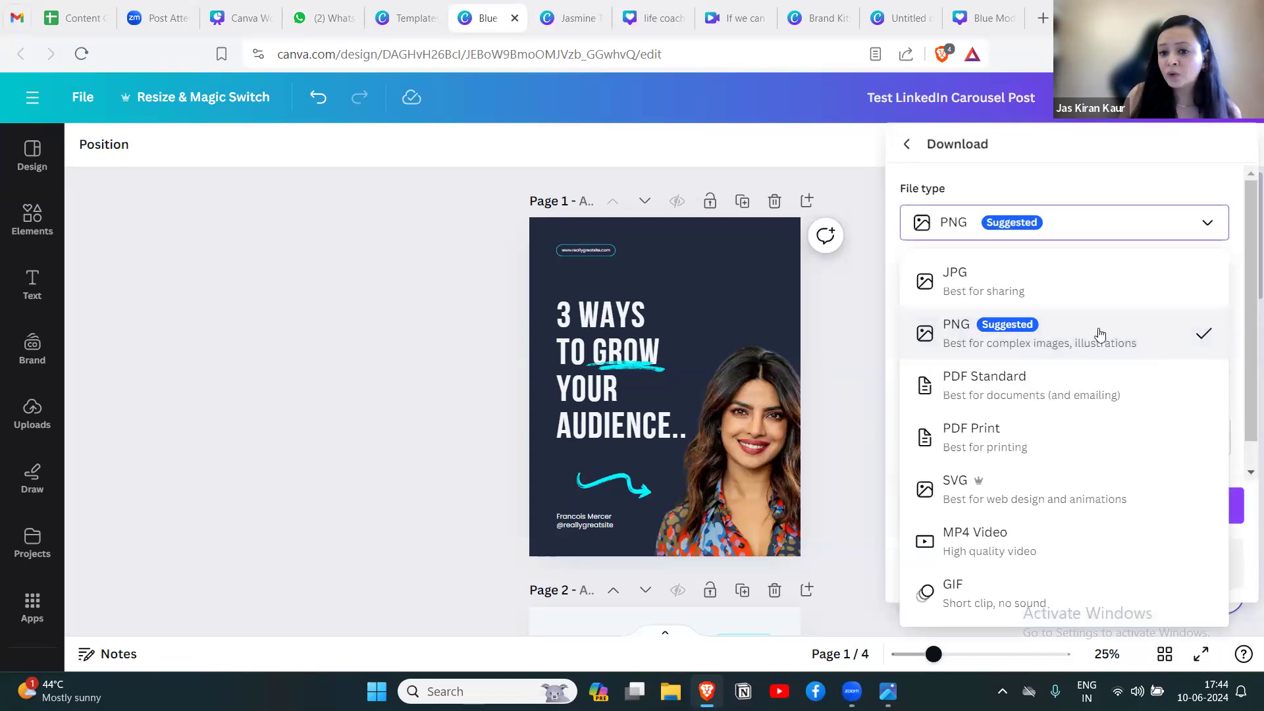
left_click(1208, 224)
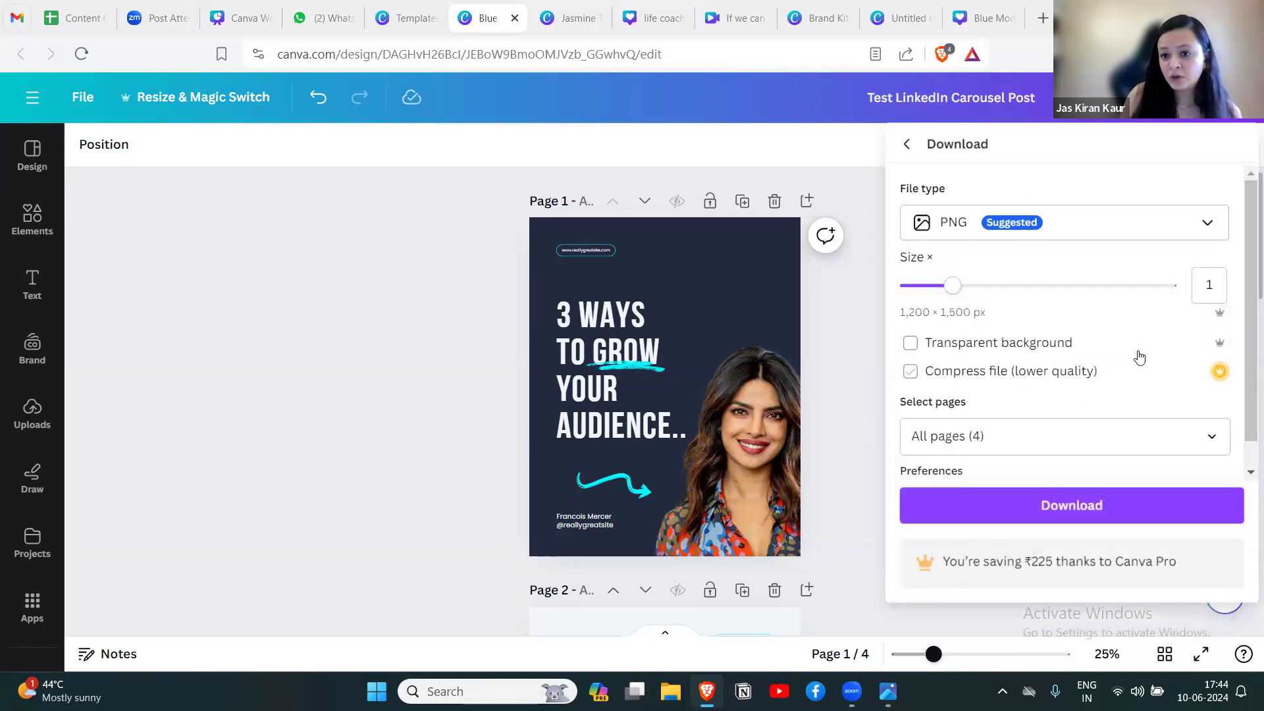
left_click(1207, 224)
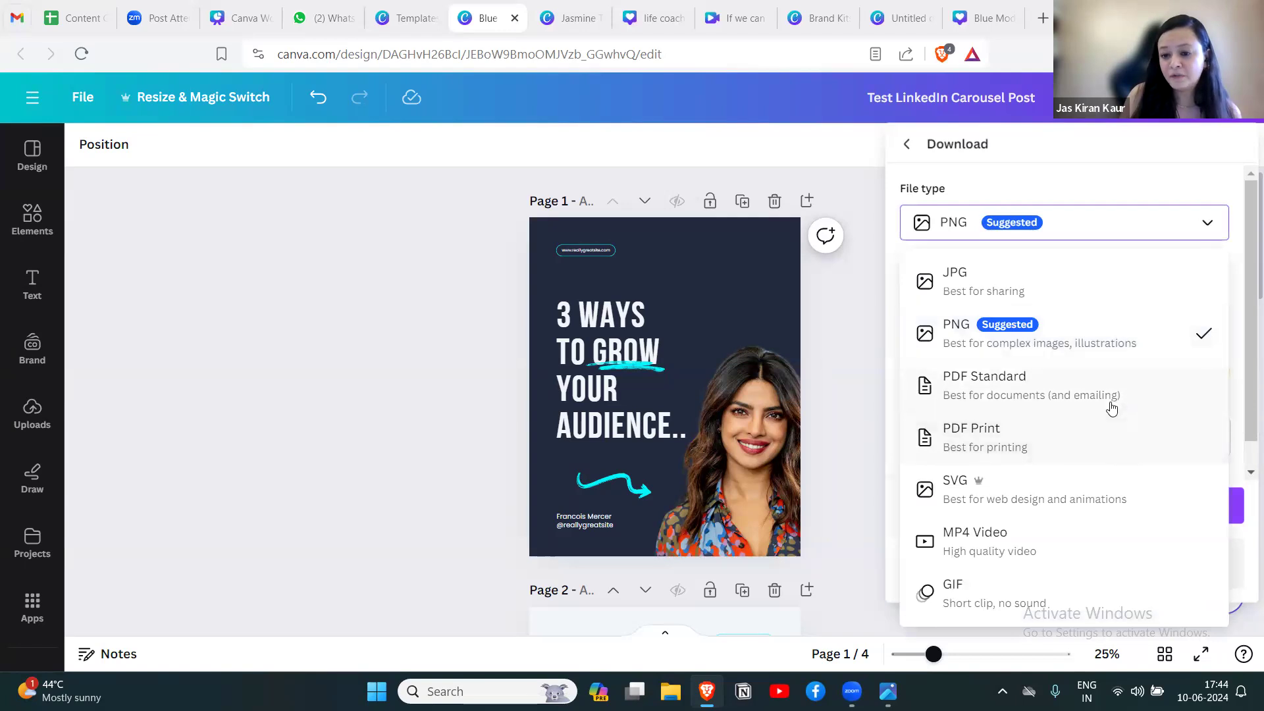
left_click(1024, 389)
left_click(1056, 448)
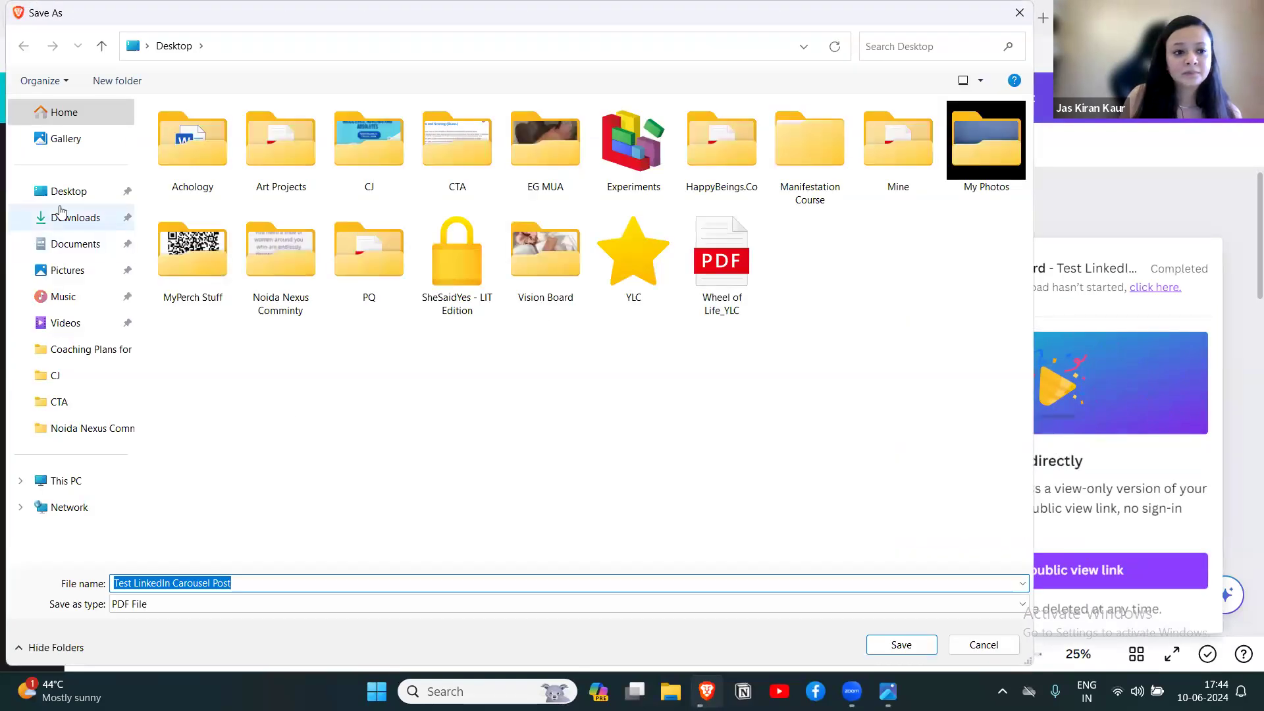
left_click(72, 193)
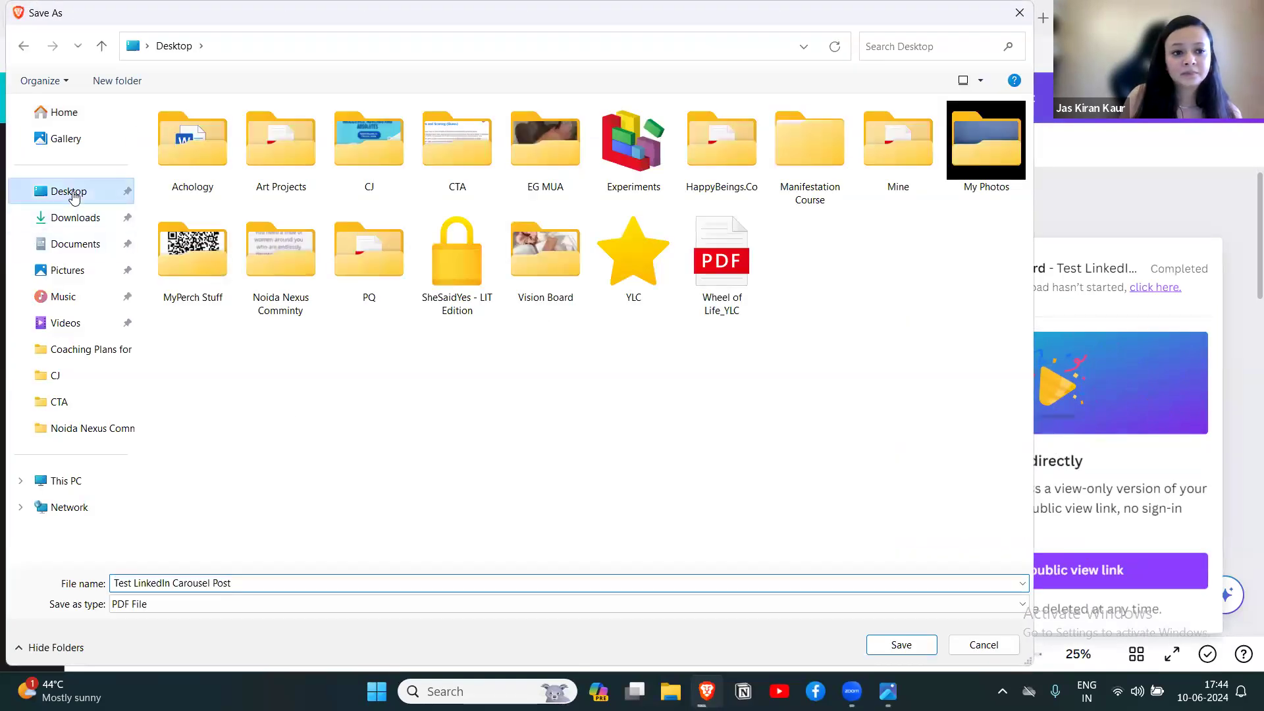
left_click(901, 645)
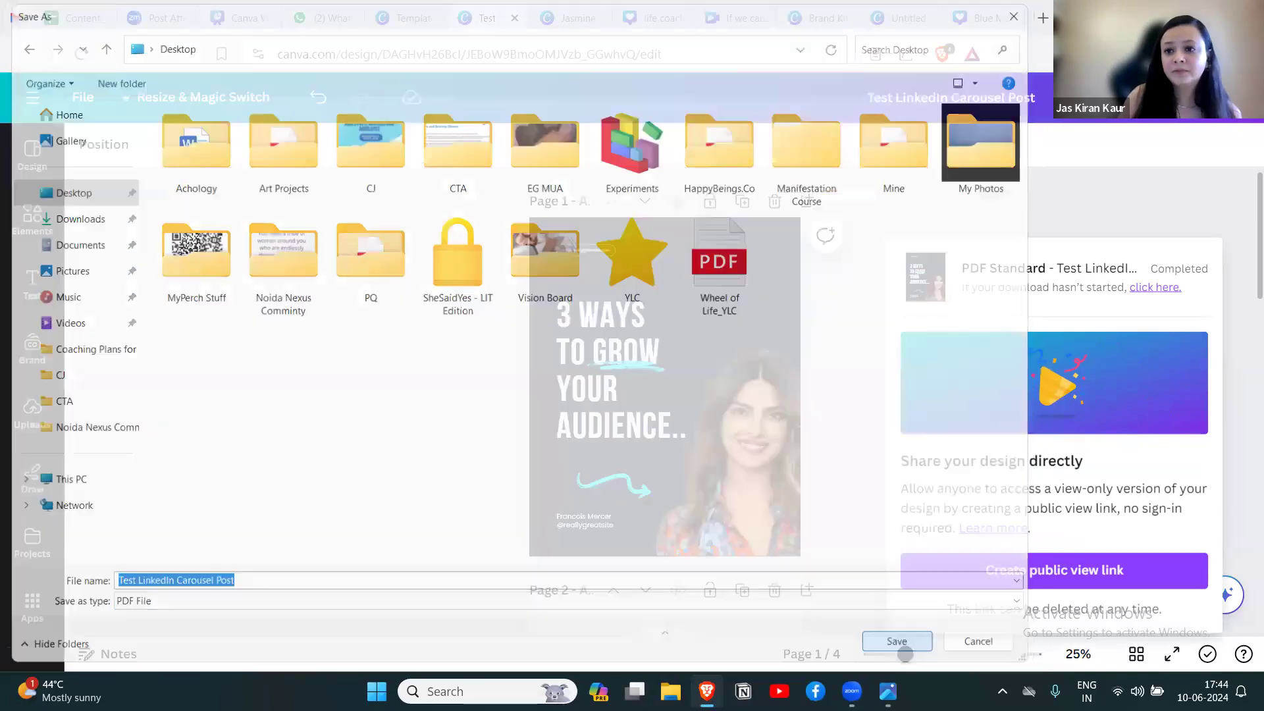
Open Test LinkedIn Carousel Post.pdf from the Desktop and look through its pages to check the exported carousel.
key("super+Down")
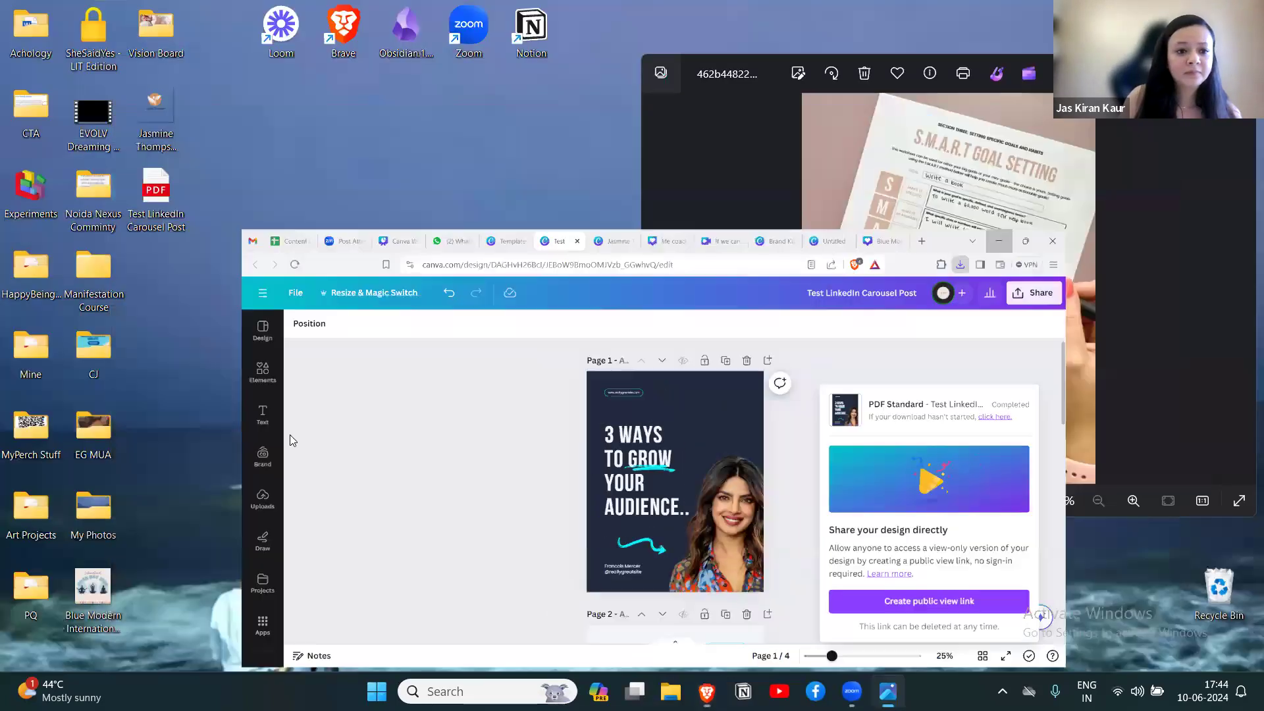
double_click(156, 191)
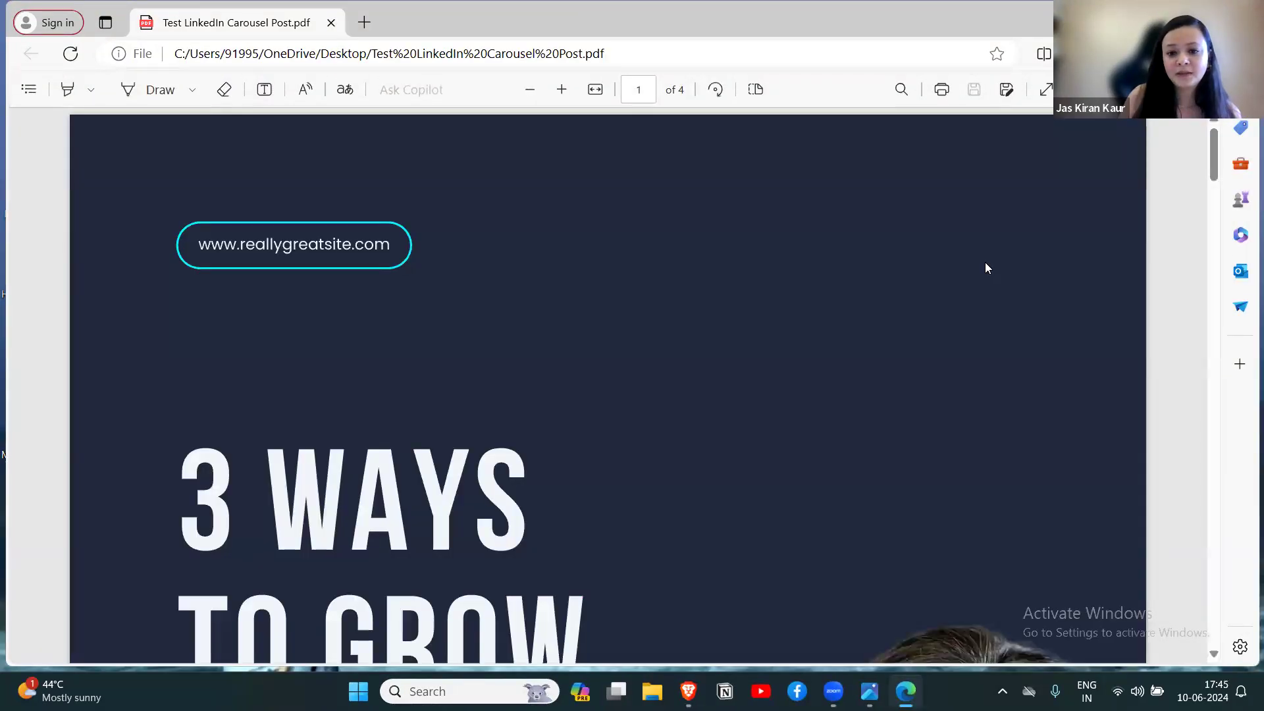
scroll(984, 264, "down", 5)
left_click(535, 88)
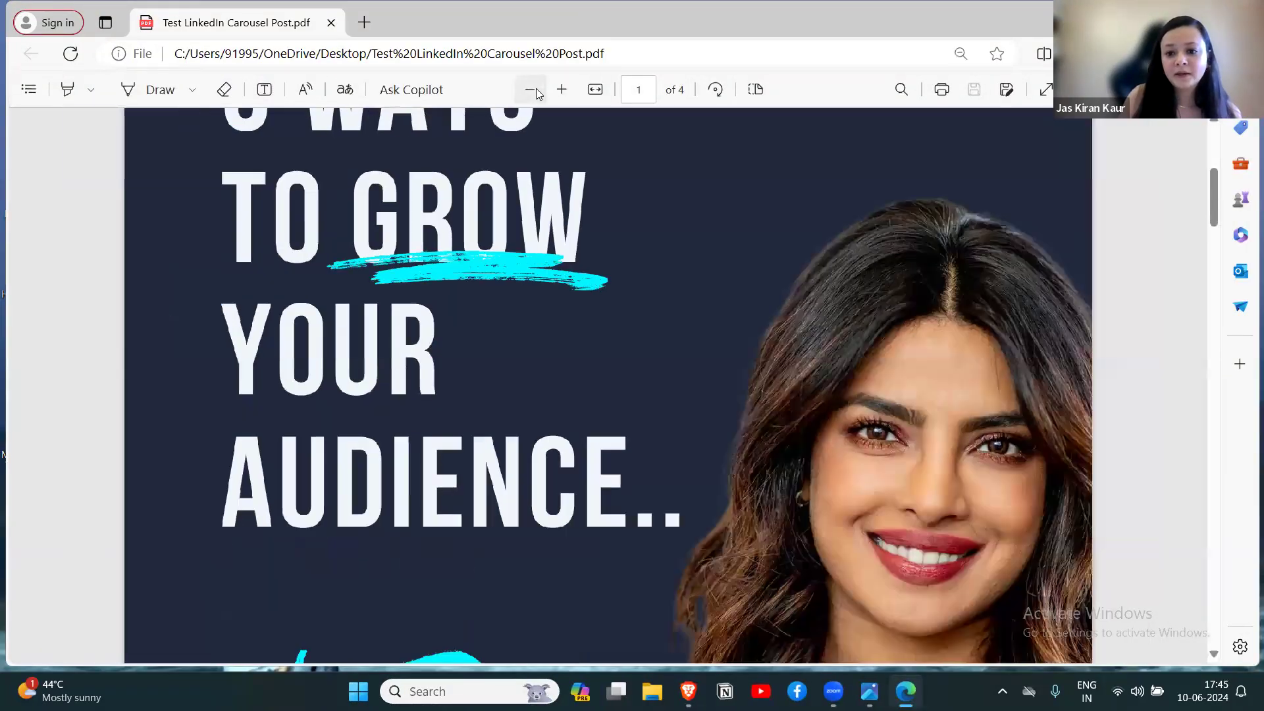
left_click(536, 88)
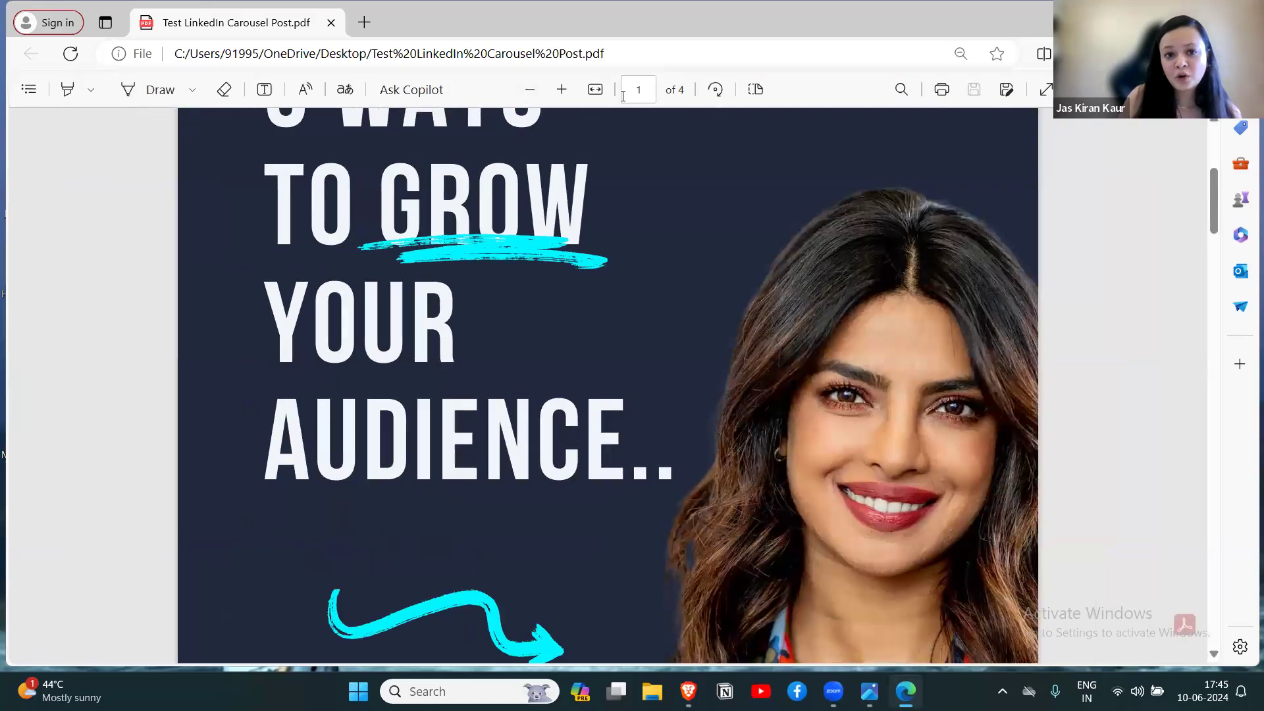
left_click(562, 89)
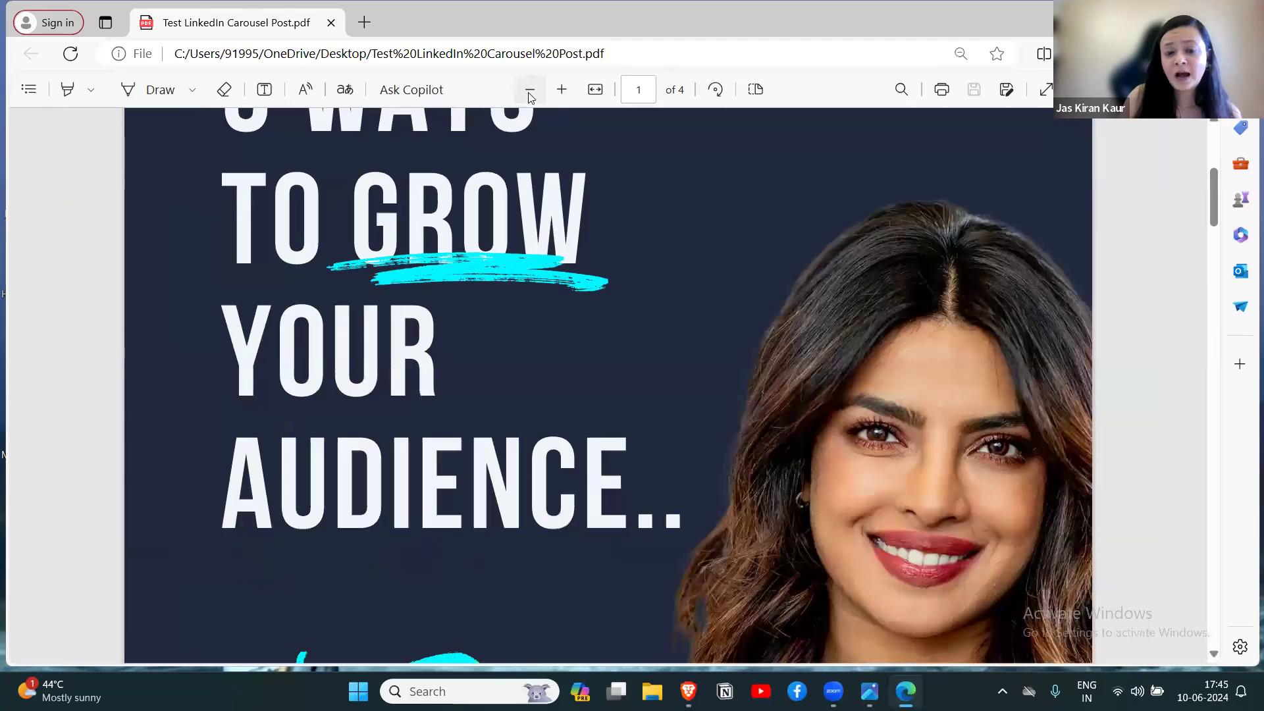
left_click(530, 92)
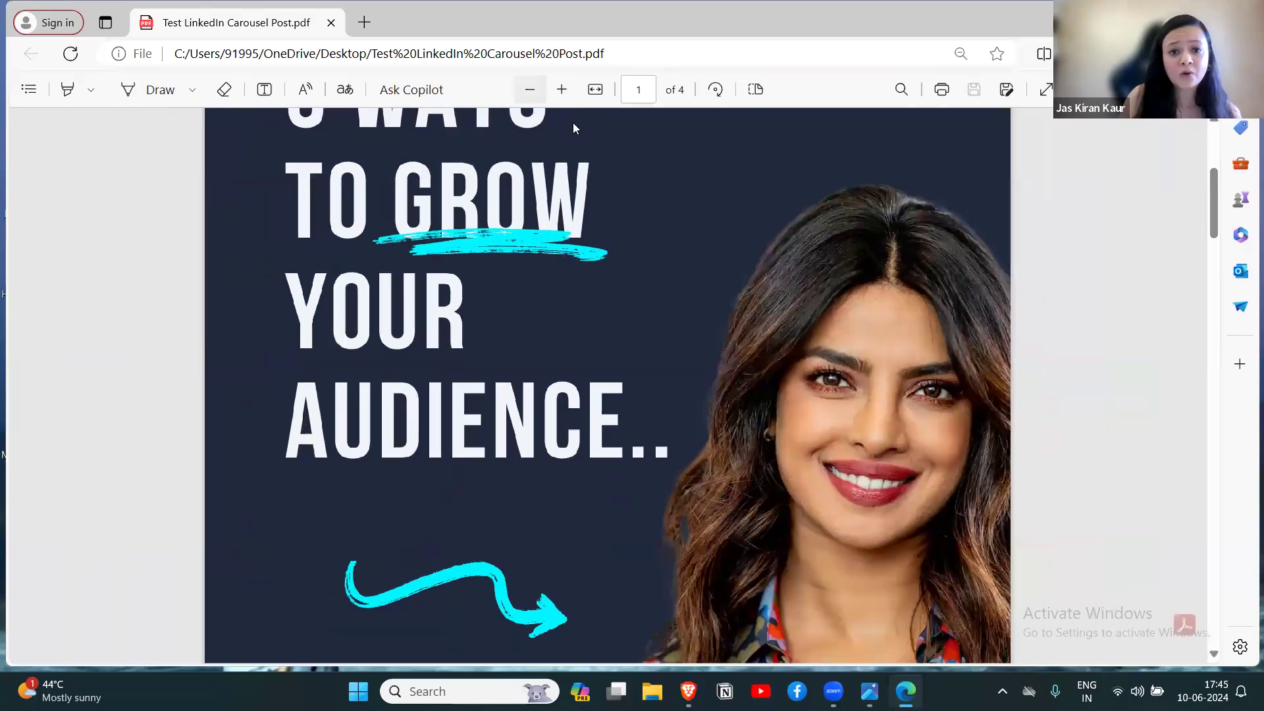
scroll(572, 125, "up", 5)
left_click(529, 93)
left_click_drag(1212, 140, 1213, 198)
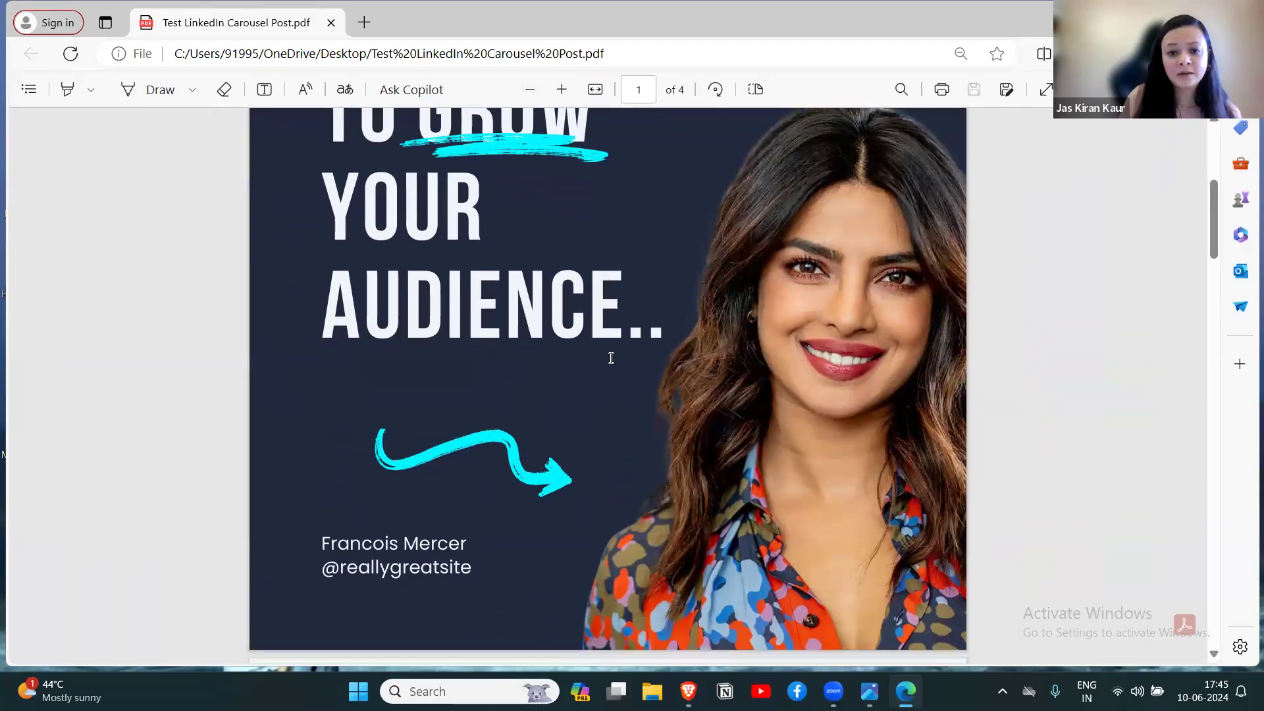
left_click_drag(1214, 216, 1224, 288)
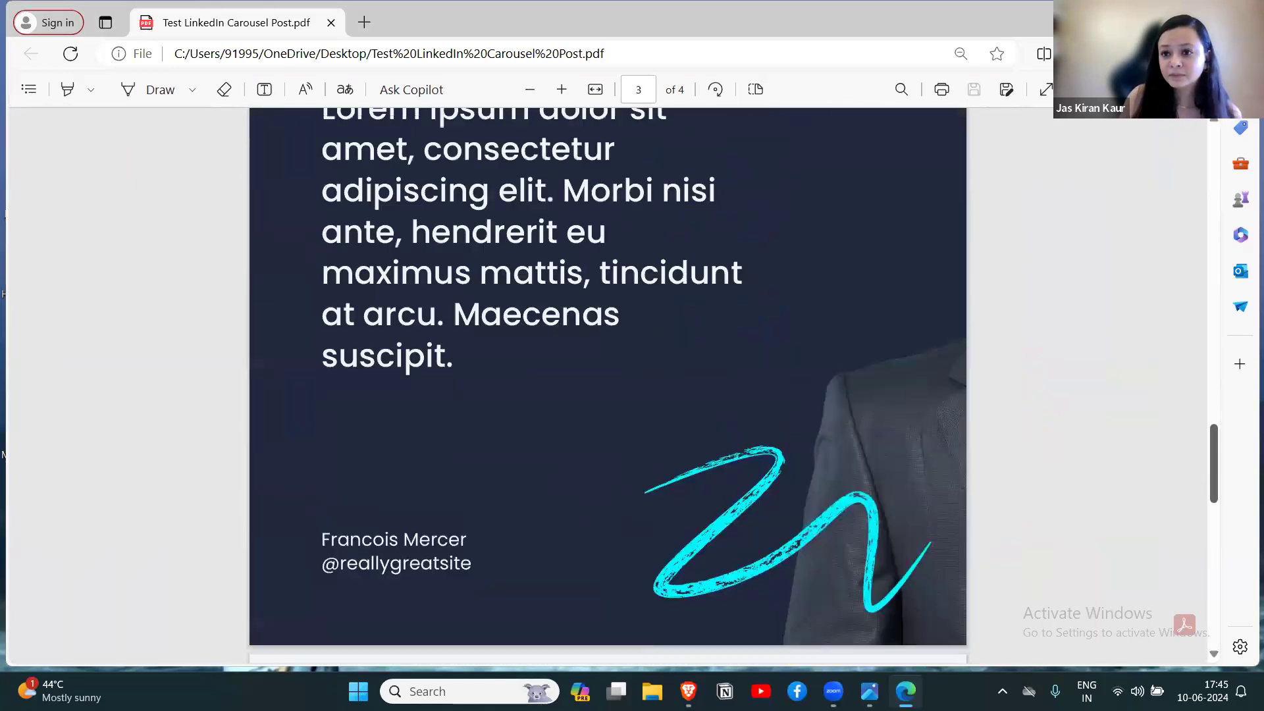
scroll(757, 297, "up", 14)
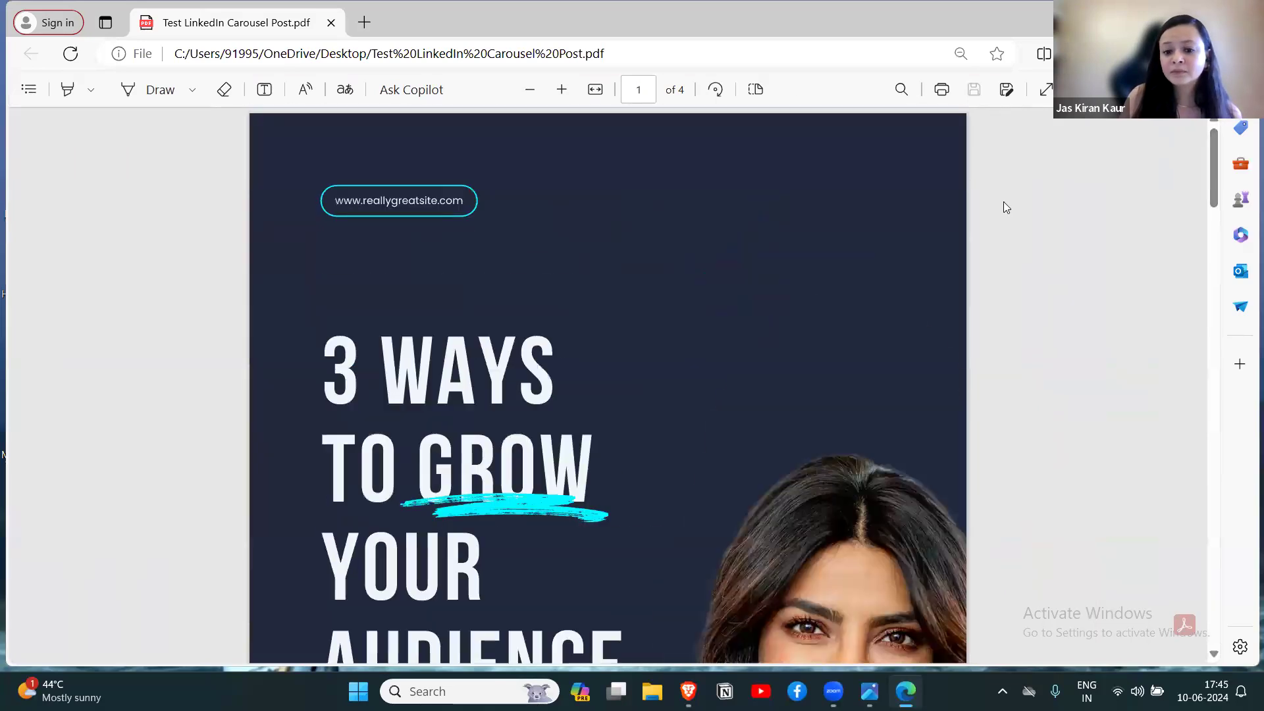
Switch back to the carousel design in Canva and view the social platforms it can be shared on.
key("super+Down")
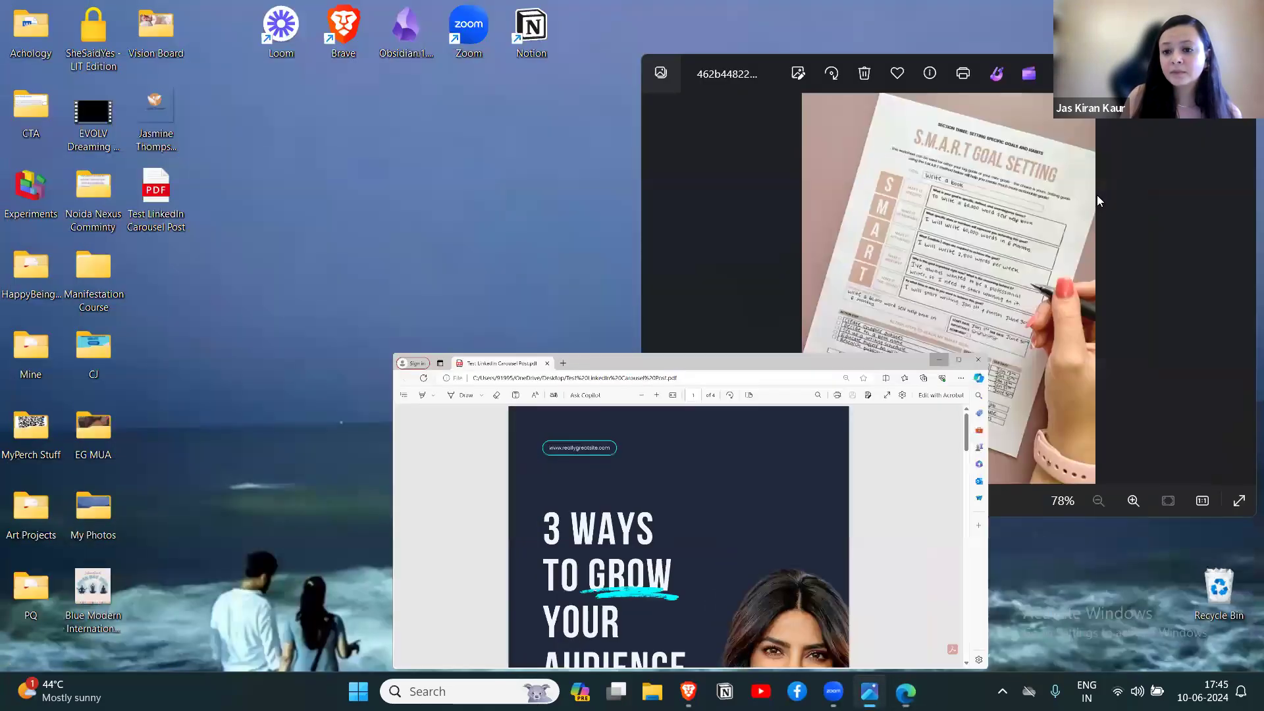
left_click(687, 691)
left_click(1215, 97)
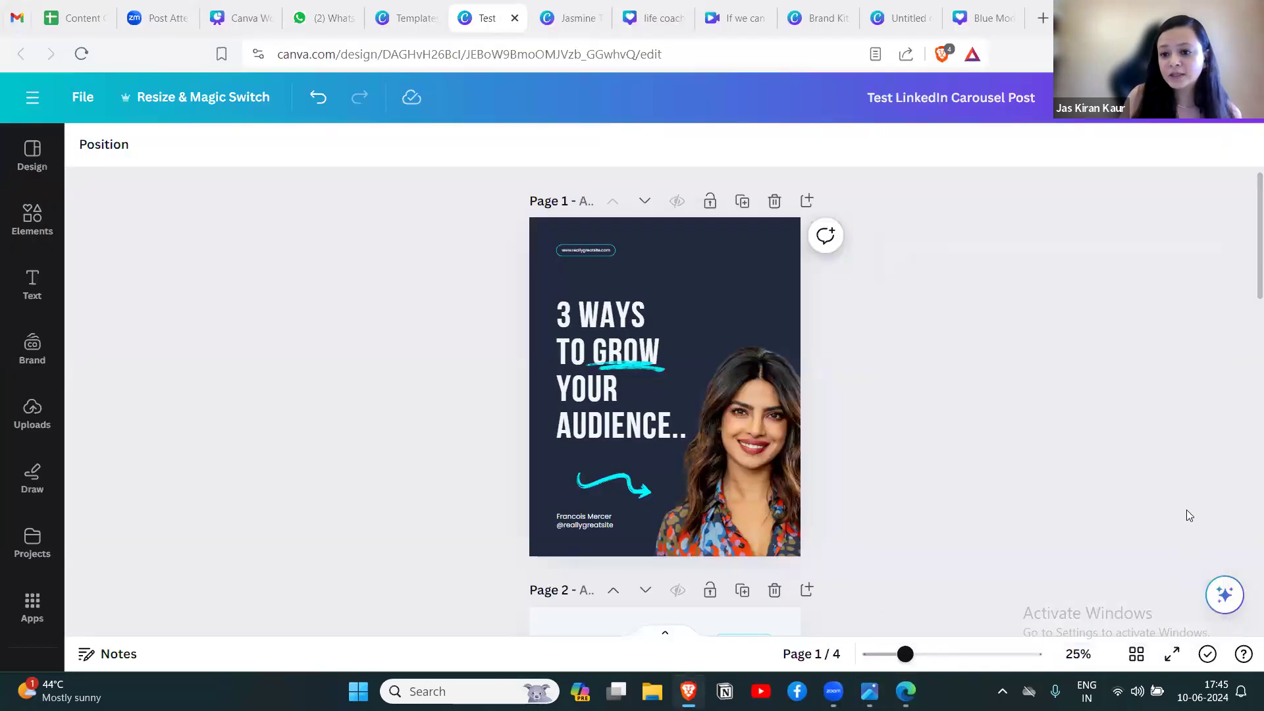
left_click(1215, 97)
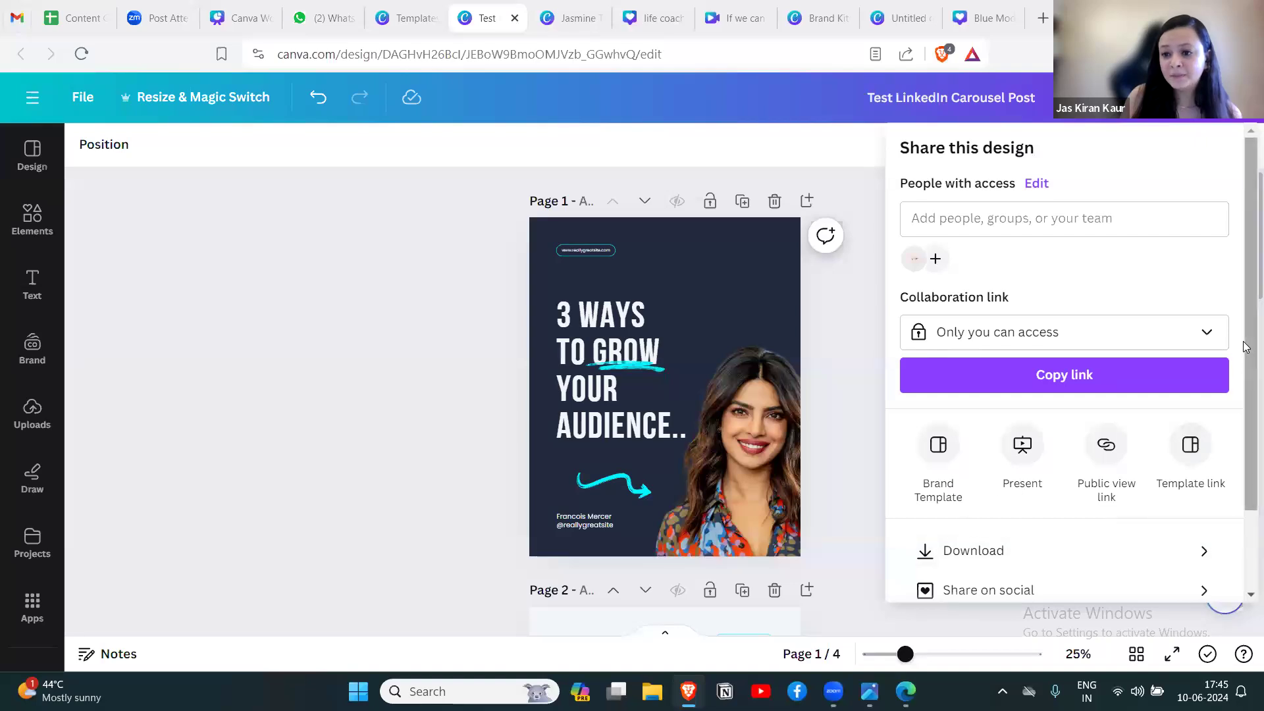
scroll(1245, 464, "down", 2)
left_click(1207, 493)
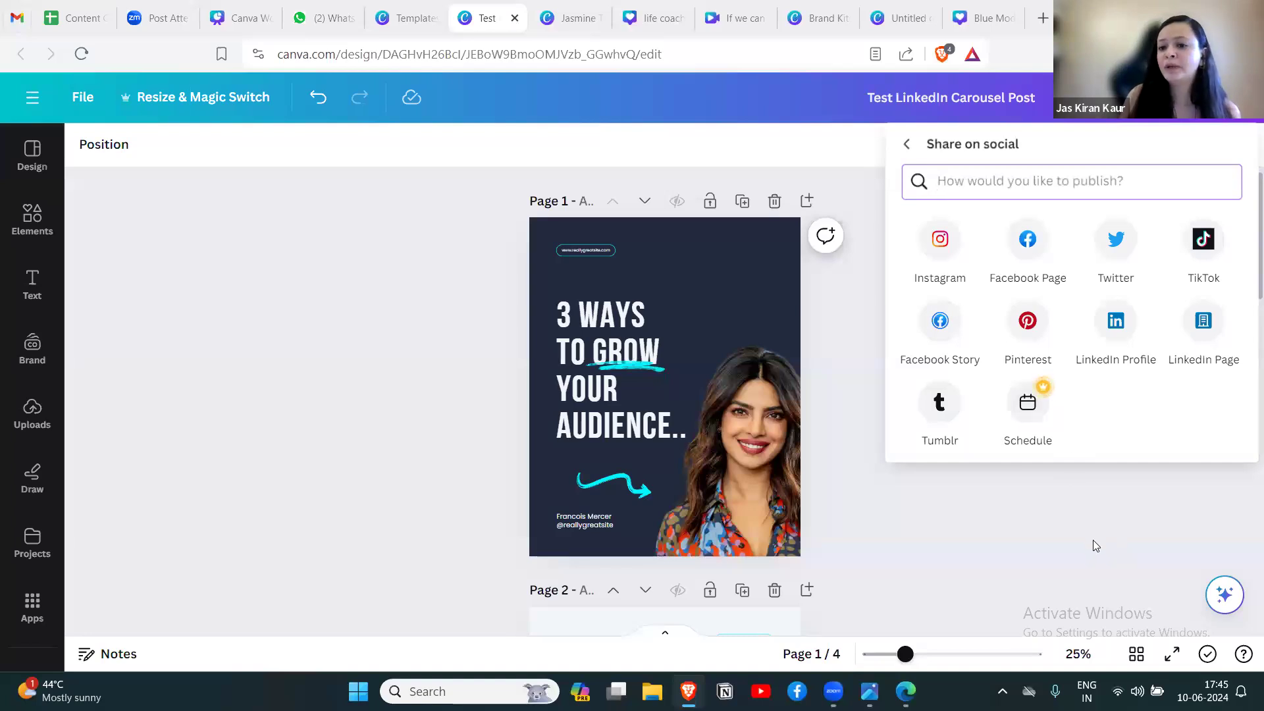
left_click(430, 273)
left_click(755, 252)
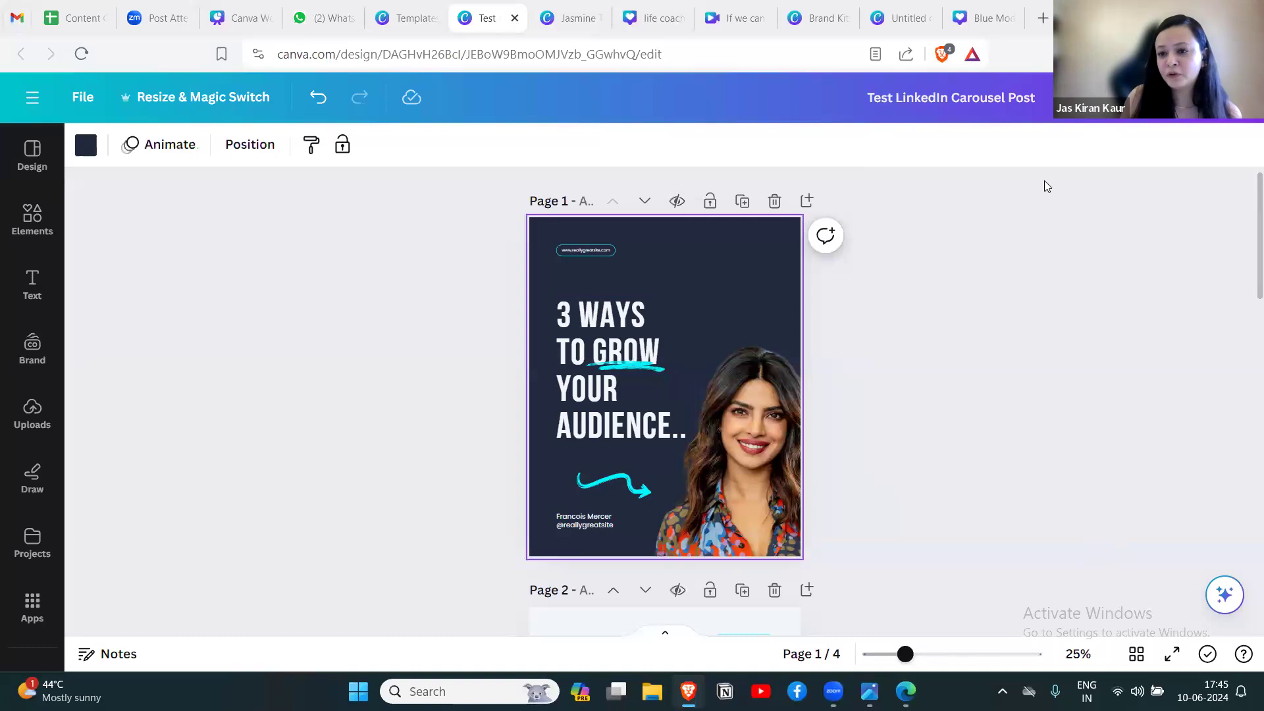
left_click(1211, 134)
scroll(1214, 474, "down", 3)
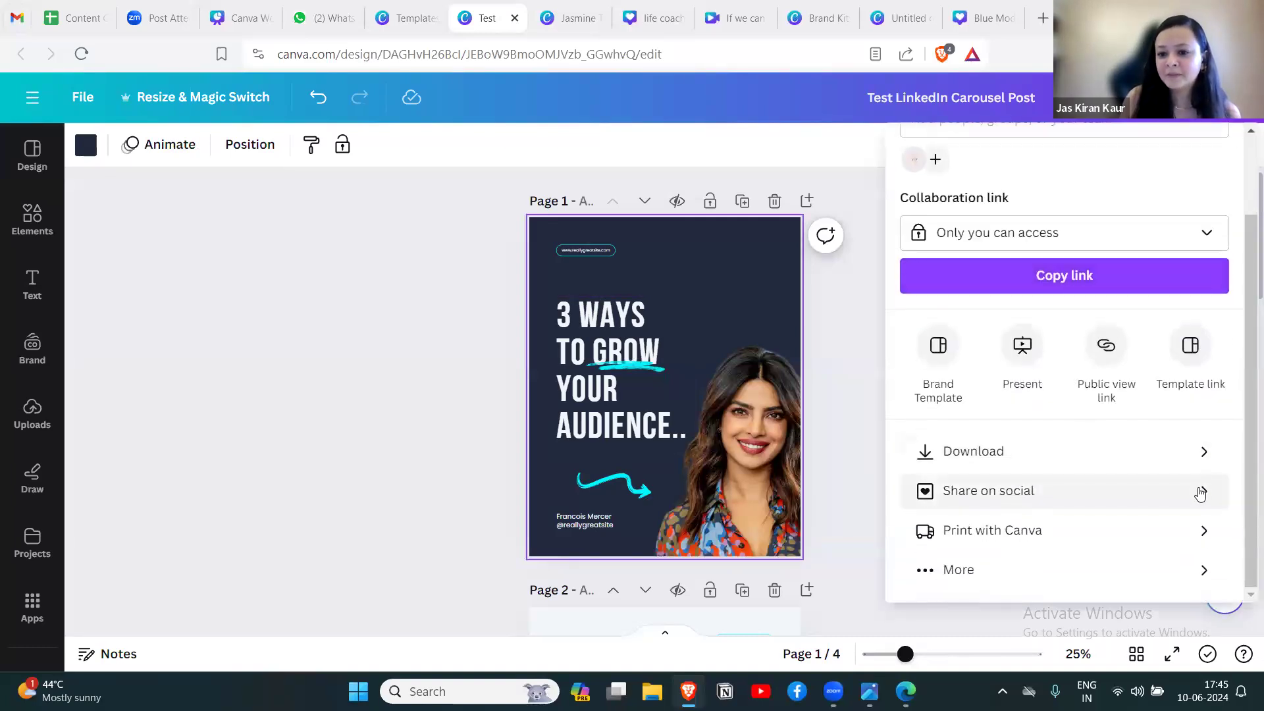
left_click(1199, 491)
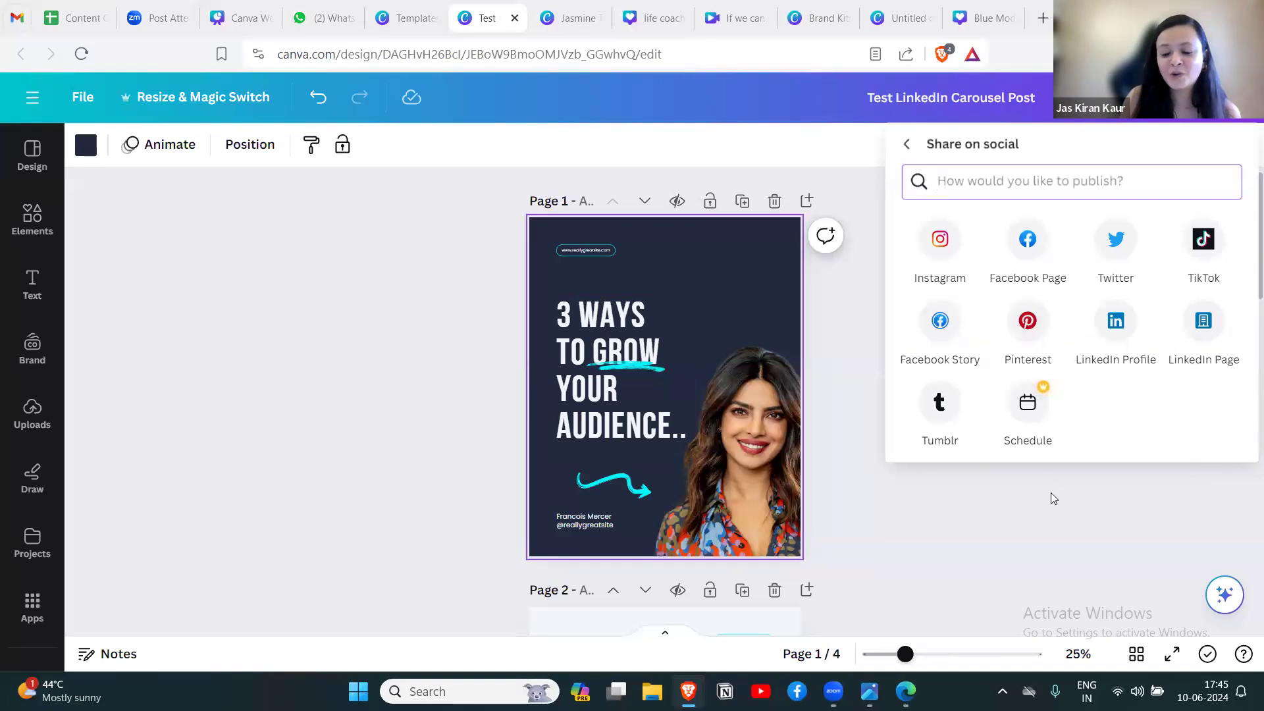
Switch to the Canva Workshop for Beginners presentation and show page 7, Brand Toolkit, followed by page 8.
left_click(237, 19)
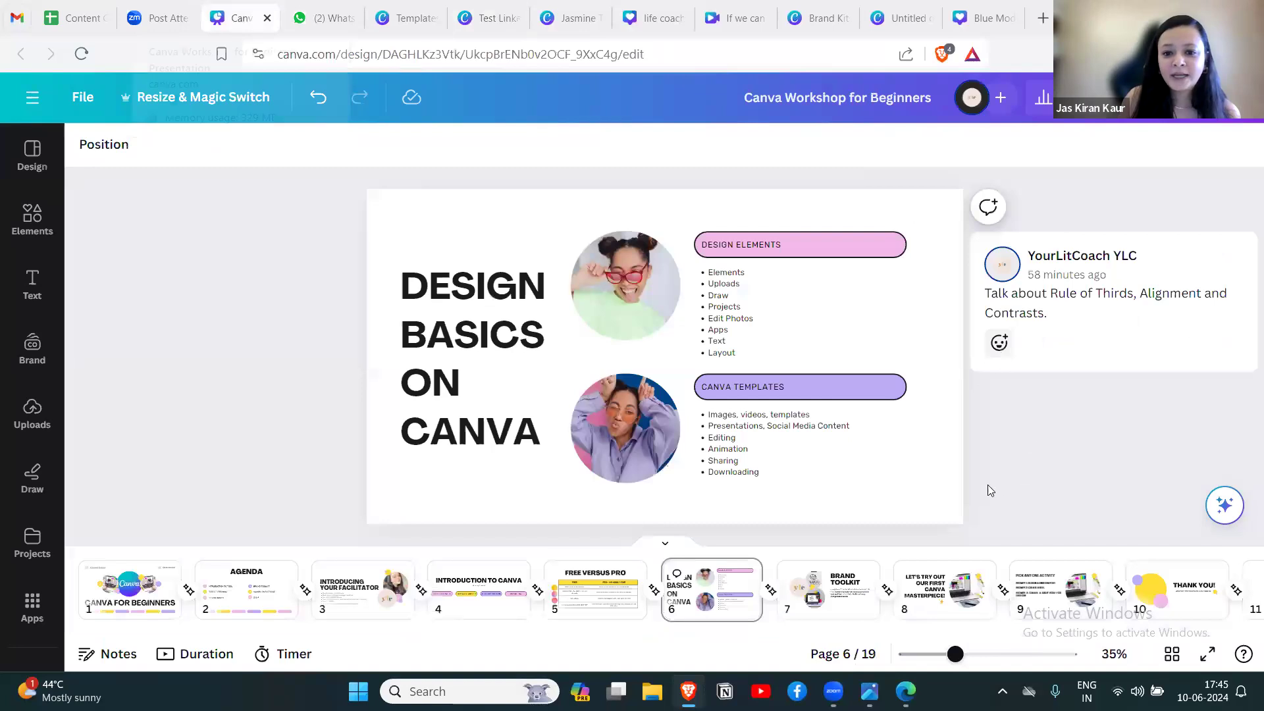
left_click(815, 595)
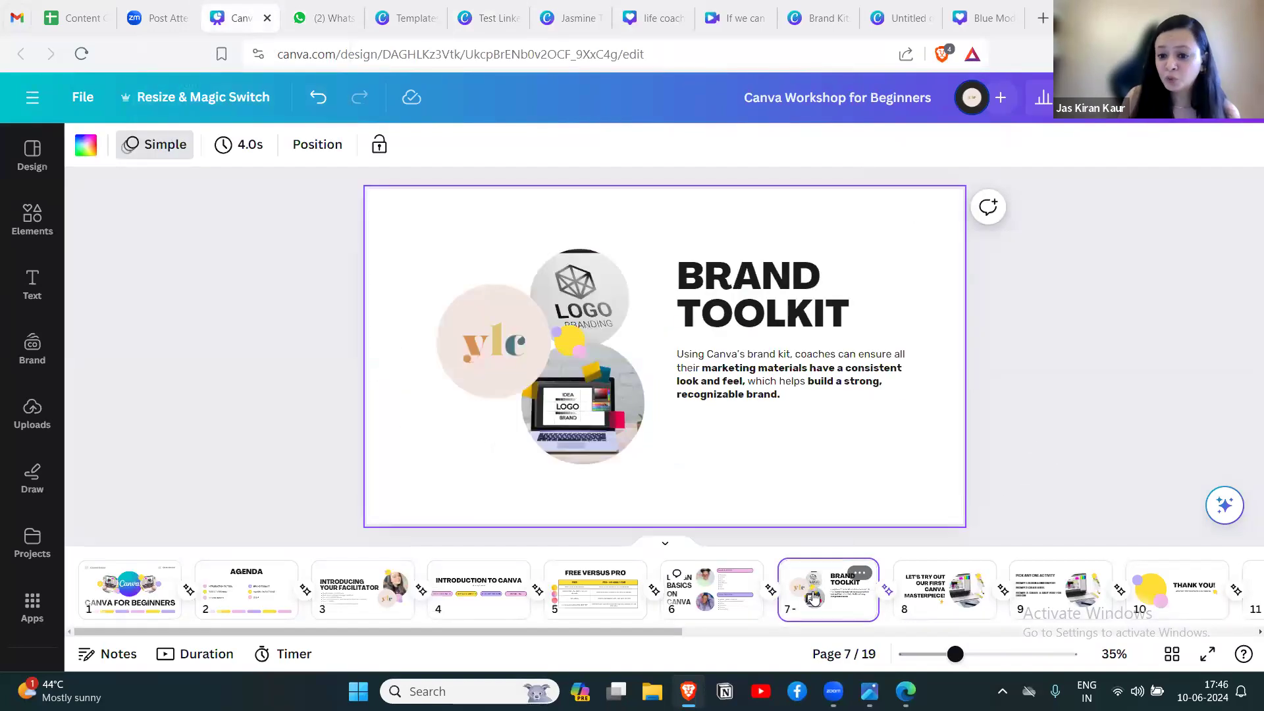
left_click(927, 599)
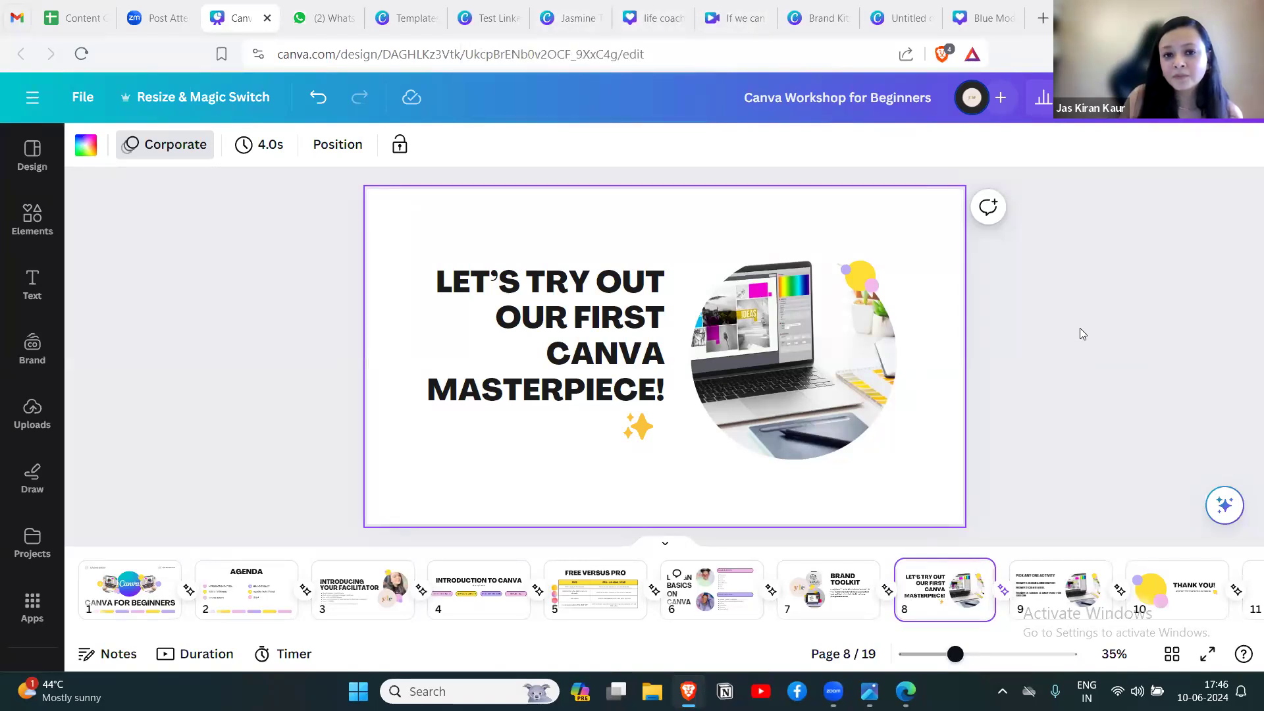
Switch to the wellness coach logo design, browse the elements library and add a blank page after page 2.
left_click(569, 17)
left_click(32, 217)
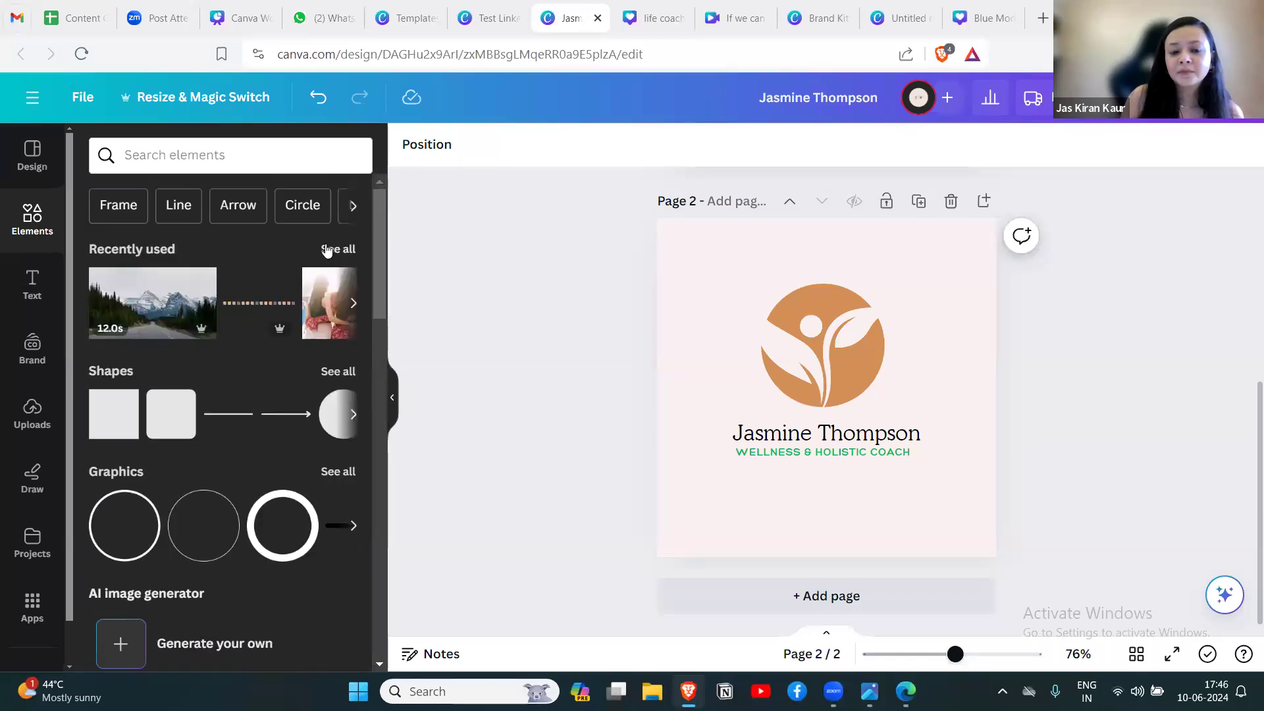
scroll(1089, 355, "up", 5)
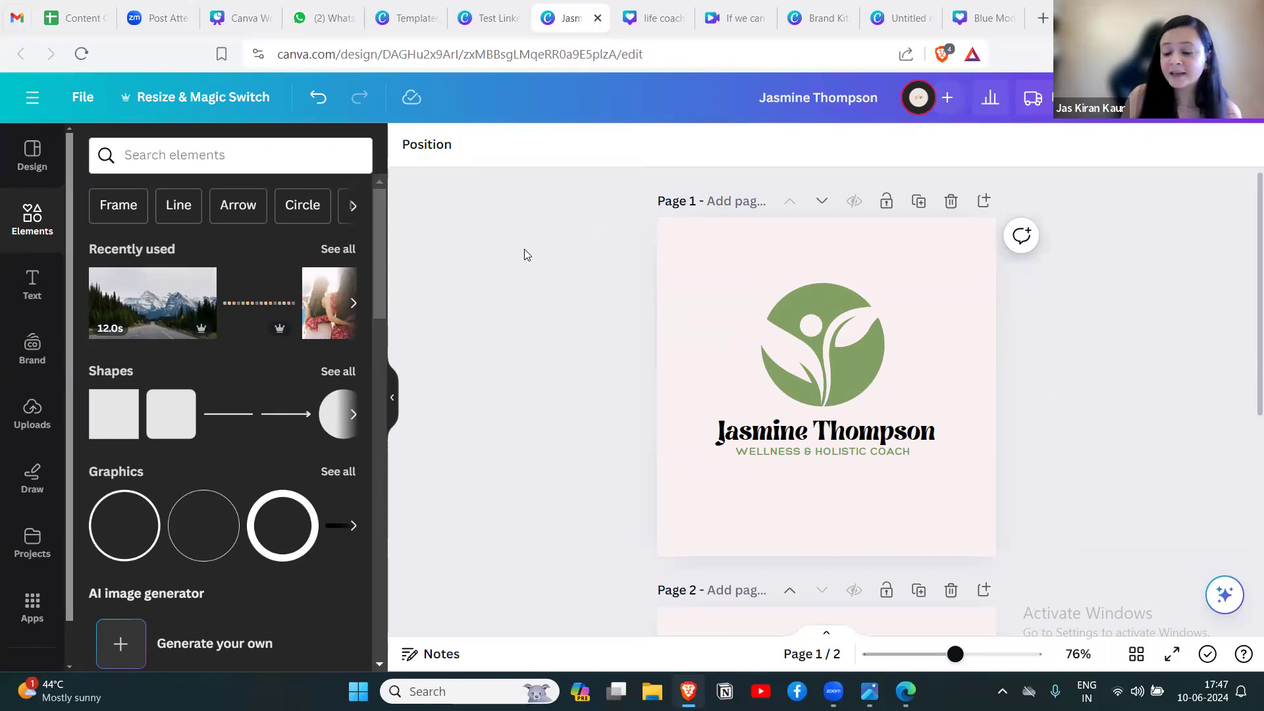
scroll(370, 337, "down", 6)
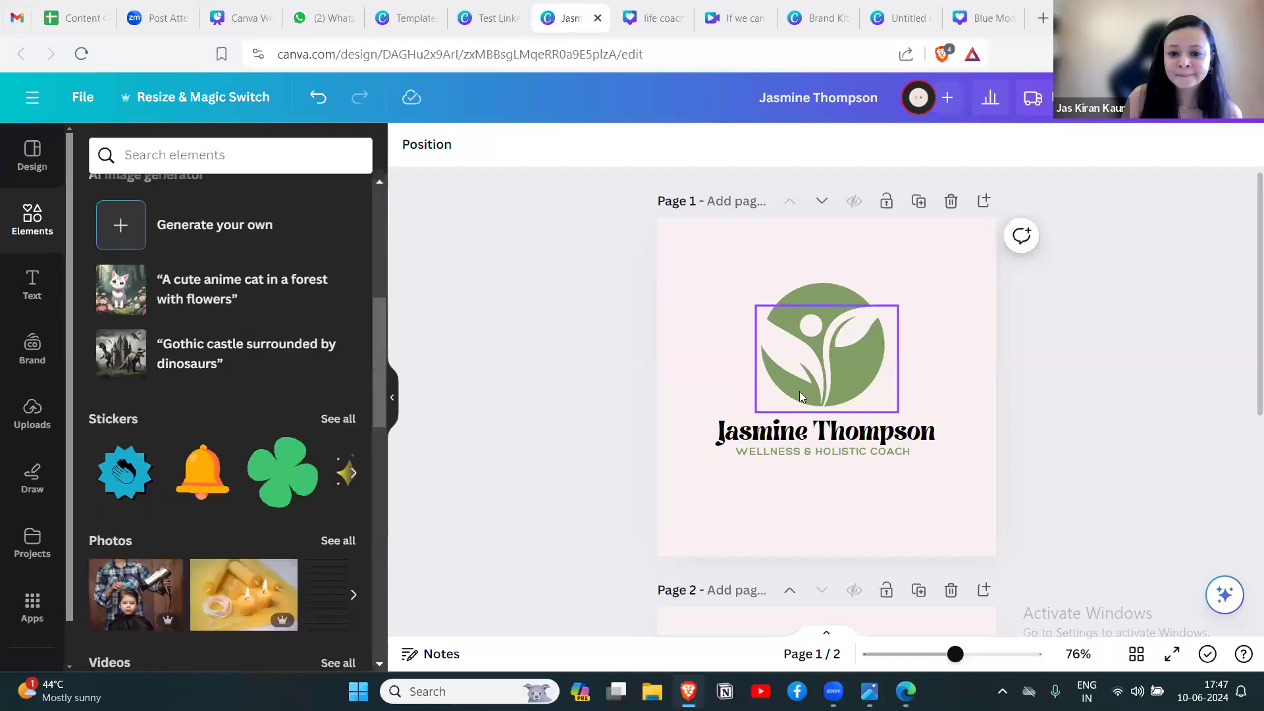
scroll(1029, 380, "down", 6)
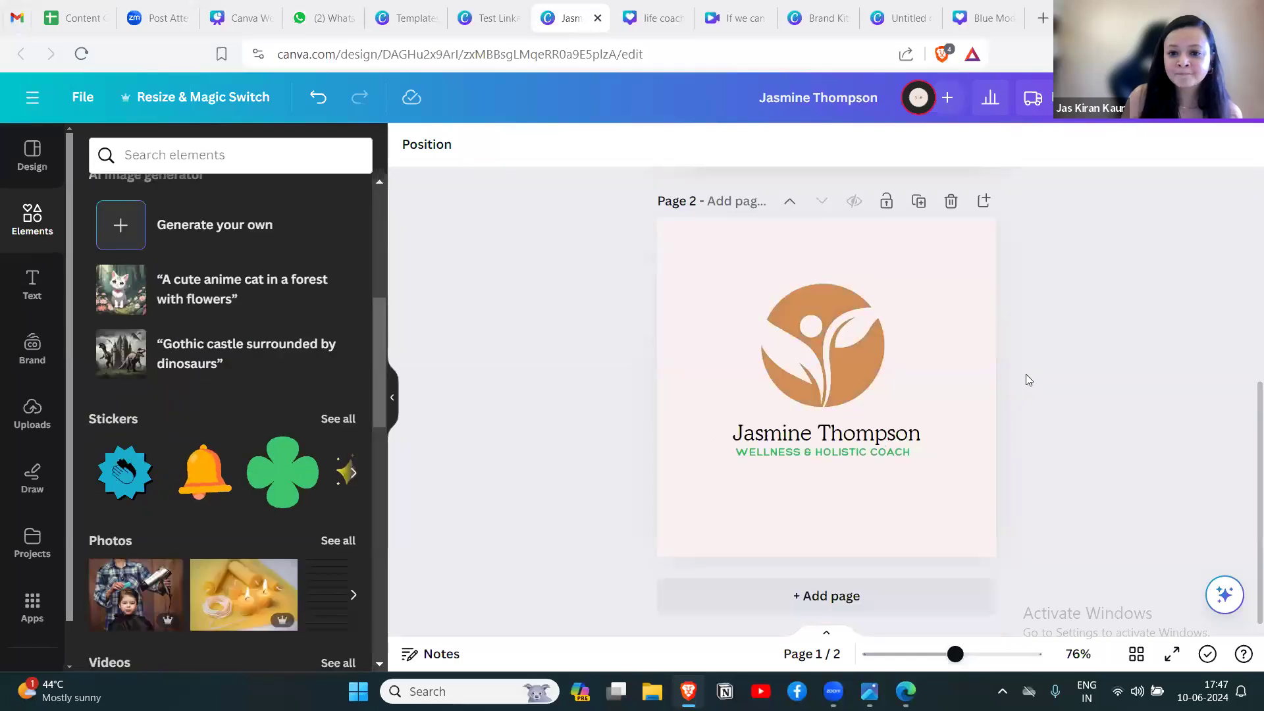
left_click(848, 597)
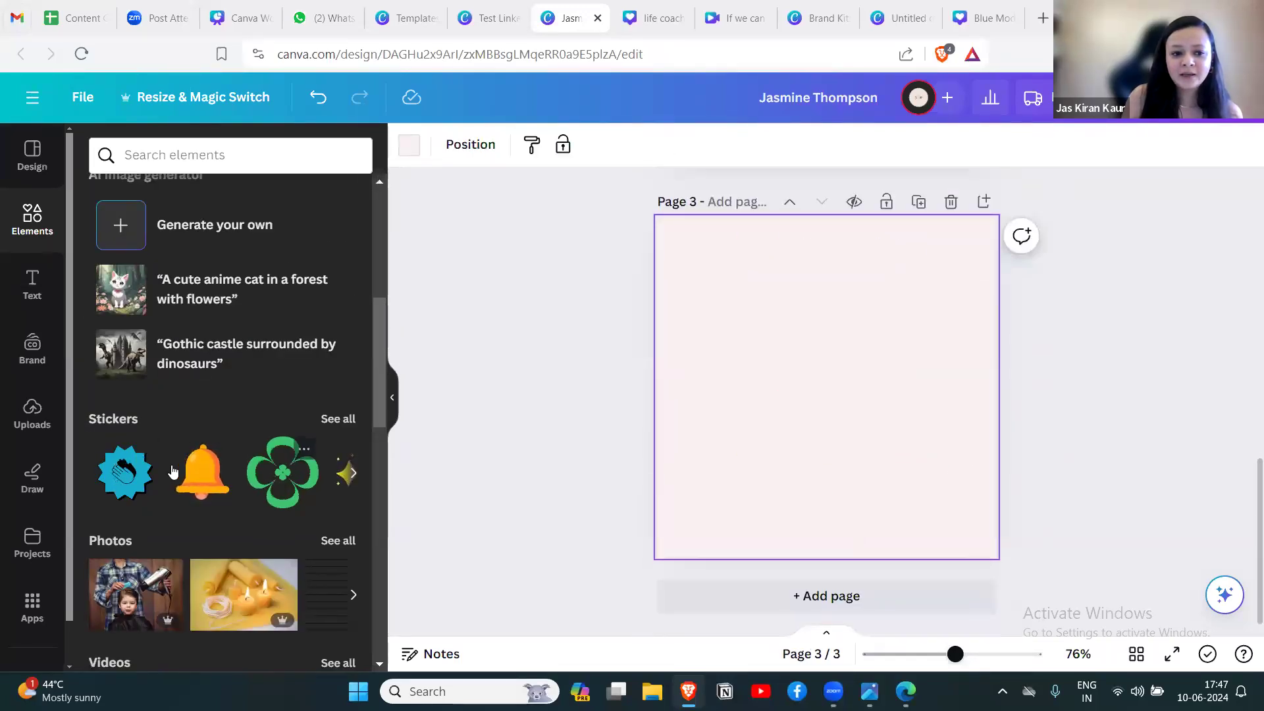
Add a diamond shape from the shapes library to blank page 3 and place it in the page's upper middle.
scroll(257, 404, "up", 5)
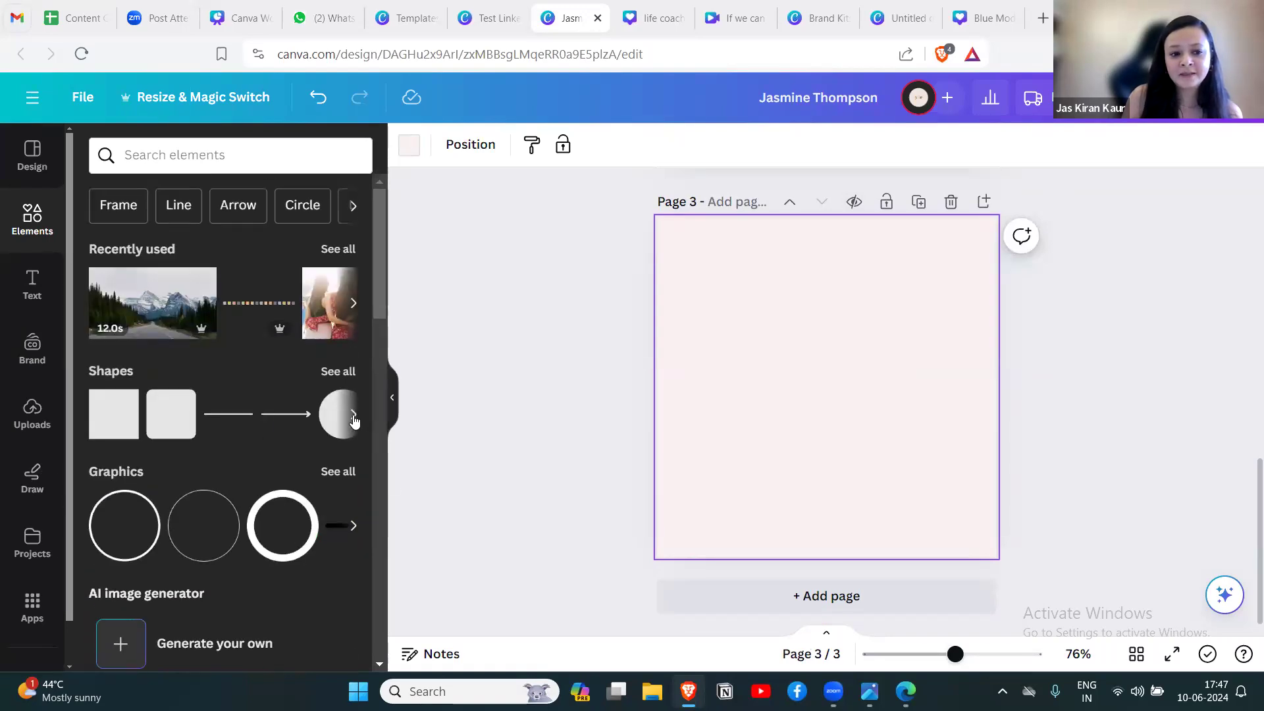
left_click(353, 416)
left_click(352, 416)
left_click(244, 426)
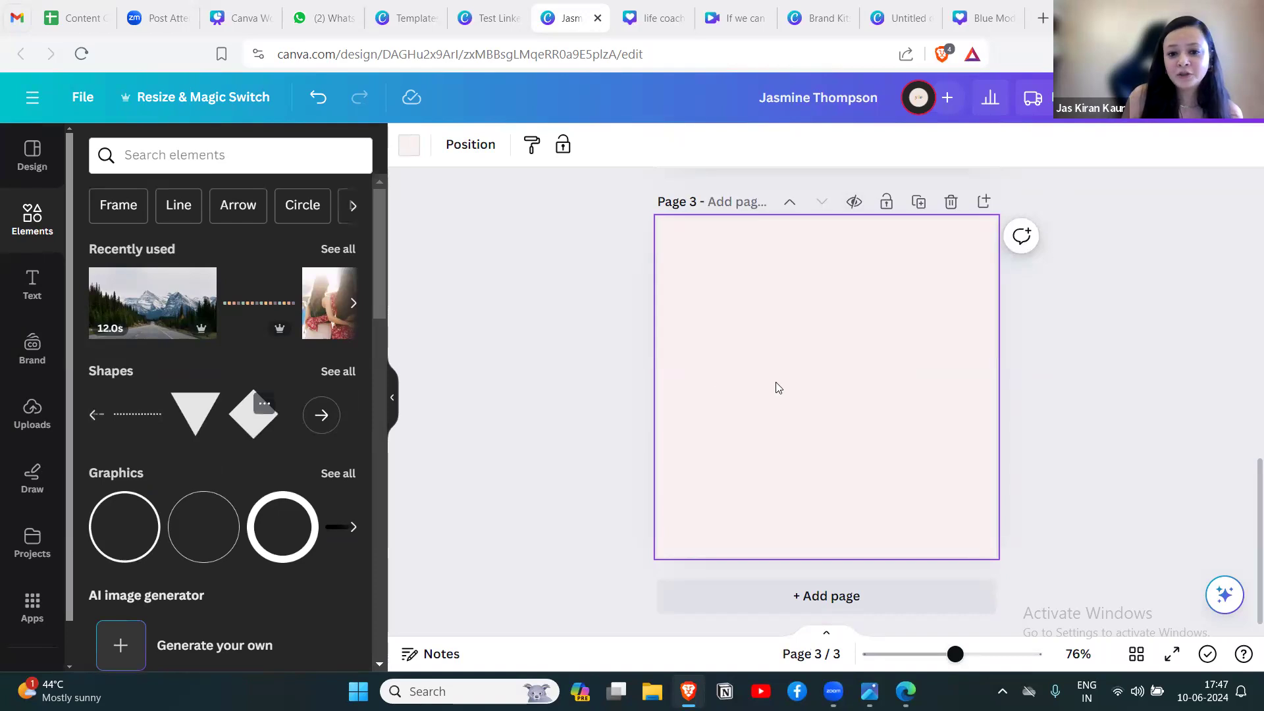
left_click_drag(867, 409, 861, 356)
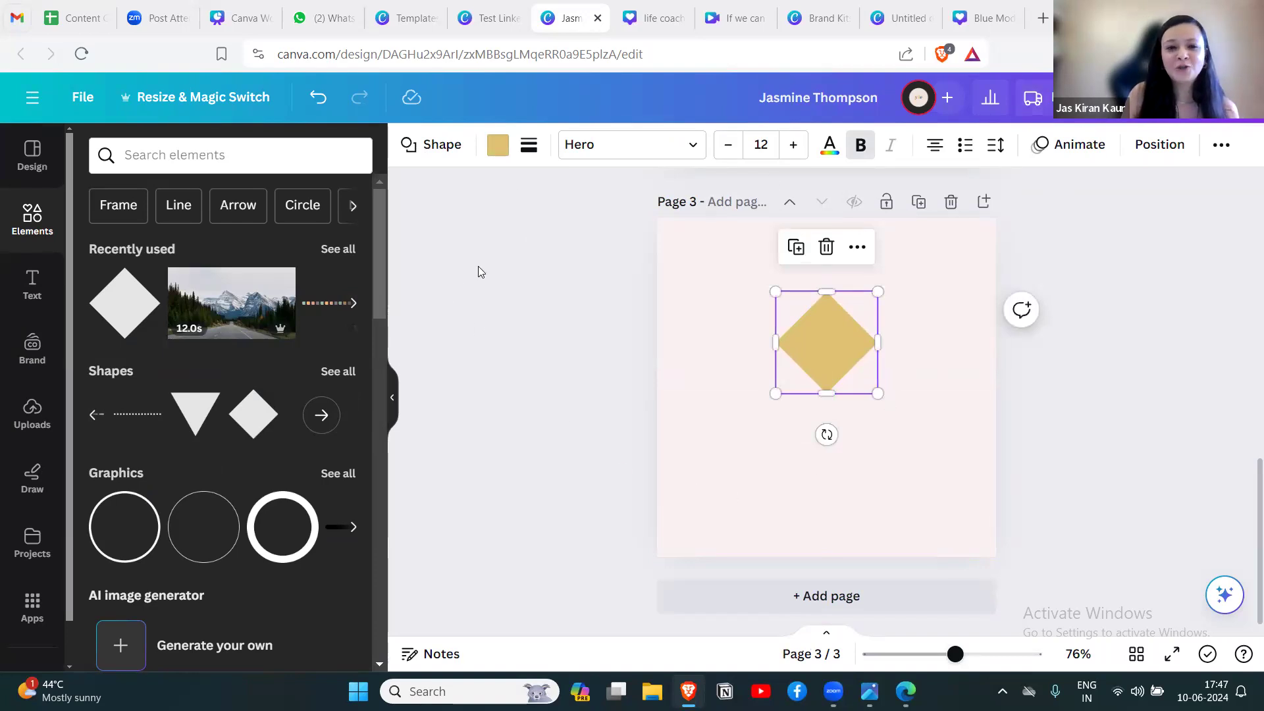
Set the diamond's text colour to the Brand Kit's light blue-grey and look through the alternative shapes offered for it.
left_click(829, 144)
left_click(293, 437)
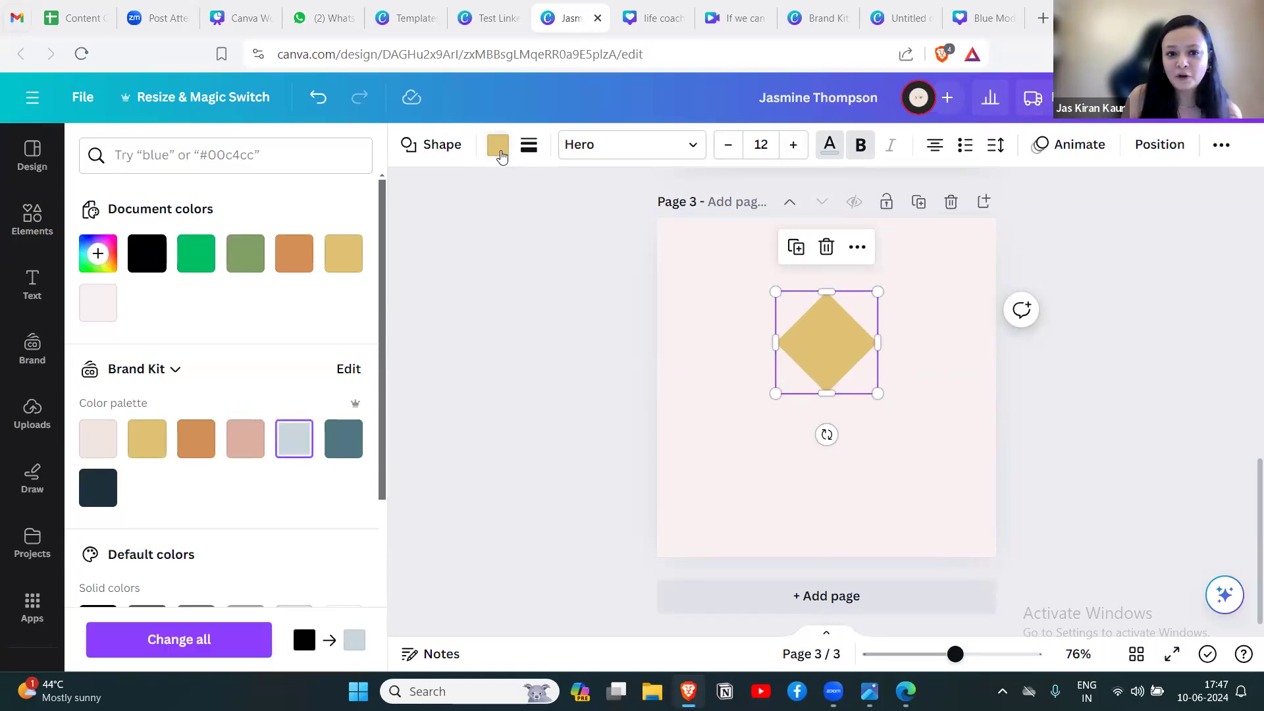
left_click(425, 145)
scroll(280, 417, "down", 5)
scroll(281, 424, "up", 10)
left_click(628, 316)
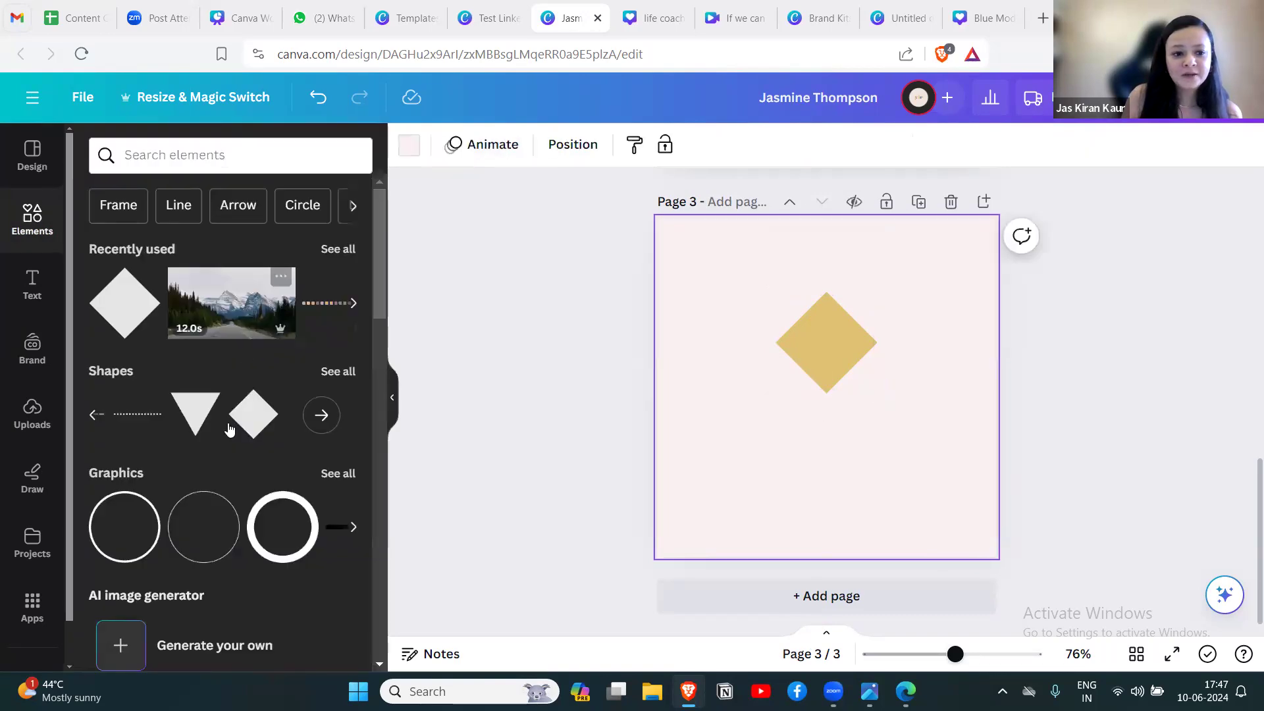
Add the orange bell sticker to page 3 and shrink it to a small icon overlapping the diamond's lower-left edge.
scroll(229, 430, "down", 6)
left_click(202, 473)
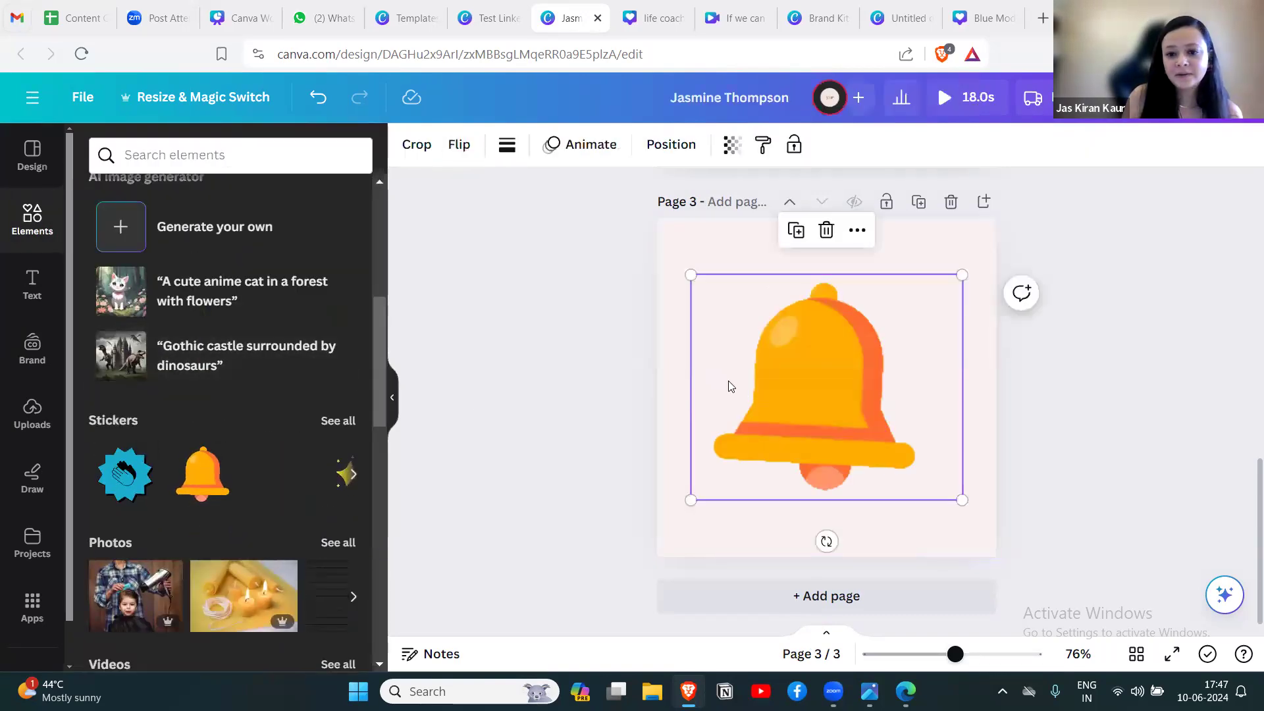
left_click_drag(960, 499, 785, 371)
left_click(1053, 374)
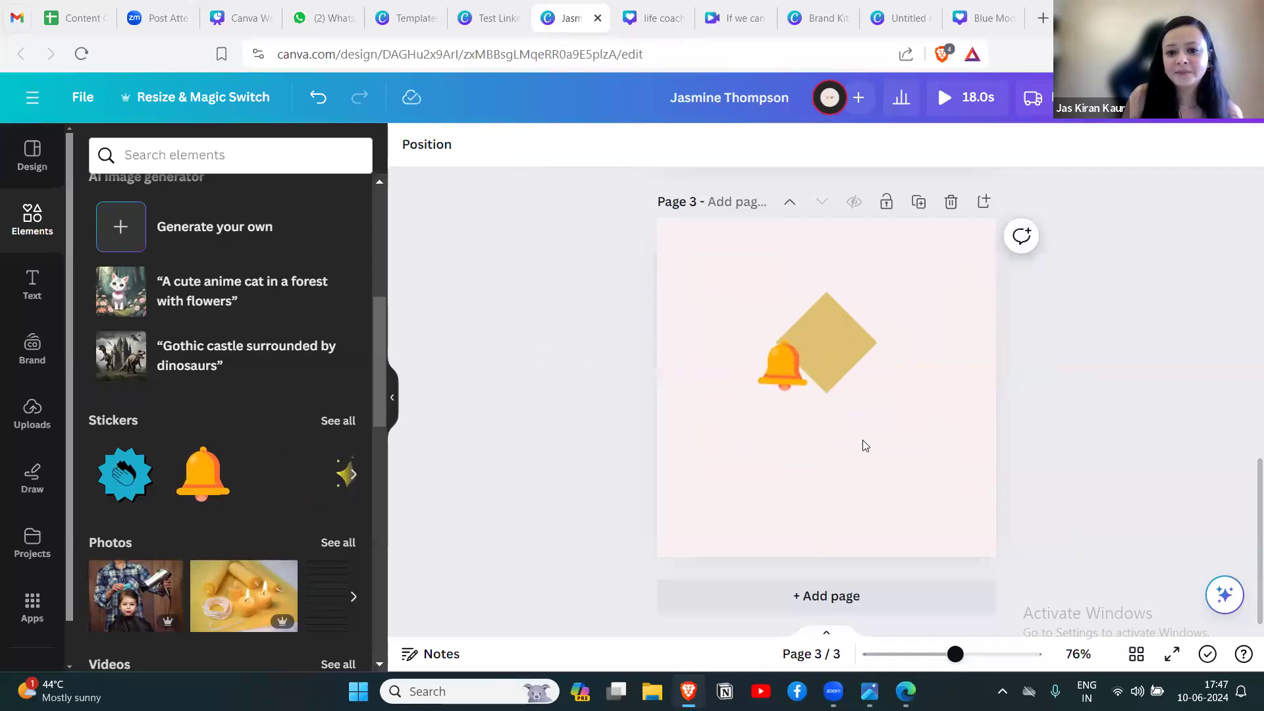
Switch to the Canva Workshop for Beginners presentation and show page 9, Pick Any One Activity, in full screen.
left_click(241, 20)
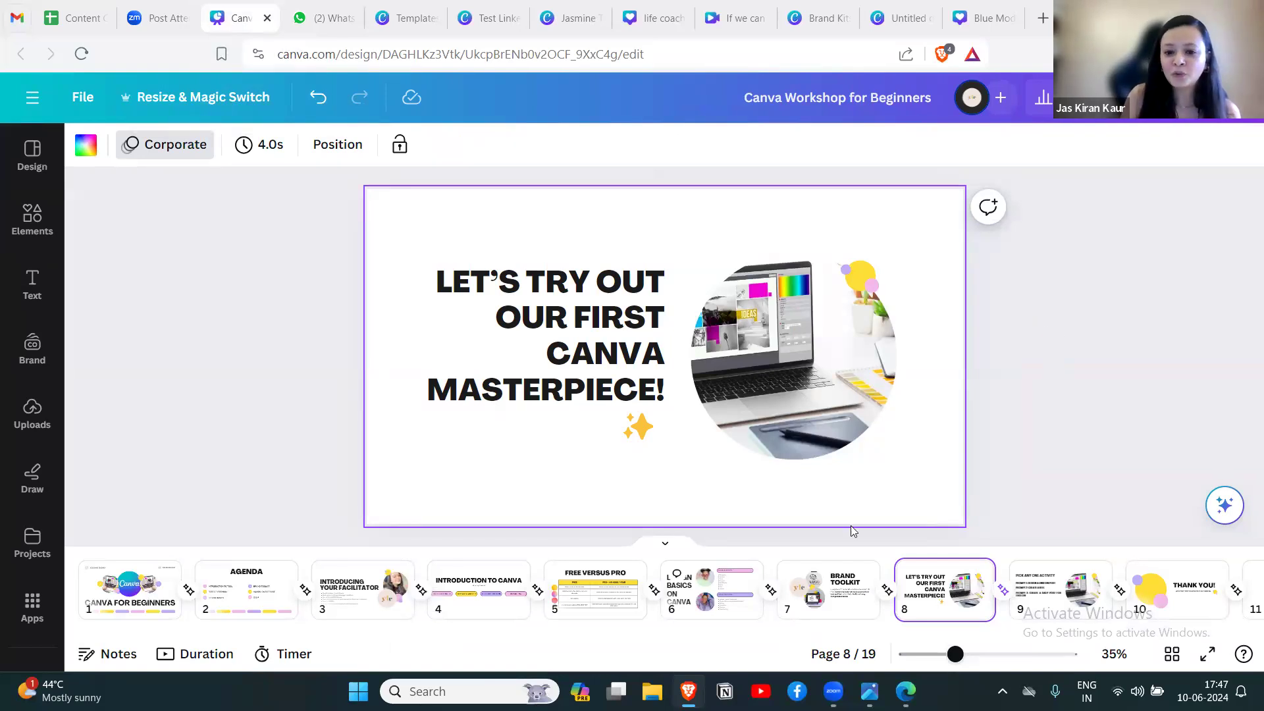
left_click(1060, 587)
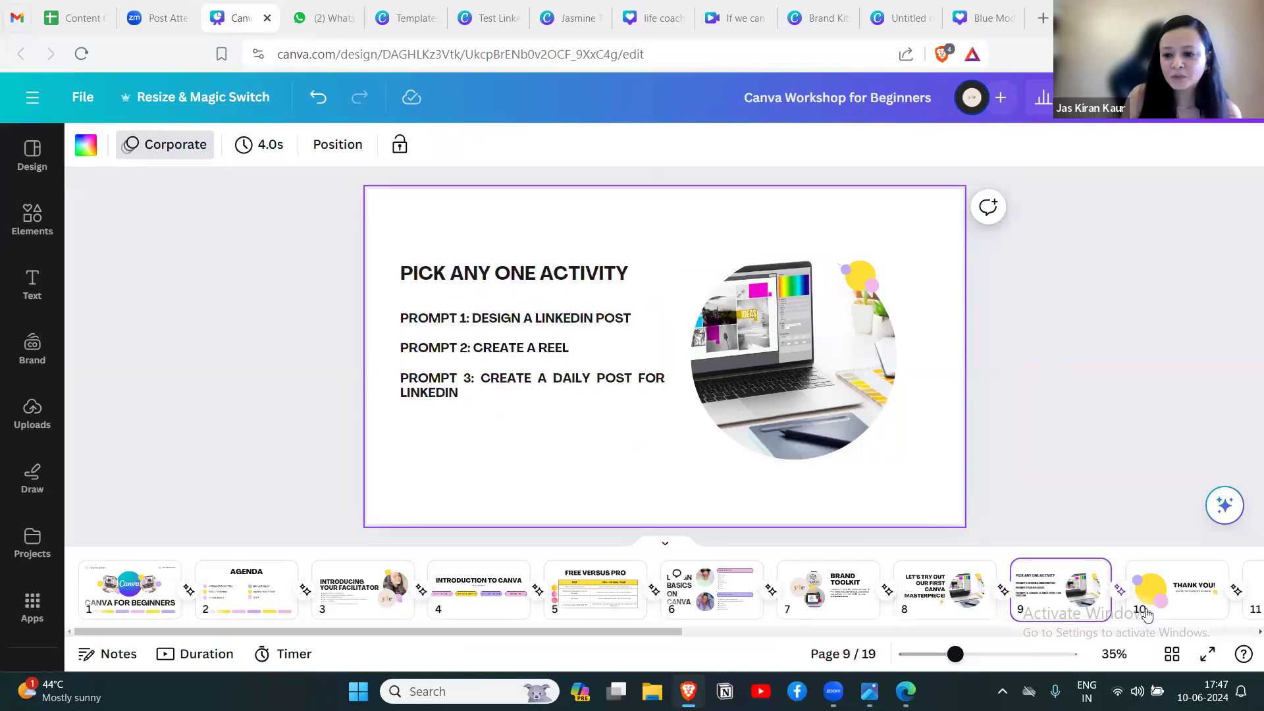
left_click(1207, 654)
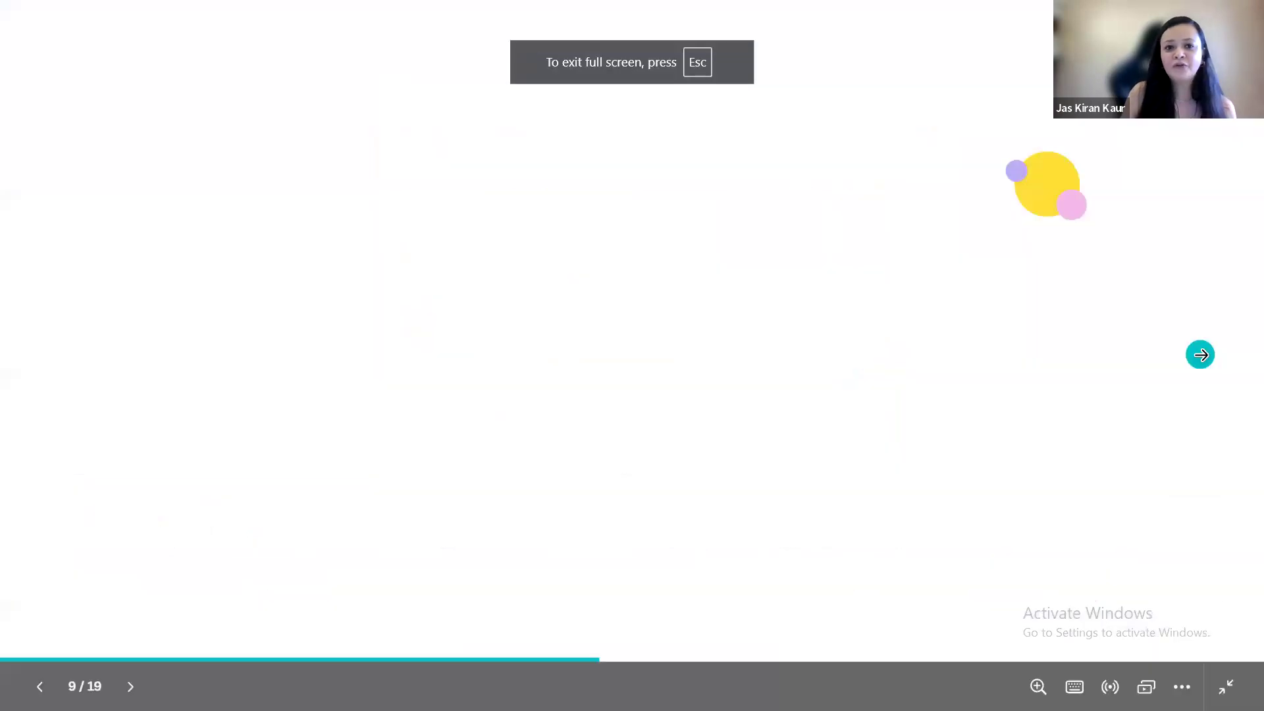